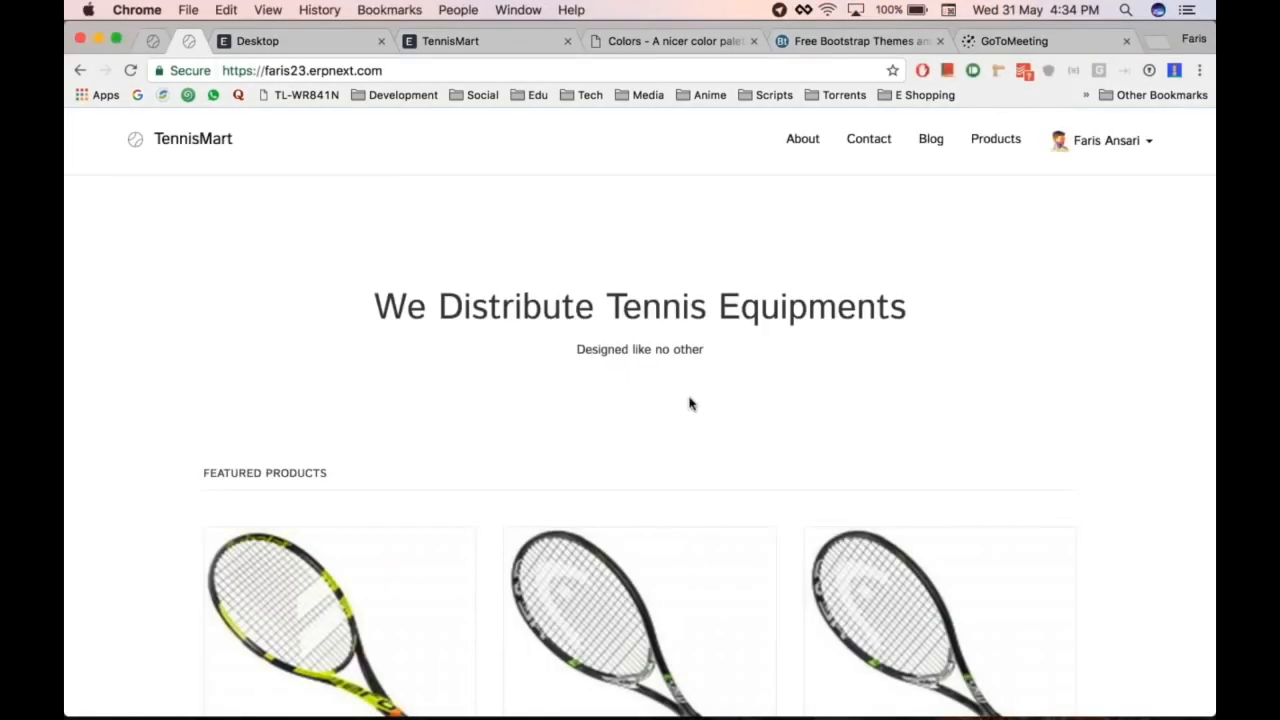
Step: Scroll through the TennisMart storefront homepage, then switch over to the ERPNext desk
scroll(1133, 318, down, 10)
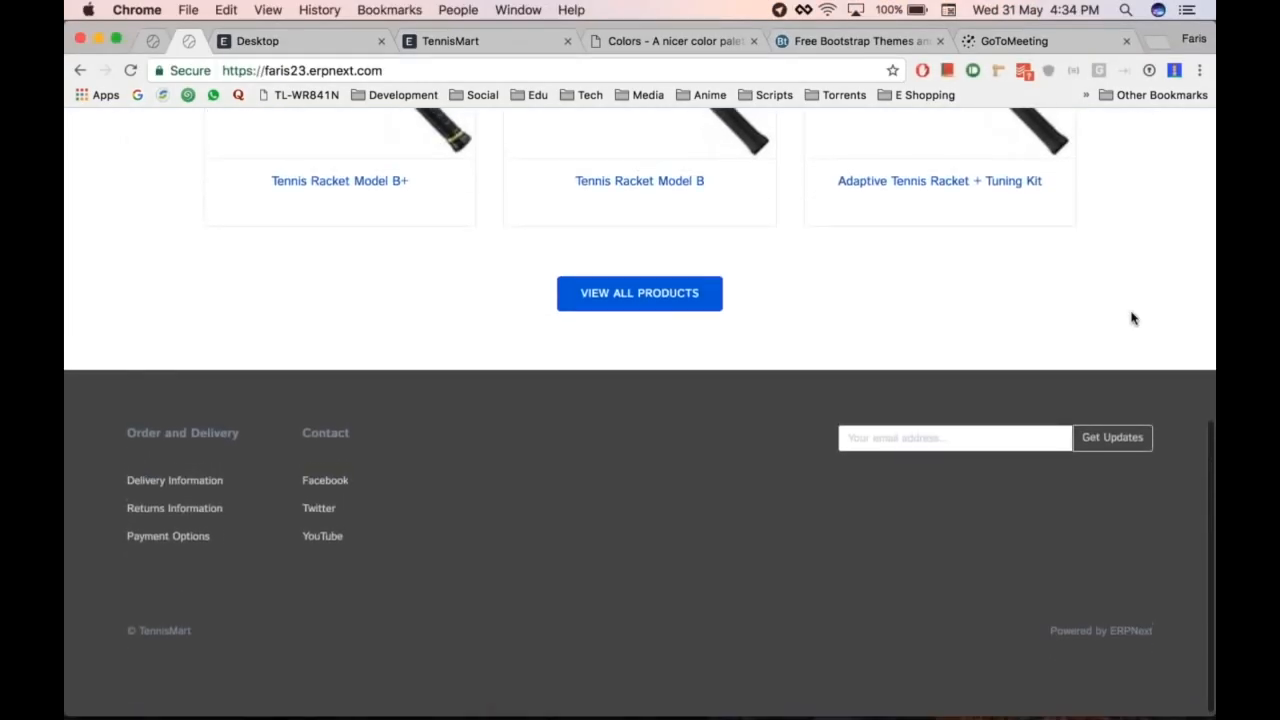
scroll(1133, 318, up, 10)
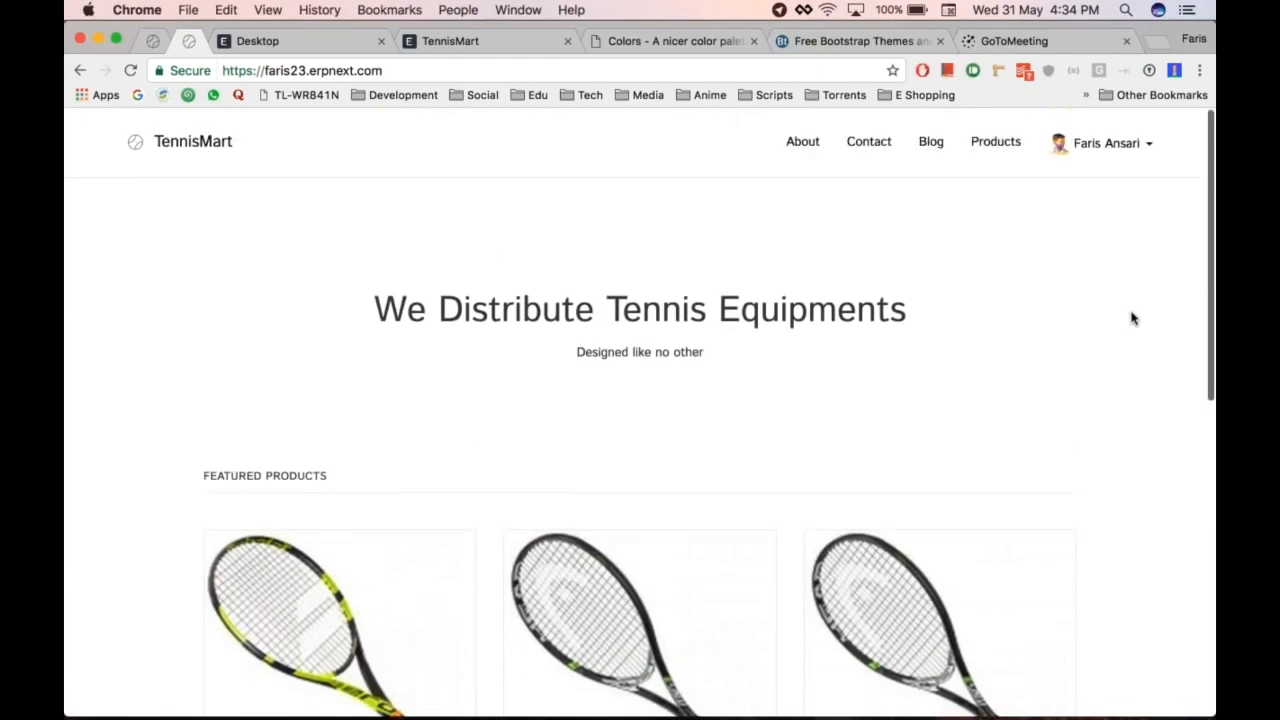
scroll(1133, 318, down, 10)
scroll(1133, 318, up, 10)
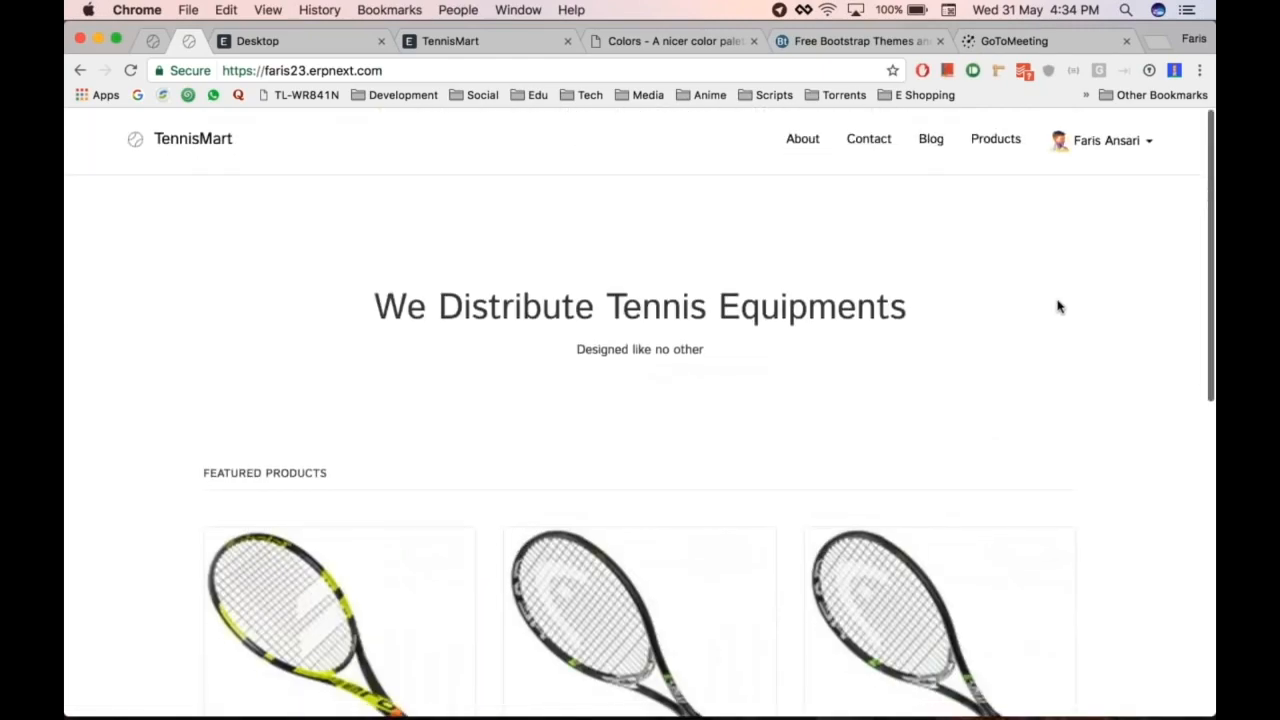
scroll(1059, 307, down, 10)
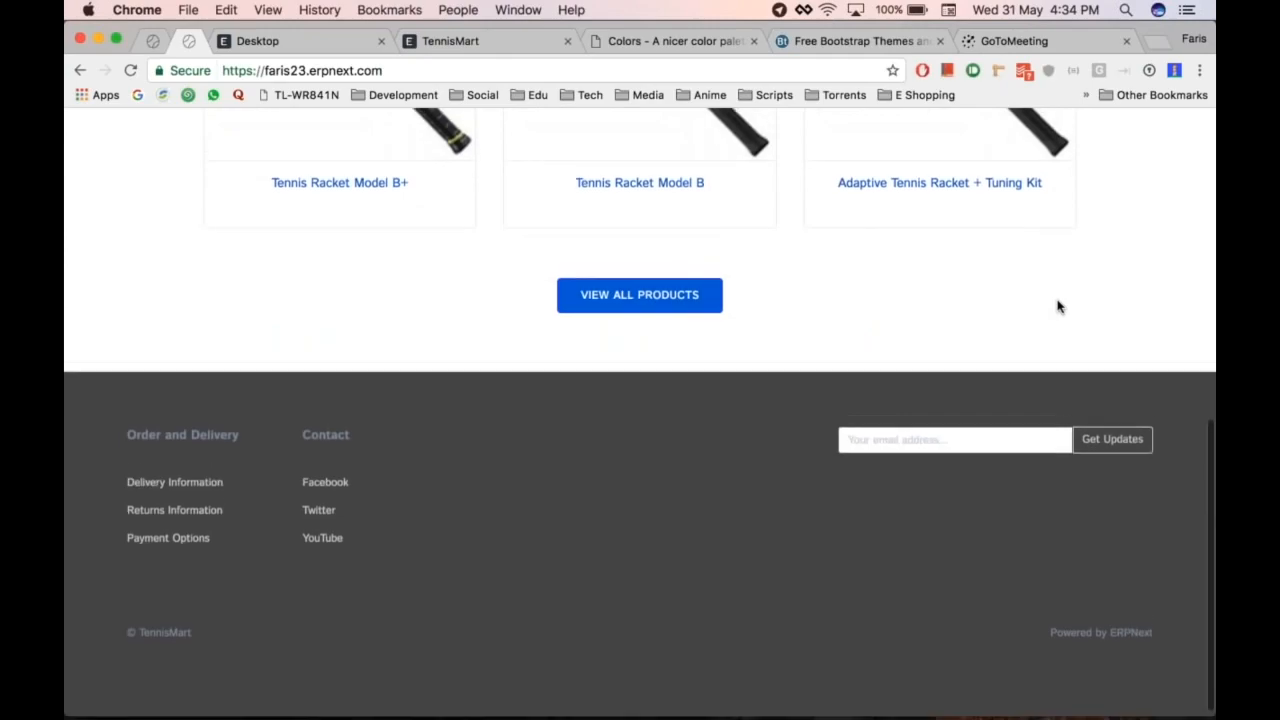
scroll(1059, 307, up, 3)
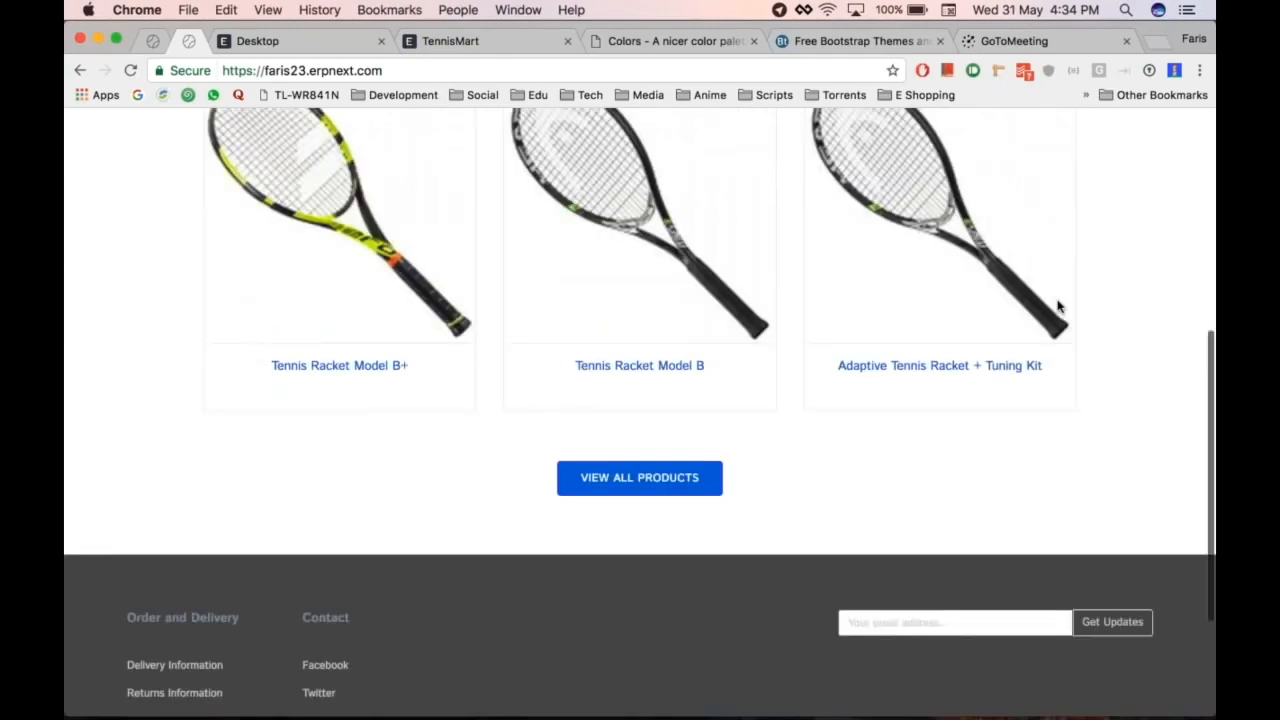
scroll(1059, 307, up, 10)
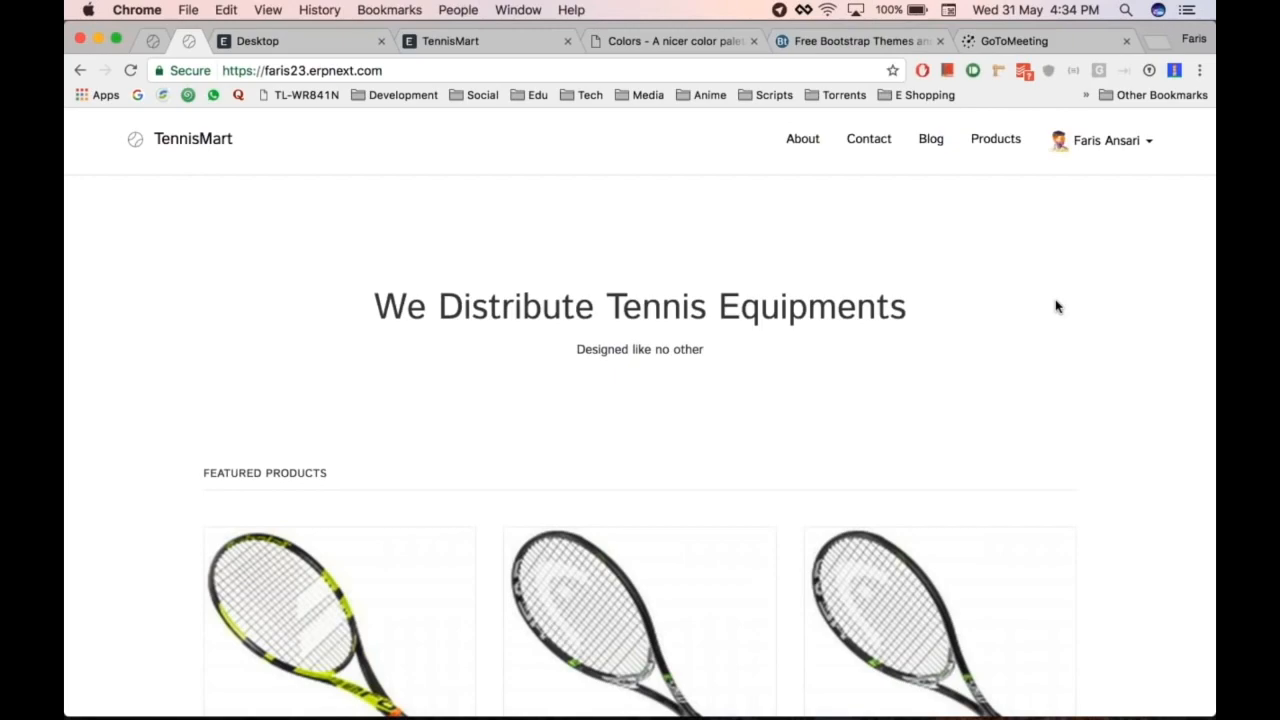
scroll(1097, 305, down, 10)
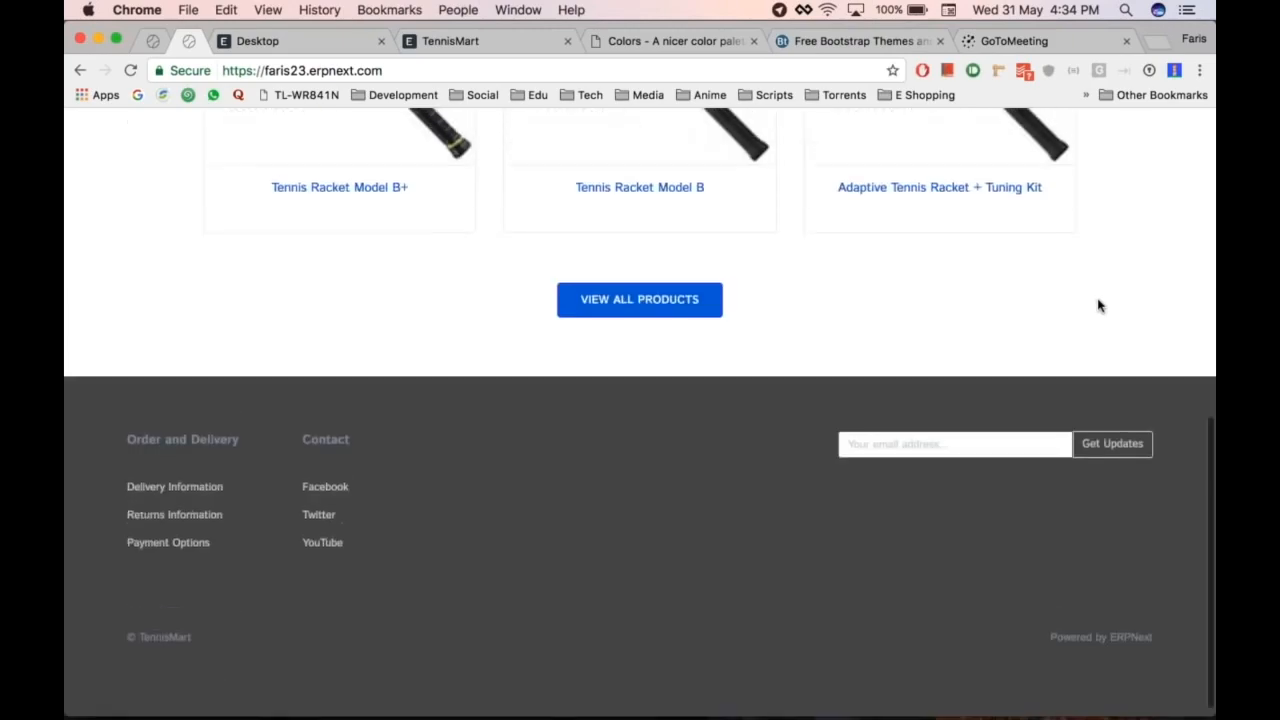
scroll(1097, 305, up, 10)
key(super+alt+Left)
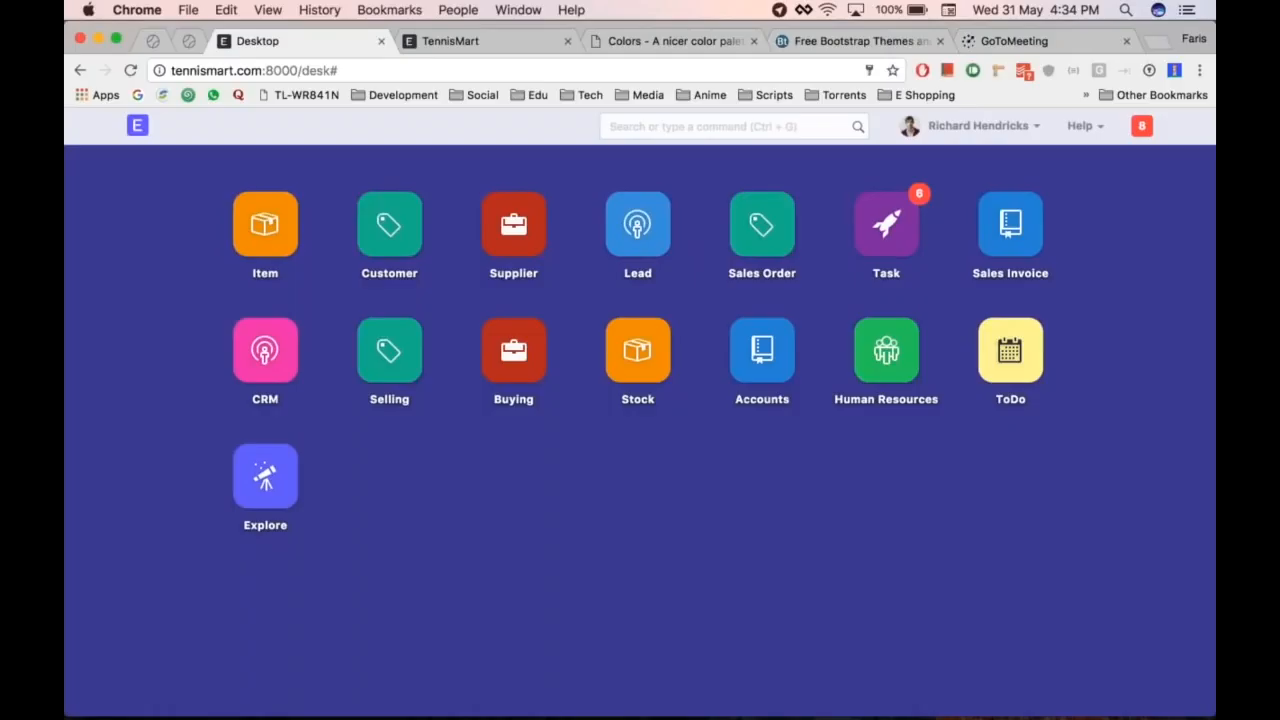
Step: Open the Stock module, then look over the local TennisMart homepage
click(638, 351)
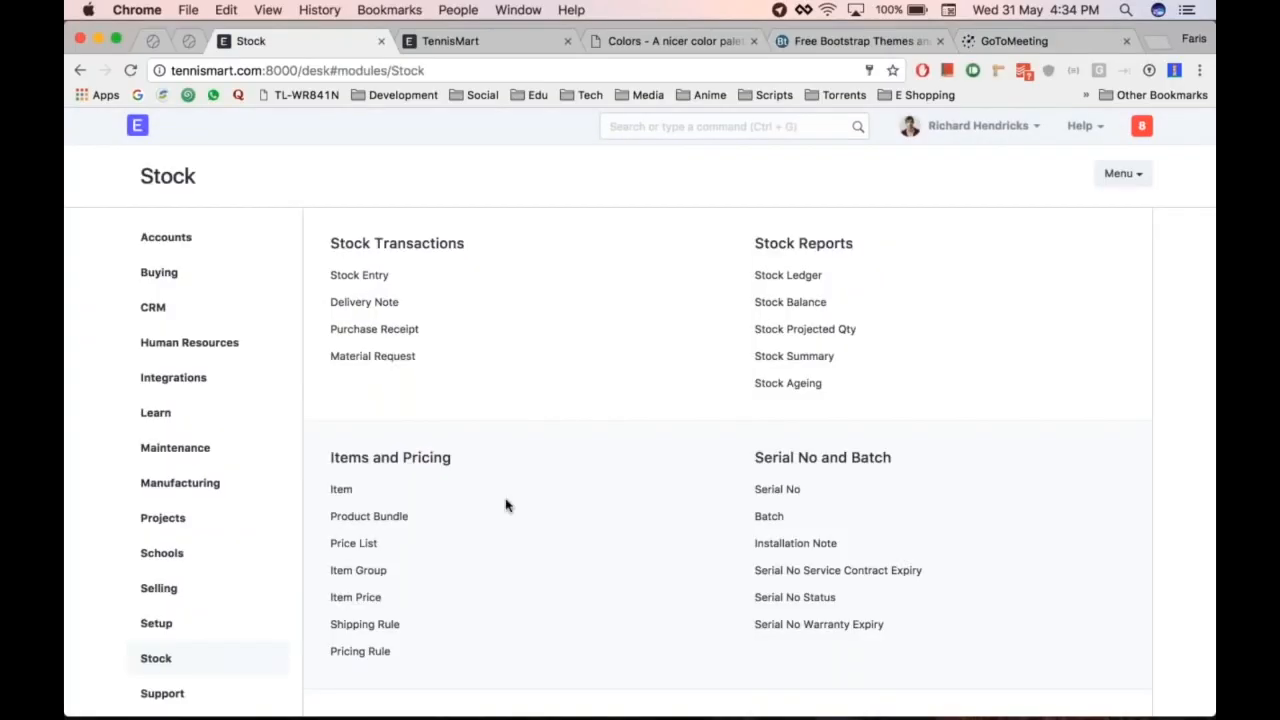
click(451, 41)
scroll(766, 429, down, 10)
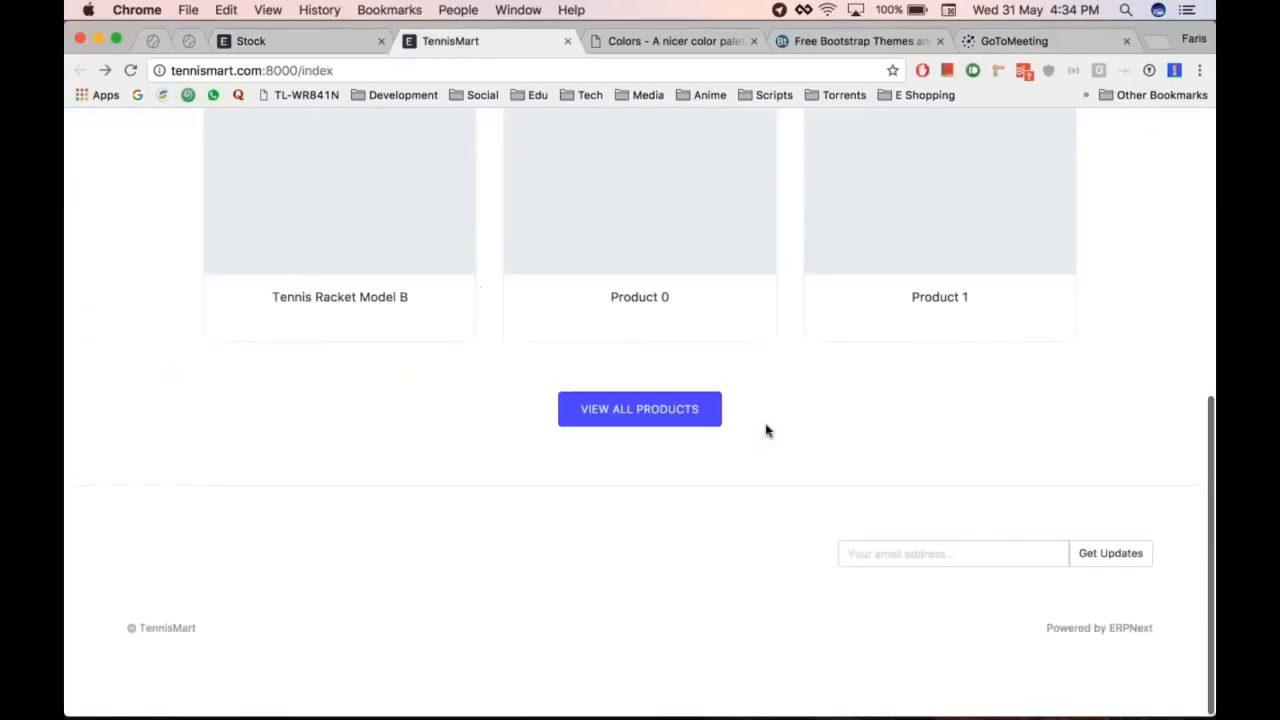
scroll(766, 429, up, 10)
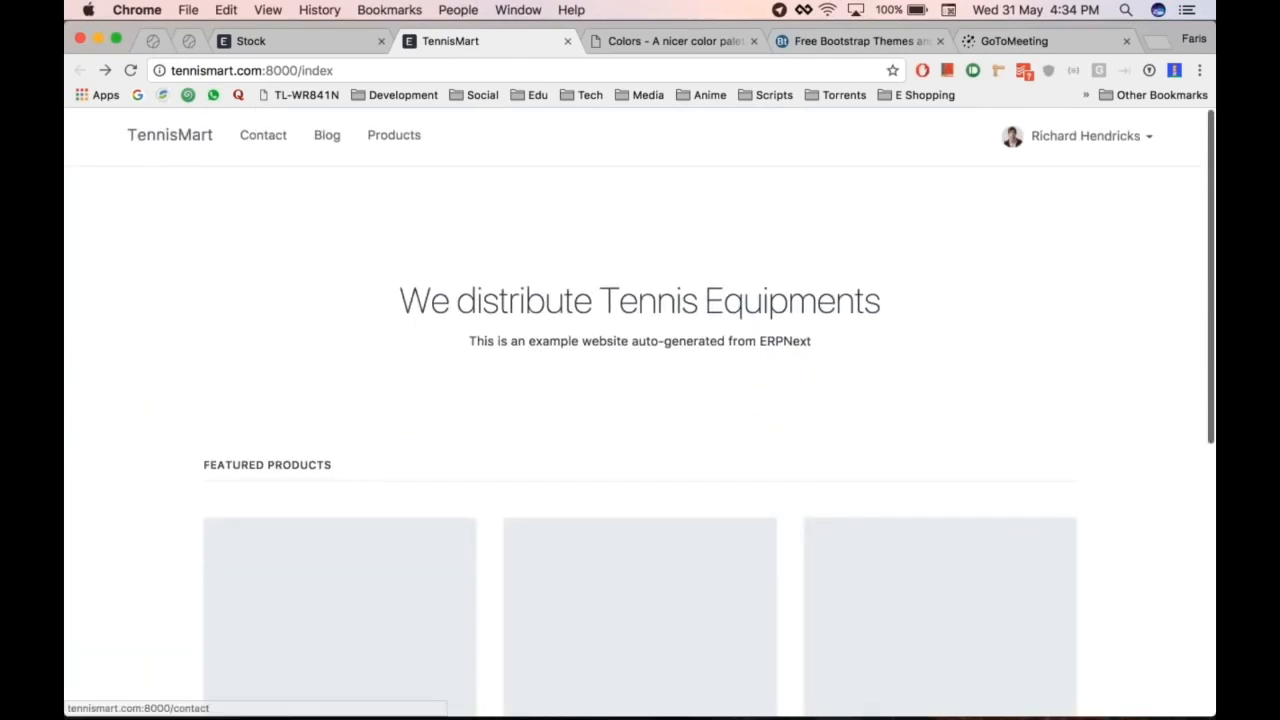
scroll(596, 310, down, 10)
scroll(596, 310, up, 10)
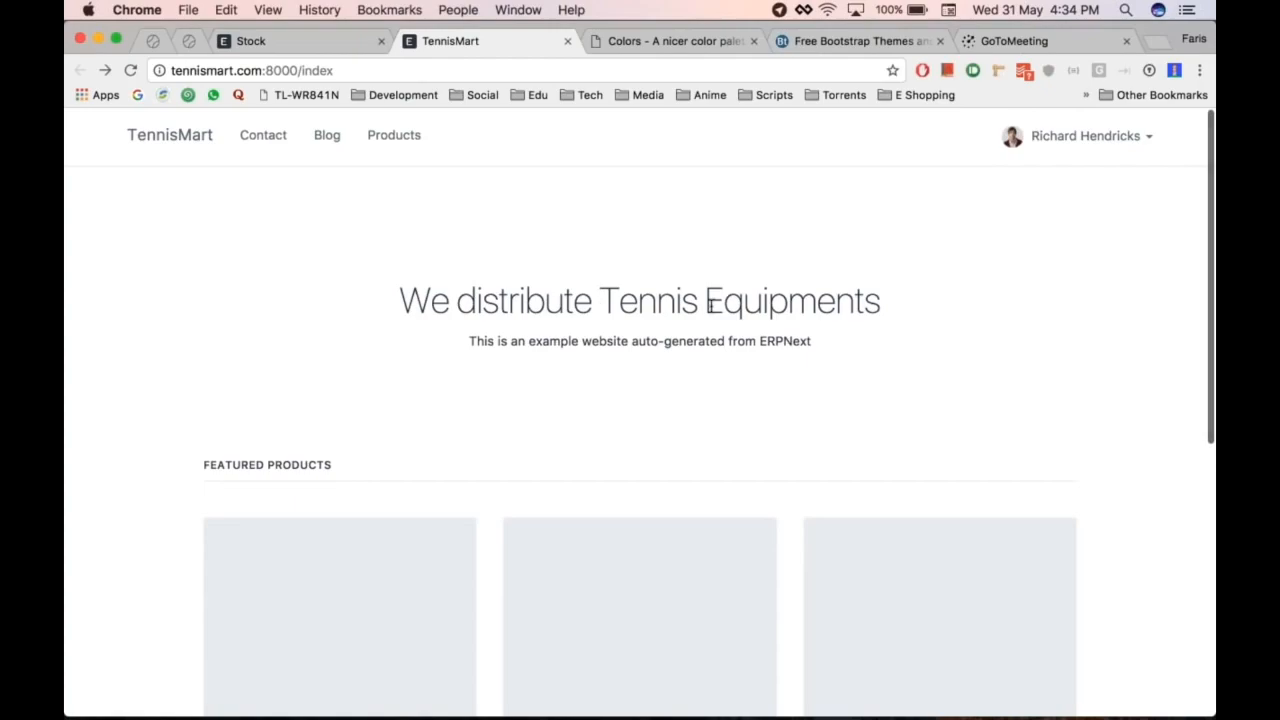
Step: Go back to the Stock page and open the Website module from the sidebar
key(ctrl+shift+Tab)
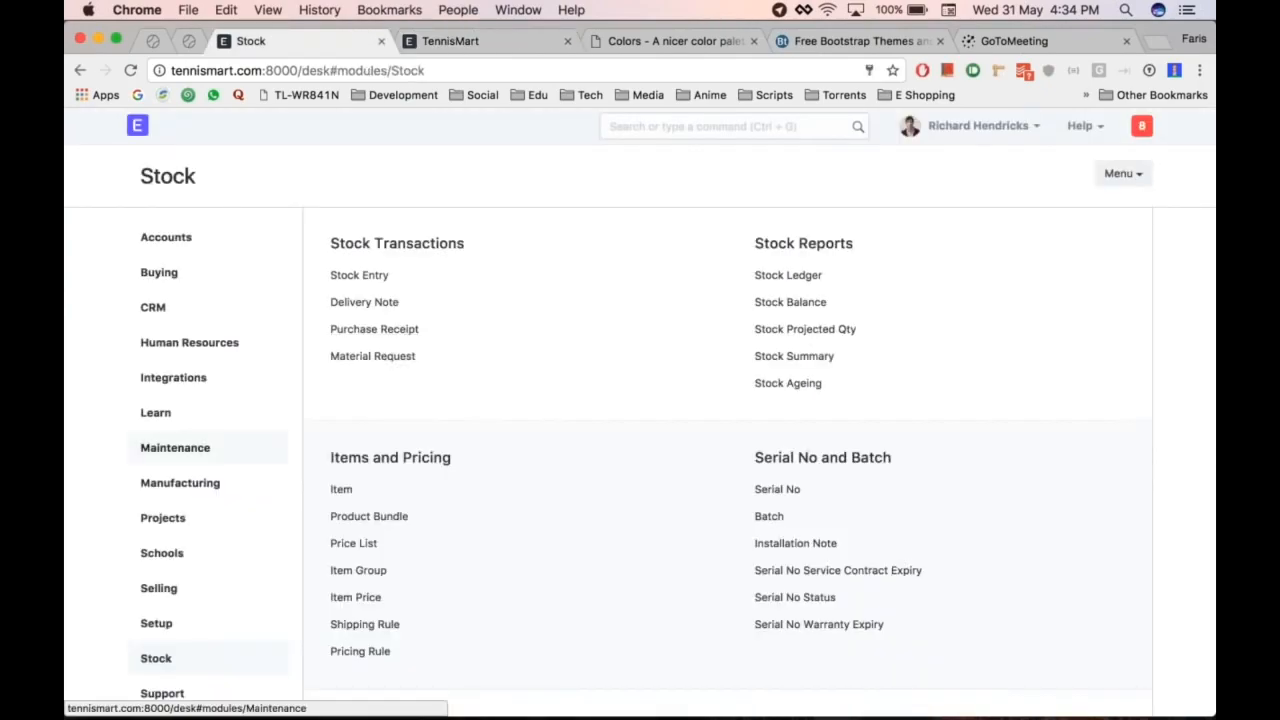
scroll(191, 306, down, 10)
scroll(191, 306, up, 4)
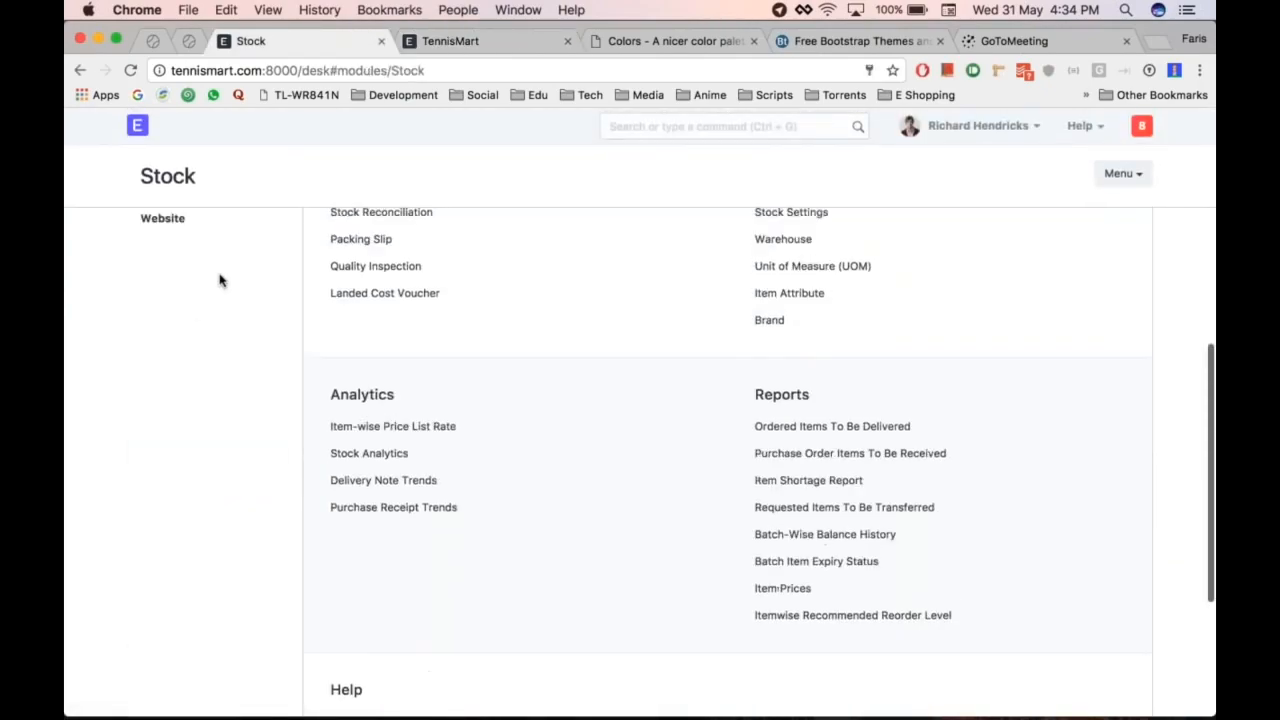
scroll(220, 281, up, 2)
click(163, 363)
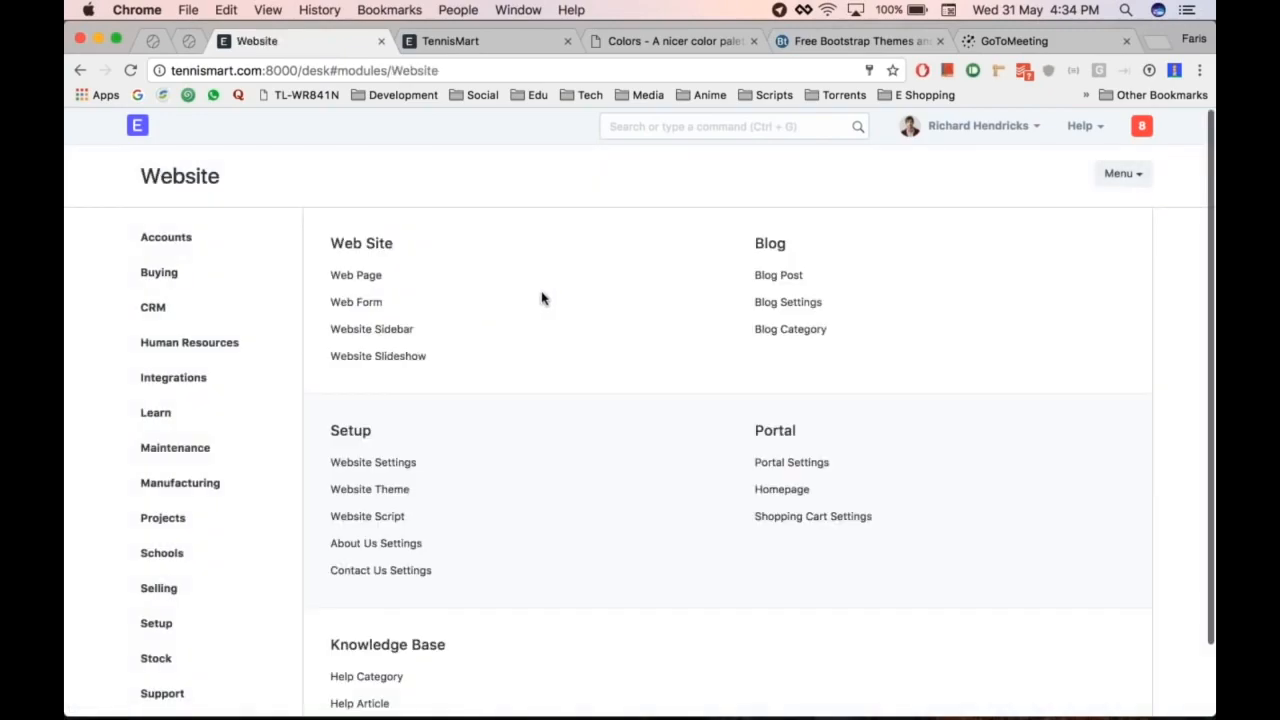
scroll(506, 437, down, 1)
scroll(480, 437, down, 2)
Step: Open Website Settings and compare it with the local TennisMart home page
click(404, 431)
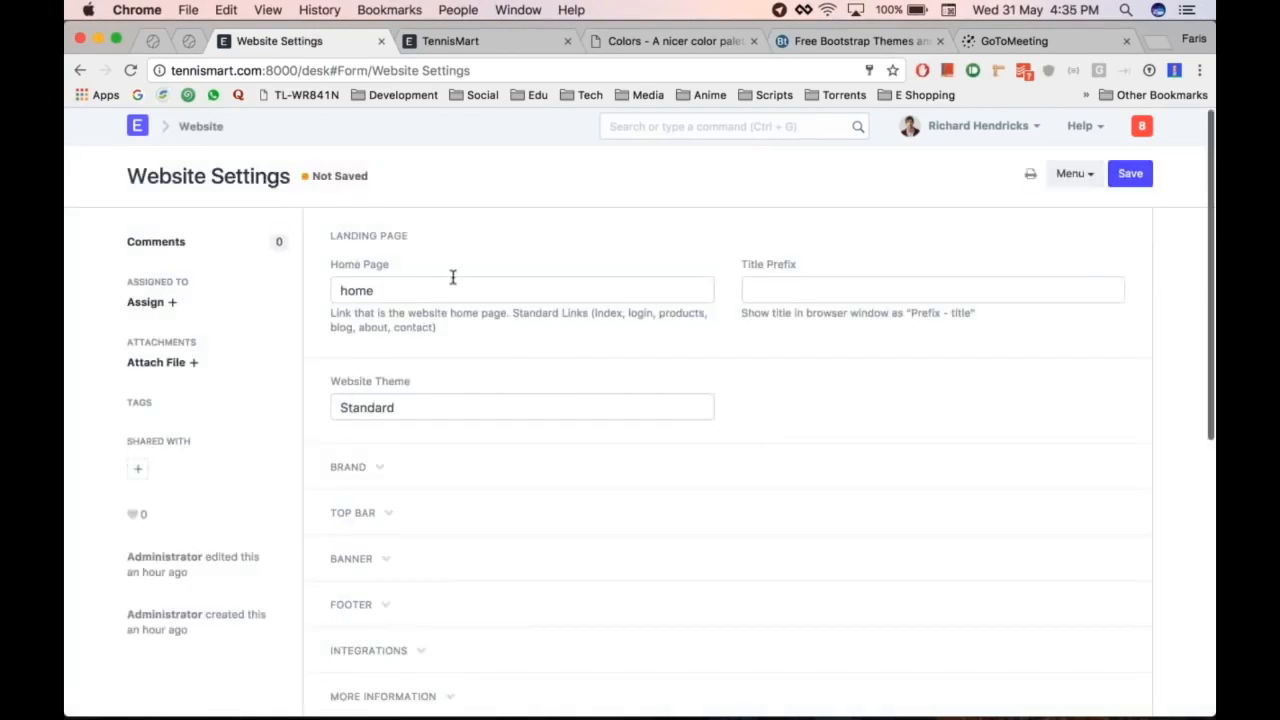
click(450, 41)
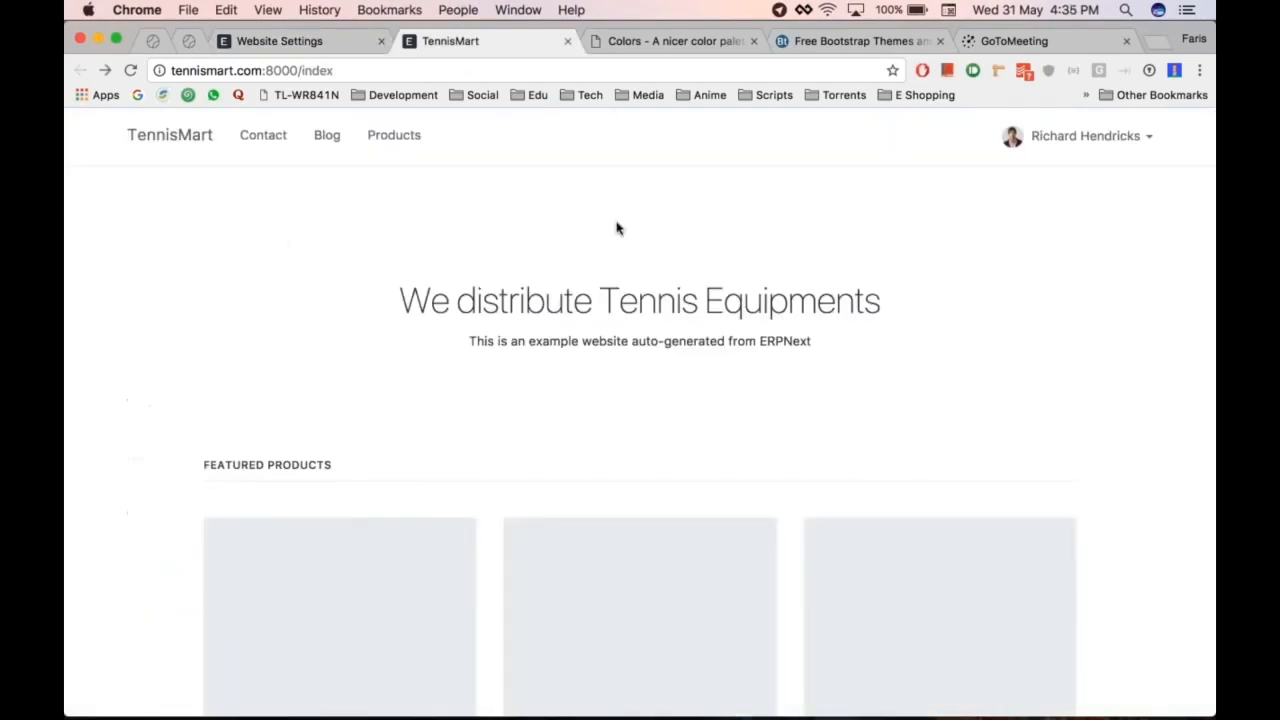
key(ctrl+shift+Tab)
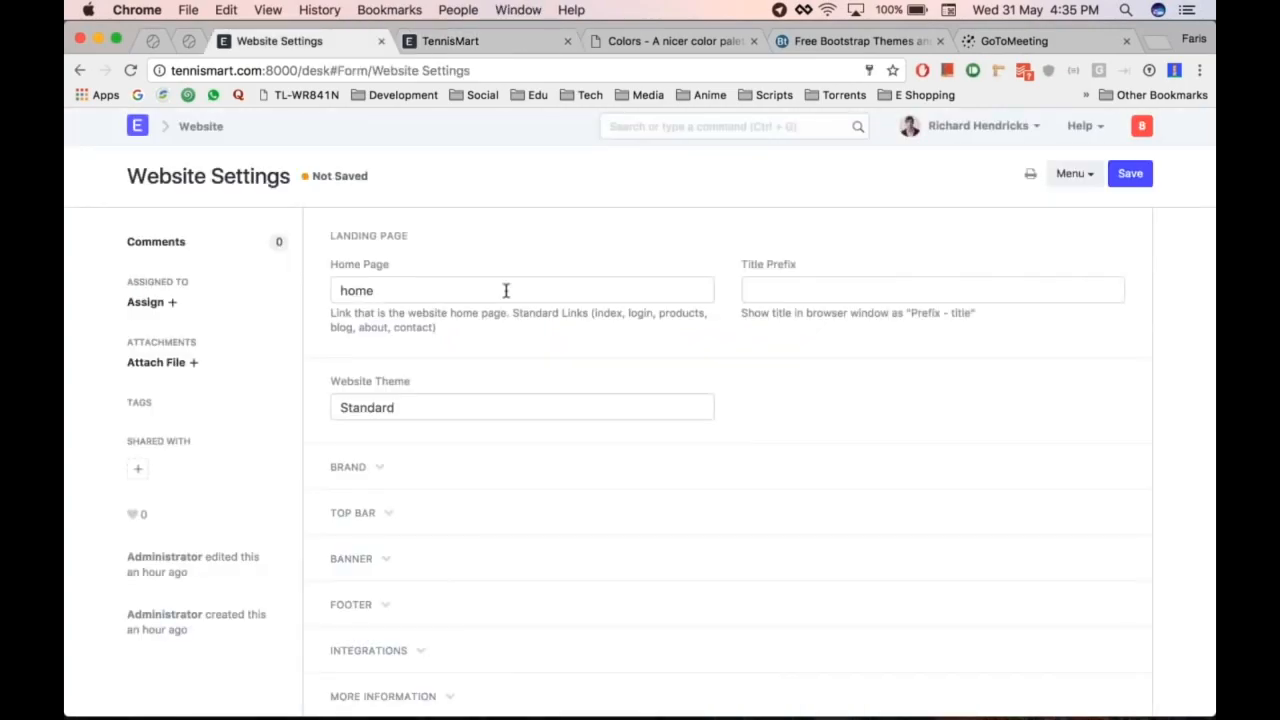
Step: Clear the Home Page field and re-enter 'home', leaving Website Theme as Standard
double_click(506, 290)
key(BackSpace)
key(ctrl+Tab)
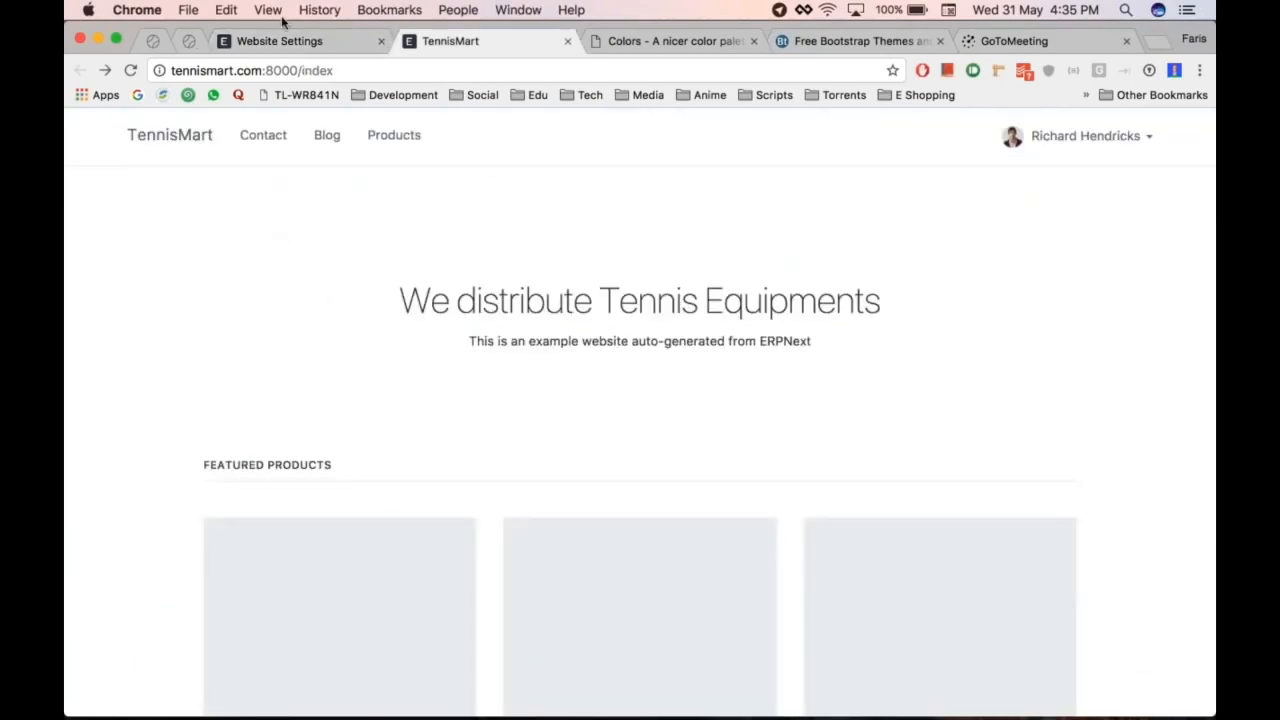
key(ctrl+shift+Tab)
text(home)
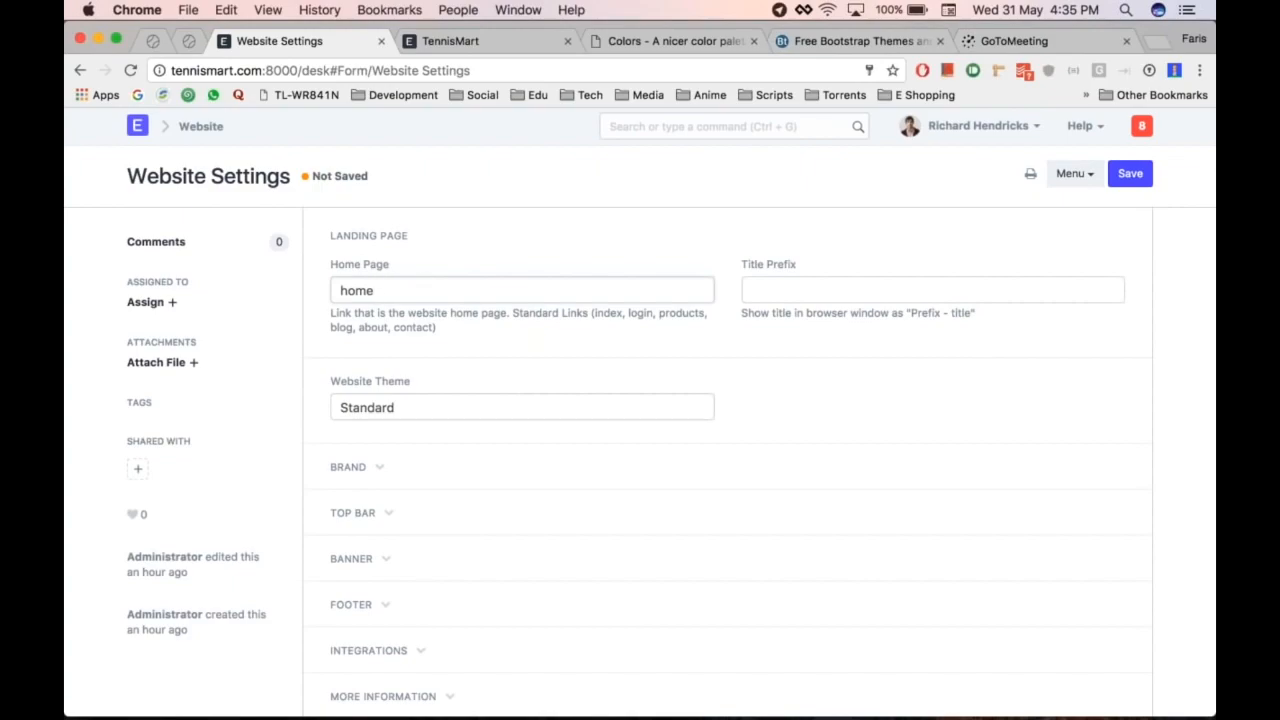
key(super+alt+Right)
key(super+alt+Left)
scroll(578, 389, down, 1)
scroll(578, 389, down, 3)
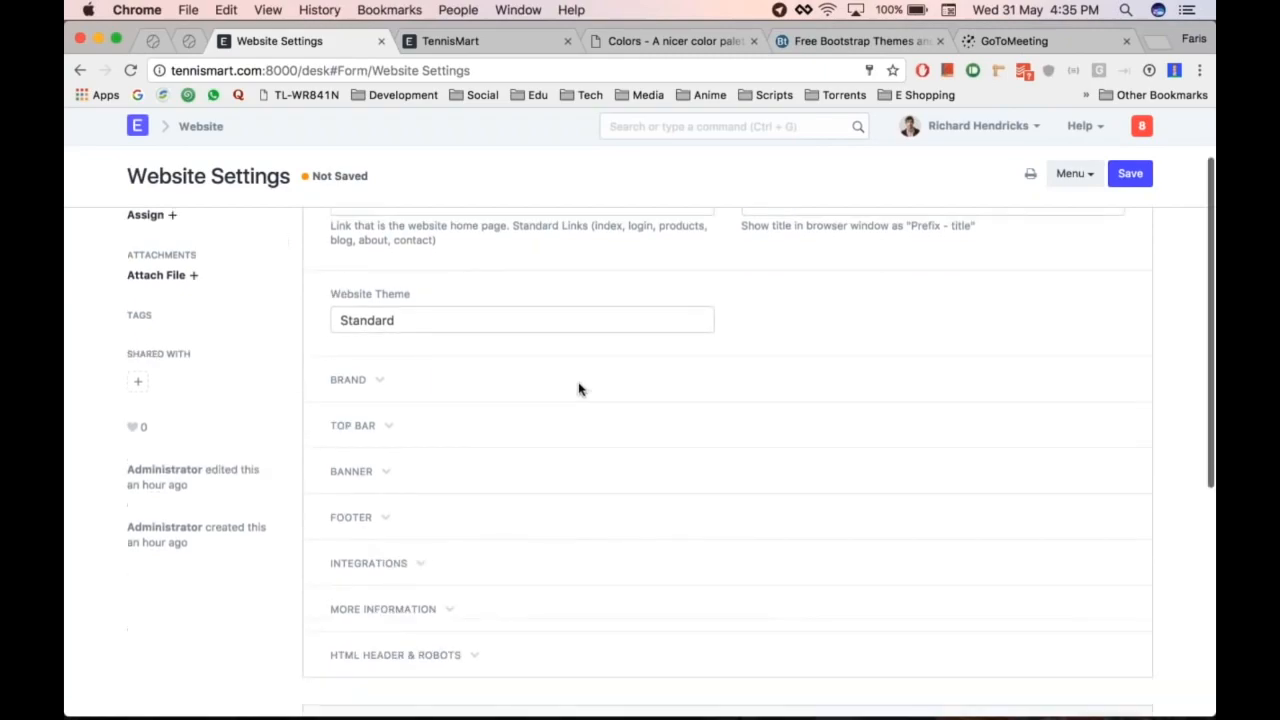
Step: Expand the Brand section and start attaching a brand image from the computer
click(383, 375)
scroll(383, 375, down, 3)
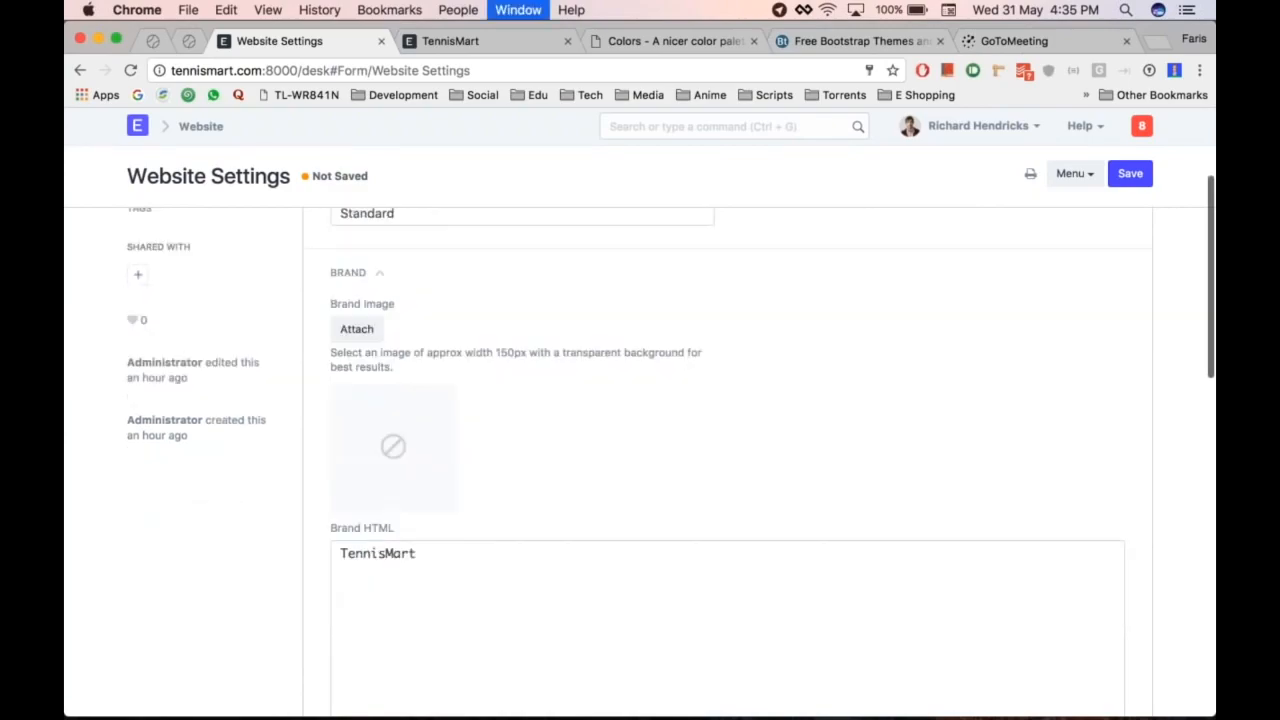
click(354, 330)
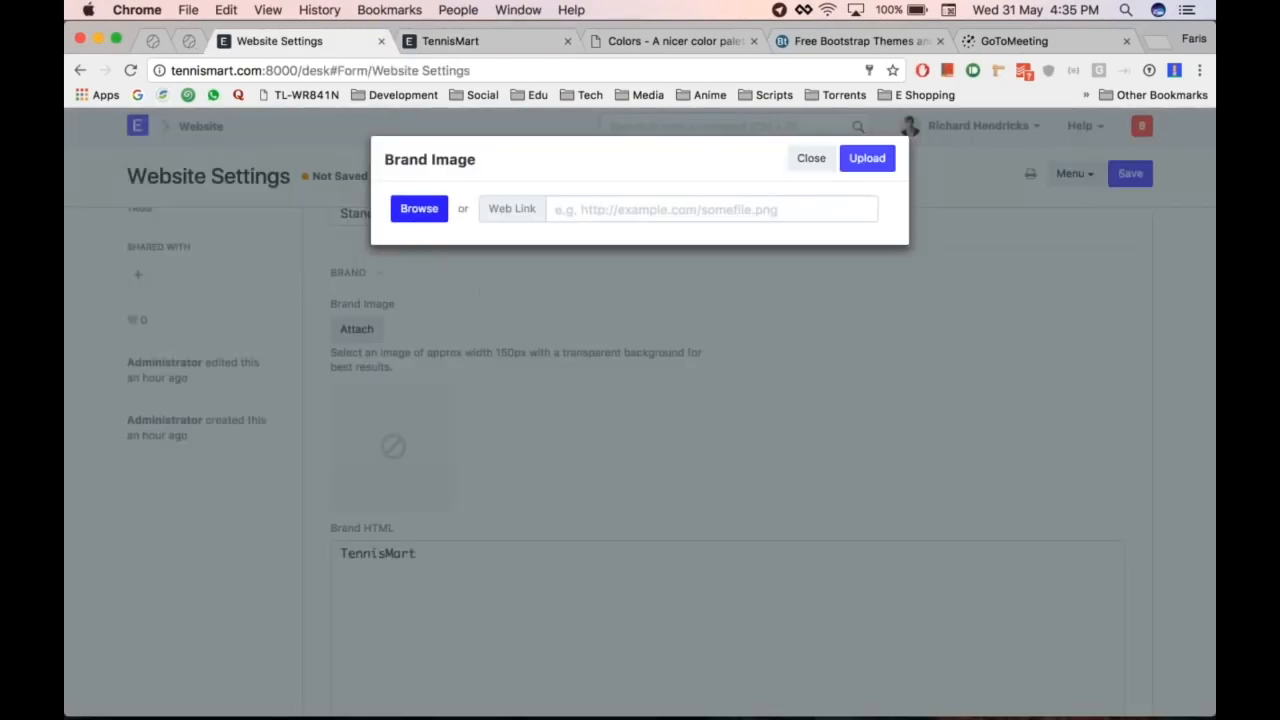
click(420, 208)
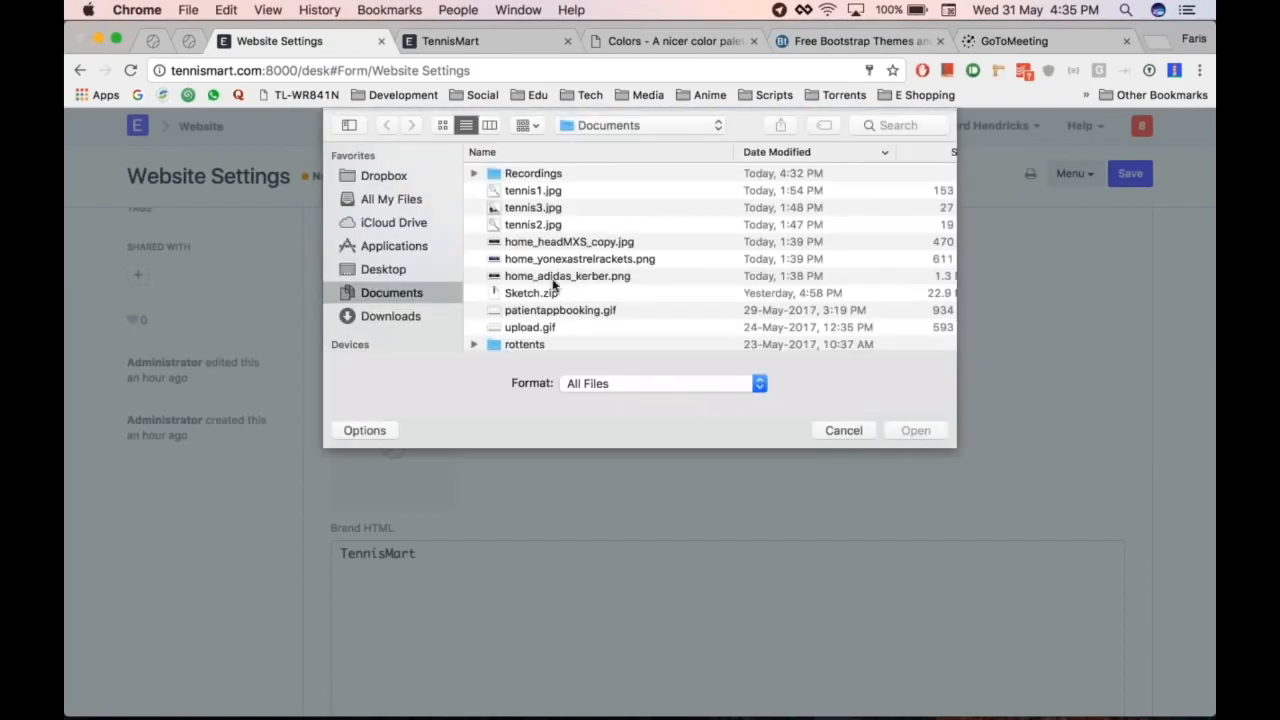
Step: Pick noun_748615_cc.png from Downloads as the brand image and upload it
scroll(549, 269, up, 1)
click(586, 276)
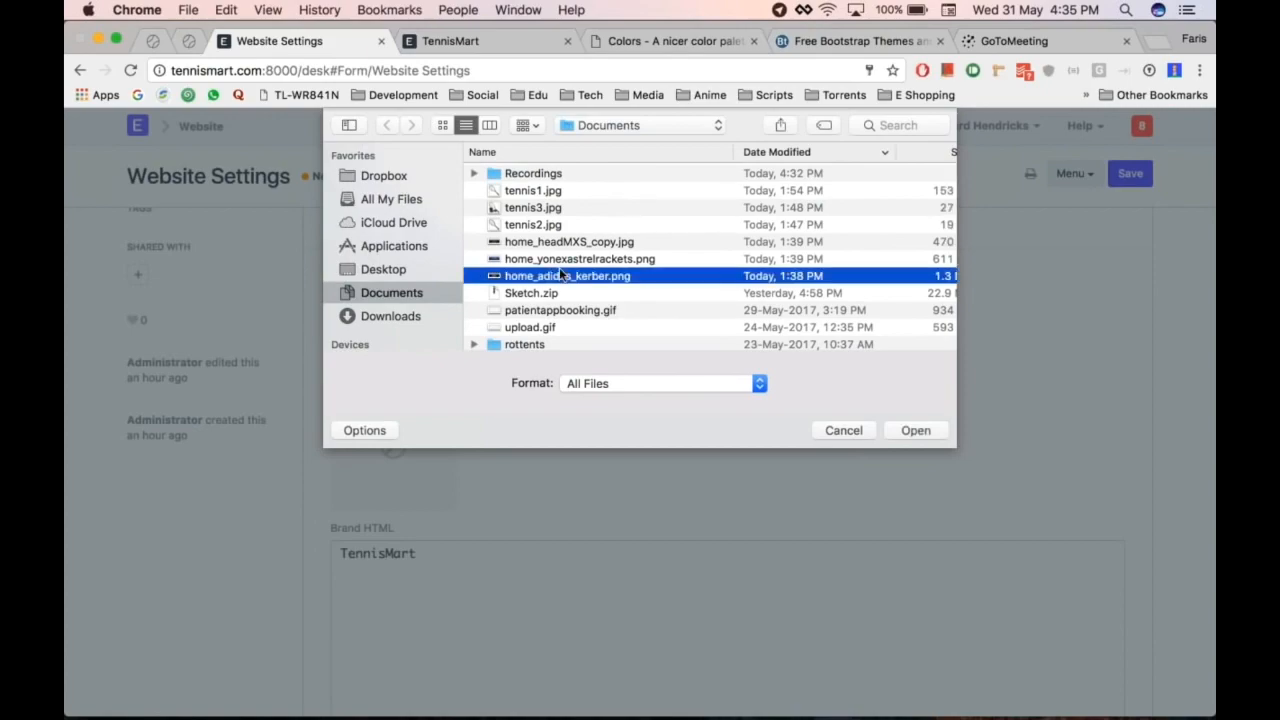
scroll(559, 267, down, 2)
scroll(559, 267, up, 1)
scroll(559, 267, up, 3)
click(379, 315)
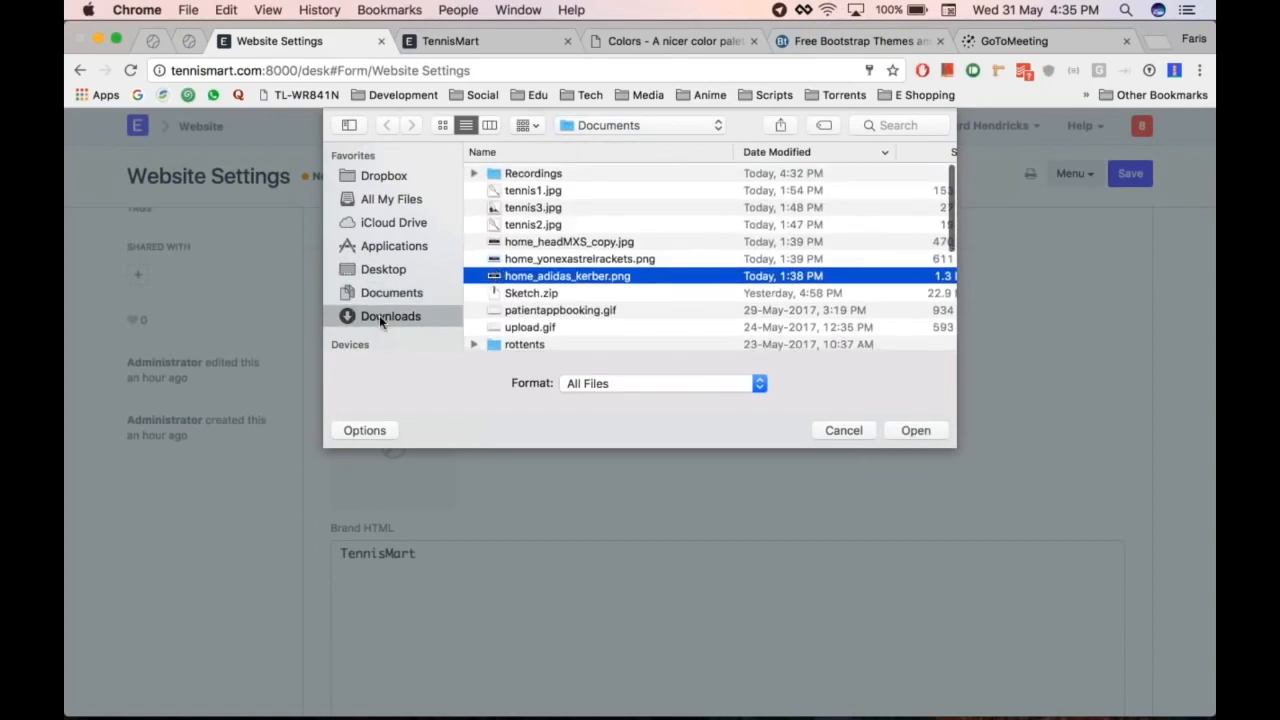
double_click(531, 227)
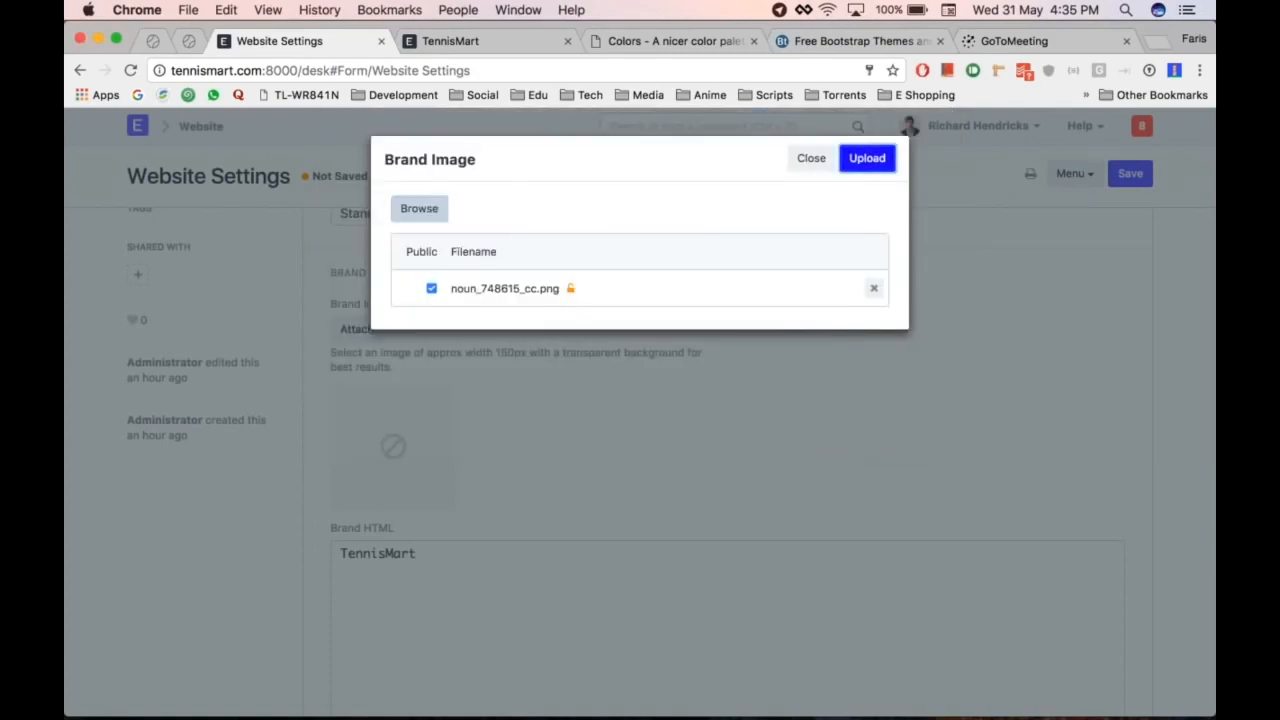
click(867, 158)
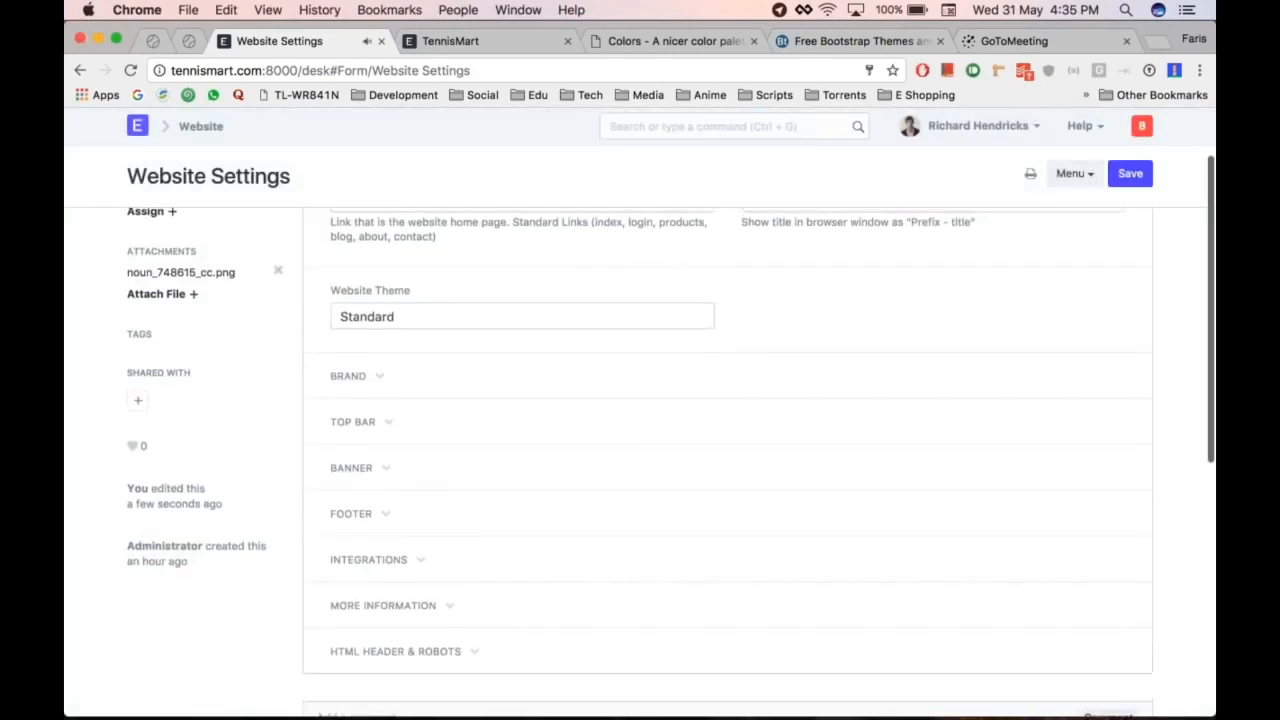
Step: Expand the Brand section and compare it with the finished TennisMart reference site
click(390, 432)
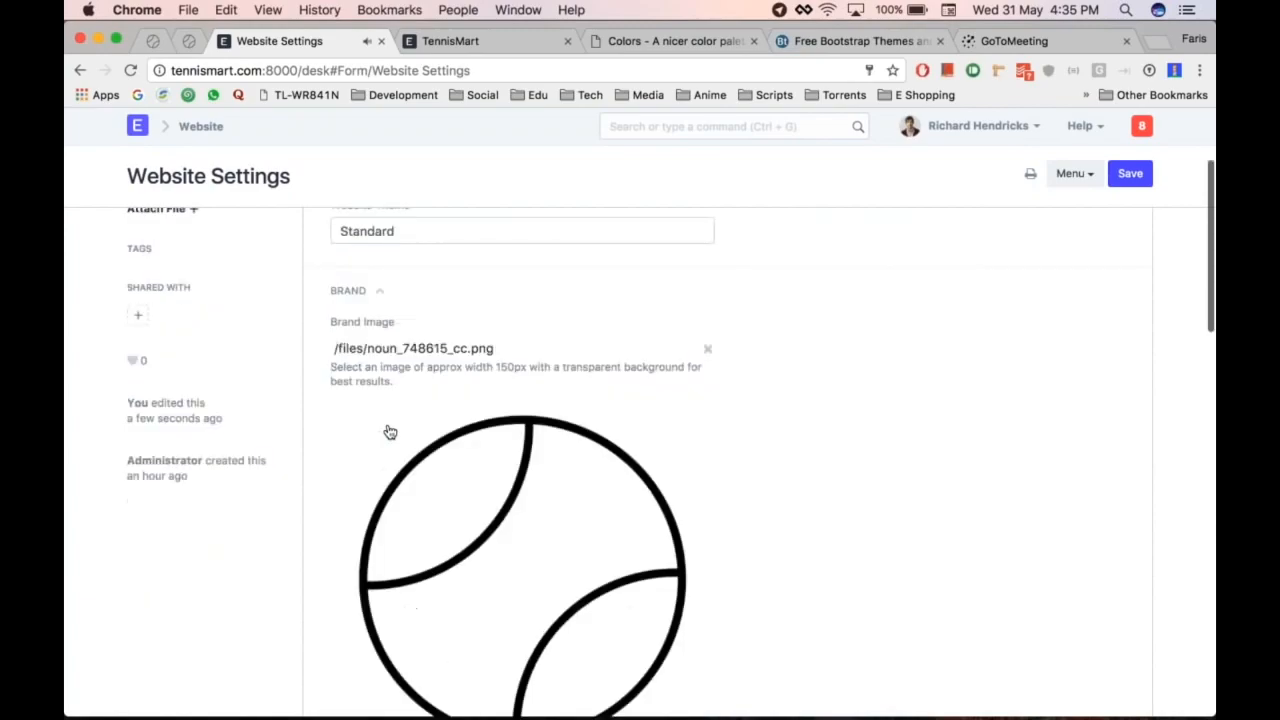
scroll(626, 351, down, 4)
scroll(549, 365, up, 3)
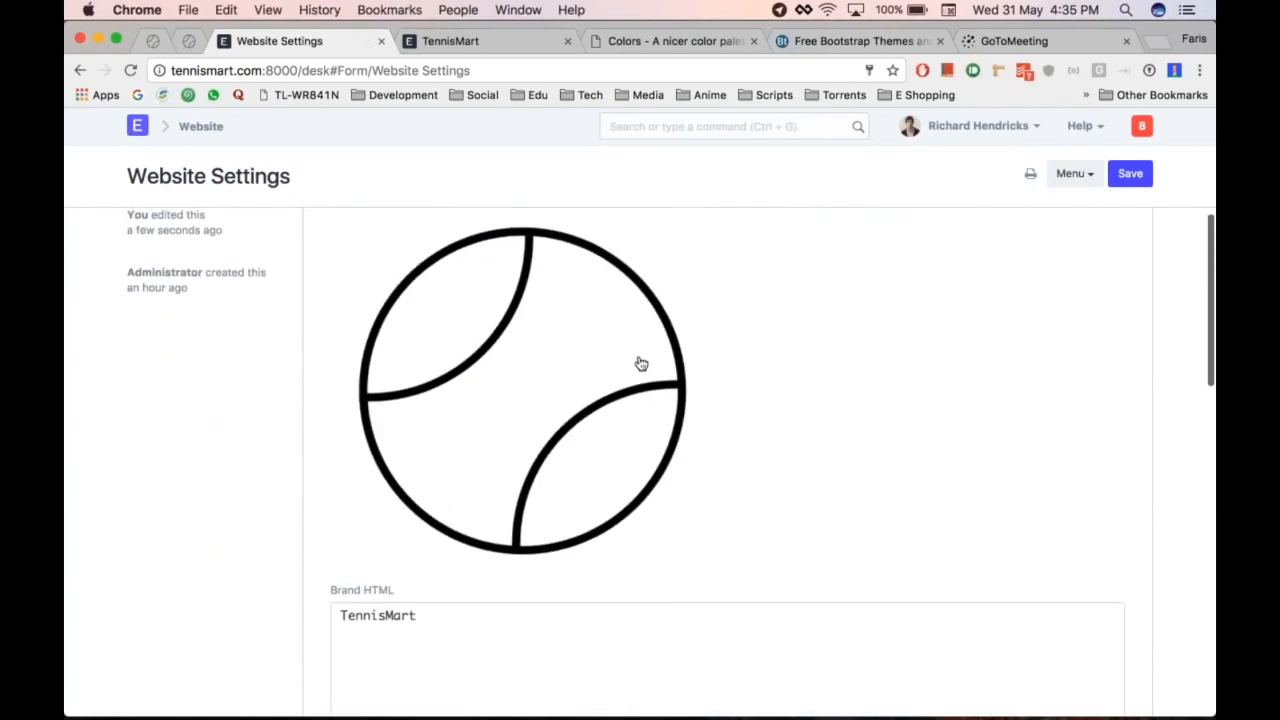
scroll(637, 360, down, 8)
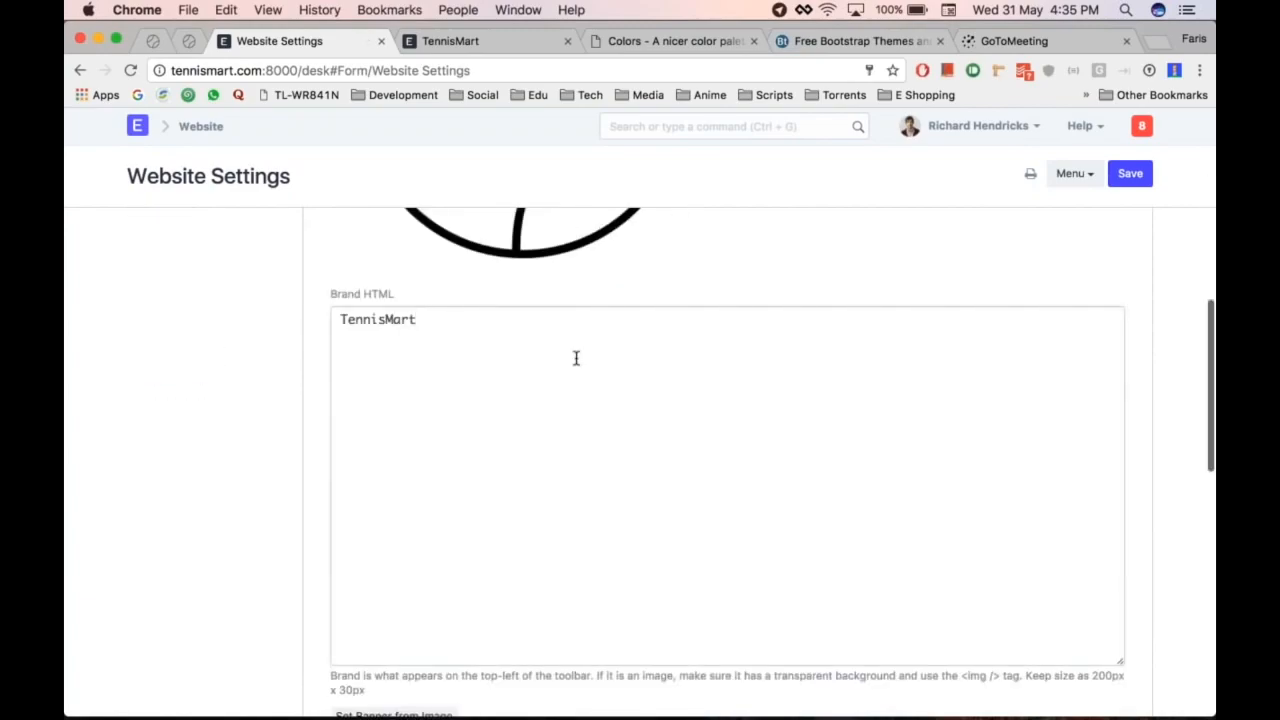
scroll(574, 357, down, 2)
key(super+alt+Right)
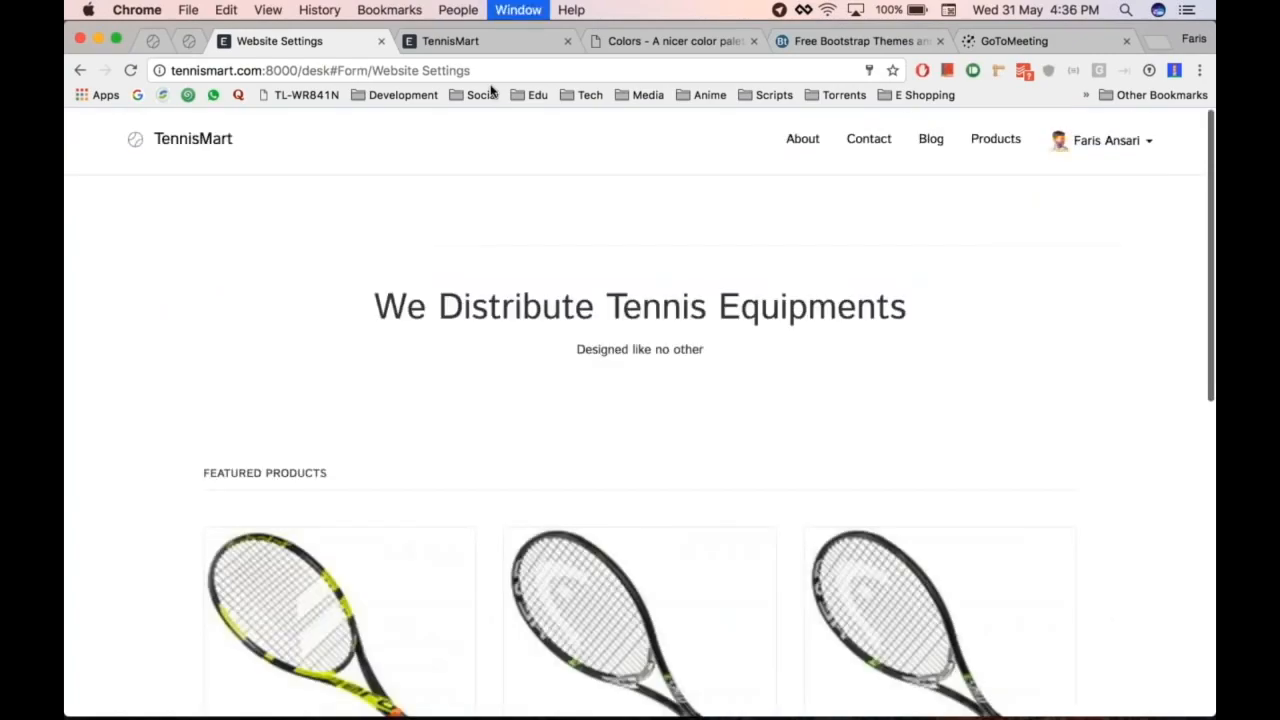
key(super+alt+Left)
key(super+alt+Right)
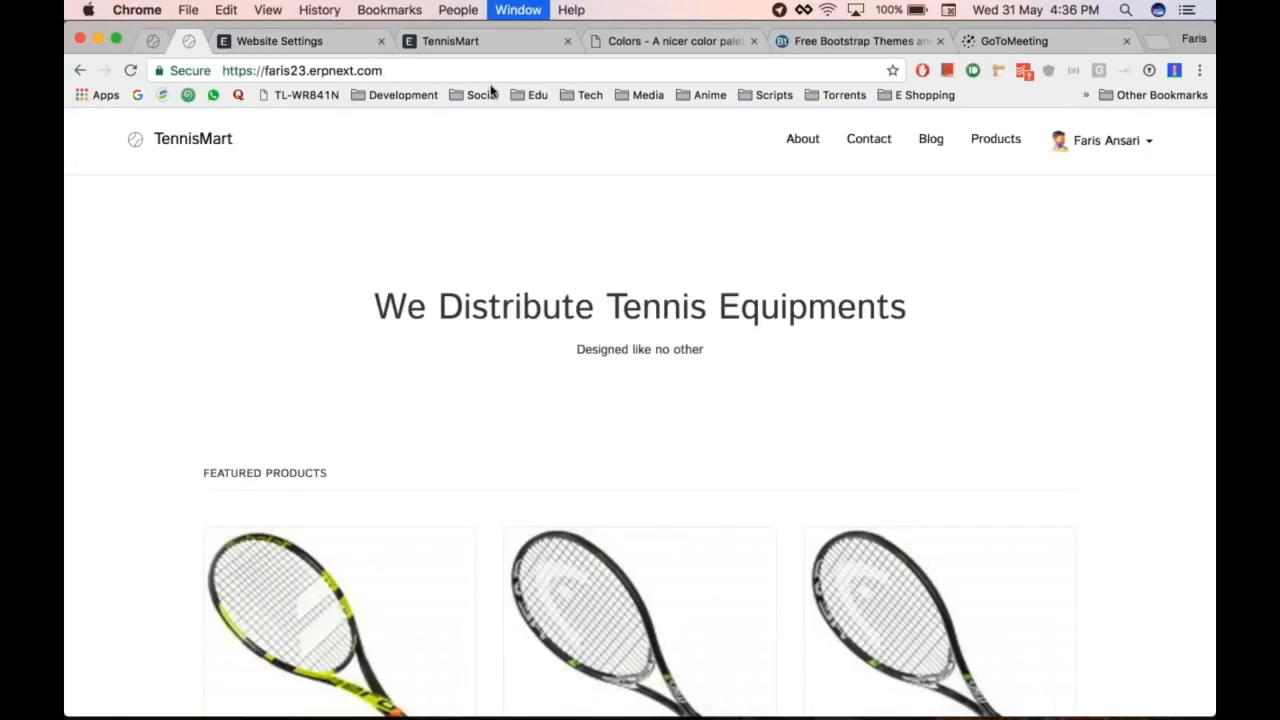
key(super+alt+Right)
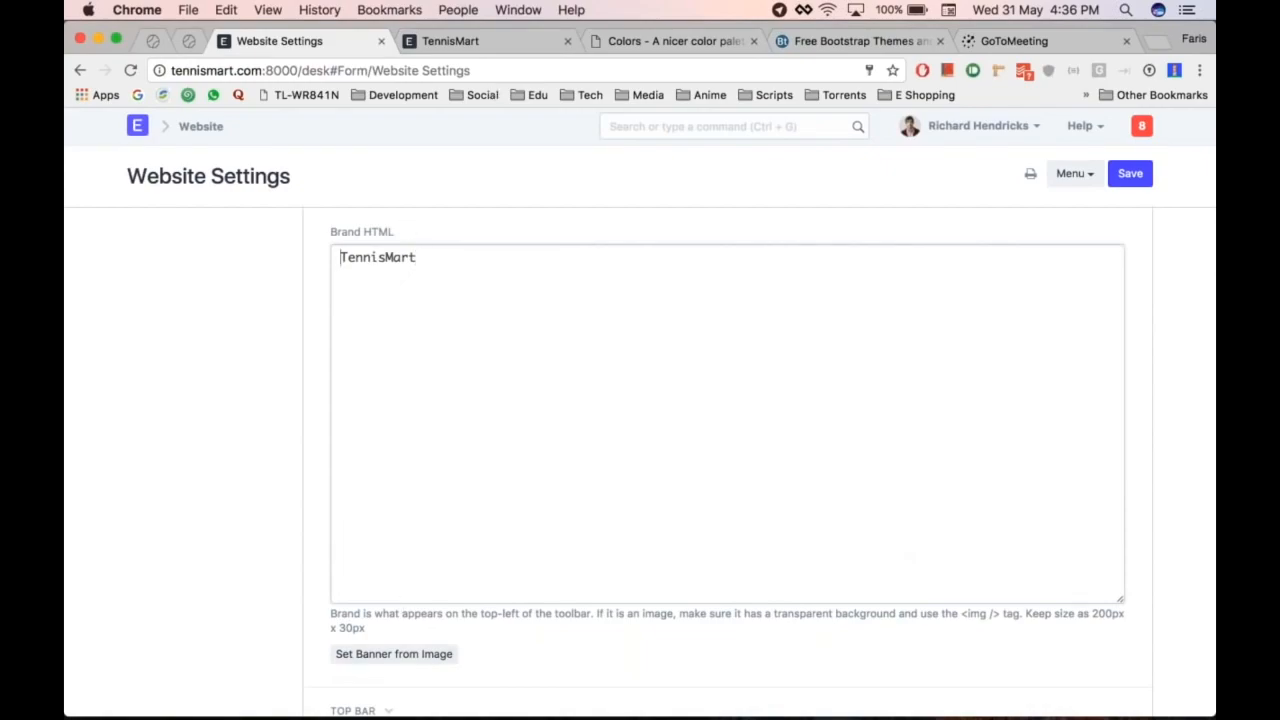
Step: Generate Brand HTML from the uploaded image and select its max-width style
click(411, 662)
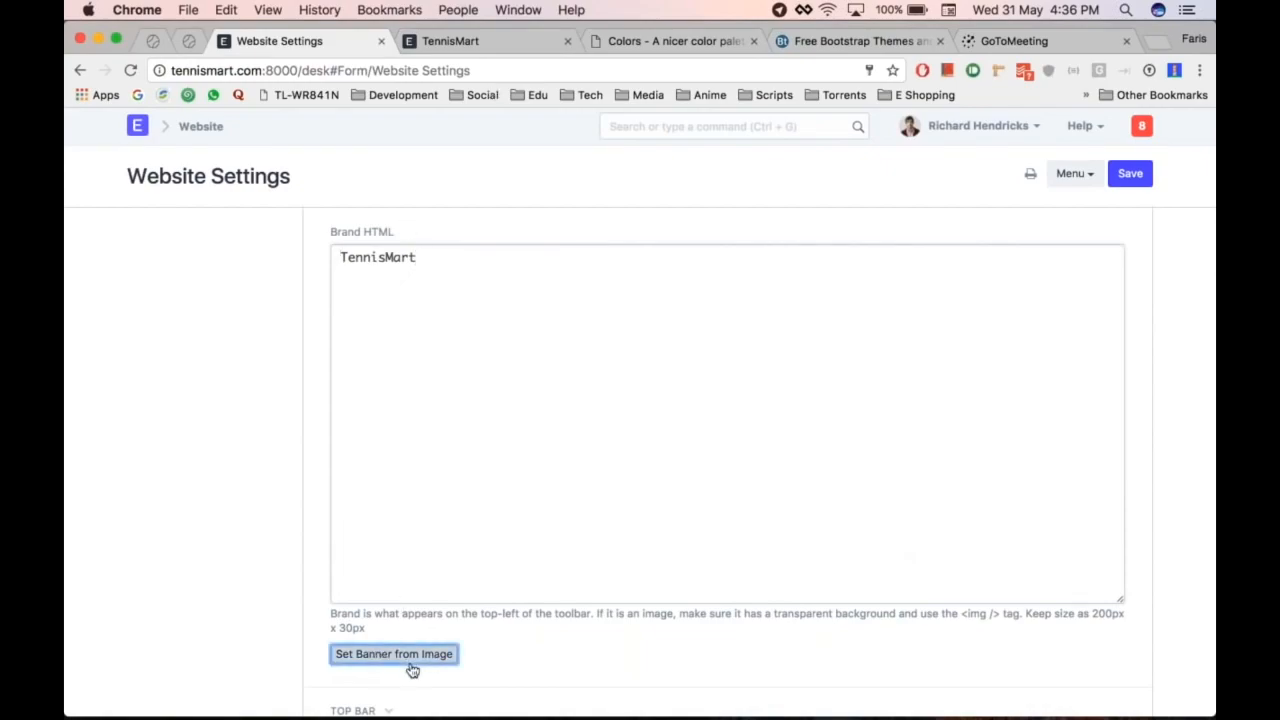
scroll(474, 340, up, 2)
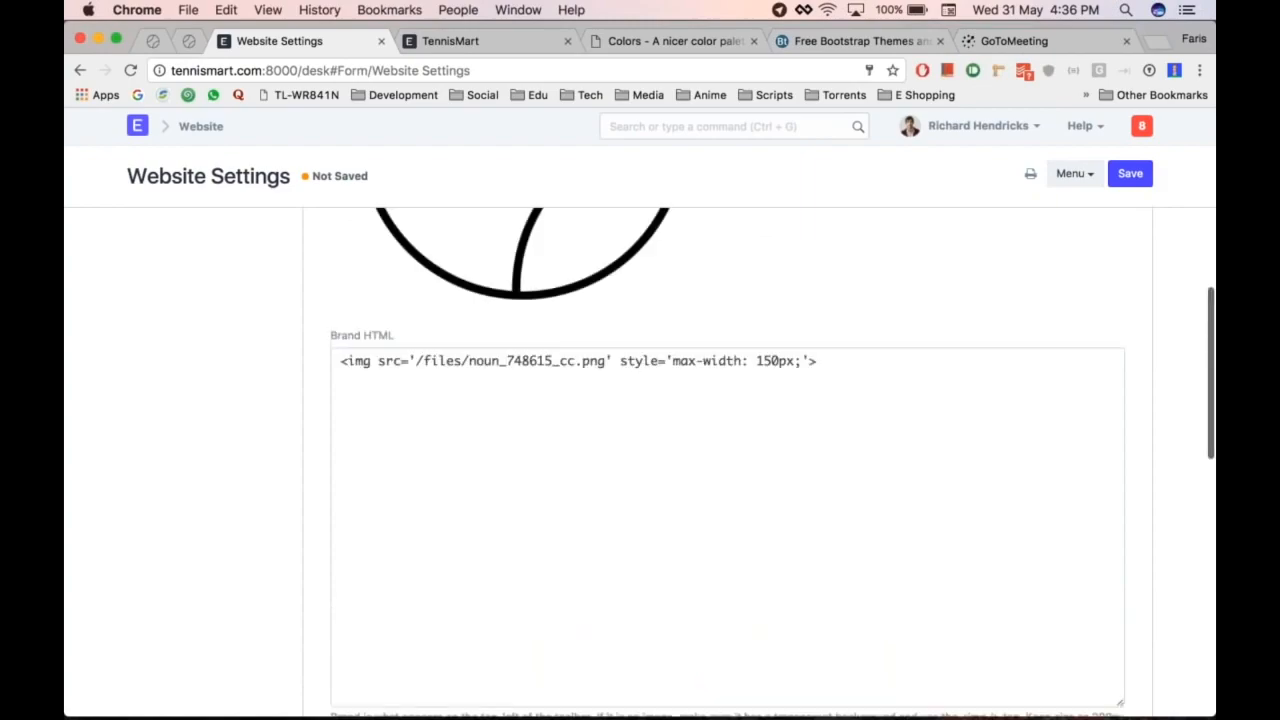
click(977, 376)
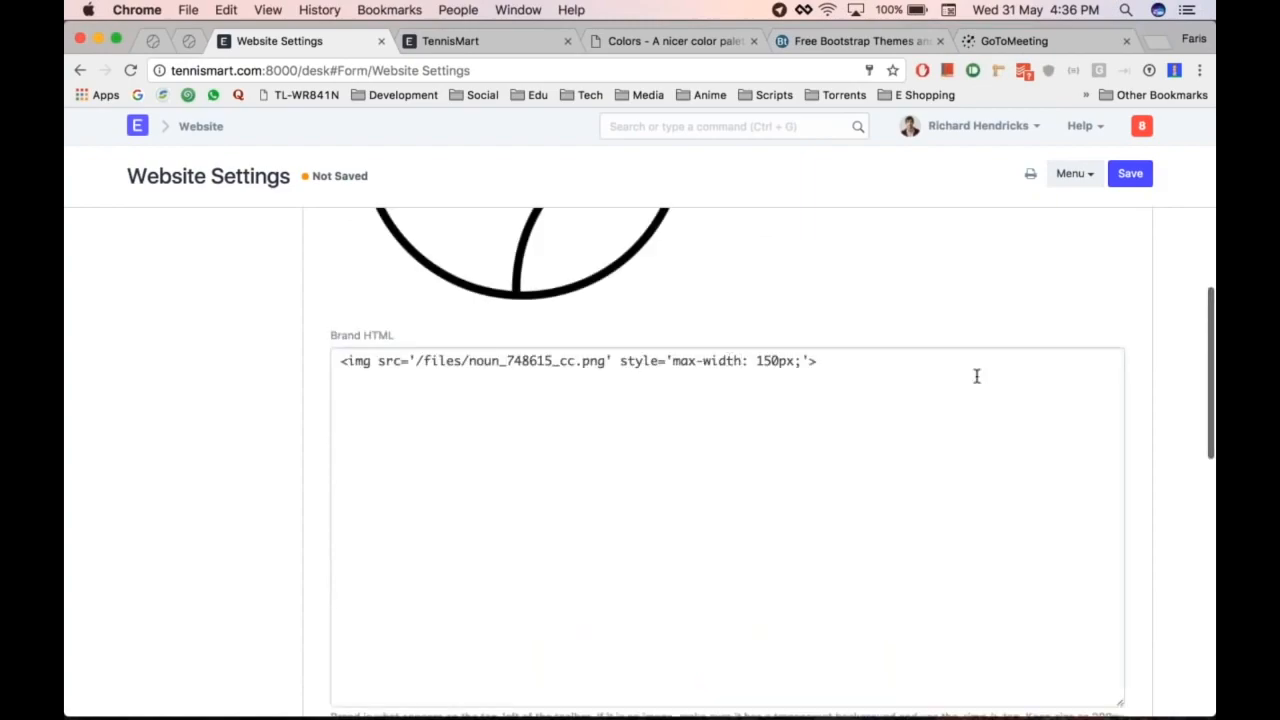
key(Left)
key(Left)
key(Left)
key(Left)
key(Left)
key(Left)
key(Left)
key(Left)
key(Left)
key(Left)
key(Left)
key(Left)
key(Left)
key(Left)
key(Left)
key(Left)
key(Left)
key(Left)
key(Left)
key(Left)
key(Right)
key(shift+Right)
key(shift+Right)
key(shift+Right)
key(shift+Right)
key(shift+Right)
key(shift+Right)
key(shift+Right)
key(shift+Right)
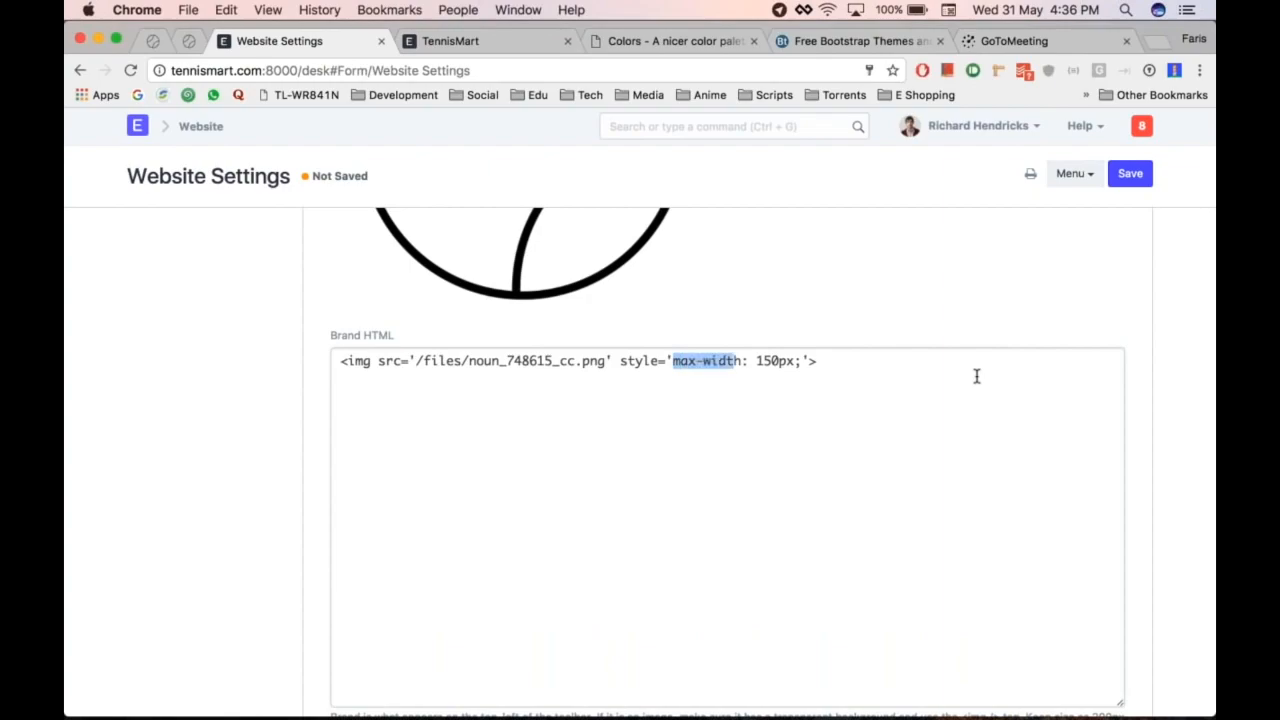
key(Left)
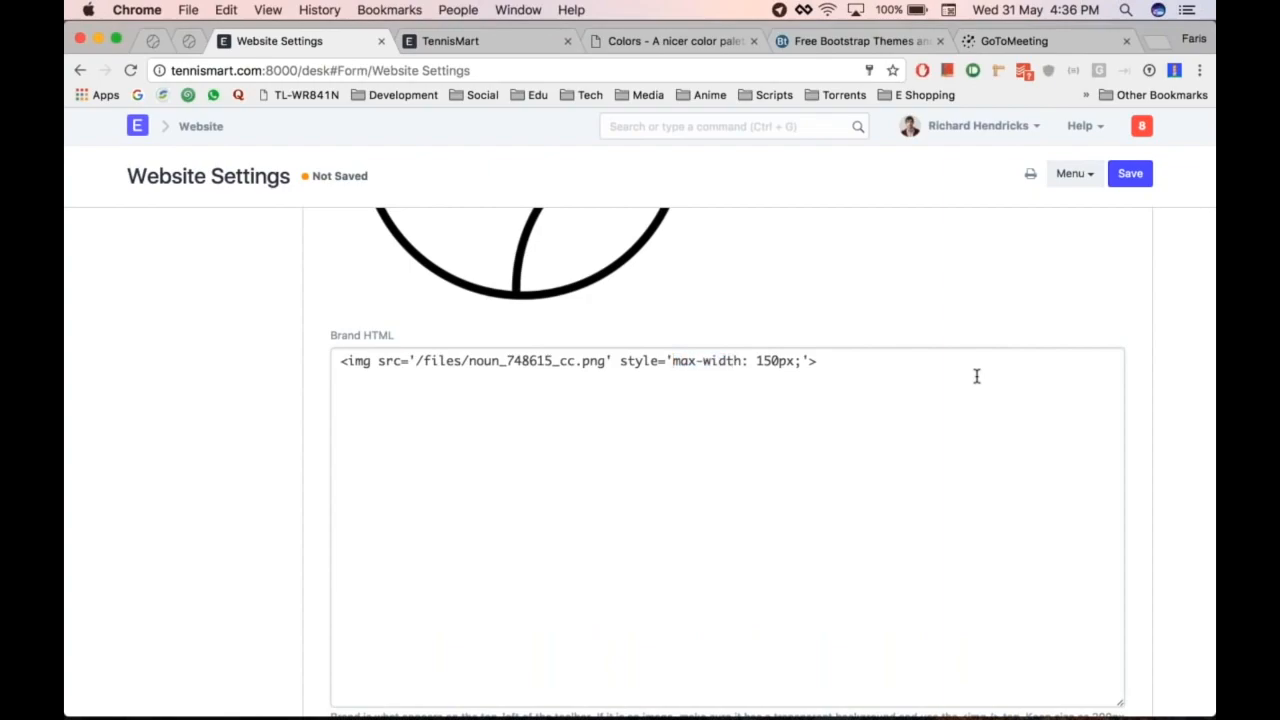
key(shift+Right)
key(shift+Right)
key(shift+Right)
key(shift+Right)
key(shift+Right)
key(shift+Right)
key(shift+Right)
Step: Replace the image's max-width: 150px style with height: 30px
text(hei)
key(BackSpace)
text(eight)
key(Delete)
key(BackSpace)
text(3)
Step: Add the name TennisMart after the image tag and save Website Settings
click(1099, 458)
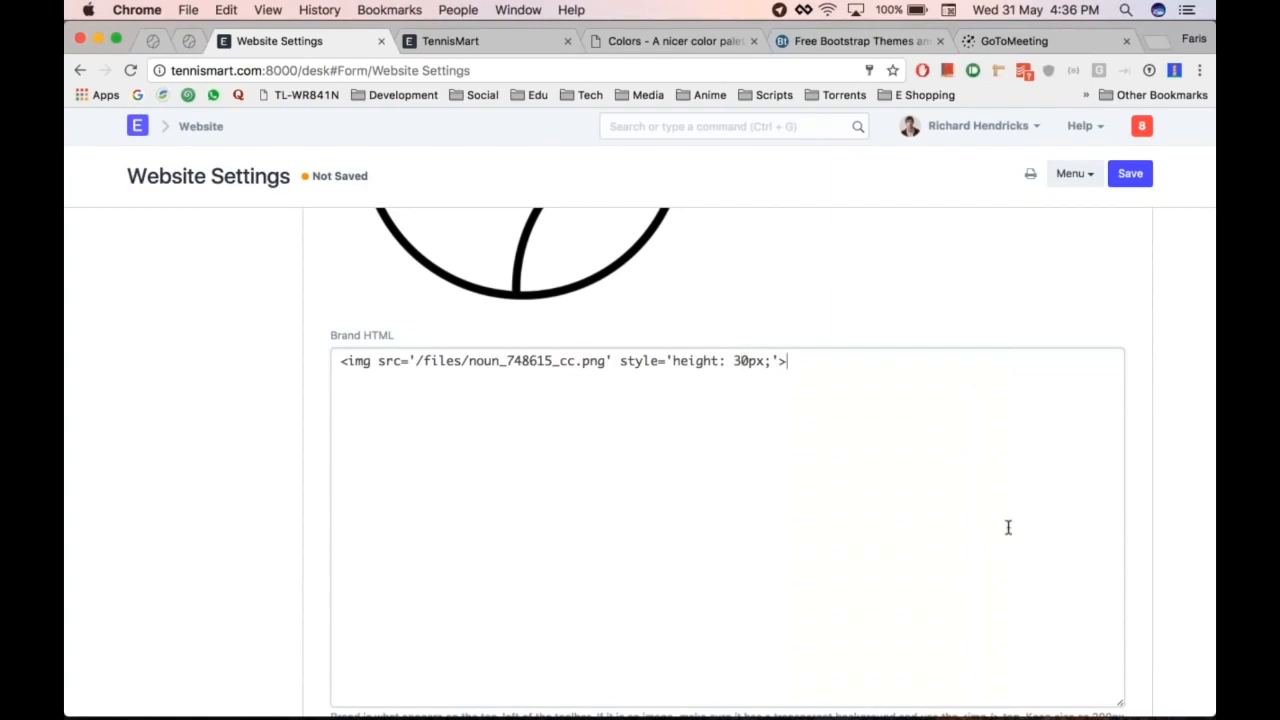
text(Tennis Mart)
key(ctrl+s)
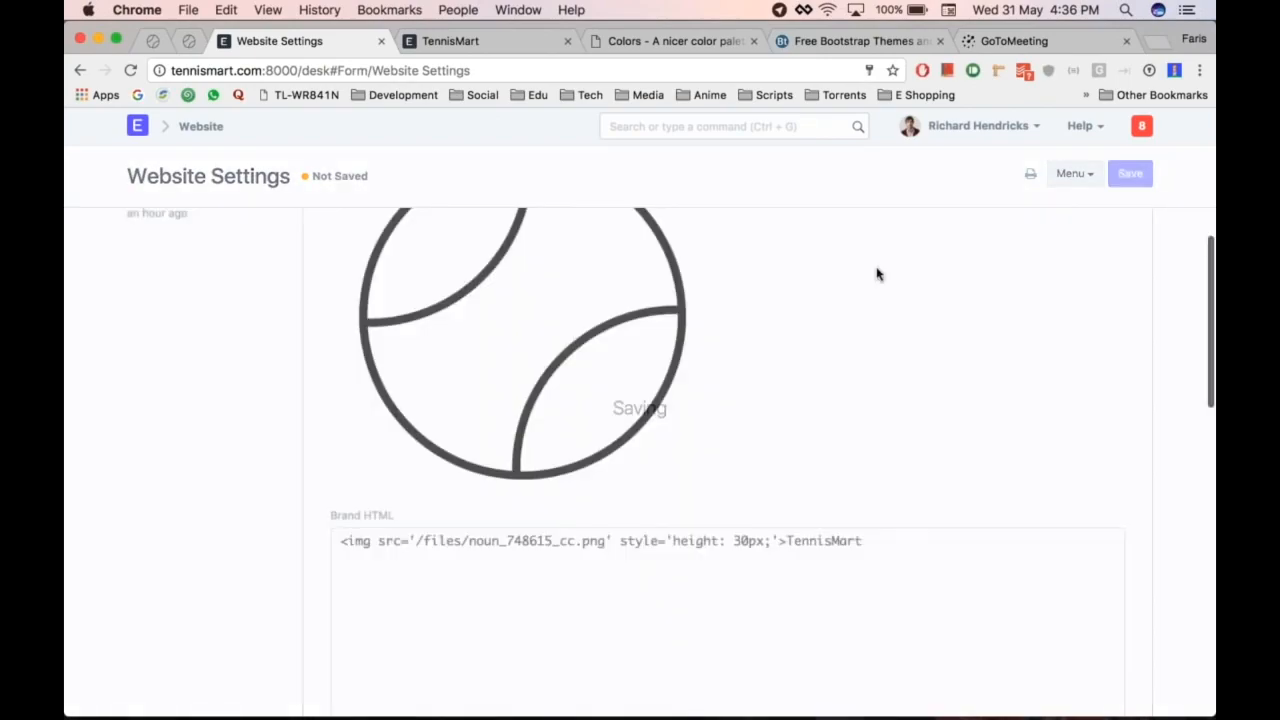
Step: Reload the storefront to confirm the new header logo, then return to Website Settings
key(ctrl+Tab)
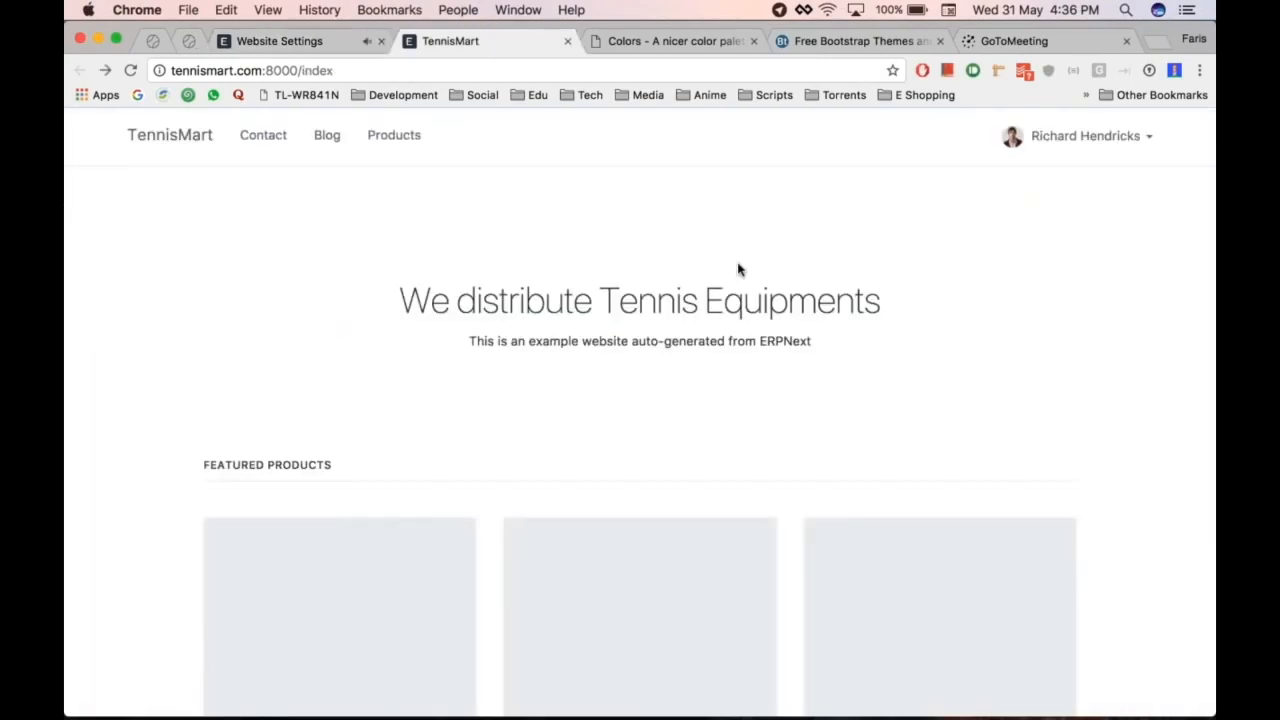
key(ctrl+r)
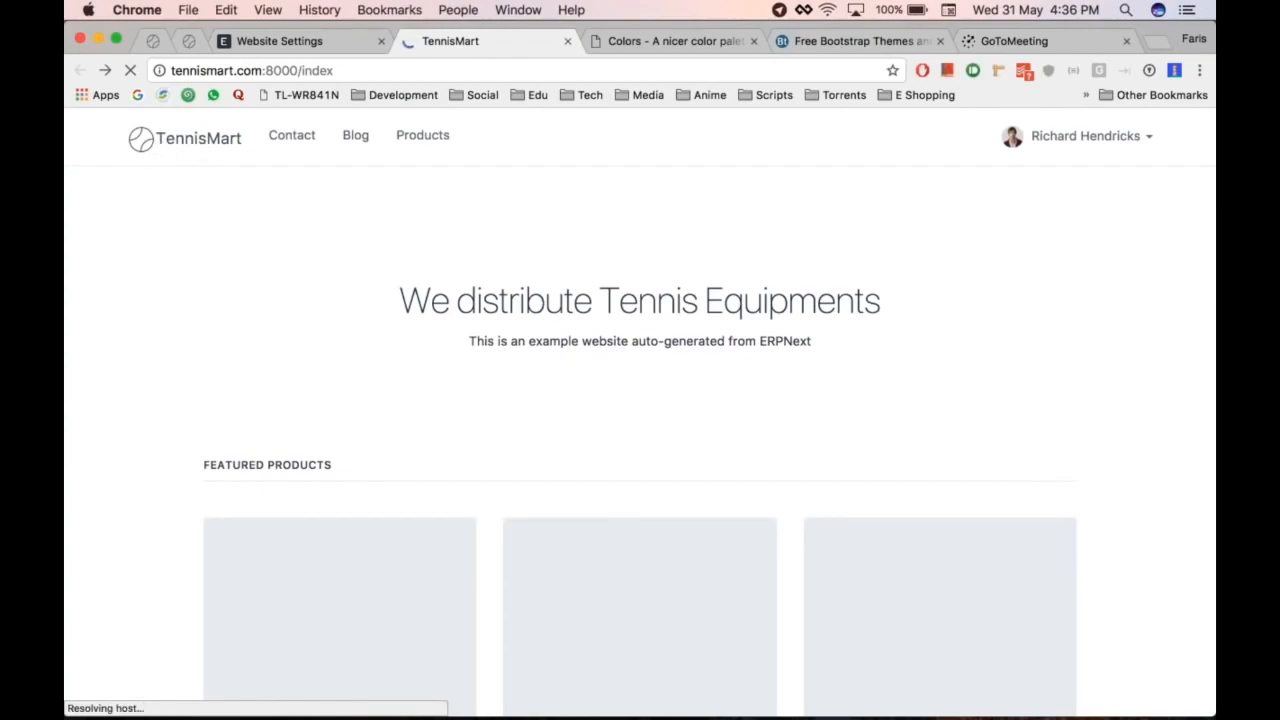
key(ctrl+shift+Tab)
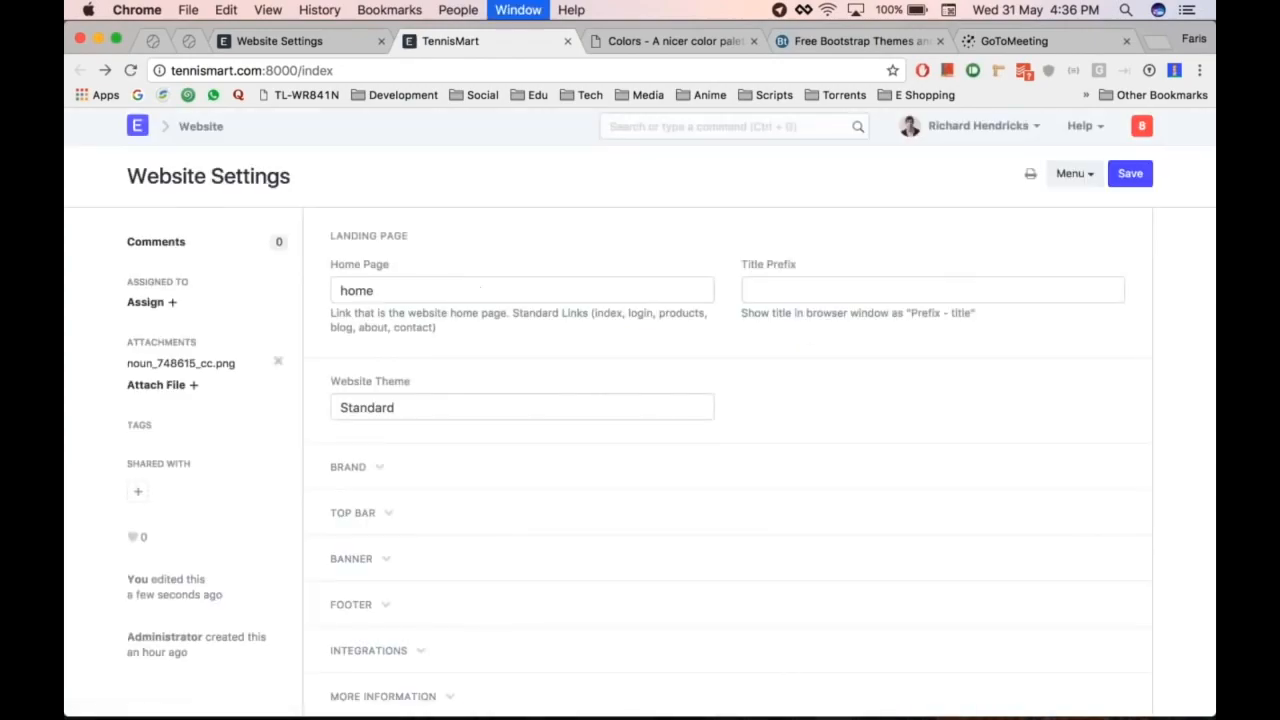
scroll(529, 408, down, 1)
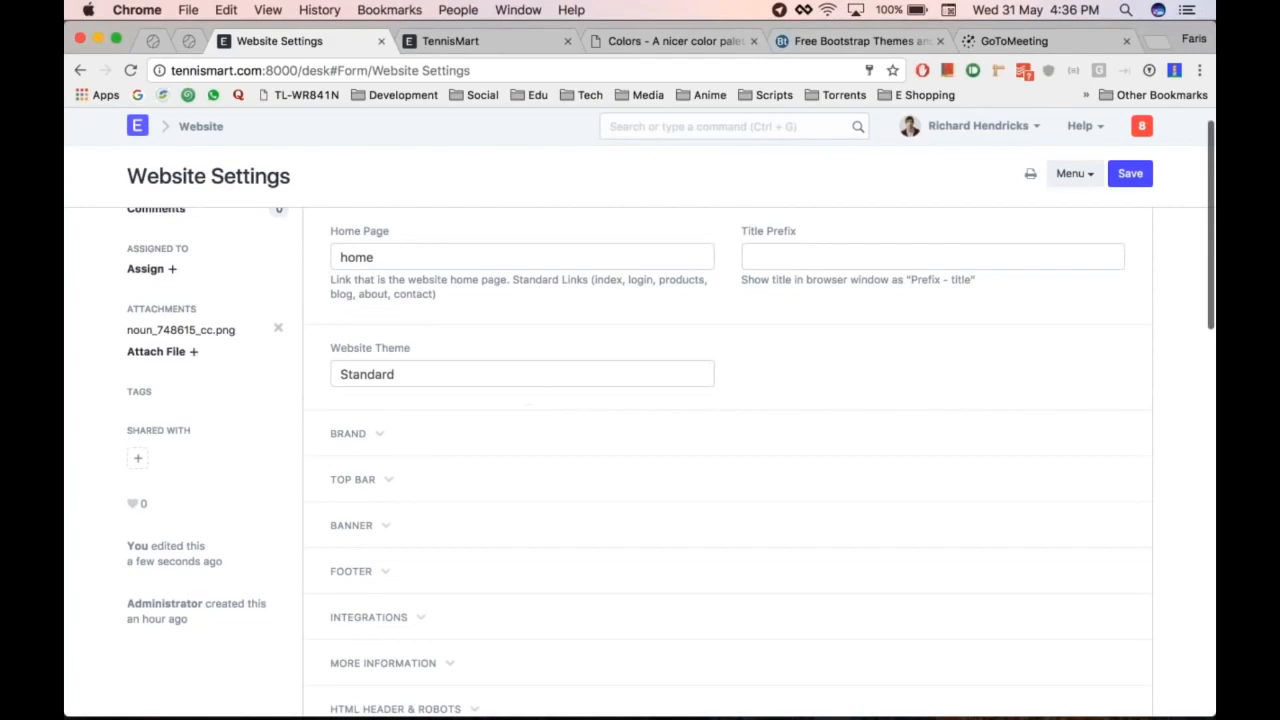
click(414, 431)
scroll(414, 431, down, 10)
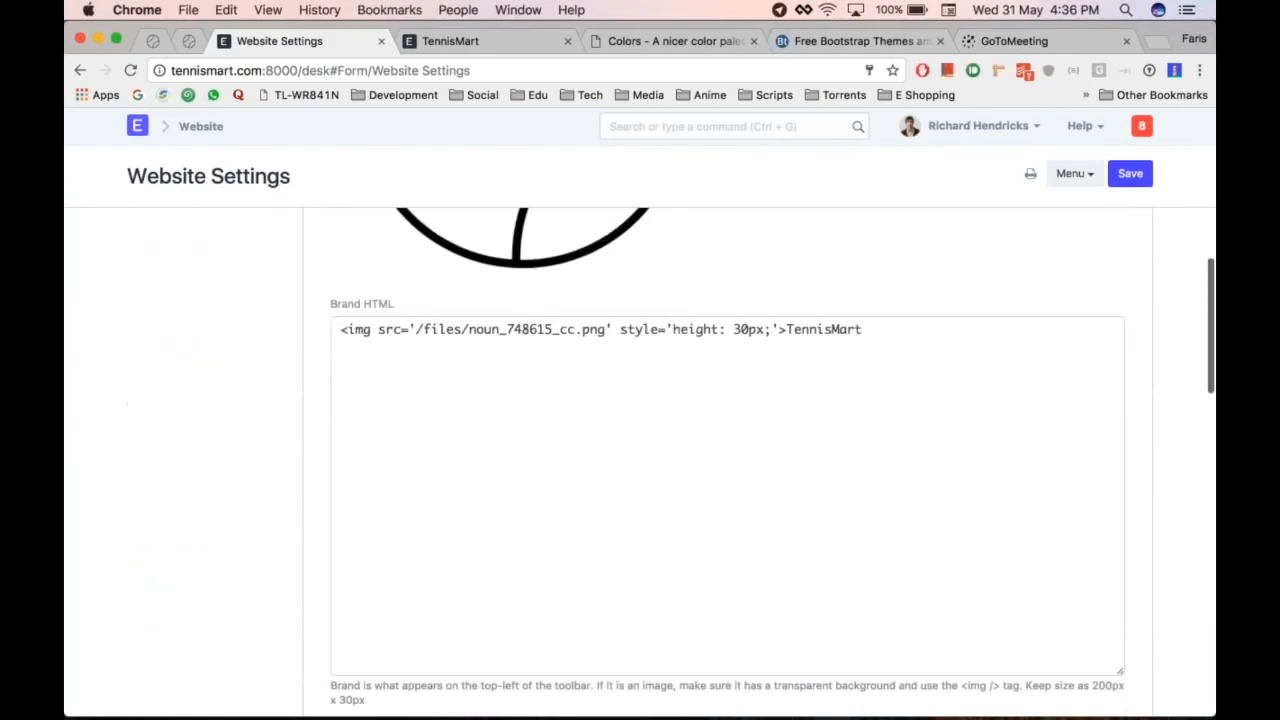
scroll(497, 403, down, 5)
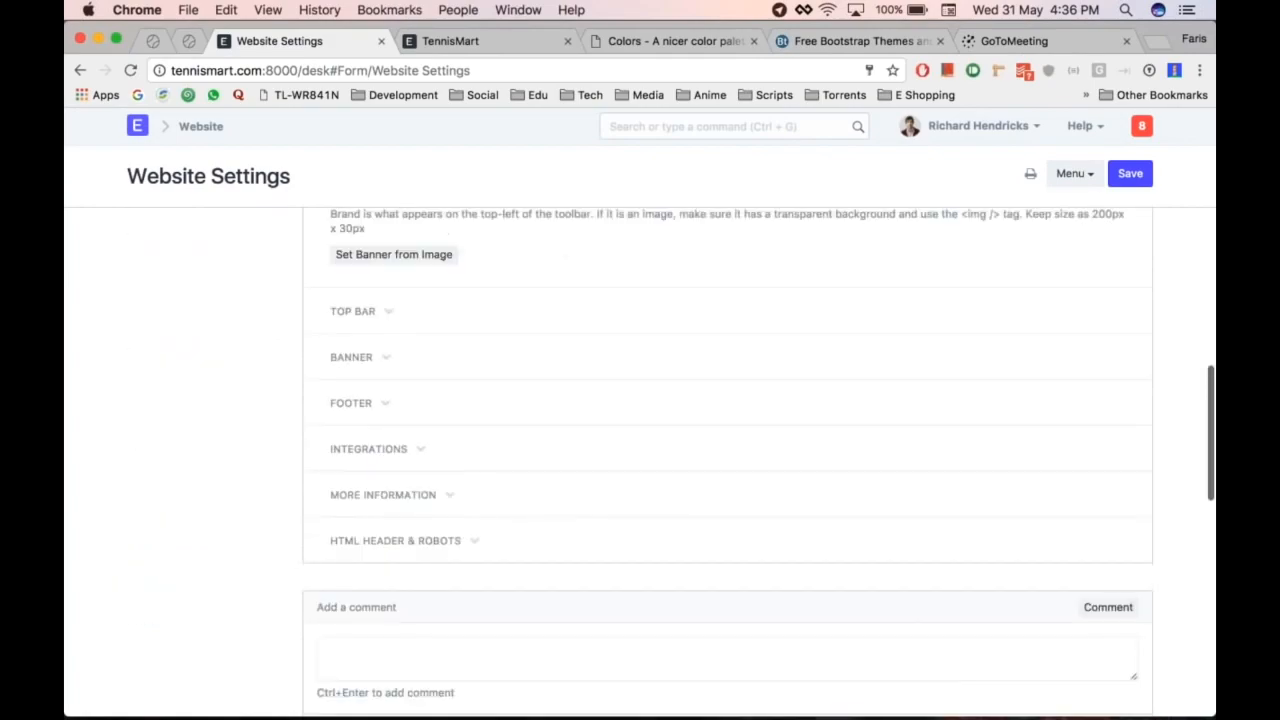
click(389, 316)
Step: Inspect the Contact top-bar row and compare the Contact, Blog, Products links with the storefront
scroll(556, 302, down, 1)
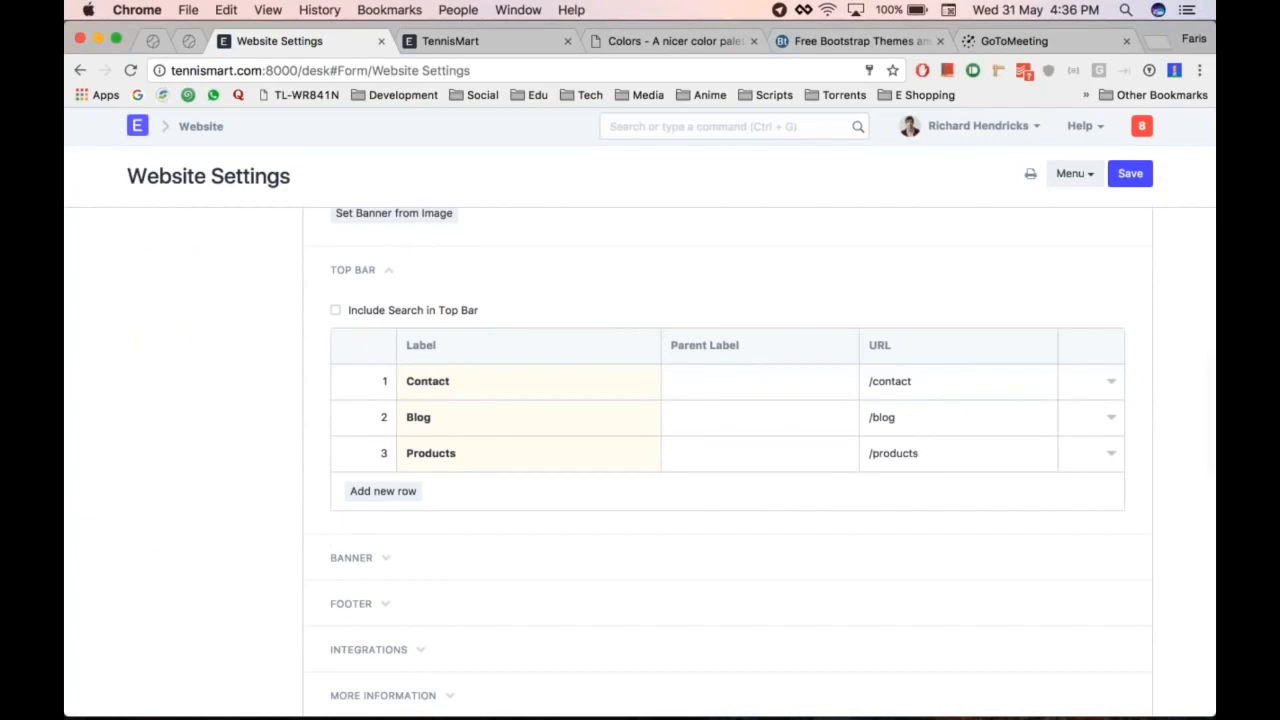
key(ctrl+Tab)
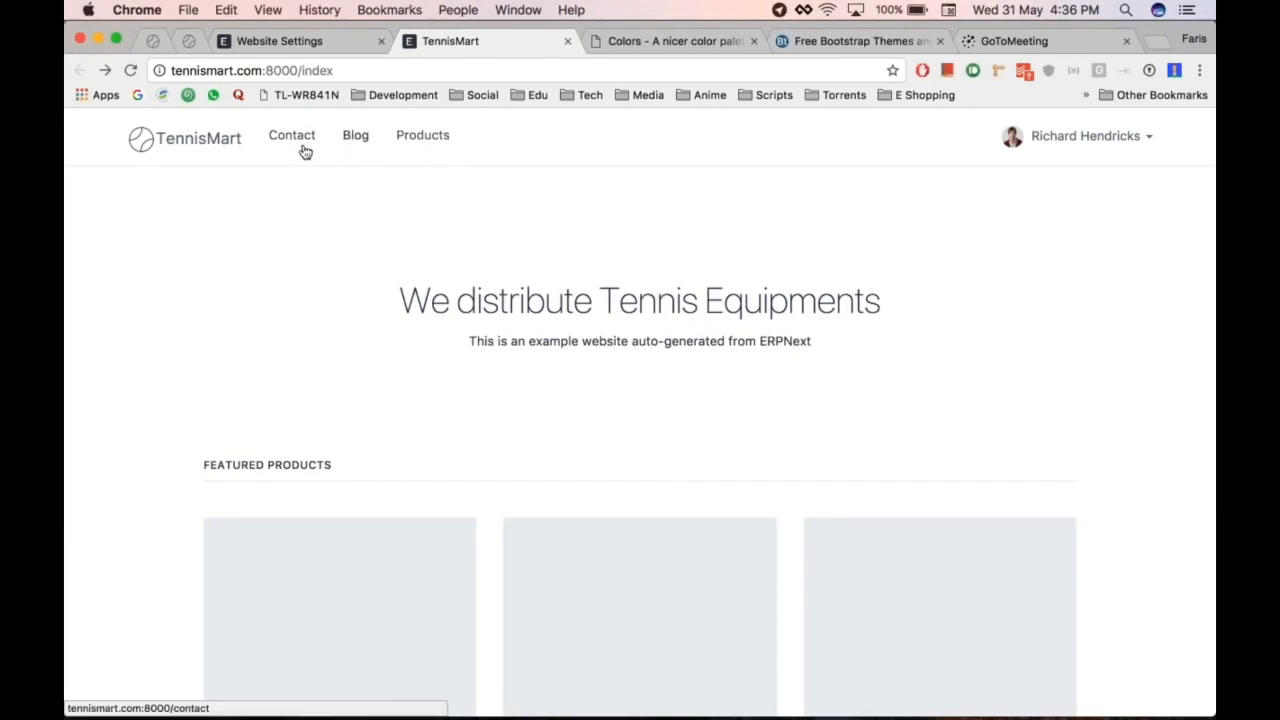
key(super+alt+Left)
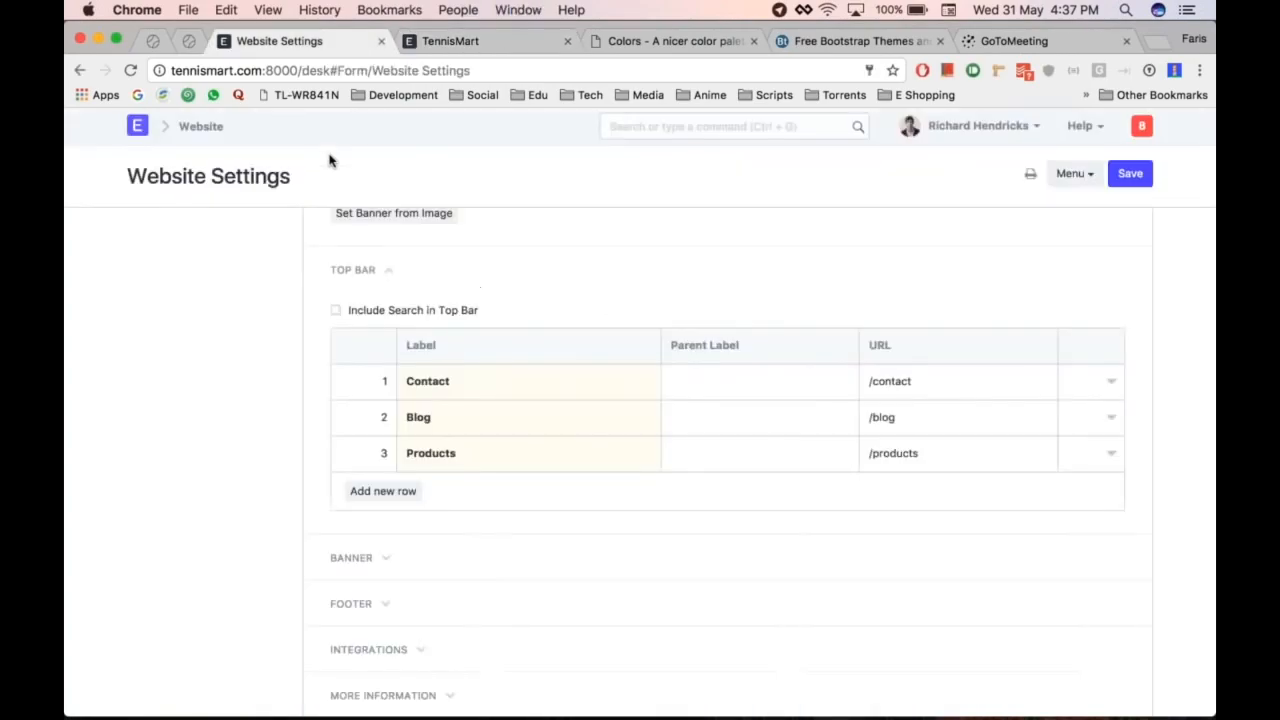
click(1112, 382)
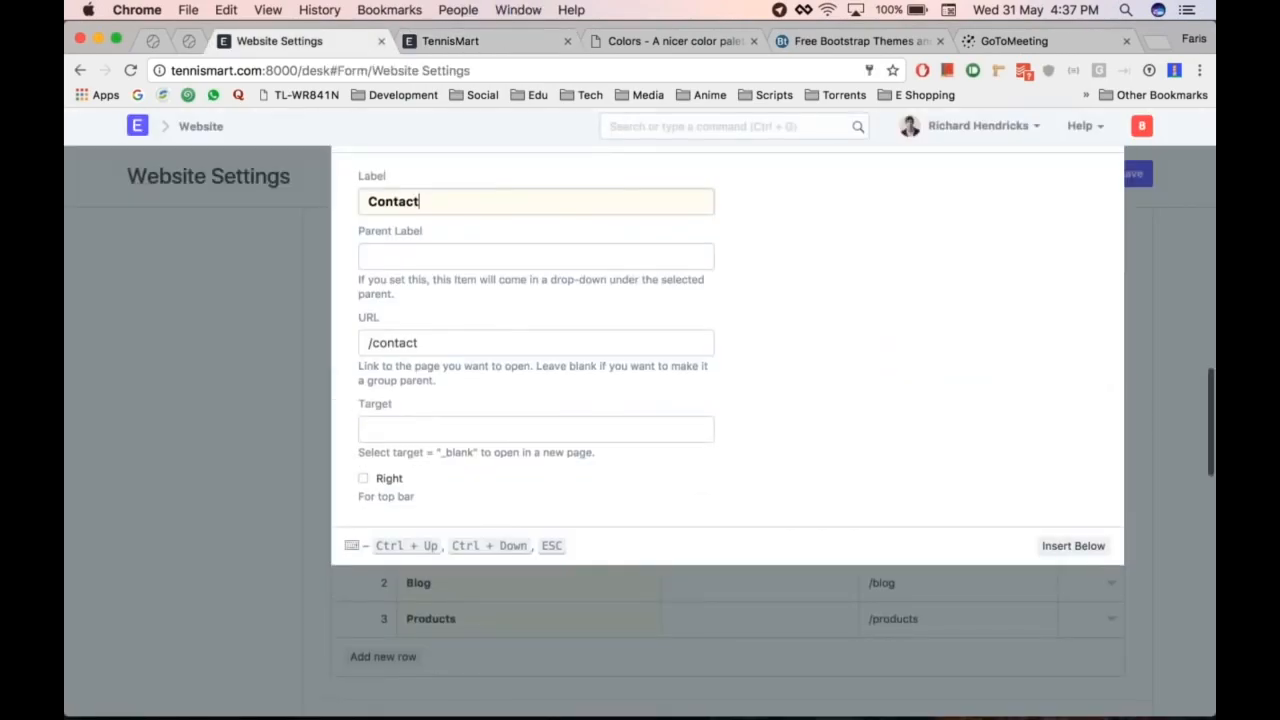
click(318, 537)
scroll(318, 537, up, 1)
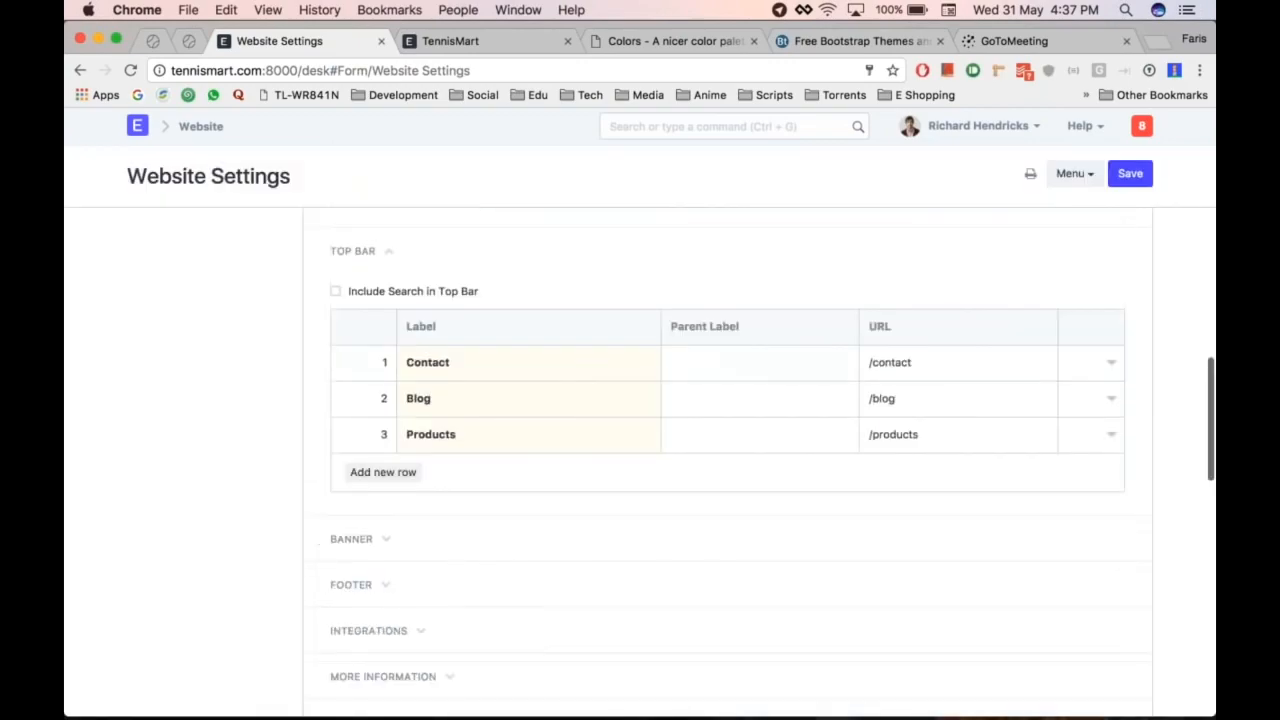
key(super+alt+Right)
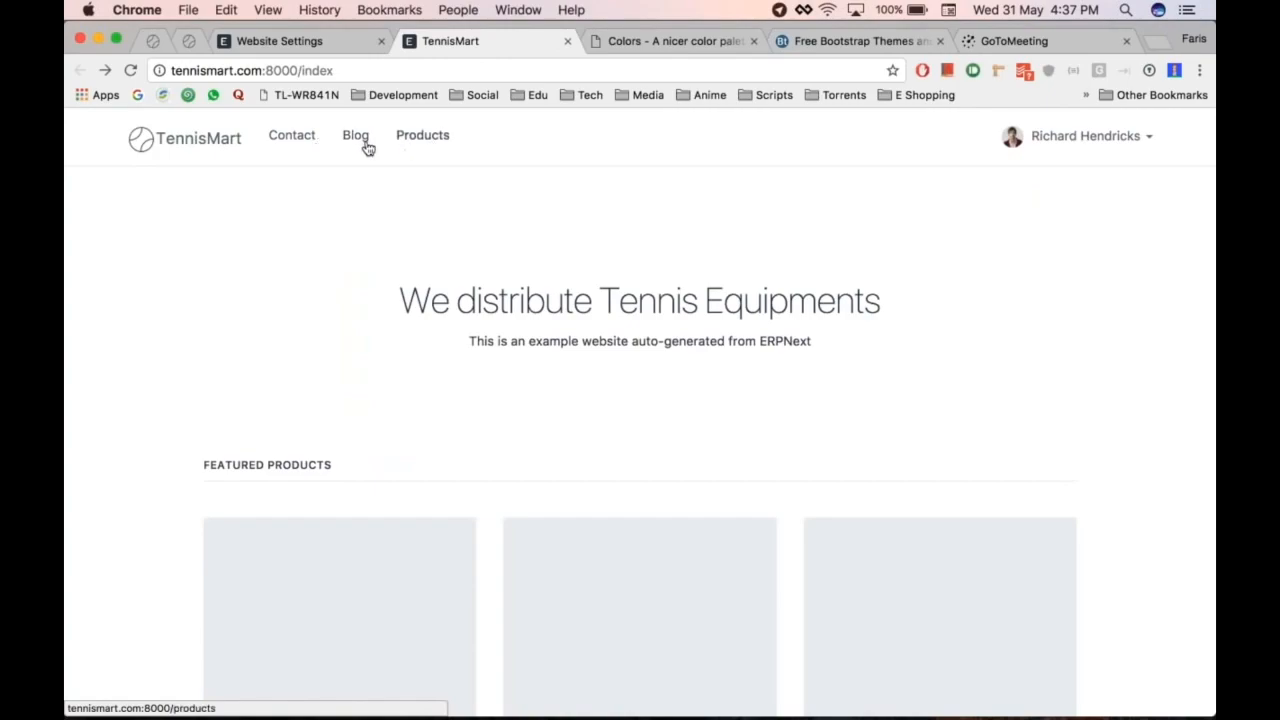
key(super+alt+Left)
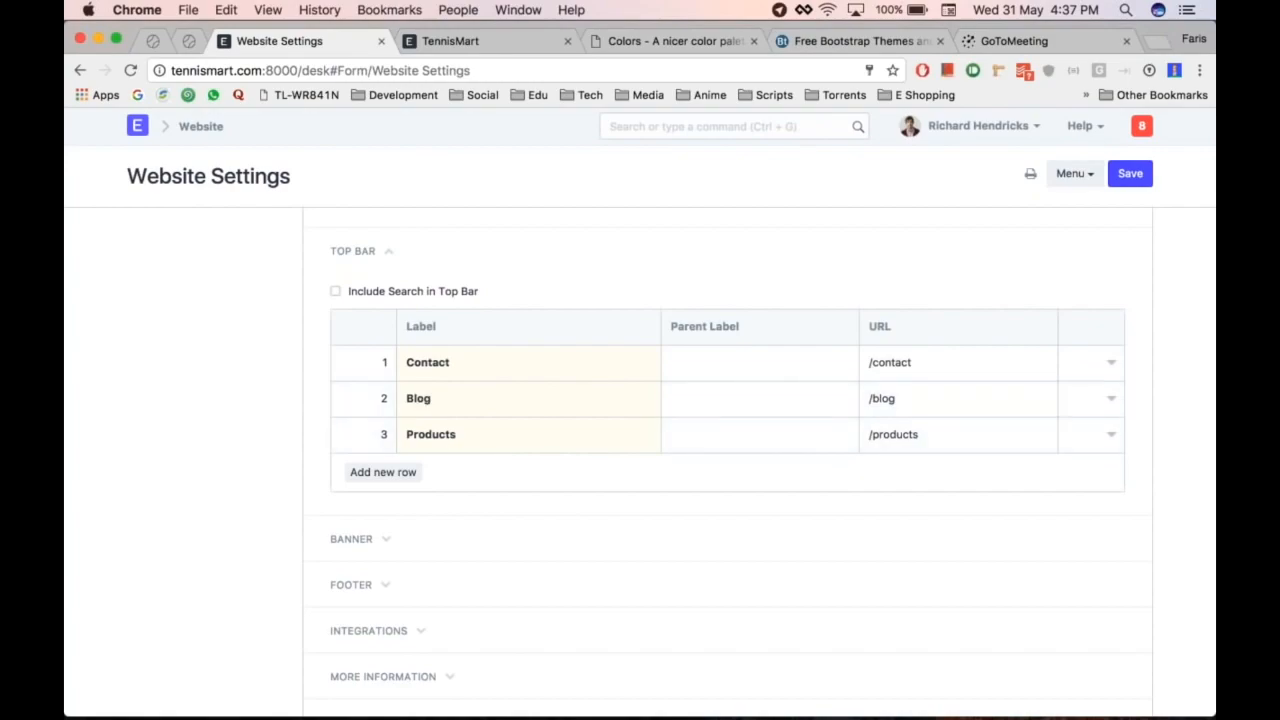
Step: Right-align the Contact and Blog top-bar links and review the Products link
click(1110, 363)
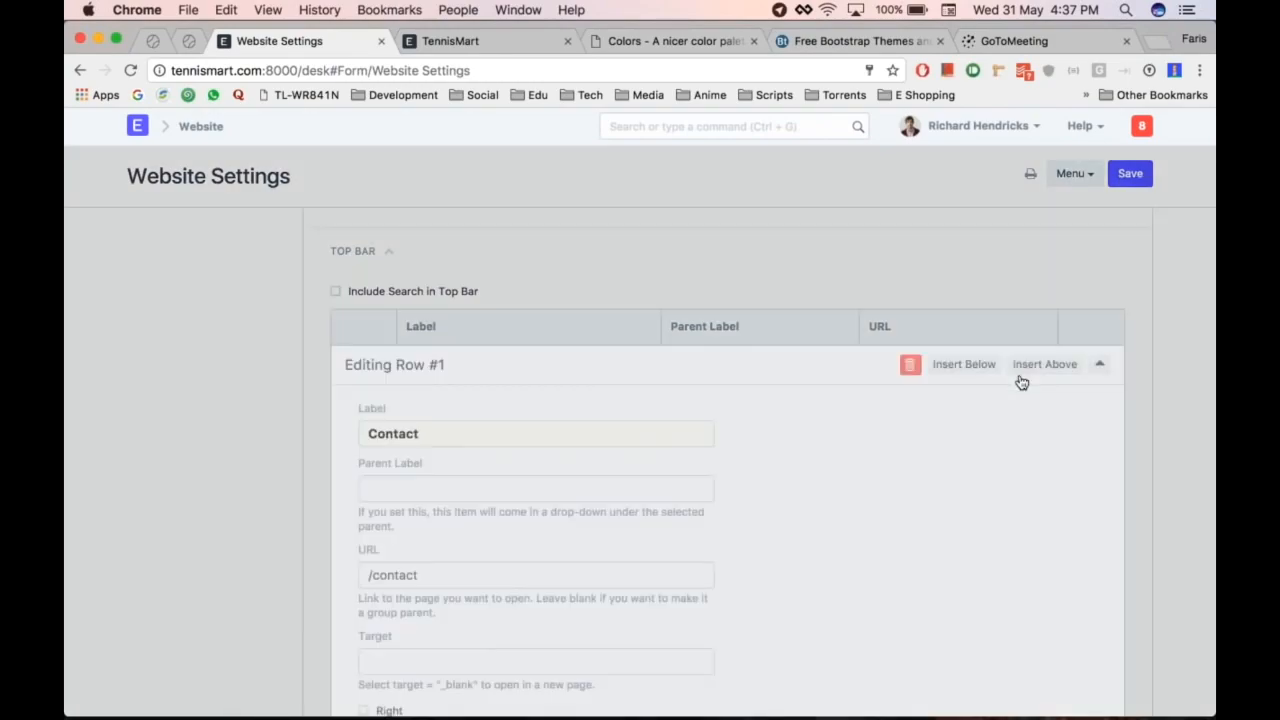
scroll(700, 340, down, 5)
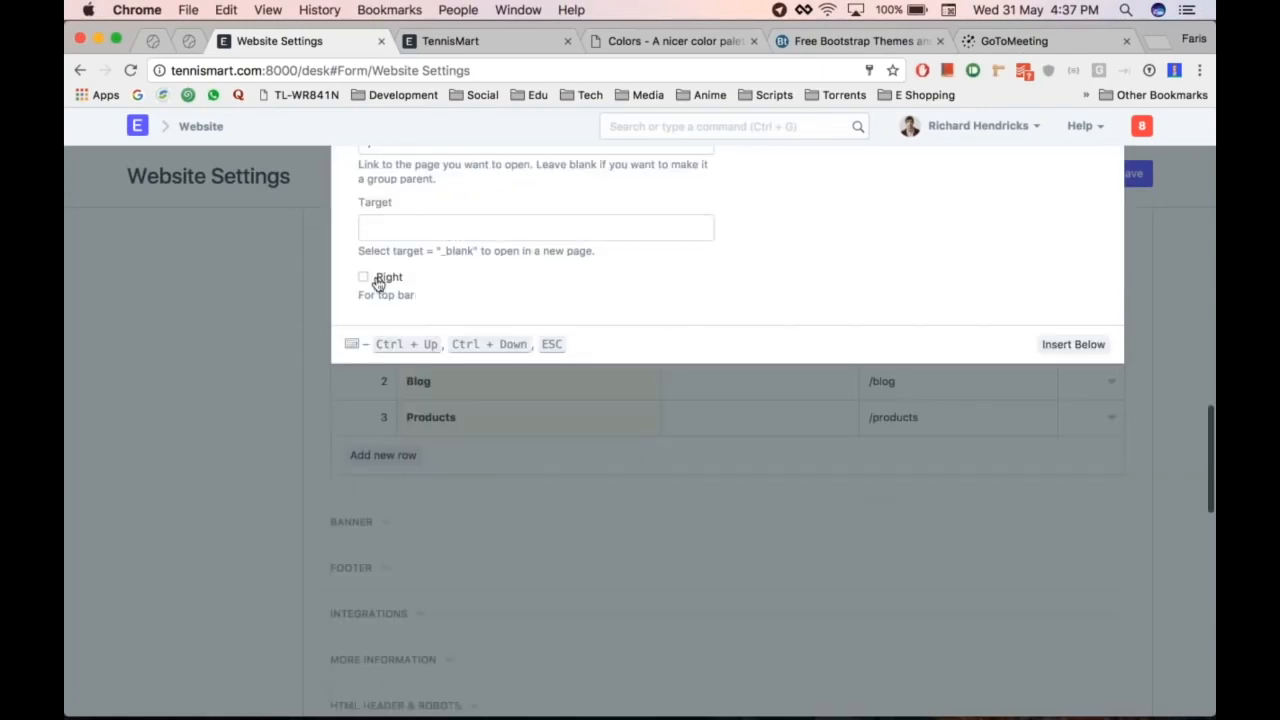
click(378, 283)
key(Escape)
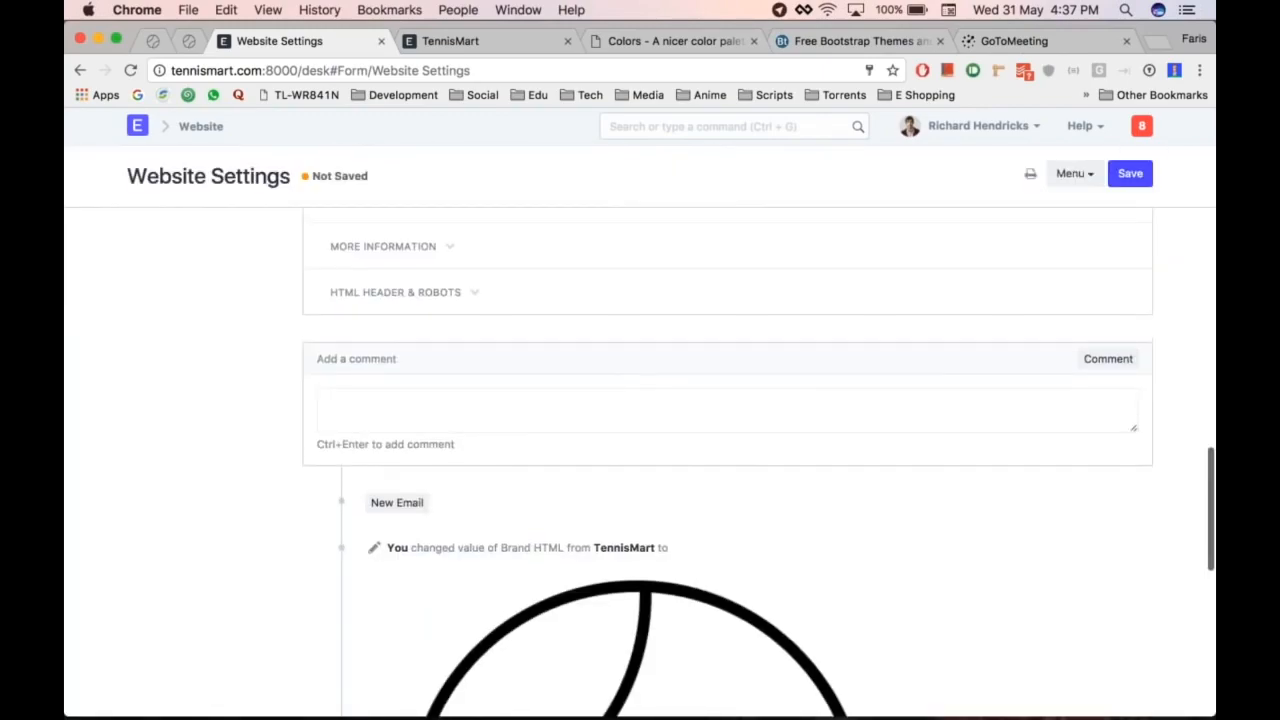
scroll(1111, 424, up, 5)
click(1111, 424)
scroll(892, 441, down, 4)
click(364, 400)
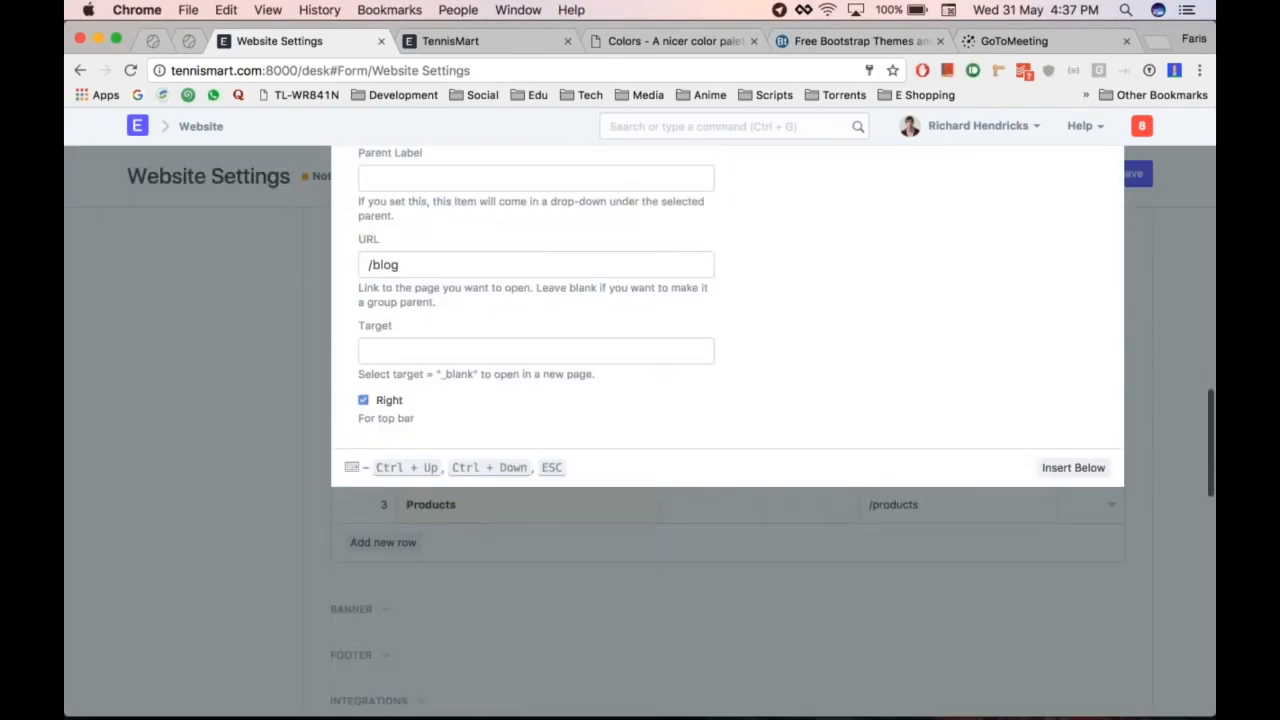
click(1148, 362)
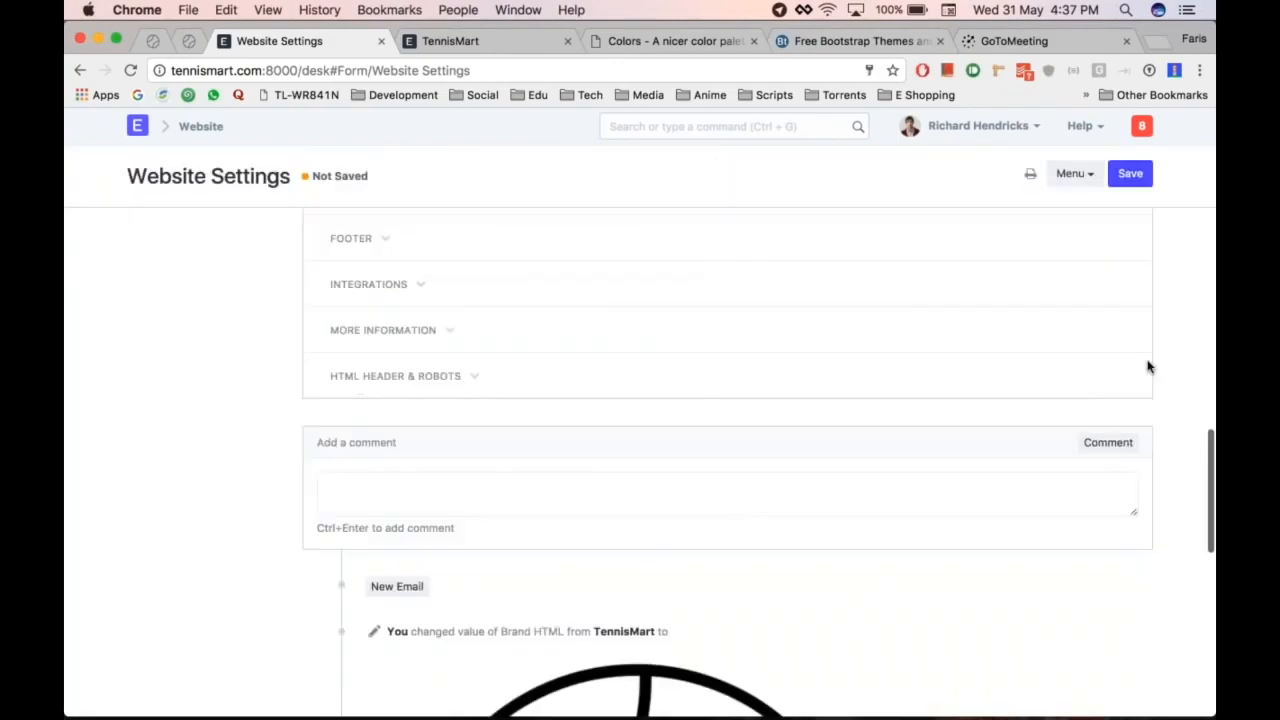
scroll(1147, 366, up, 5)
click(1111, 478)
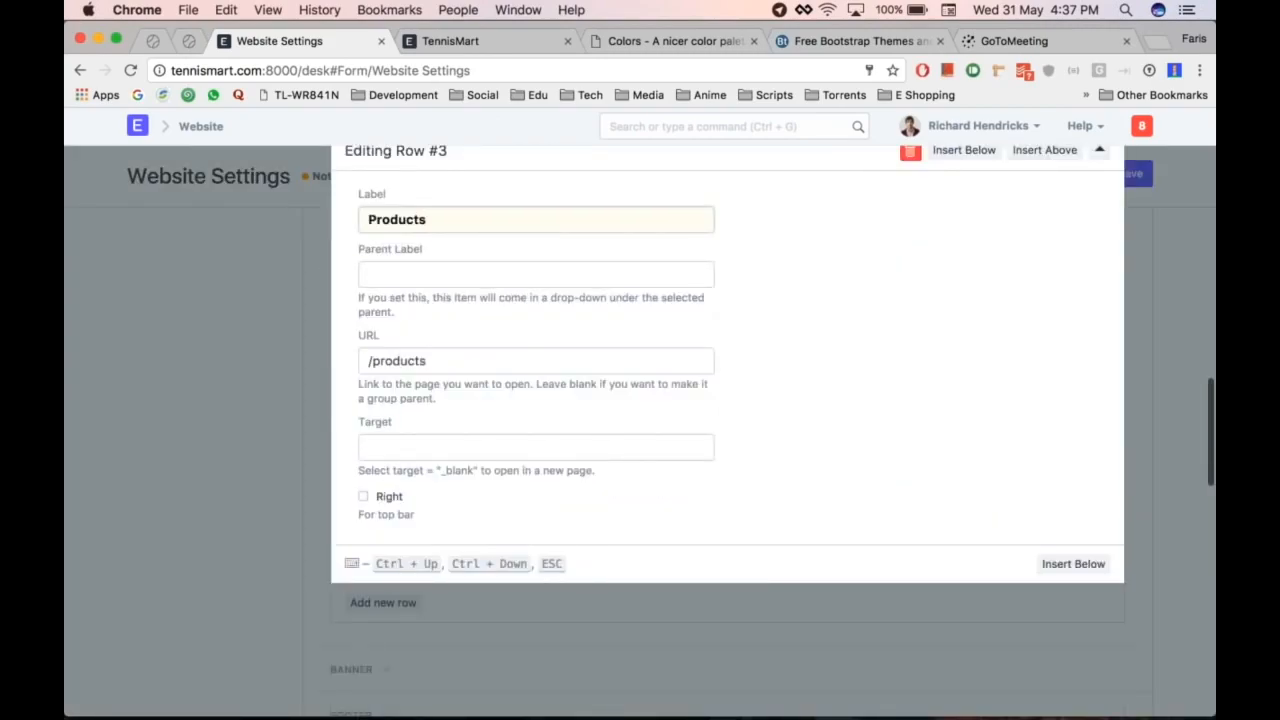
click(257, 460)
scroll(257, 460, up, 4)
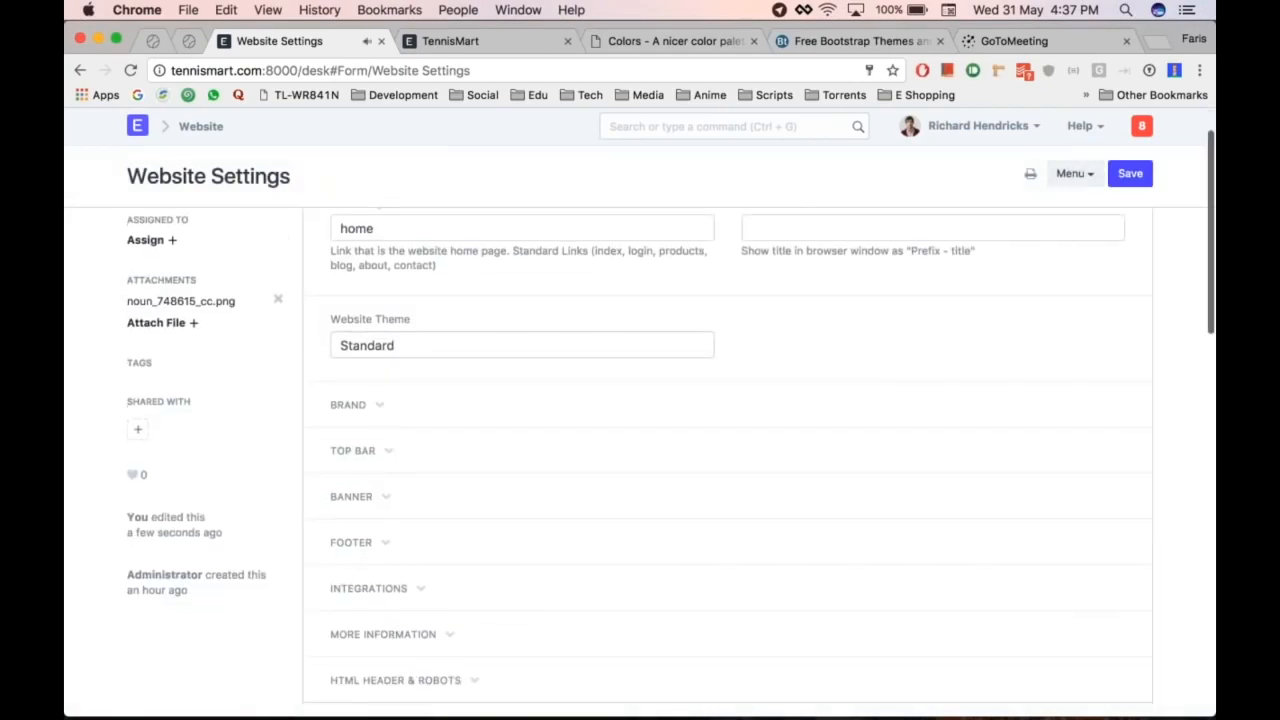
Step: Reload the storefront to see the moved links, then return to the top bar settings
key(ctrl+Tab)
key(super+r)
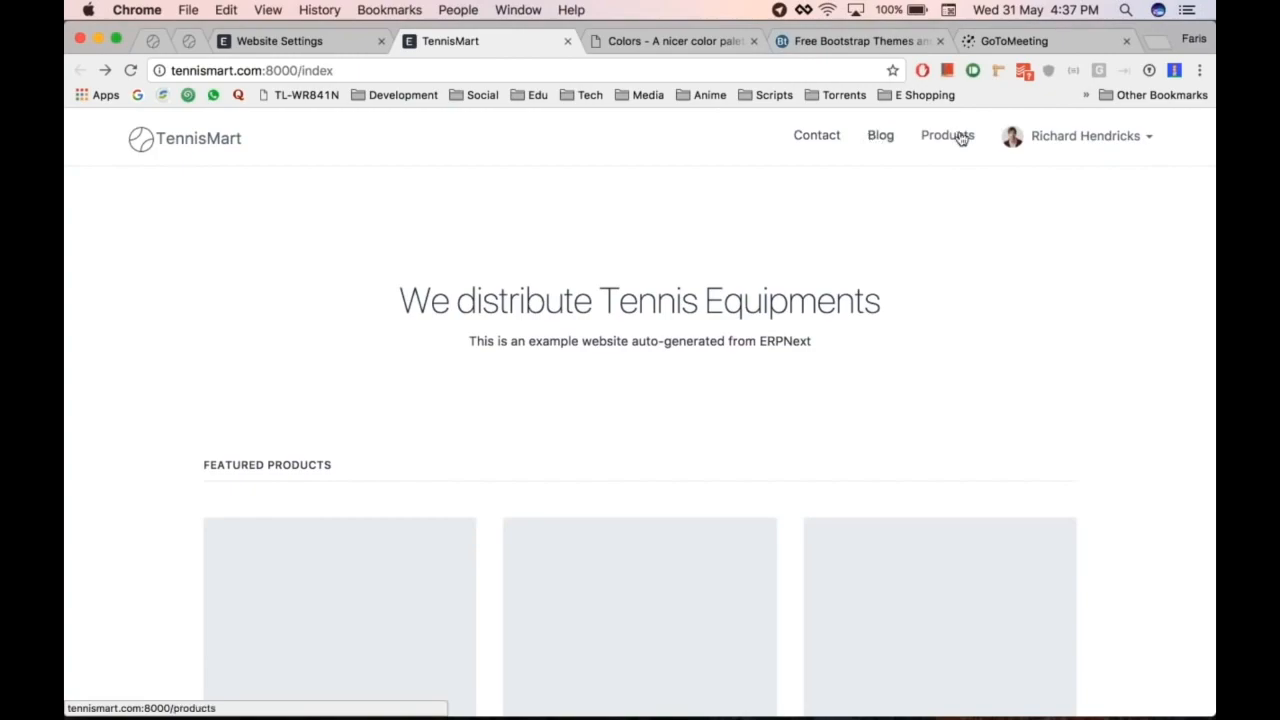
key(ctrl+shift+Tab)
key(ctrl+Tab)
key(ctrl+shift+Tab)
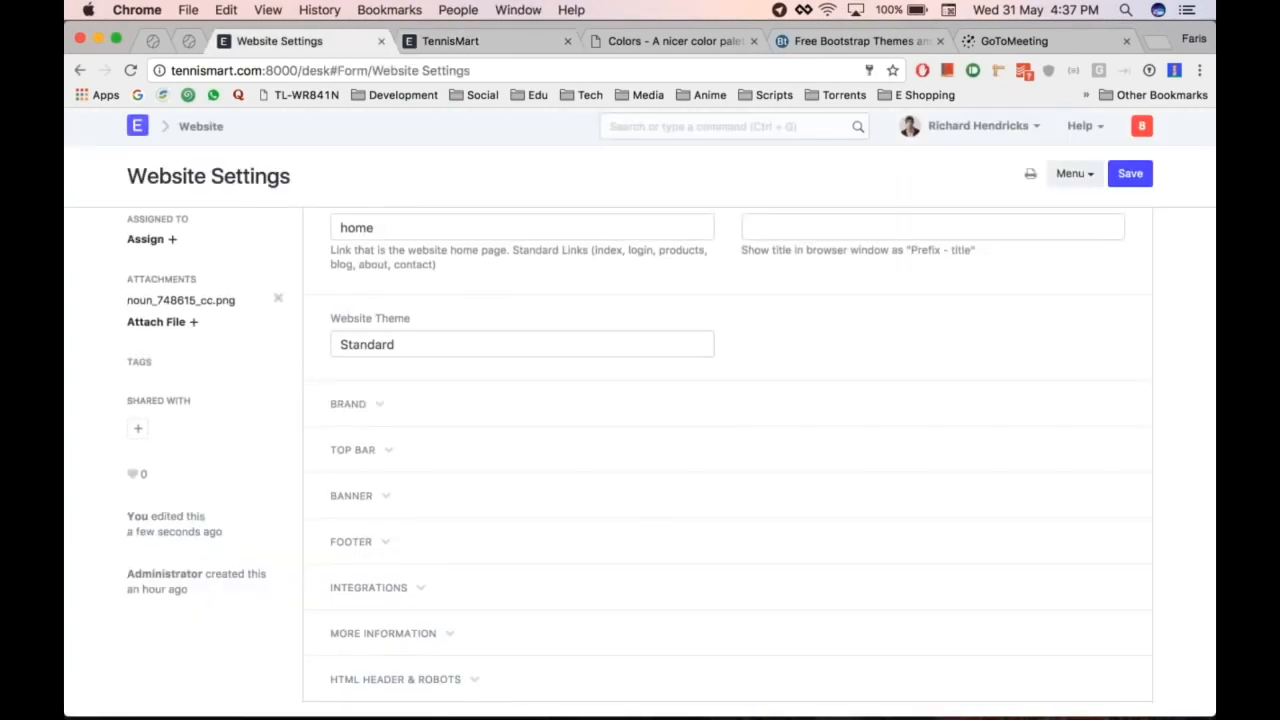
click(434, 449)
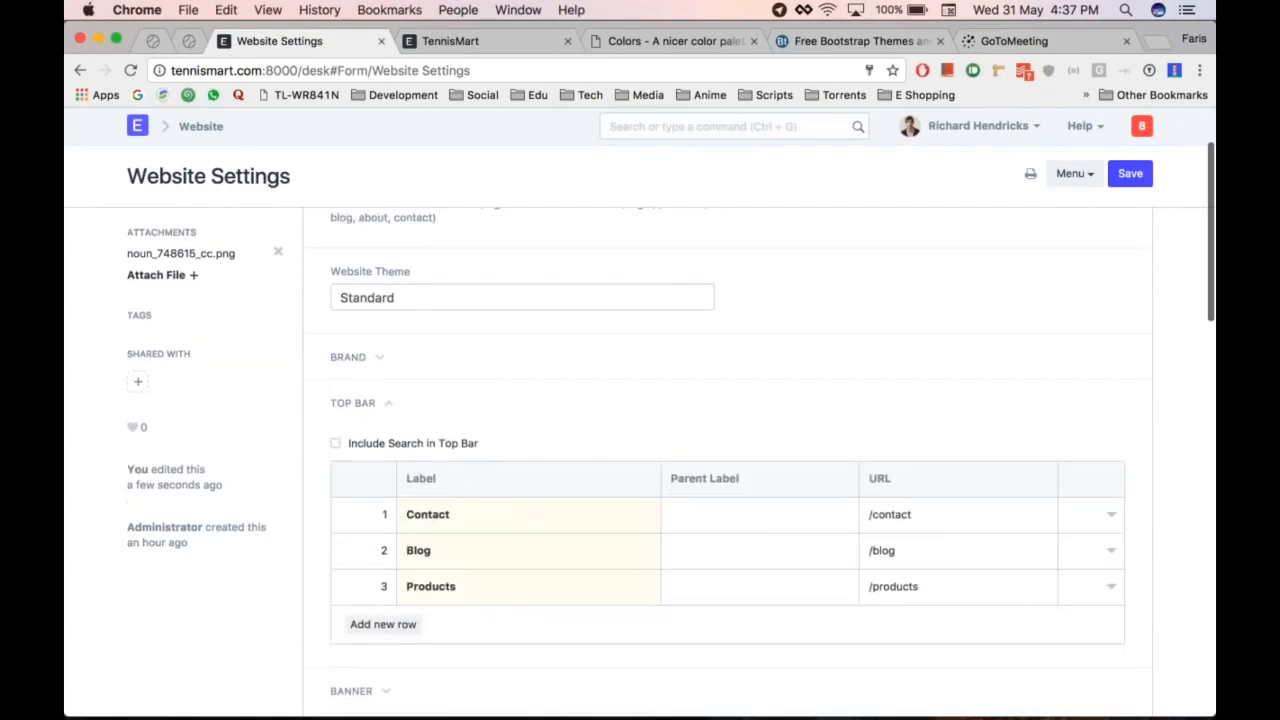
Step: Add a top-bar row 'About' linking to /about and drag it to the top
scroll(370, 580, down, 1)
click(370, 578)
text(About)
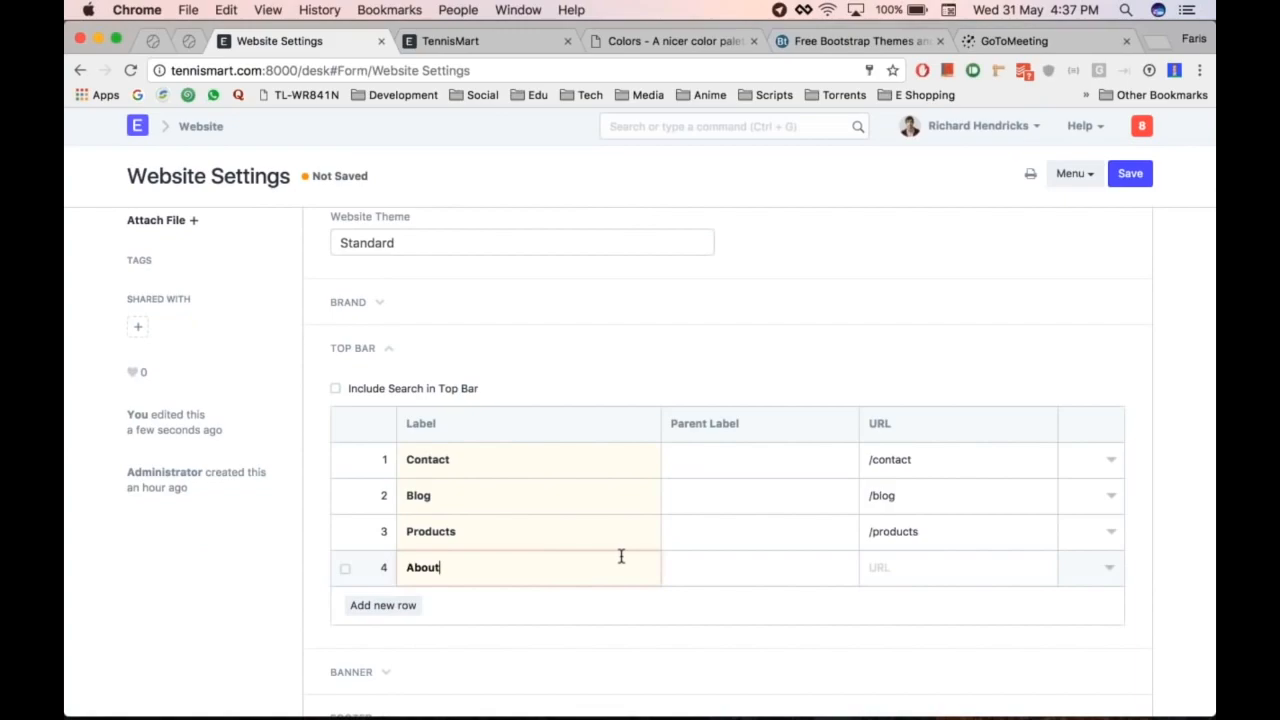
click(903, 568)
text(/about)
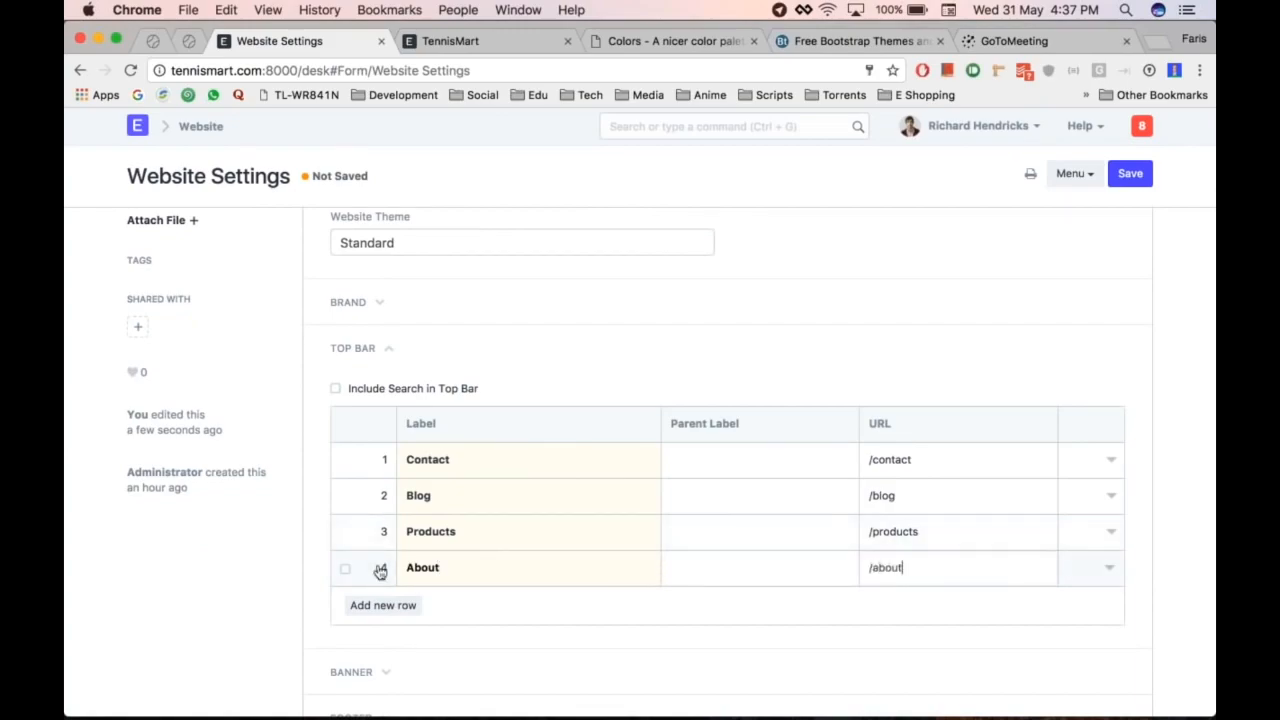
drag(378, 568, 382, 462)
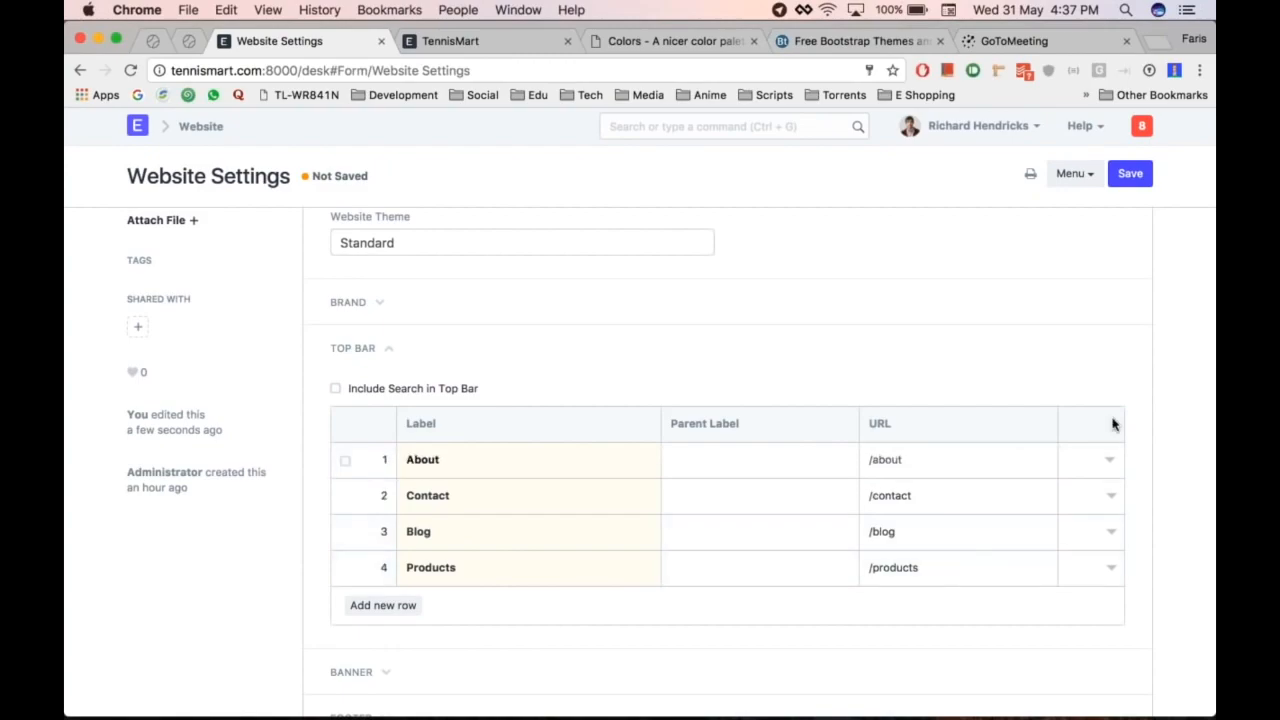
click(1105, 458)
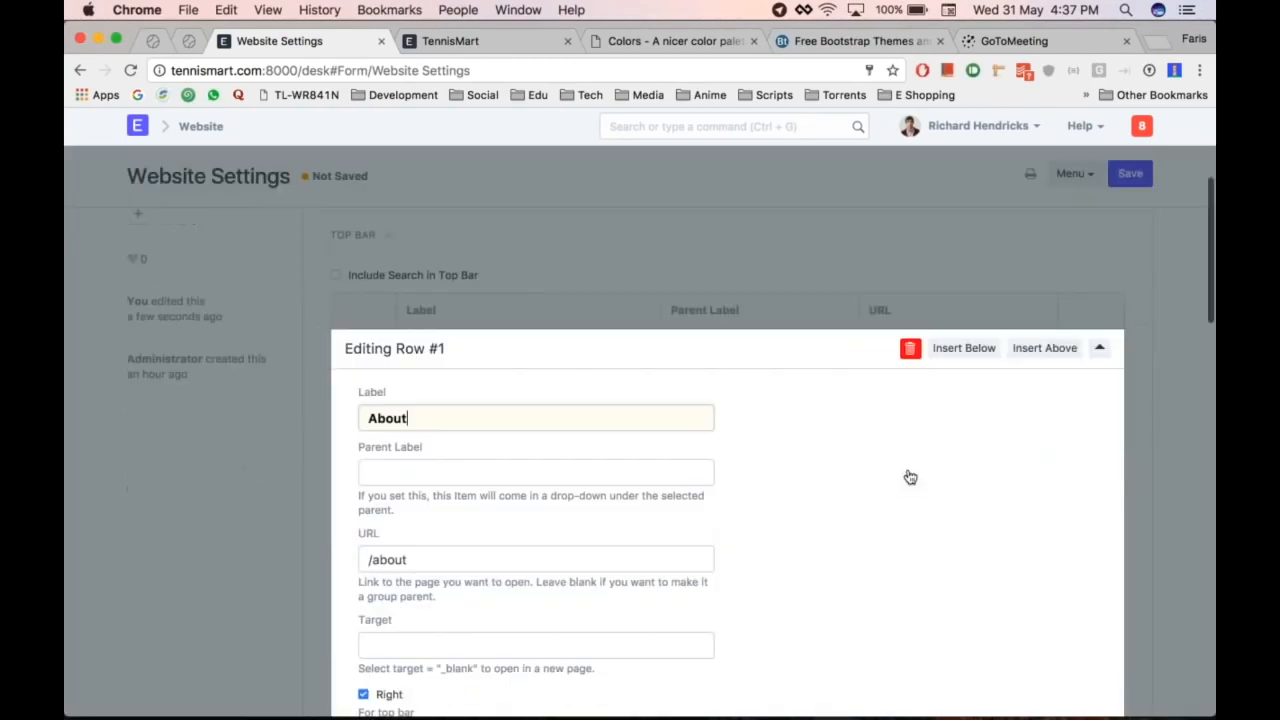
click(285, 540)
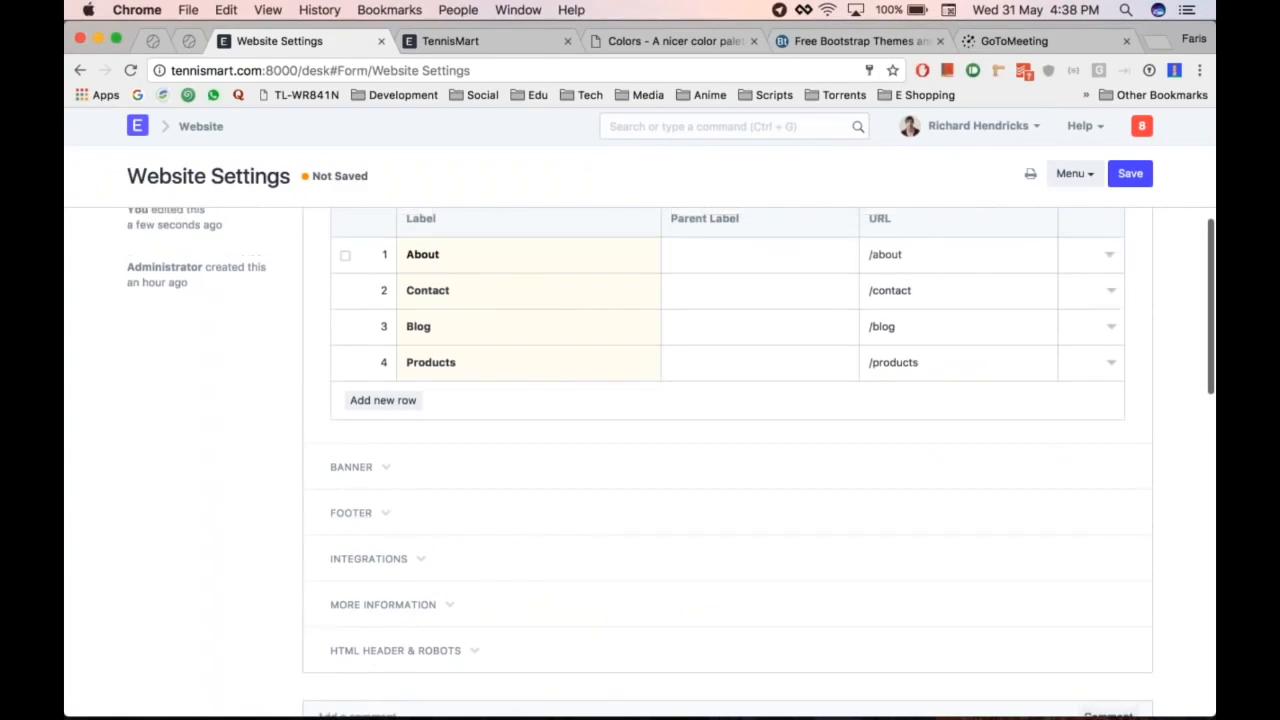
Step: Save the settings and reload the storefront to see About before Contact
key(super+s)
scroll(451, 391, up, 3)
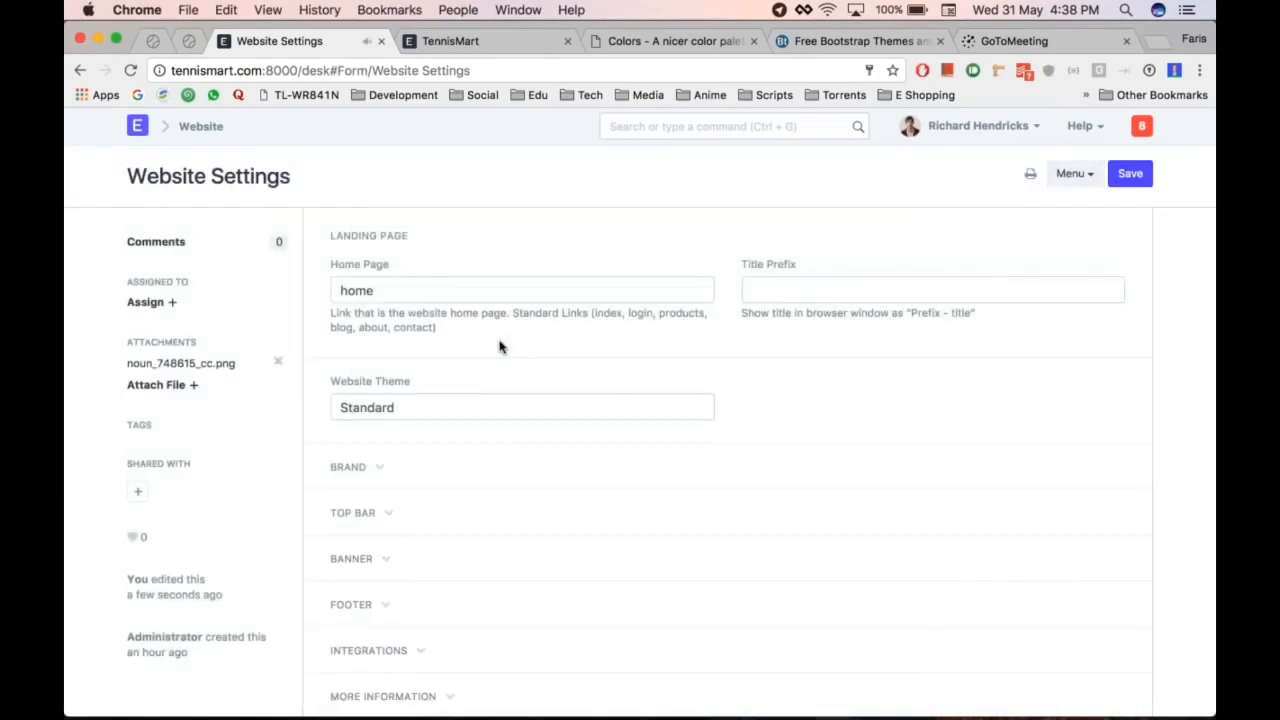
key(ctrl+Tab)
key(super+r)
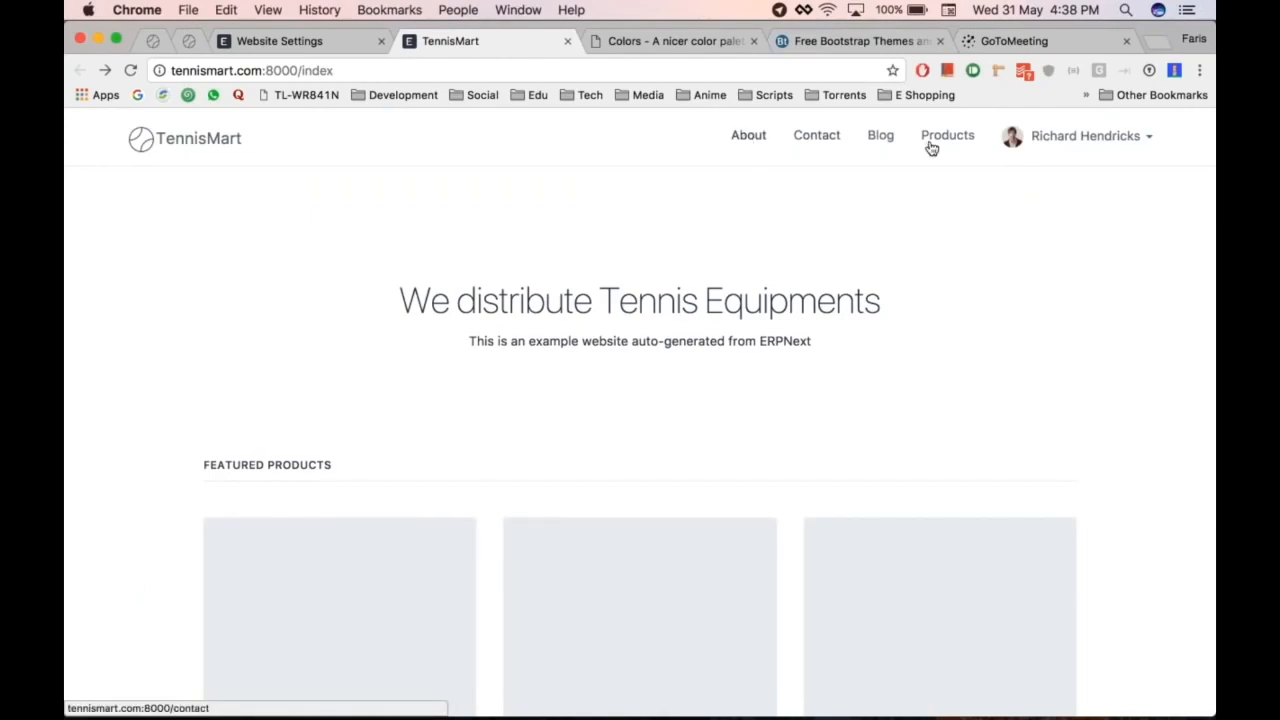
key(super+alt+Left)
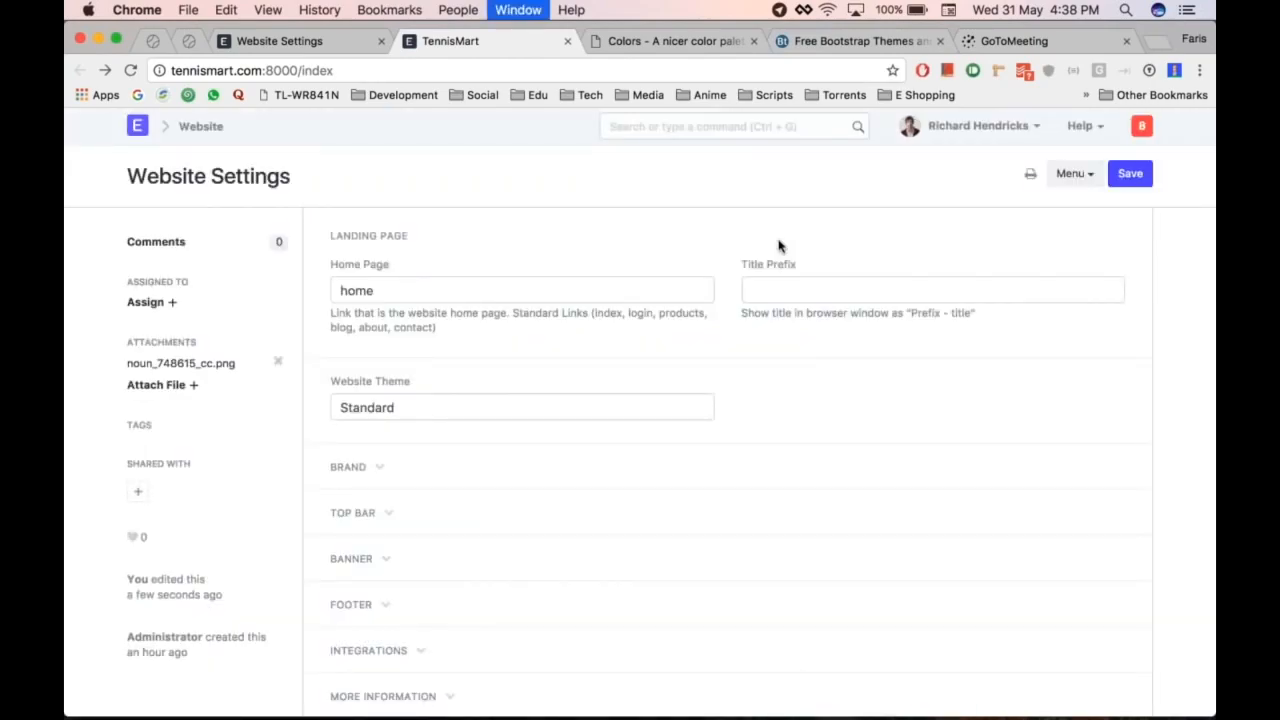
Step: Enter 'Contact Us - ' followed by the phone number in the Banner HTML field
scroll(640, 450, down, 1)
click(352, 495)
scroll(640, 450, down, 2)
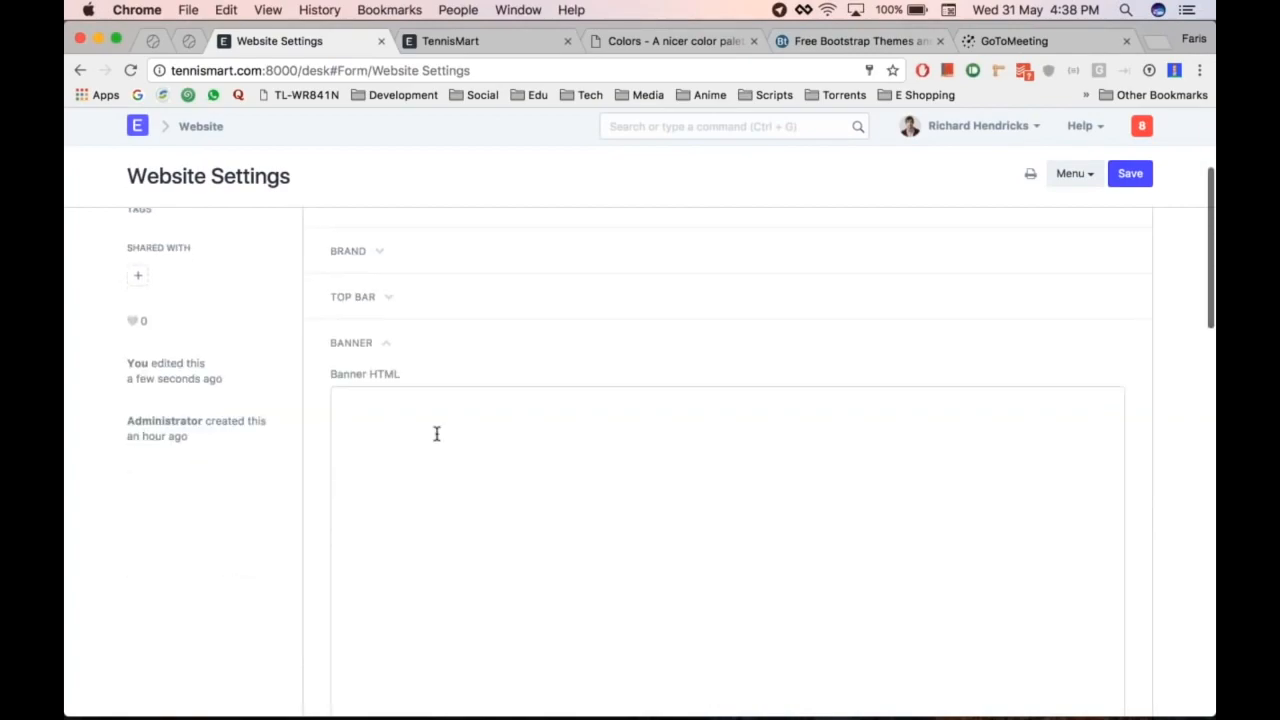
scroll(436, 433, down, 1)
click(437, 400)
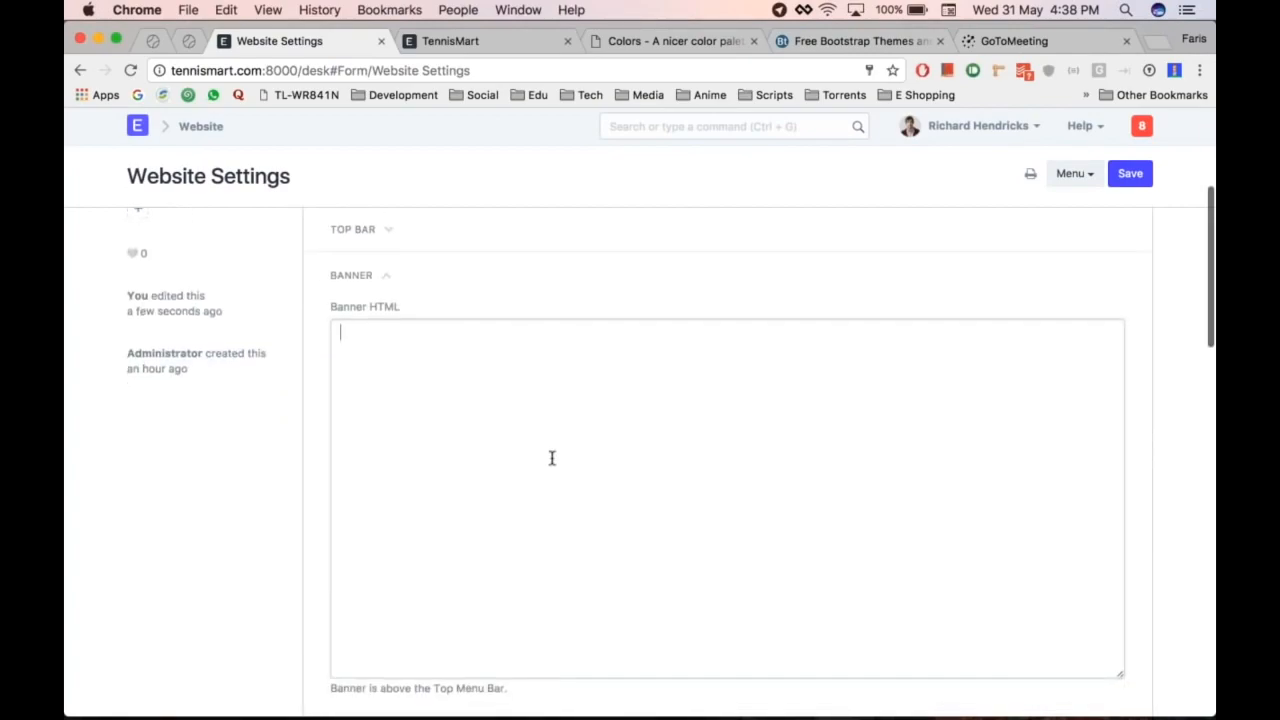
scroll(551, 457, down, 1)
key(super+alt+Right)
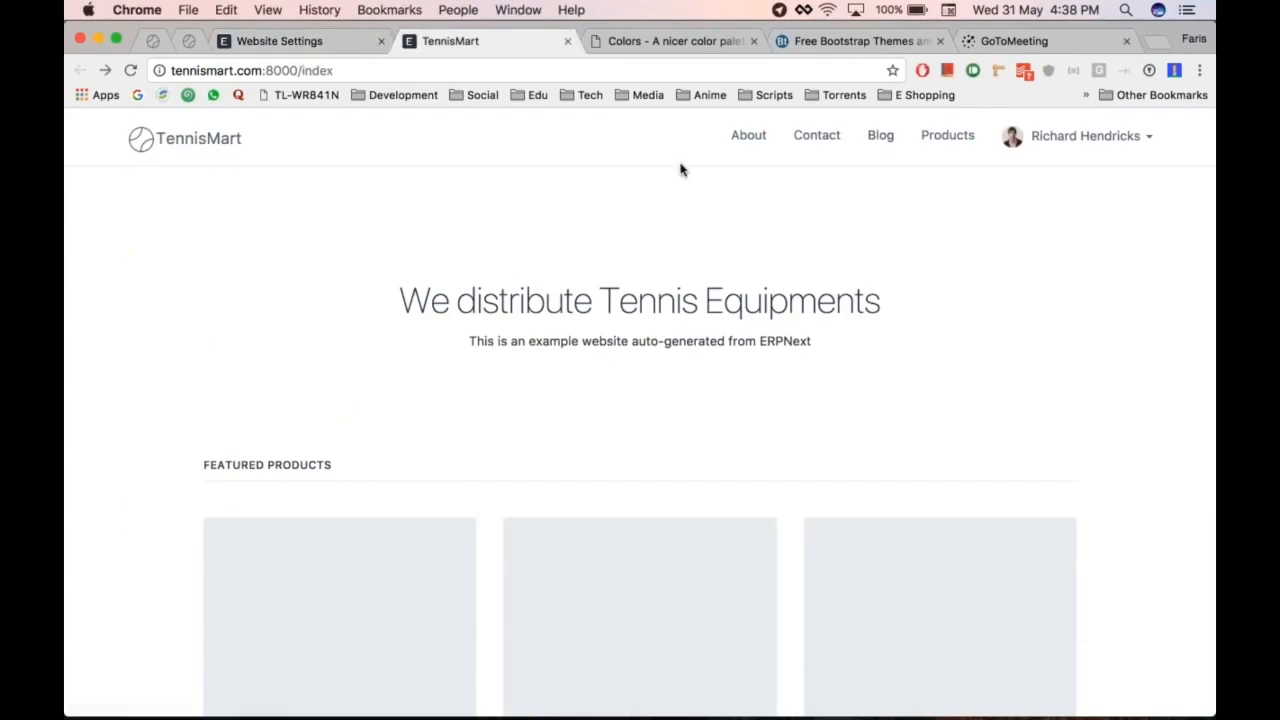
key(super+alt+Left)
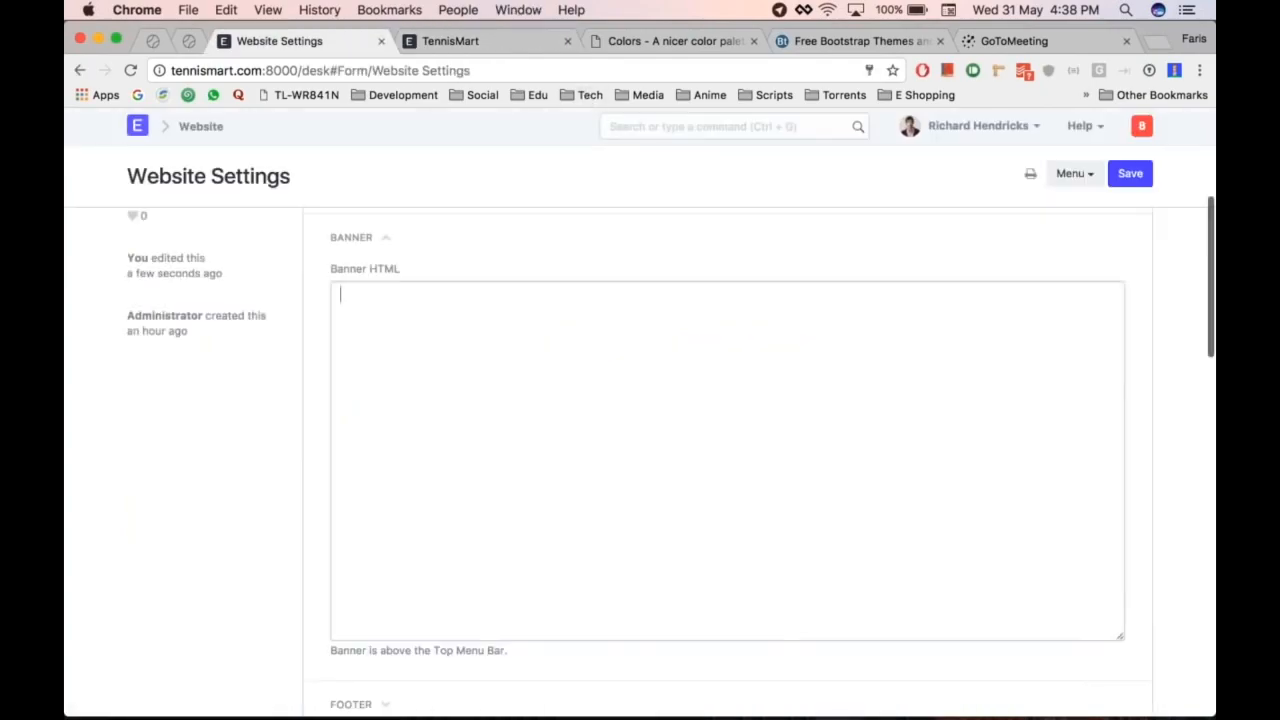
text(Cont)
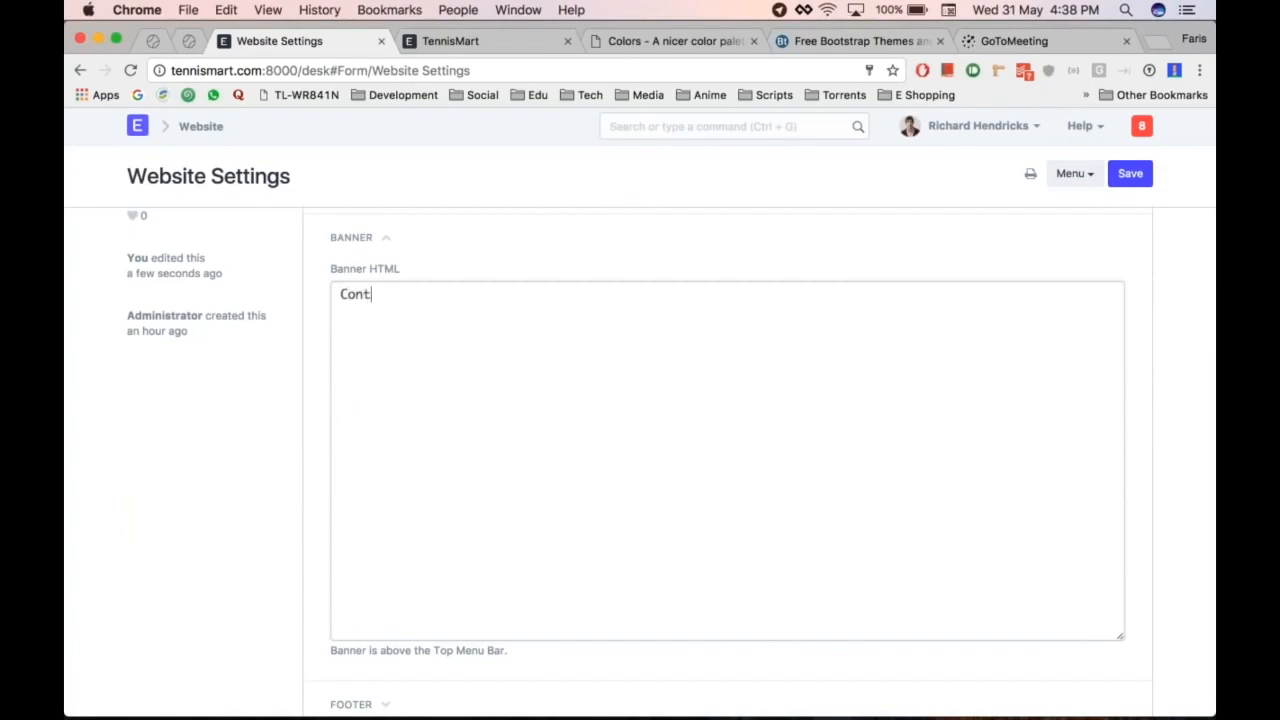
Step: Save the banner and reload the storefront to see it above the header
key(ctrl+s)
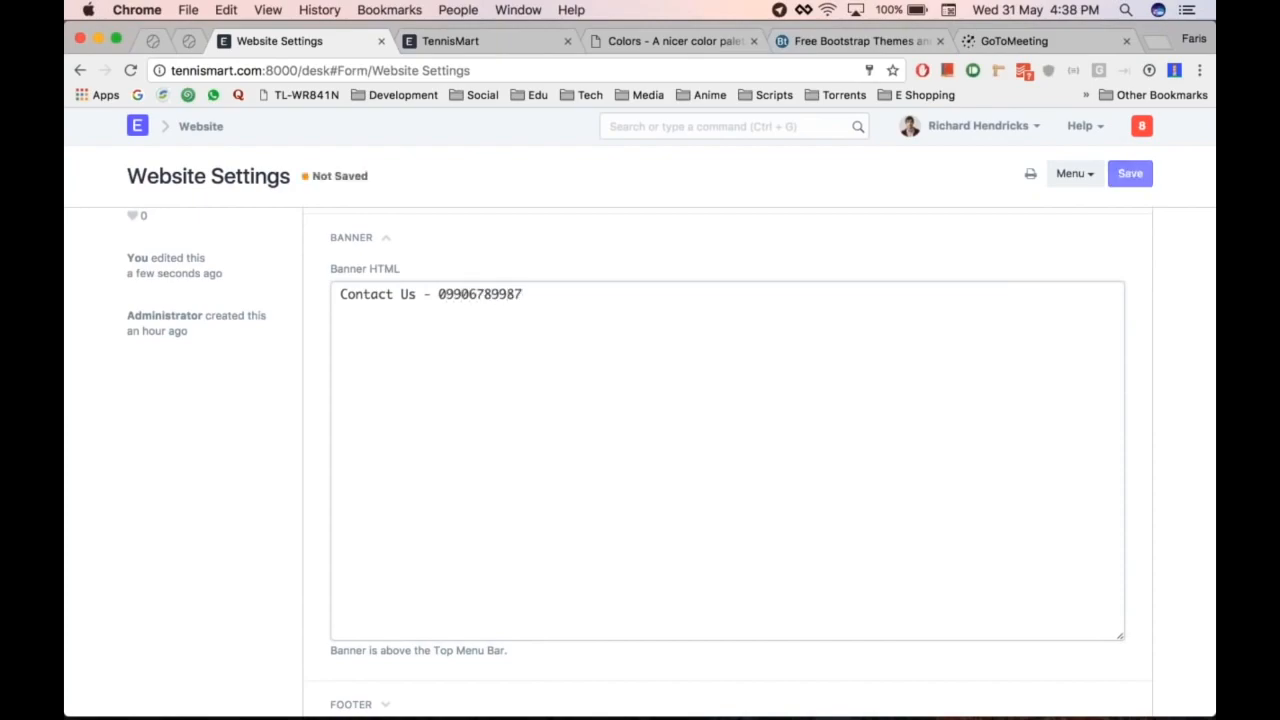
key(ctrl+Tab)
key(super+r)
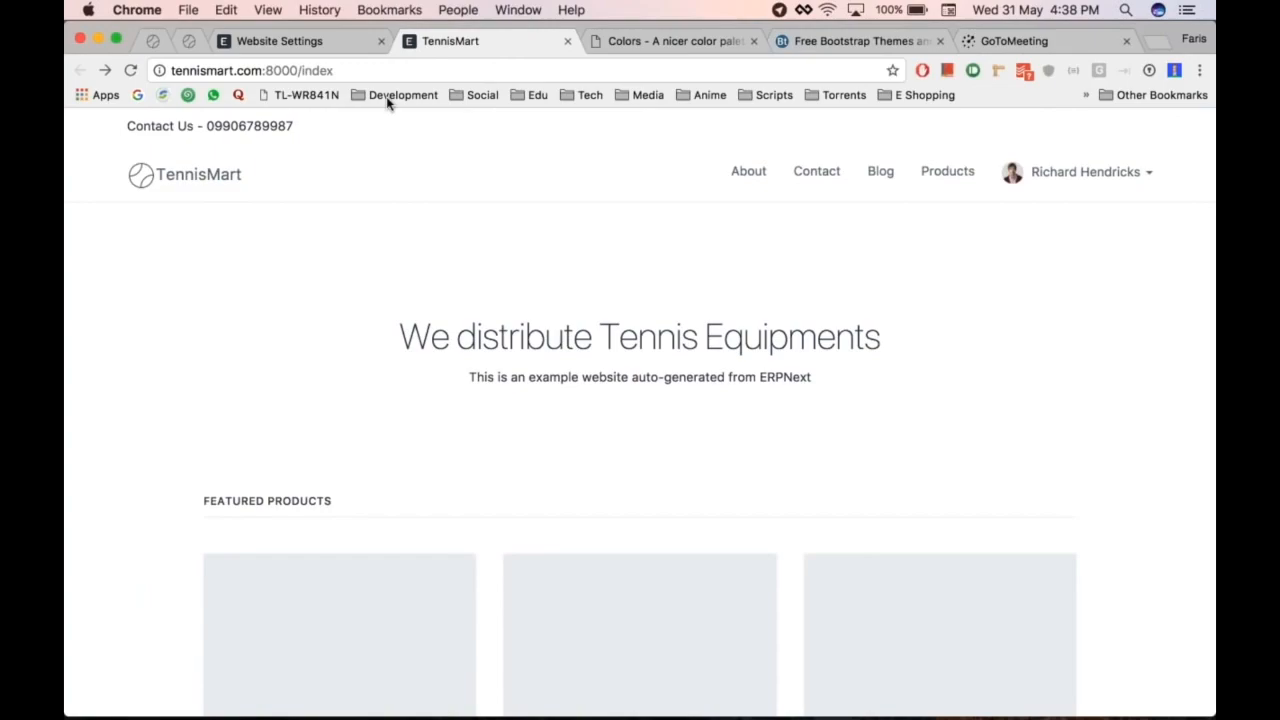
key(ctrl+shift+Tab)
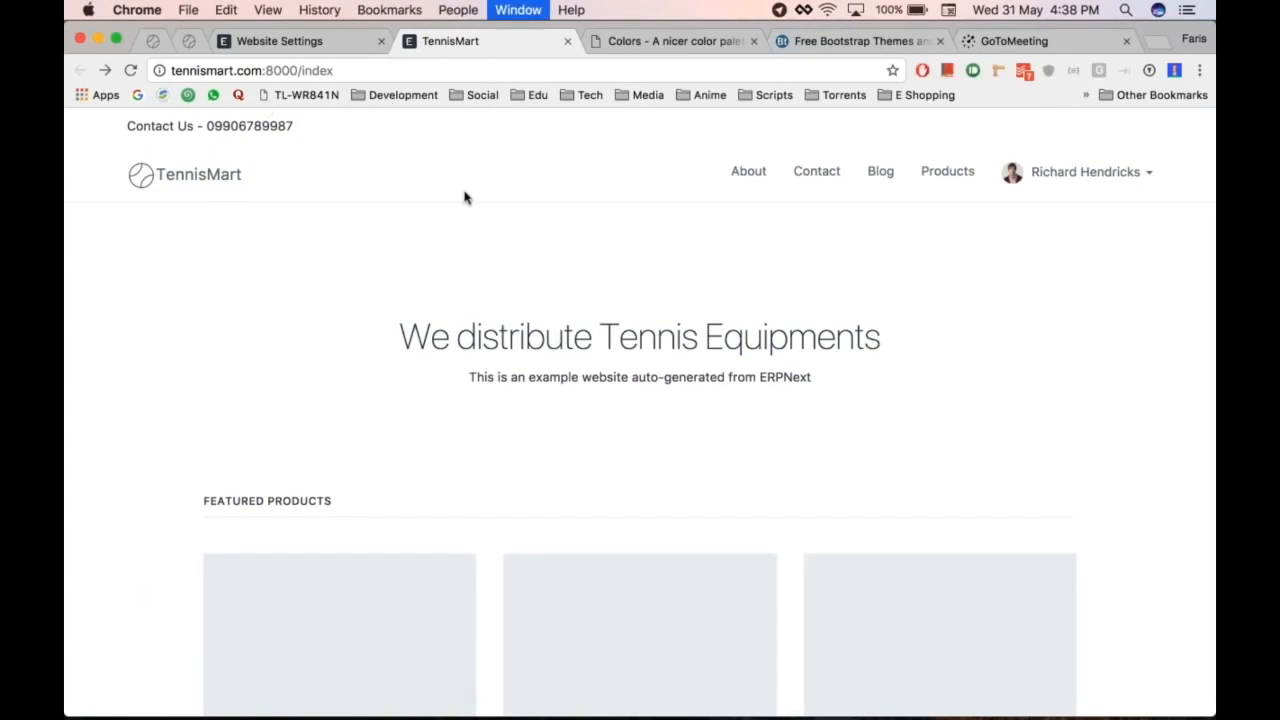
click(421, 534)
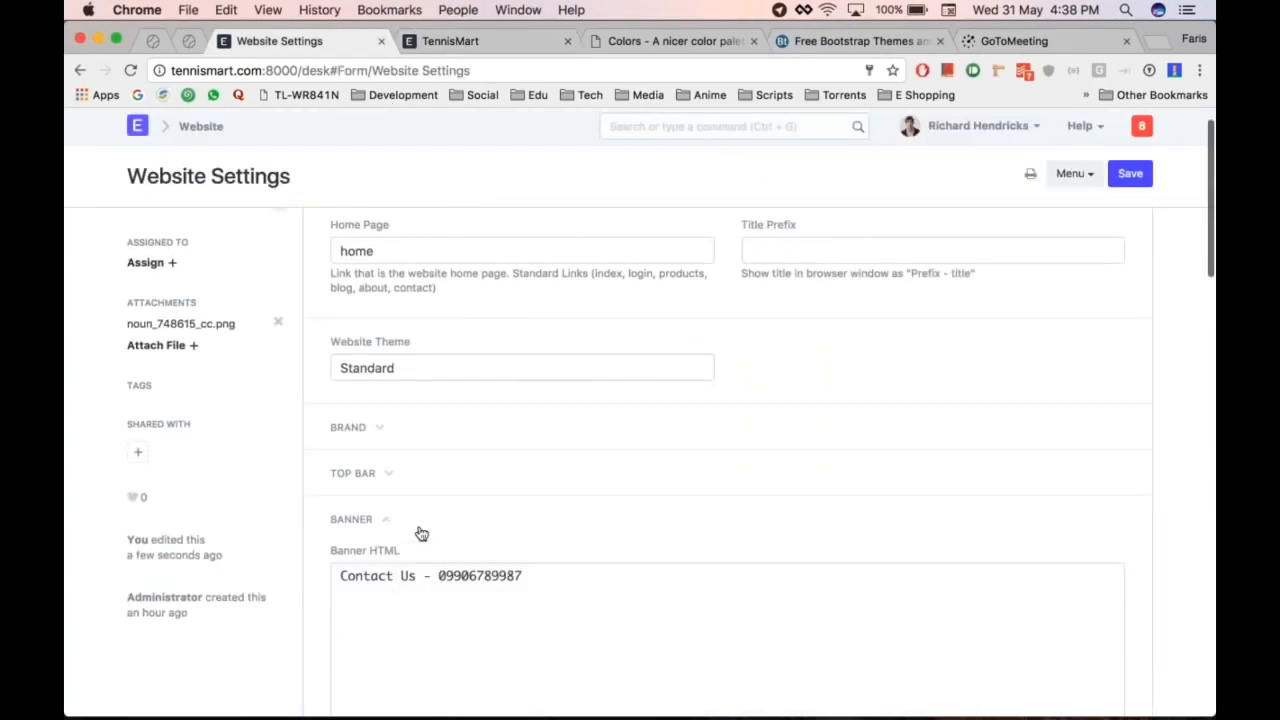
scroll(629, 506, down, 2)
Step: Empty the Banner HTML field and collapse the Banner section
click(629, 506)
key(super+a)
key(BackSpace)
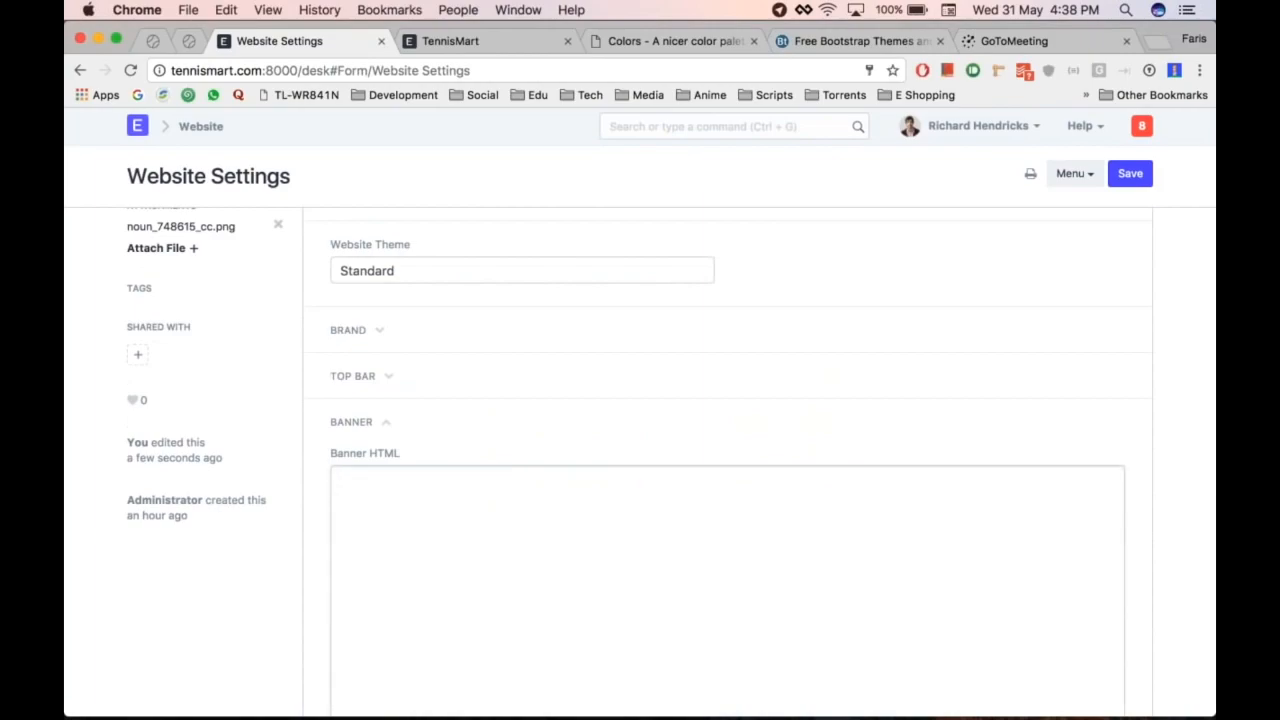
click(395, 422)
Step: Expand the Footer section, add a blank first link row, and view the reference storefront's footer
scroll(394, 423, down, 1)
click(397, 423)
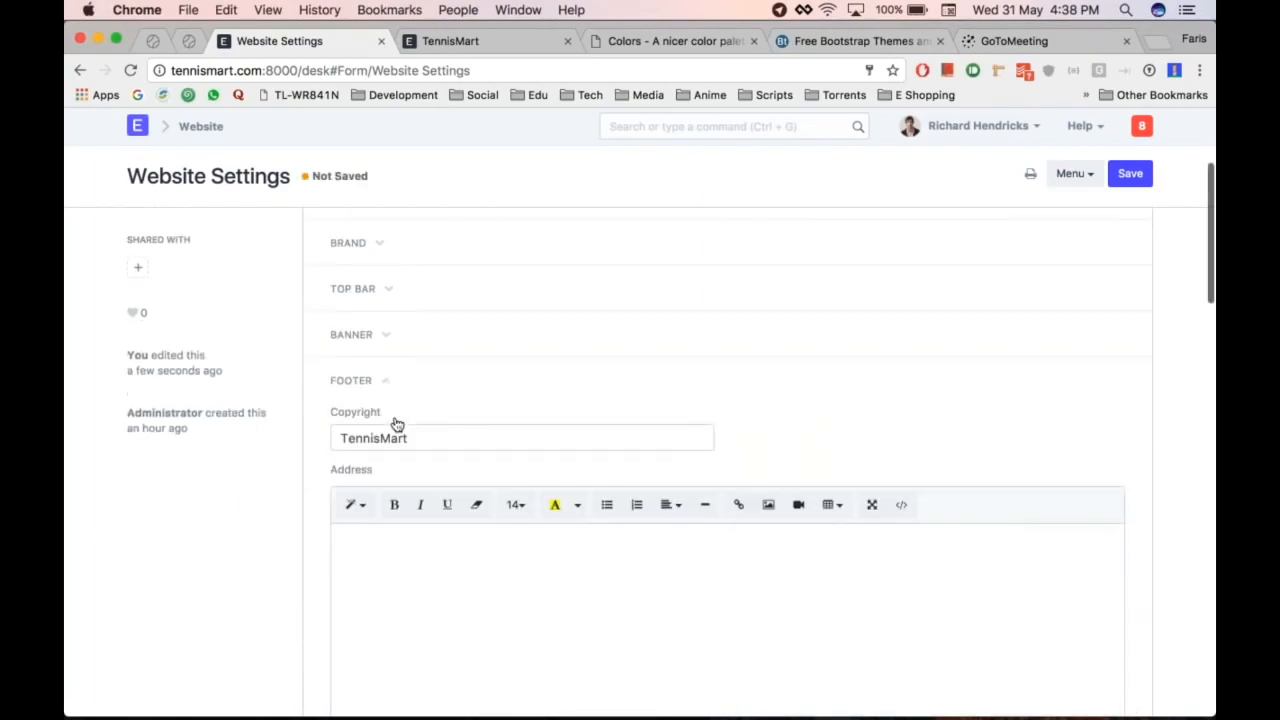
scroll(397, 425, down, 3)
scroll(397, 425, down, 1)
scroll(397, 425, up, 1)
scroll(397, 425, down, 4)
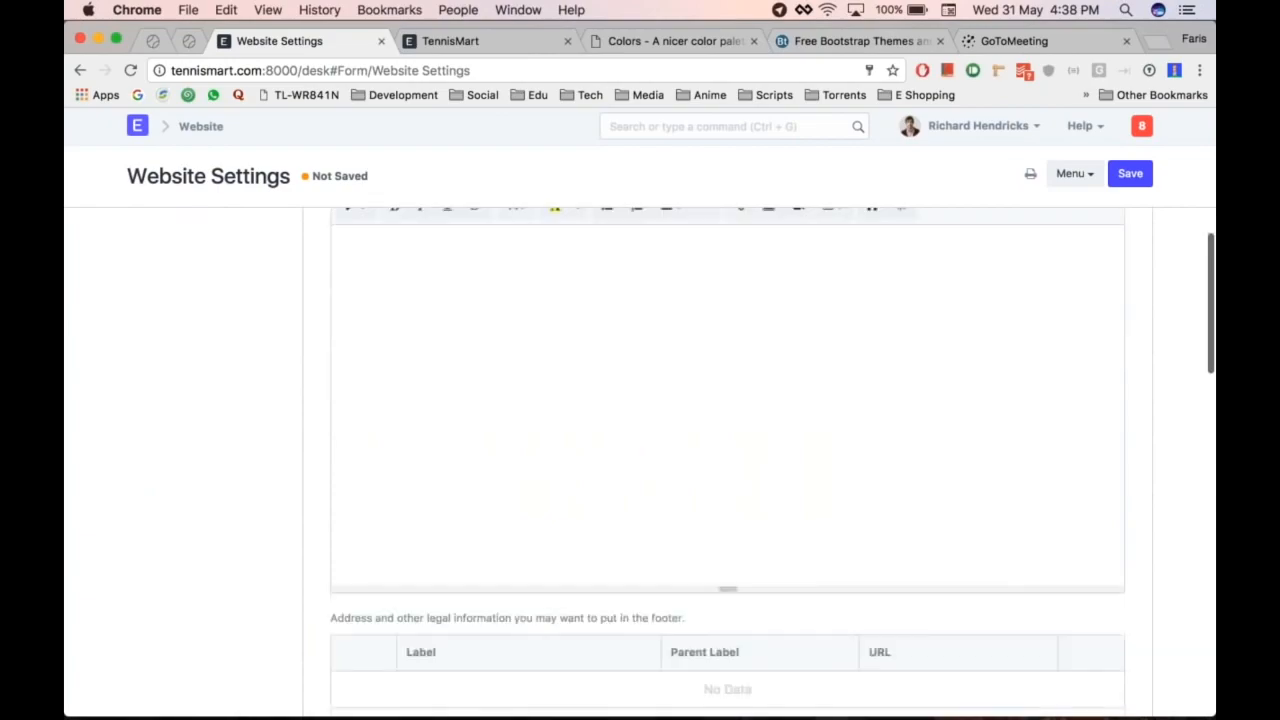
scroll(491, 409, down, 3)
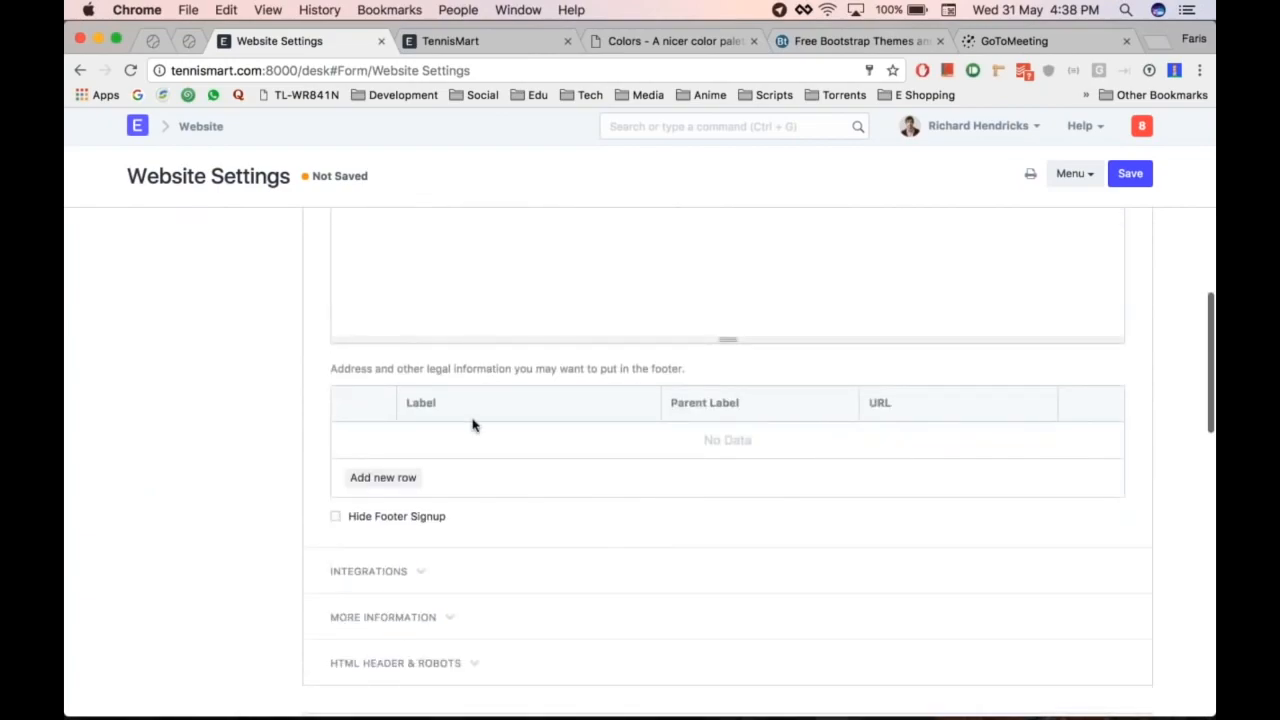
scroll(470, 420, down, 1)
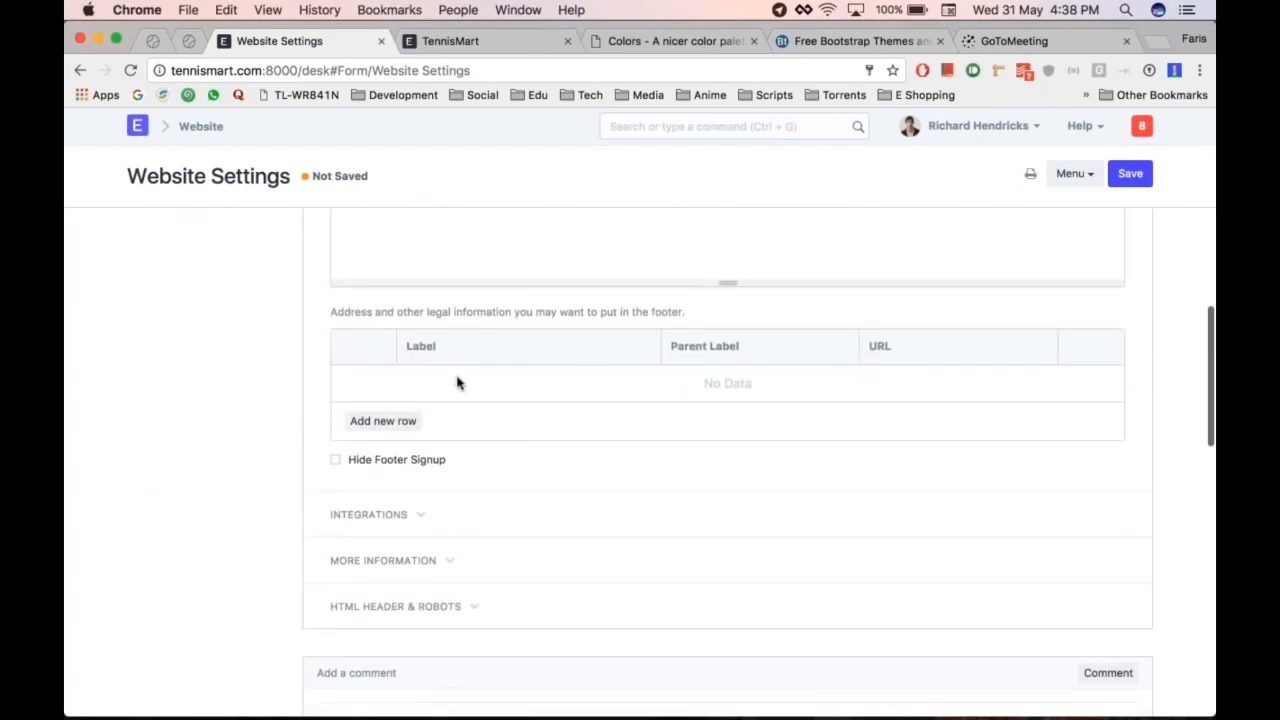
scroll(457, 383, up, 1)
scroll(440, 436, down, 1)
click(412, 408)
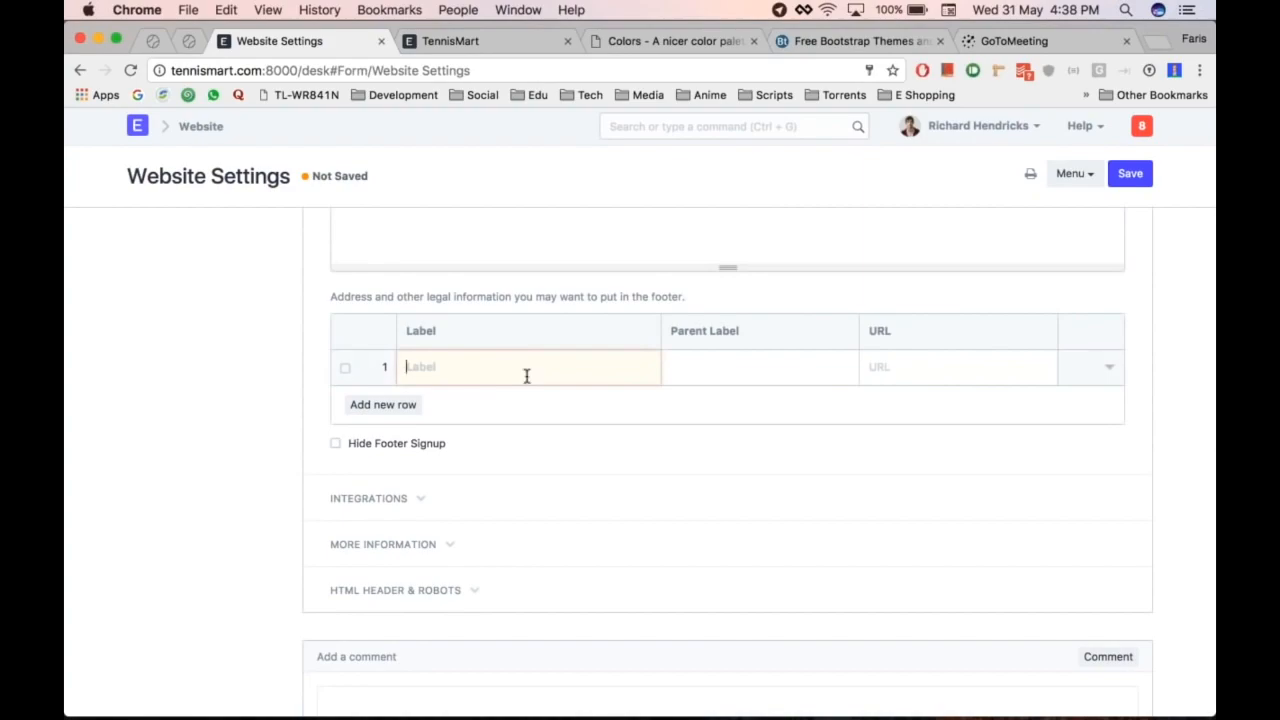
key(ctrl+shift+Tab)
scroll(527, 376, down, 7)
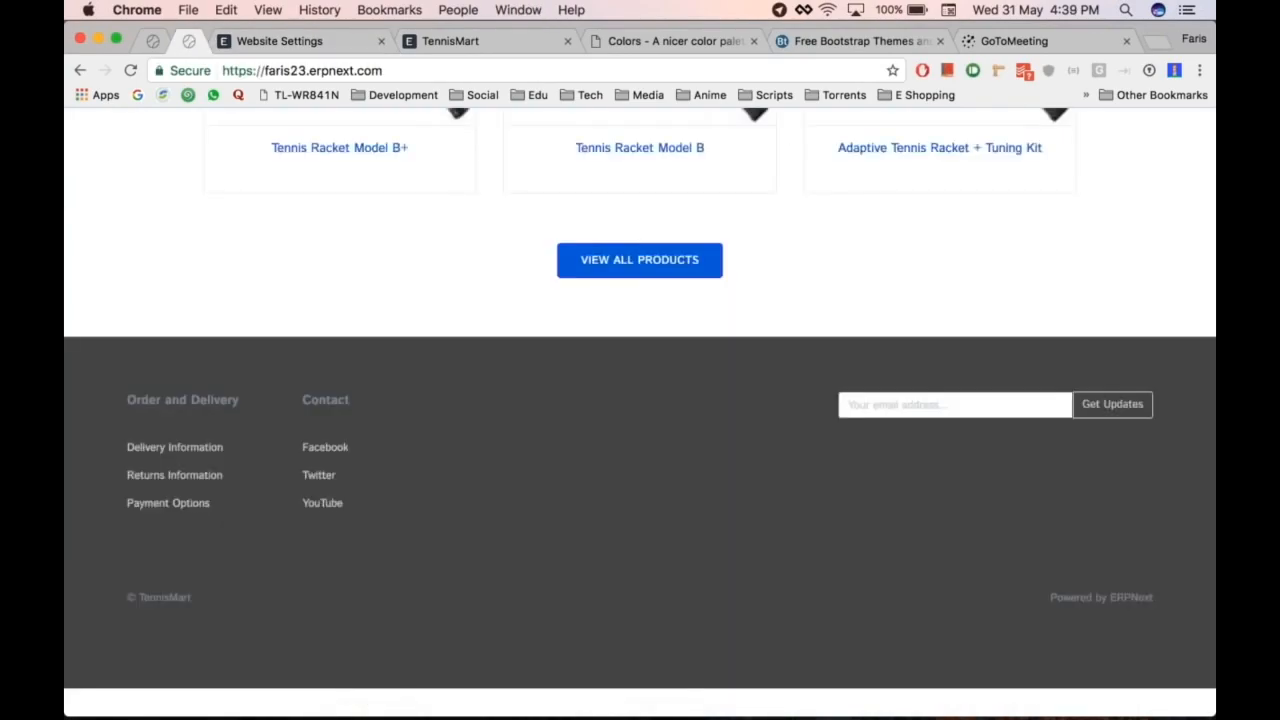
Step: Label the first footer row 'Order and Delivery' and add a second row
key(ctrl+Tab)
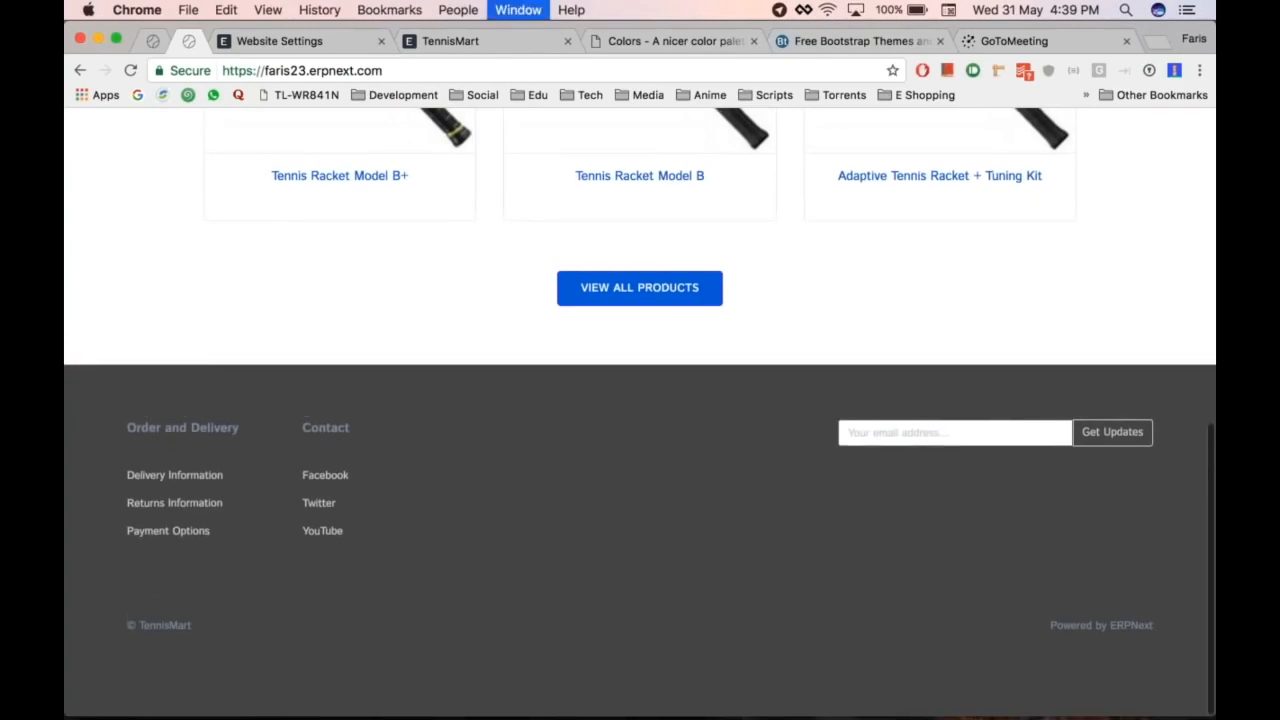
text(Order and)
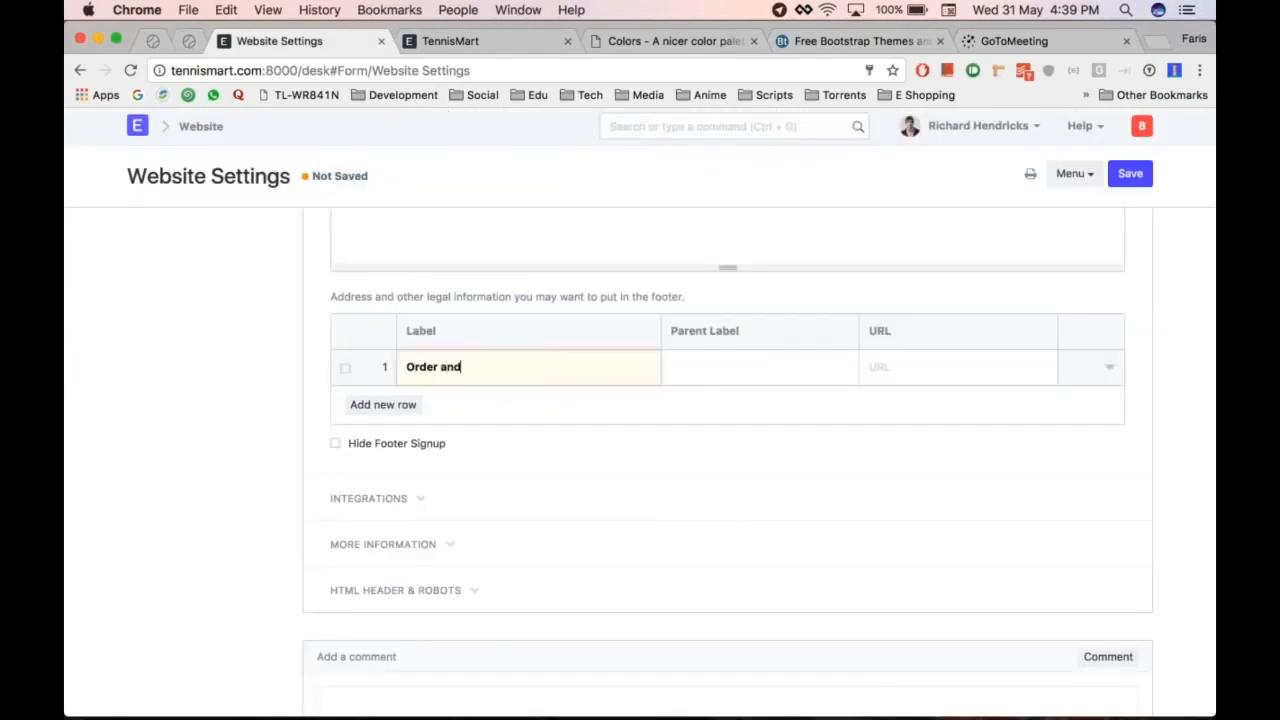
text( Delivery)
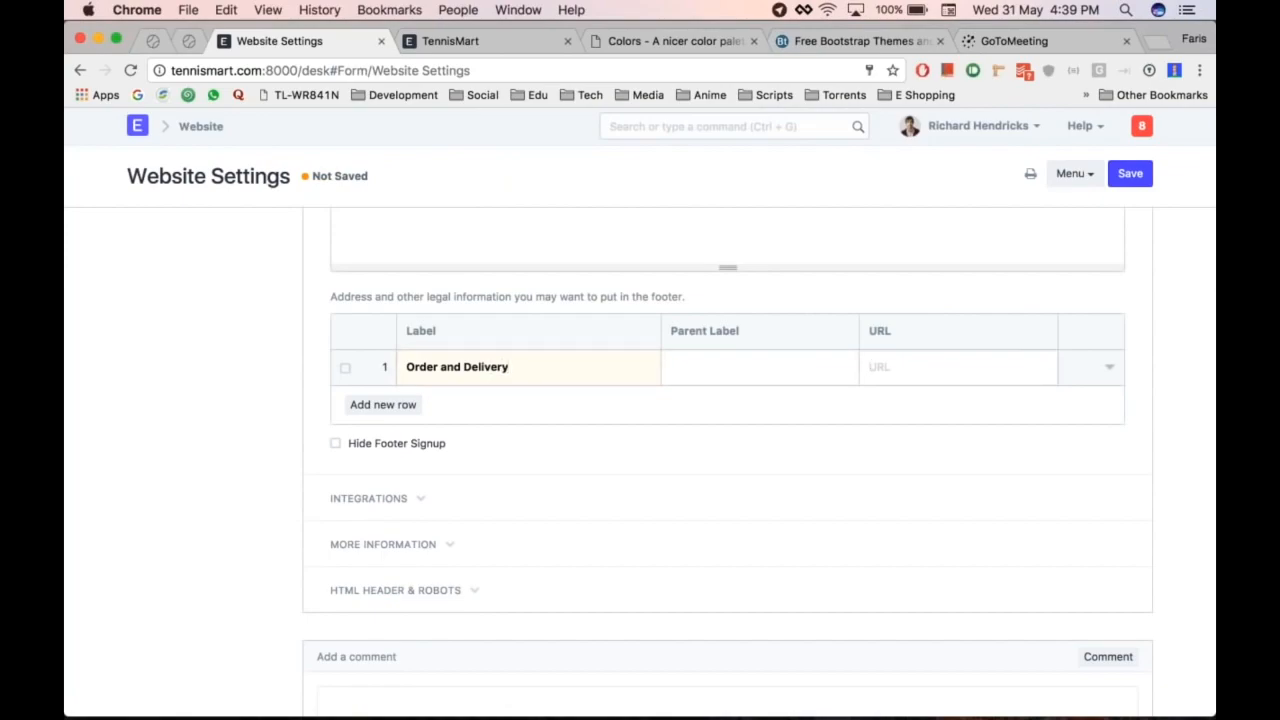
click(383, 404)
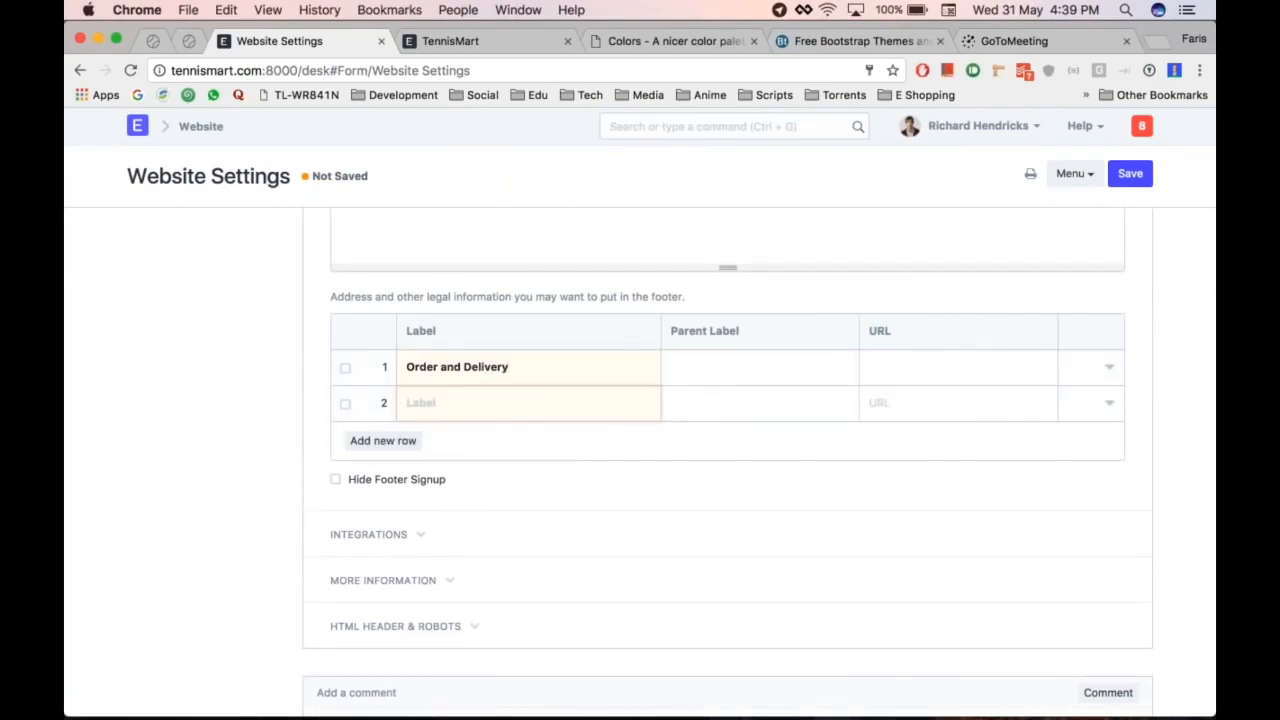
key(ctrl+shift+Tab)
key(ctrl+Tab)
Step: Add footer rows labelled Delivery Information, Return Information and Payment Options
text(Delivery Information)
key(Tab)
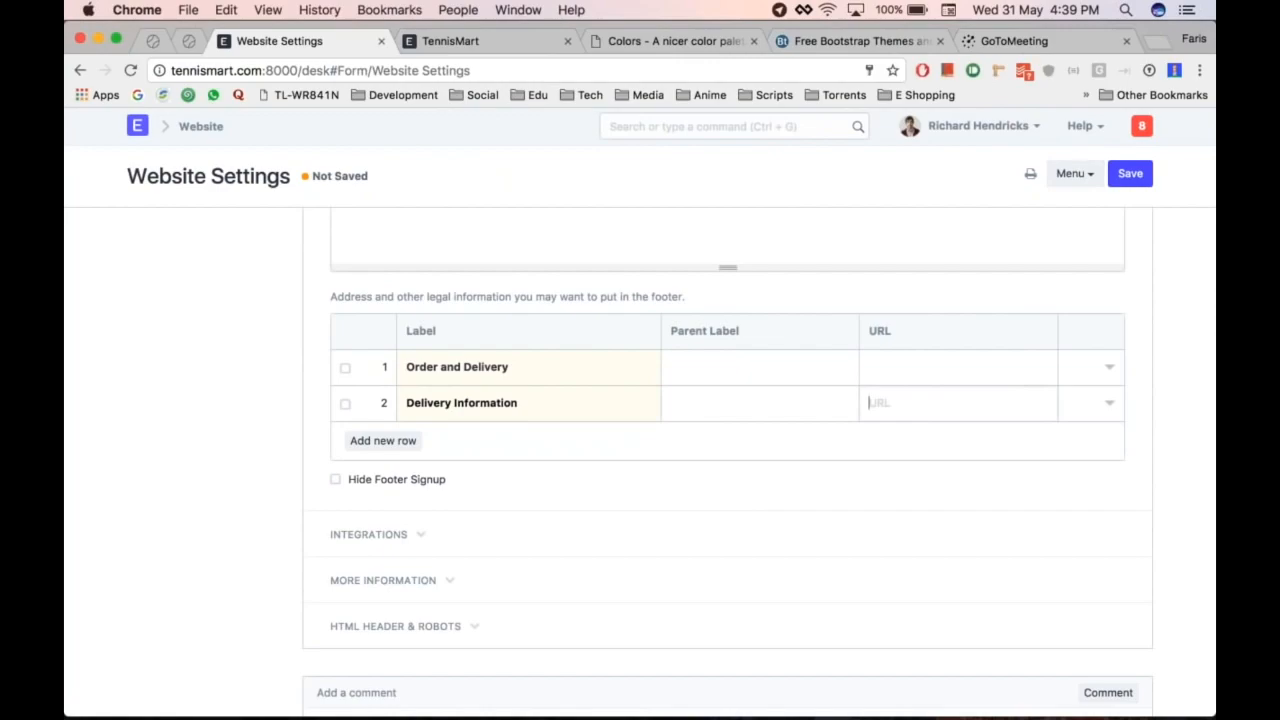
key(Tab)
text(Return)
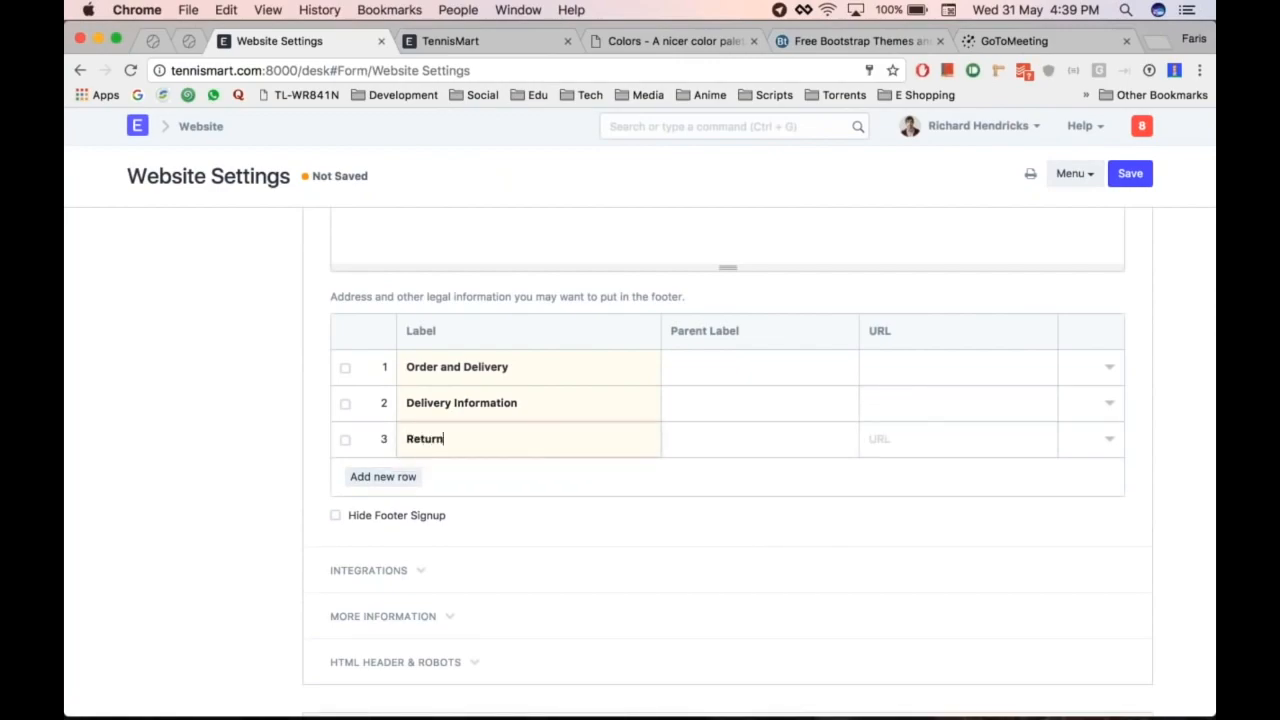
text( Information)
key(Tab)
text(Payment Options)
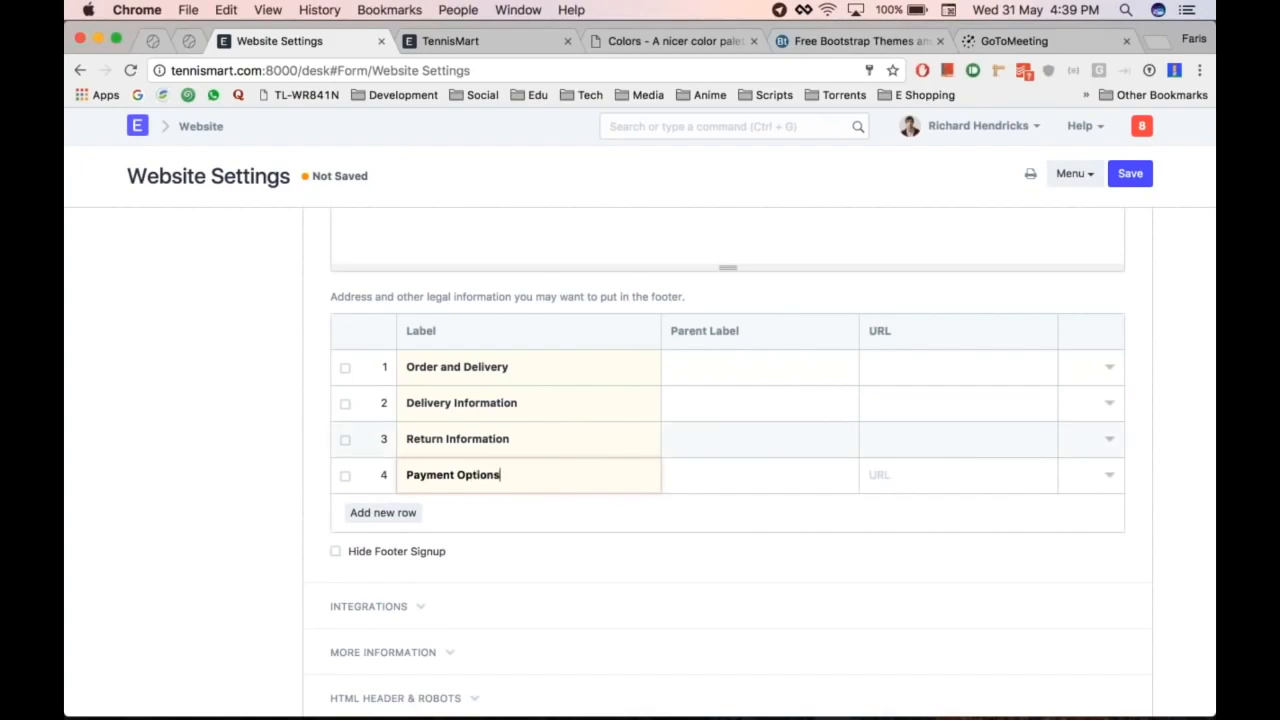
click(570, 404)
Step: Enter the URLs /delivery-info, /return-info and /payment-options for the three information rows
click(910, 403)
text(/)
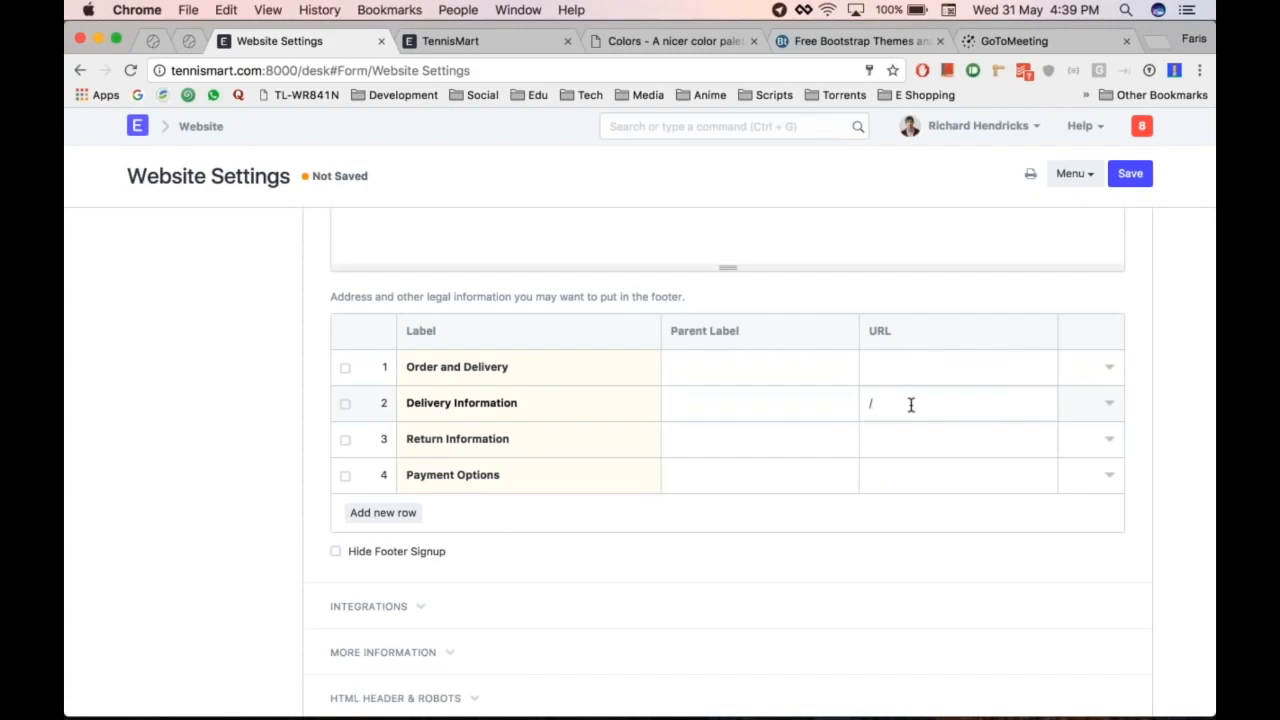
text(live)
click(960, 403)
key(super+a)
key(super+c)
click(958, 439)
key(super+v)
key(BackSpace)
key(BackSpace)
key(BackSpace)
key(BackSpace)
key(BackSpace)
key(BackSpace)
key(BackSpace)
key(BackSpace)
key(BackSpace)
key(BackSpace)
key(BackSpace)
key(BackSpace)
key(BackSpace)
text(return-info)
click(958, 475)
text(/payment-options)
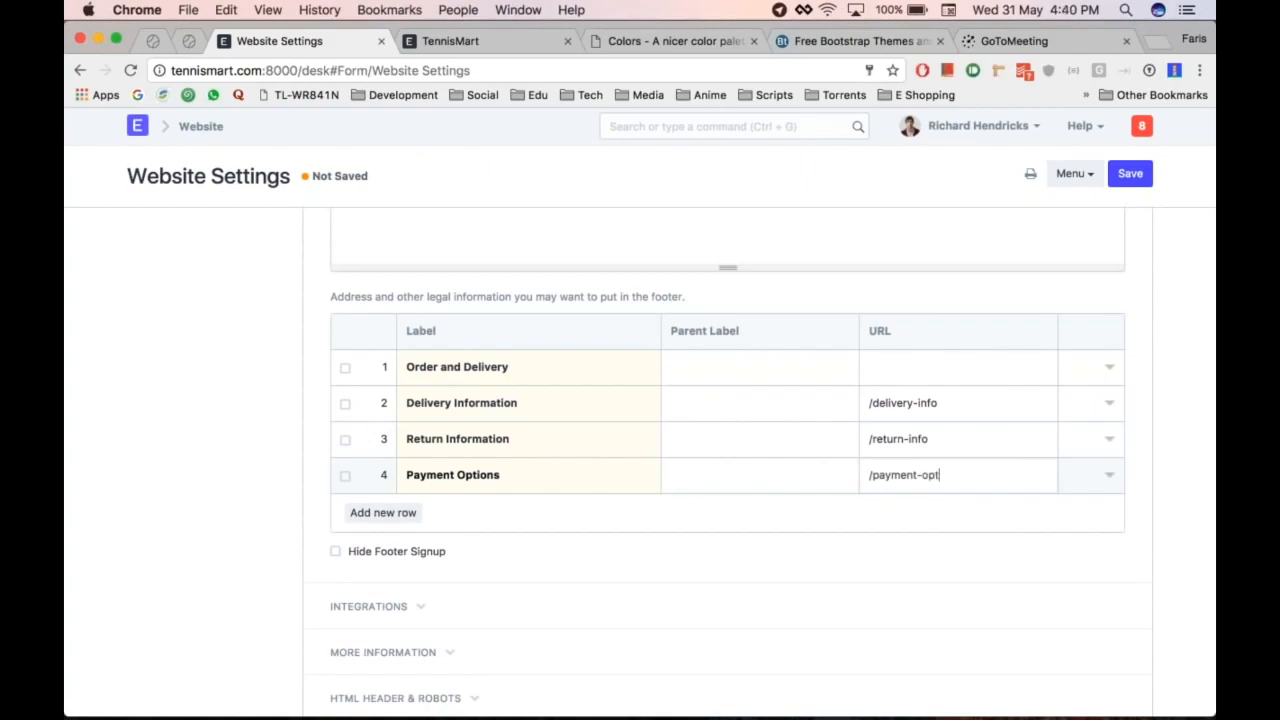
Step: Set the Parent Label of all three information rows to Order and Delivery
click(751, 418)
click(745, 417)
click(705, 440)
click(705, 453)
click(710, 475)
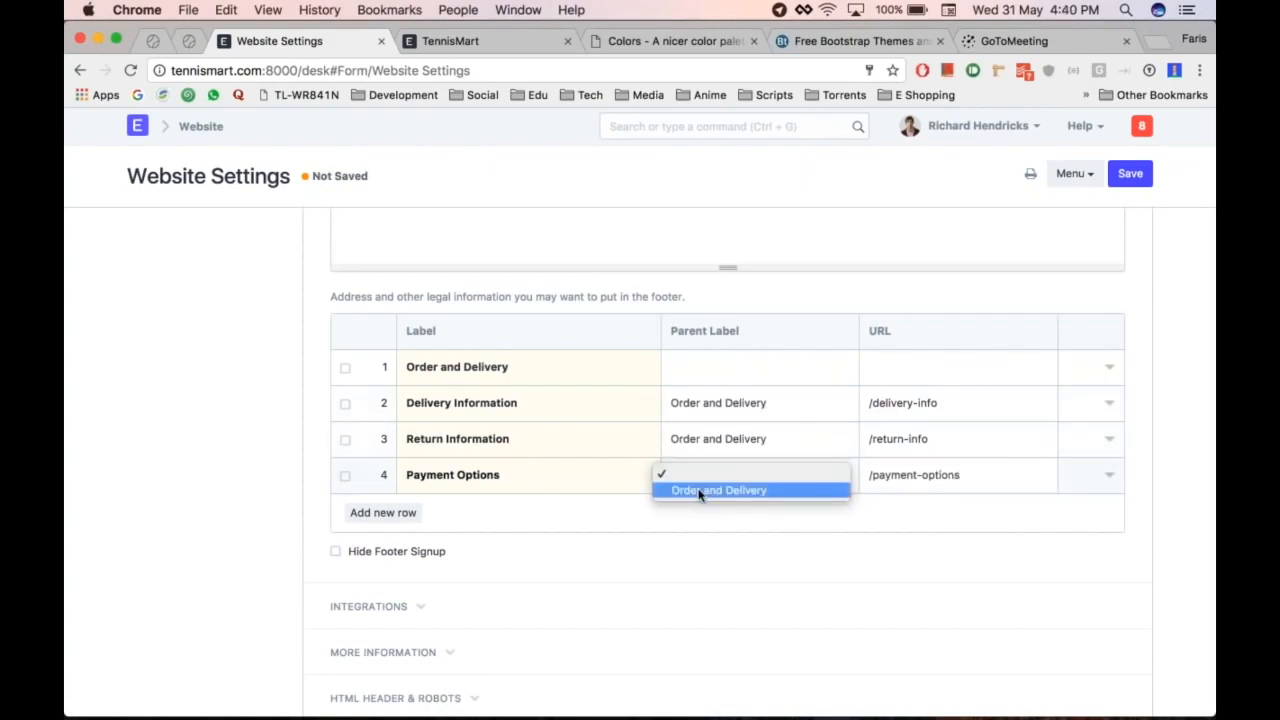
click(703, 491)
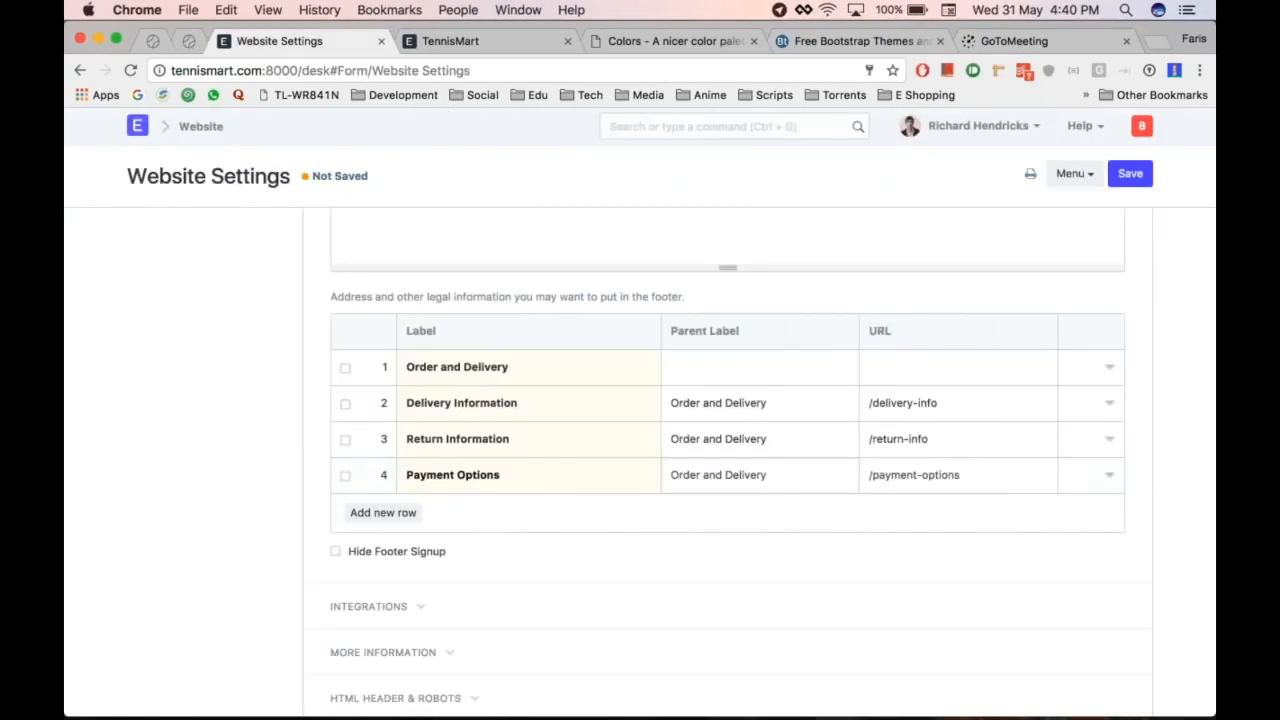
Step: Add footer rows labelled Contact and Facebook
click(383, 512)
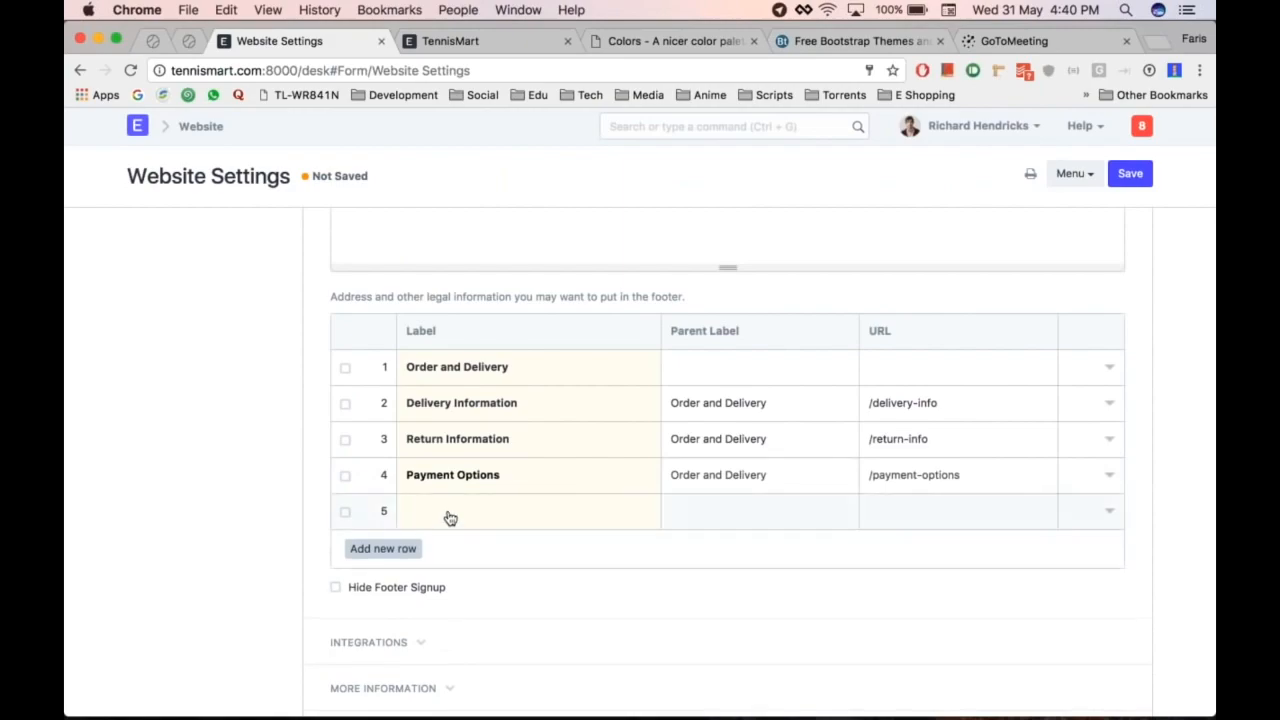
text(Contact)
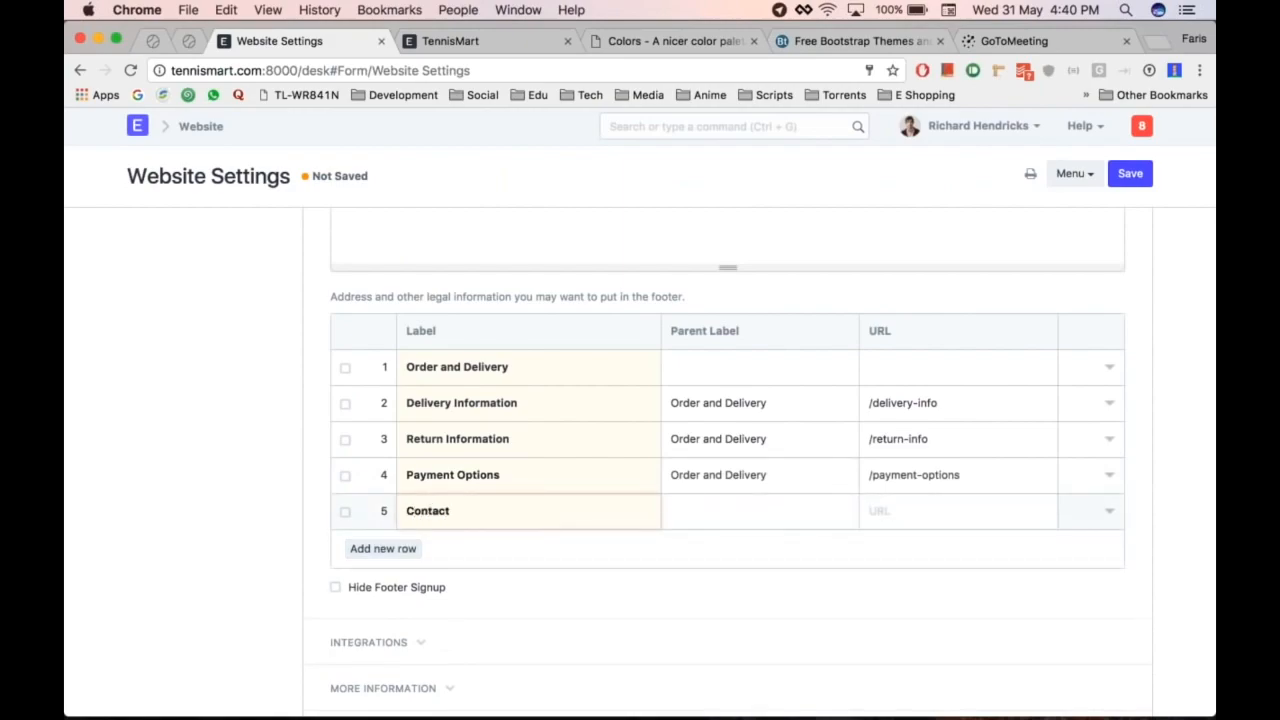
click(410, 549)
text(Facebook)
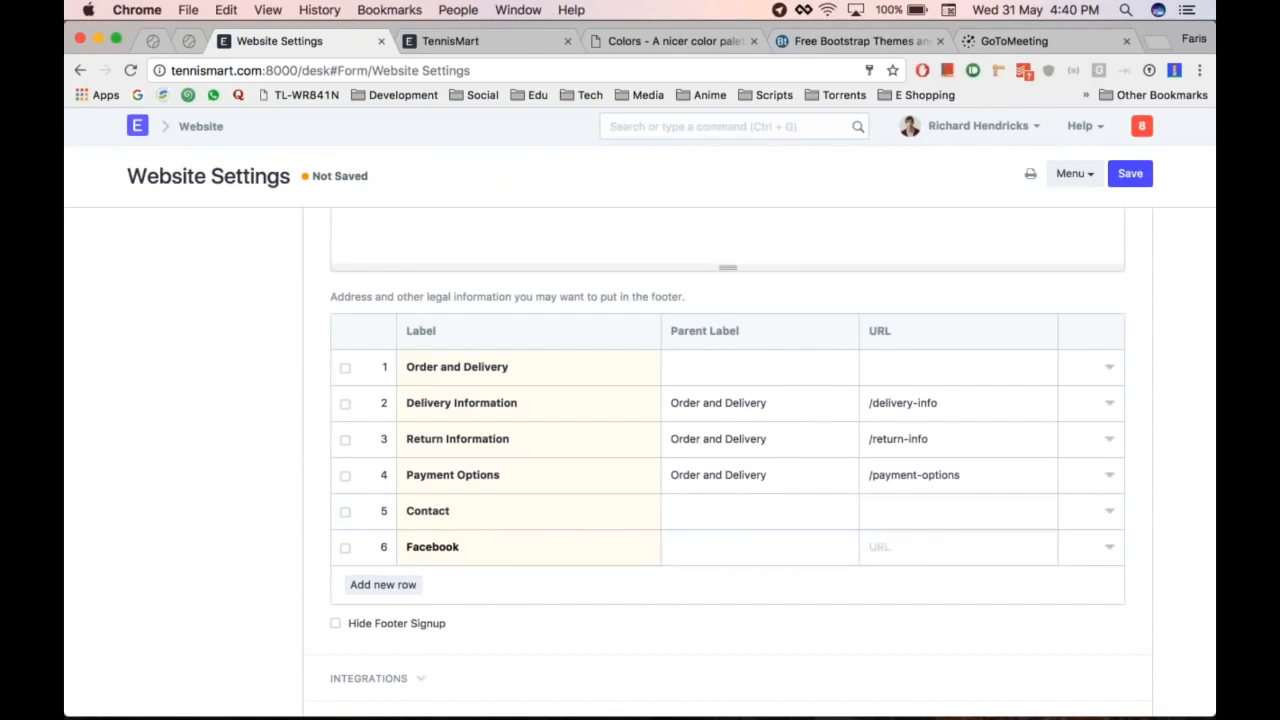
scroll(700, 600, down, 1)
click(1000, 492)
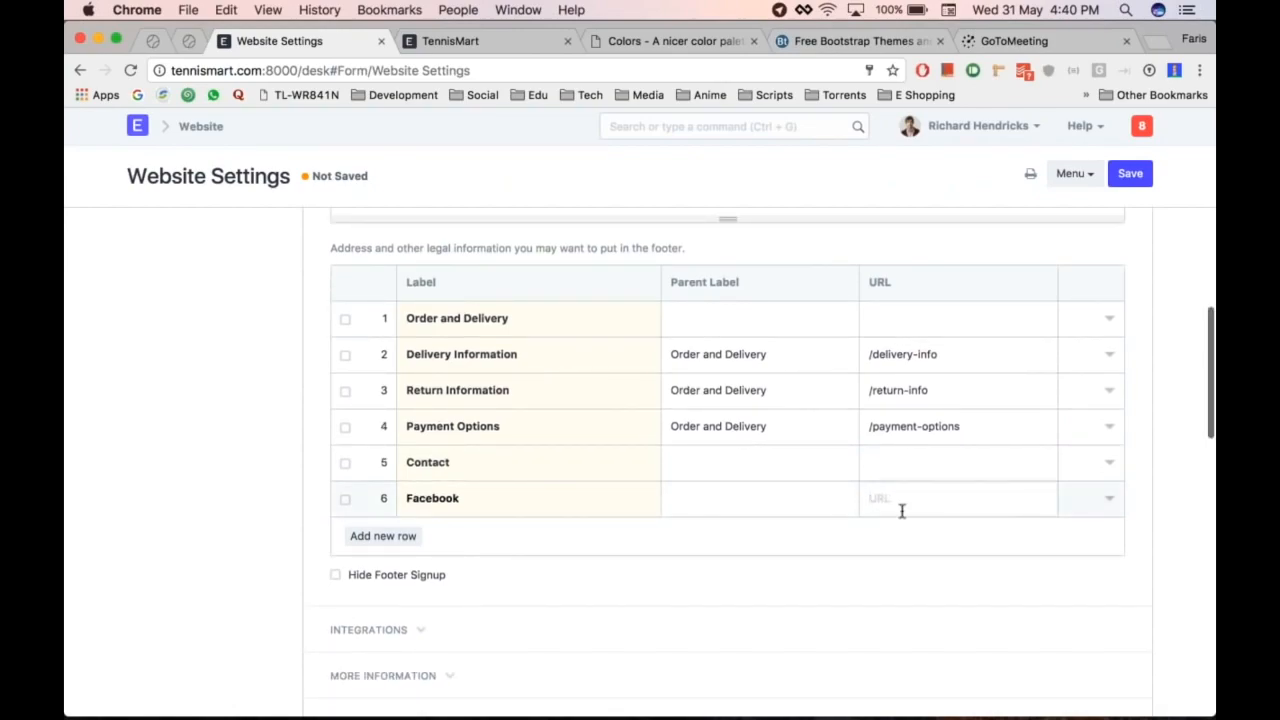
Step: Add footer rows labelled Twitter and YouTube
click(383, 536)
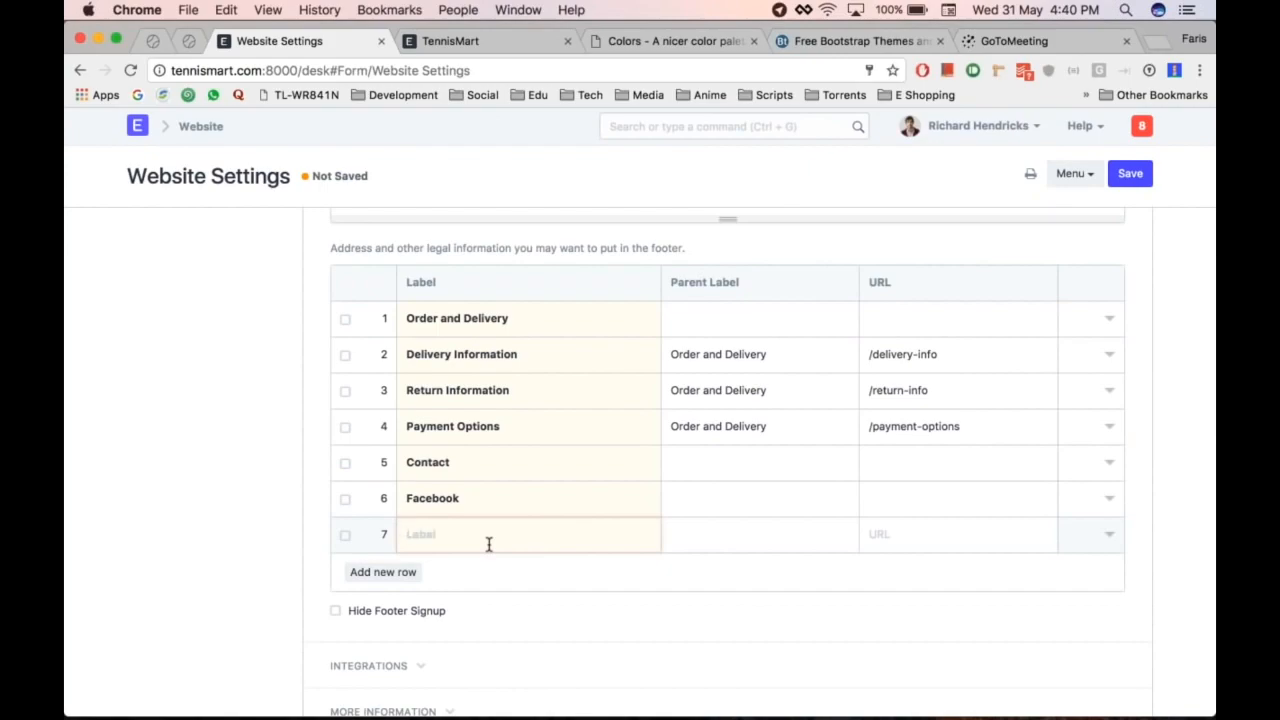
text(Twitter)
key(Return)
text(YouTube)
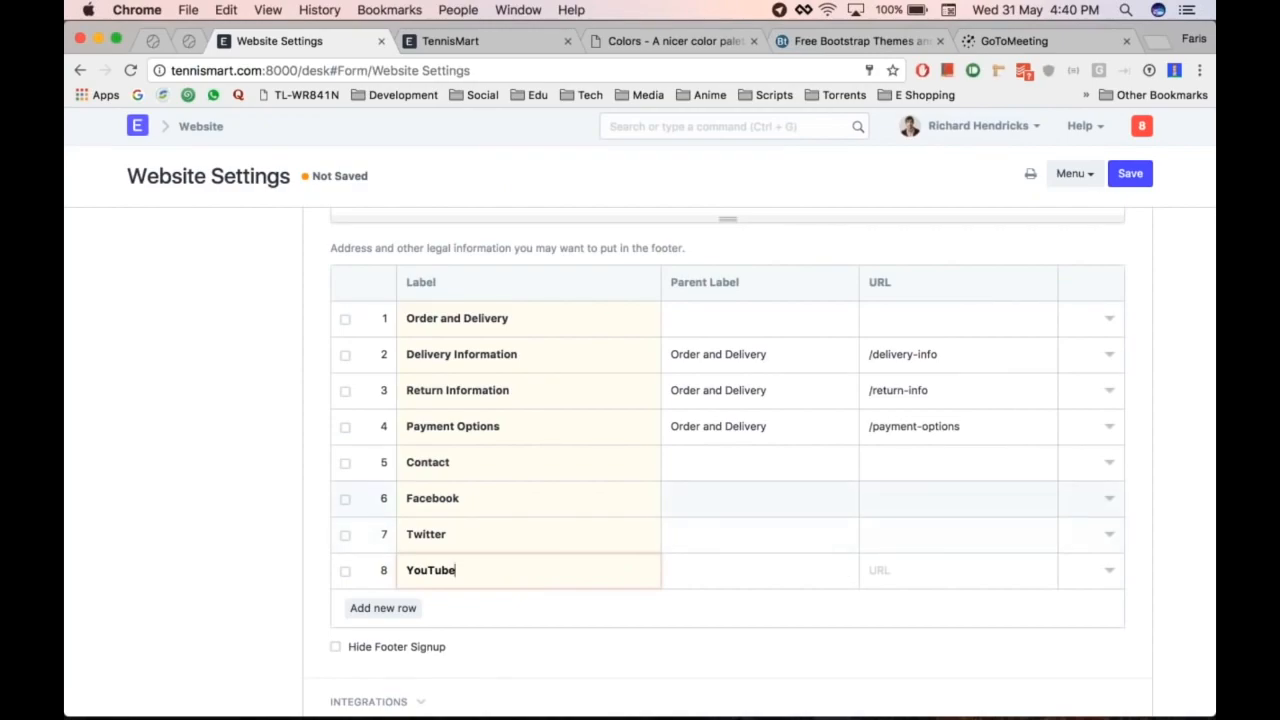
Step: Open the full row editor for the Facebook item to enter its URL
click(925, 499)
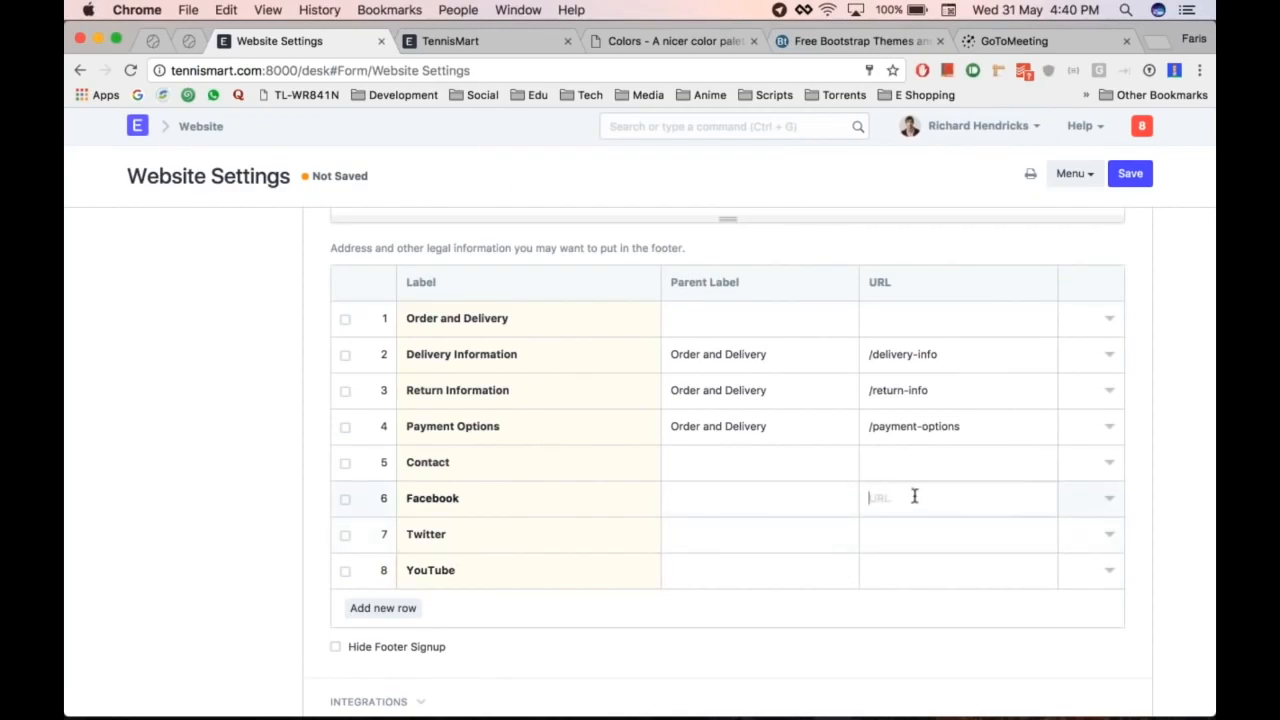
text(ww)
key(BackSpace)
click(1109, 498)
click(420, 420)
text(www.f)
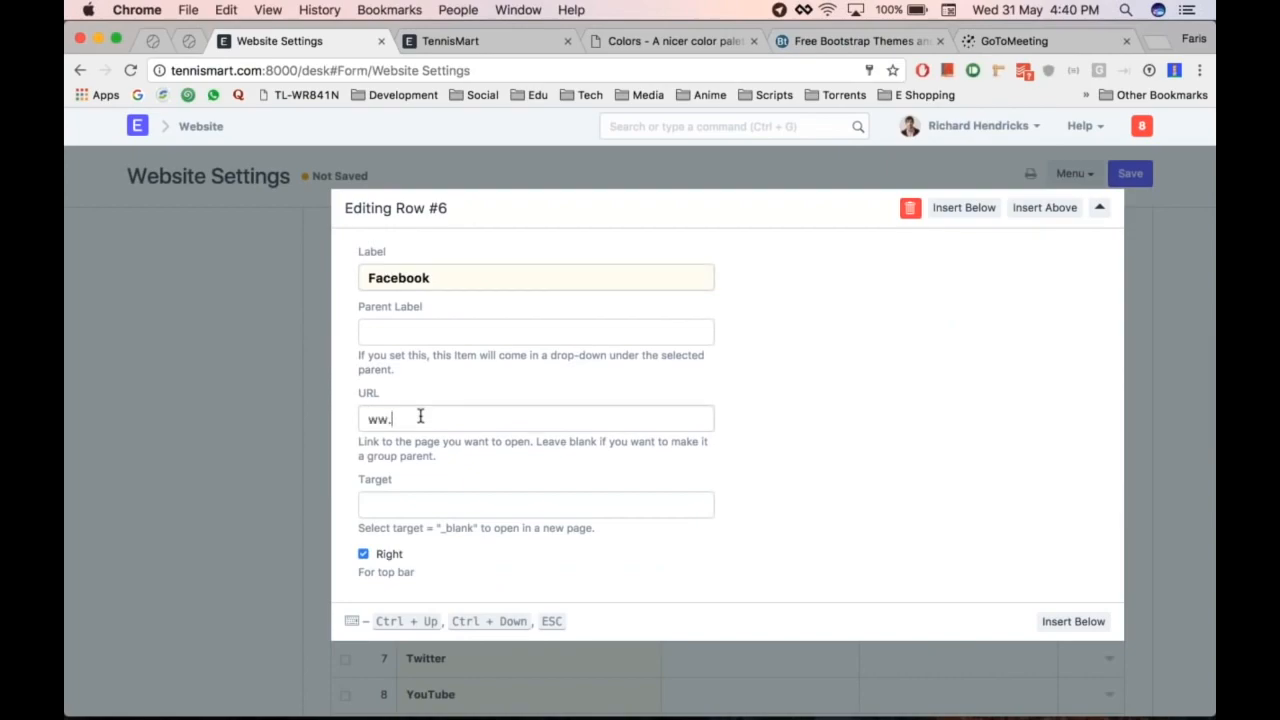
text(acebook)
click(829, 10)
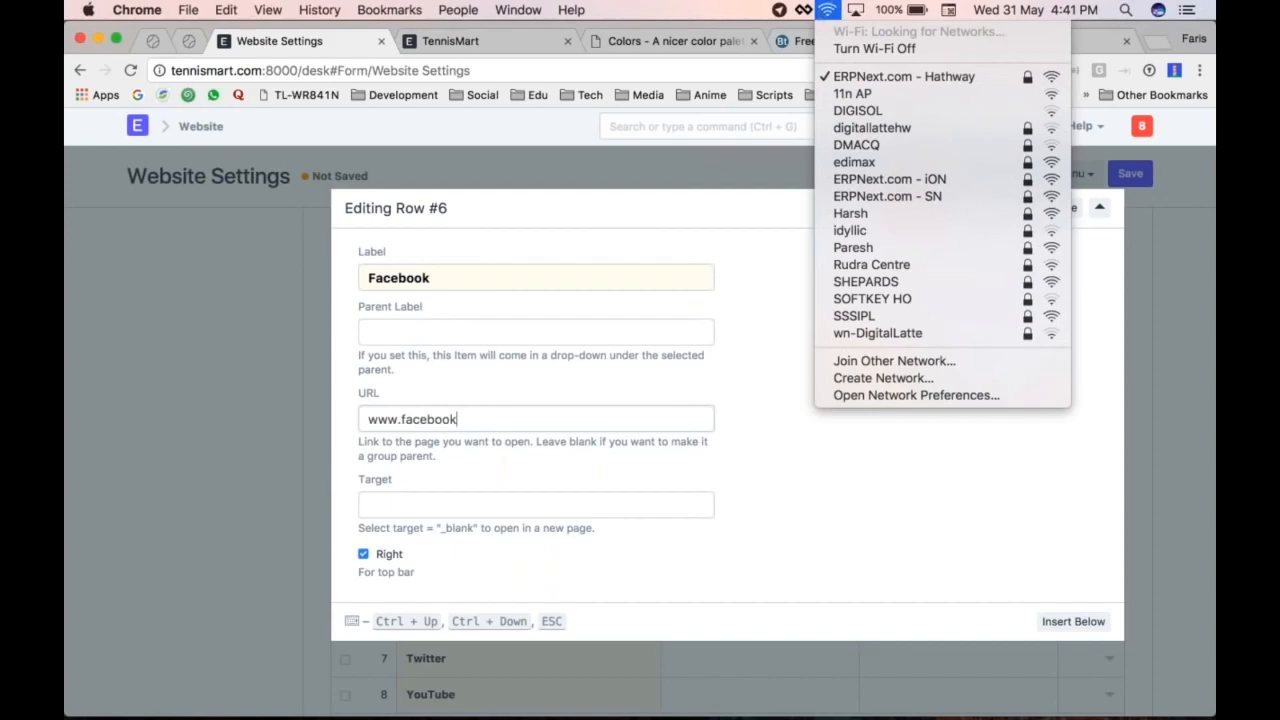
click(481, 422)
text(com)
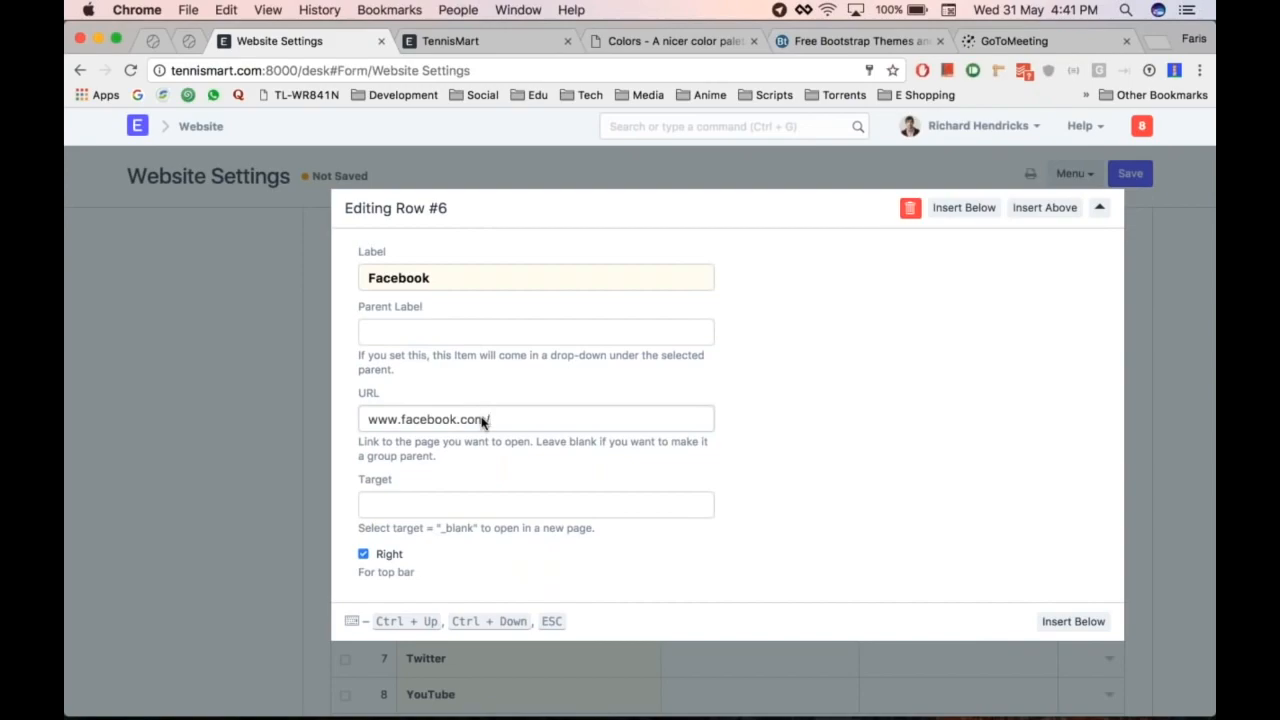
text(/)
key(BackSpace)
Step: Set the Parent Label of Facebook, Twitter and YouTube to Contact
click(273, 466)
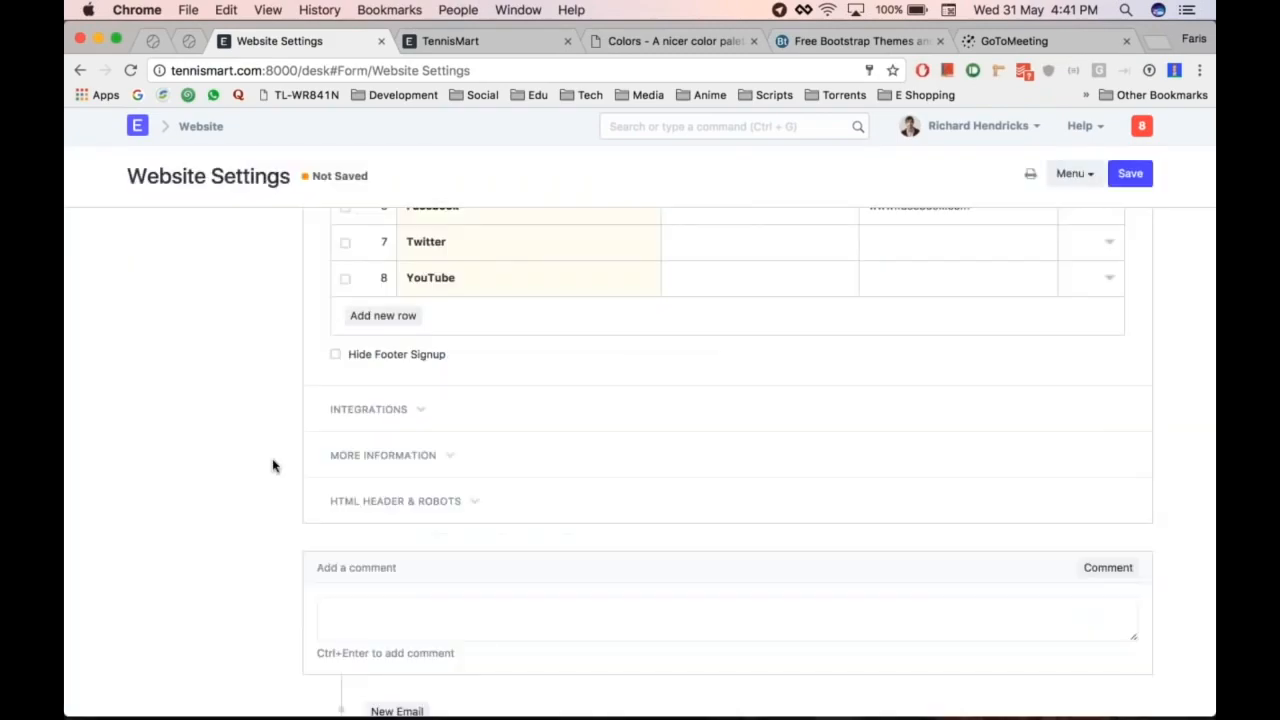
scroll(500, 460, up, 5)
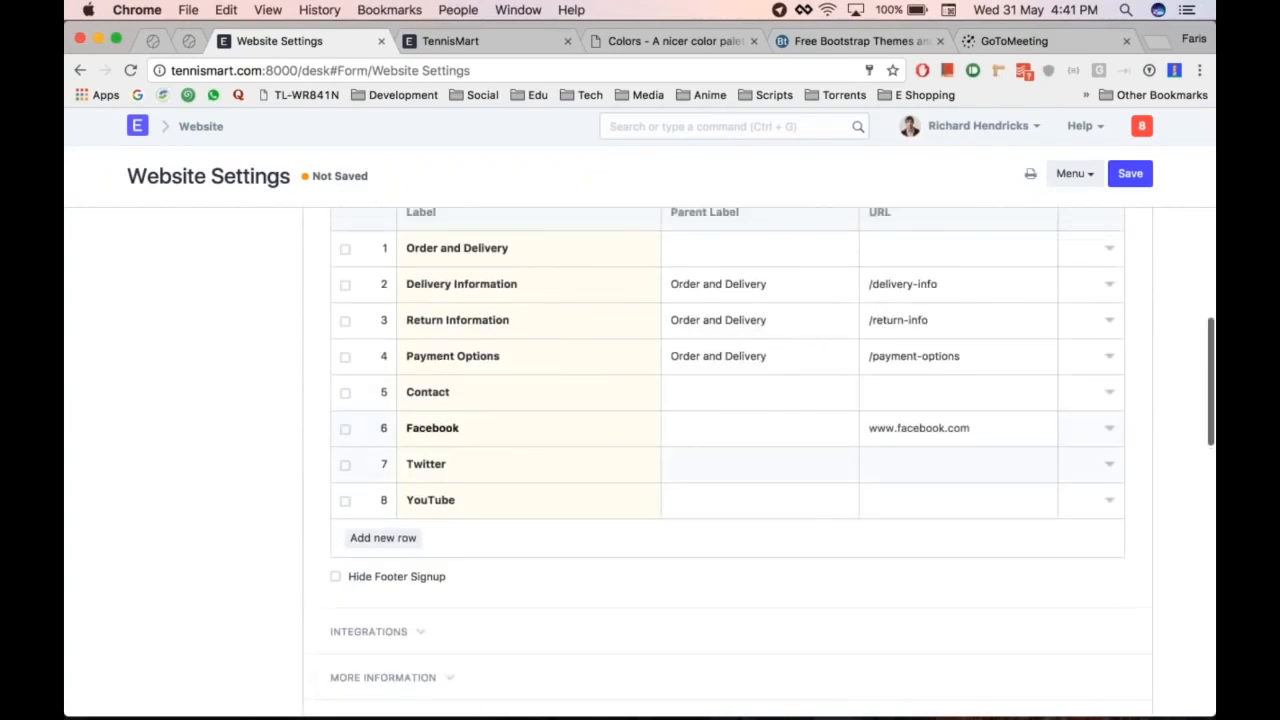
click(760, 428)
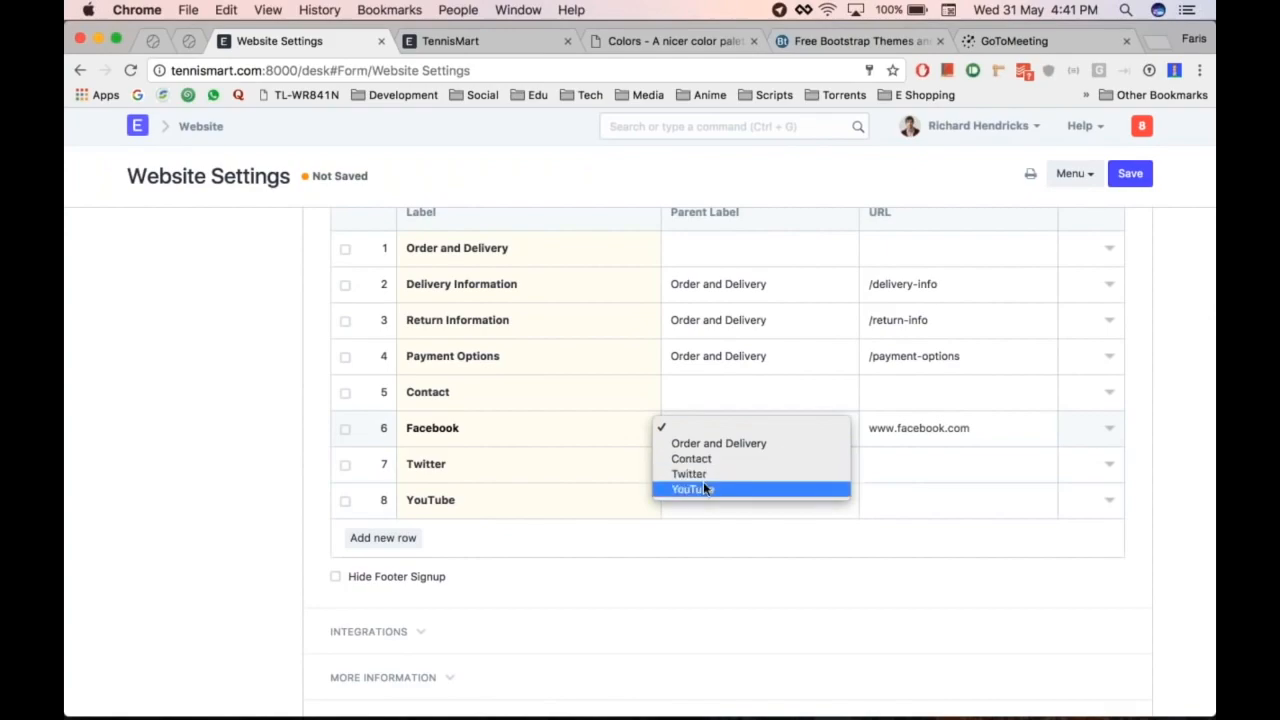
click(731, 459)
click(718, 464)
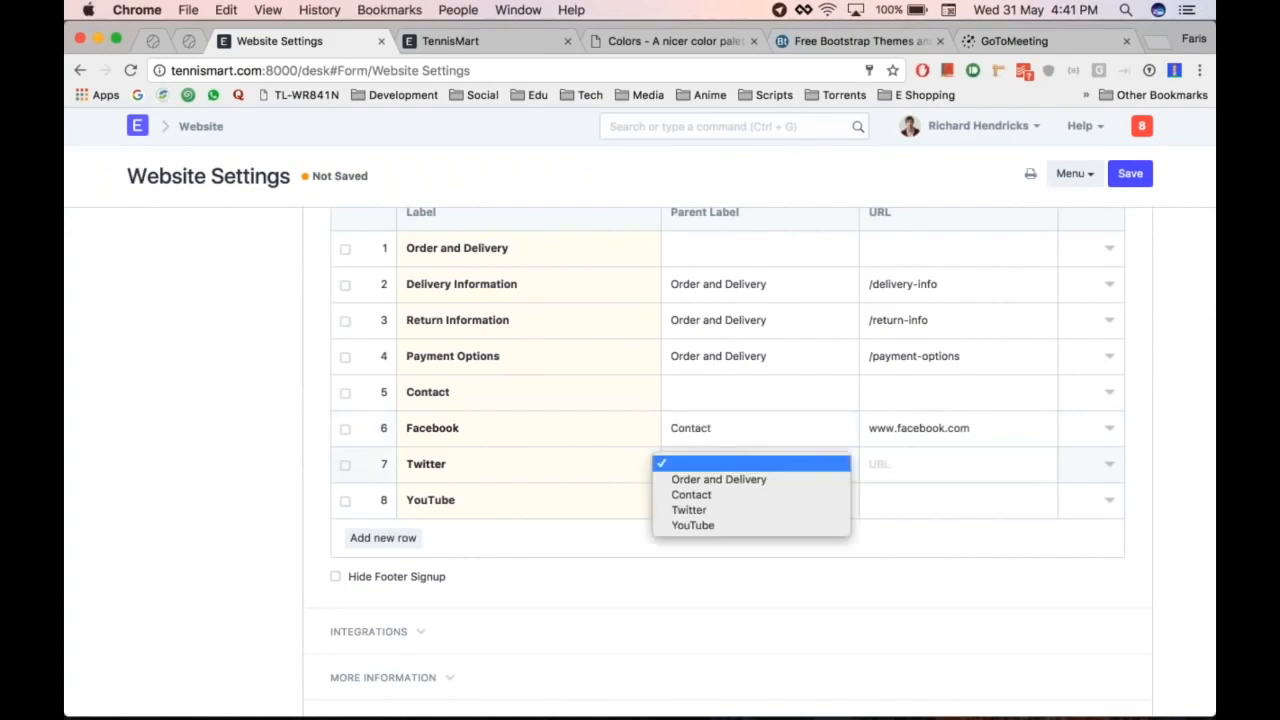
click(704, 497)
click(720, 502)
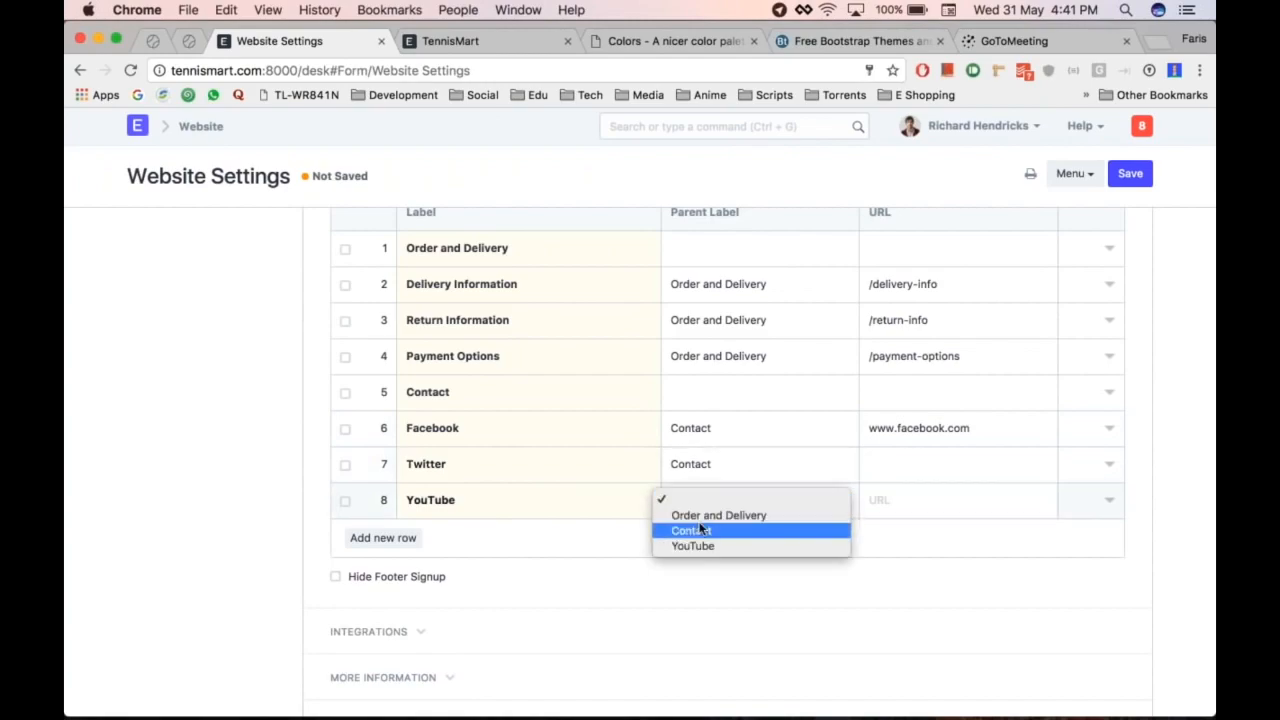
click(728, 524)
Step: Save the Website Settings
scroll(357, 471, up, 1)
scroll(234, 443, up, 1)
key(ctrl+s)
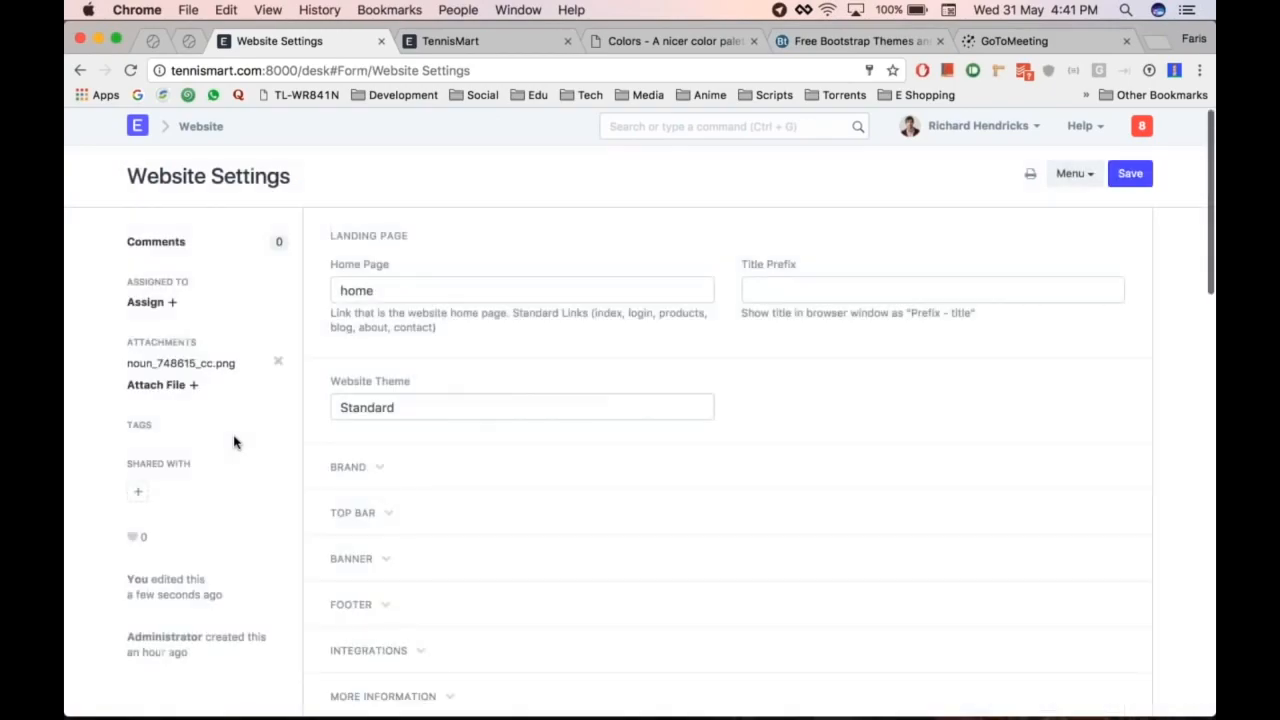
Step: Reload the TennisMart storefront and scroll to its footer to check the new link columns
key(super+alt+Right)
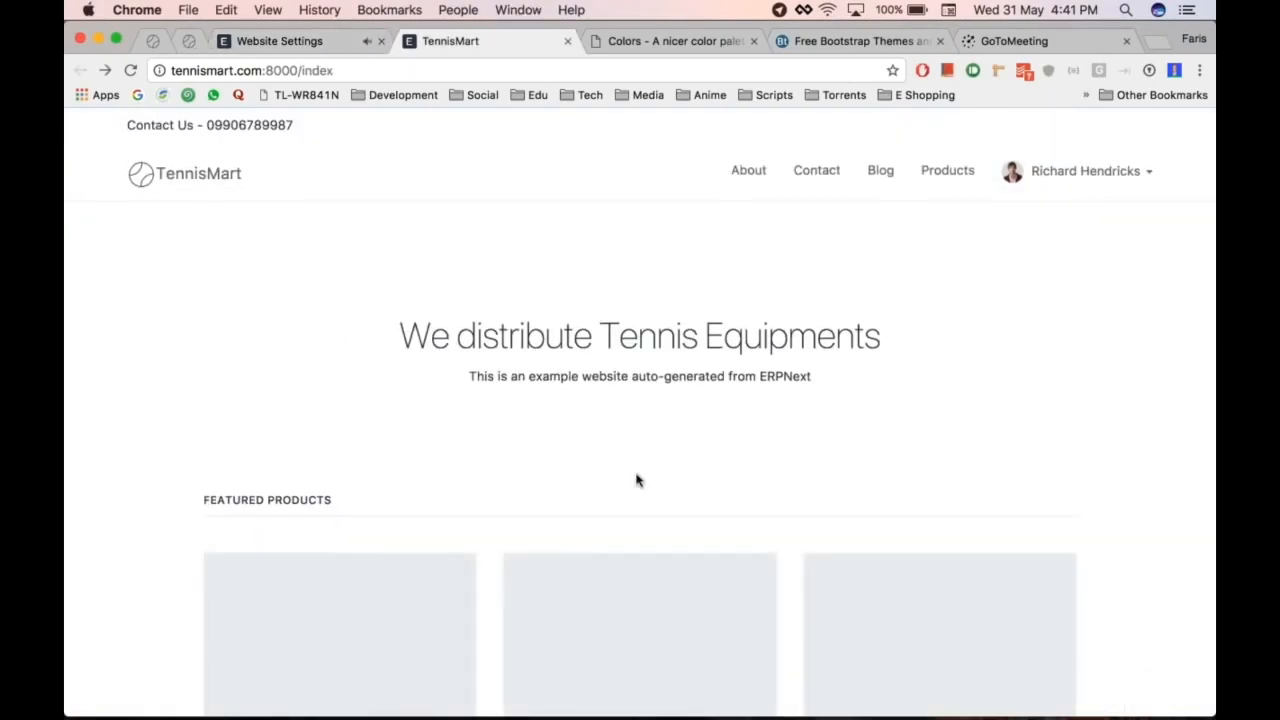
scroll(637, 480, down, 5)
key(super+r)
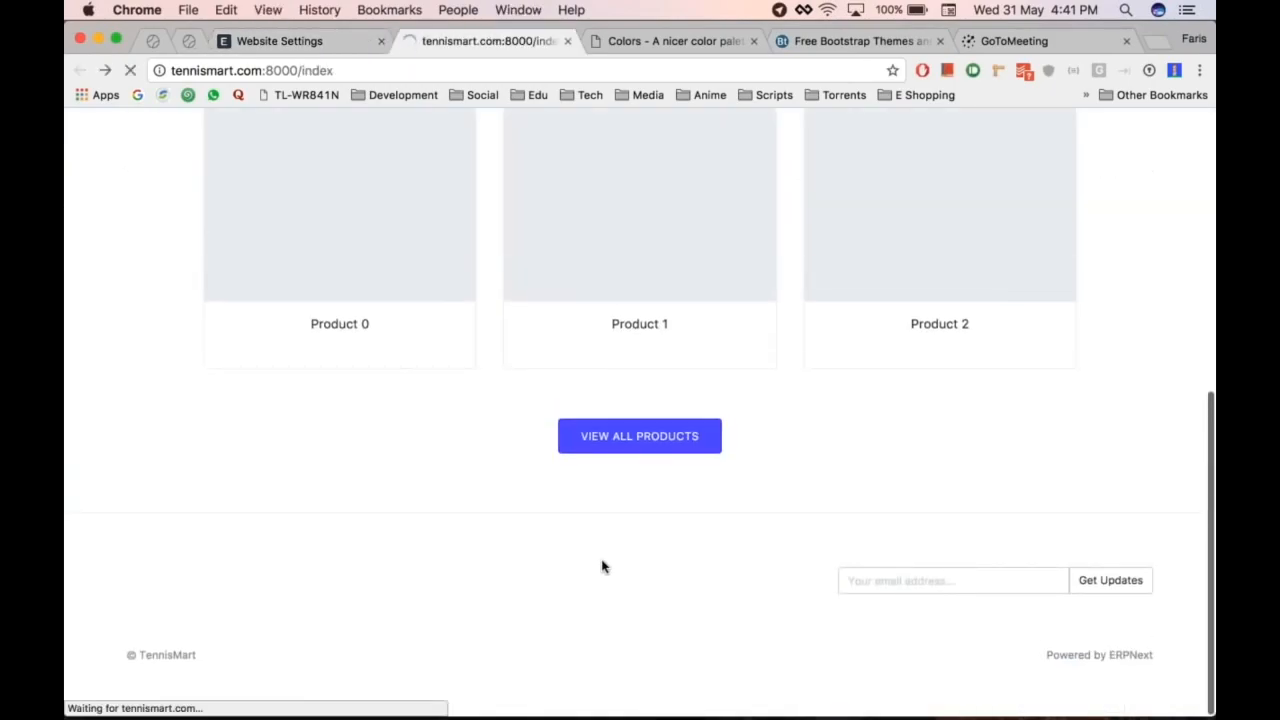
scroll(602, 566, down, 3)
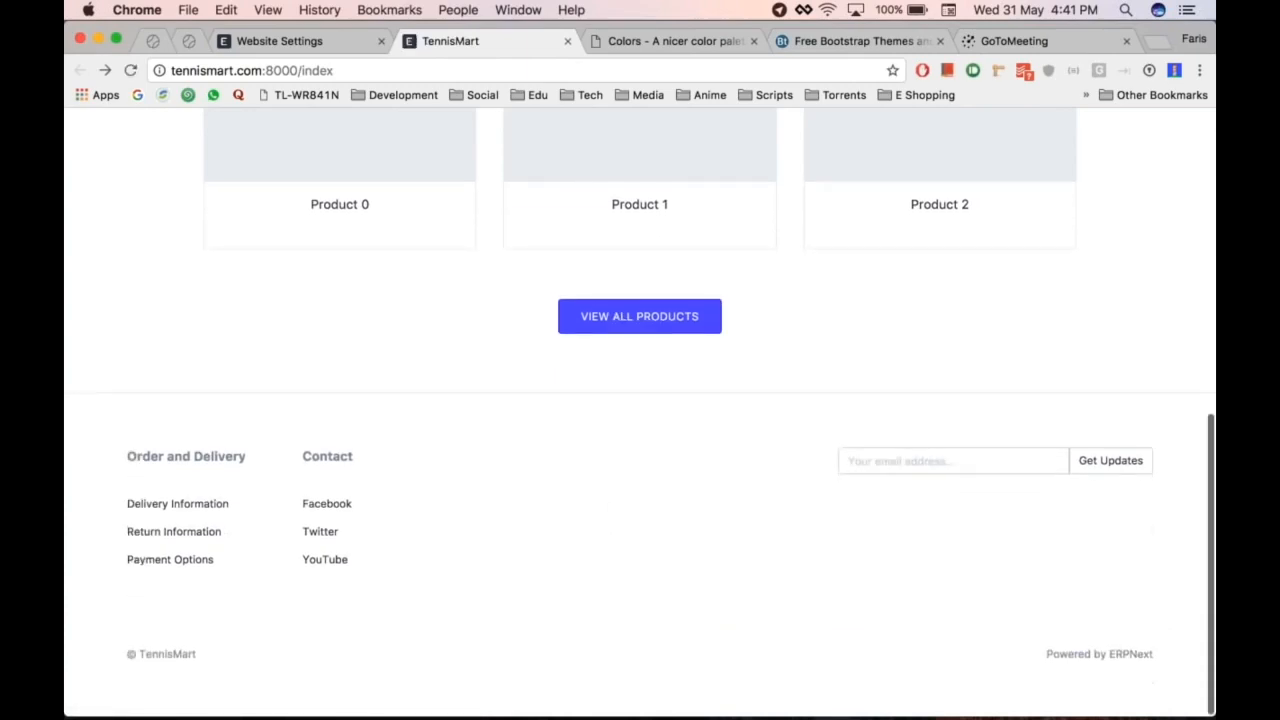
key(super+alt+Left)
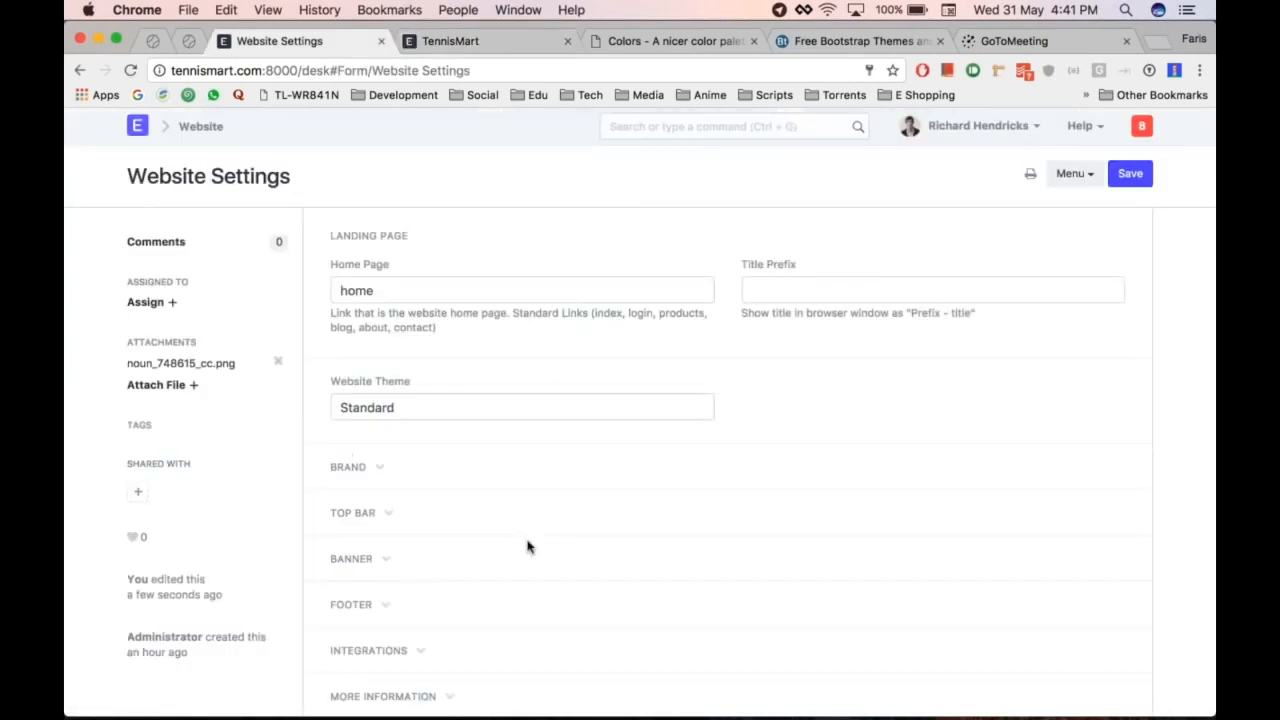
scroll(528, 547, down, 3)
click(440, 446)
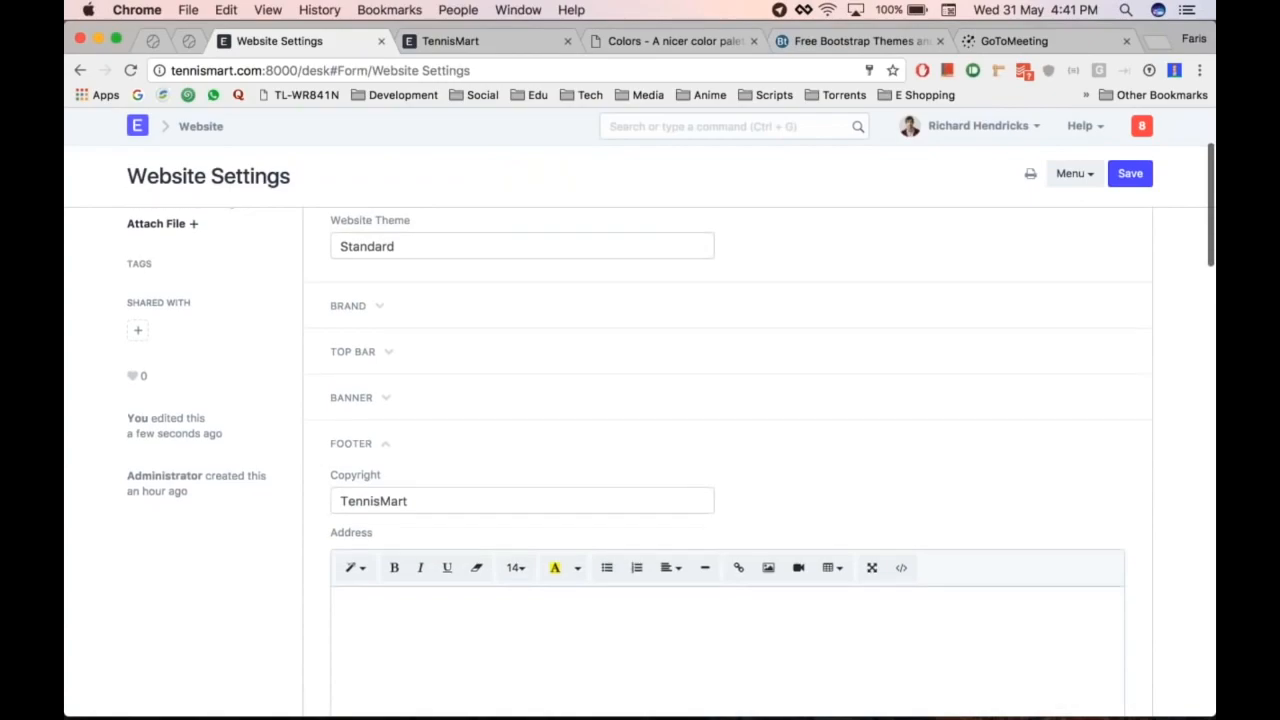
scroll(440, 450, down, 3)
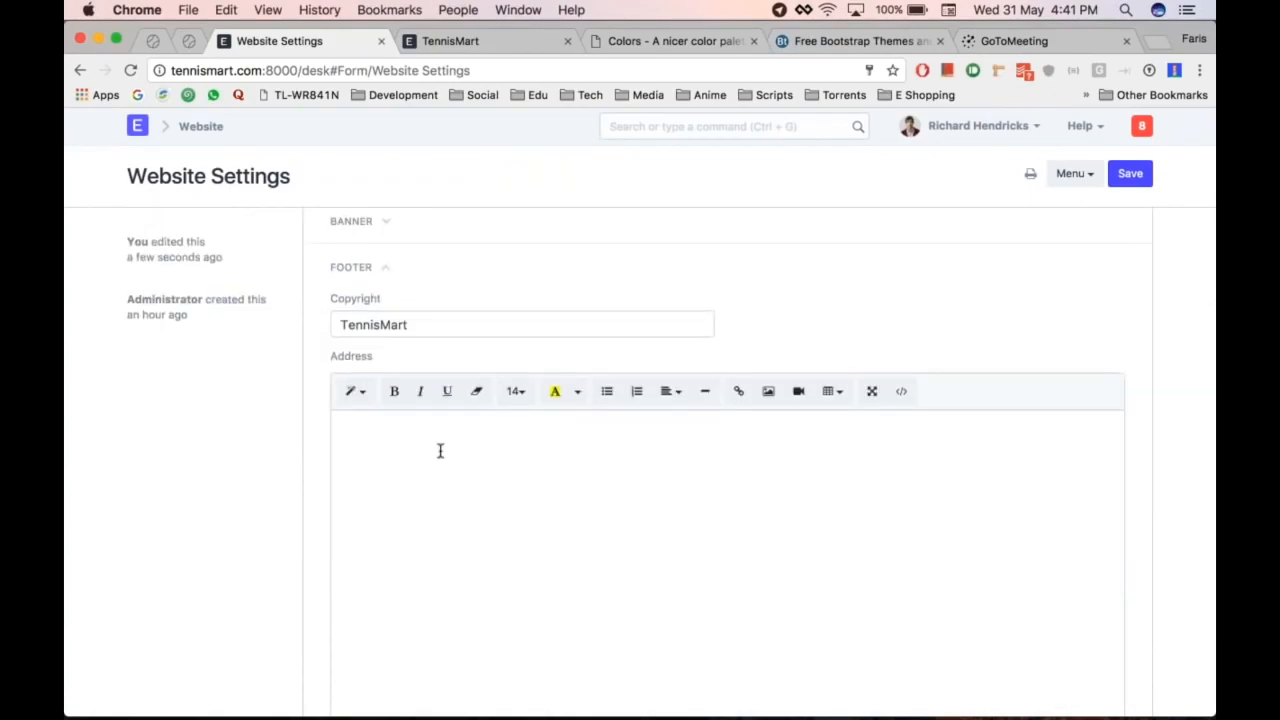
scroll(440, 451, down, 6)
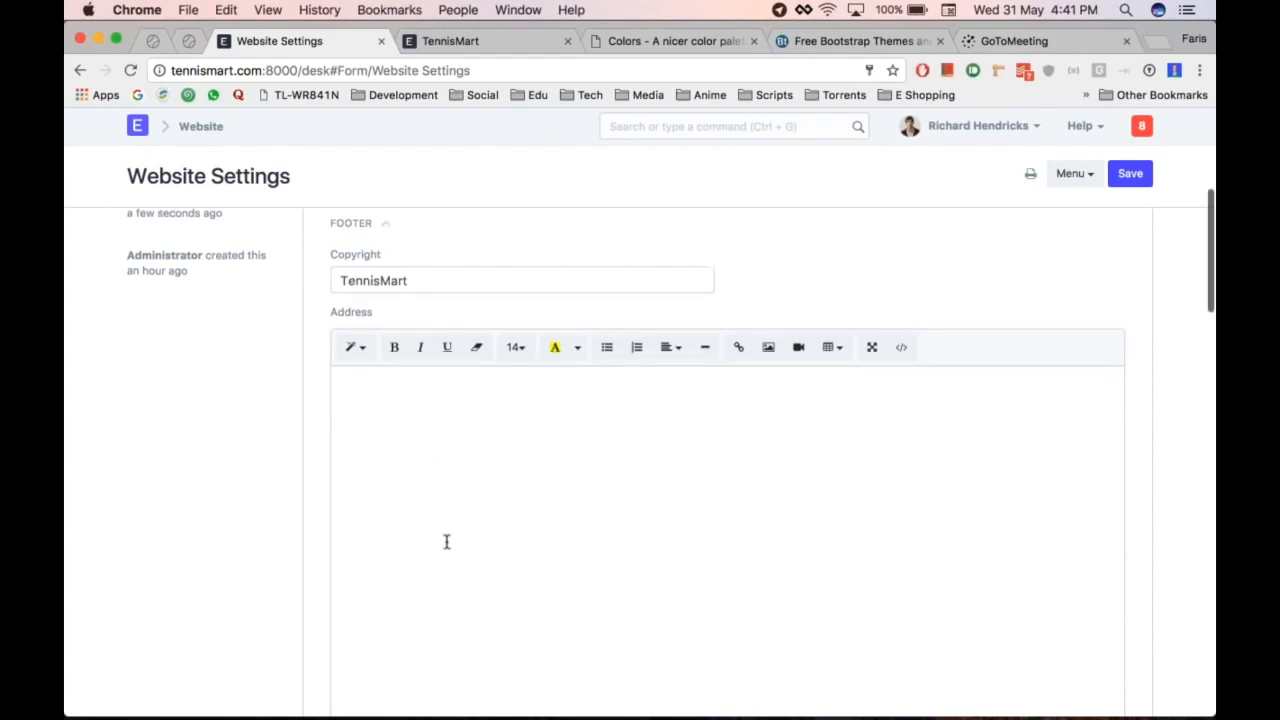
scroll(420, 497, down, 7)
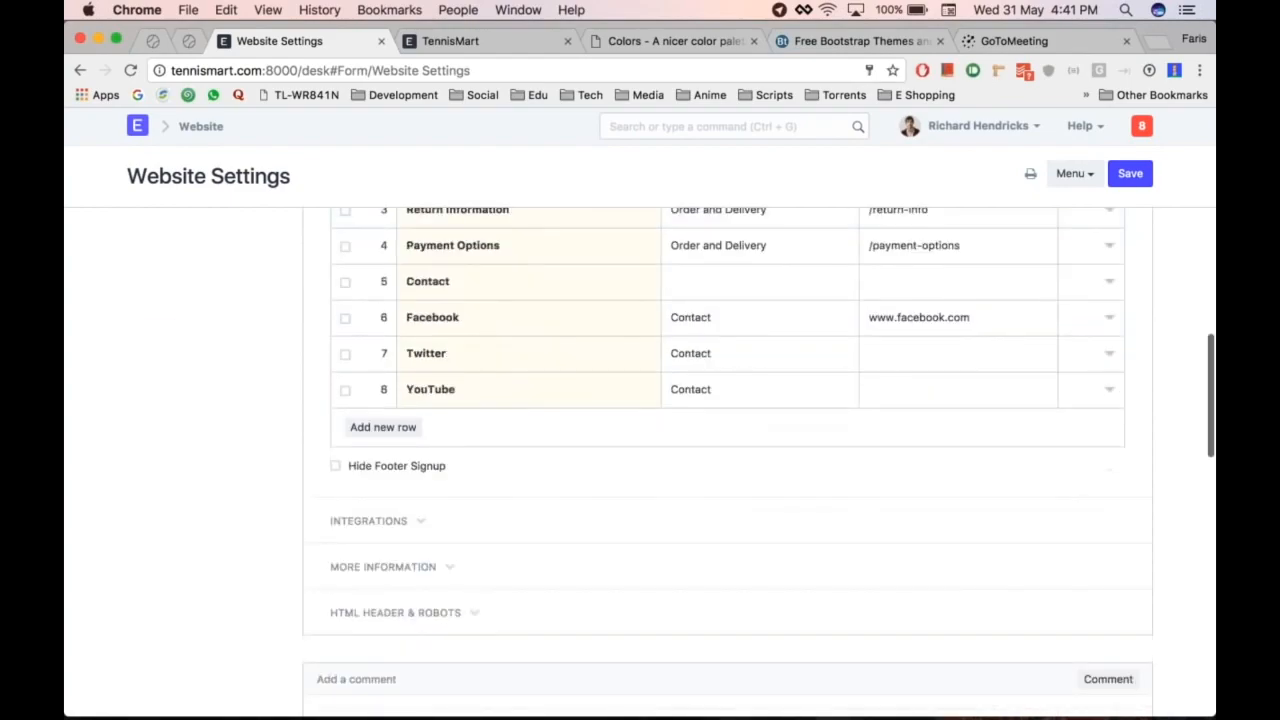
click(424, 496)
click(424, 496)
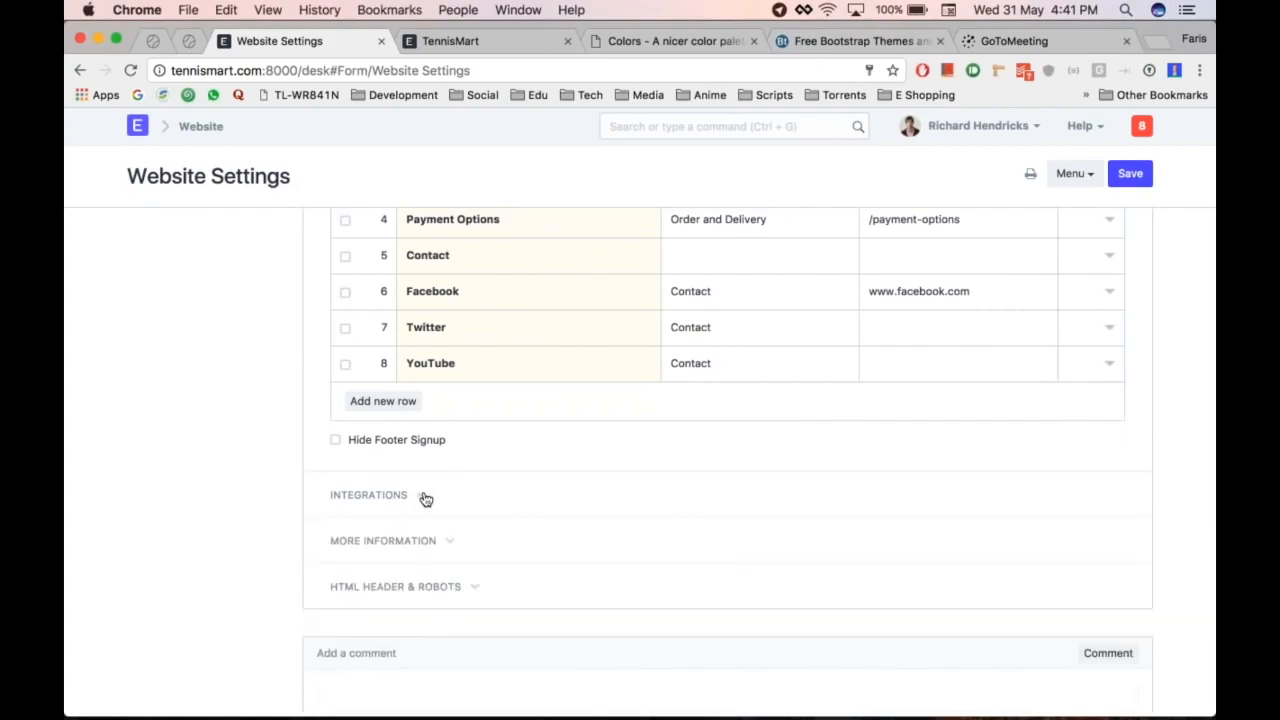
scroll(424, 498, down, 3)
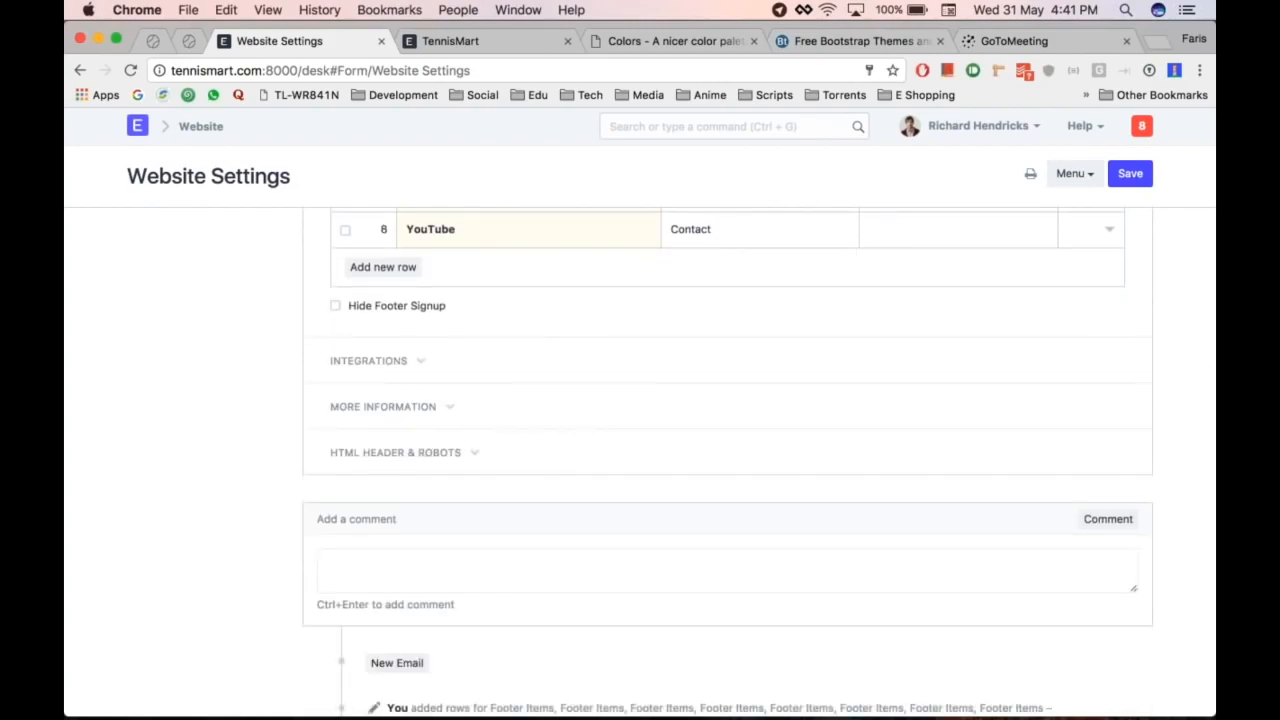
Step: Inspect the Google Analytics ID field under Integrations, leaving it empty, then collapse the section
click(424, 361)
scroll(546, 369, down, 1)
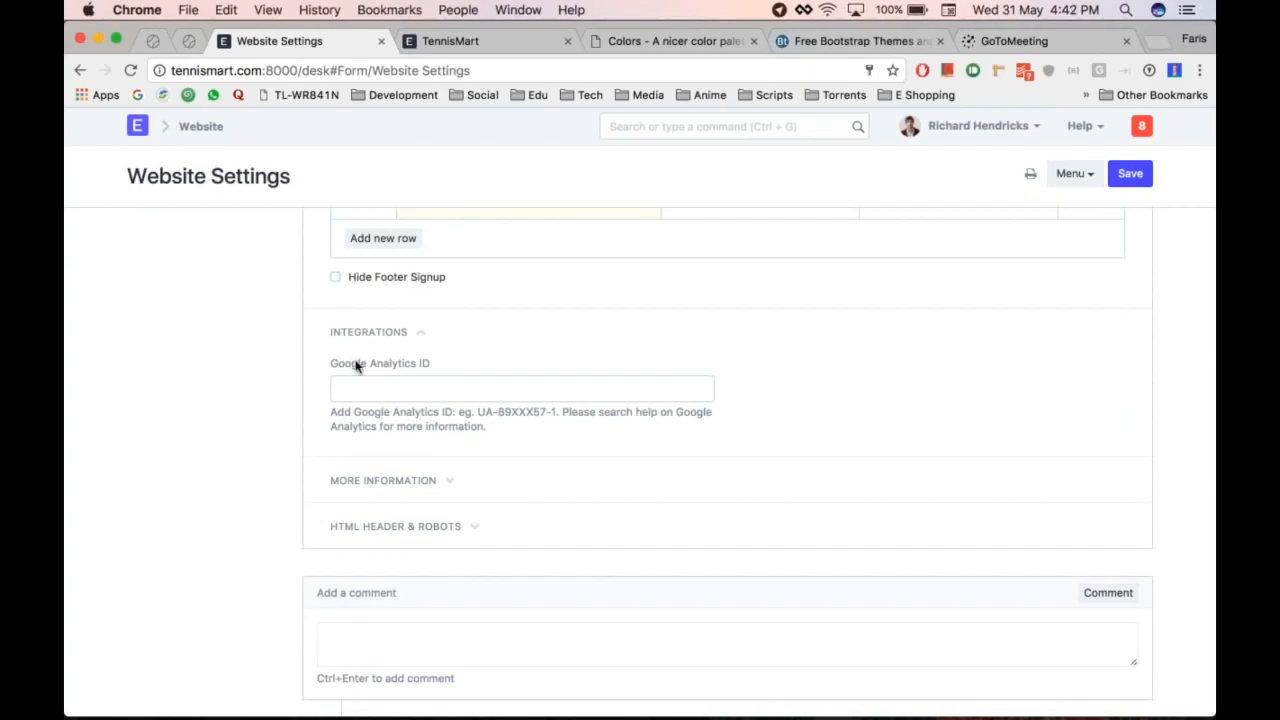
click(506, 377)
click(417, 334)
Step: Upload noun_748615_cc.png from the computer as the website favicon under More Information
click(395, 378)
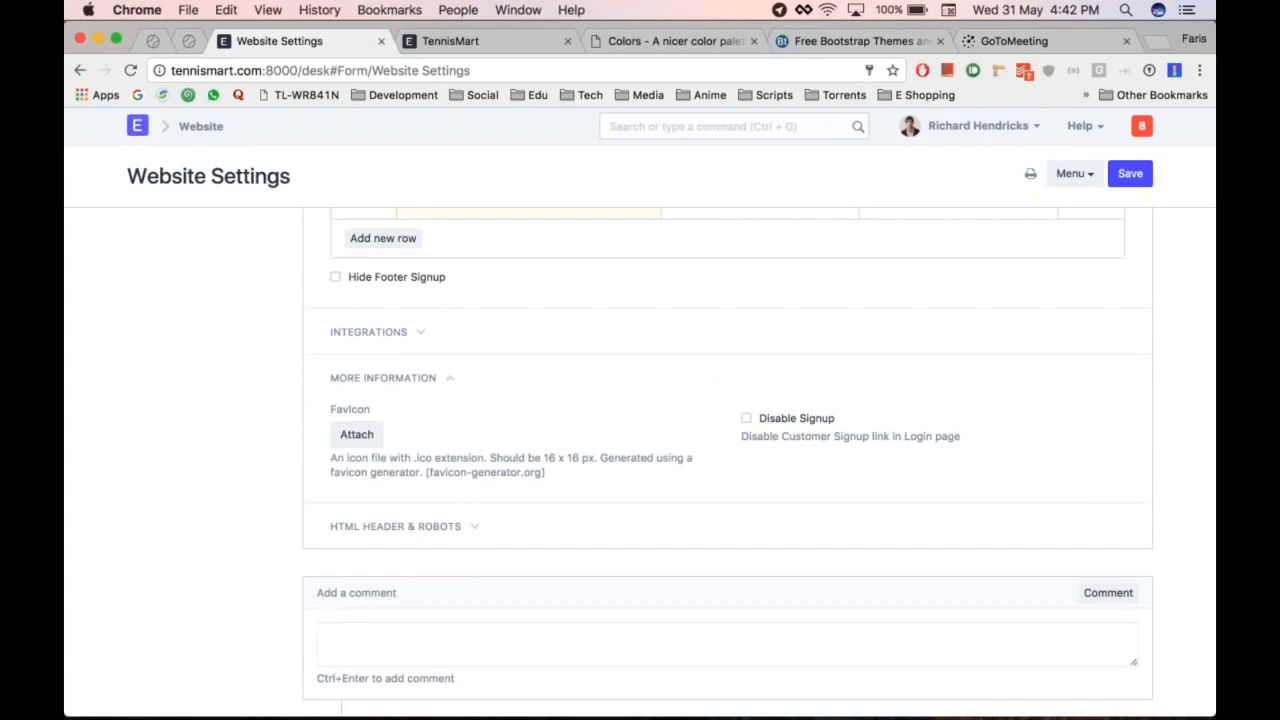
scroll(509, 404, down, 1)
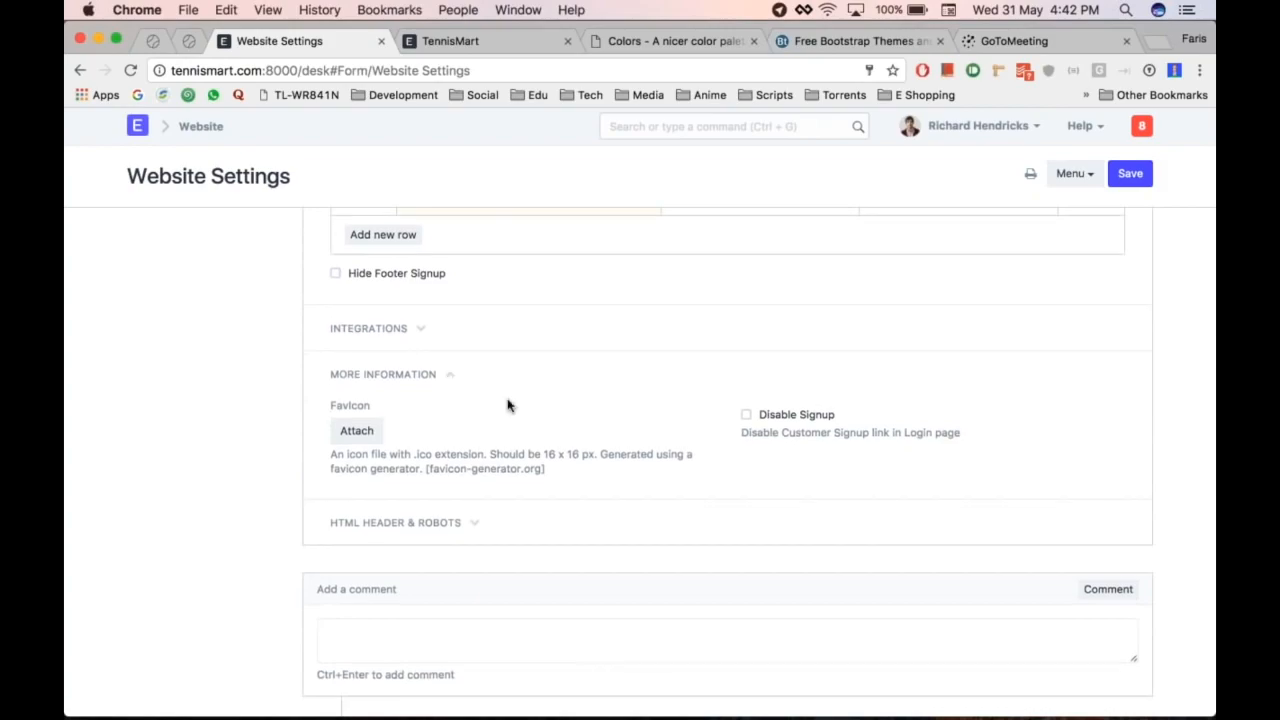
scroll(507, 404, down, 2)
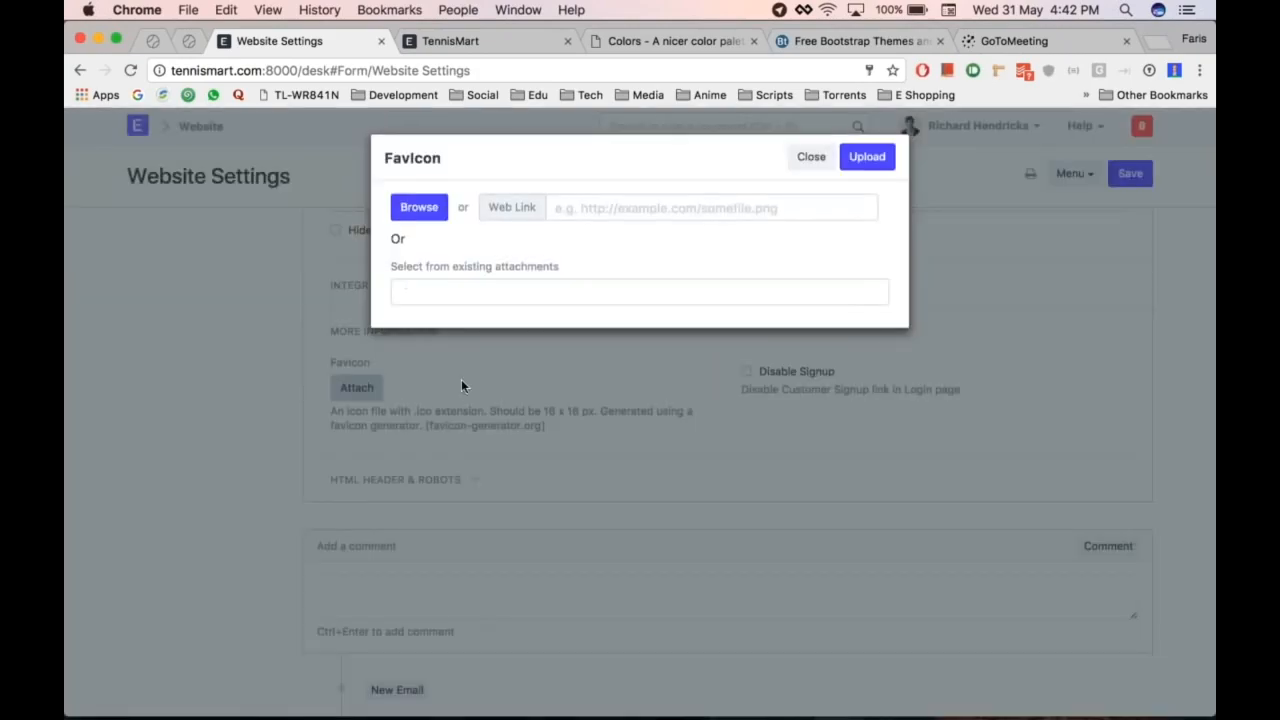
click(424, 212)
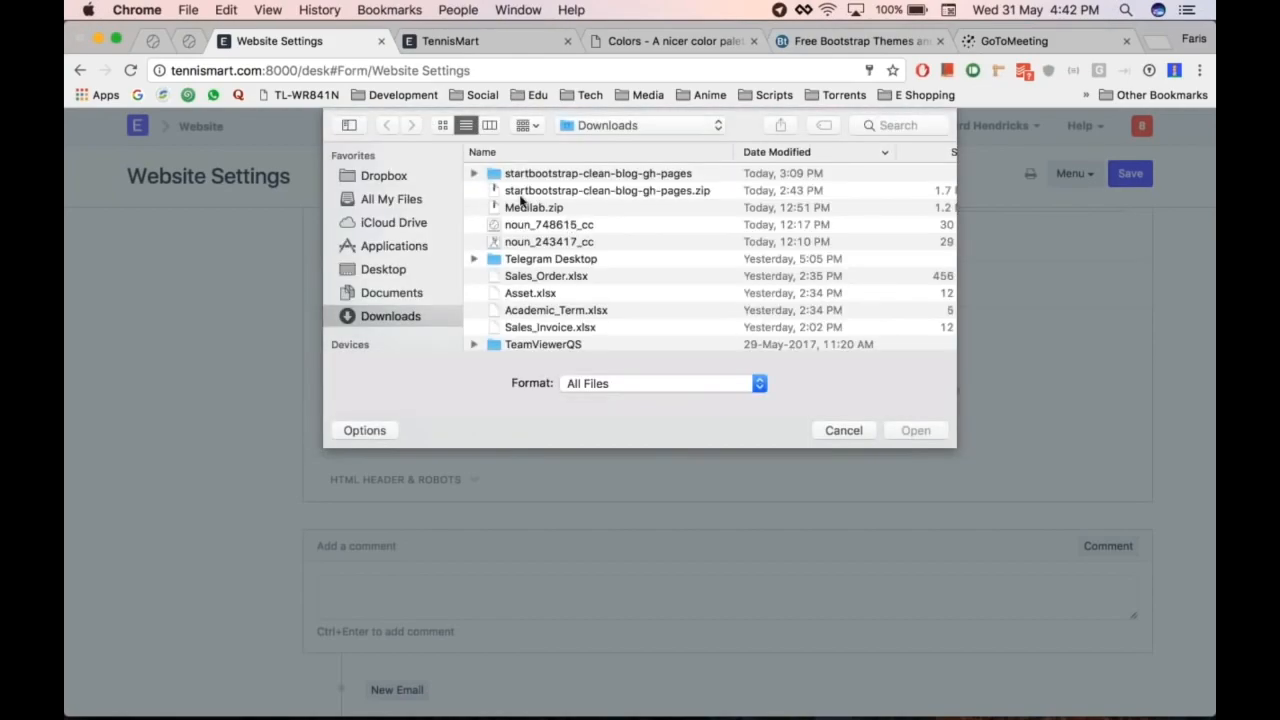
click(566, 225)
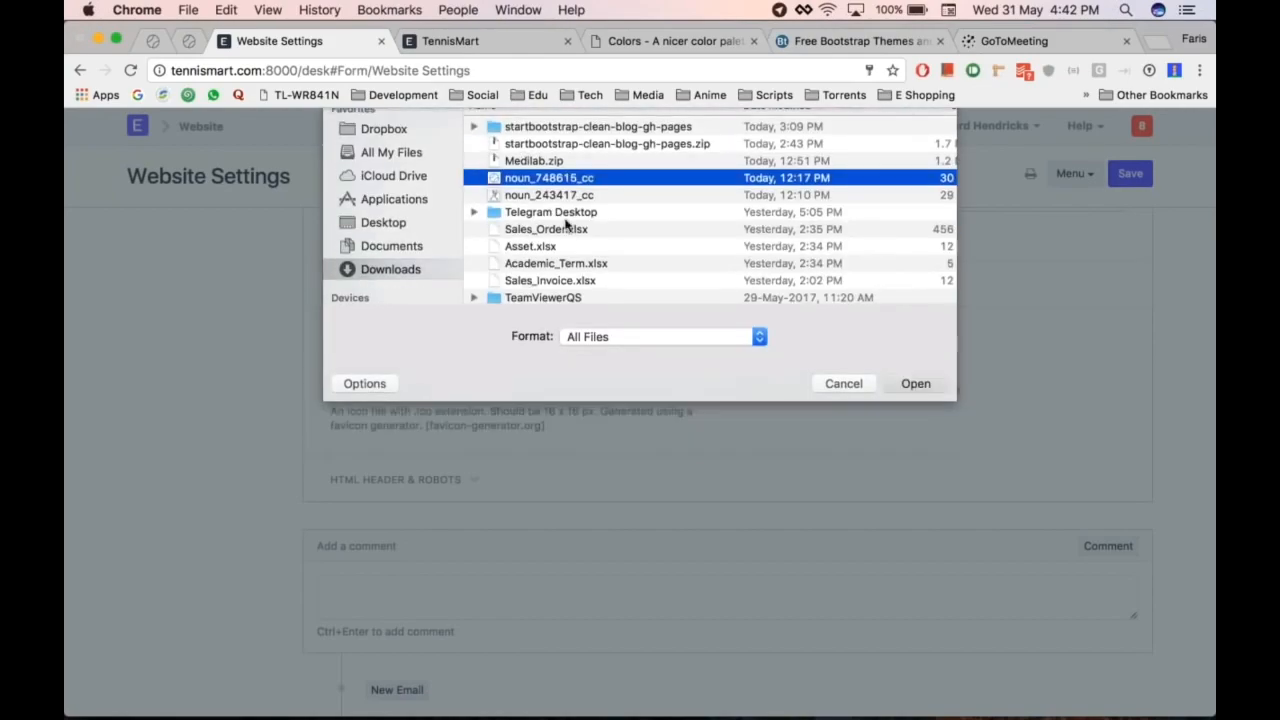
key(Return)
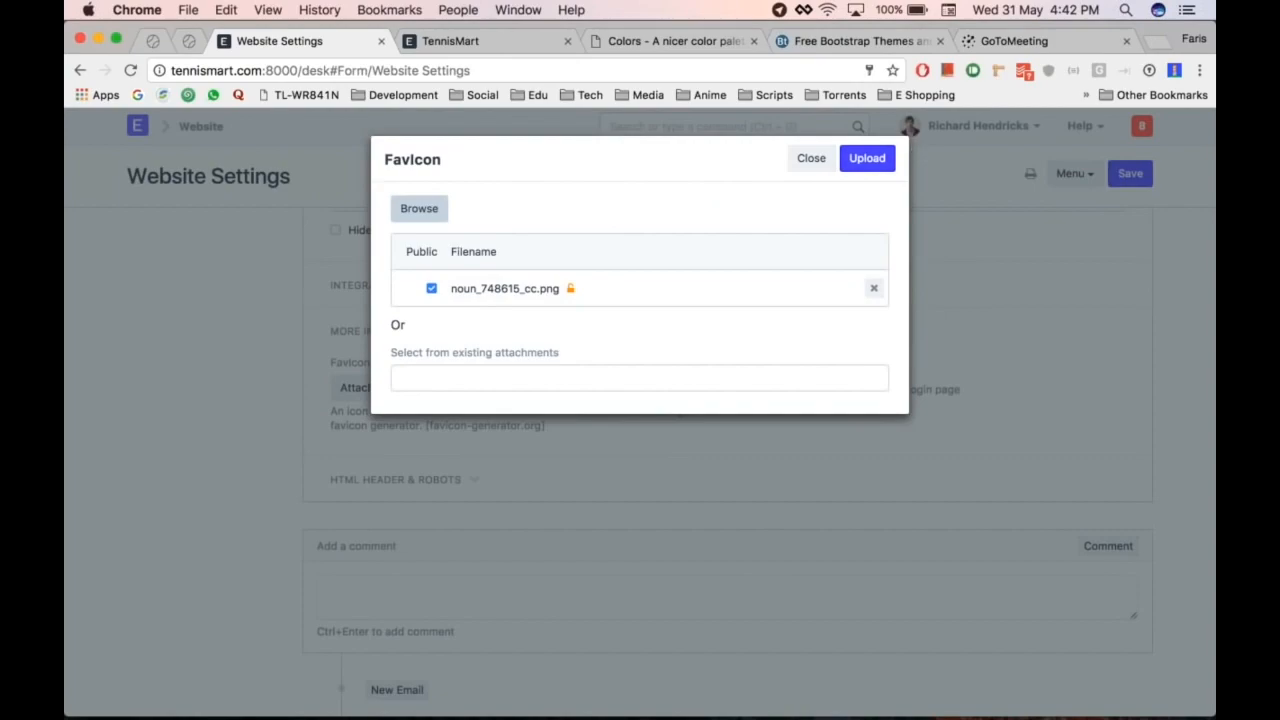
click(867, 158)
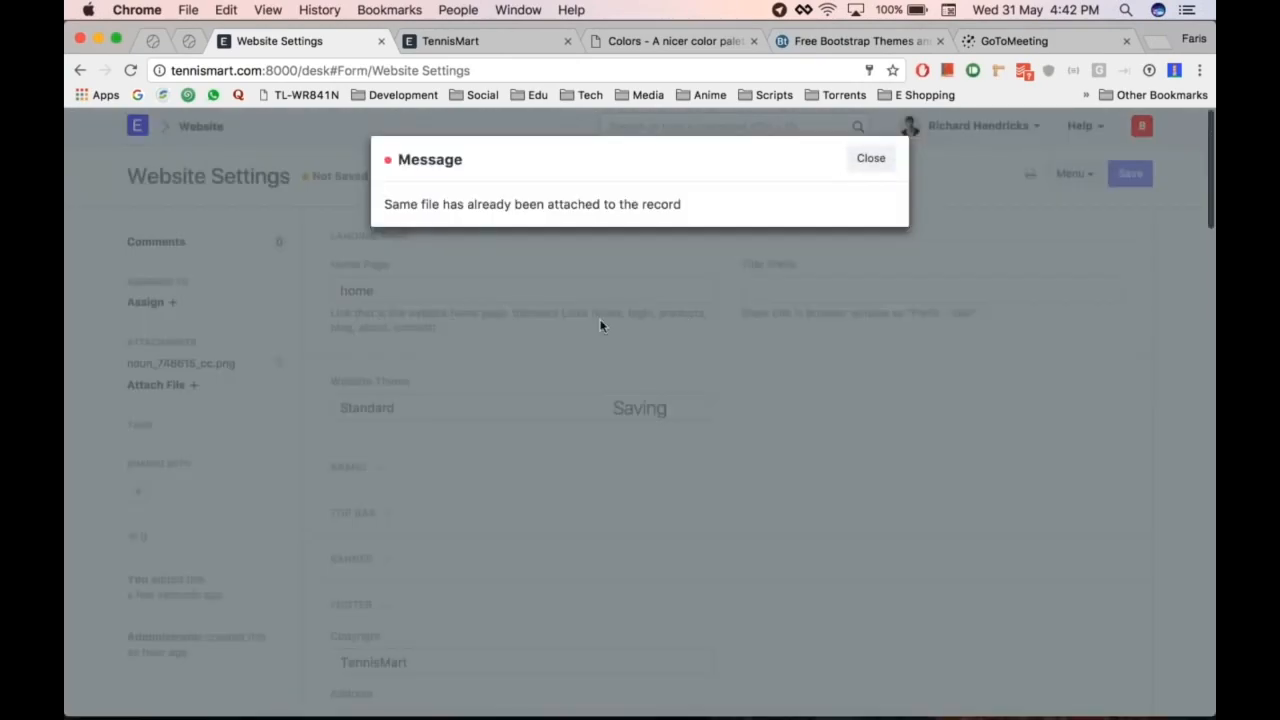
click(601, 326)
scroll(601, 326, down, 5)
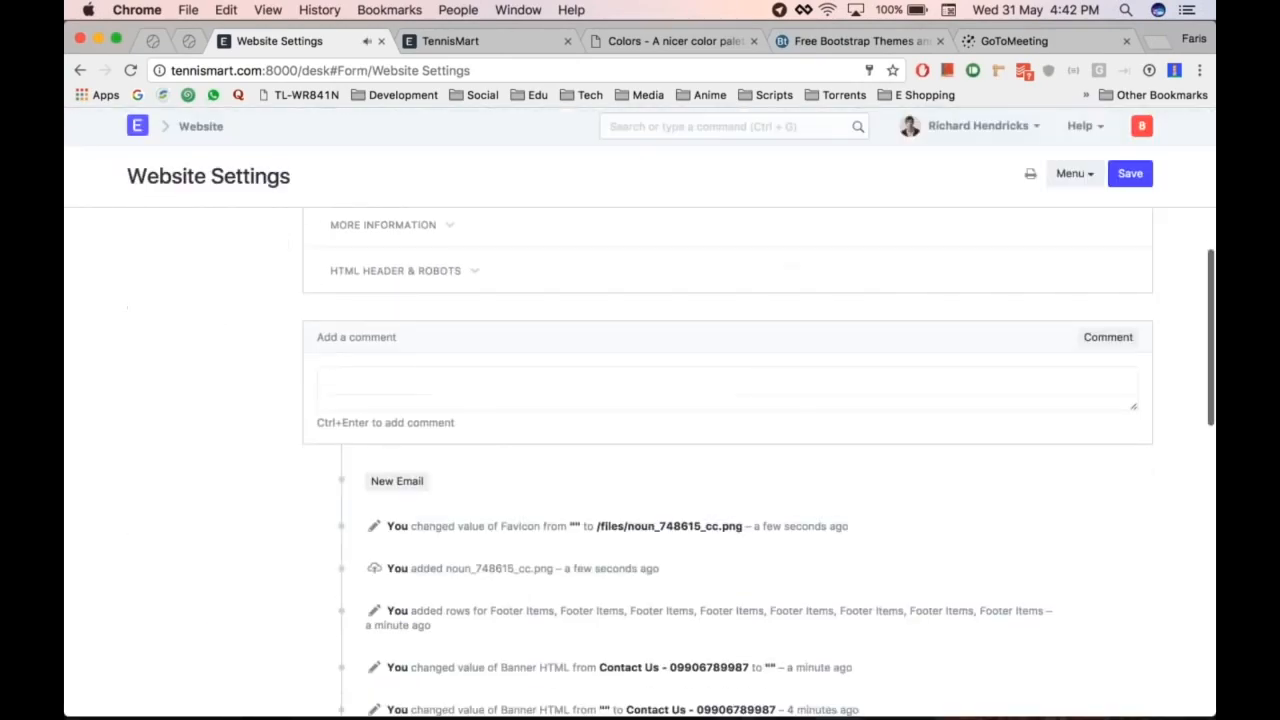
click(449, 228)
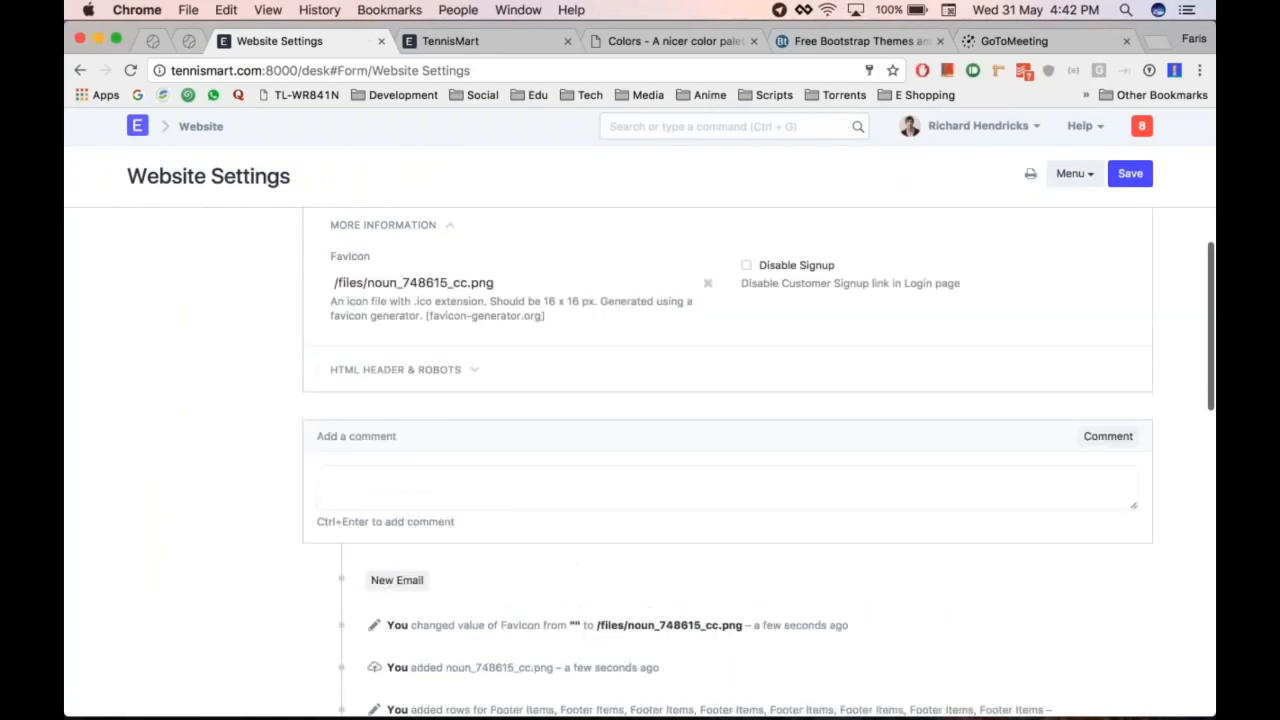
click(467, 372)
scroll(583, 388, down, 2)
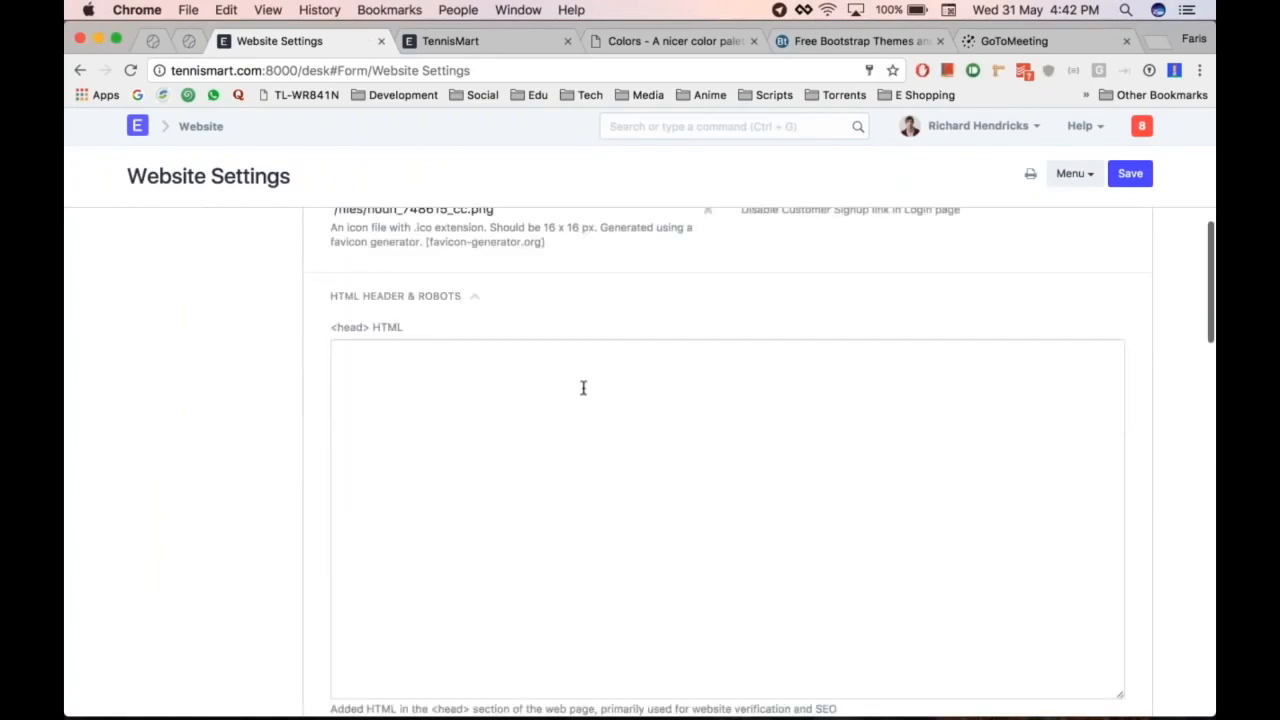
scroll(583, 388, down, 3)
scroll(583, 388, up, 2)
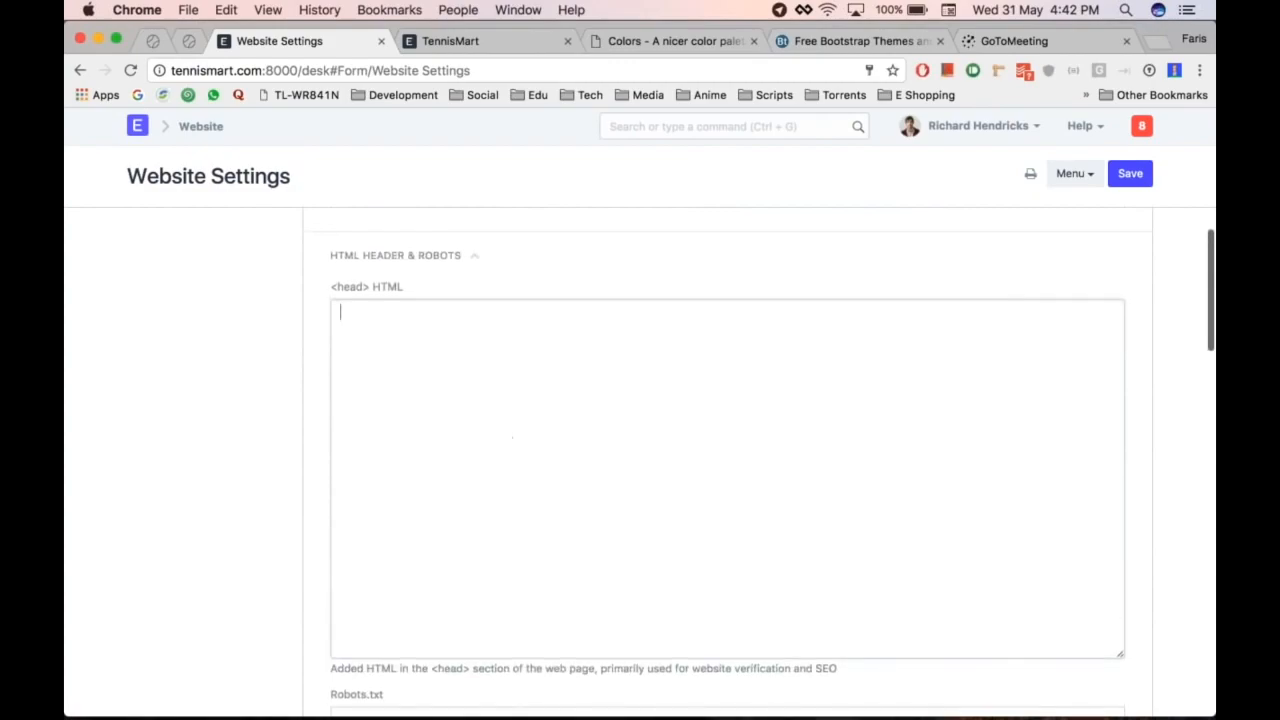
scroll(274, 517, down, 5)
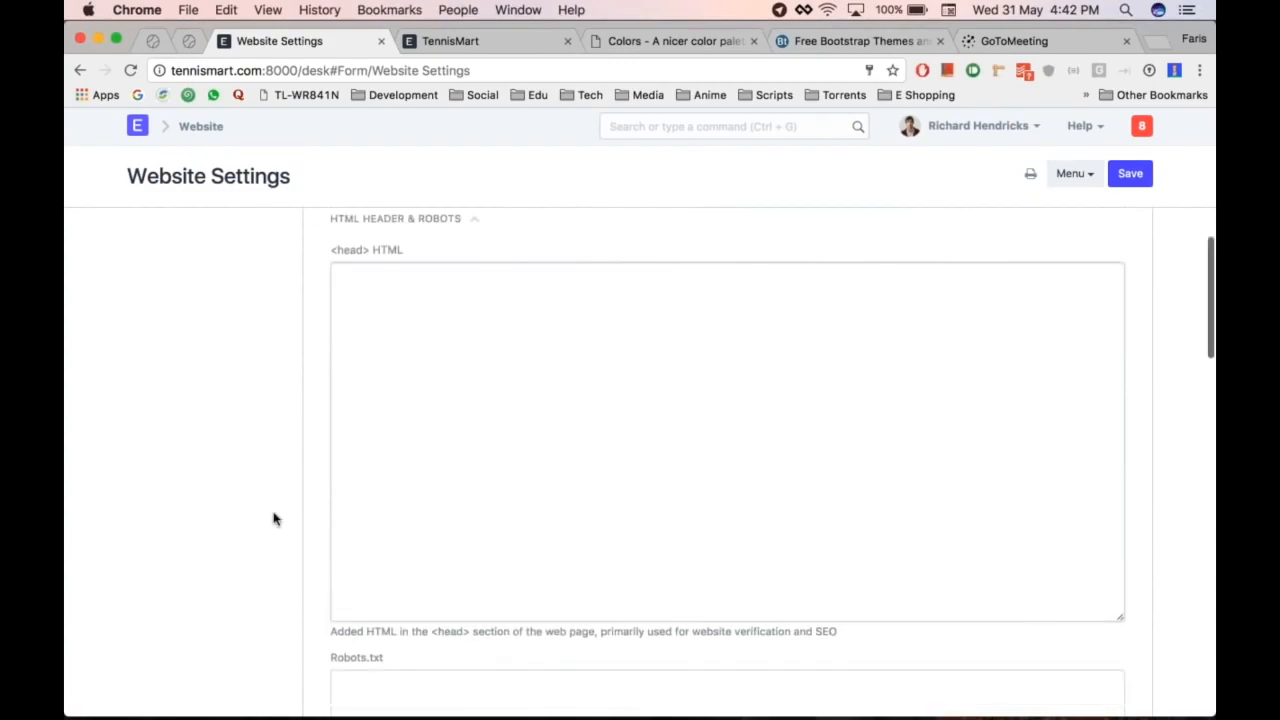
scroll(274, 517, down, 2)
scroll(274, 517, up, 2)
scroll(274, 517, down, 3)
click(500, 434)
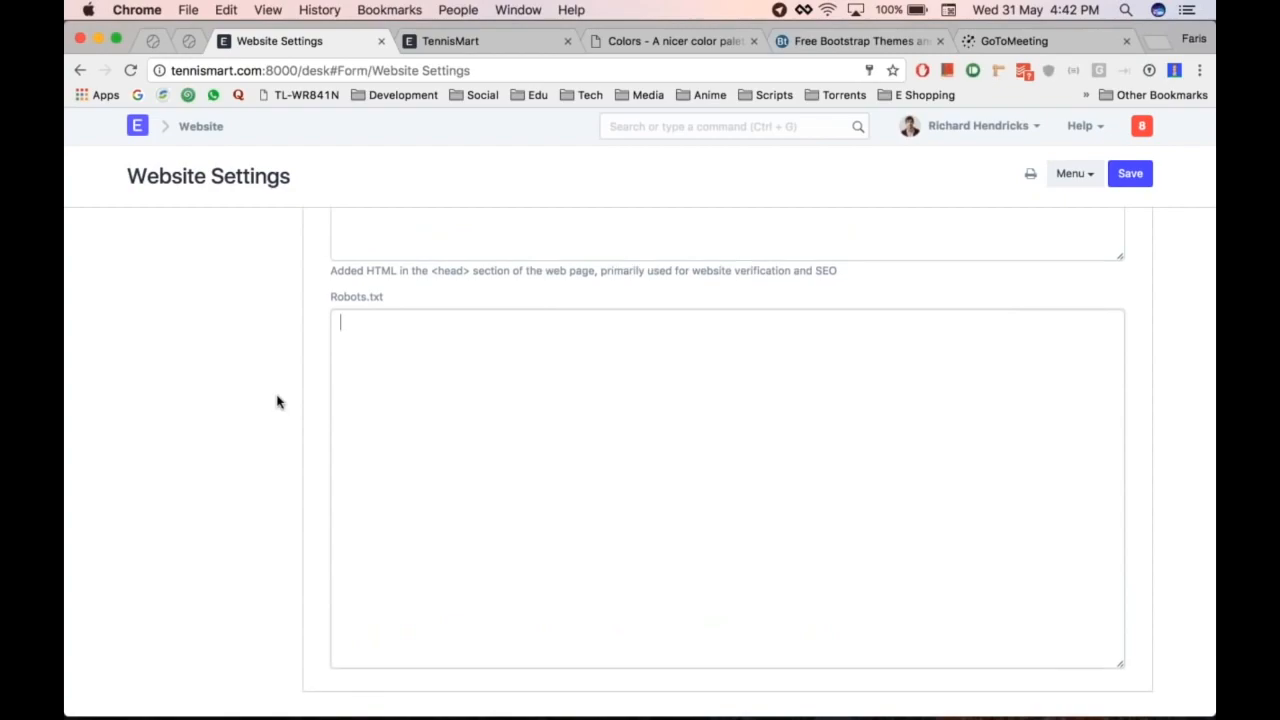
scroll(278, 402, down, 2)
scroll(278, 402, up, 1)
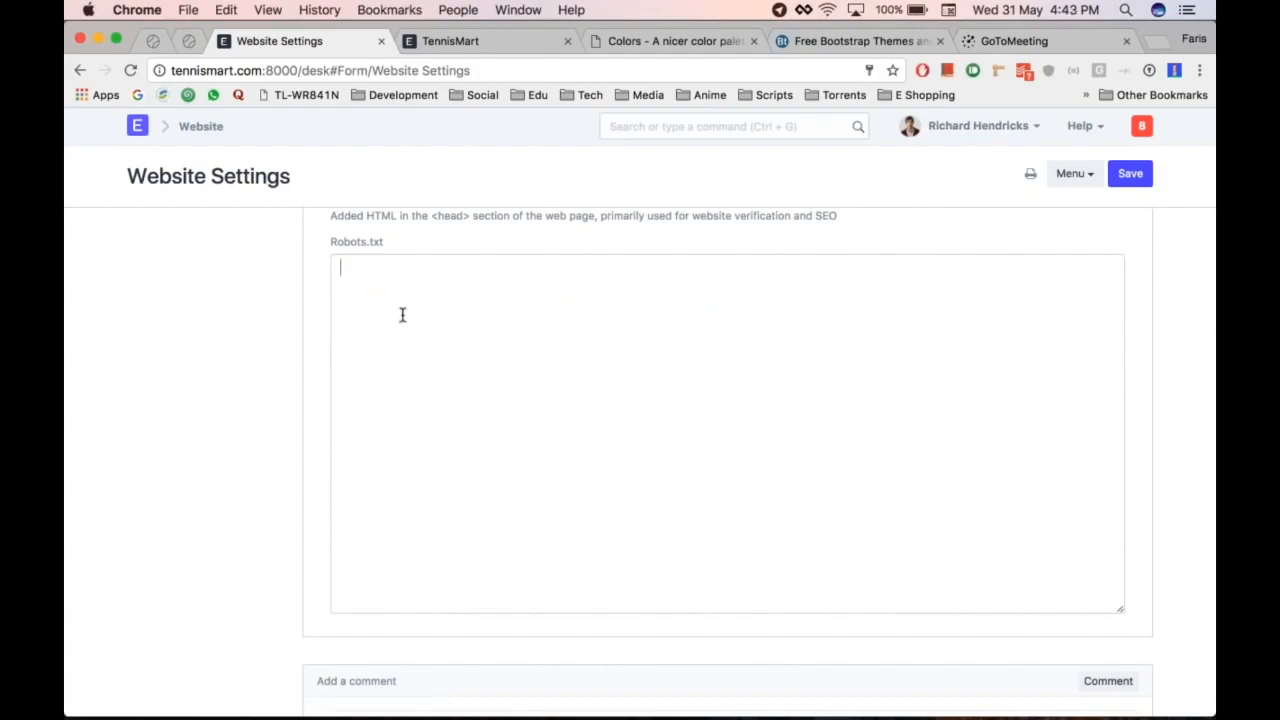
scroll(728, 430, down, 1)
scroll(728, 430, down, 3)
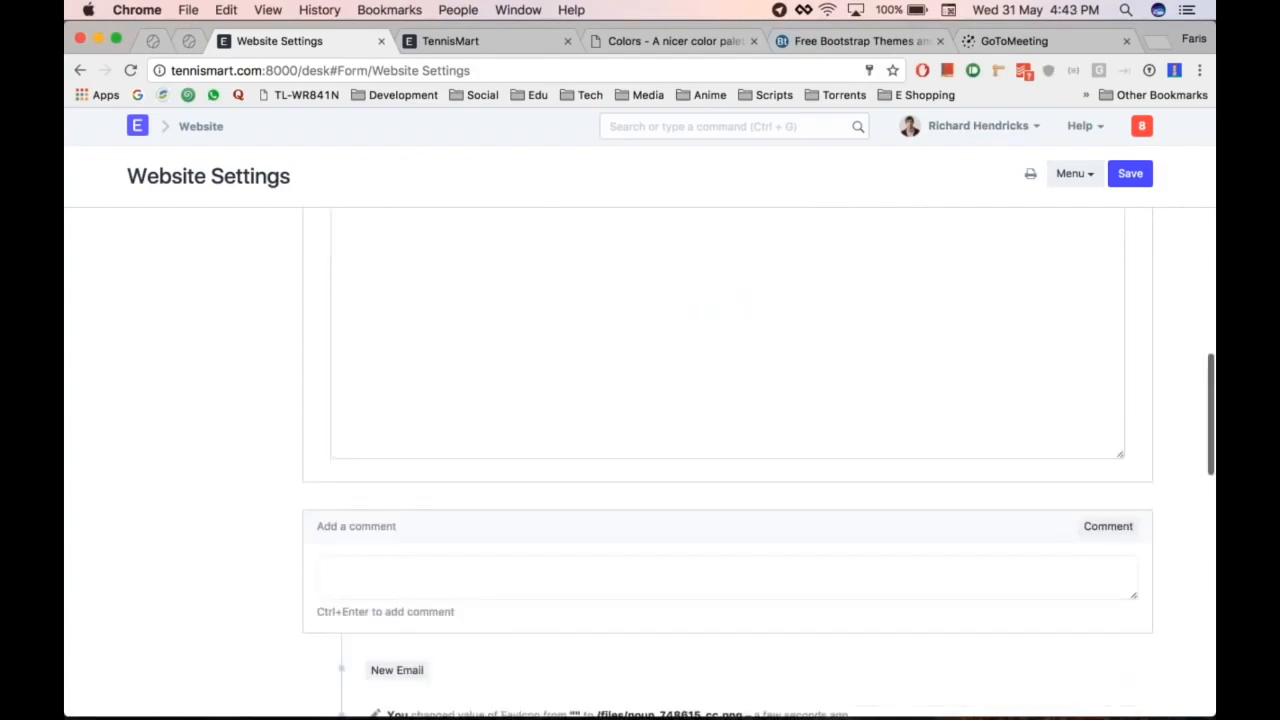
scroll(728, 430, up, 15)
scroll(415, 545, down, 8)
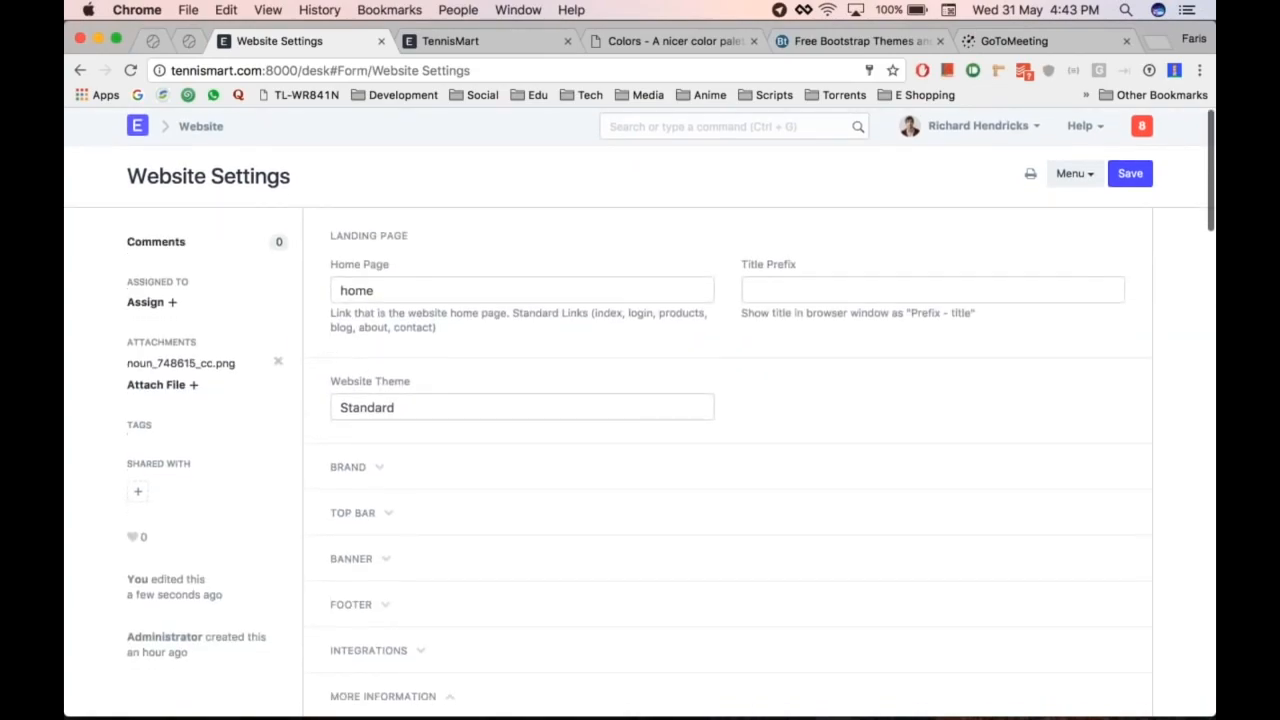
Step: Collapse HTML Header & Robots and reload the TennisMart storefront to show the new favicon
click(480, 514)
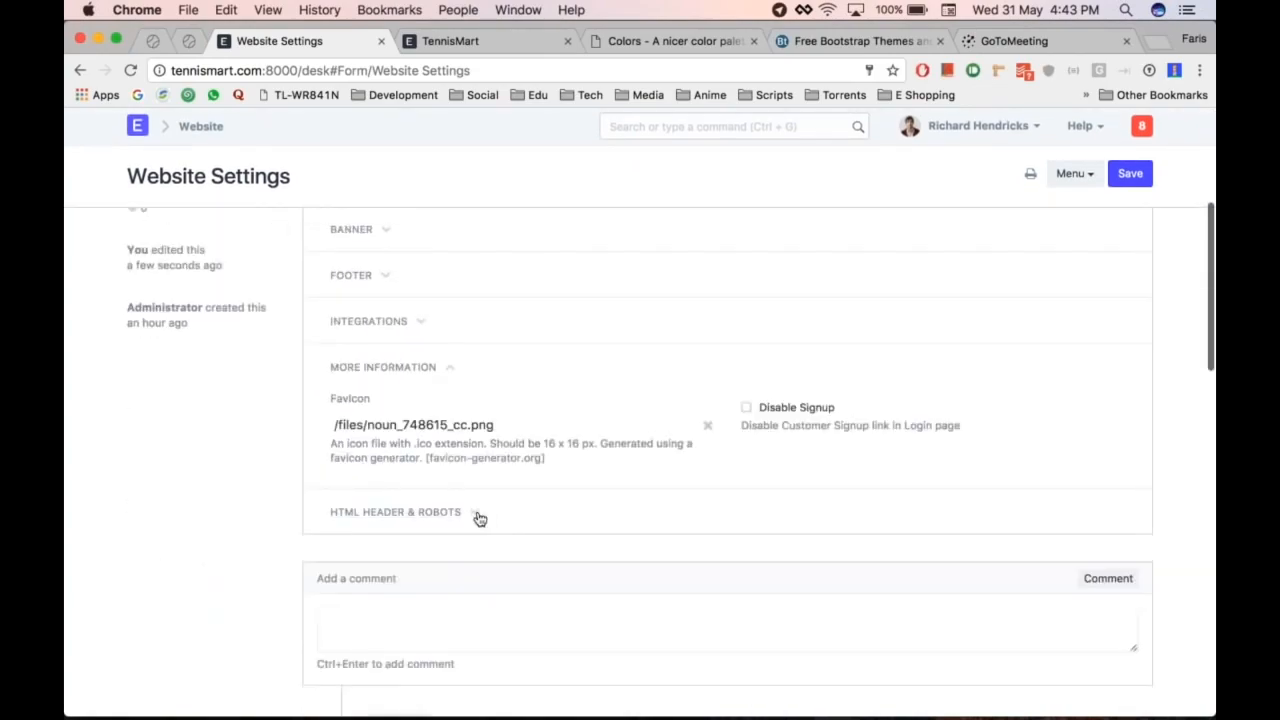
scroll(480, 519, up, 6)
key(super+2)
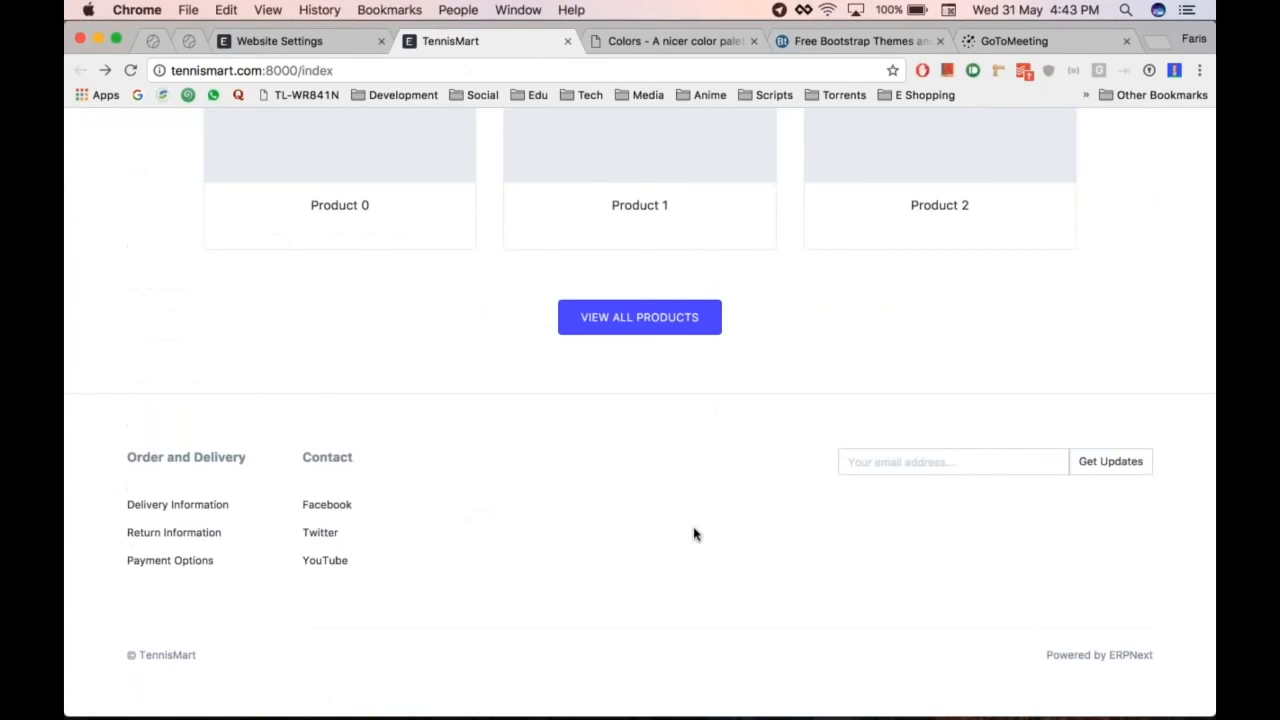
key(super+r)
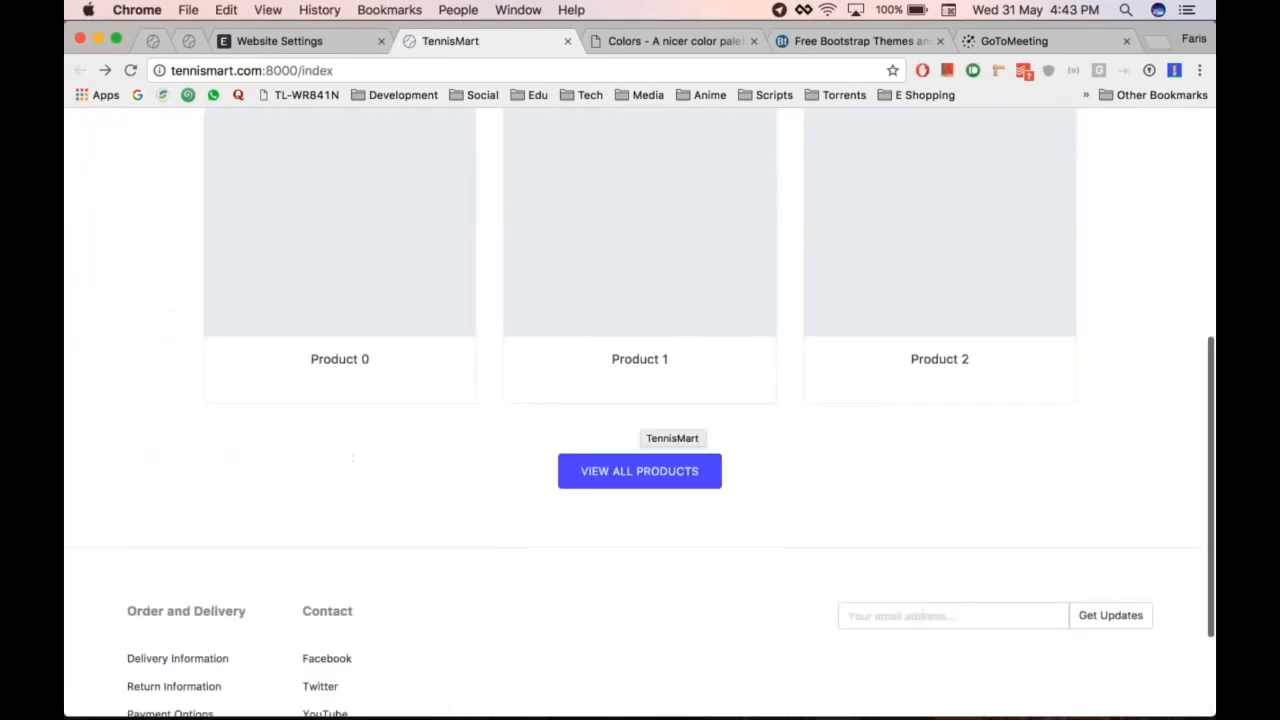
key(ctrl+shift+Tab)
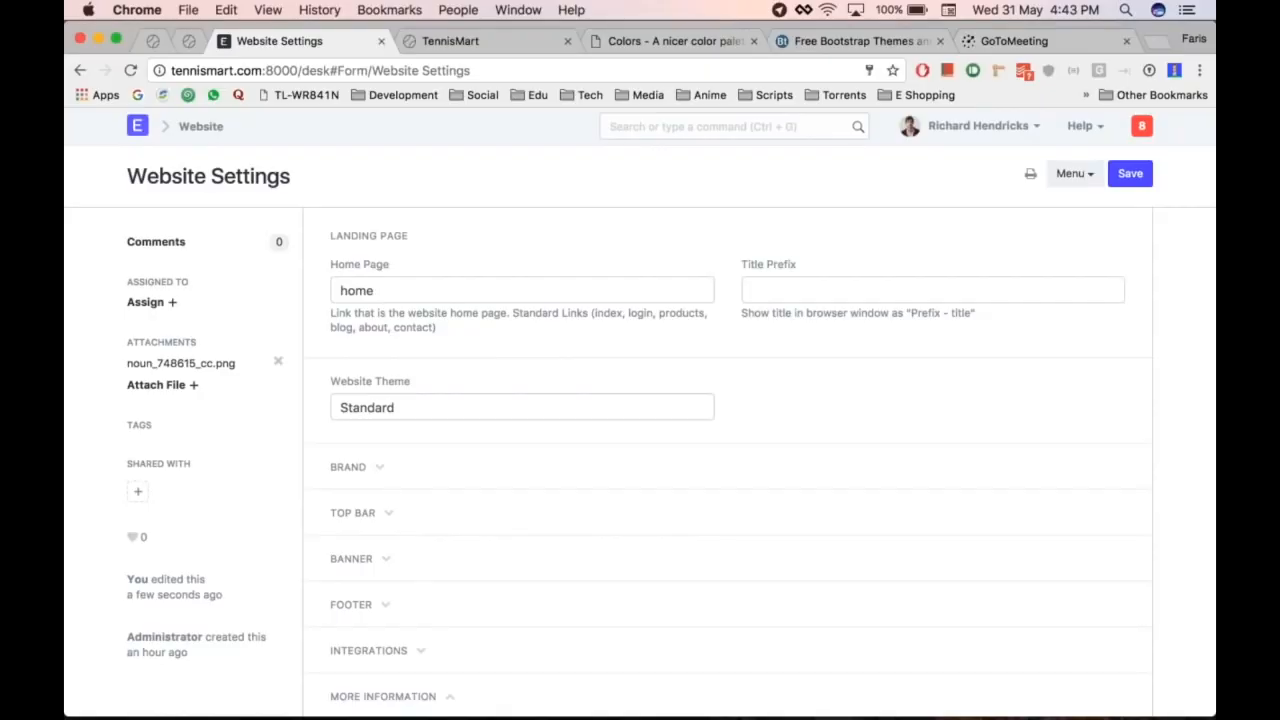
Step: Clear the Standard theme from the Website Theme field
click(550, 410)
key(alt+super+Right)
key(alt+super+Left)
key(alt+super+Left)
key(alt+super+Right)
key(alt+super+Right)
key(alt+super+Left)
key(super+a)
key(BackSpace)
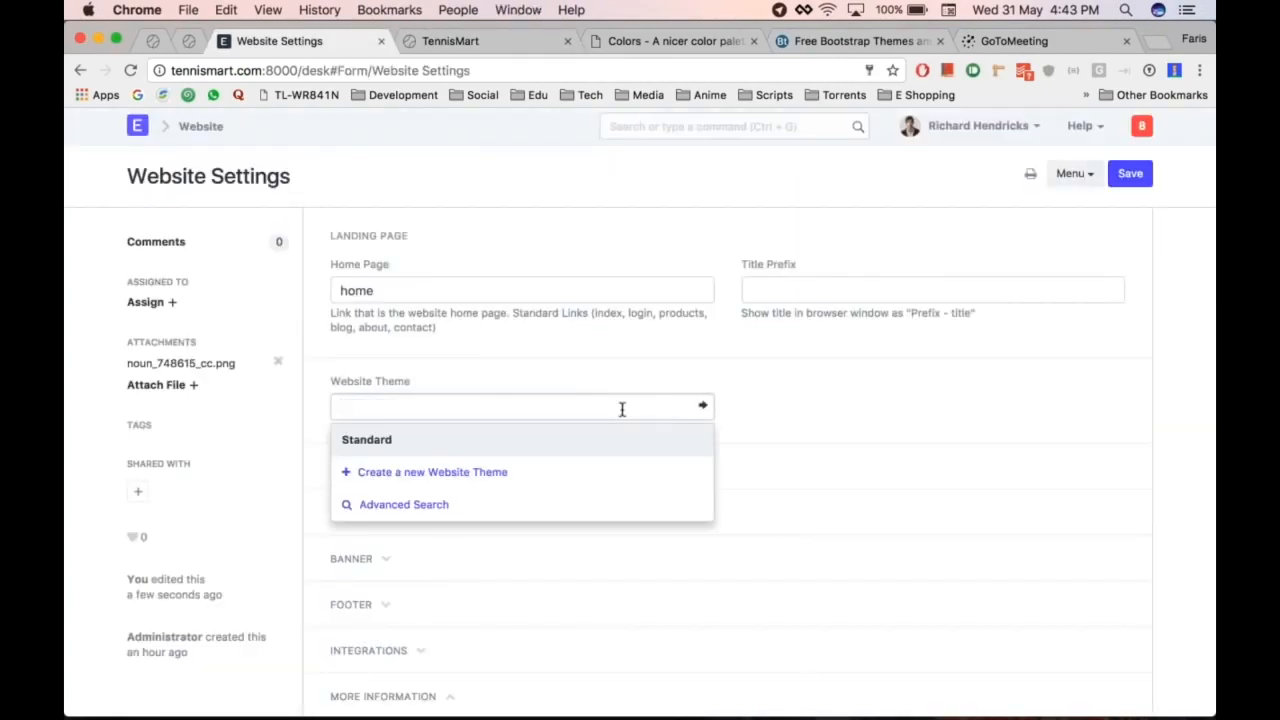
Step: Create a new website theme named 'Tennis Theme' and save it
key(Escape)
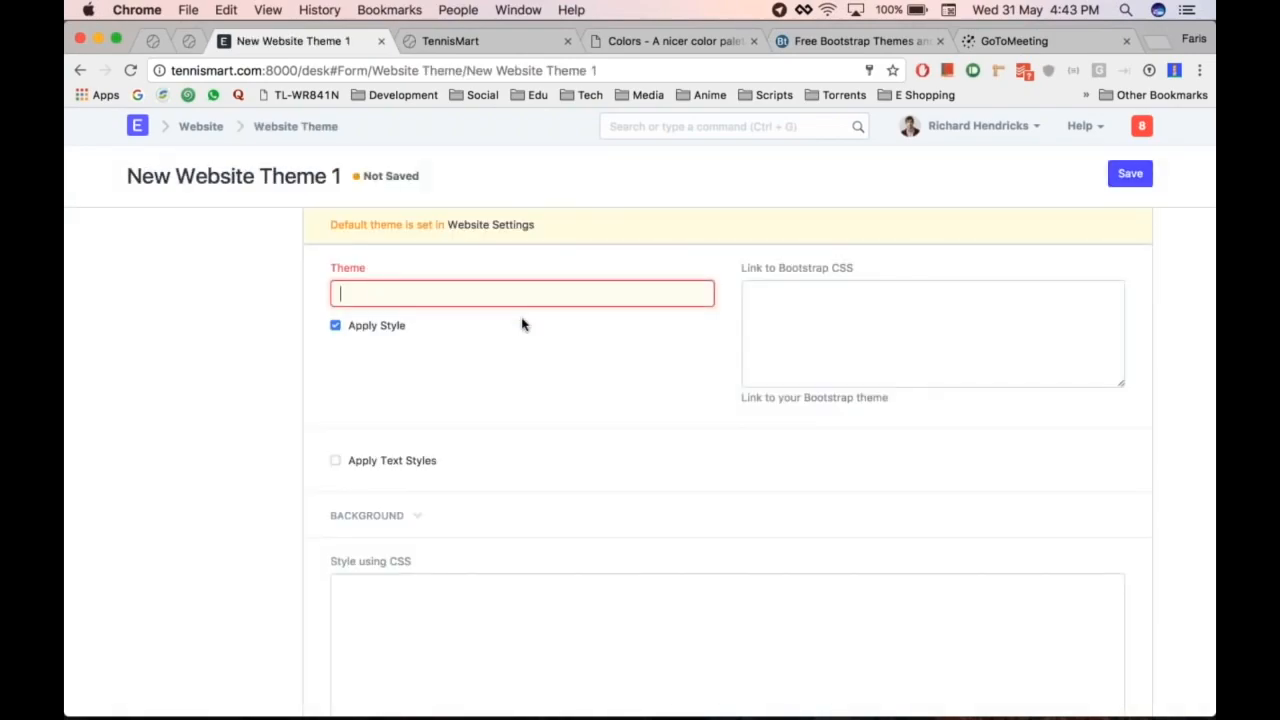
text(Tennis THeme)
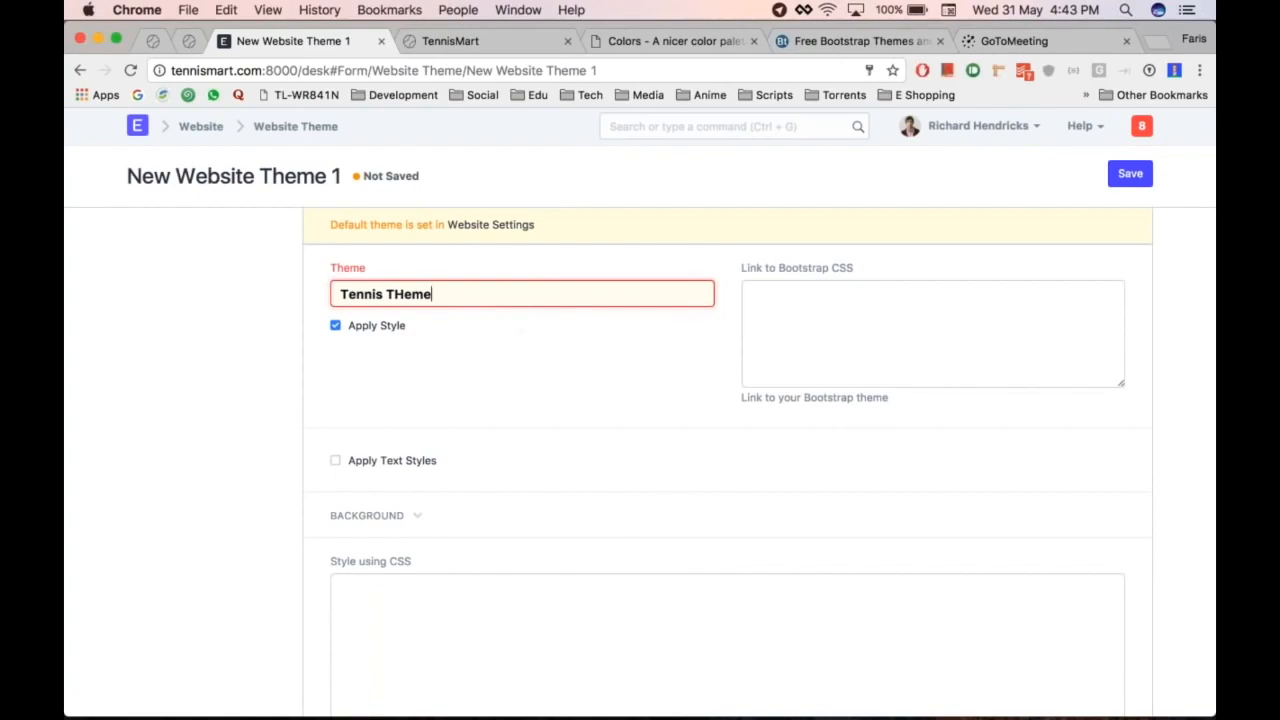
key(Left)
key(Left)
key(Left)
key(BackSpace)
text(h)
key(ctrl+s)
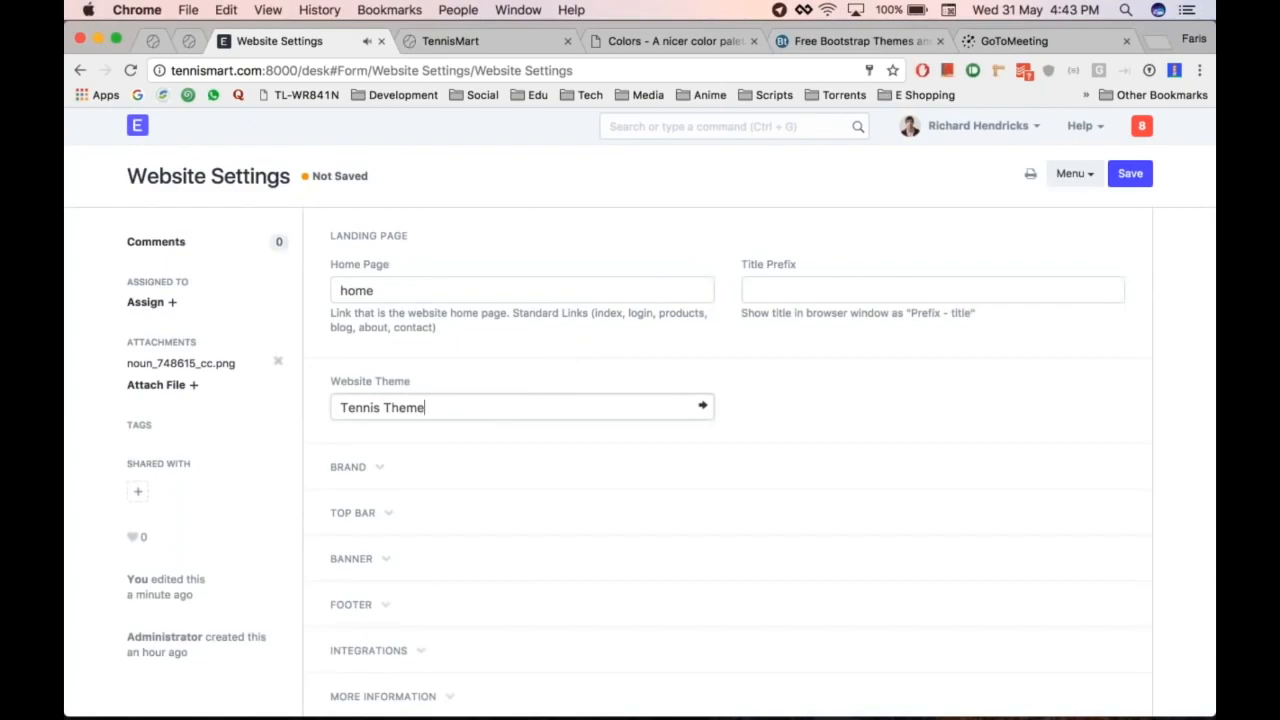
Step: Open the Tennis Theme record and enable text styles, leaving Font Size blank
click(703, 405)
scroll(469, 383, down, 2)
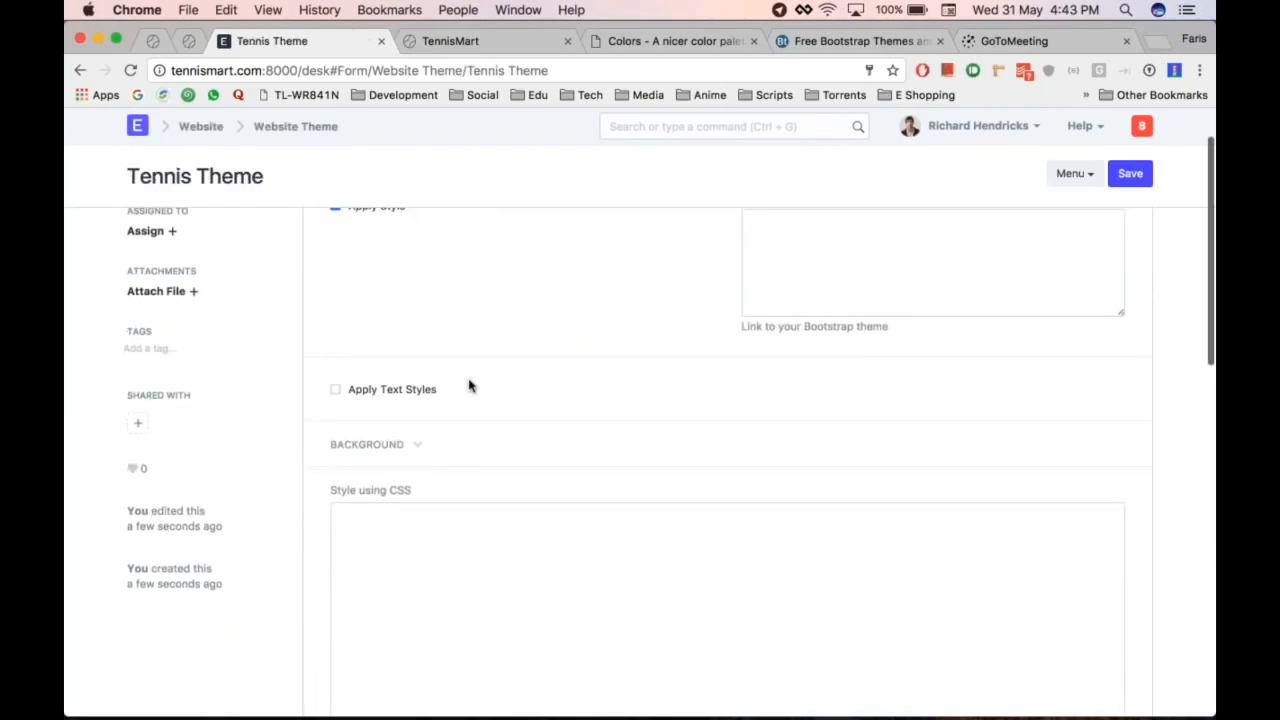
click(335, 389)
scroll(591, 377, down, 2)
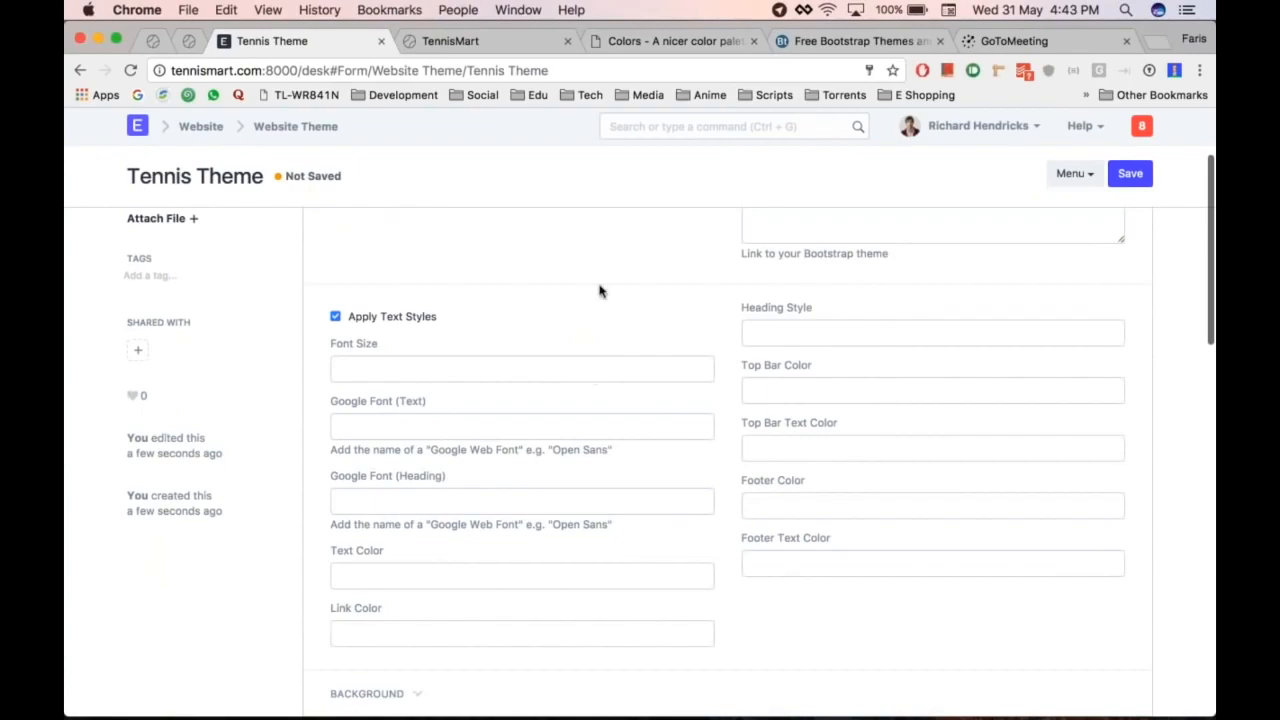
scroll(600, 292, down, 2)
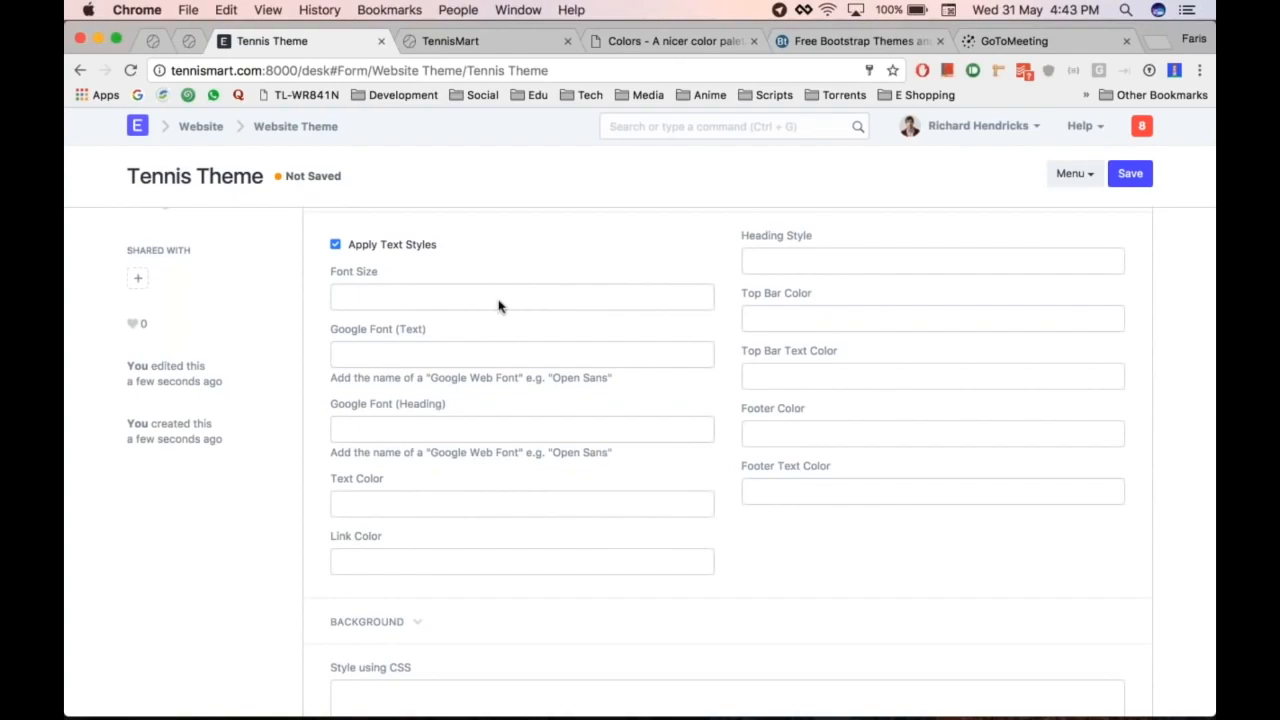
click(445, 300)
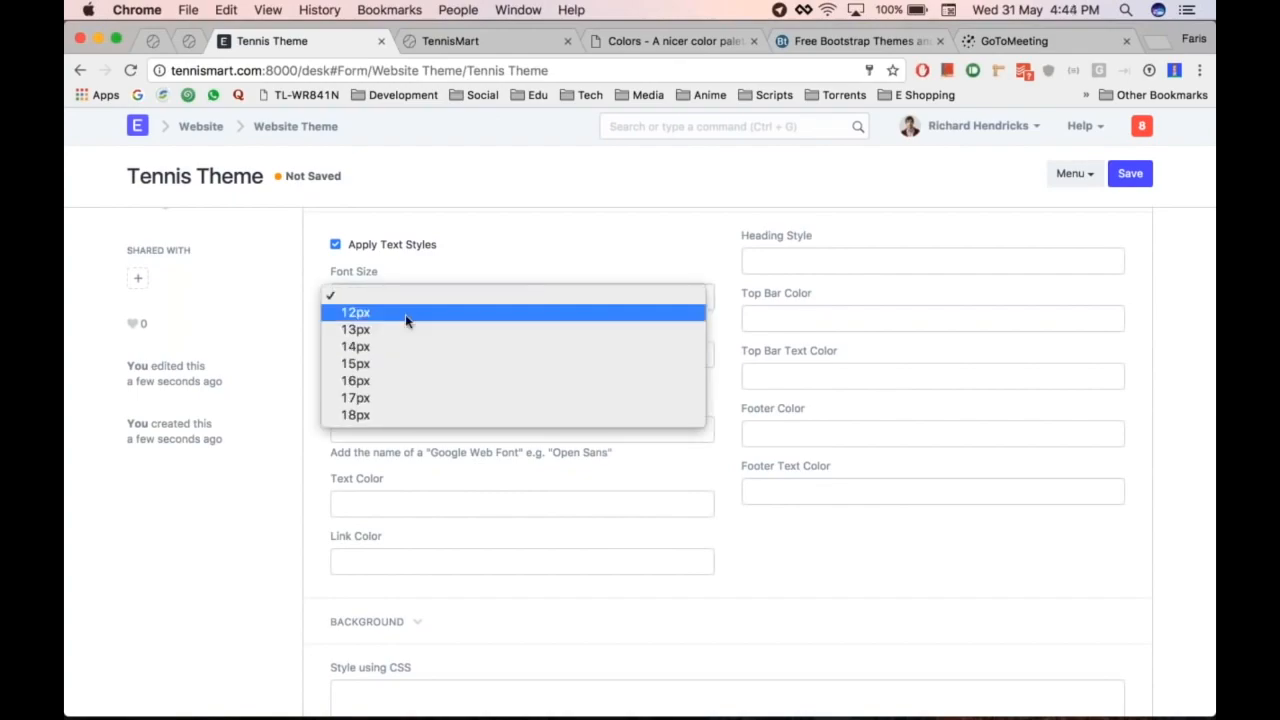
click(457, 283)
Step: Set Istok Web as both the Google Font (Text) and Google Font (Heading)
click(390, 358)
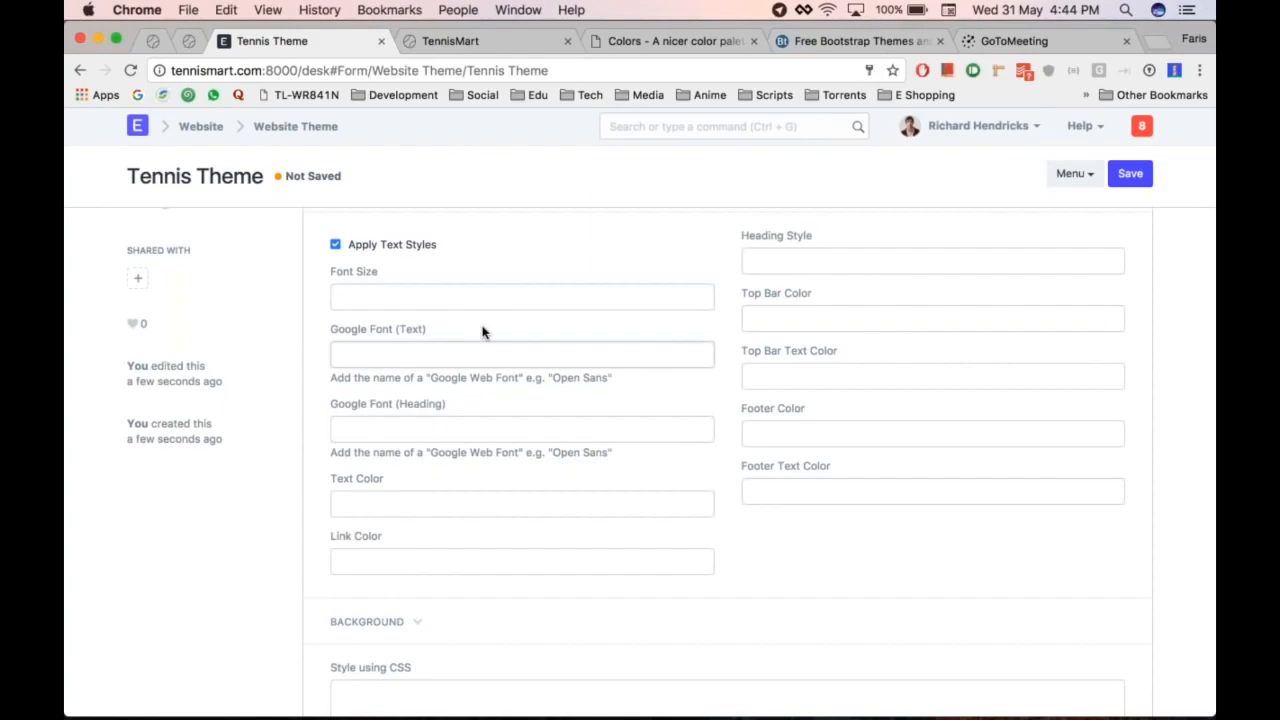
text(Istok Web)
click(400, 425)
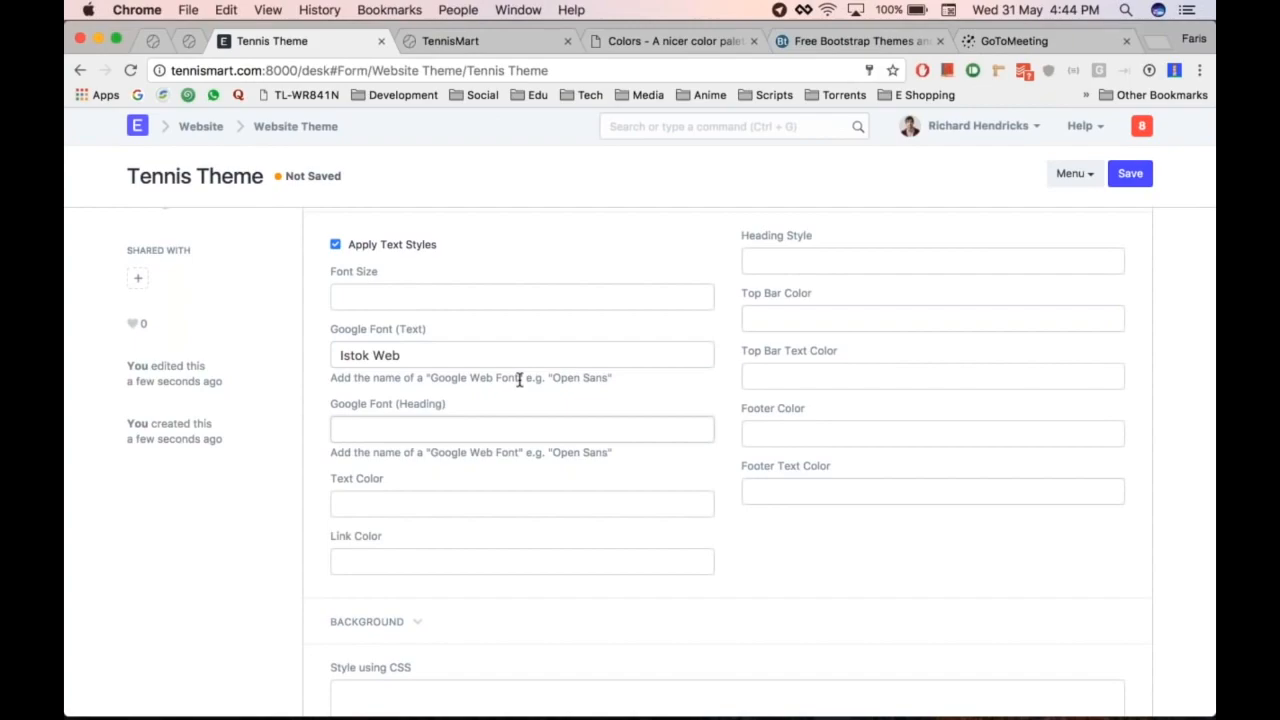
click(448, 360)
triple_click(451, 357)
click(458, 357)
text(Web)
click(508, 463)
key(super+s)
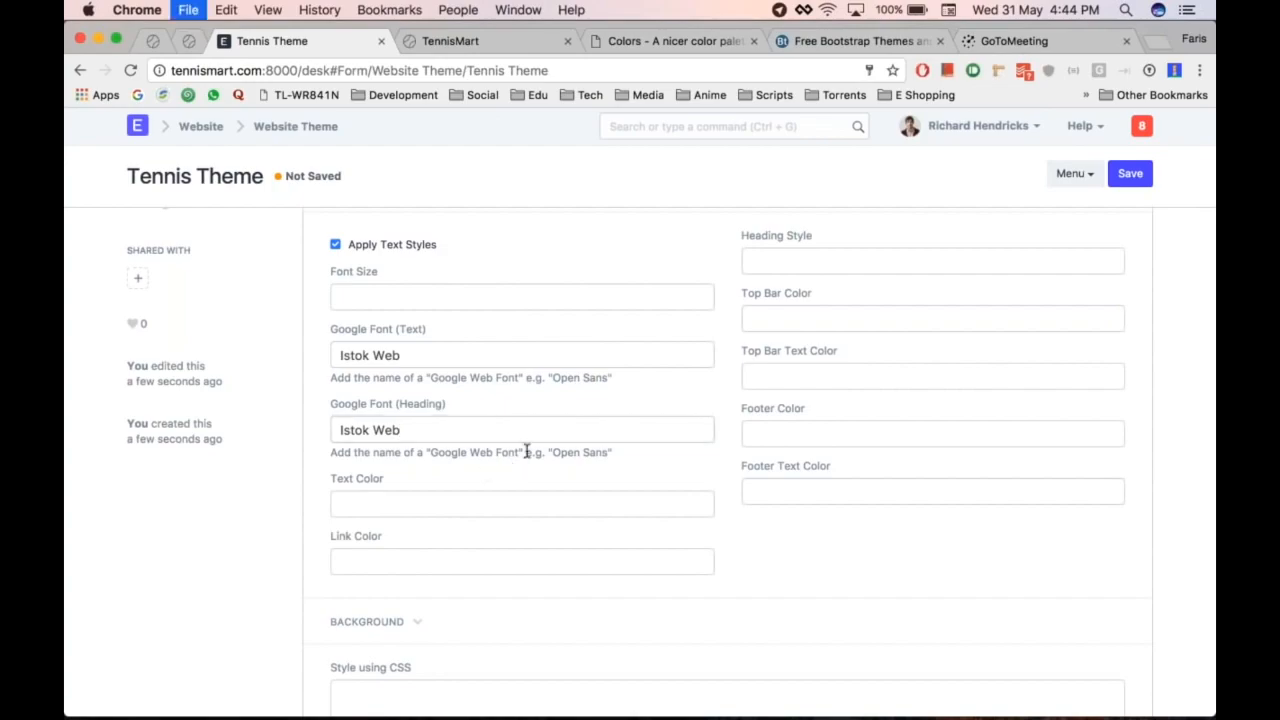
Step: Open the Google Fonts directory from a 'google web' search and close the search tab
key(super+t)
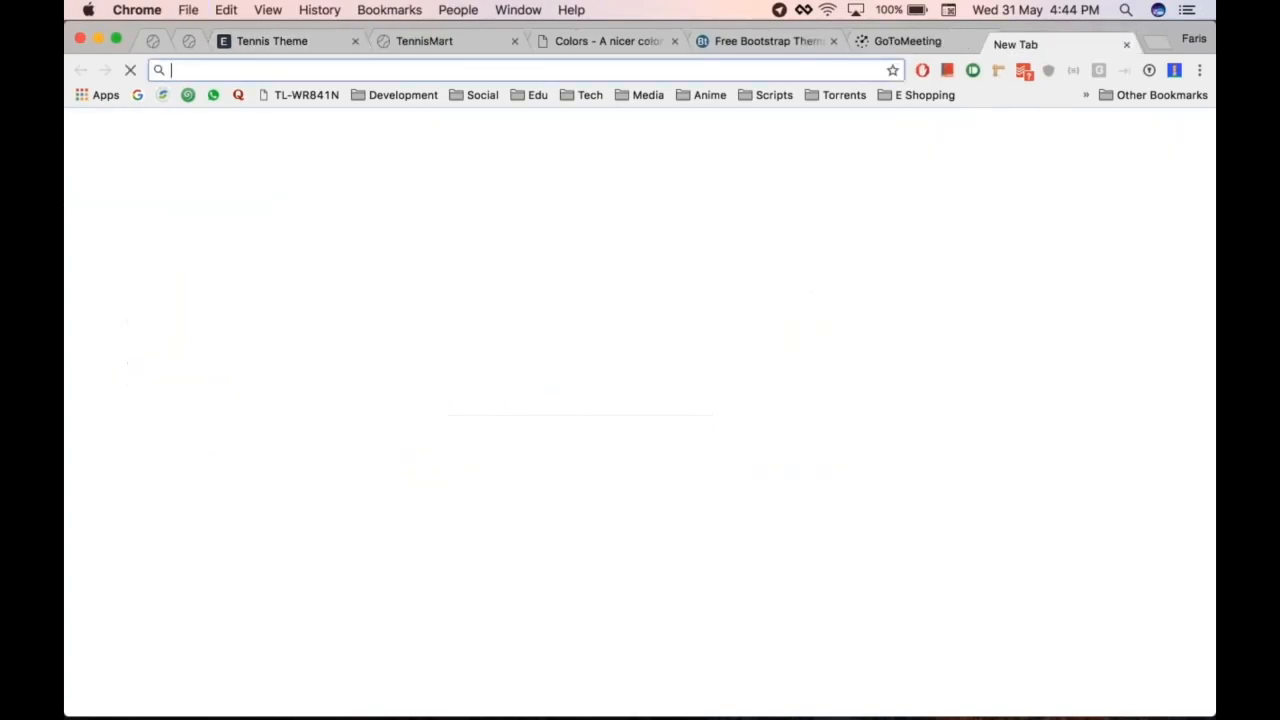
text(f)
key(BackSpace)
key(BackSpace)
text(goo)
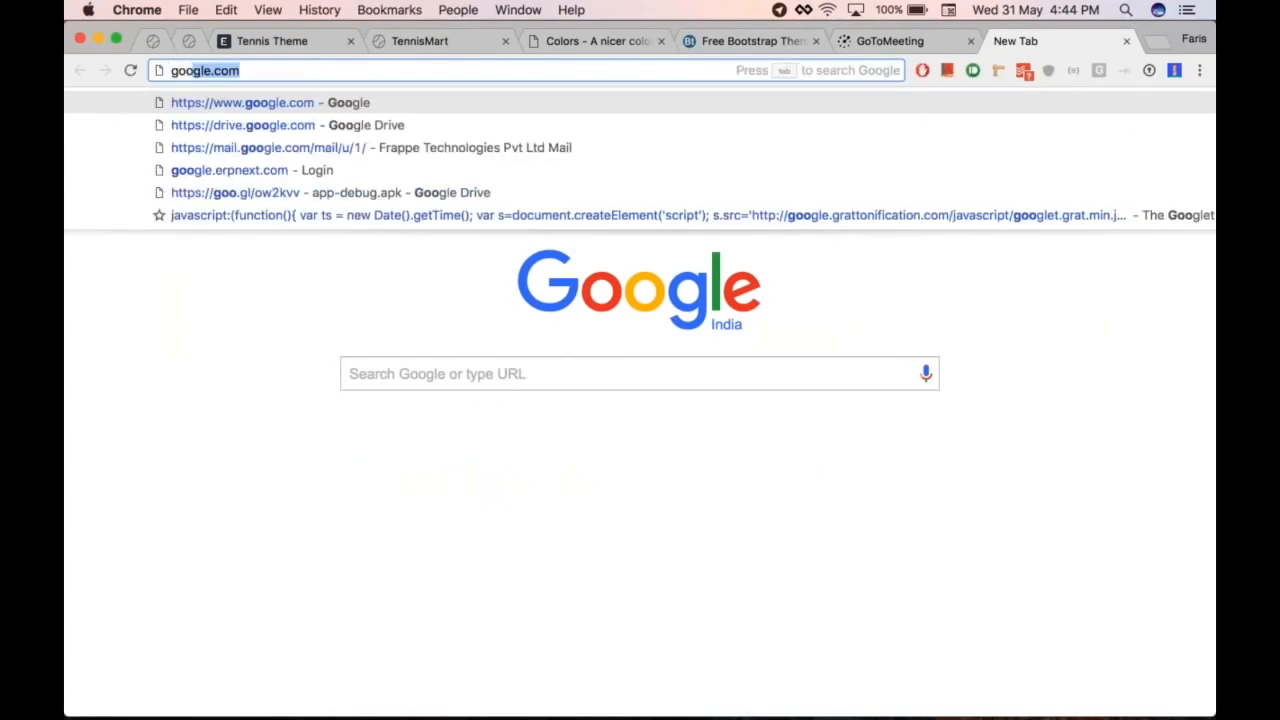
text(gle web)
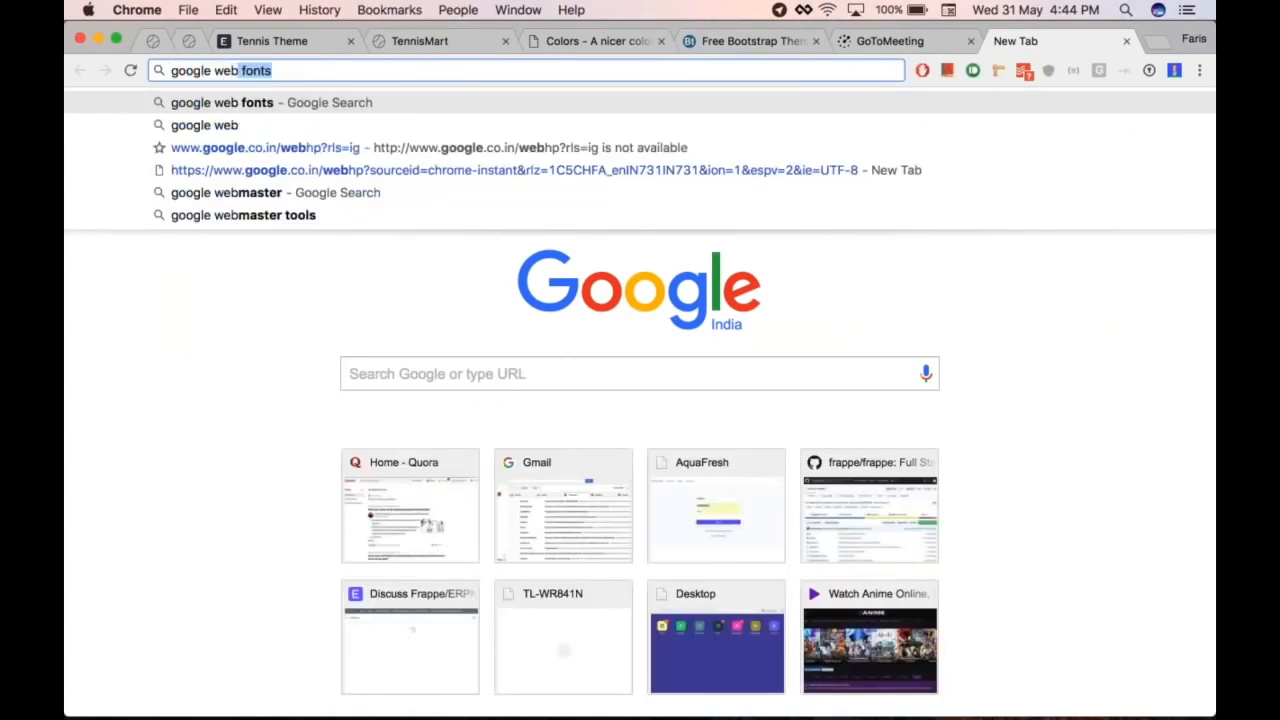
key(Return)
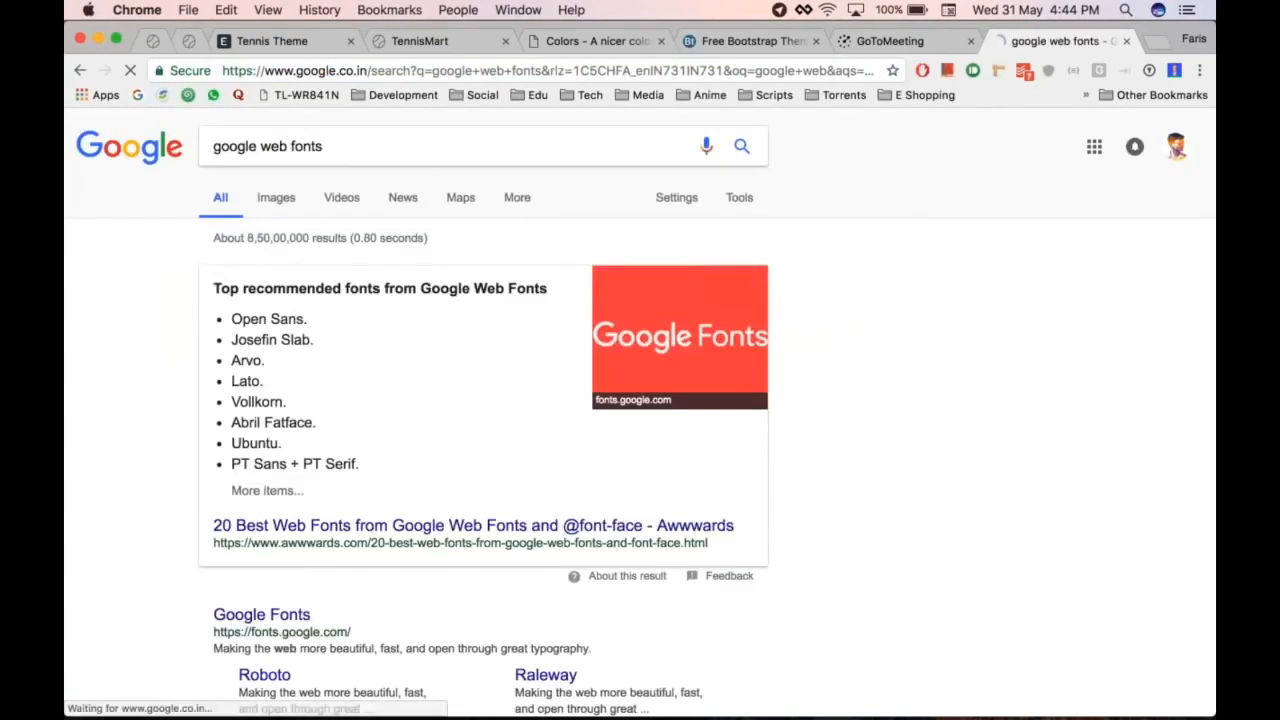
scroll(400, 495, down, 1)
click(261, 582)
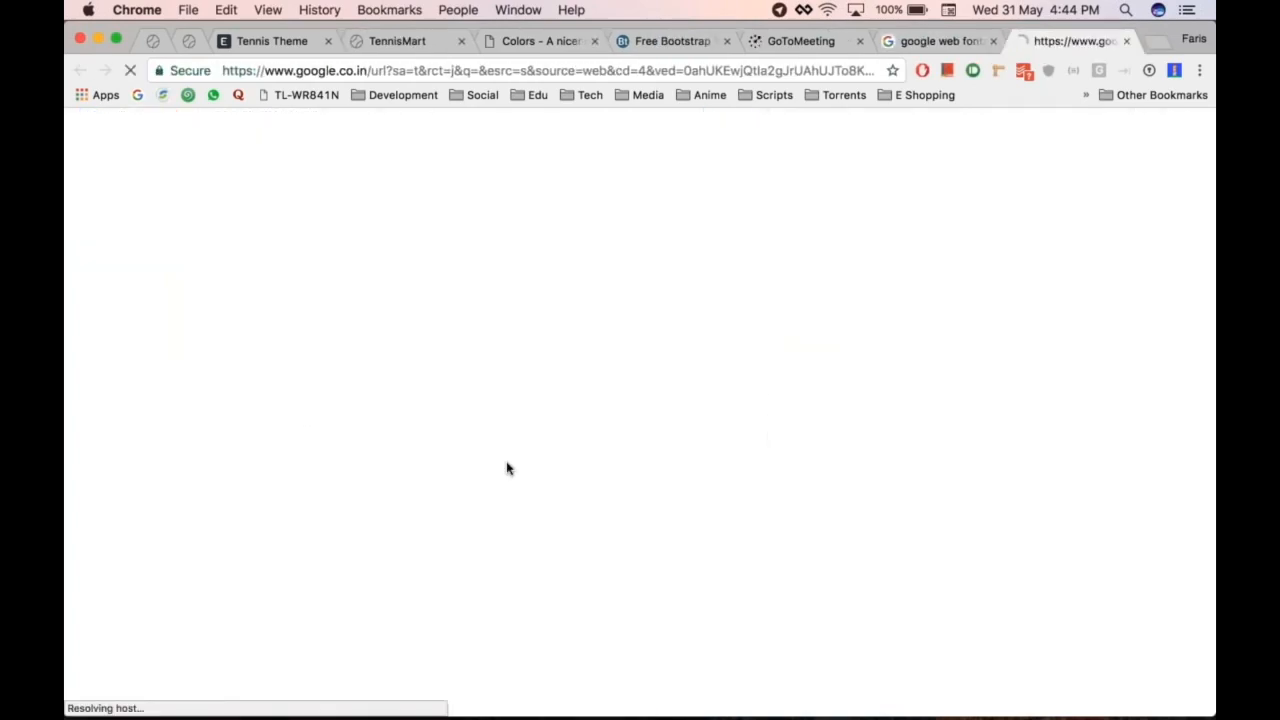
key(ctrl+shift+Tab)
key(super+w)
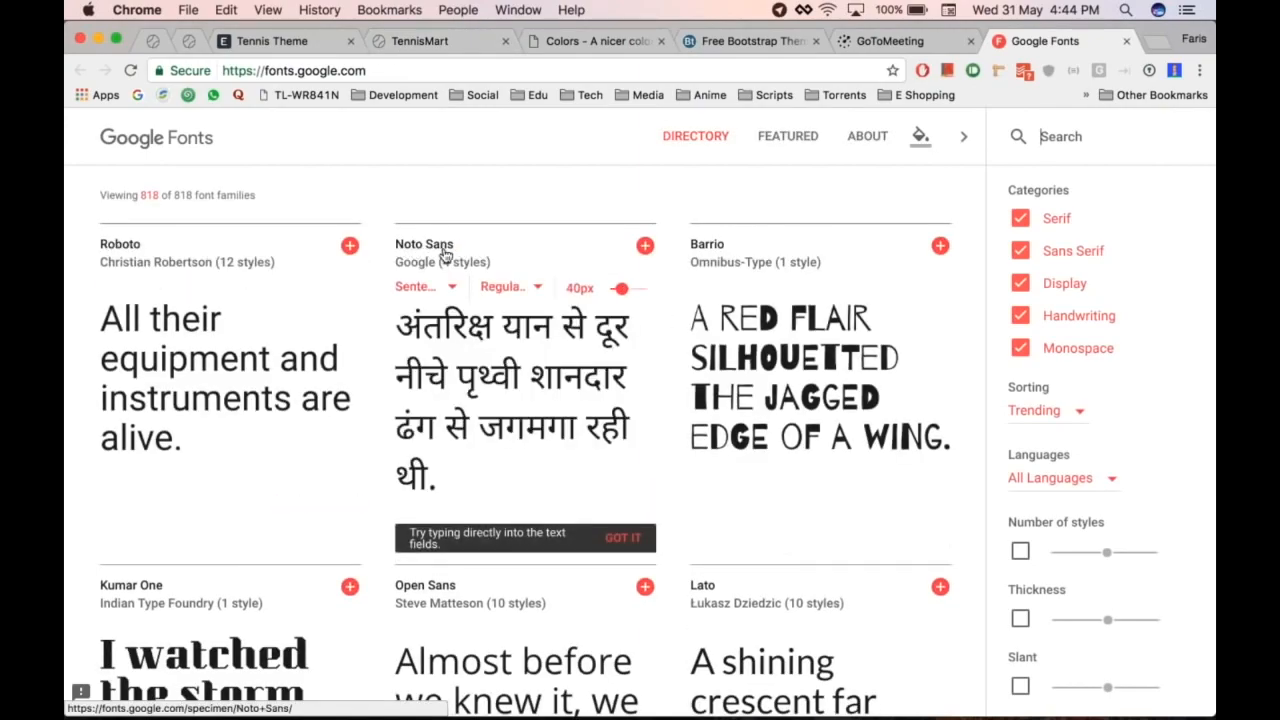
key(super+alt+Left)
key(super+alt+Left)
key(super+alt+Left)
key(super+alt+Left)
key(super+alt+Left)
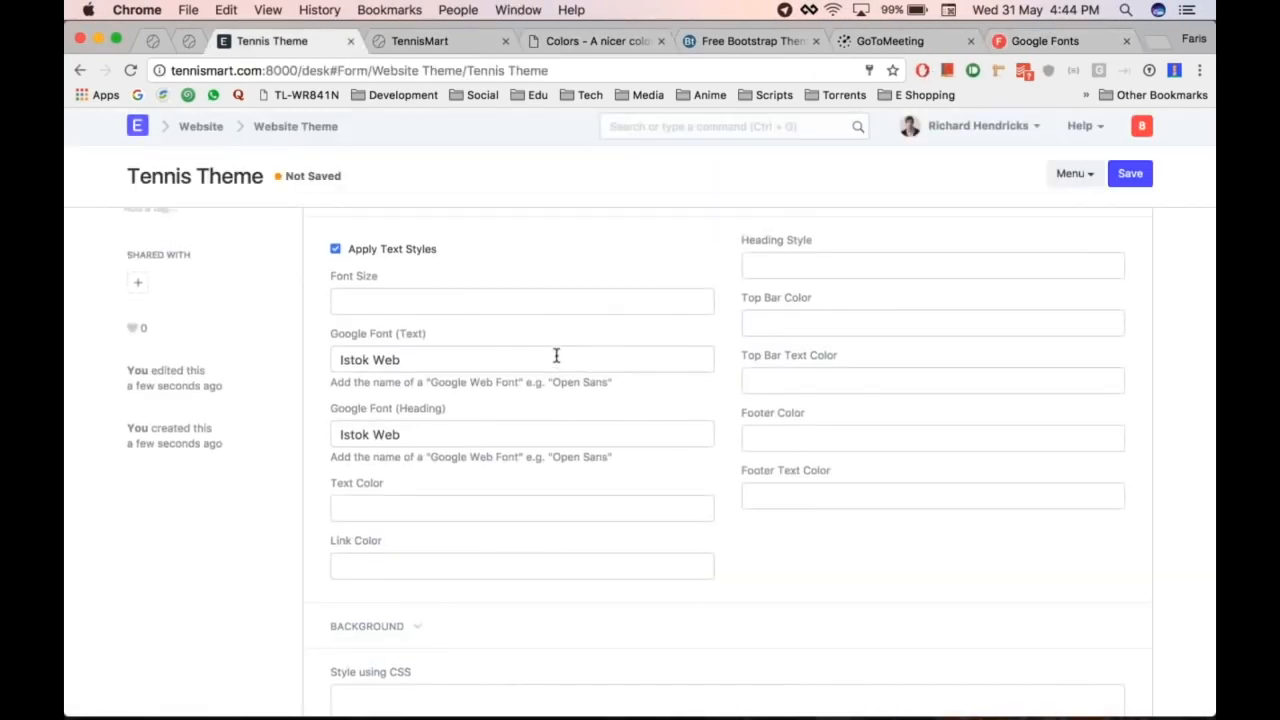
Step: Save the Tennis Theme and reload the TennisMart site to check it
scroll(449, 380, up, 1)
scroll(449, 380, down, 1)
scroll(486, 463, down, 2)
scroll(640, 440, up, 1)
key(super+s)
scroll(578, 387, up, 3)
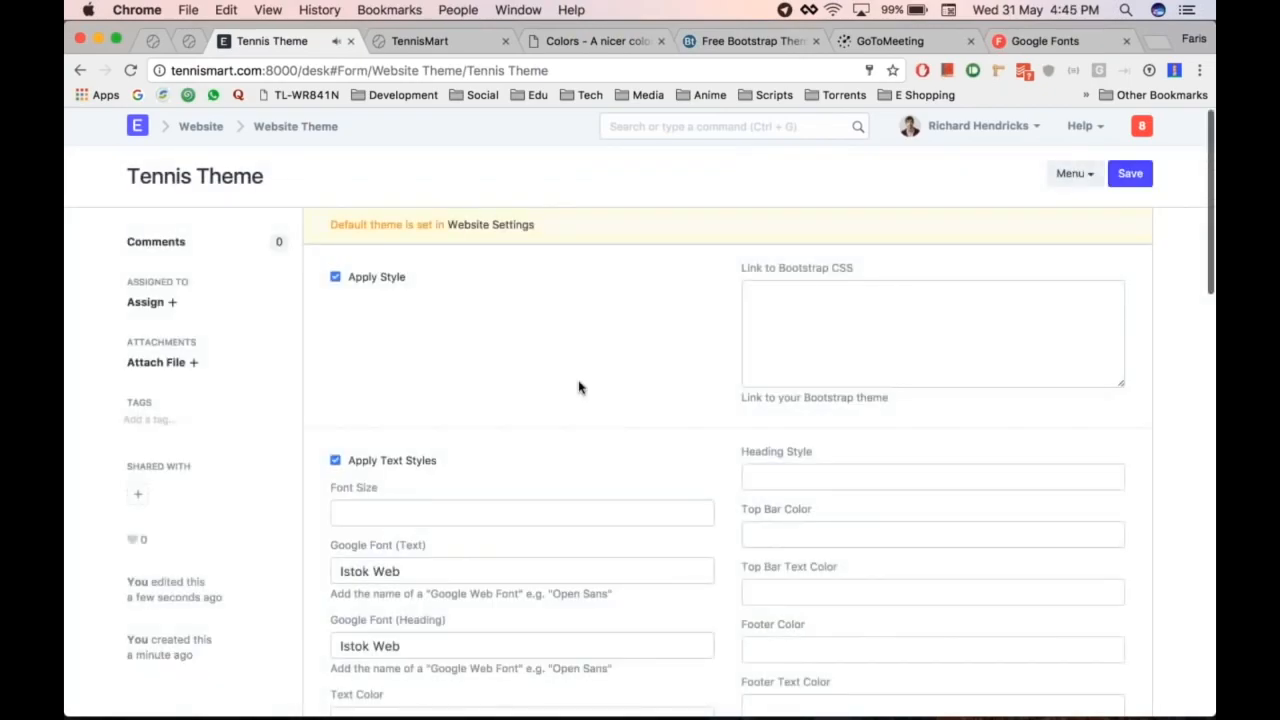
key(super+alt+Right)
key(super+r)
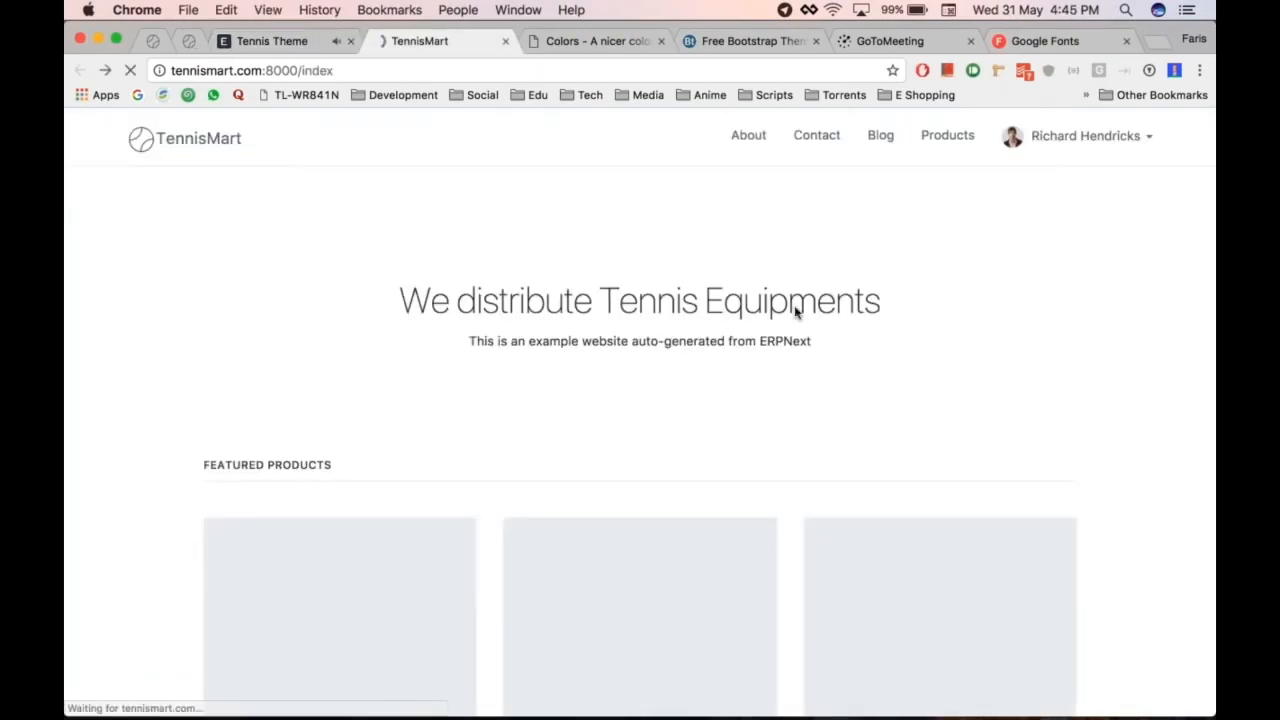
key(super+r)
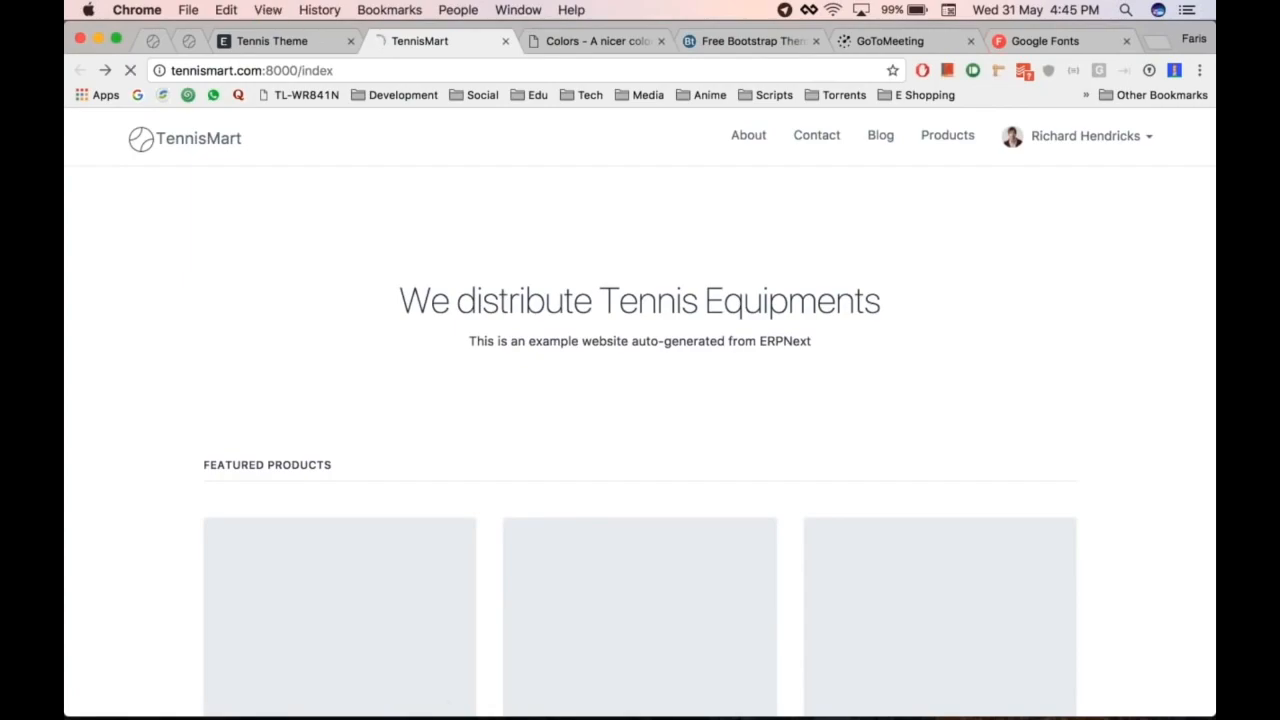
key(super+alt+Left)
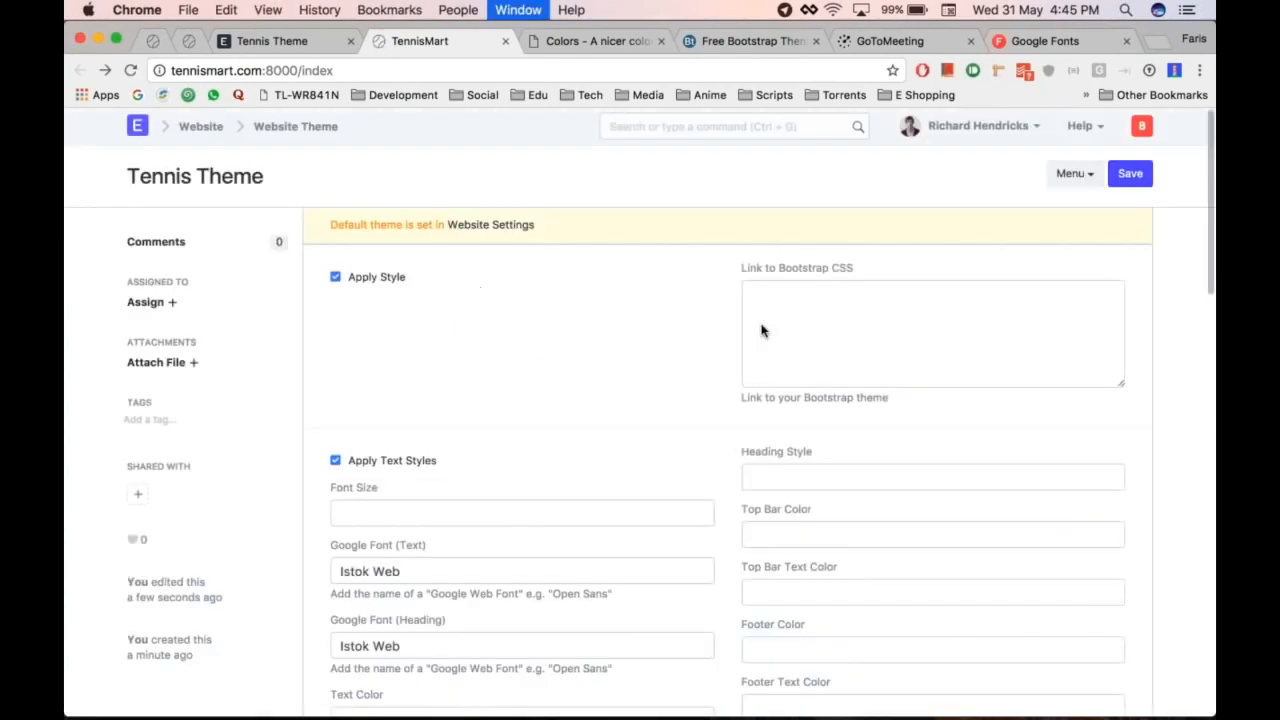
Step: Save Website Settings with Tennis Theme as the website theme and reload TennisMart
scroll(670, 420, down, 3)
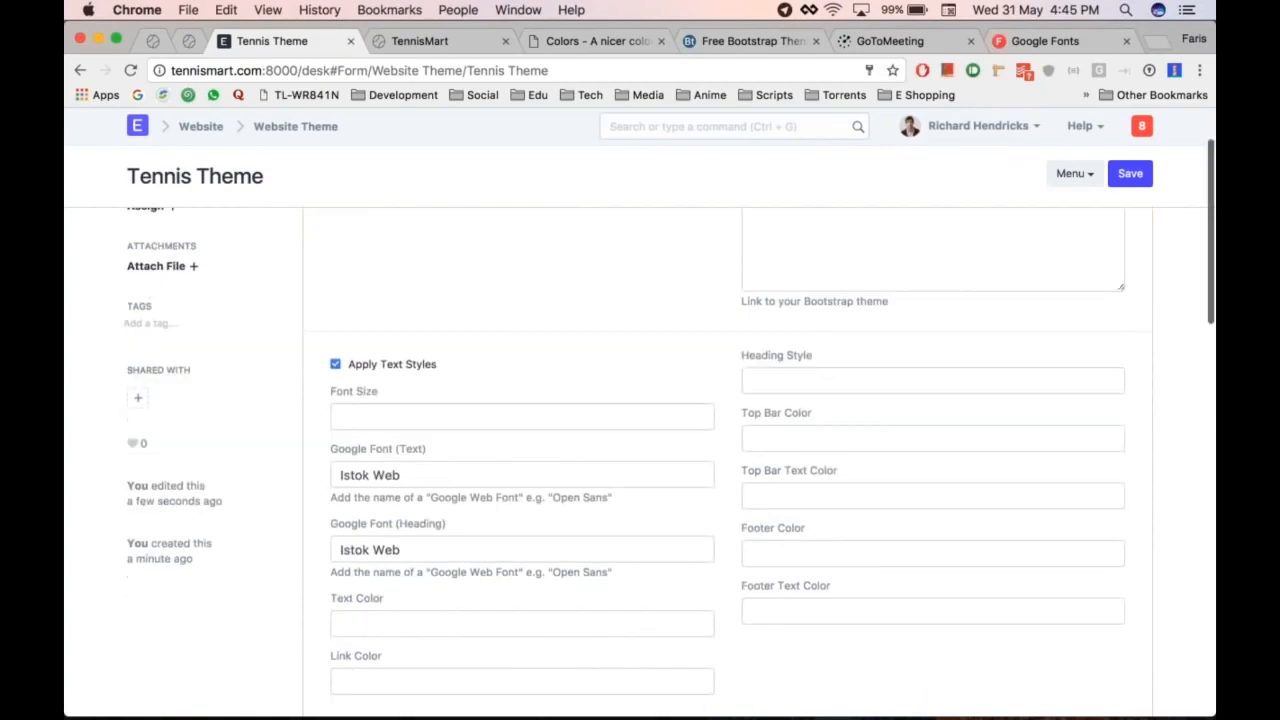
scroll(630, 357, up, 3)
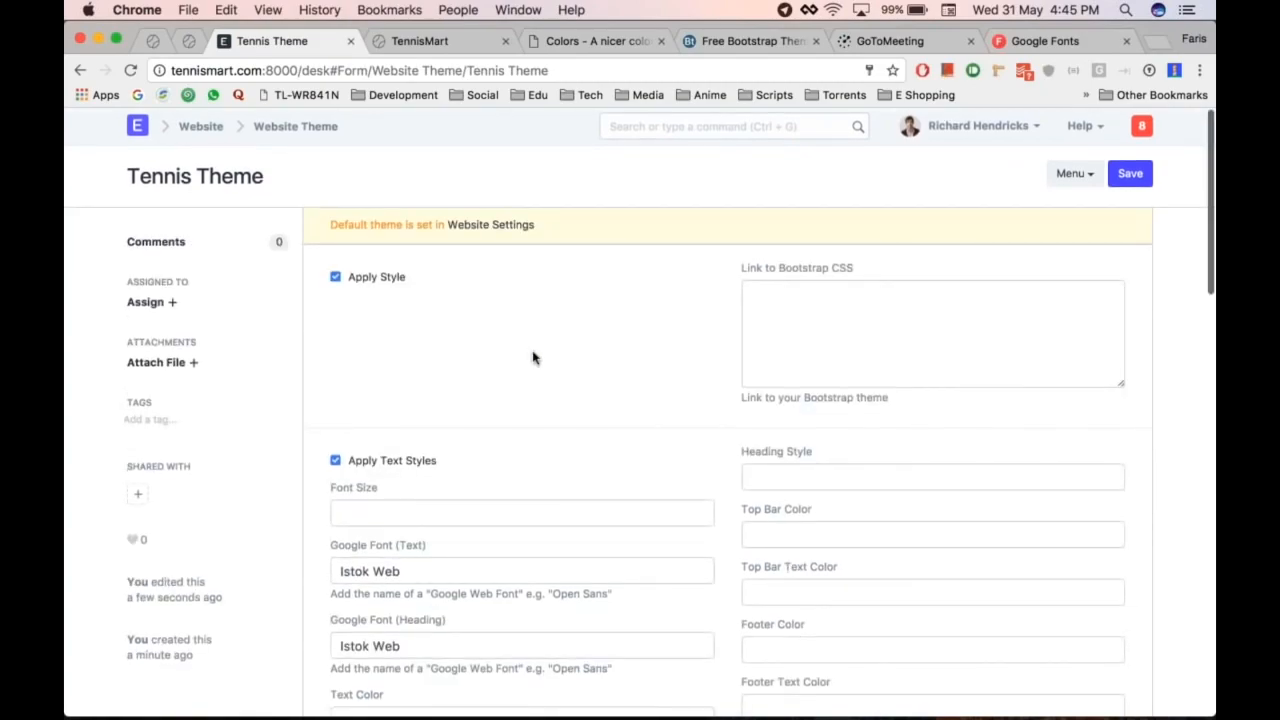
click(480, 225)
key(ctrl+s)
key(ctrl+Tab)
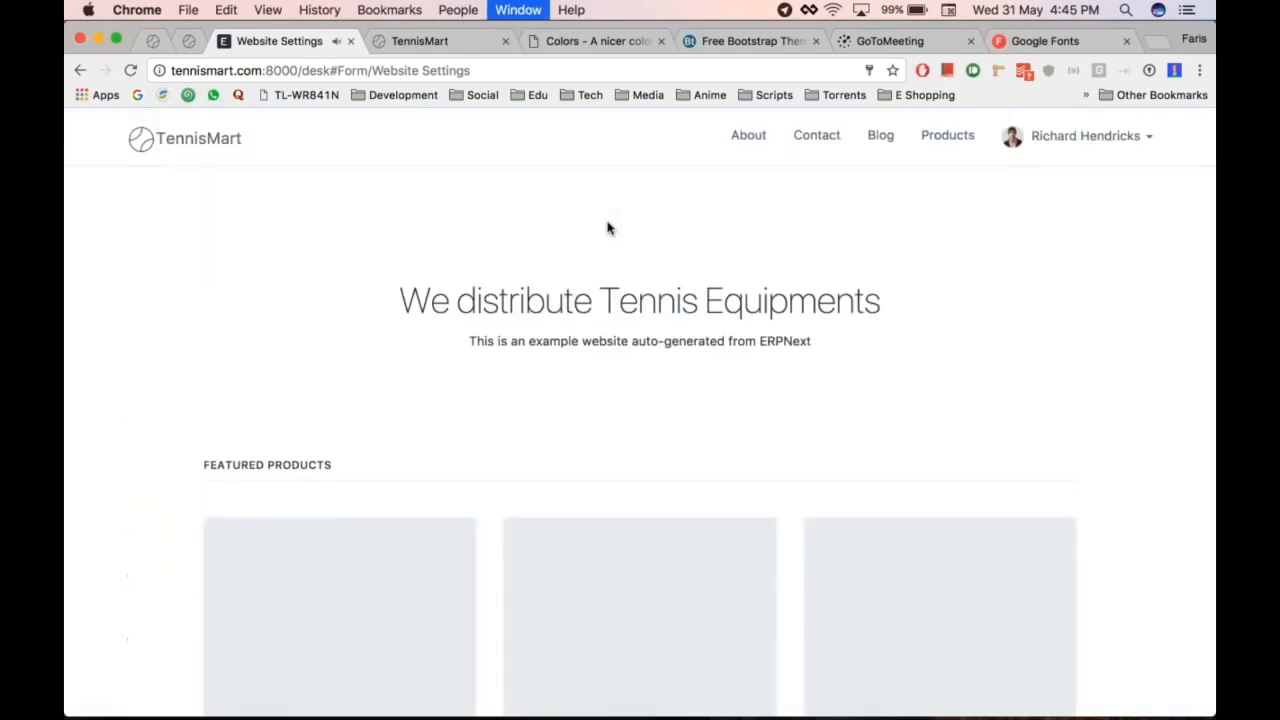
key(super+r)
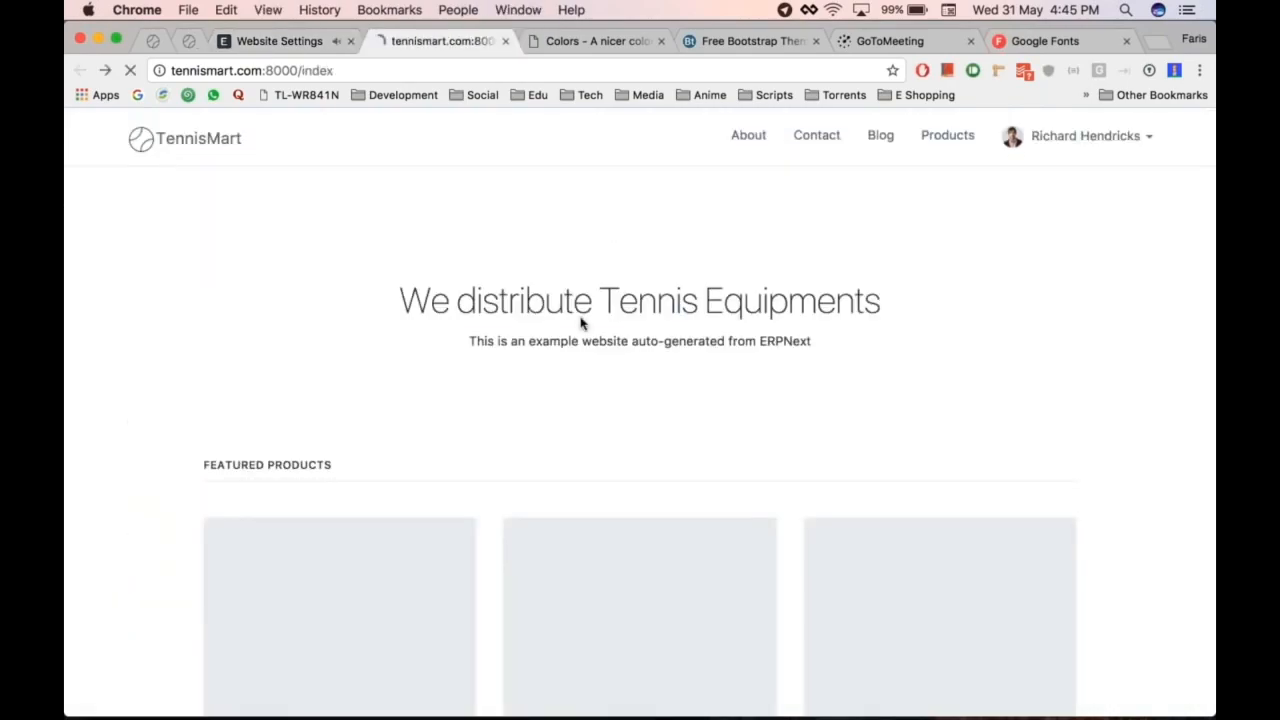
scroll(640, 412, down, 5)
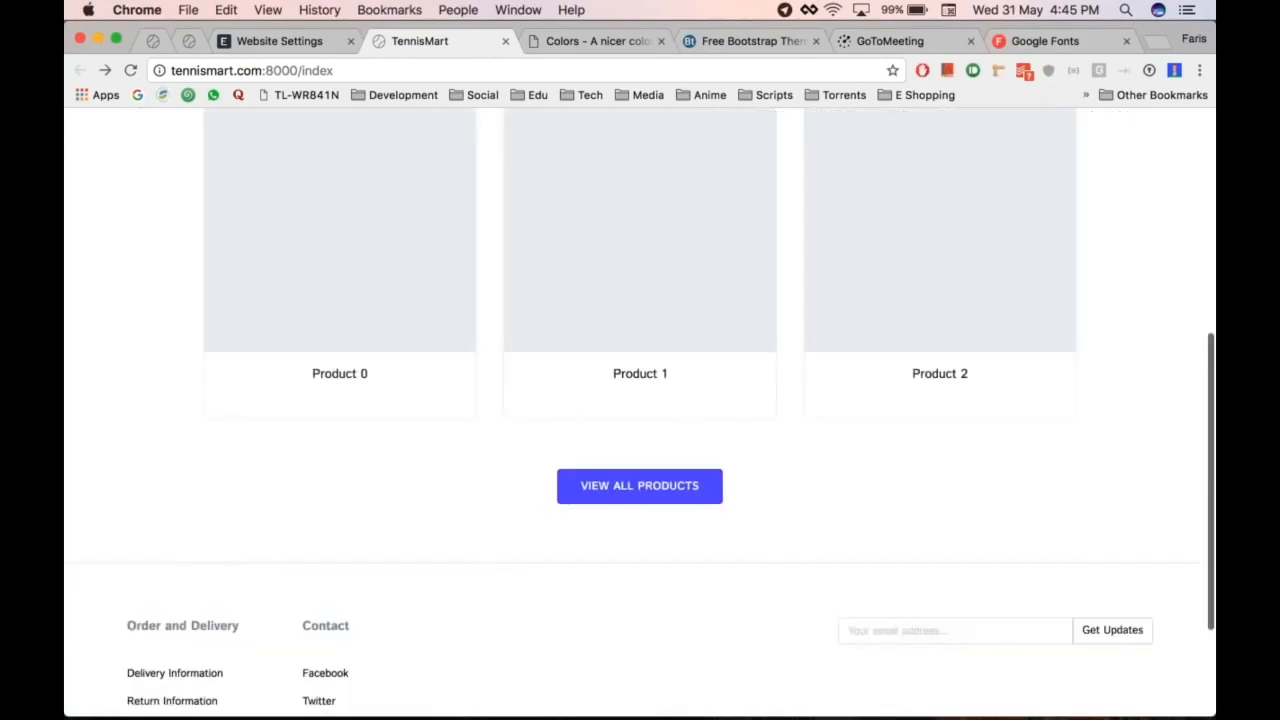
scroll(640, 412, up, 6)
scroll(814, 463, down, 5)
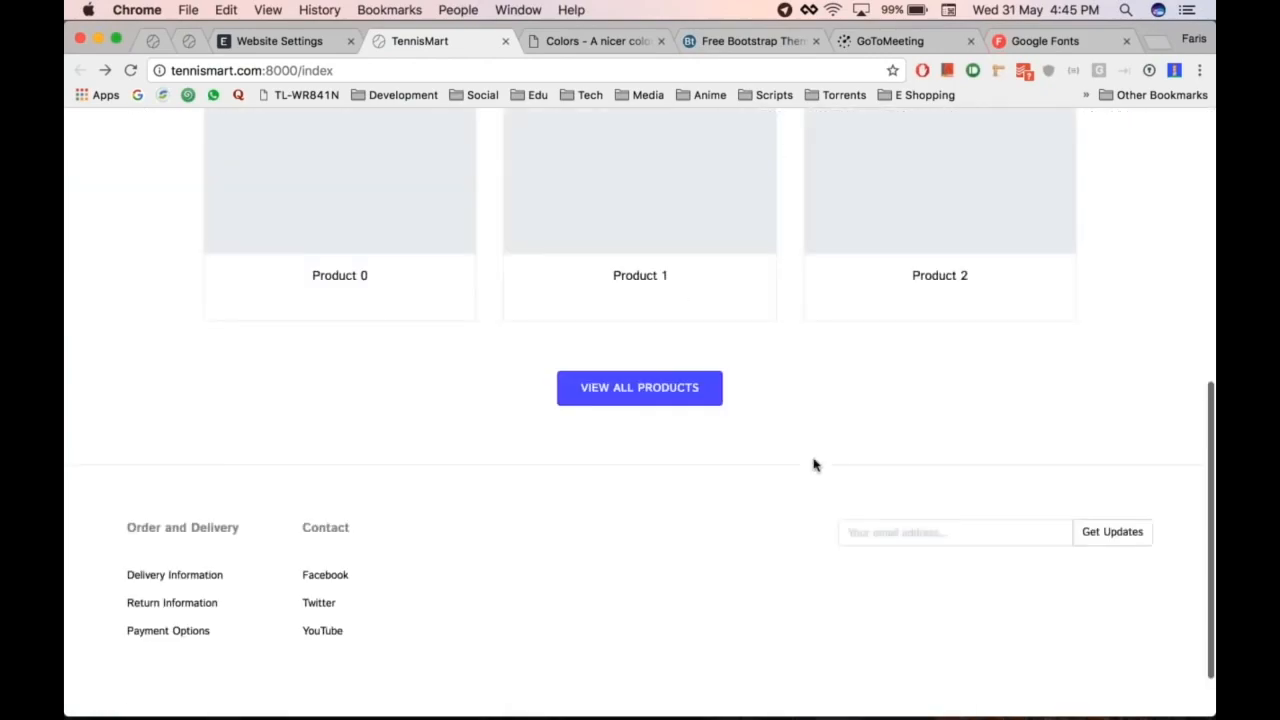
scroll(814, 463, up, 6)
Step: Reopen the Tennis Theme record from the Website Settings theme field
key(super+alt+Left)
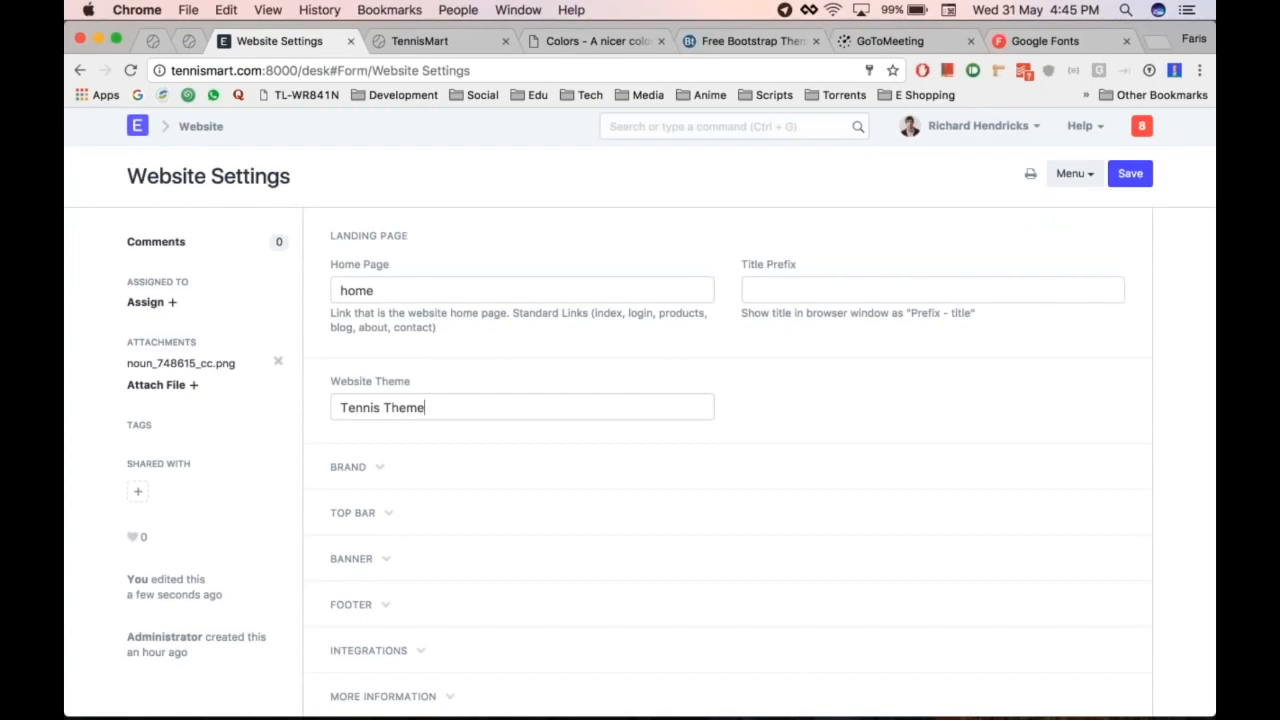
click(708, 407)
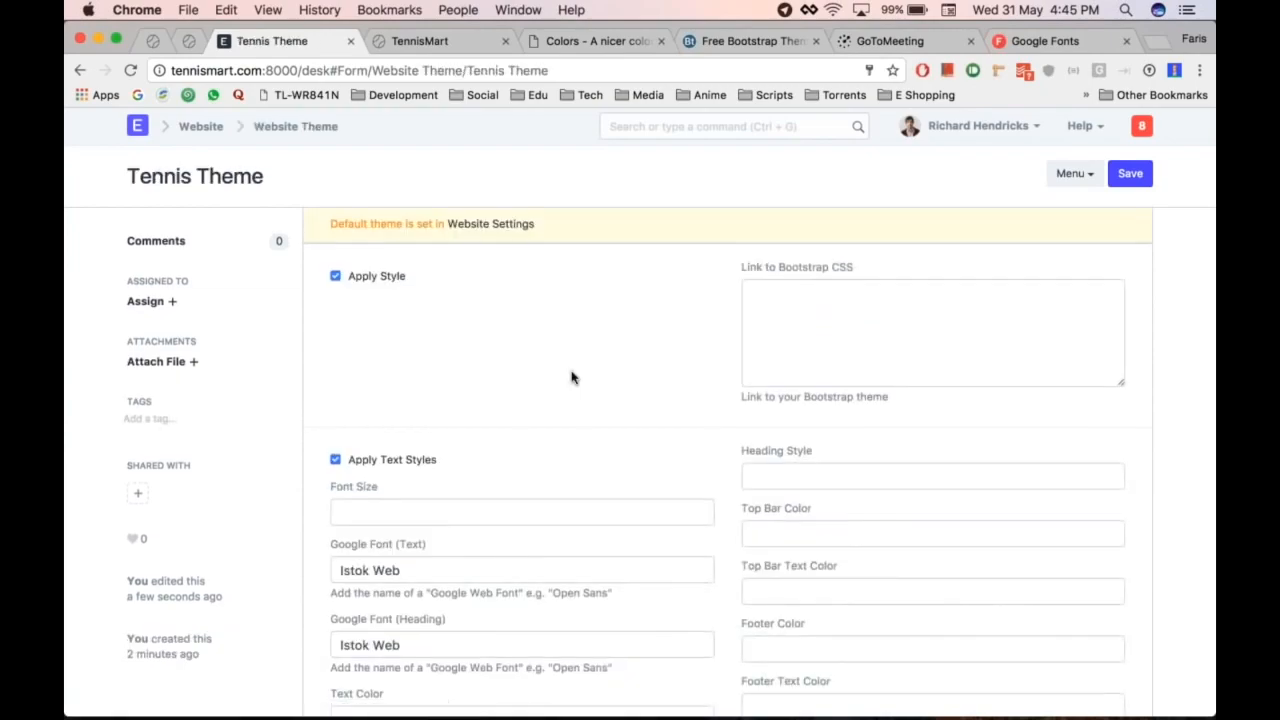
scroll(571, 377, down, 3)
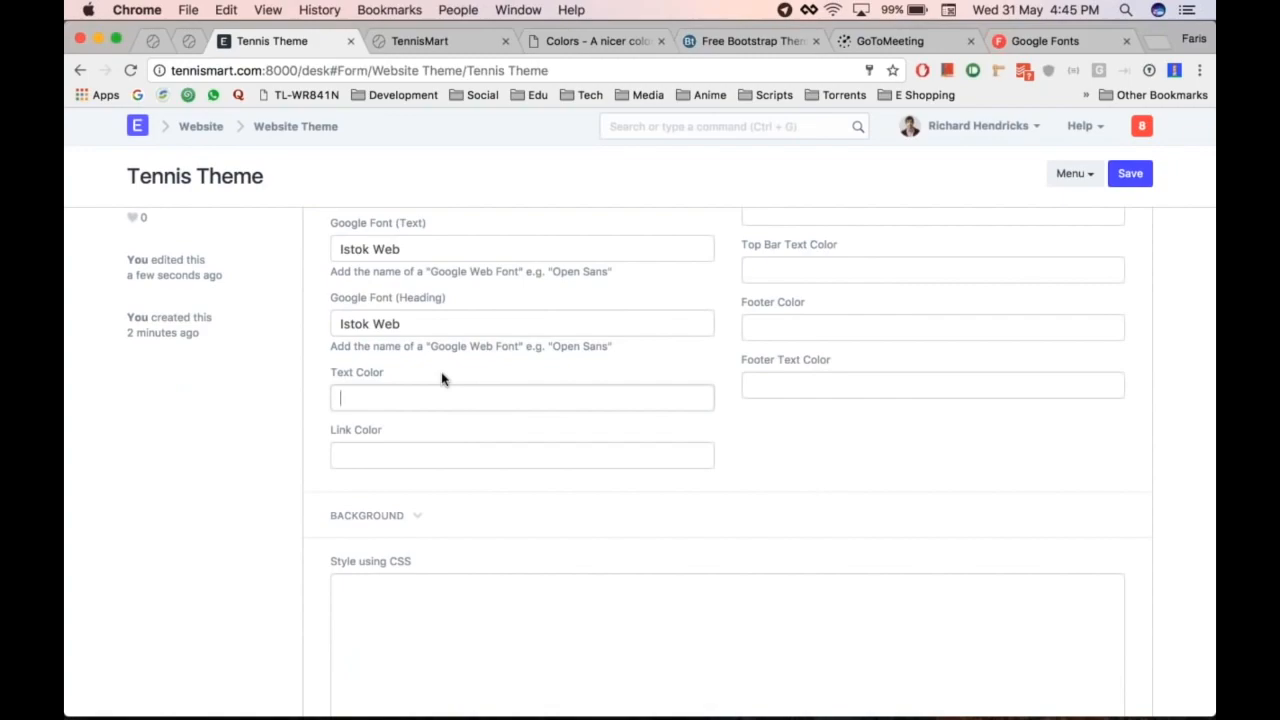
Step: Set the Tennis Theme's Text Color to #444 and save it
key(Tab)
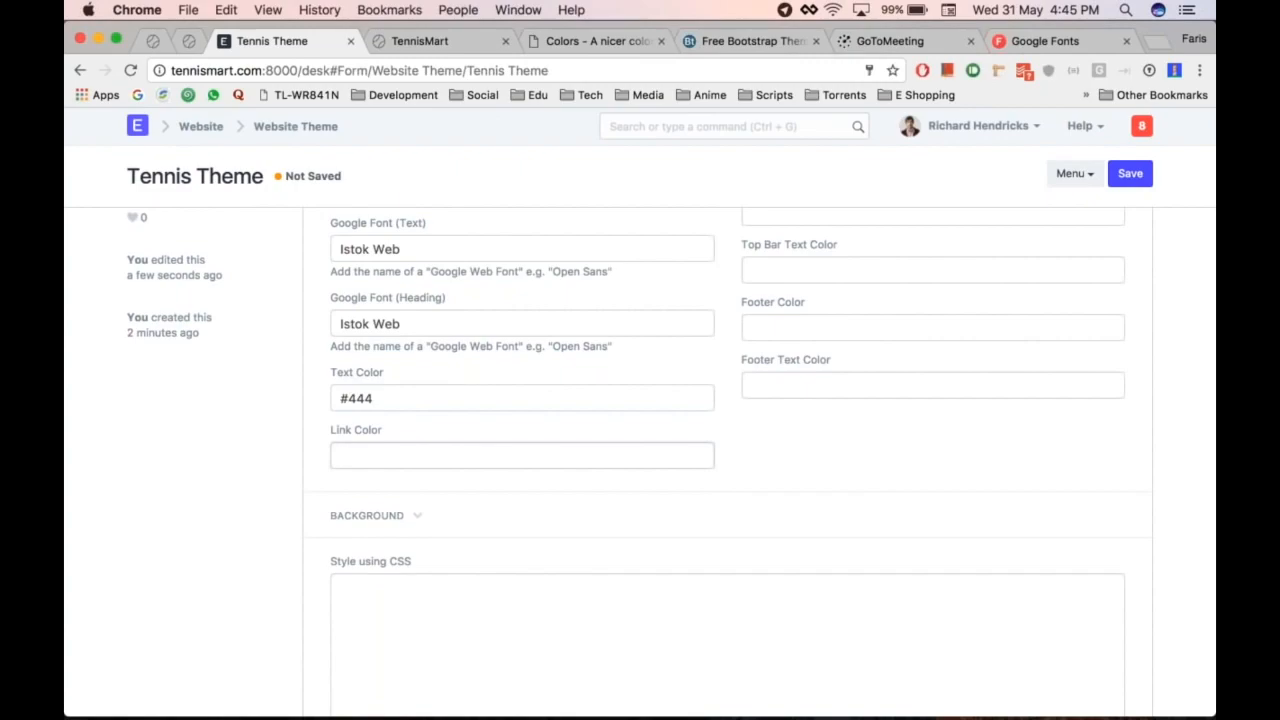
key(ctrl+s)
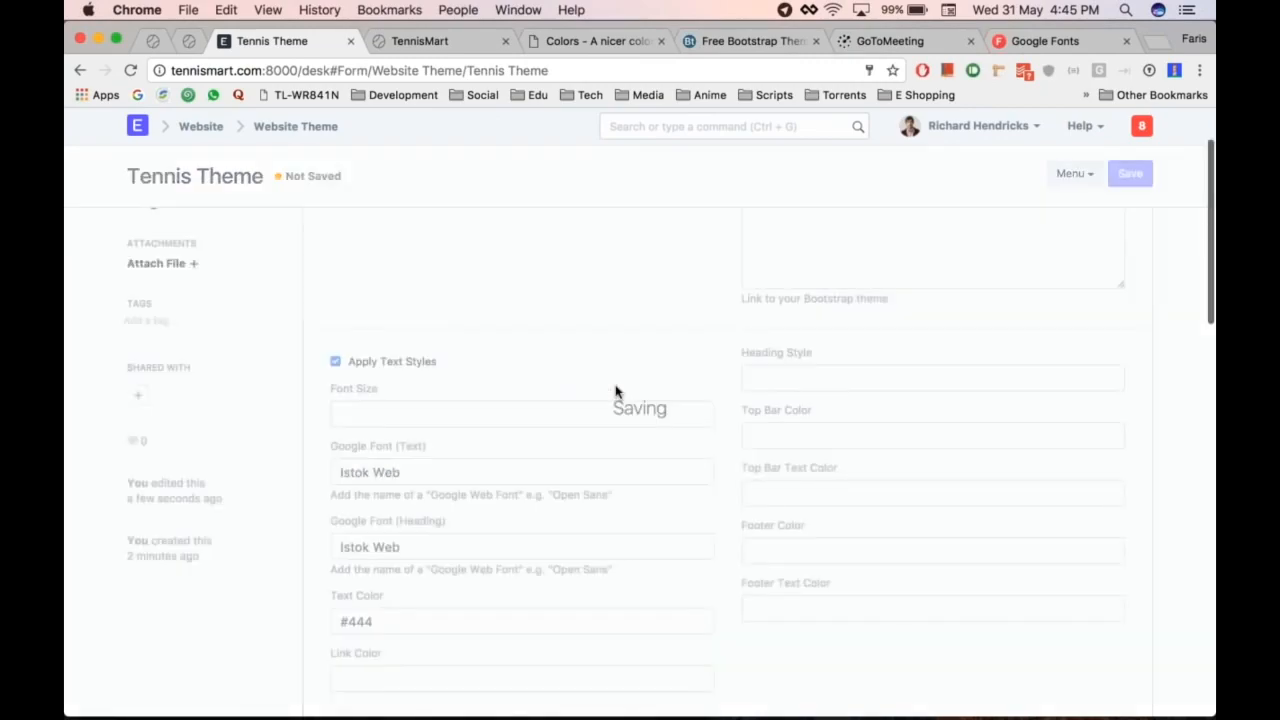
scroll(614, 391, down, 5)
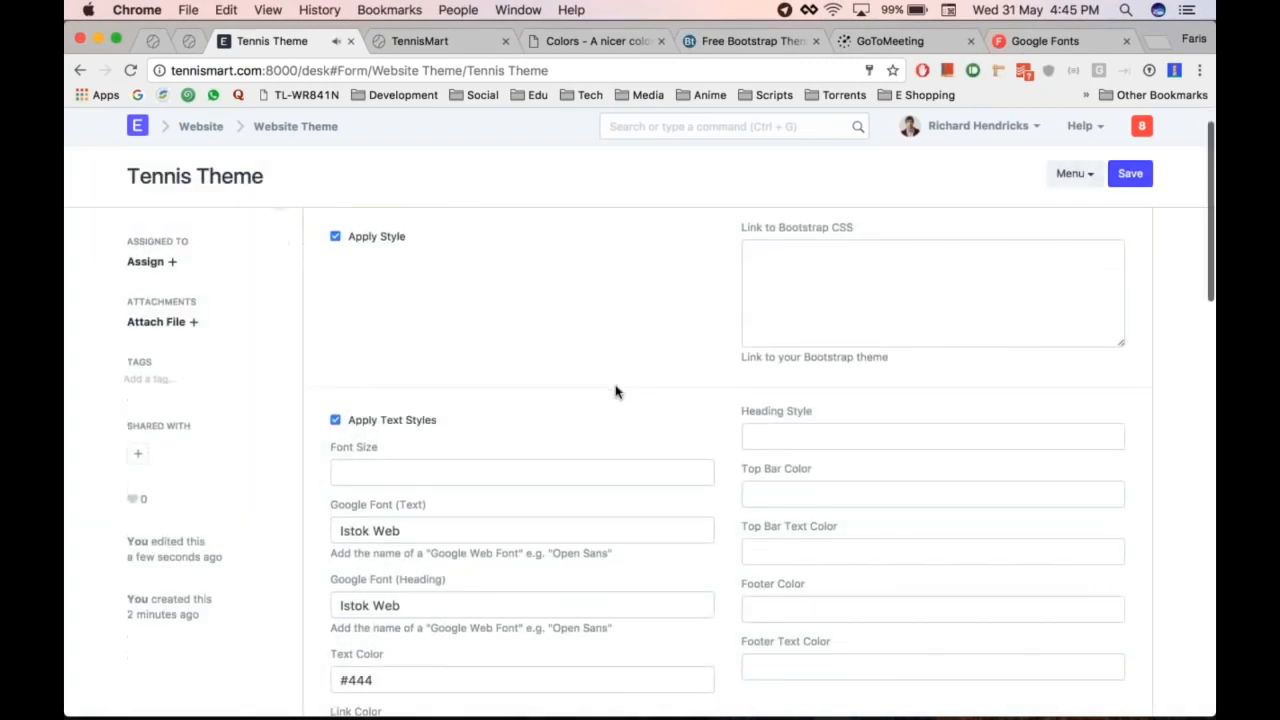
click(402, 489)
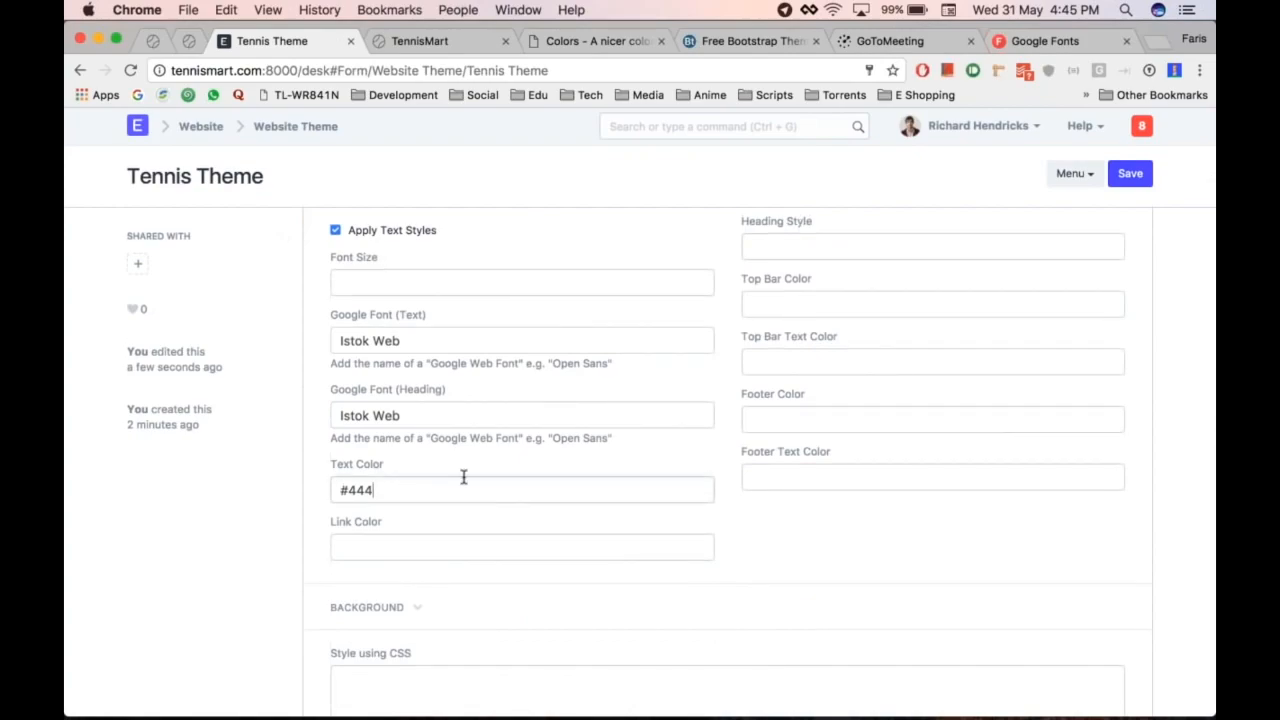
key(super+alt+Right)
key(super+alt+Left)
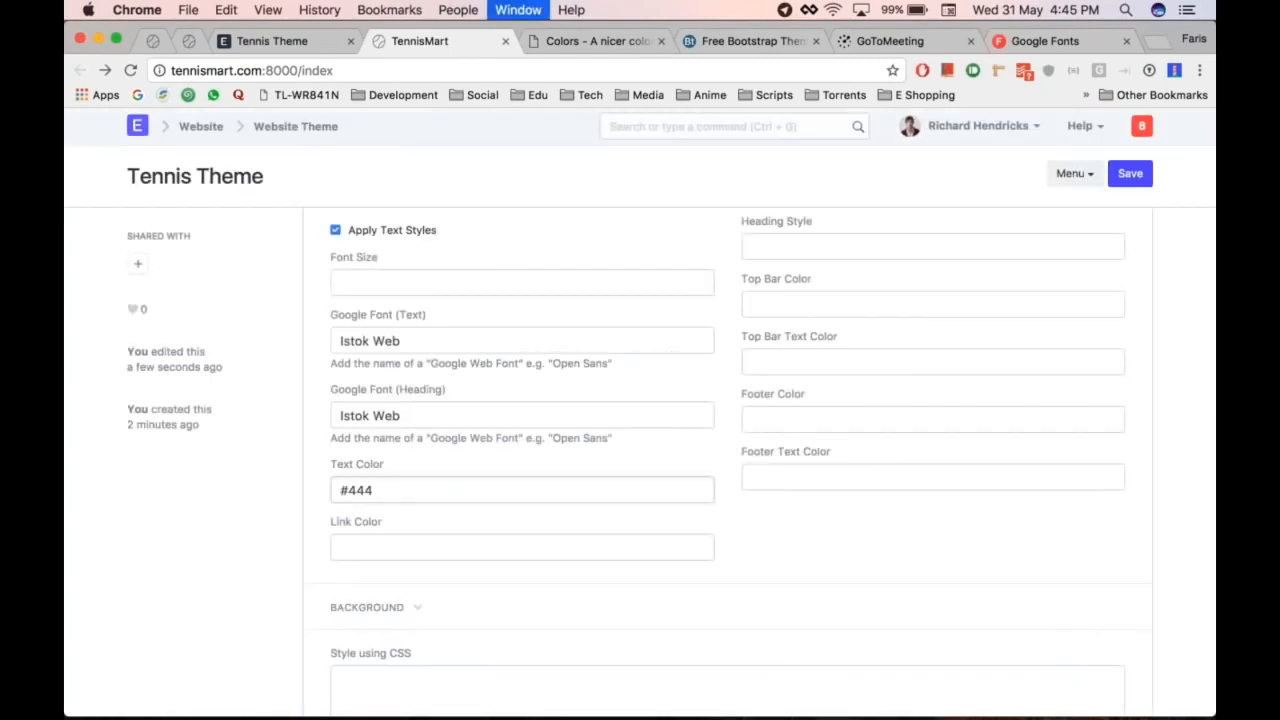
key(super+alt+Right)
key(super+alt+Left)
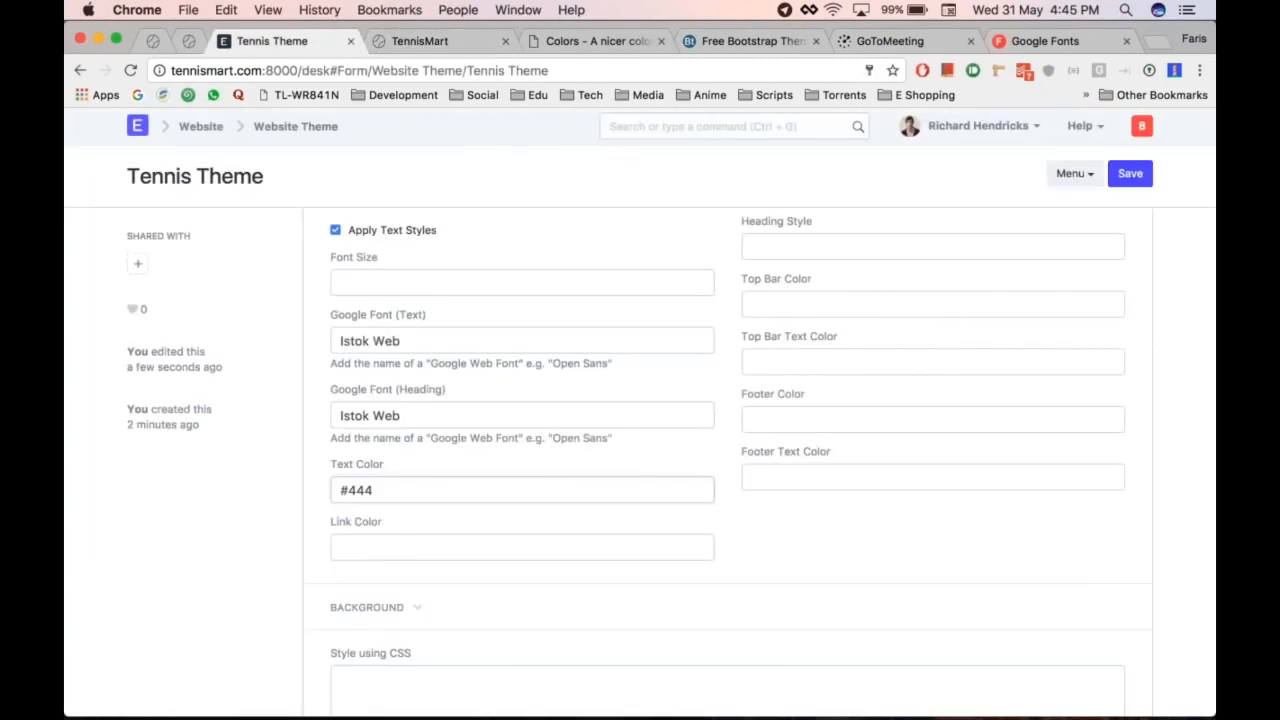
key(super+t)
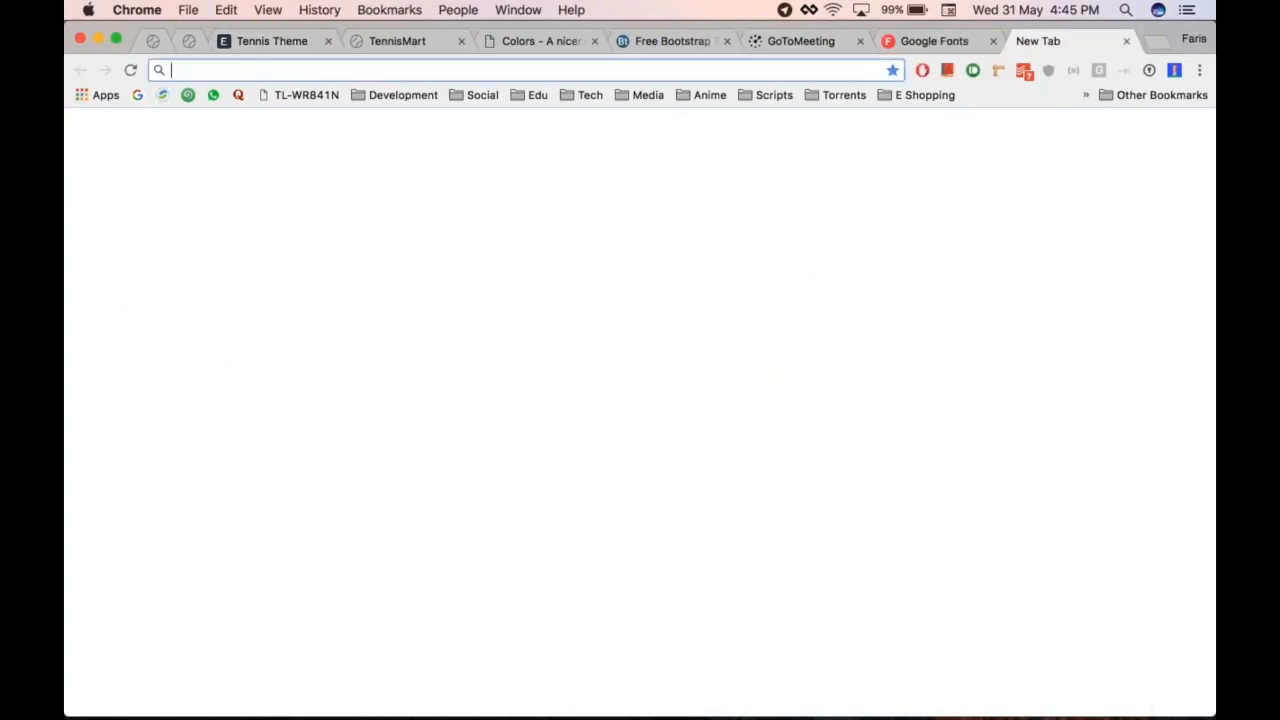
key(super+w)
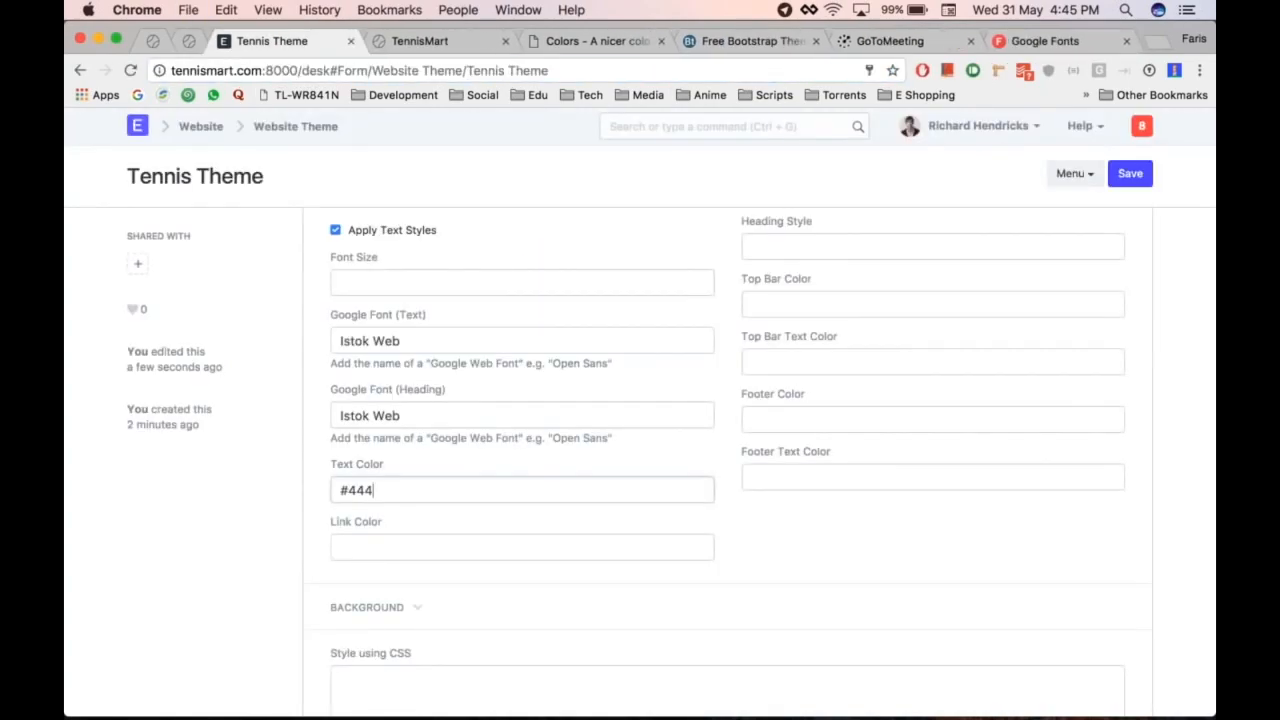
key(super+alt+Right)
key(super+alt+Left)
key(super+s)
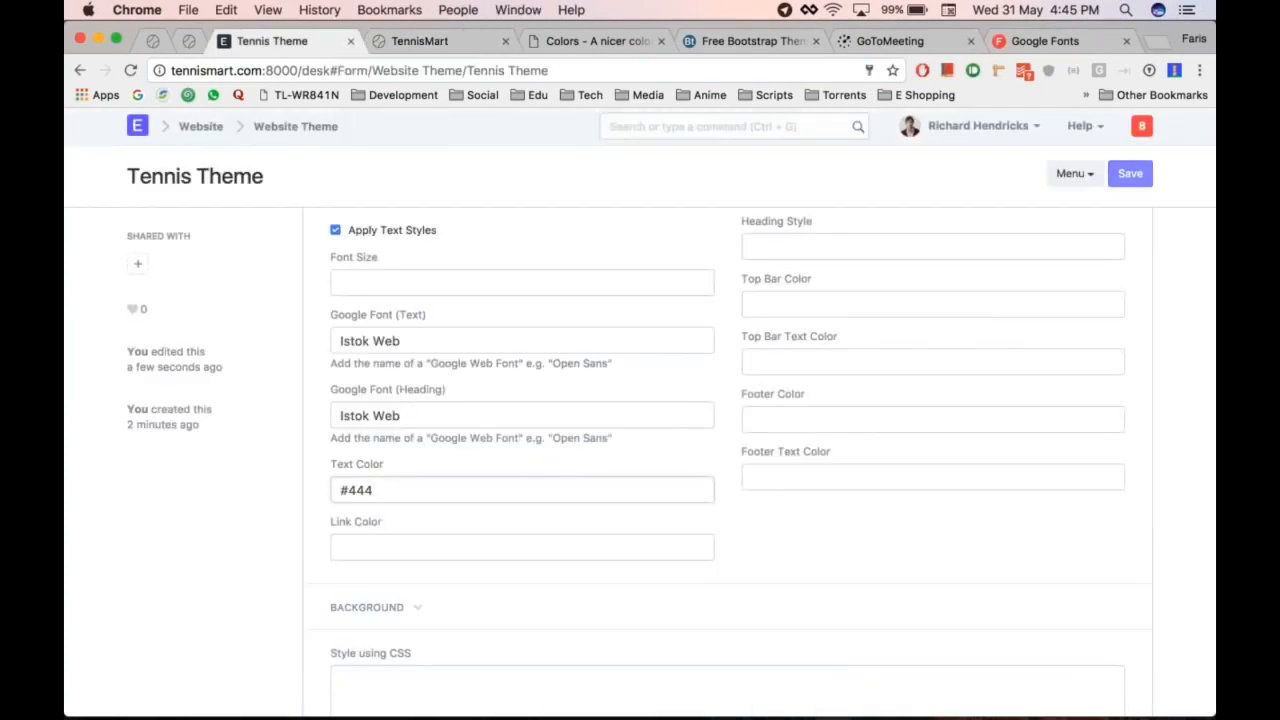
Step: Reload the TennisMart homepage and compare it against the Tennis Theme form
key(super+alt+Right)
key(super+r)
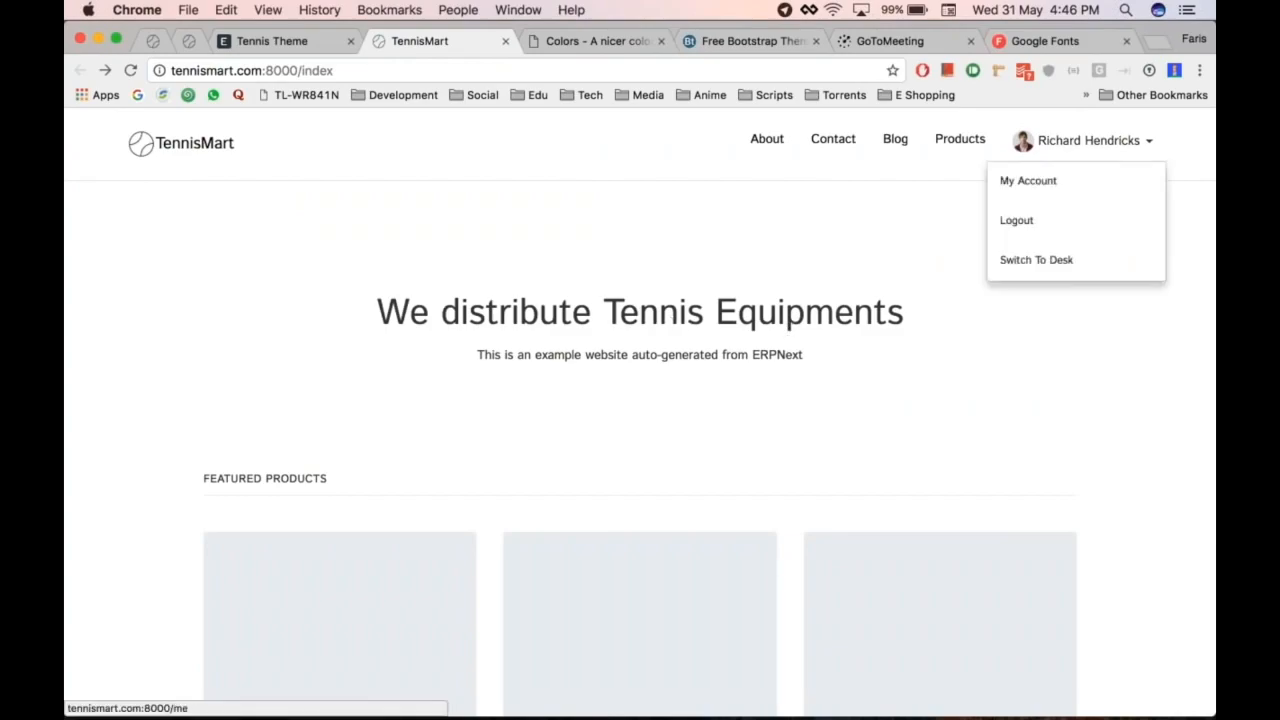
scroll(703, 251, down, 2)
scroll(578, 418, down, 6)
scroll(578, 418, up, 7)
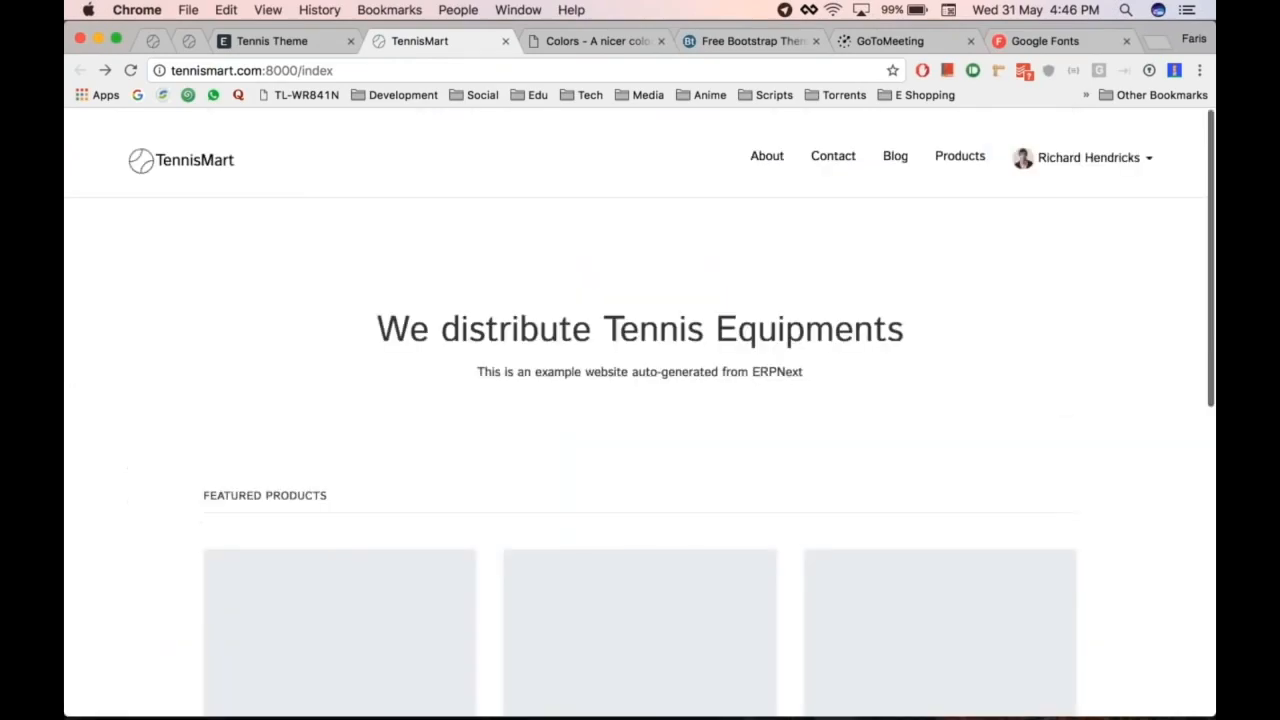
key(ctrl+shift+Tab)
key(ctrl+shift+Tab)
scroll(463, 551, down, 1)
key(ctrl+Tab)
key(ctrl+shift+Tab)
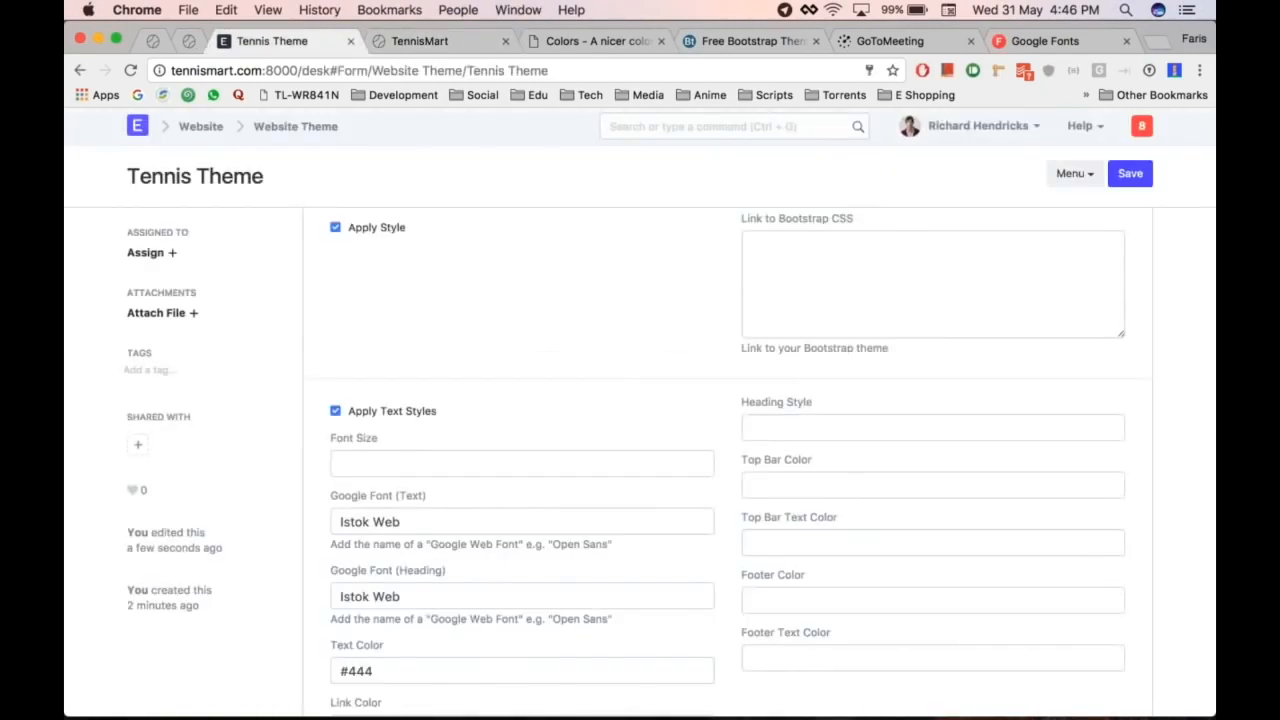
scroll(705, 425, down, 4)
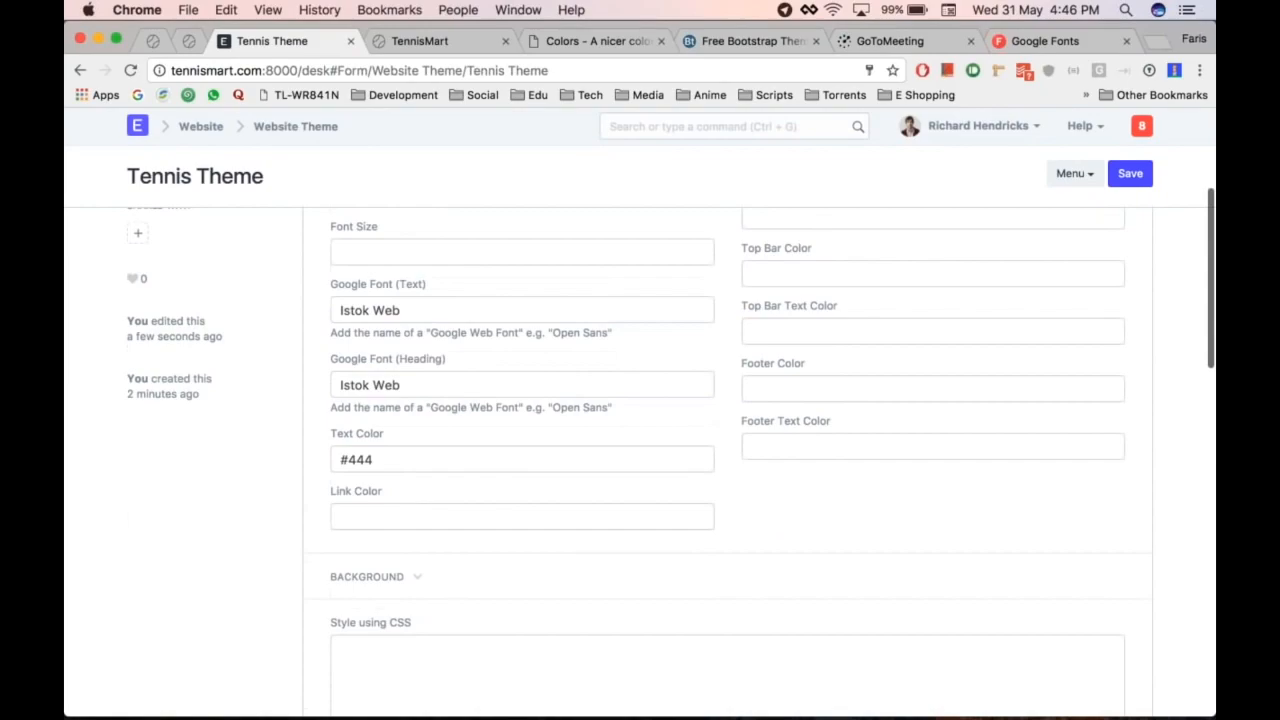
scroll(640, 450, up, 5)
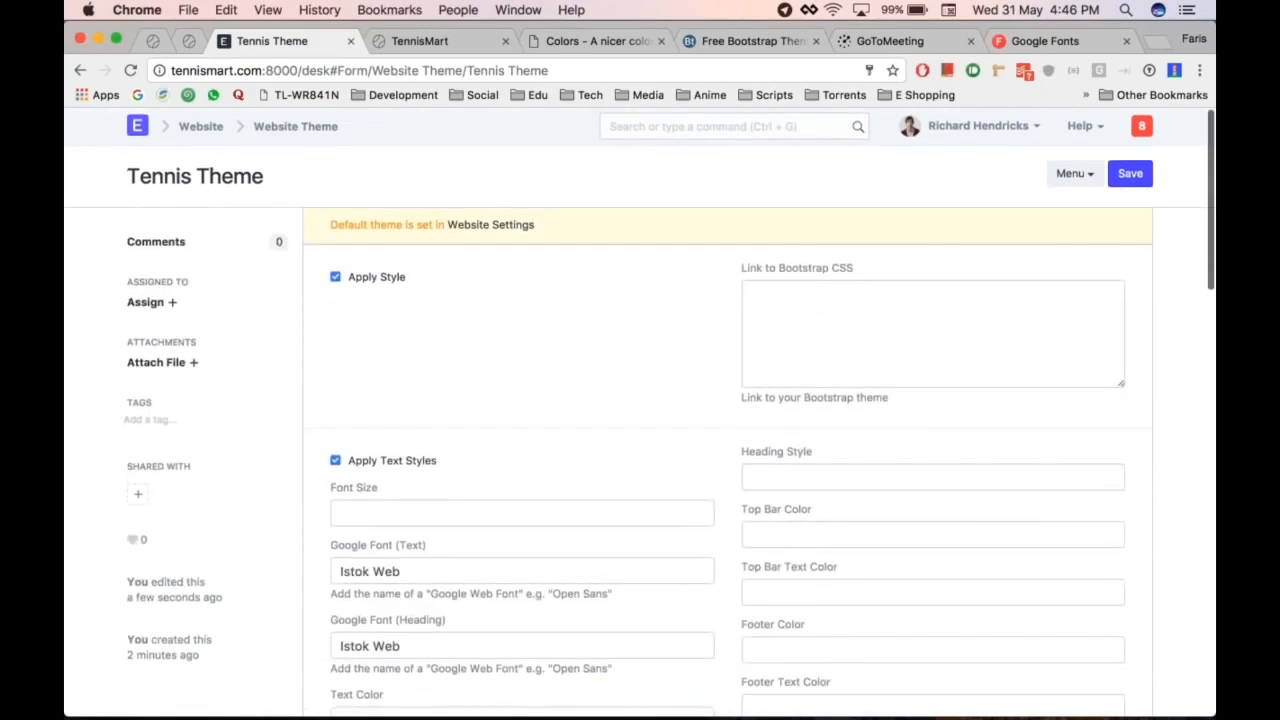
key(ctrl+Tab)
scroll(640, 450, down, 5)
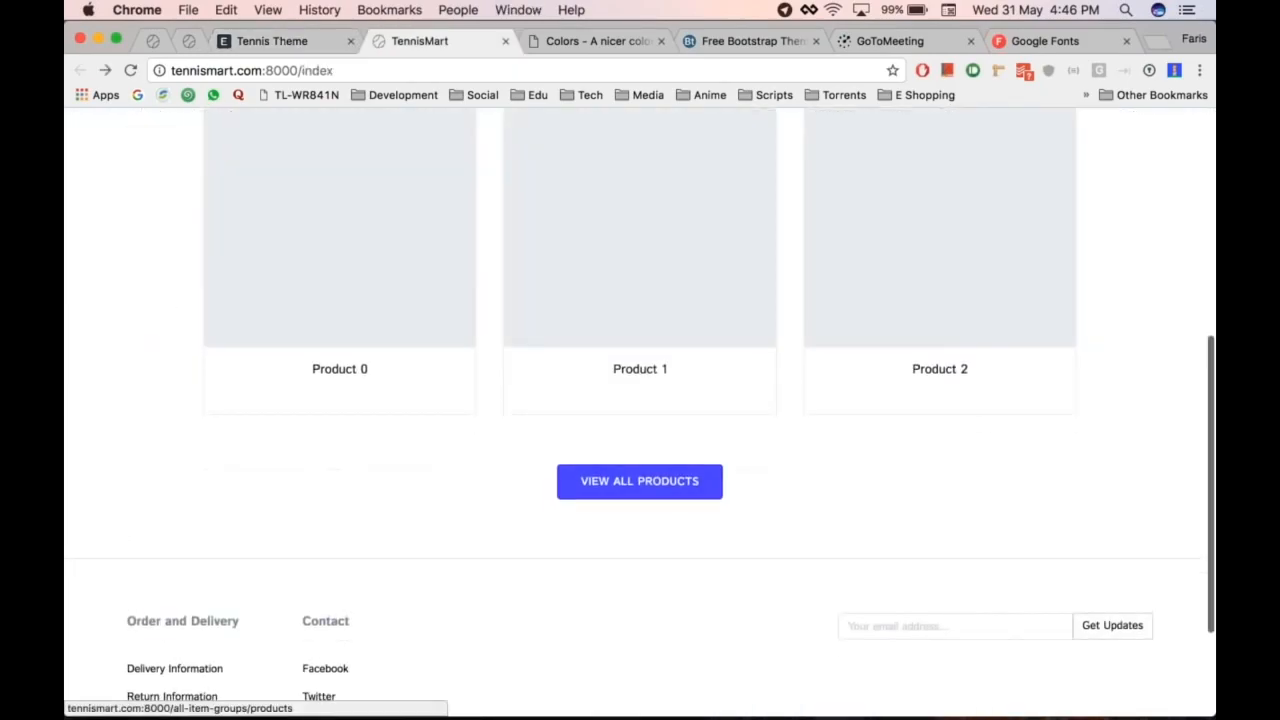
key(ctrl+shift+Tab)
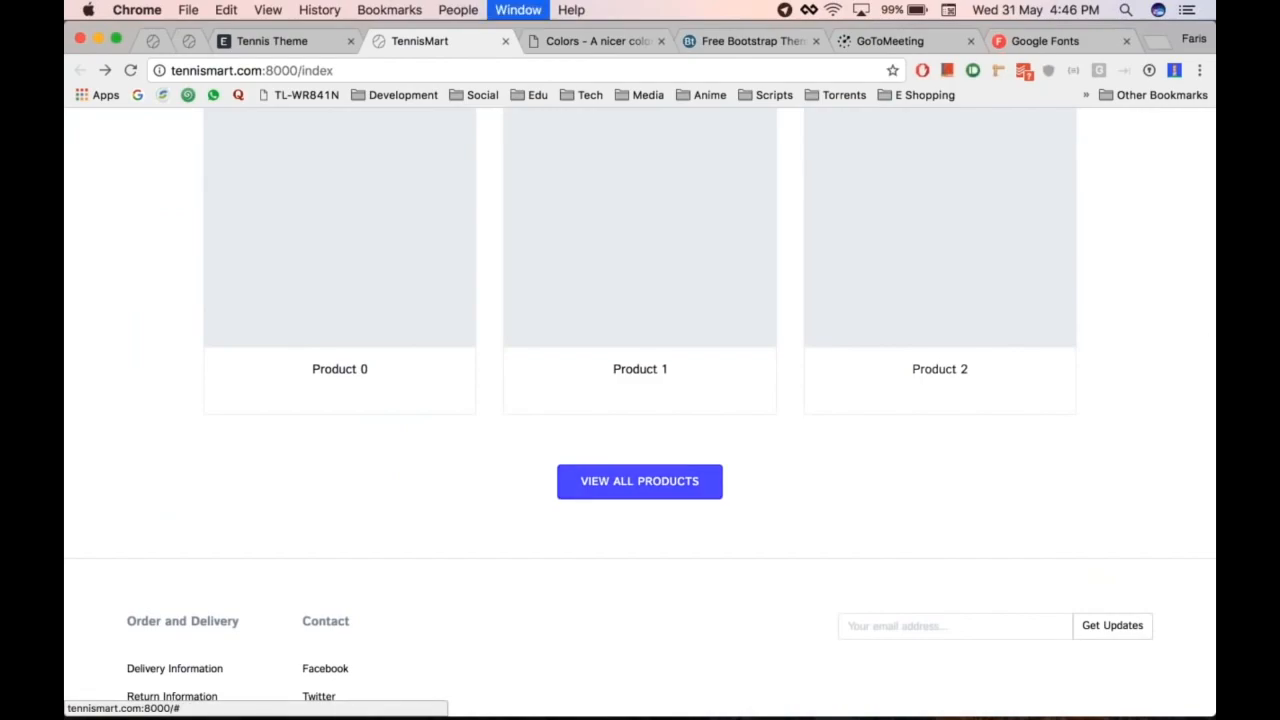
Step: Copy the Blue hex #0074D9 from clrs.cc into the Tennis Theme's Link Color
key(ctrl+Tab)
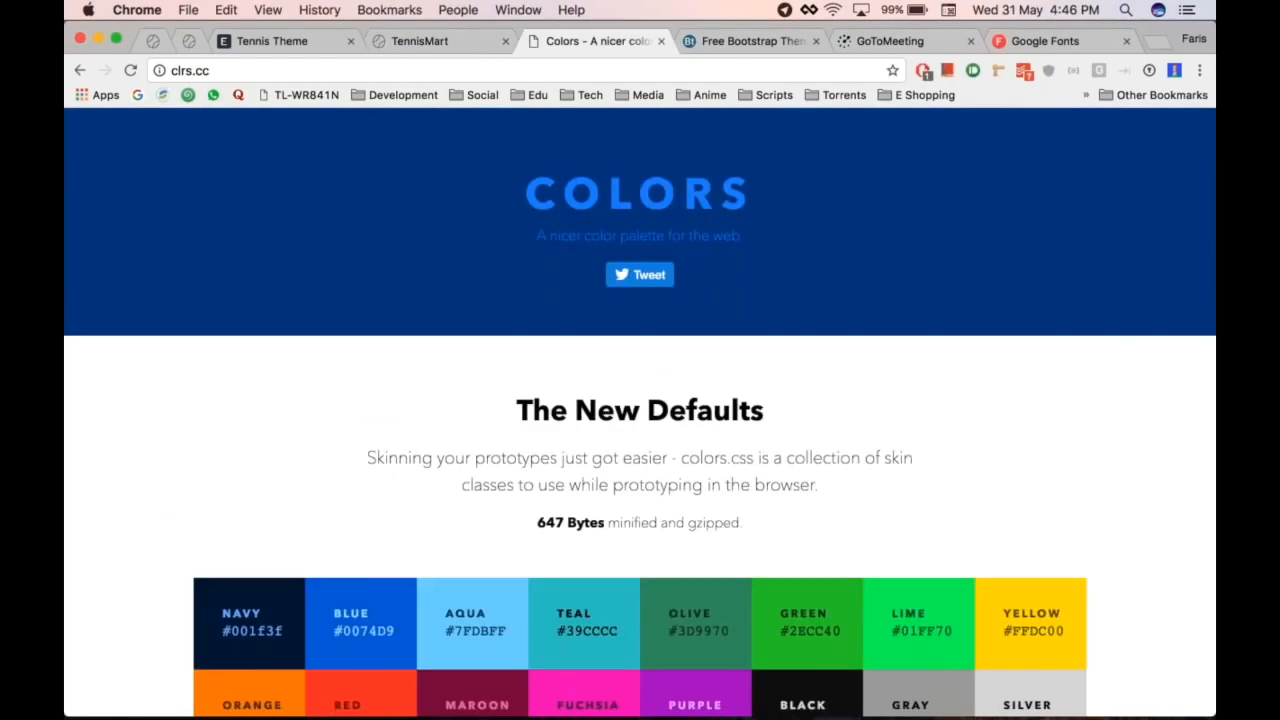
scroll(1071, 366, down, 2)
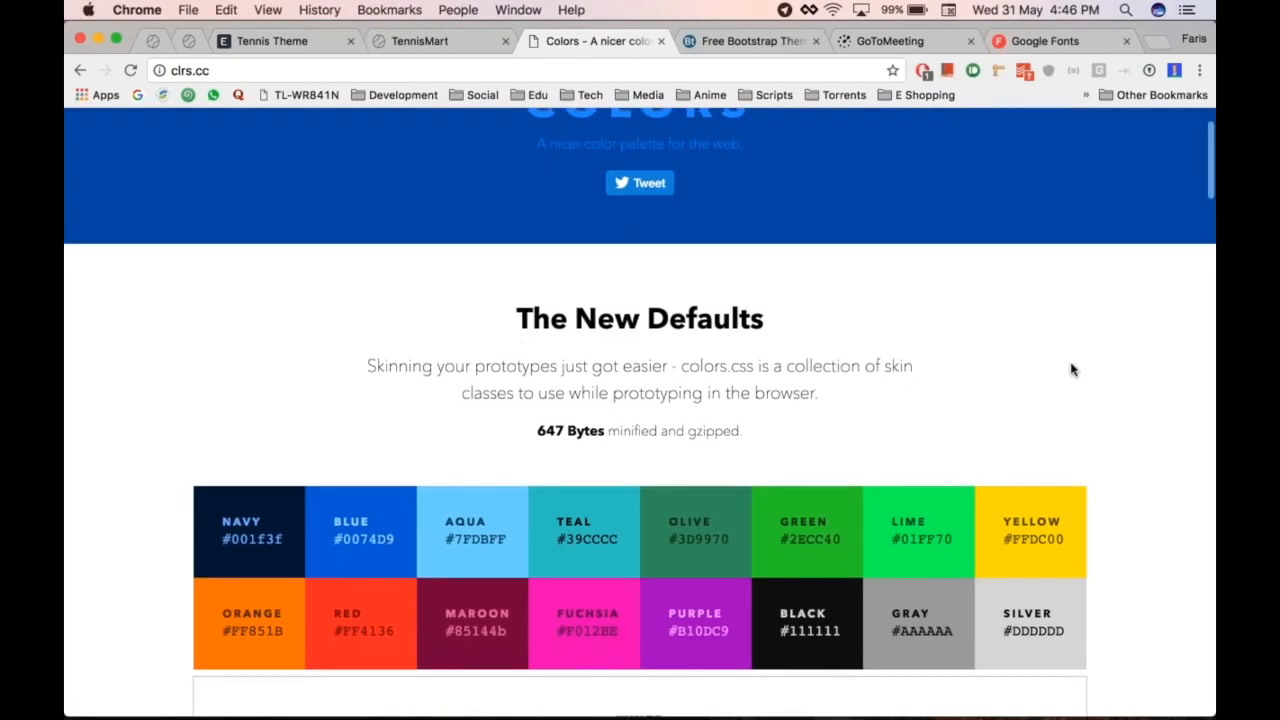
scroll(1074, 271, down, 1)
scroll(1074, 271, up, 3)
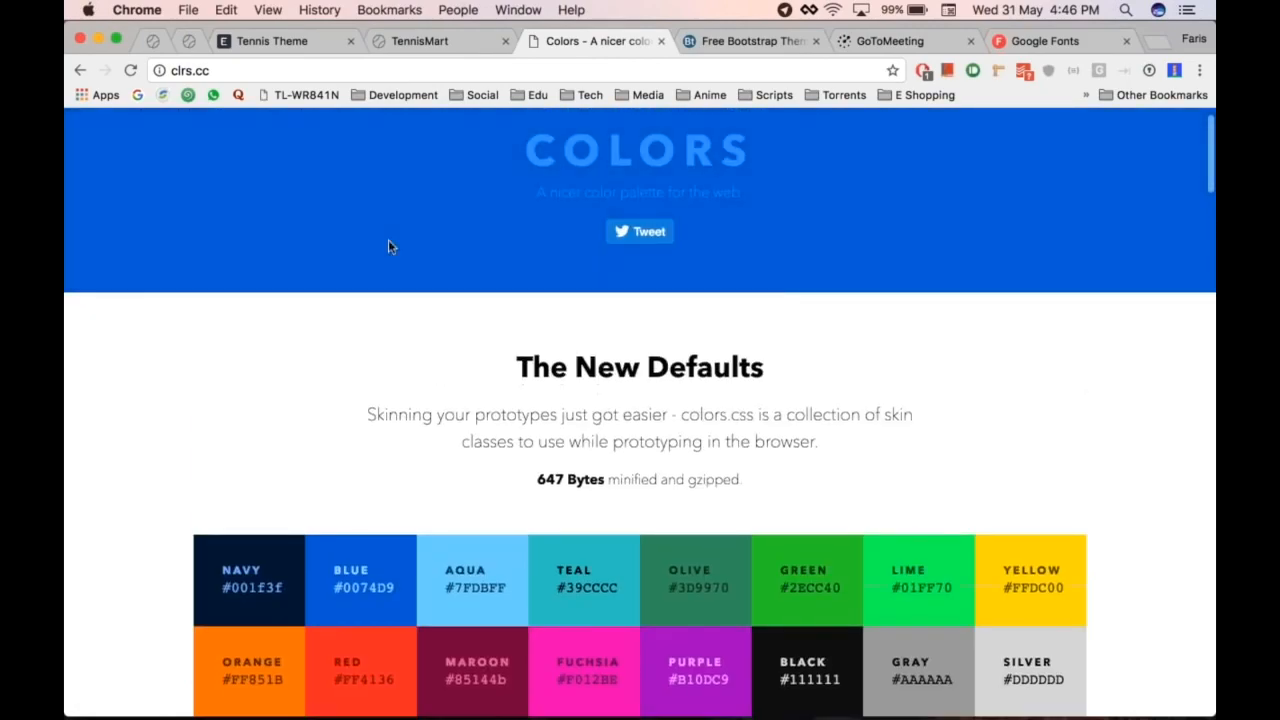
scroll(122, 350, down, 2)
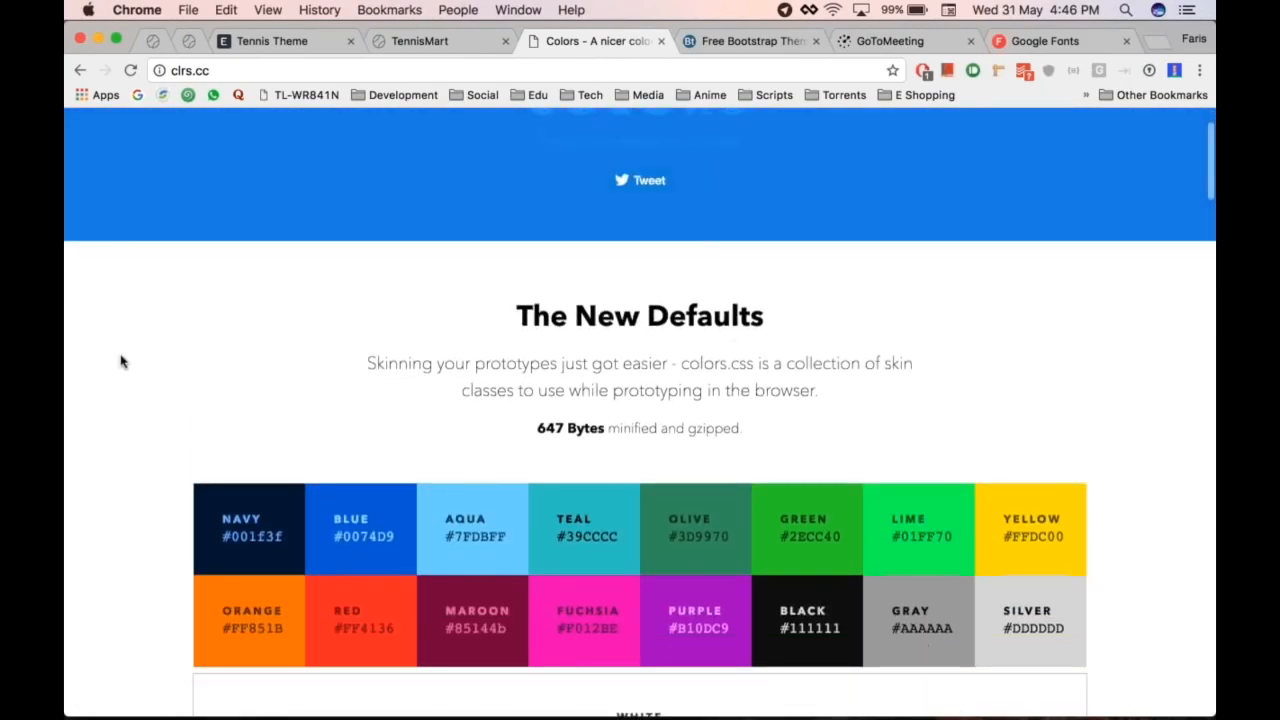
scroll(149, 340, down, 1)
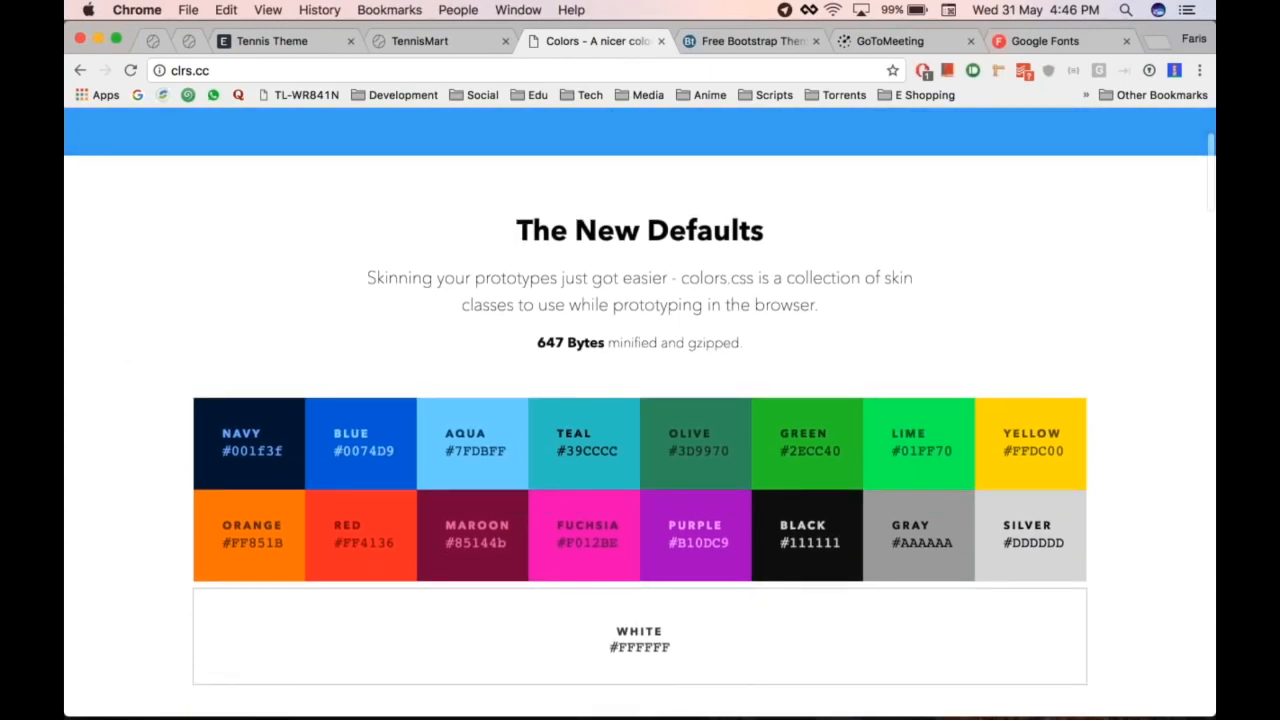
drag(397, 450, 330, 456)
key(super+c)
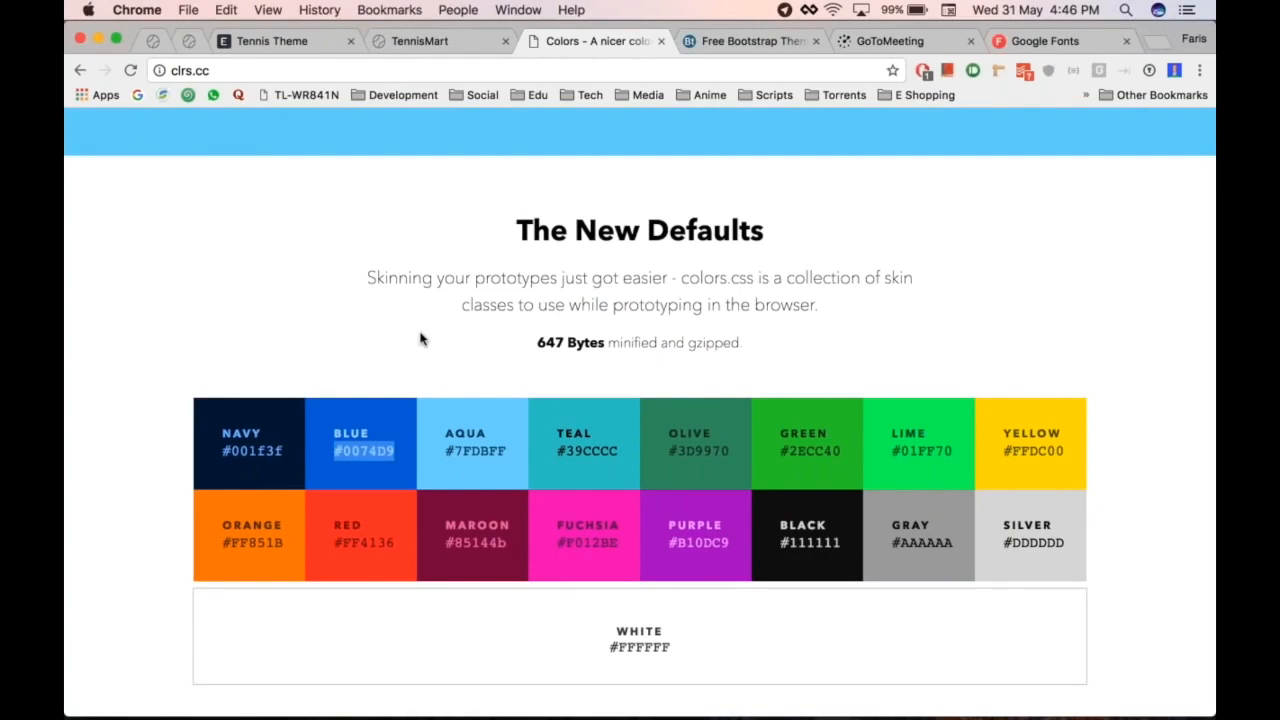
key(ctrl+shift+Tab)
key(ctrl+shift+Tab)
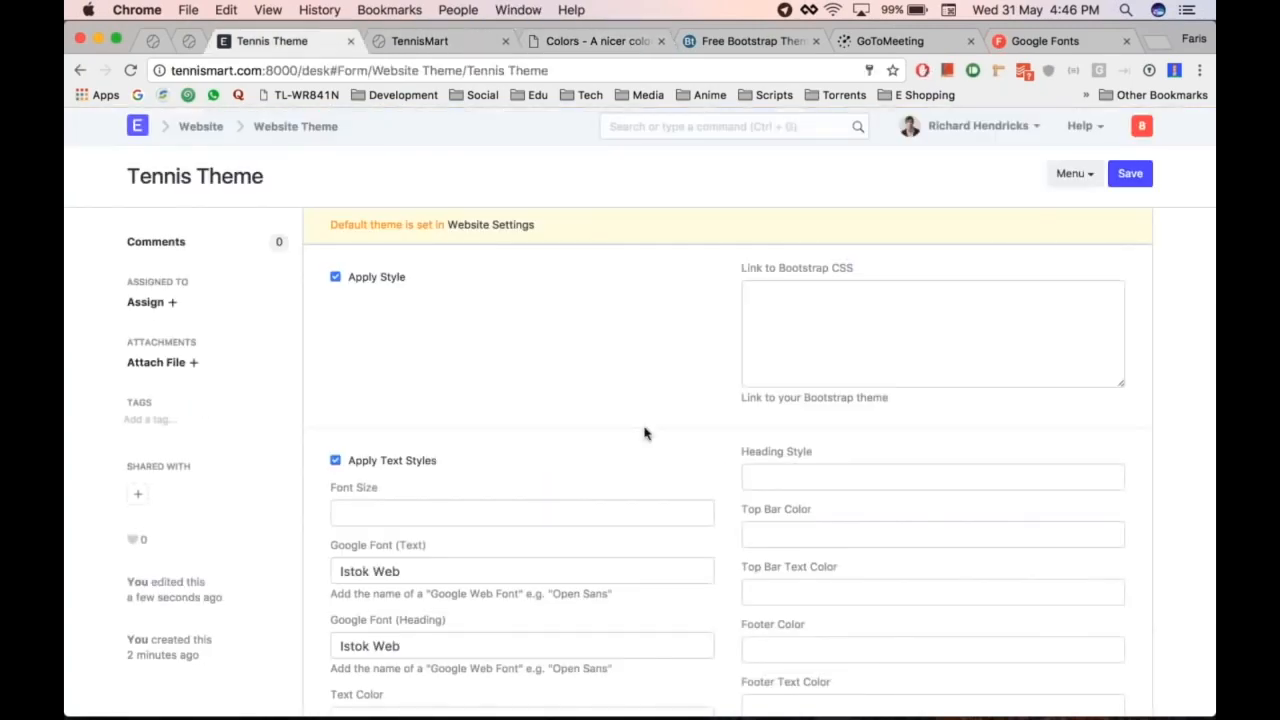
scroll(644, 432, down, 5)
key(super+v)
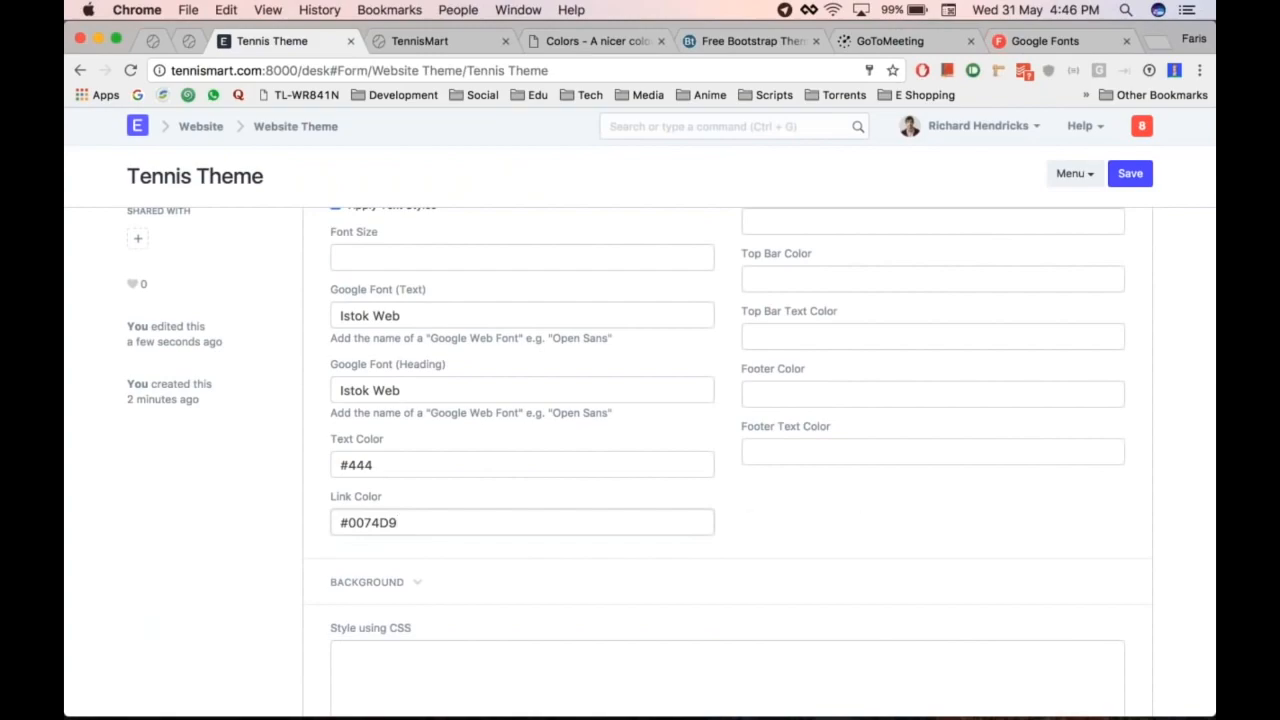
scroll(882, 560, down, 5)
Step: Write '.btn.btn-primary { background-color: #0074D9; }' in the Style using CSS box
click(609, 477)
text(.)
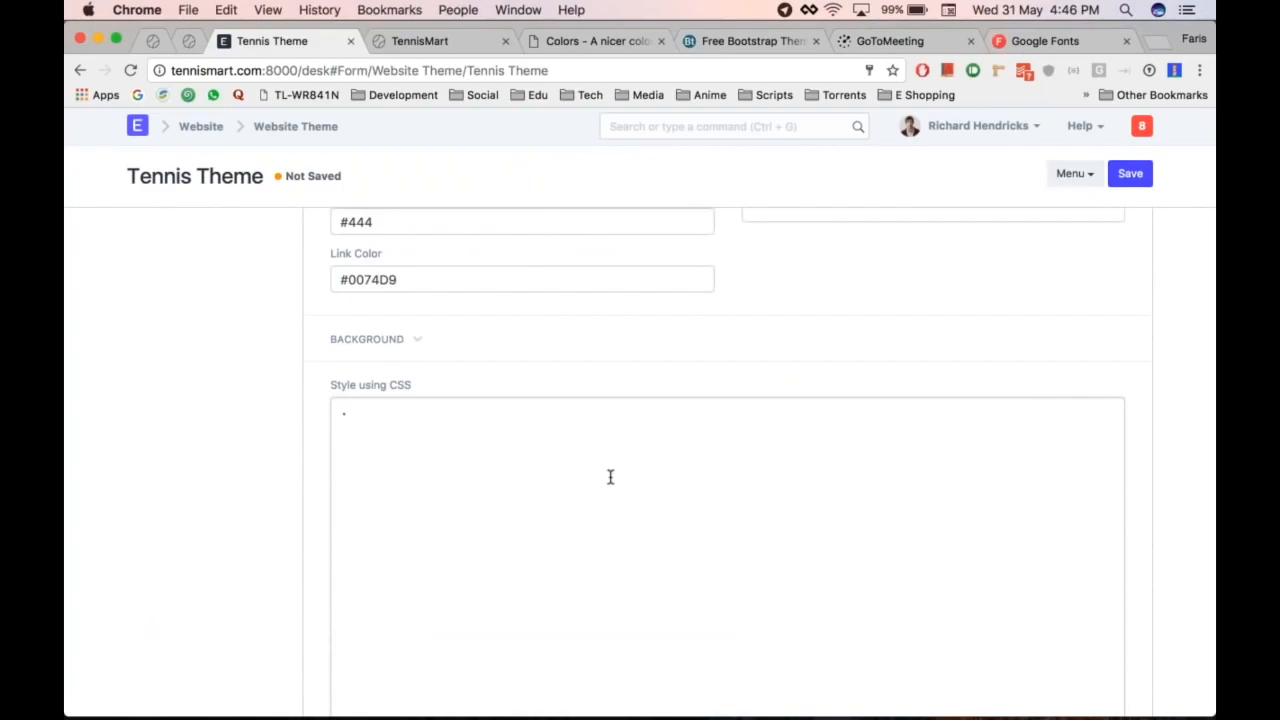
text(btn.btn-primary {})
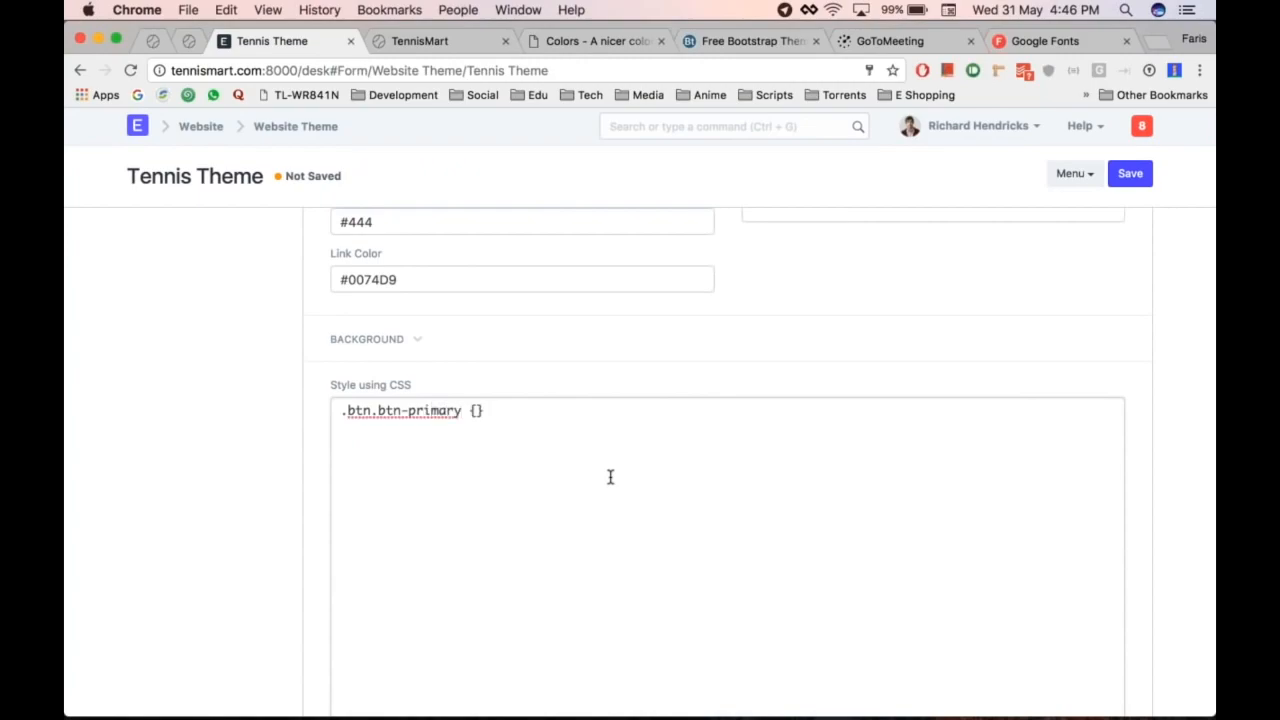
key(Left)
key(Return)
key(Return)
text(background-color:)
key(super+v)
text(;)
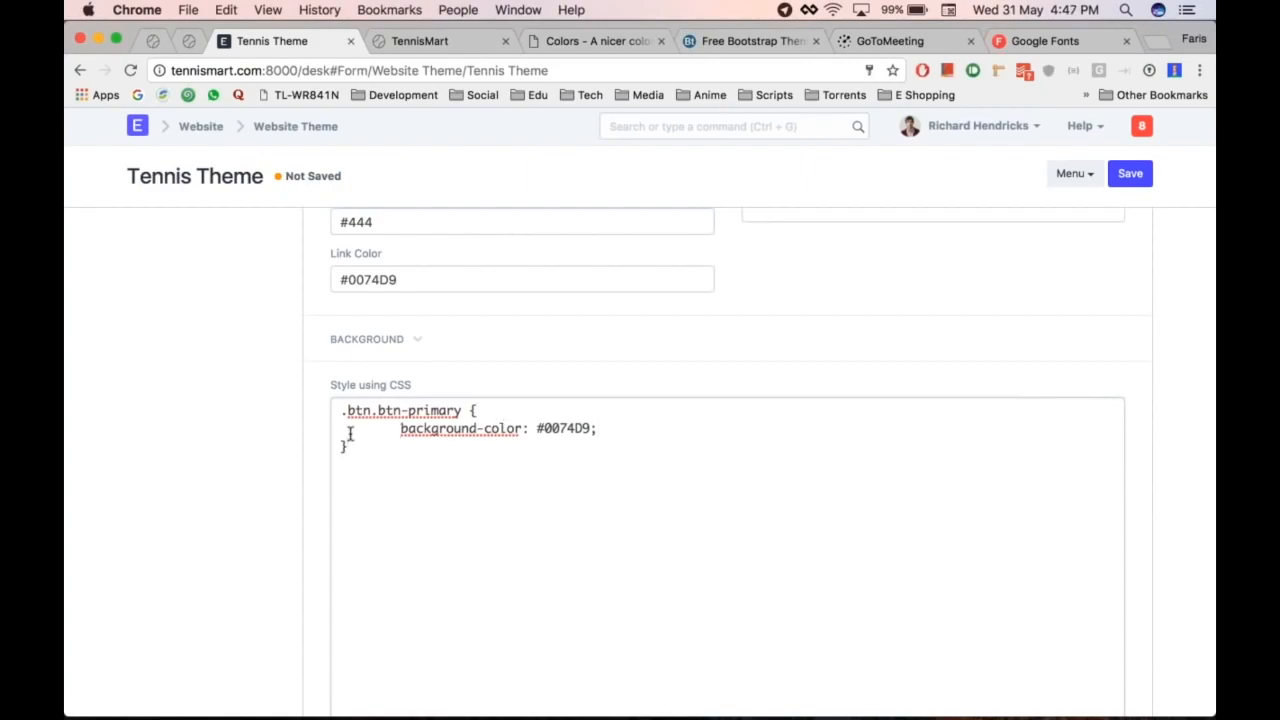
Step: Save the Tennis Theme and reload TennisMart to see the blue primary button
key(ctrl+Tab)
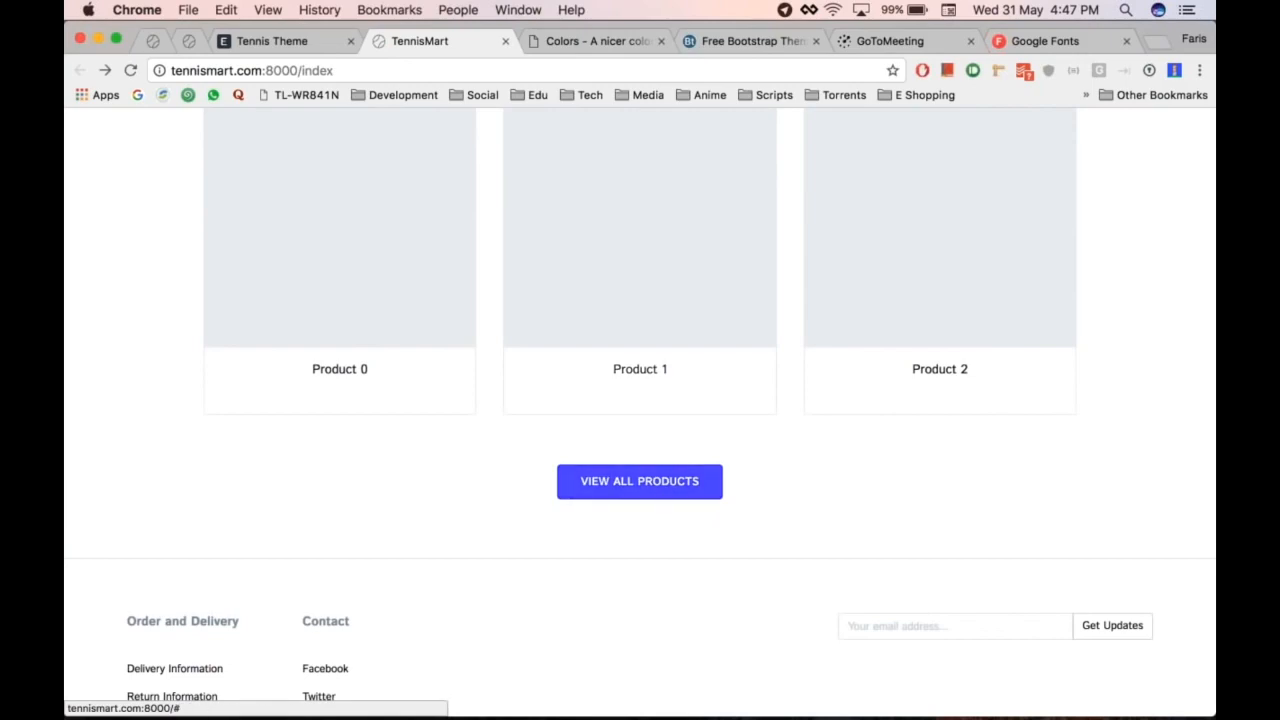
key(ctrl+shift+Tab)
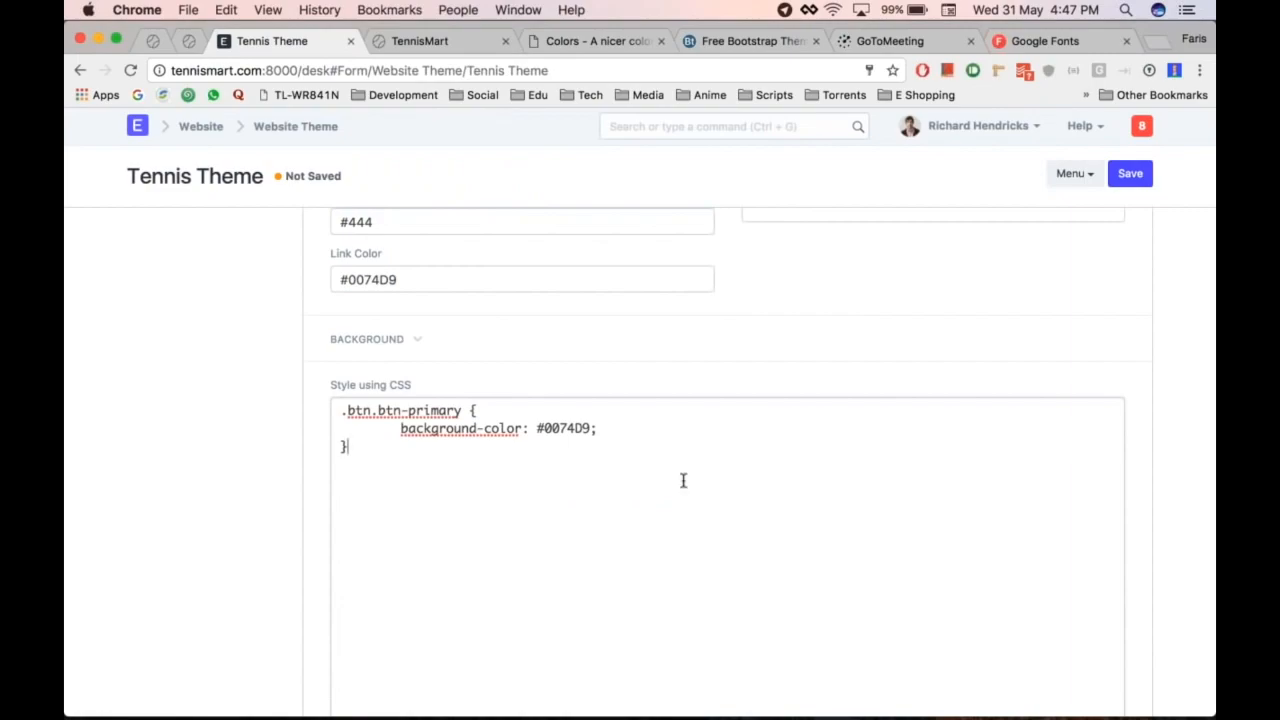
scroll(524, 432, up, 5)
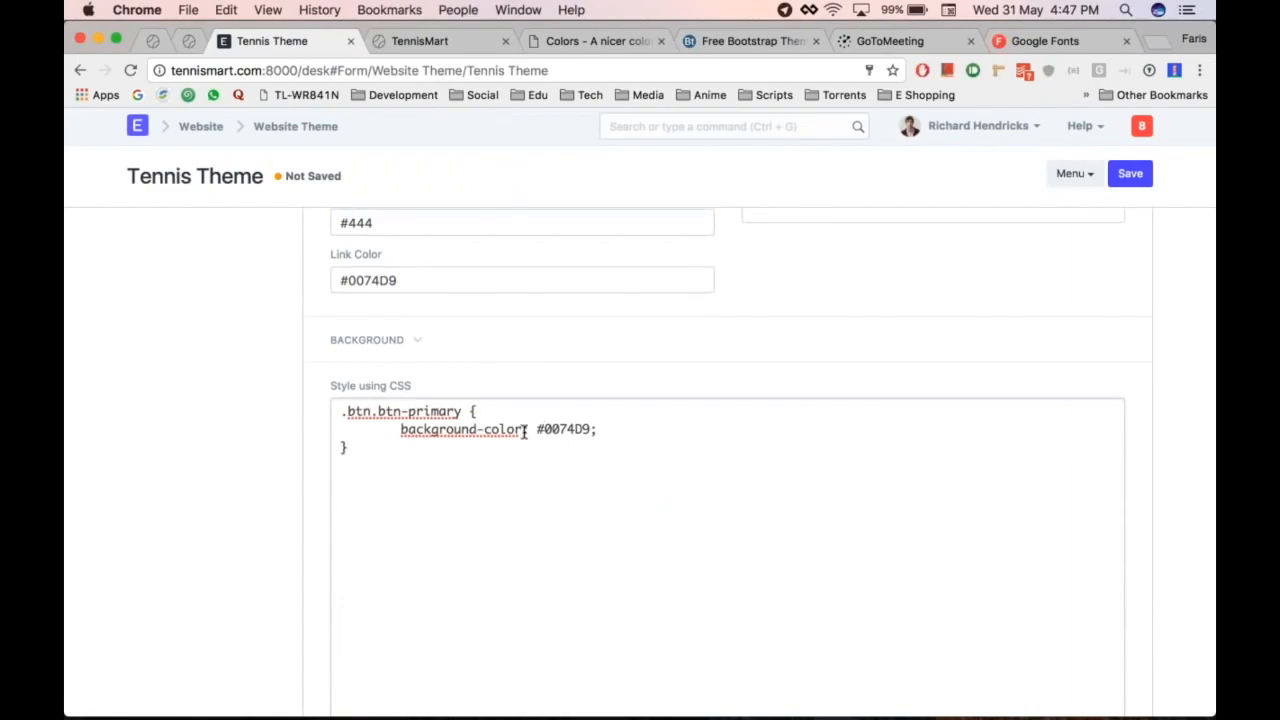
scroll(691, 526, down, 1)
key(ctrl+s)
key(super+alt+Right)
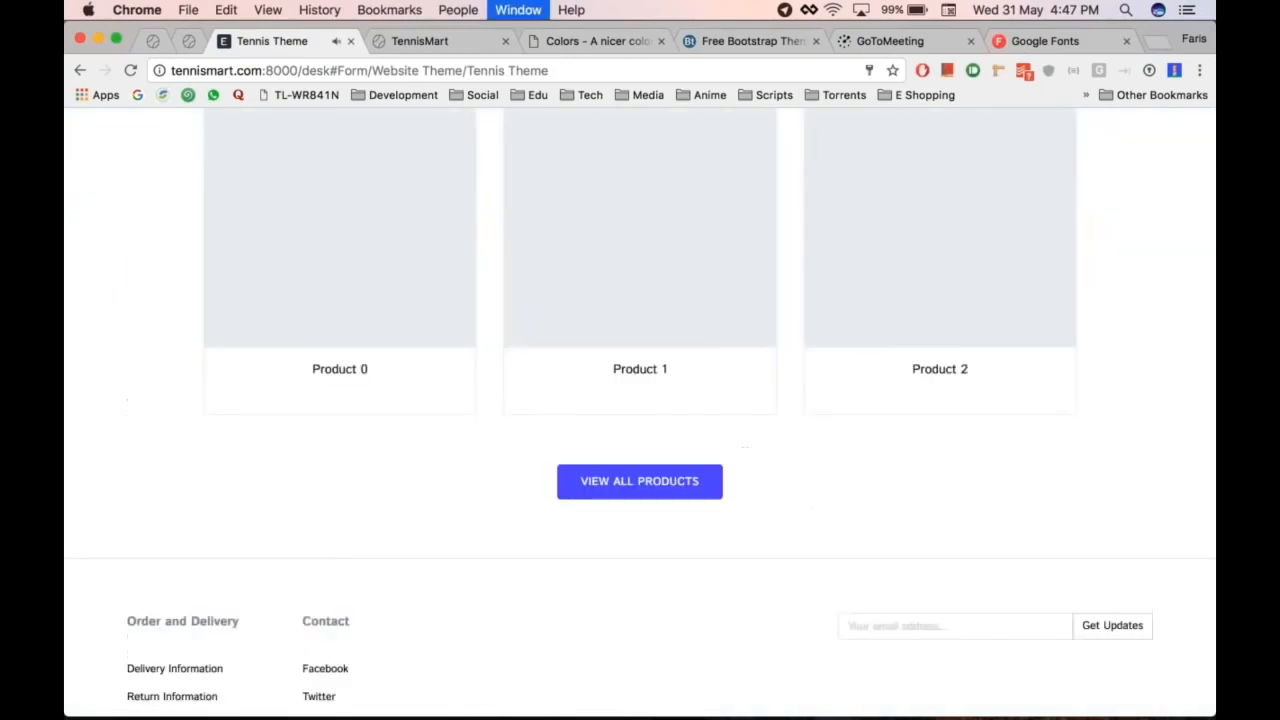
key(super+r)
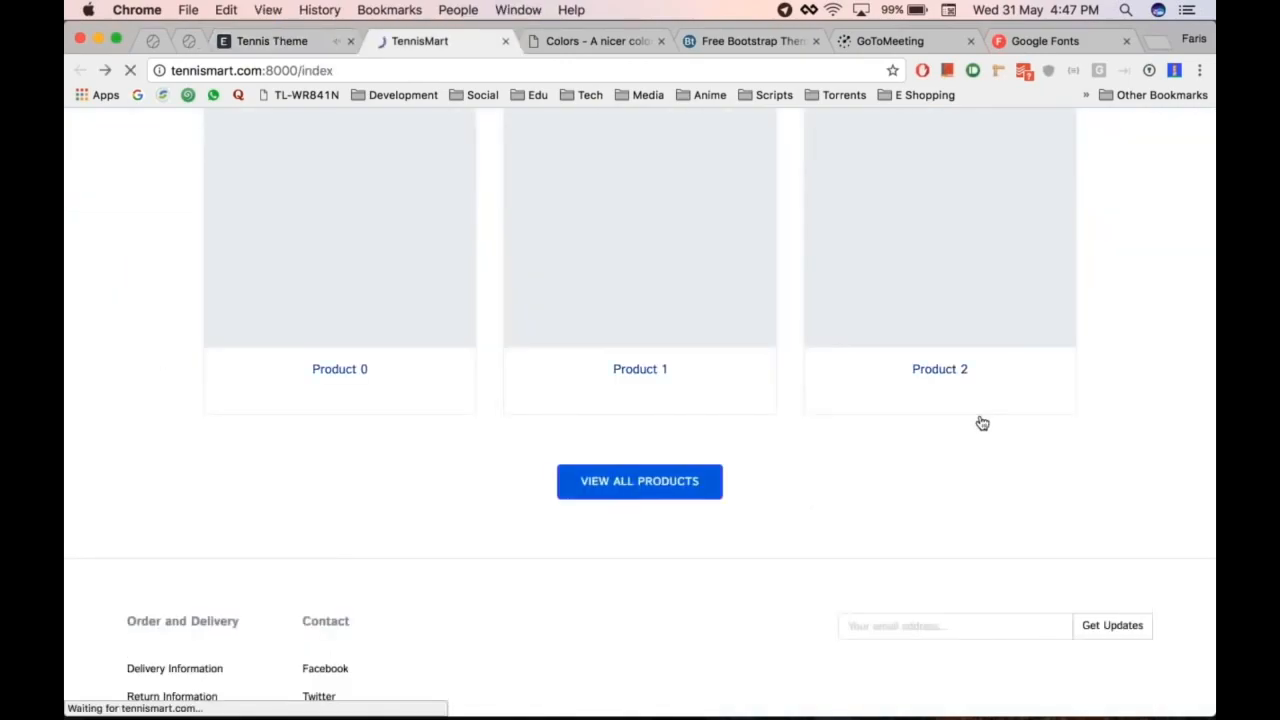
Step: Scroll through the example TennisMart store to view its dark grey footer with light text
scroll(928, 438, up, 1)
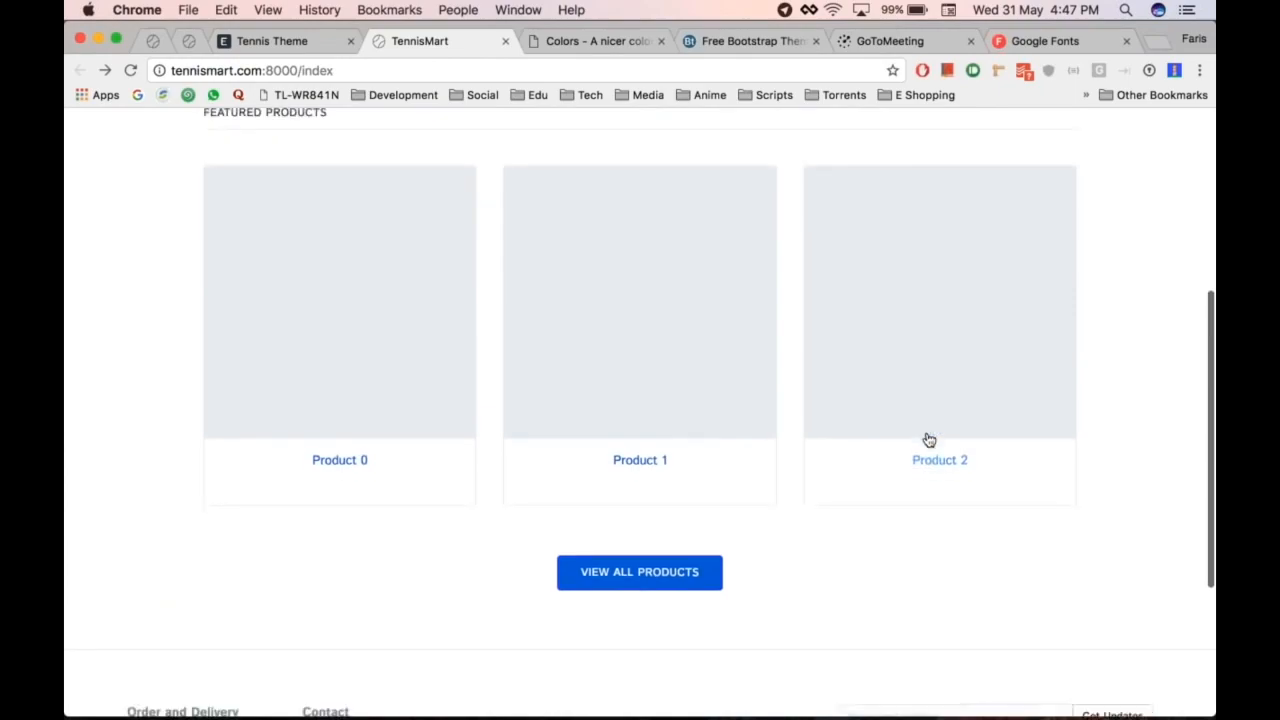
scroll(928, 440, down, 2)
scroll(769, 394, up, 1)
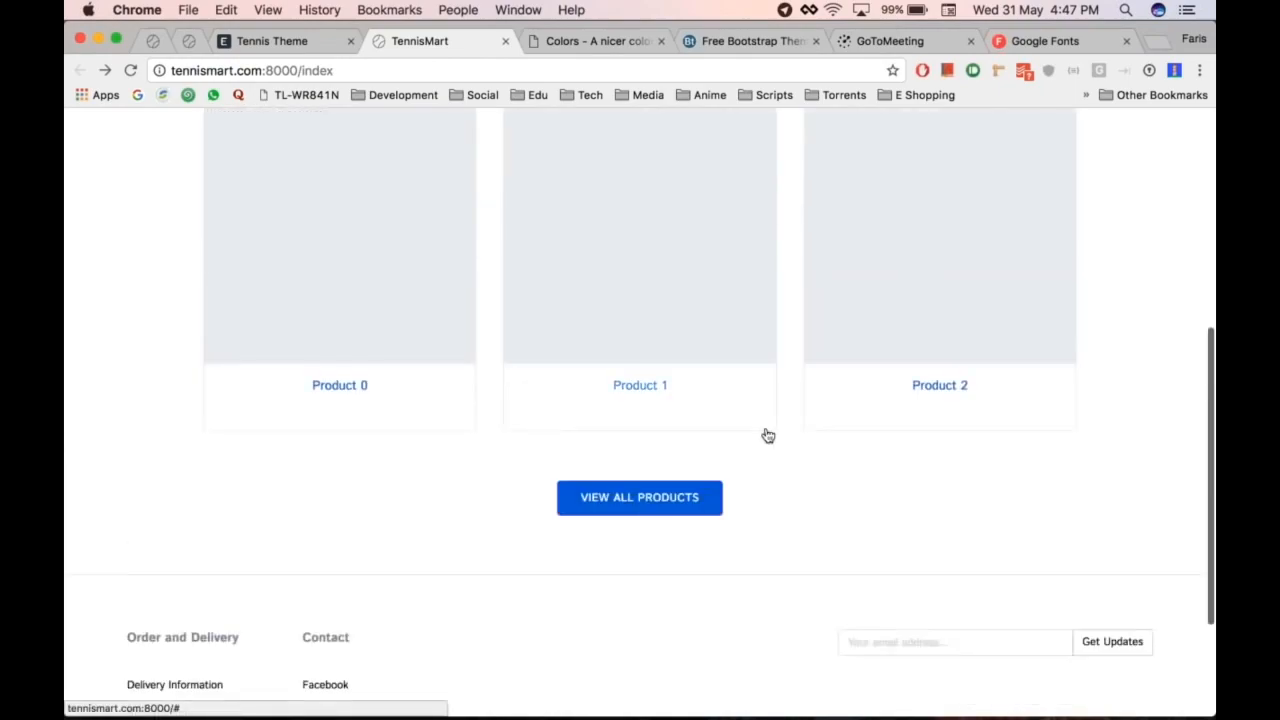
scroll(766, 434, up, 2)
scroll(768, 436, down, 3)
scroll(790, 400, down, 1)
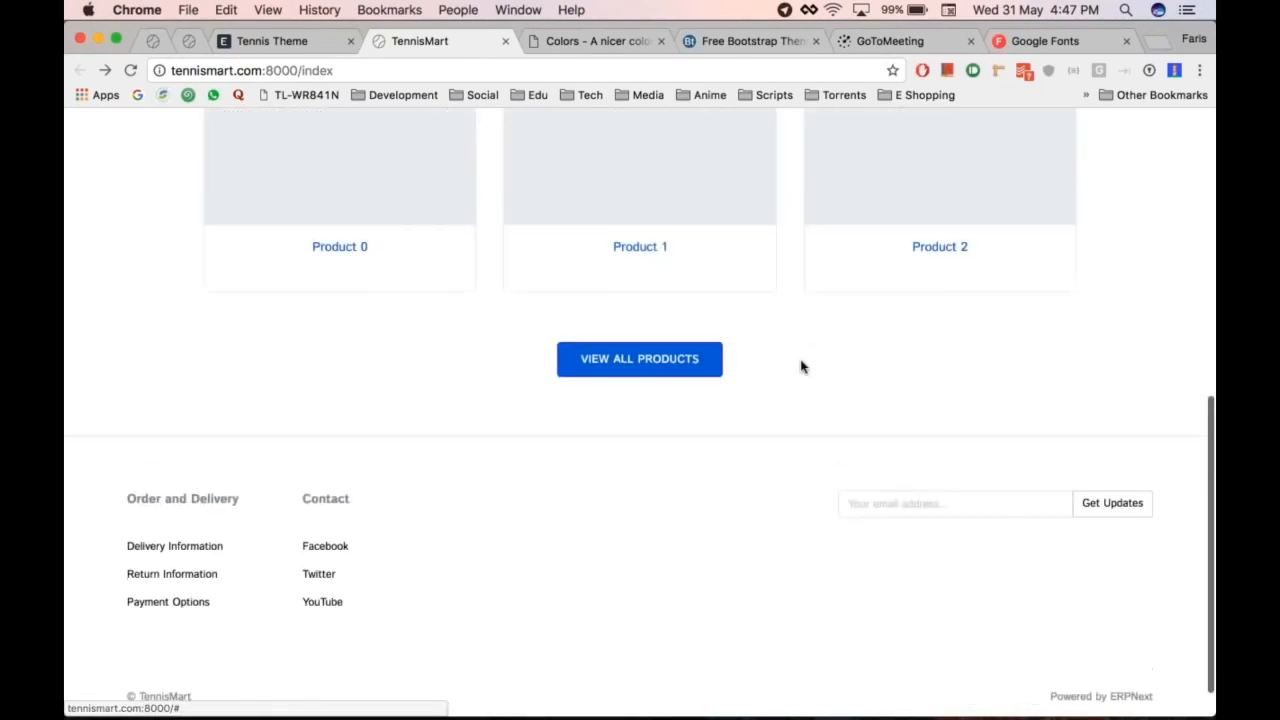
scroll(803, 363, up, 2)
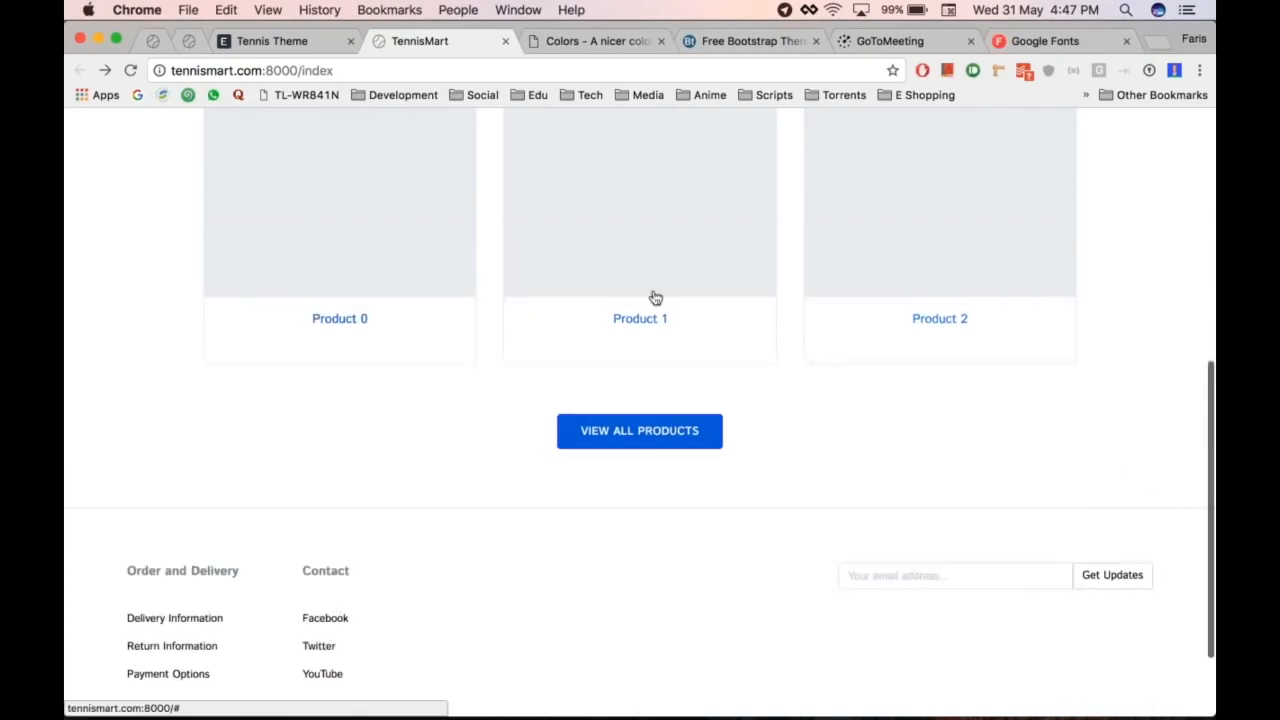
key(super+alt+Left)
scroll(575, 484, down, 4)
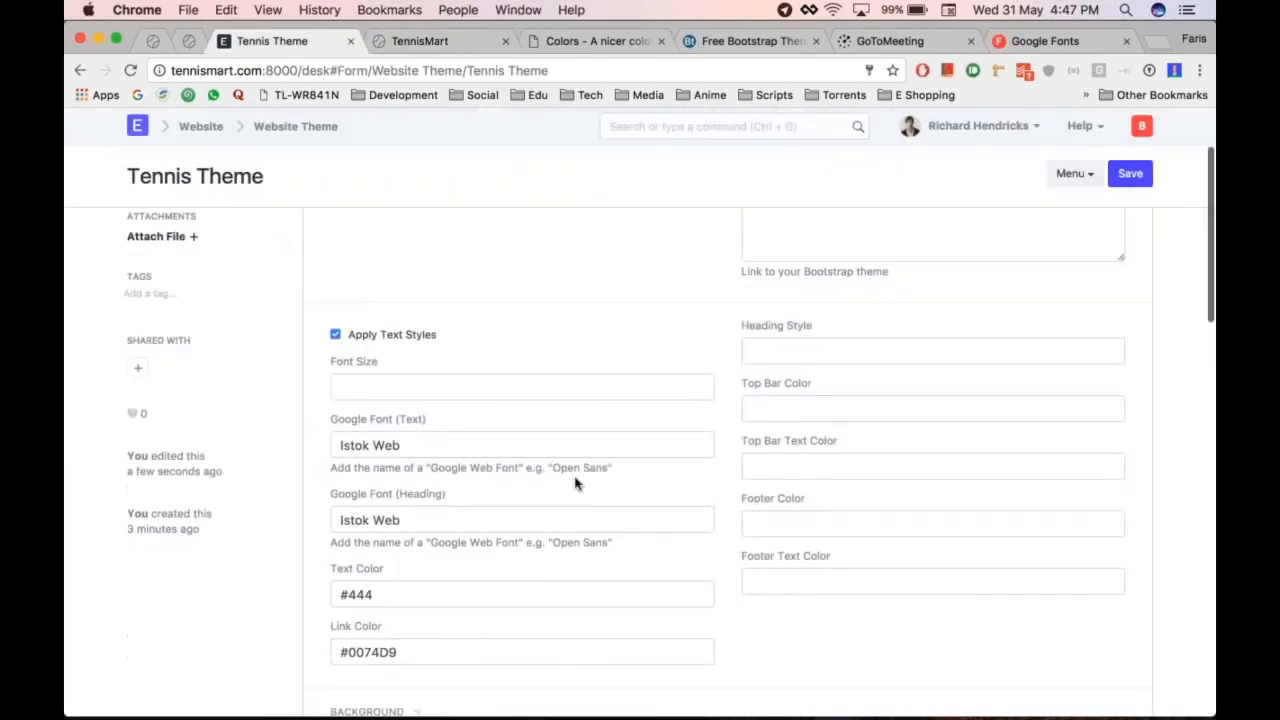
scroll(881, 349, up, 2)
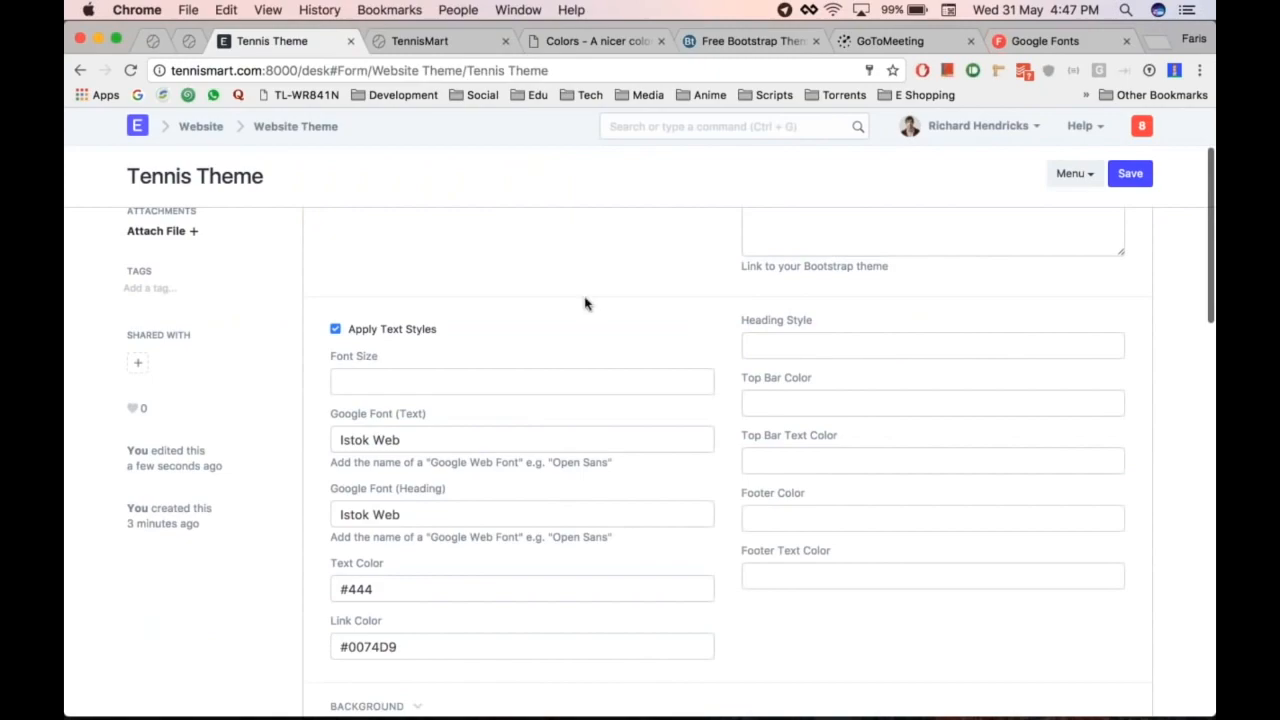
scroll(586, 304, down, 6)
scroll(586, 304, up, 5)
key(super+alt+Right)
key(super+alt+Left)
key(super+alt+Left)
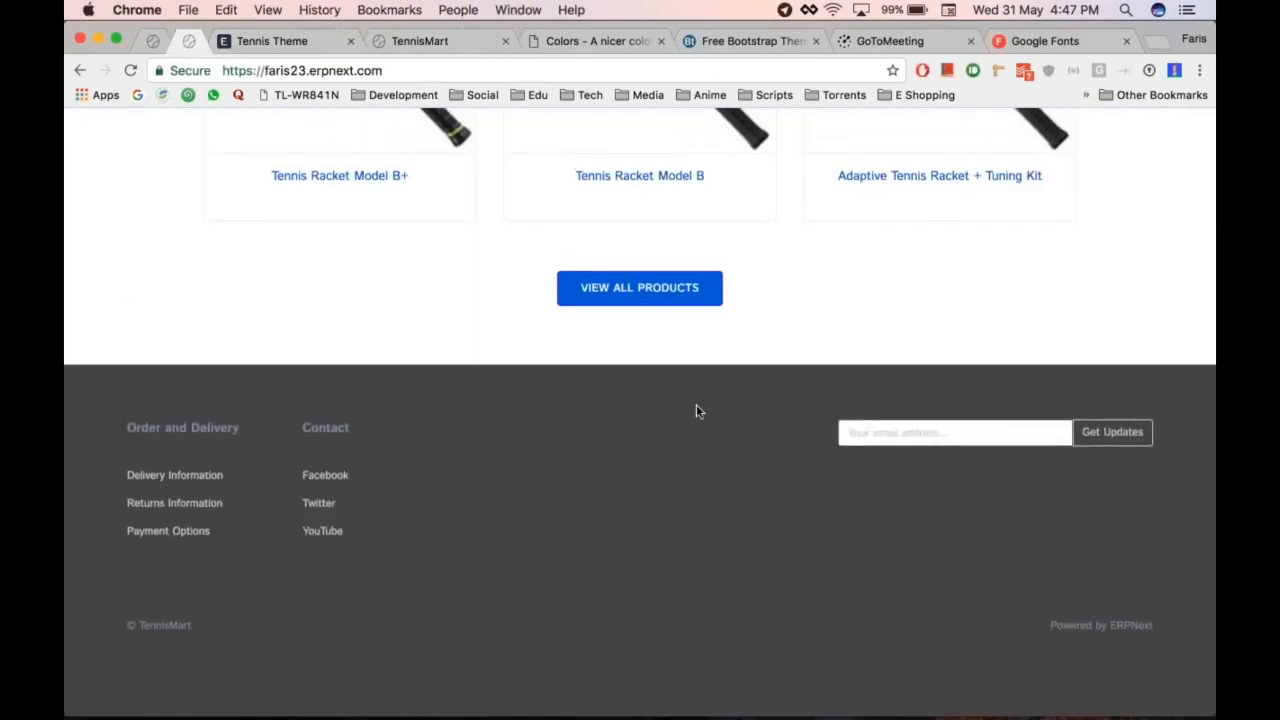
Step: Enter Footer Color #555 and Footer Text Color #CCC in the Tennis Theme and save
key(super+alt+Right)
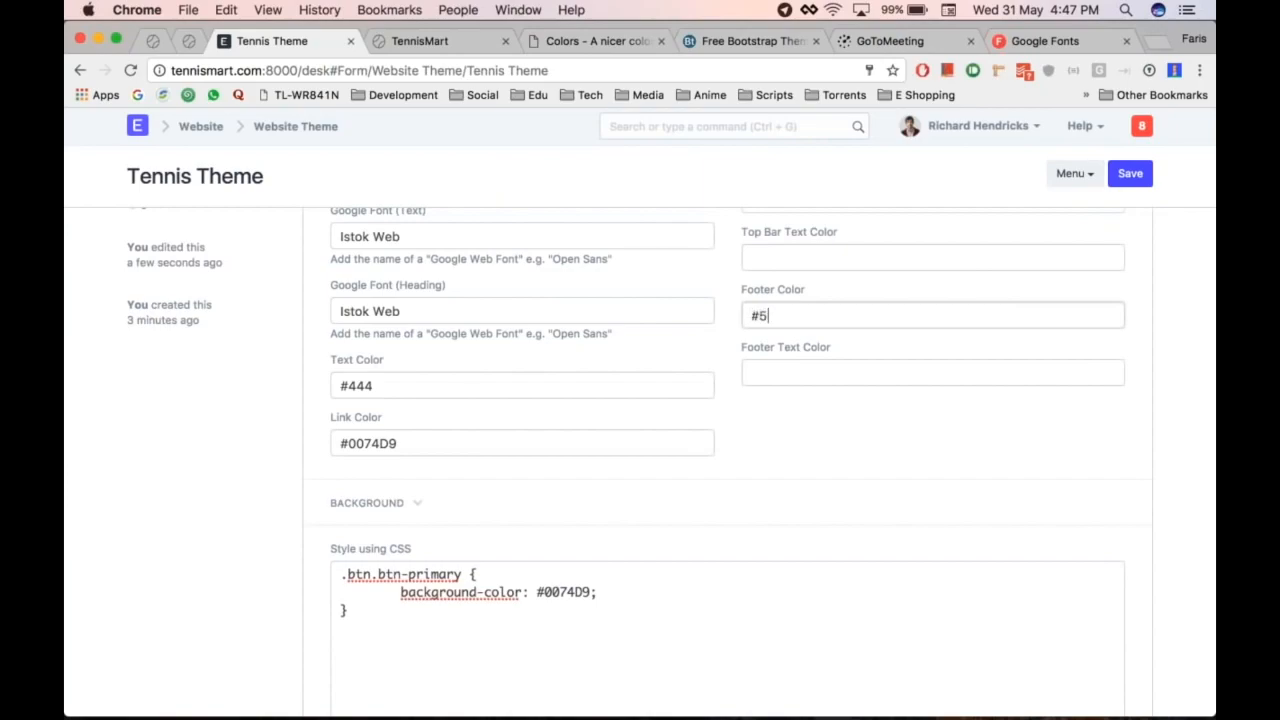
click(811, 374)
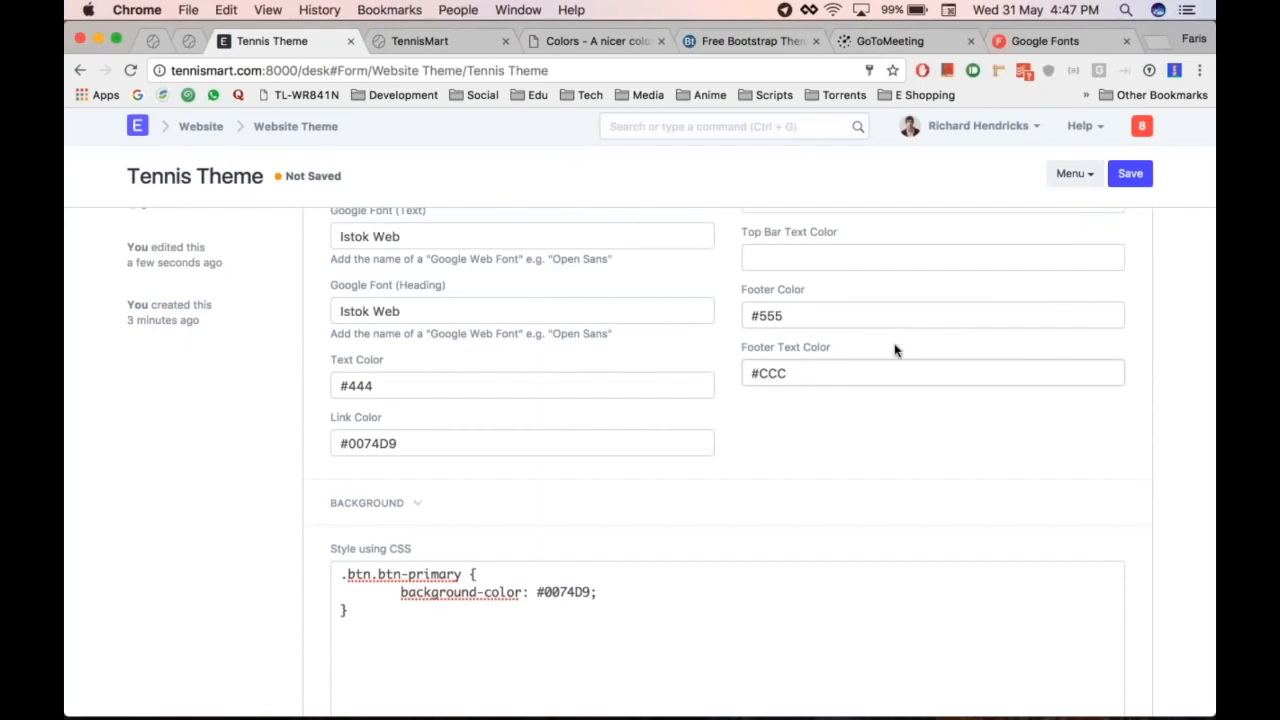
key(ctrl+s)
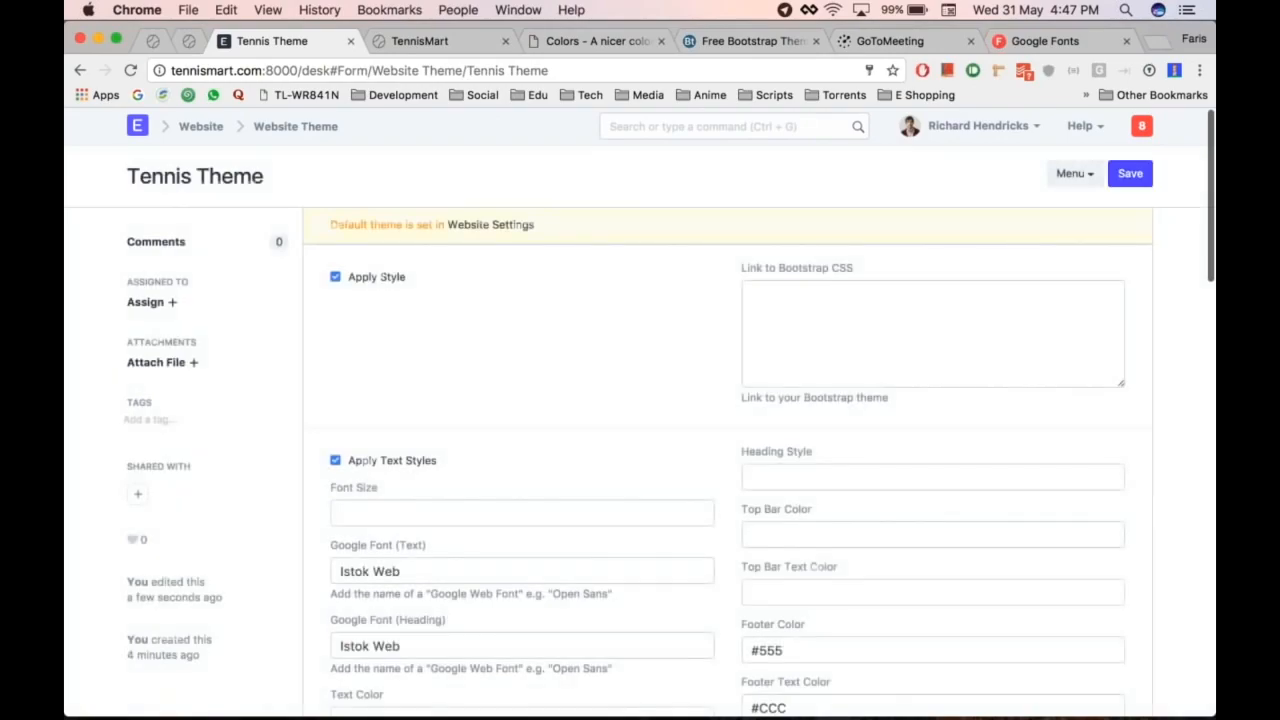
Step: Reload the TennisMart storefront and scroll to check the new dark grey footer
key(ctrl+Tab)
scroll(853, 523, down, 5)
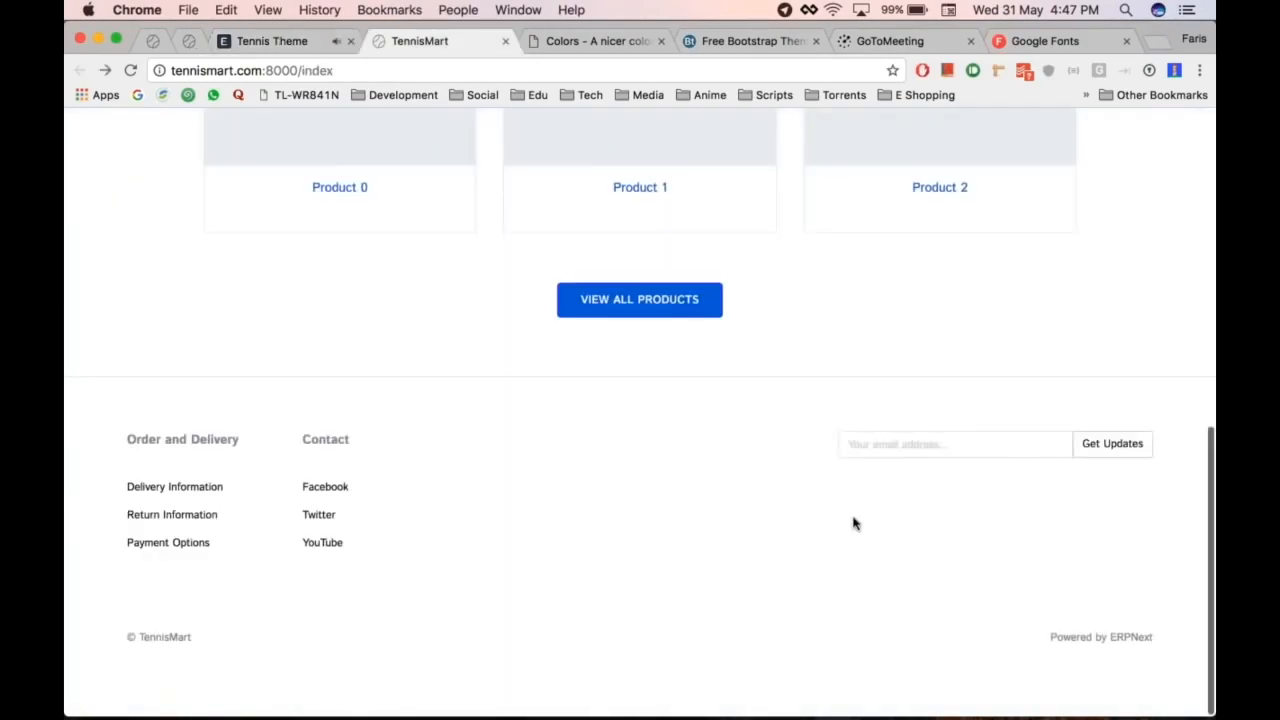
key(super+r)
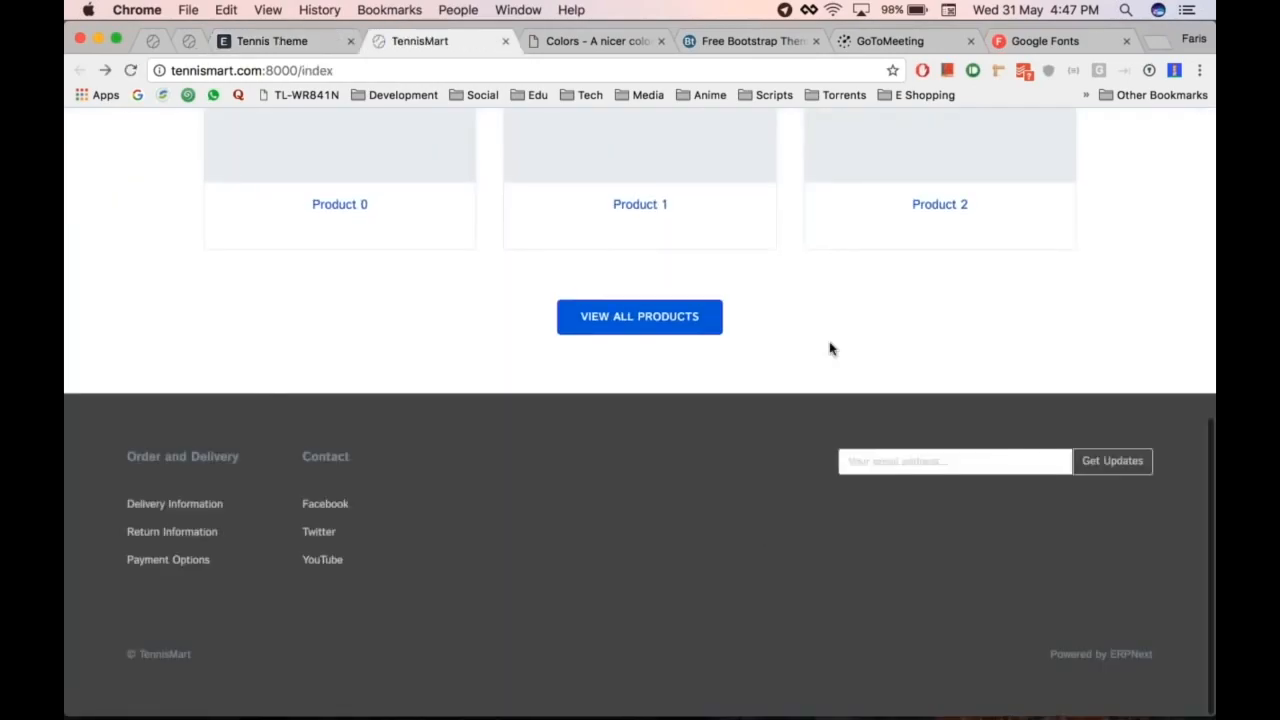
scroll(460, 349, up, 5)
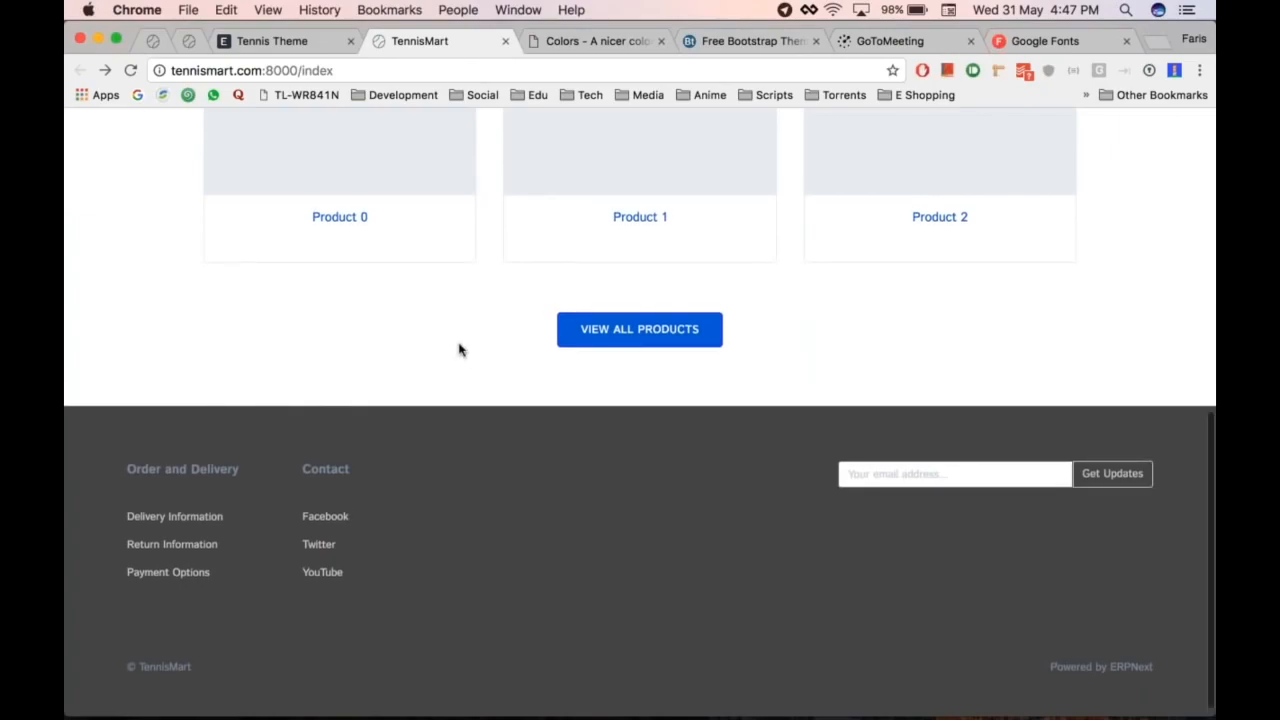
scroll(460, 349, down, 5)
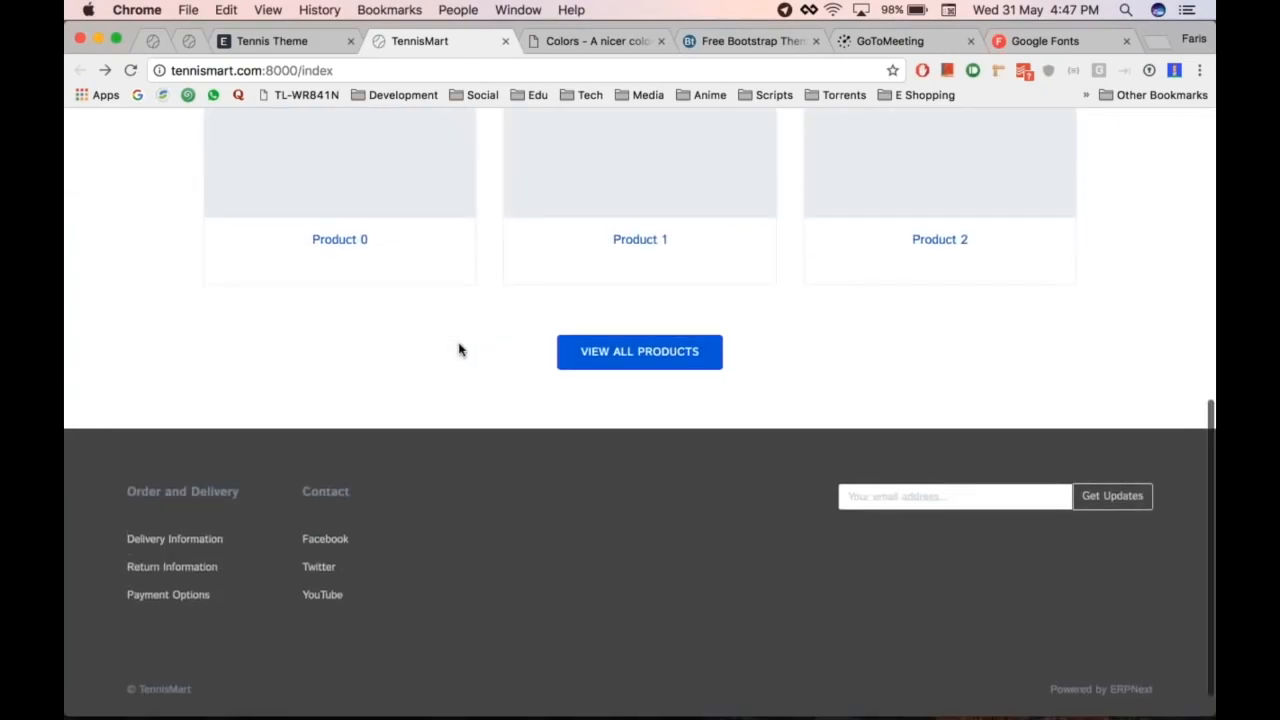
scroll(460, 349, up, 5)
scroll(460, 349, down, 5)
scroll(460, 349, up, 5)
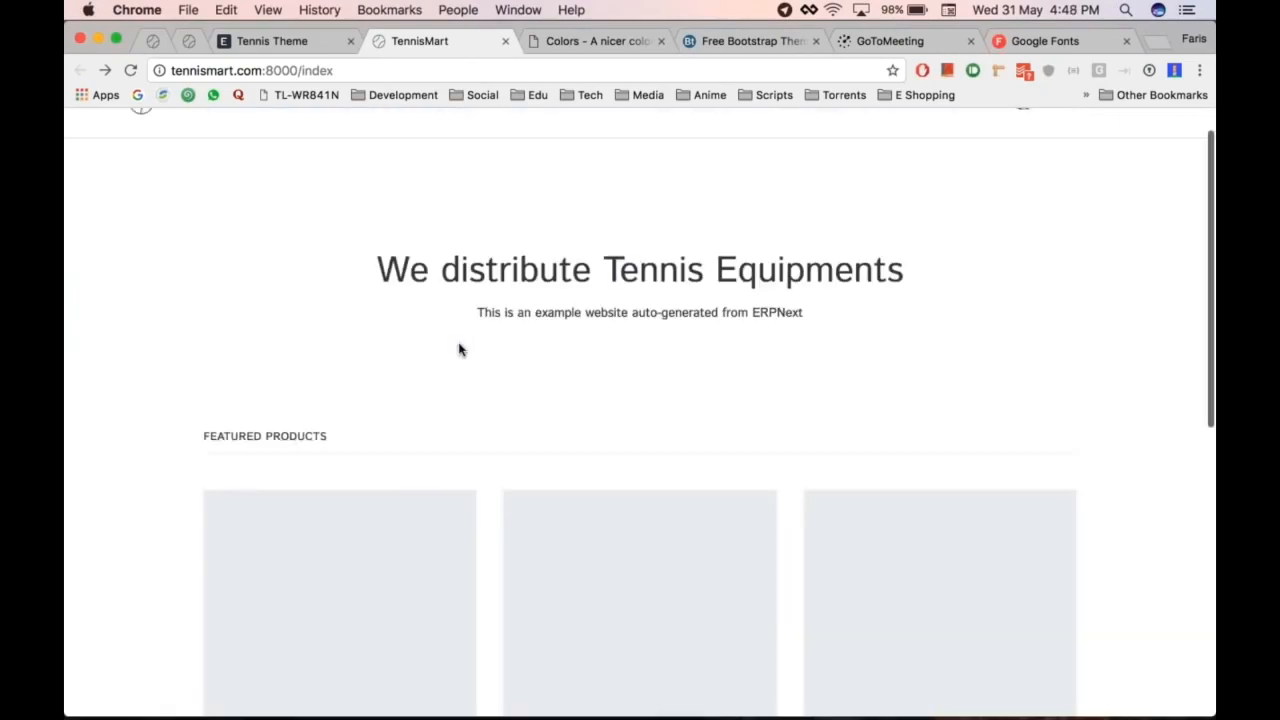
scroll(460, 349, down, 5)
scroll(460, 349, up, 5)
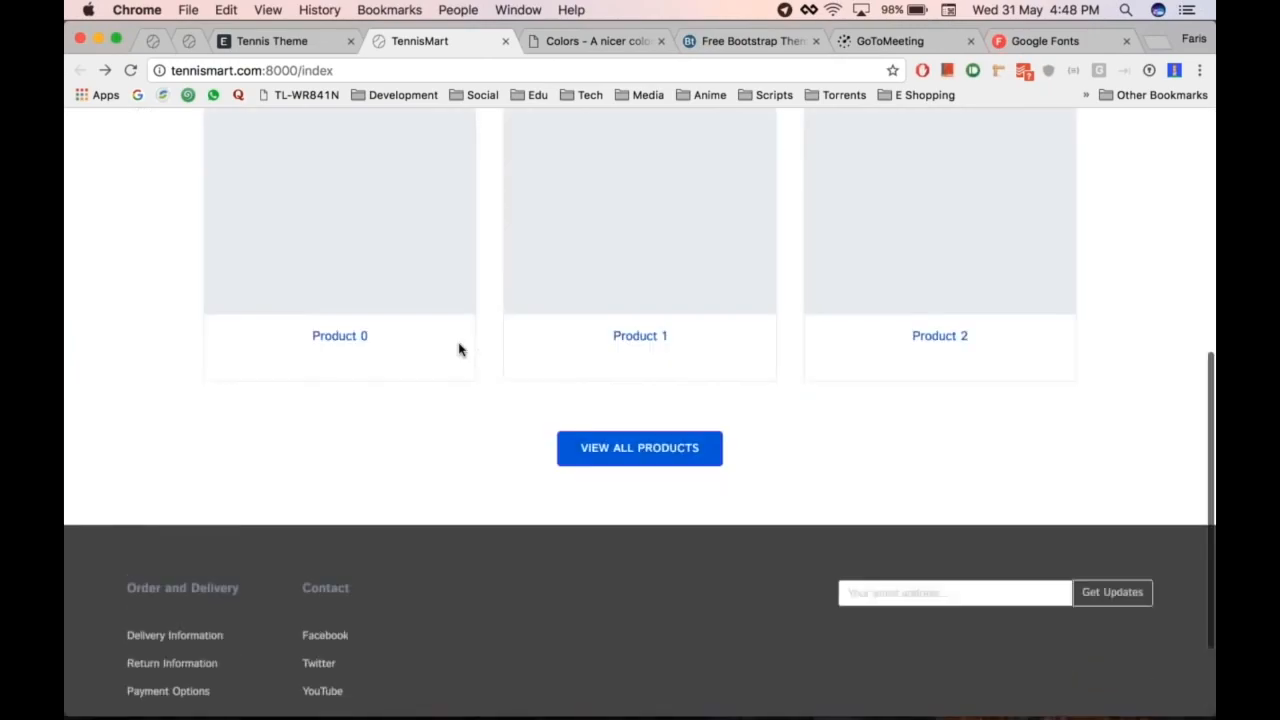
Step: Compare against the Tennis Theme form, then return to the TennisMart storefront
key(super+alt+Left)
scroll(690, 434, down, 4)
scroll(695, 323, up, 2)
scroll(695, 323, up, 1)
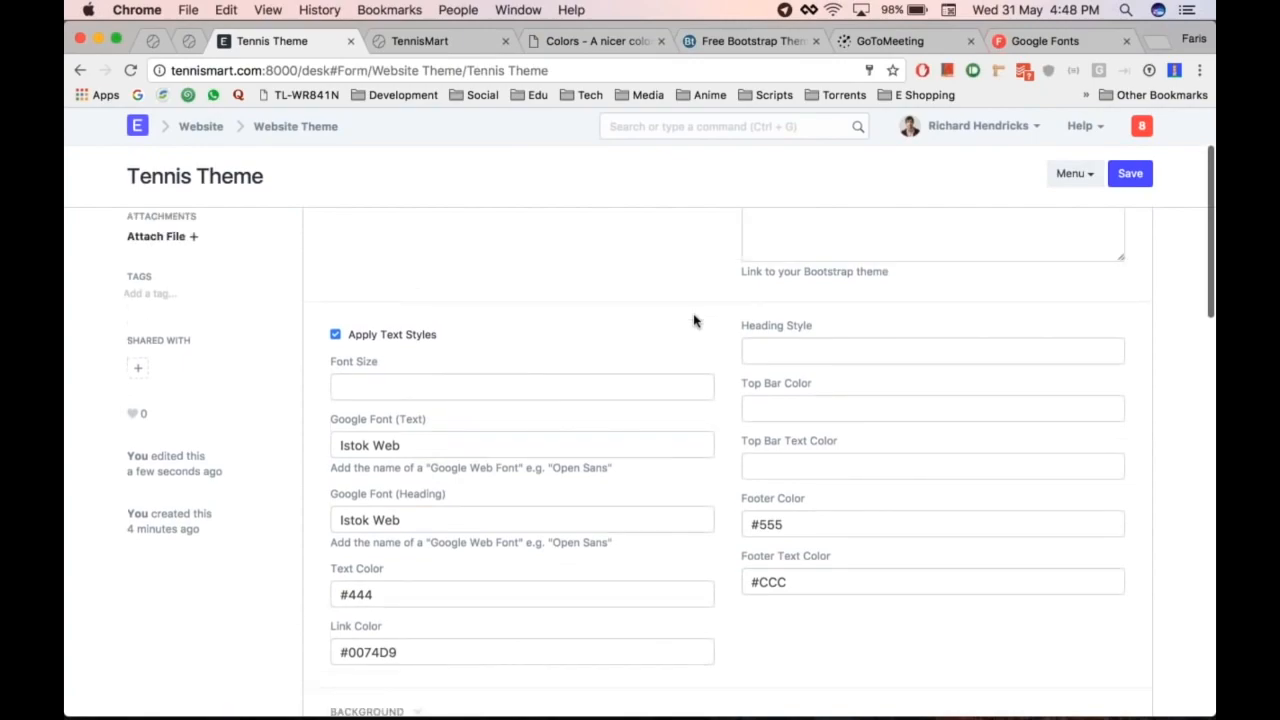
key(super+alt+Right)
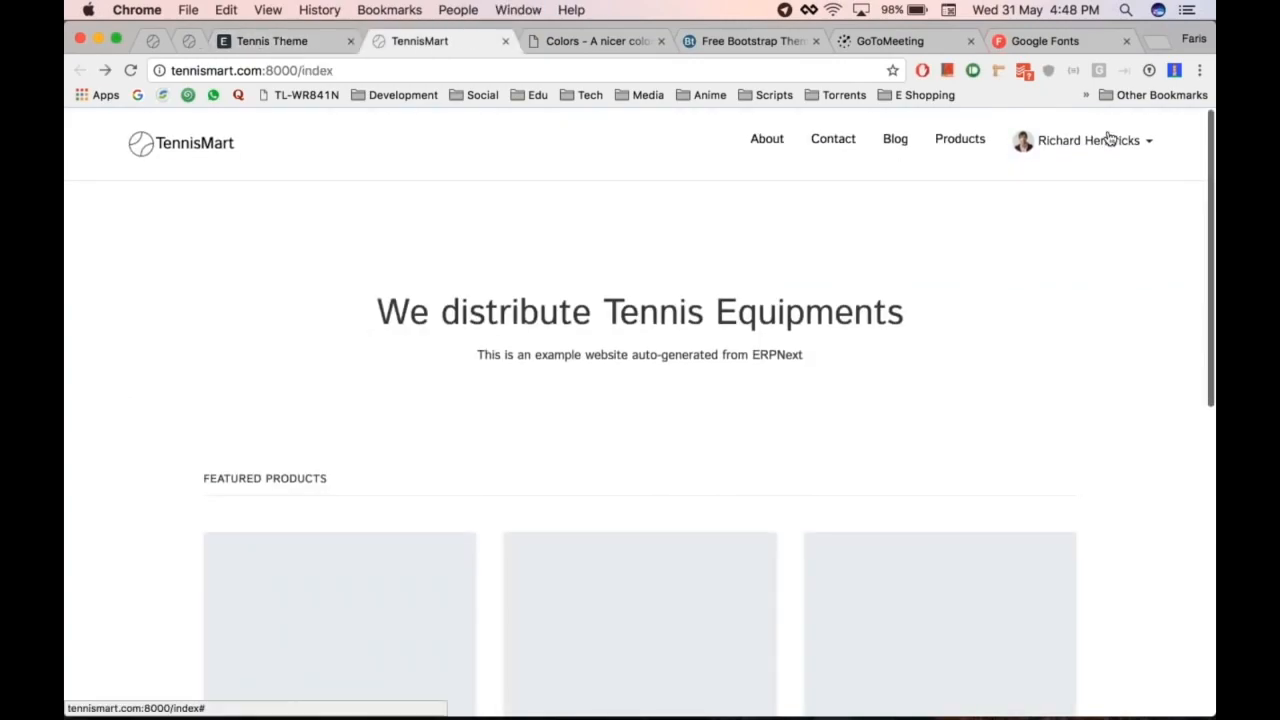
Step: Scroll through the Tennis Theme form to review Istok Web fonts, #555 footer and #CCC footer text
key(super+alt+Left)
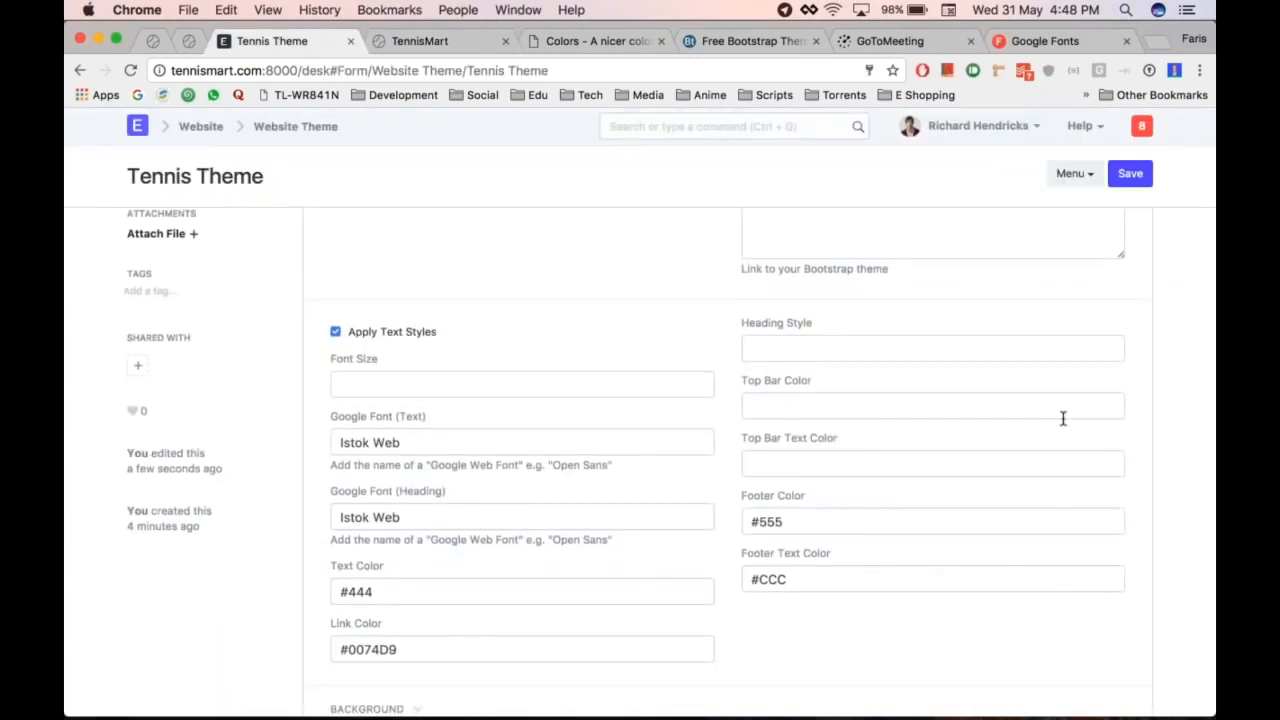
scroll(1063, 418, down, 10)
scroll(728, 392, down, 3)
scroll(728, 392, up, 15)
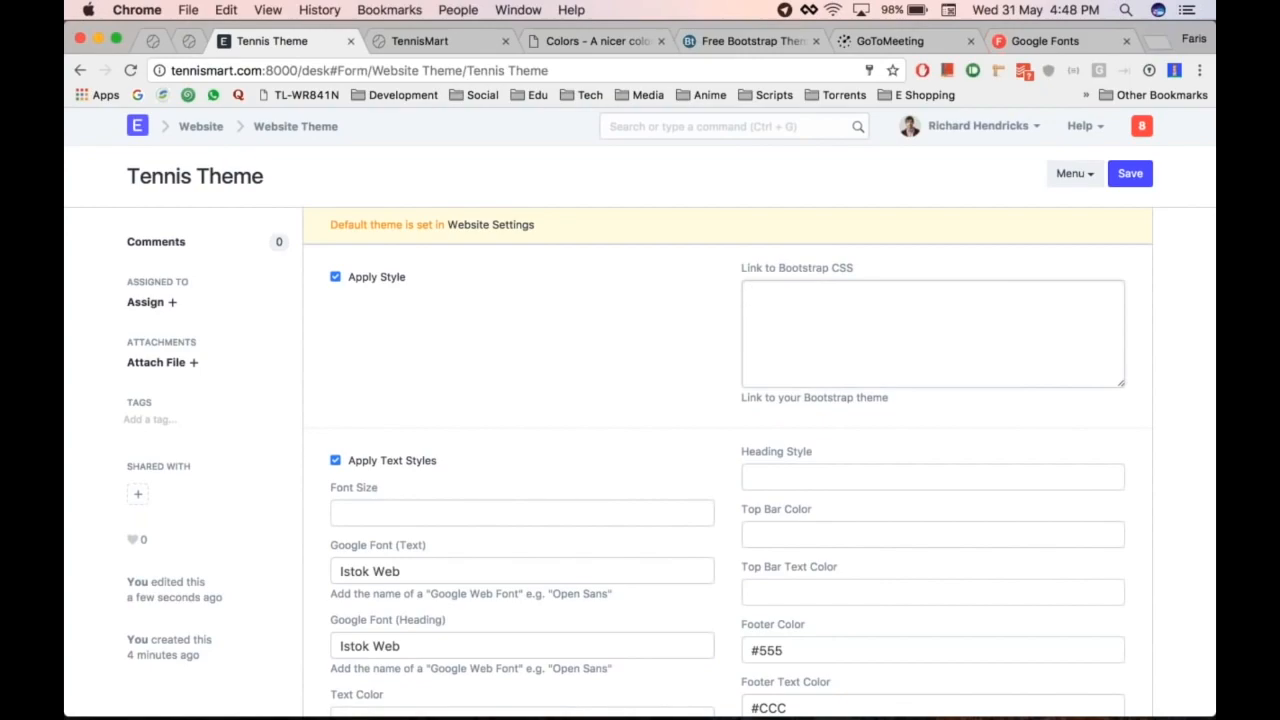
scroll(752, 293, down, 10)
scroll(752, 293, up, 2)
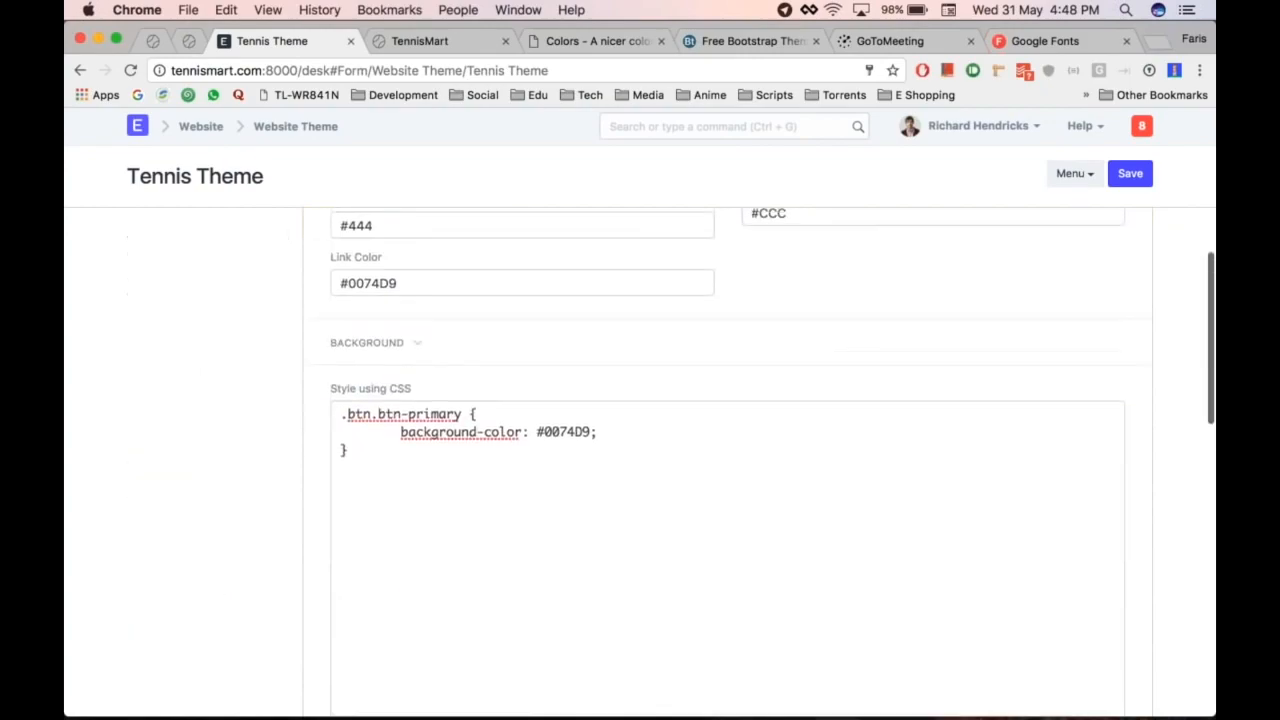
scroll(703, 309, up, 10)
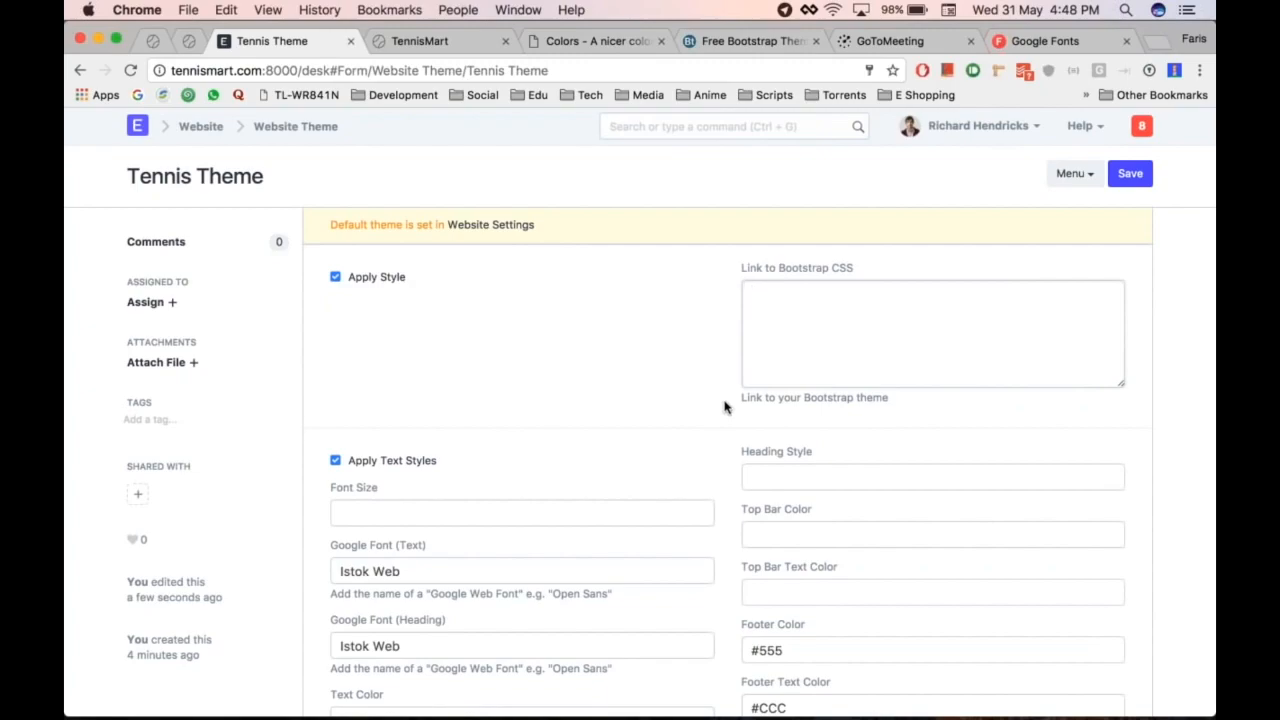
scroll(725, 406, down, 1)
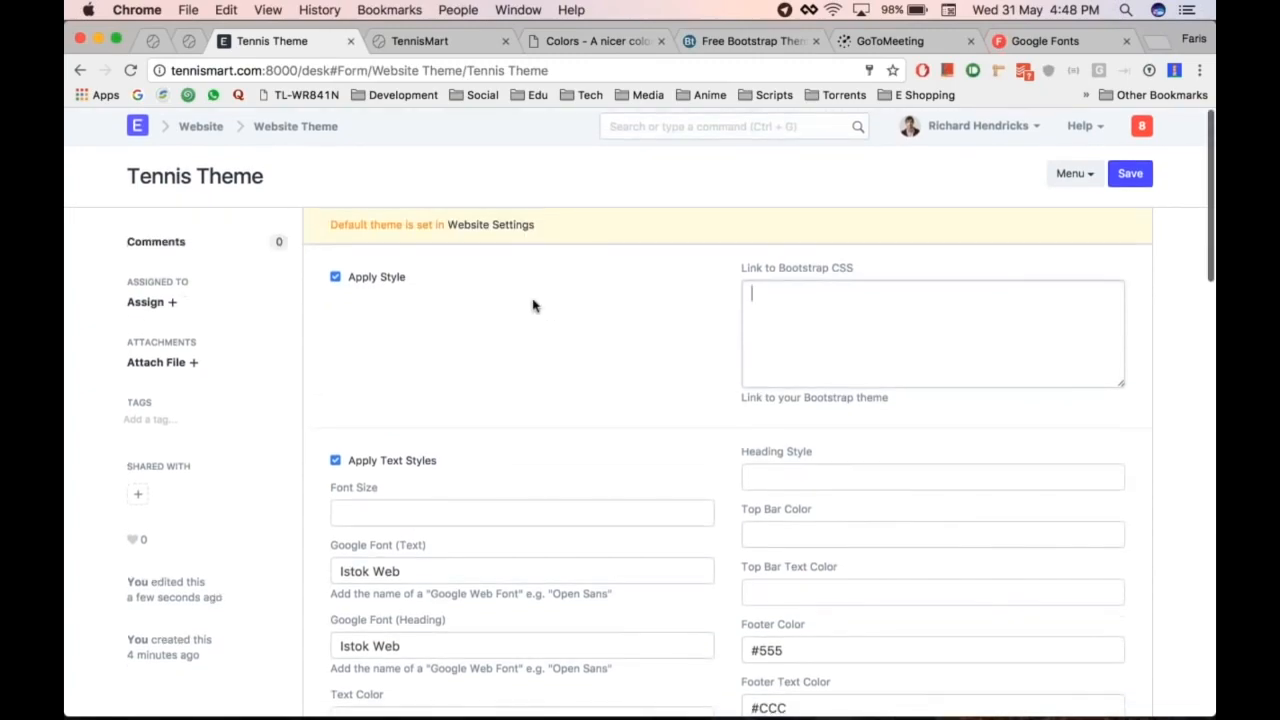
Step: Add a website theme named 'Custom Bootstrap Theme', save it, and select its Bootstrap CSS link field
click(296, 126)
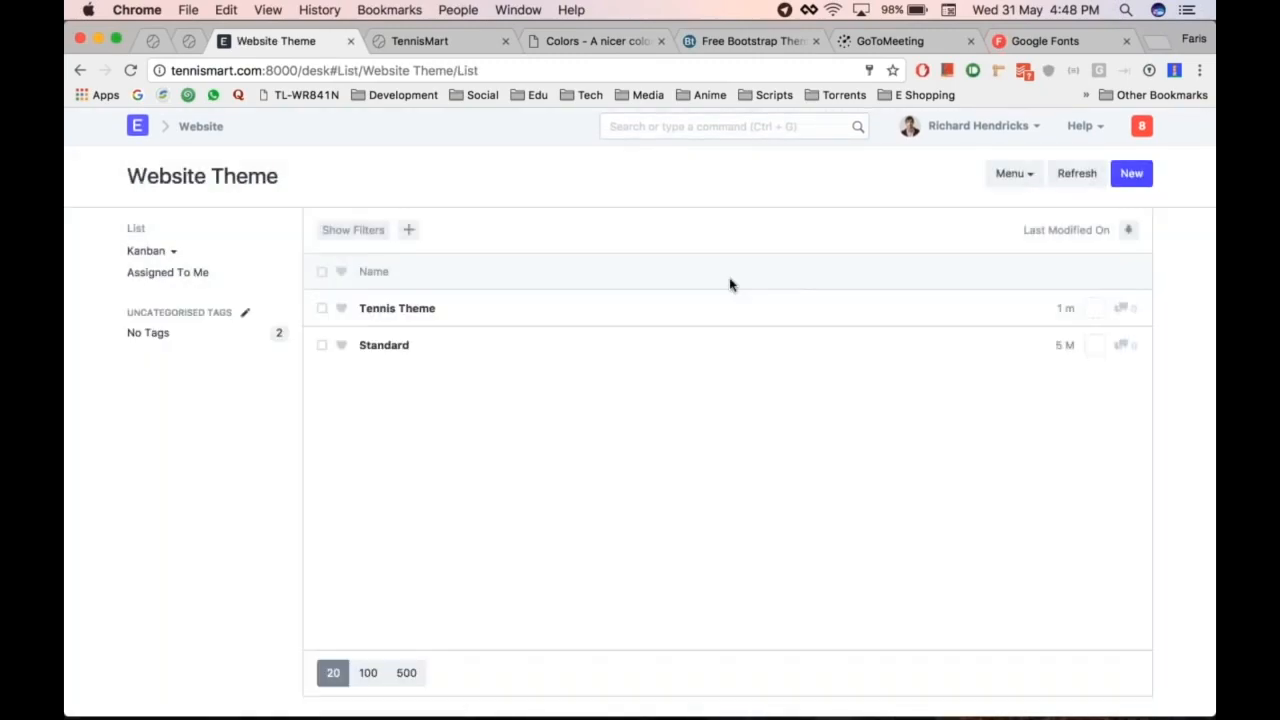
click(1131, 174)
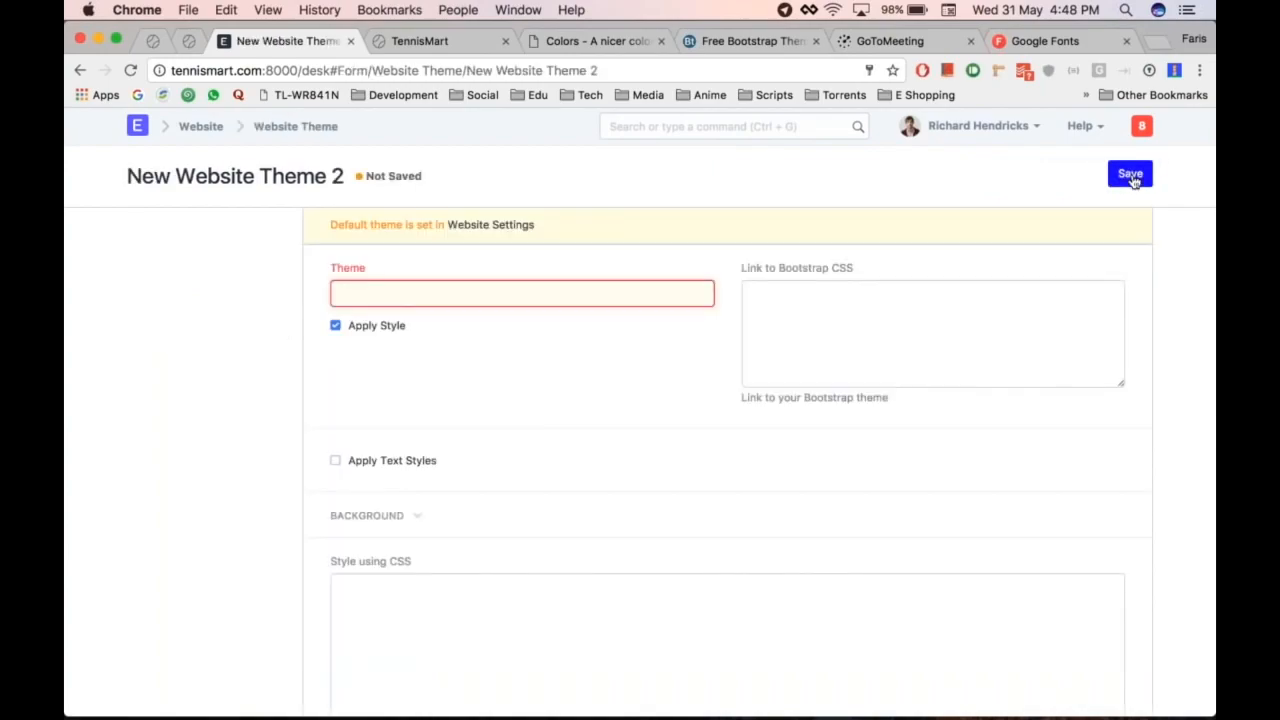
text(Custom Bootstrap Theme)
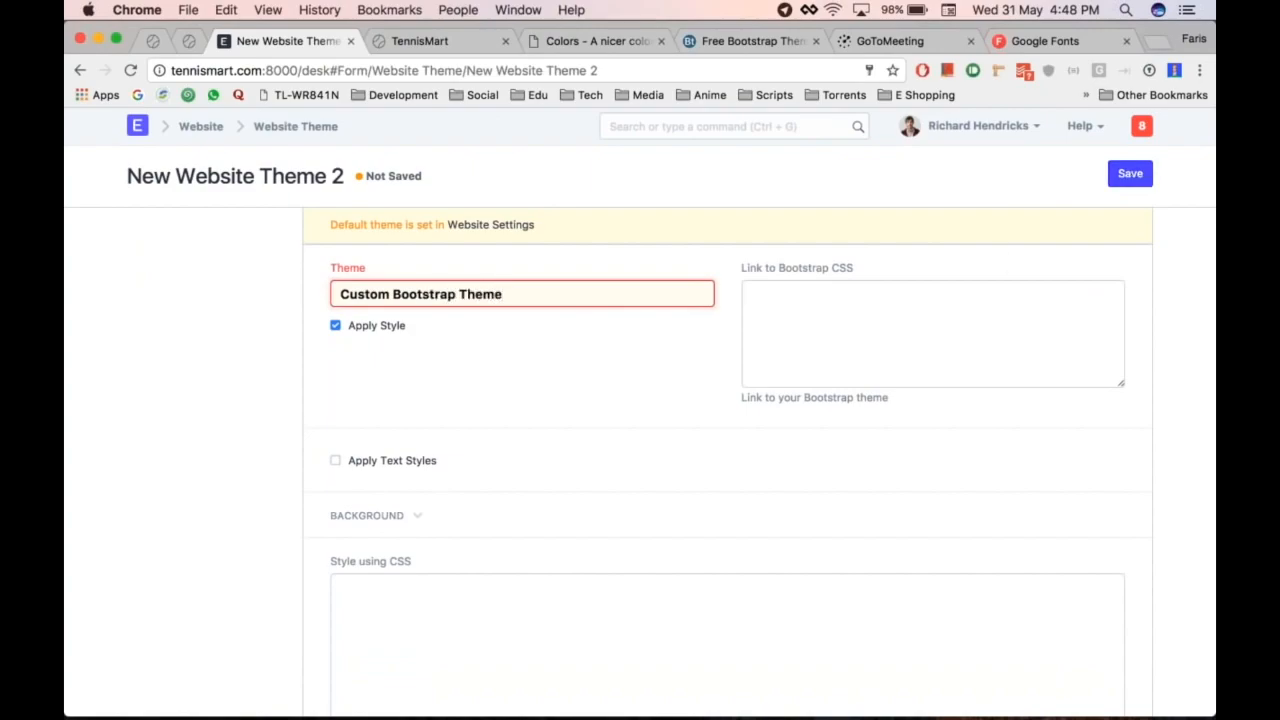
key(ctrl+s)
click(805, 310)
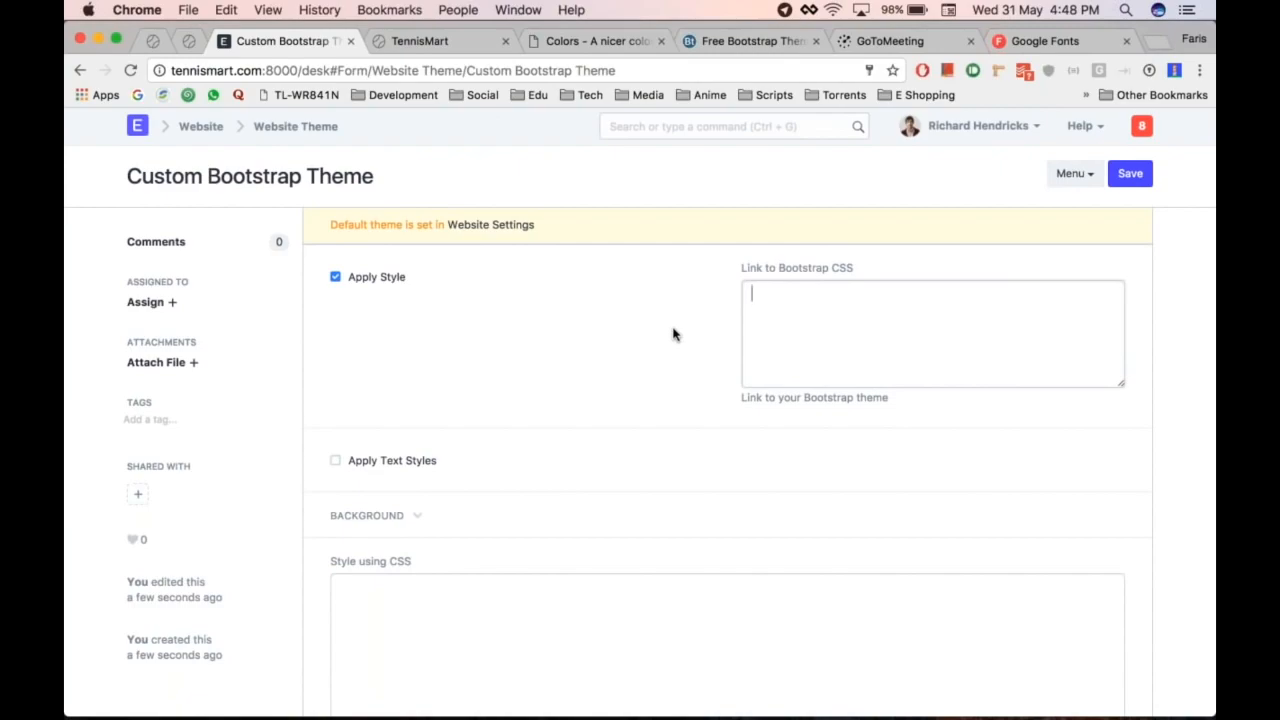
key(super+alt+Right)
key(super+alt+Right)
key(super+alt+Right)
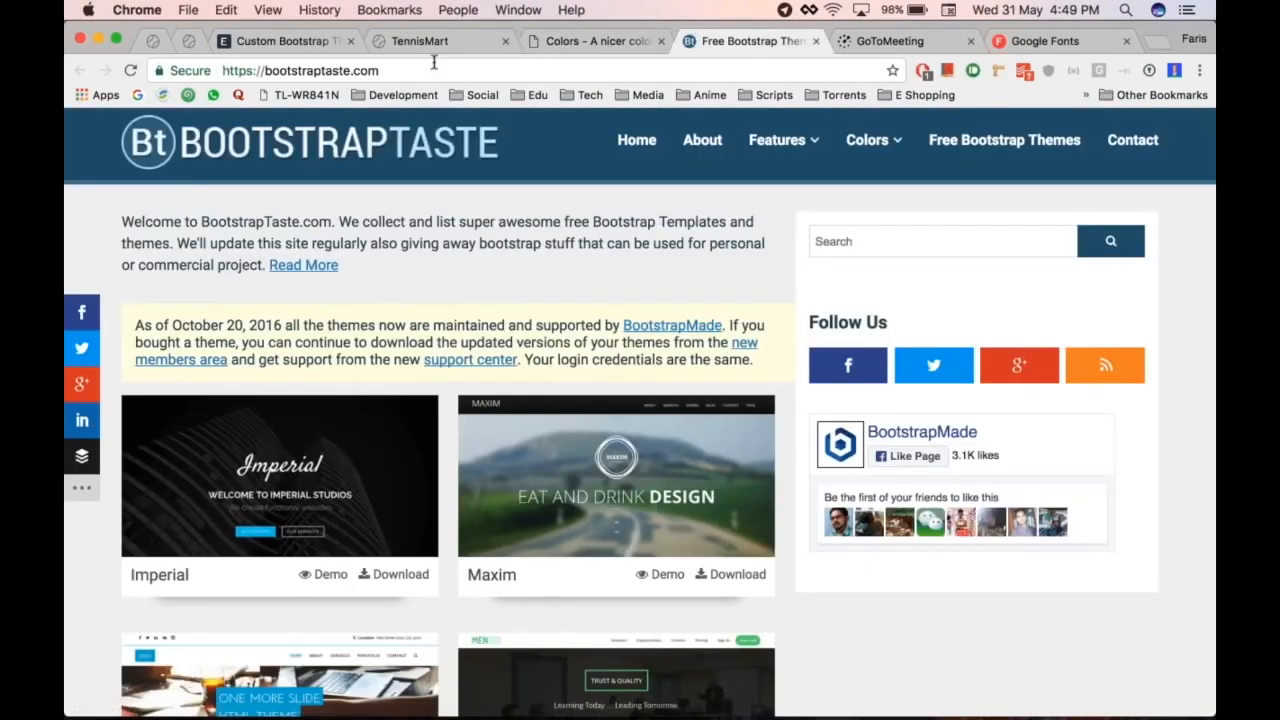
Step: Browse the BootstrapTaste free themes and preview, then close, the Laura demo
scroll(458, 400, down, 1)
scroll(681, 238, down, 2)
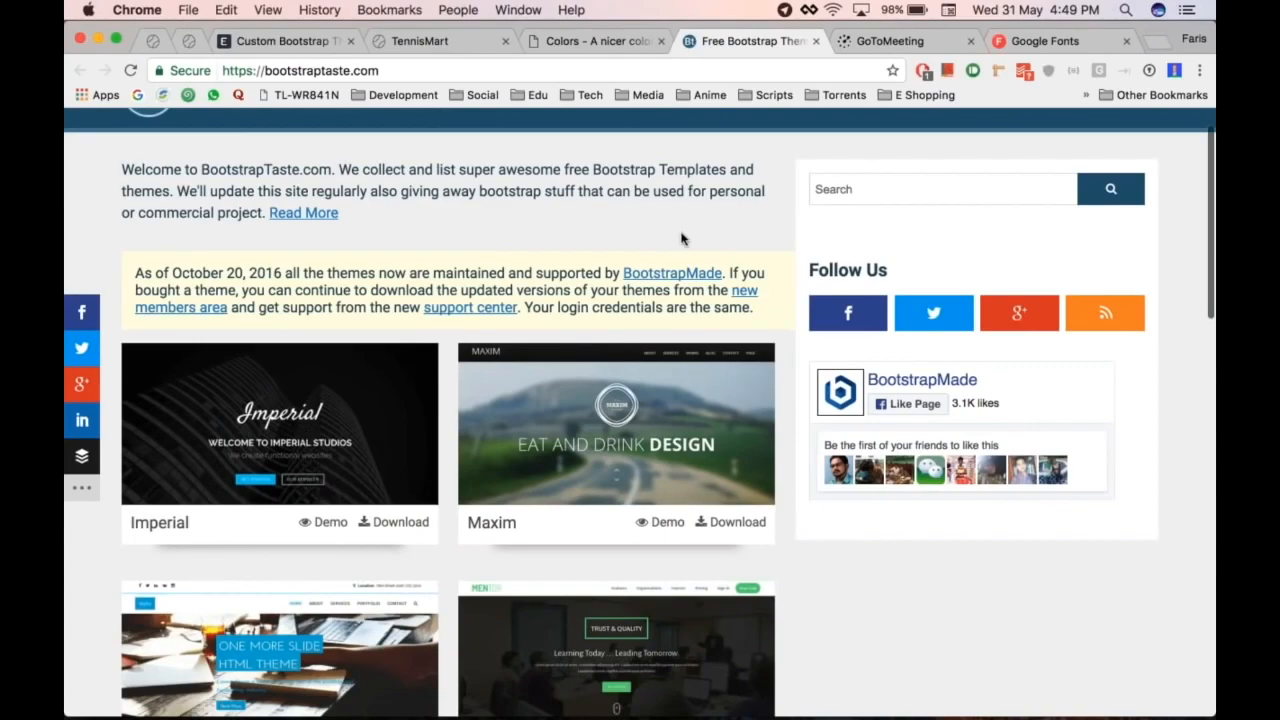
scroll(686, 240, down, 5)
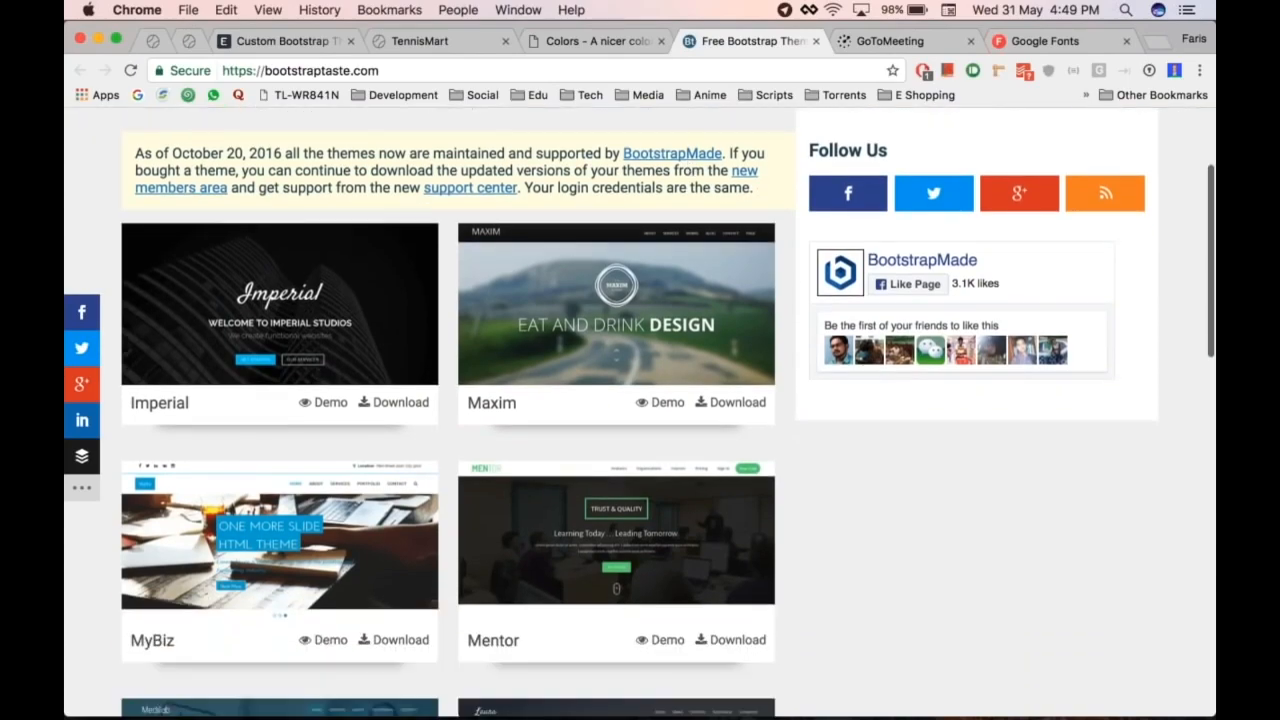
scroll(860, 363, down, 6)
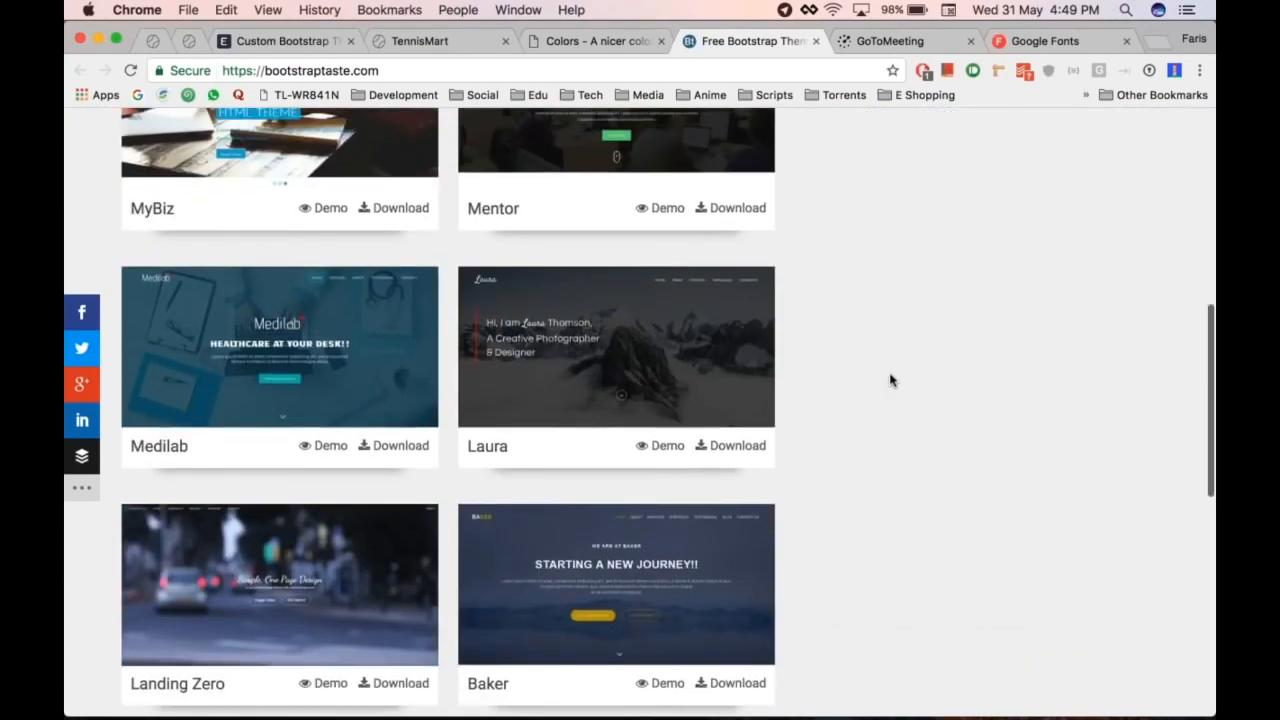
scroll(890, 378, down, 2)
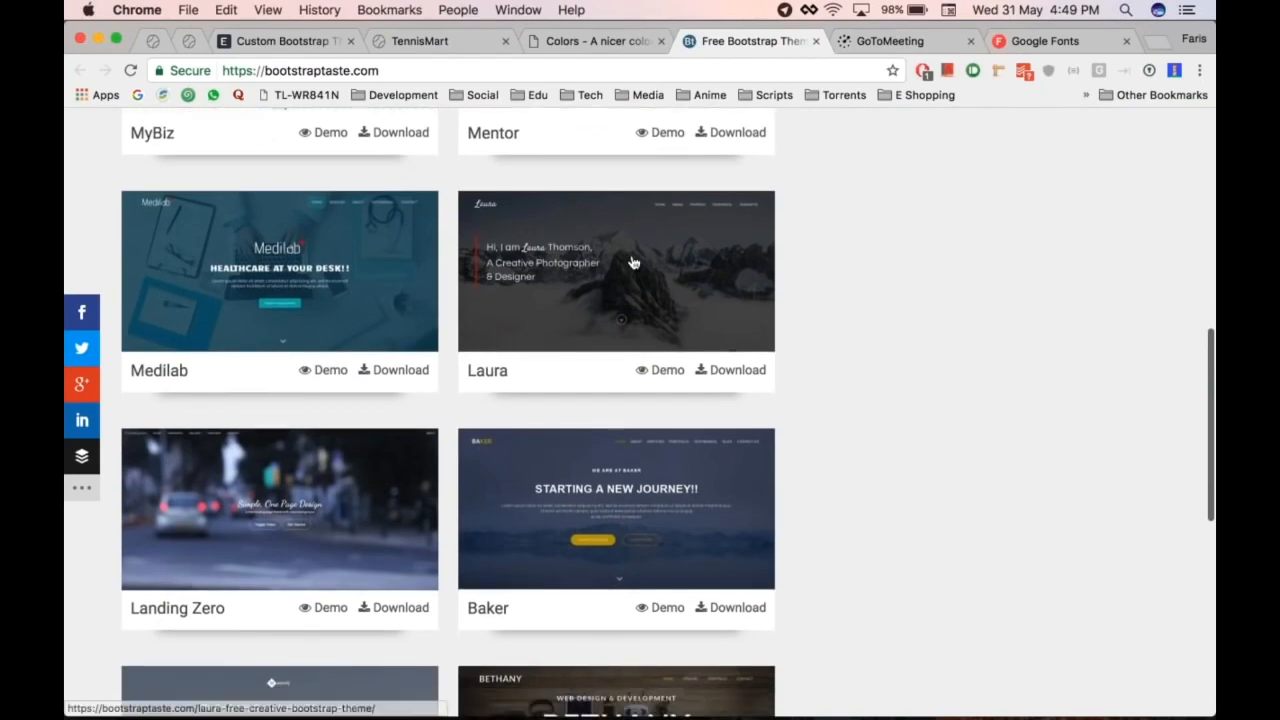
click(663, 370)
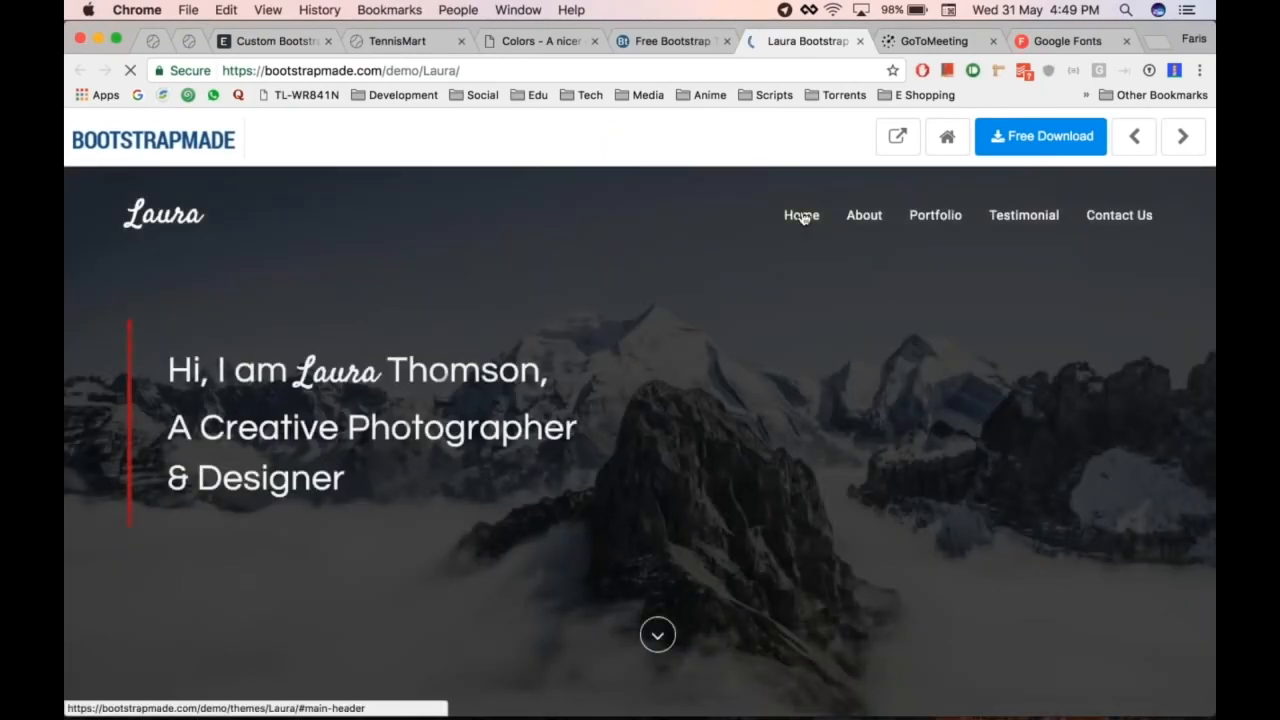
key(super+w)
Step: Download the Baker theme as Baker.zip and go back to the Custom Bootstrap Theme form
scroll(825, 487, down, 3)
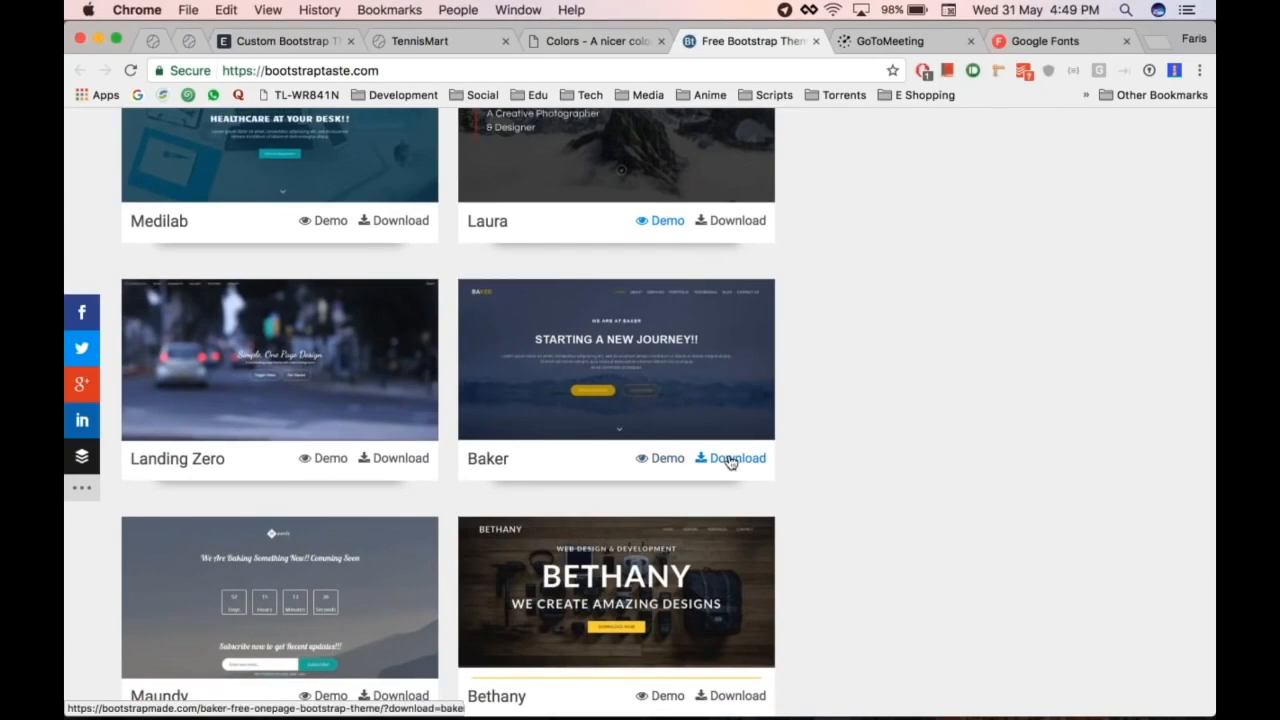
click(729, 459)
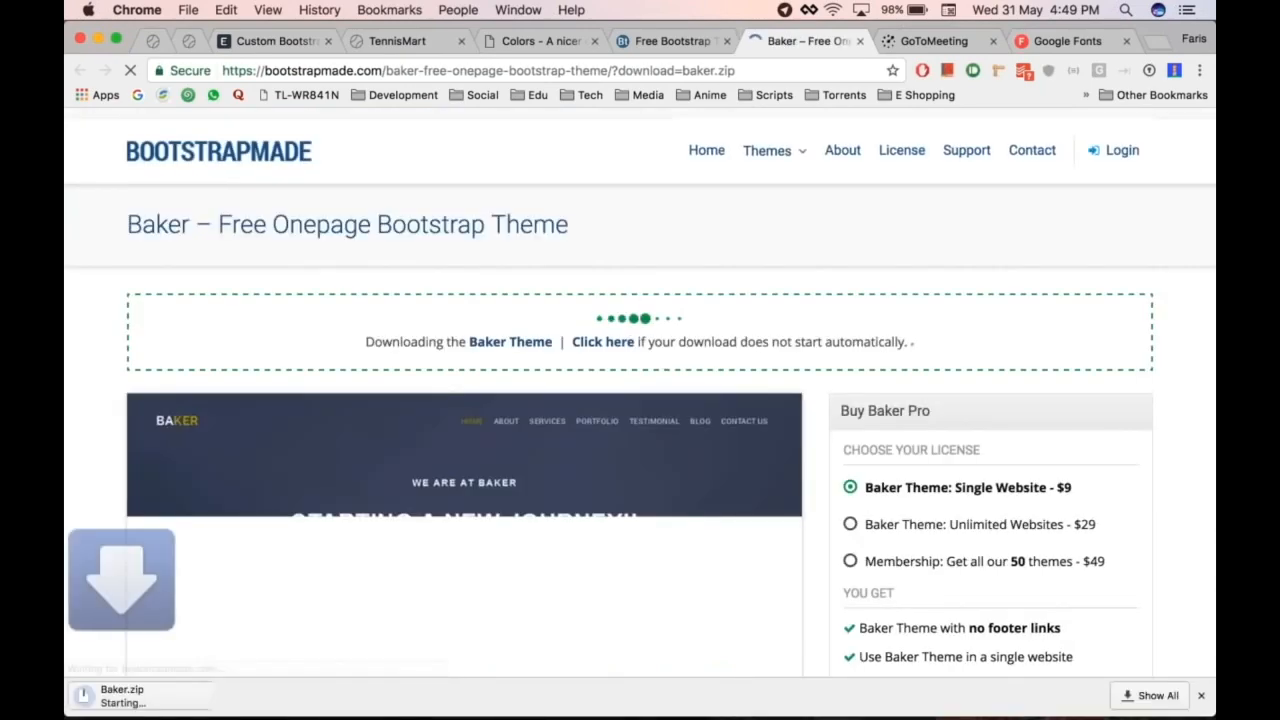
key(super+w)
key(super+alt+Left)
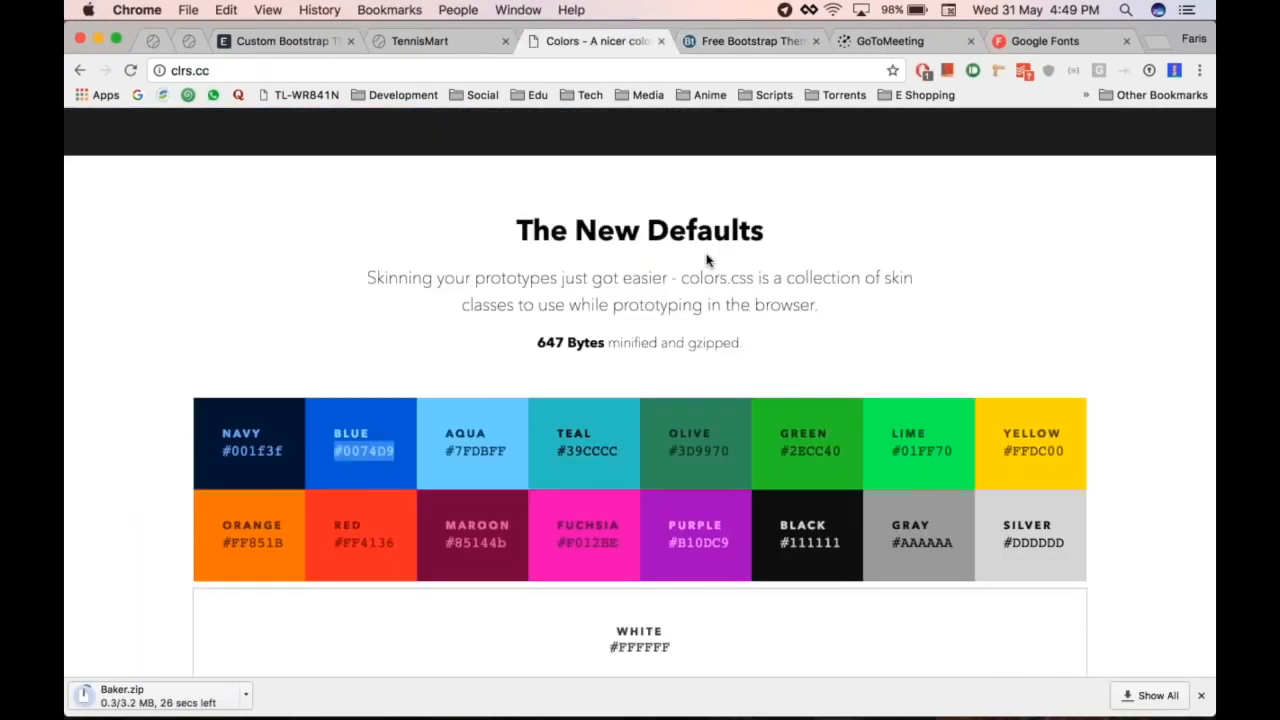
key(super+alt+Left)
key(super+alt+Left)
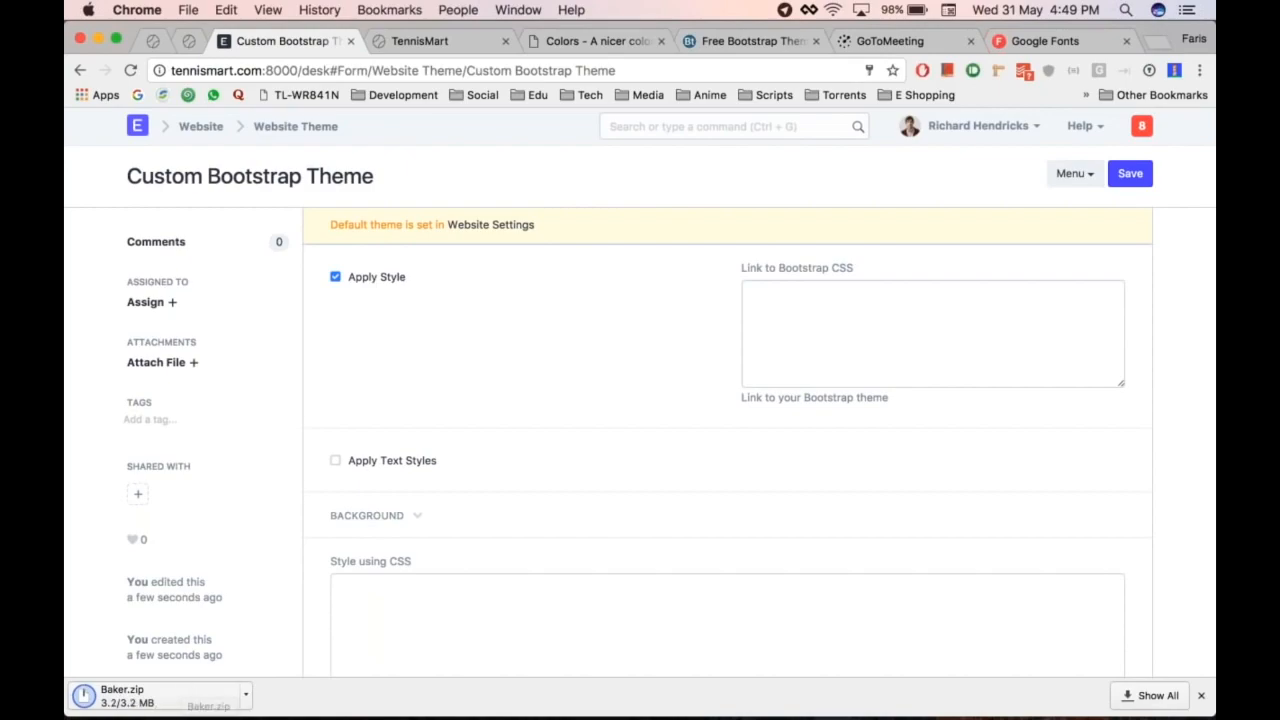
Step: Unpack Baker.zip and expand its Baker > css folder in Finder's list view
click(140, 698)
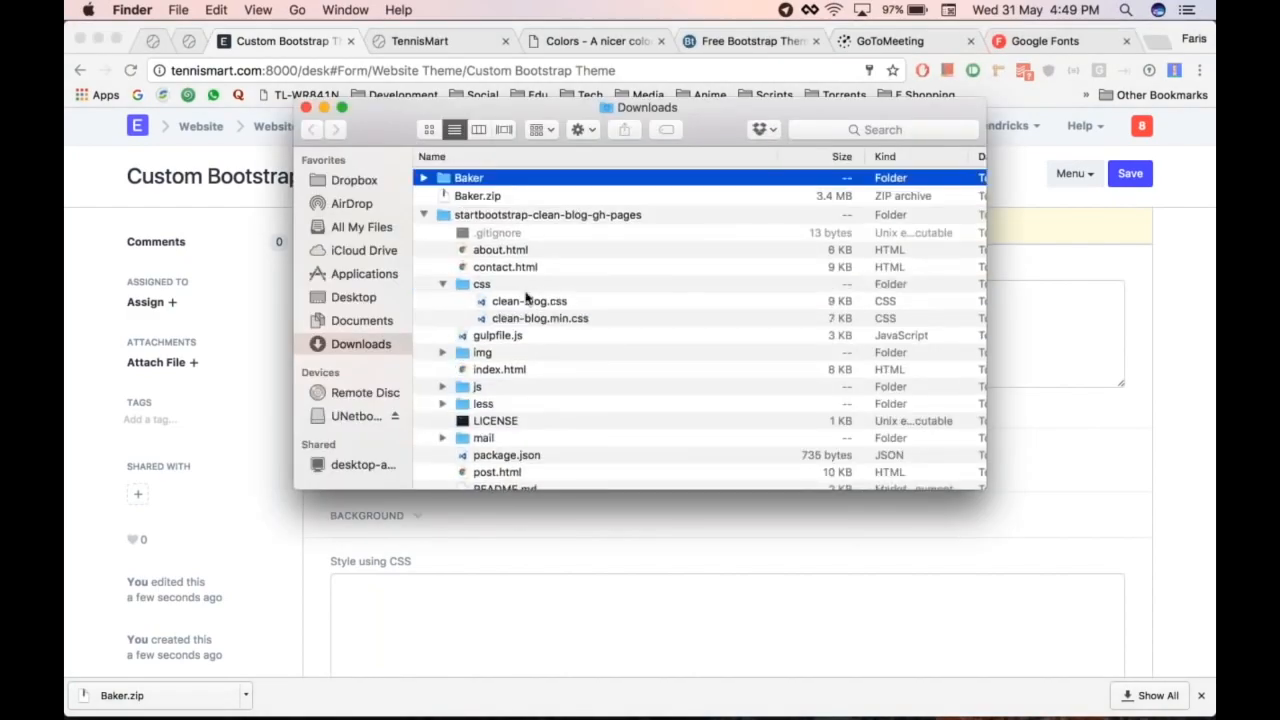
key(Right)
key(Down)
key(Down)
key(Down)
key(Down)
key(Down)
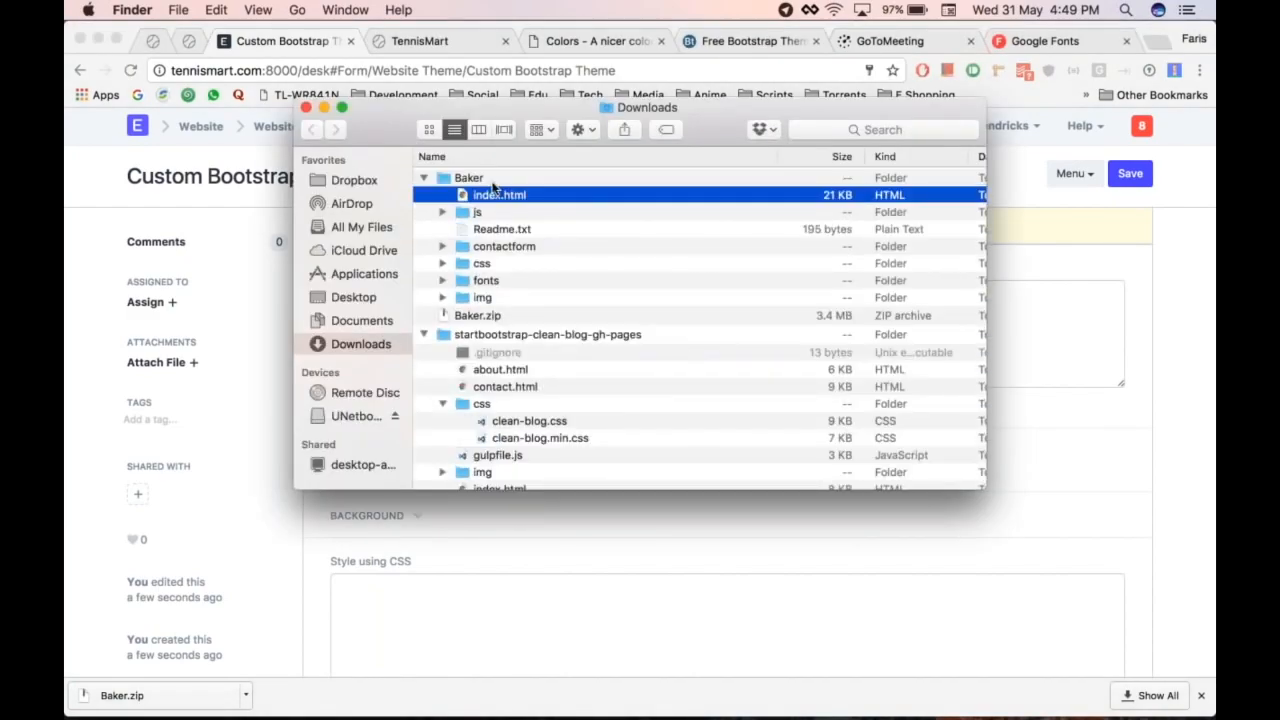
key(Right)
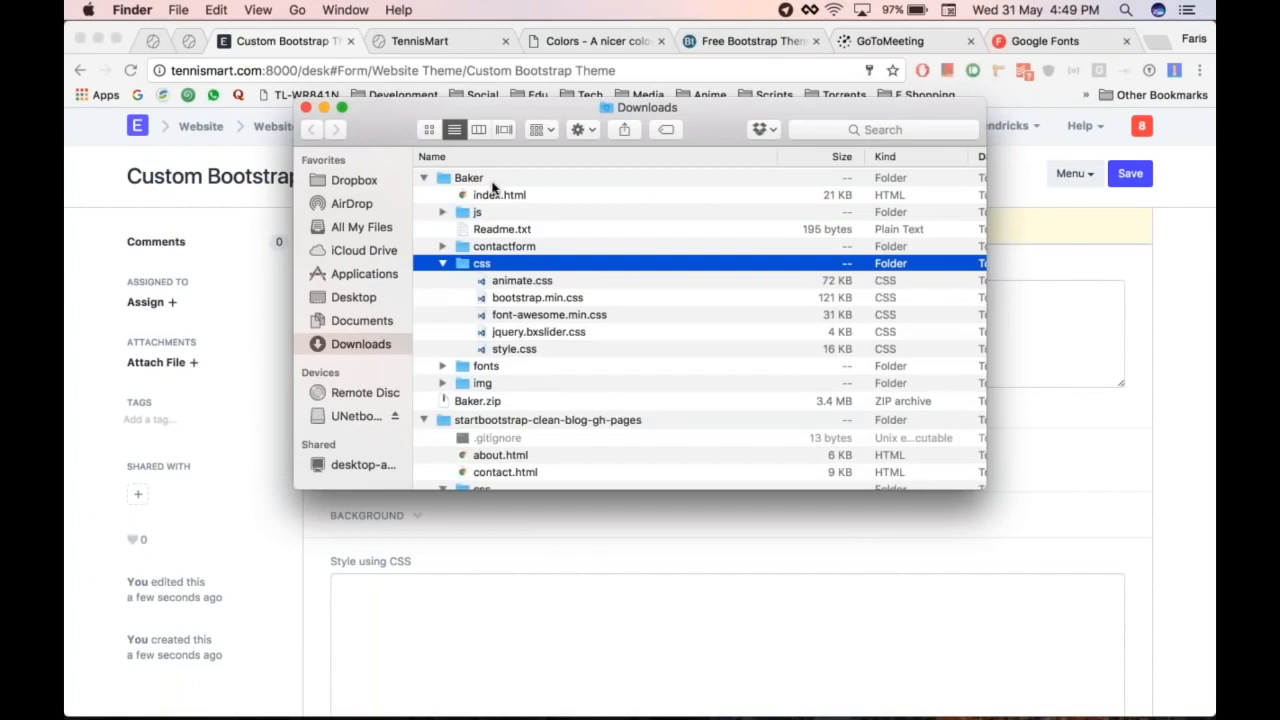
Step: Drag style.css from the Baker css folder onto the Custom Bootstrap Theme page
click(538, 352)
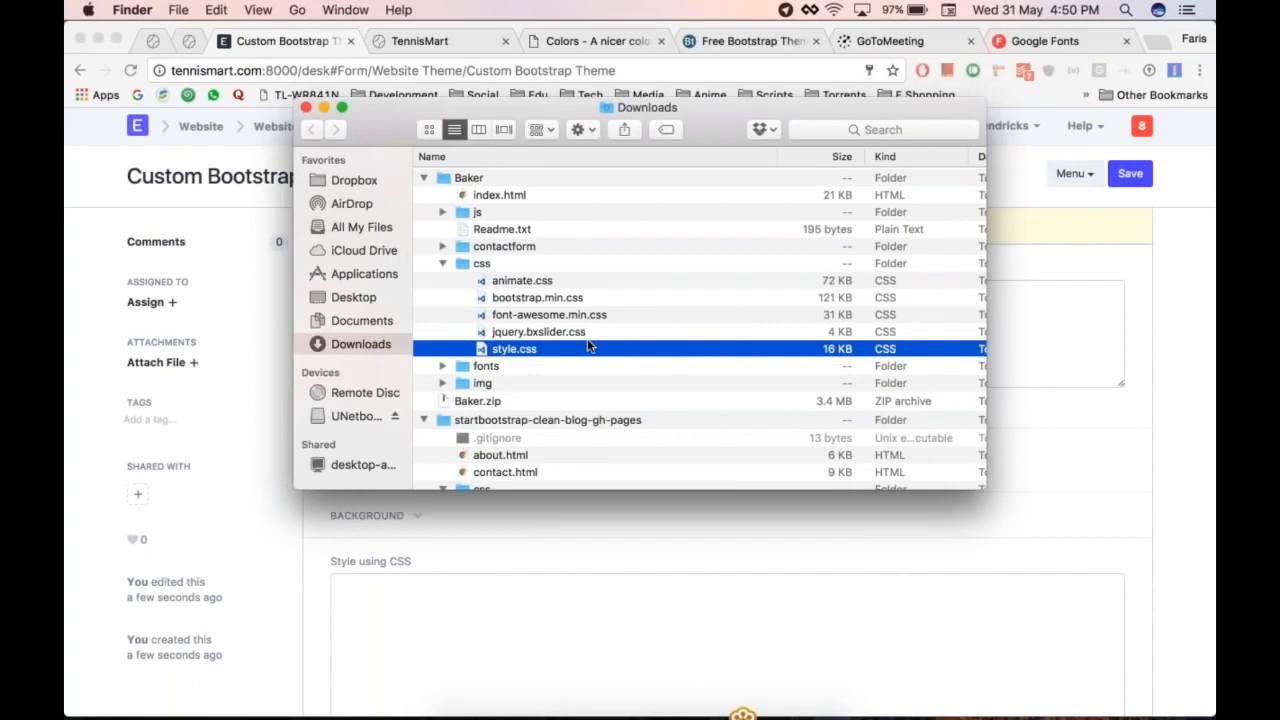
click(580, 302)
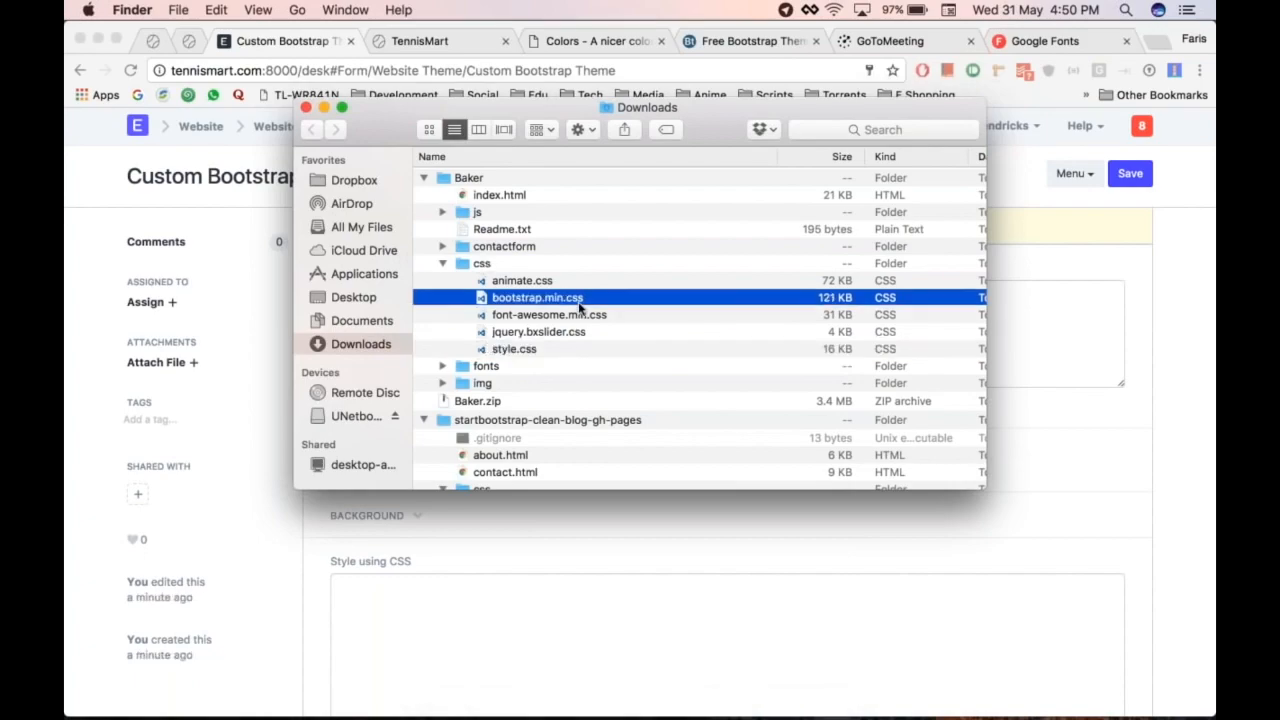
click(605, 318)
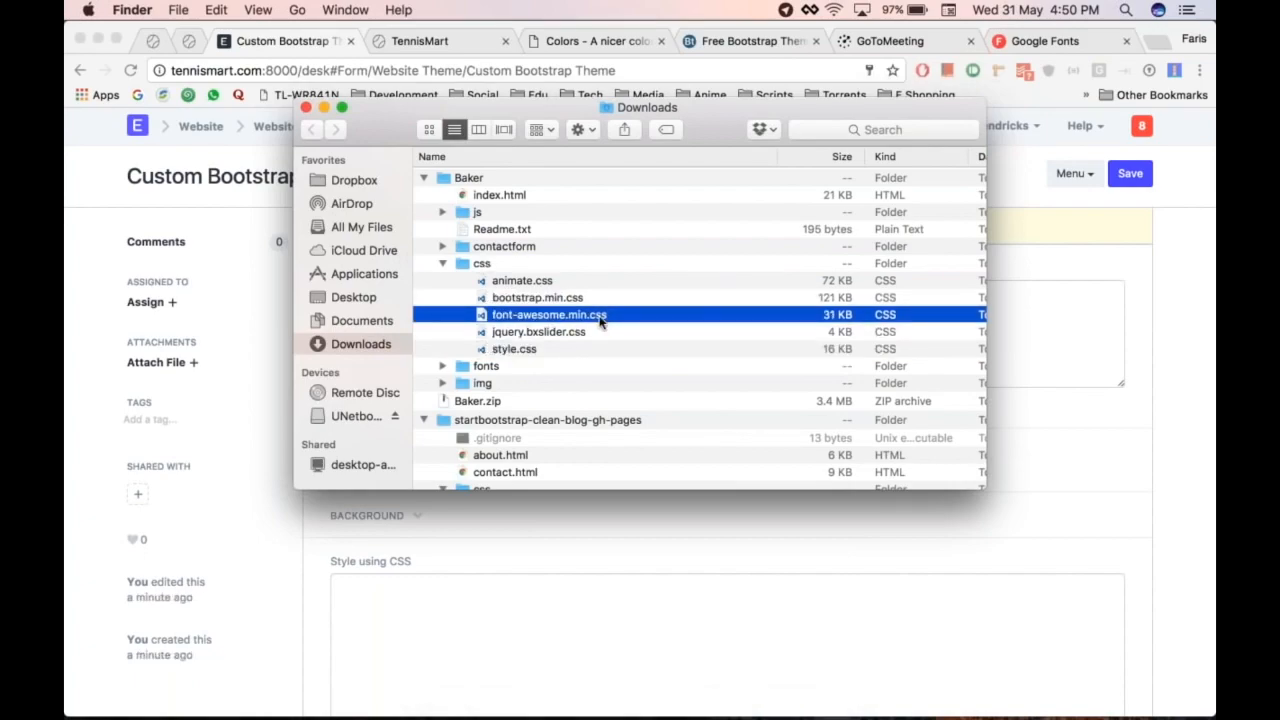
click(545, 352)
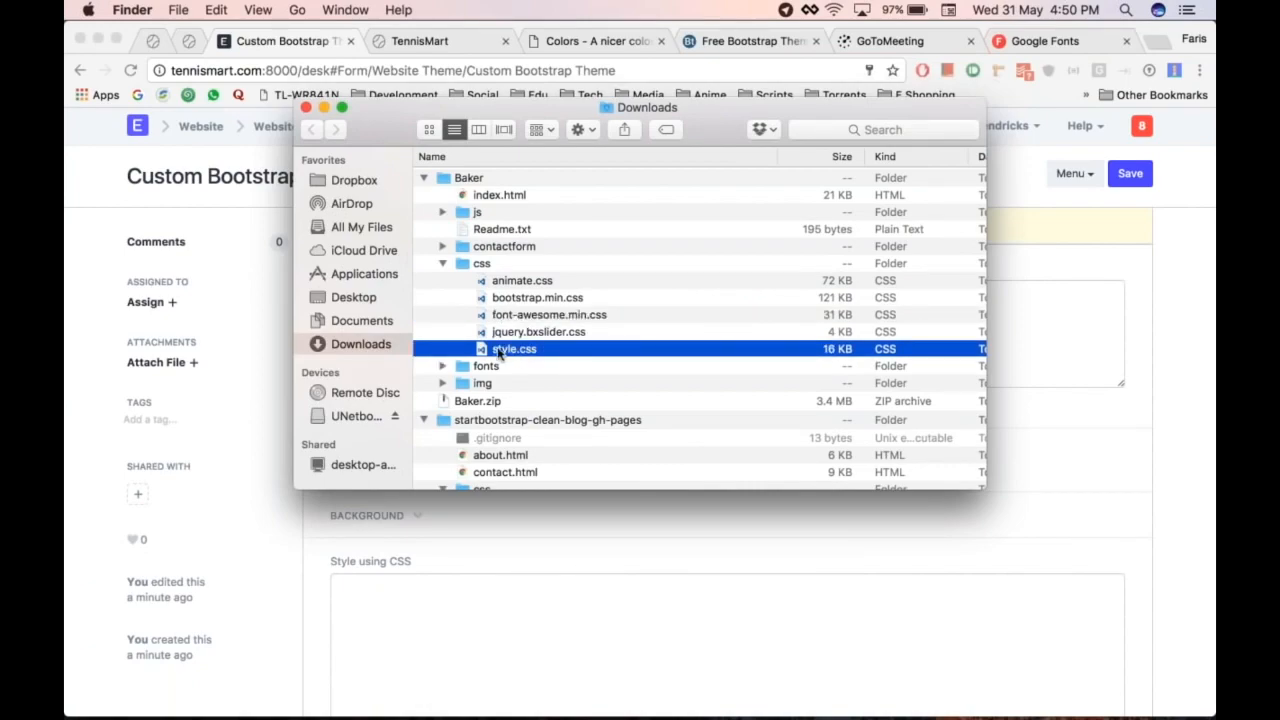
drag(499, 352, 183, 431)
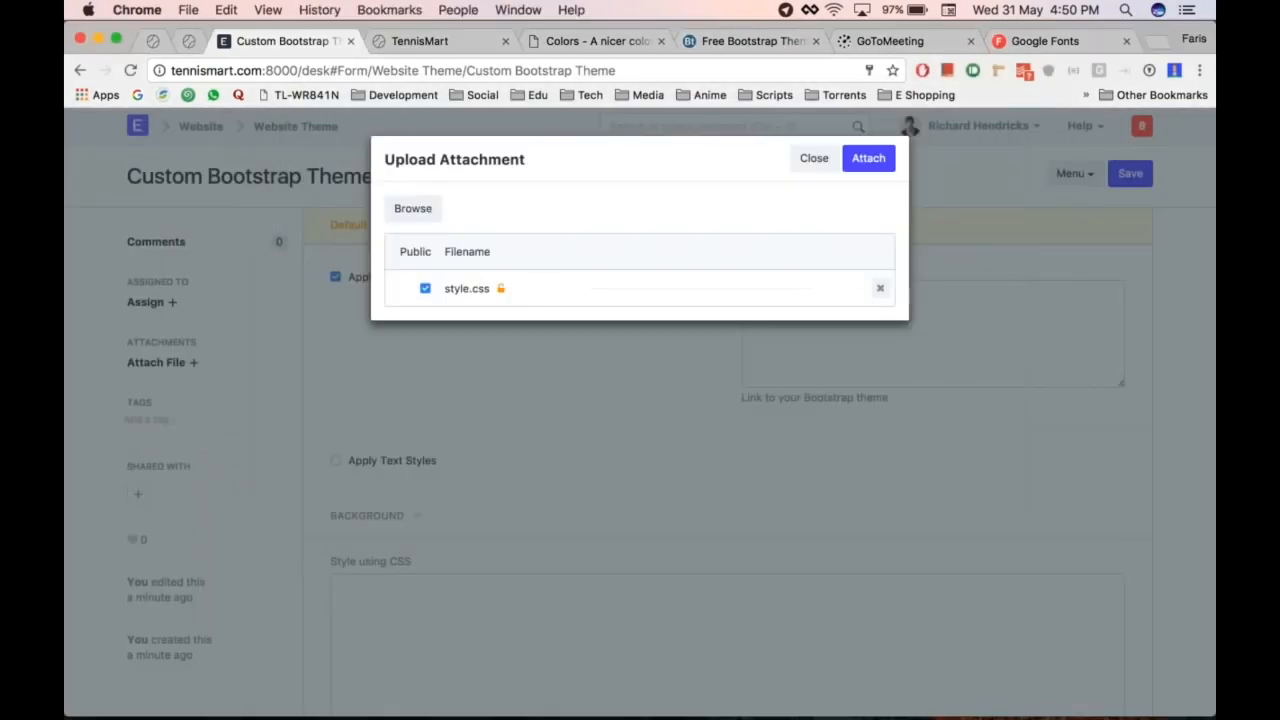
Step: Attach style.css and paste its file address into the Link to Bootstrap CSS field
click(880, 163)
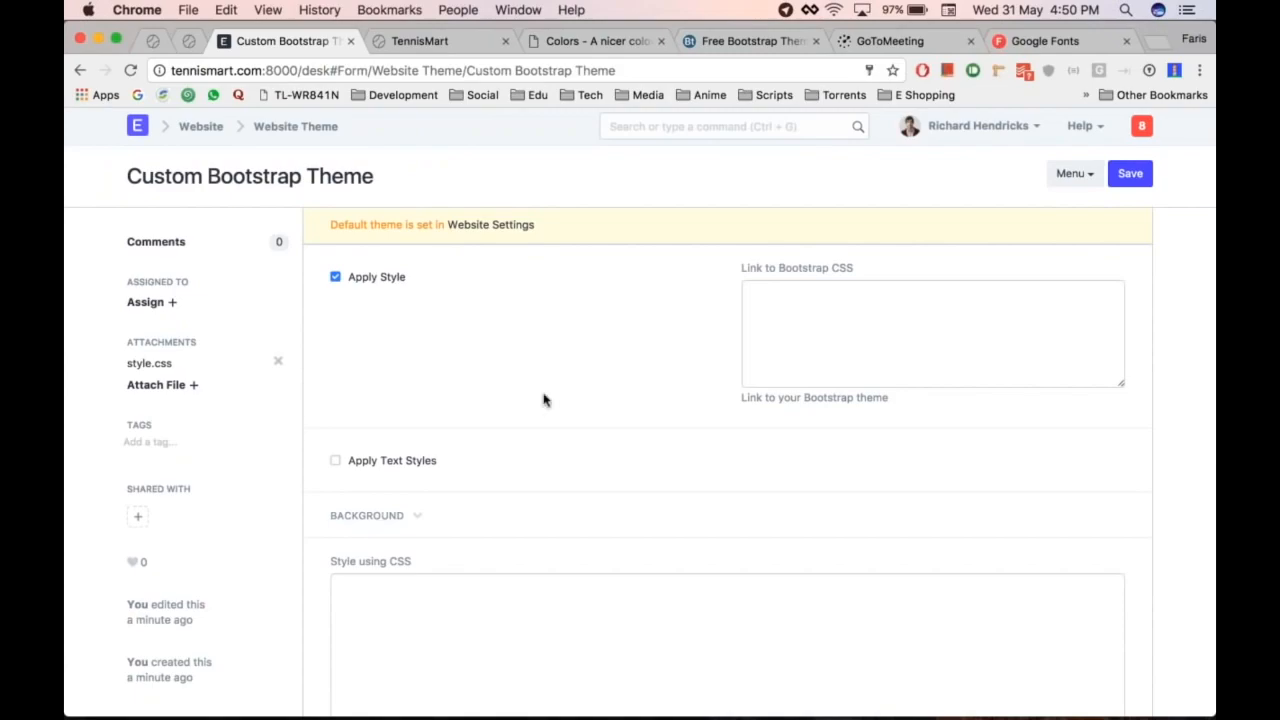
right_click(155, 365)
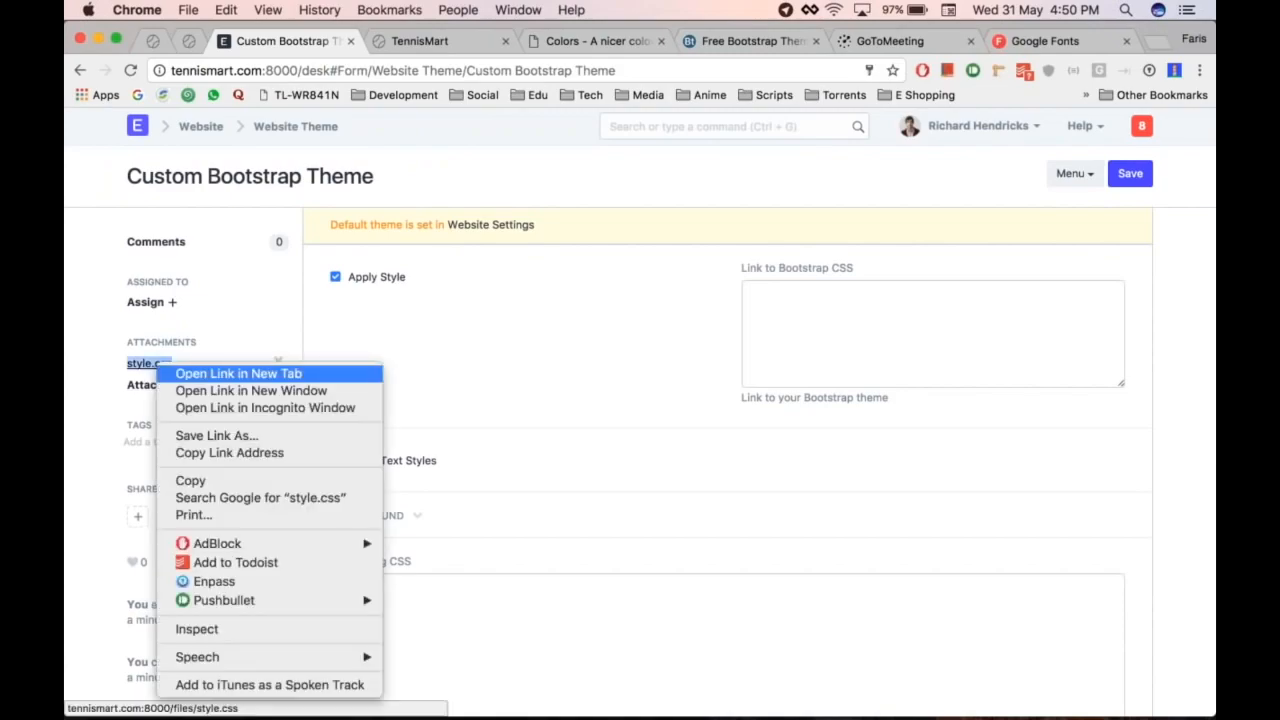
click(267, 456)
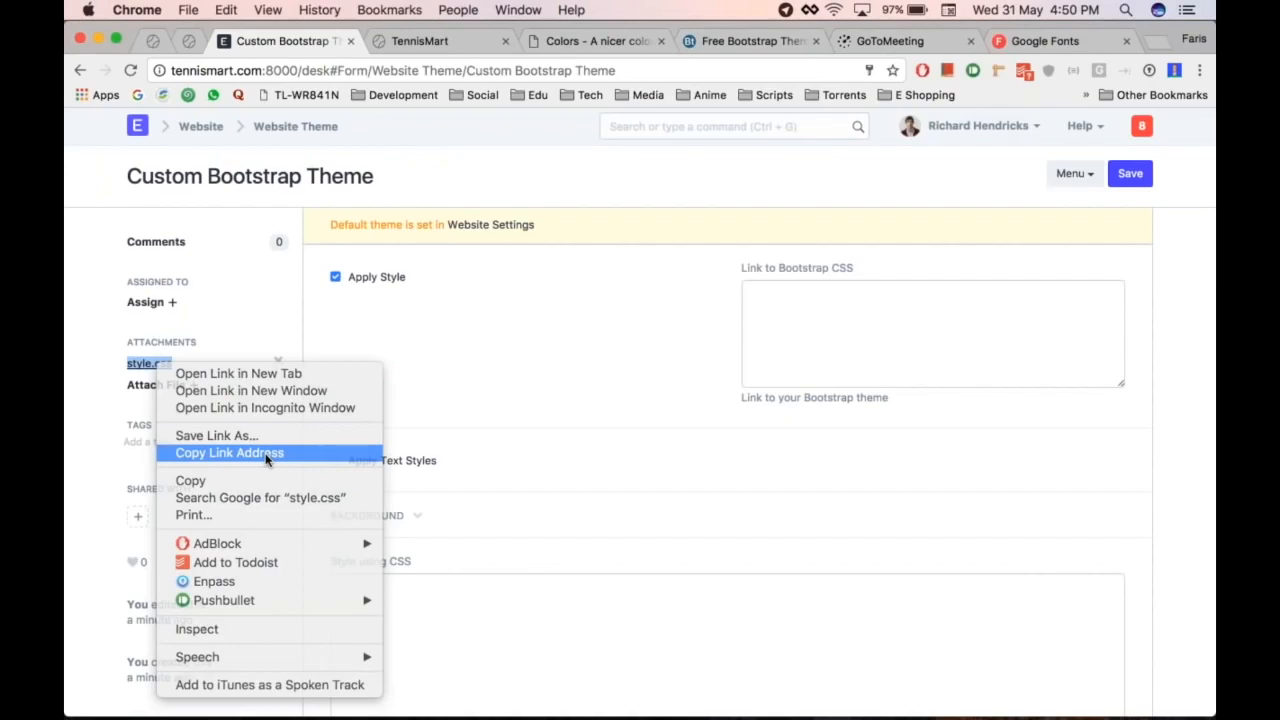
click(810, 328)
text(http://tennismart.com:8000/files/style.css)
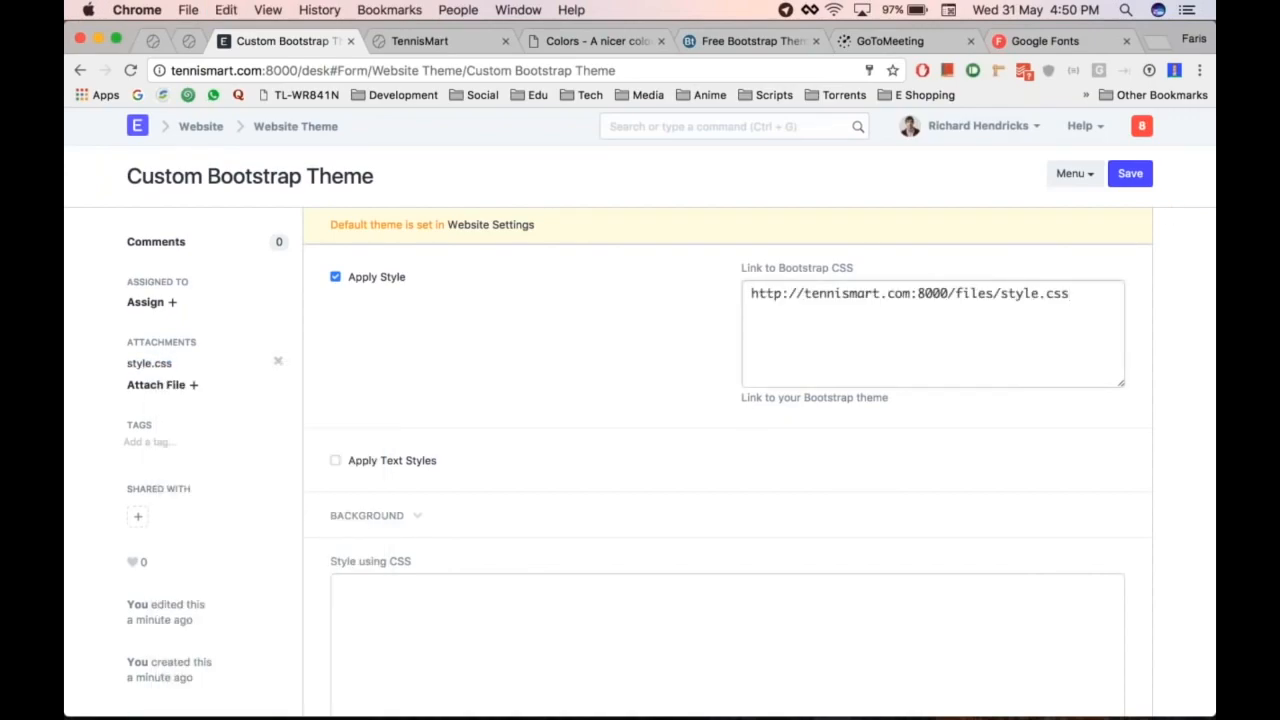
Step: Save the Custom Bootstrap Theme and open Website Settings
click(1130, 173)
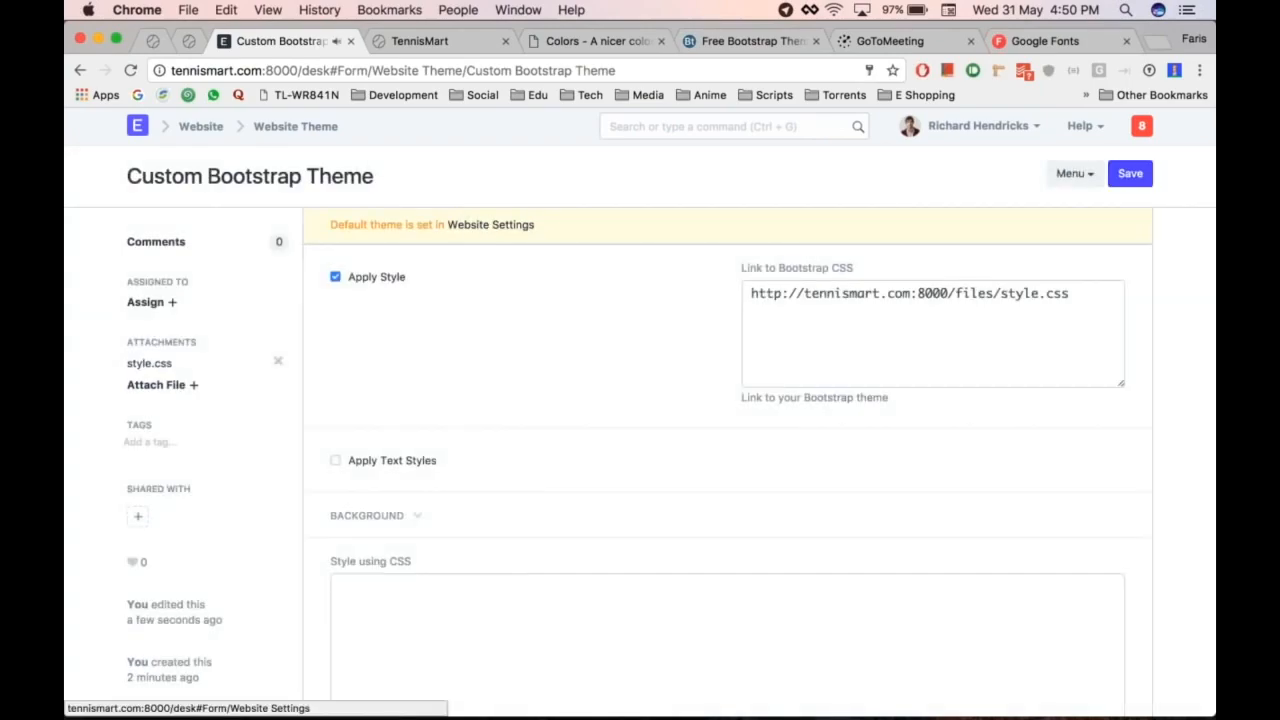
click(518, 9)
key(ctrl+Tab)
key(ctrl+shift+Tab)
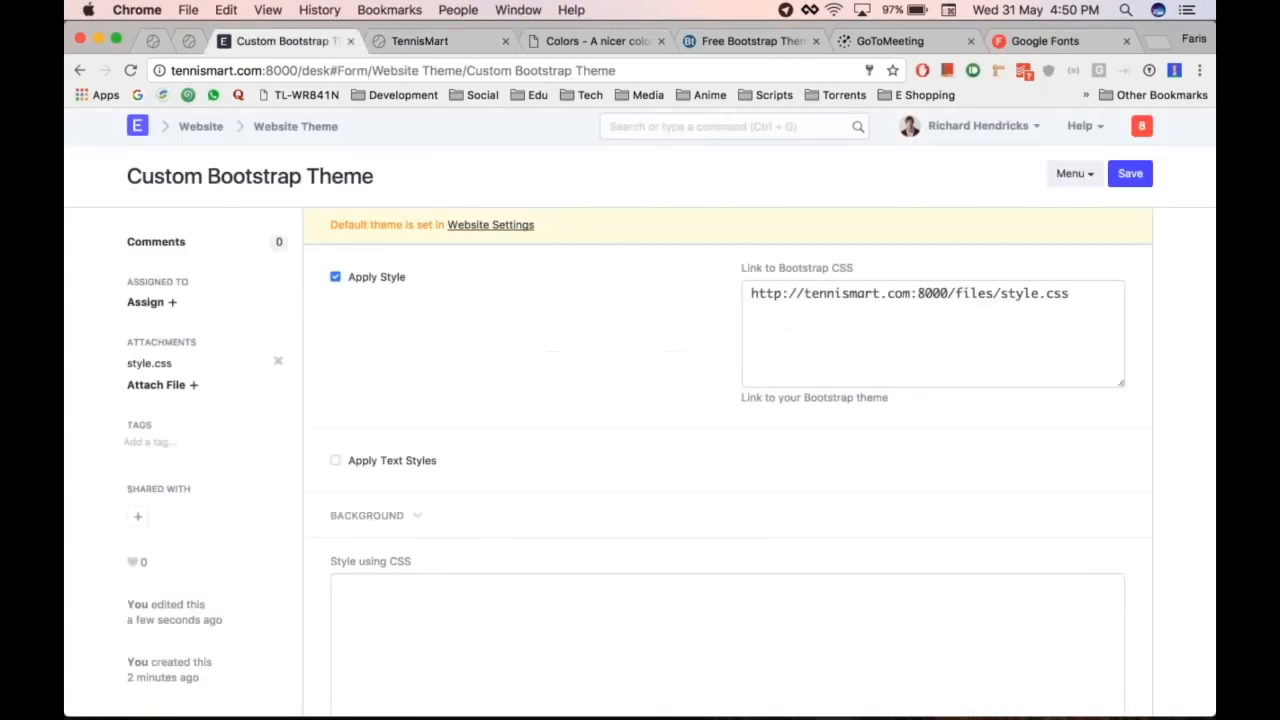
click(509, 228)
Step: Set the Website Theme to Custom Bootstrap Theme and save the settings
click(504, 410)
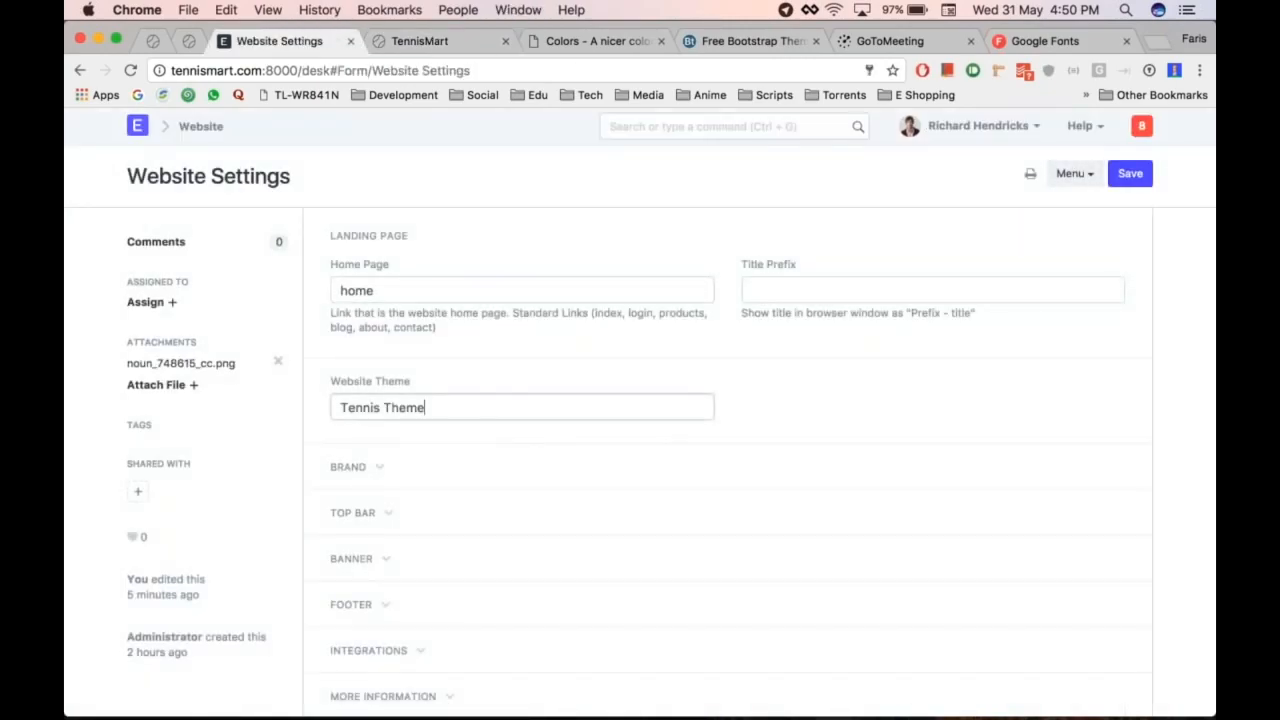
key(super+a)
key(BackSpace)
key(Down)
key(Return)
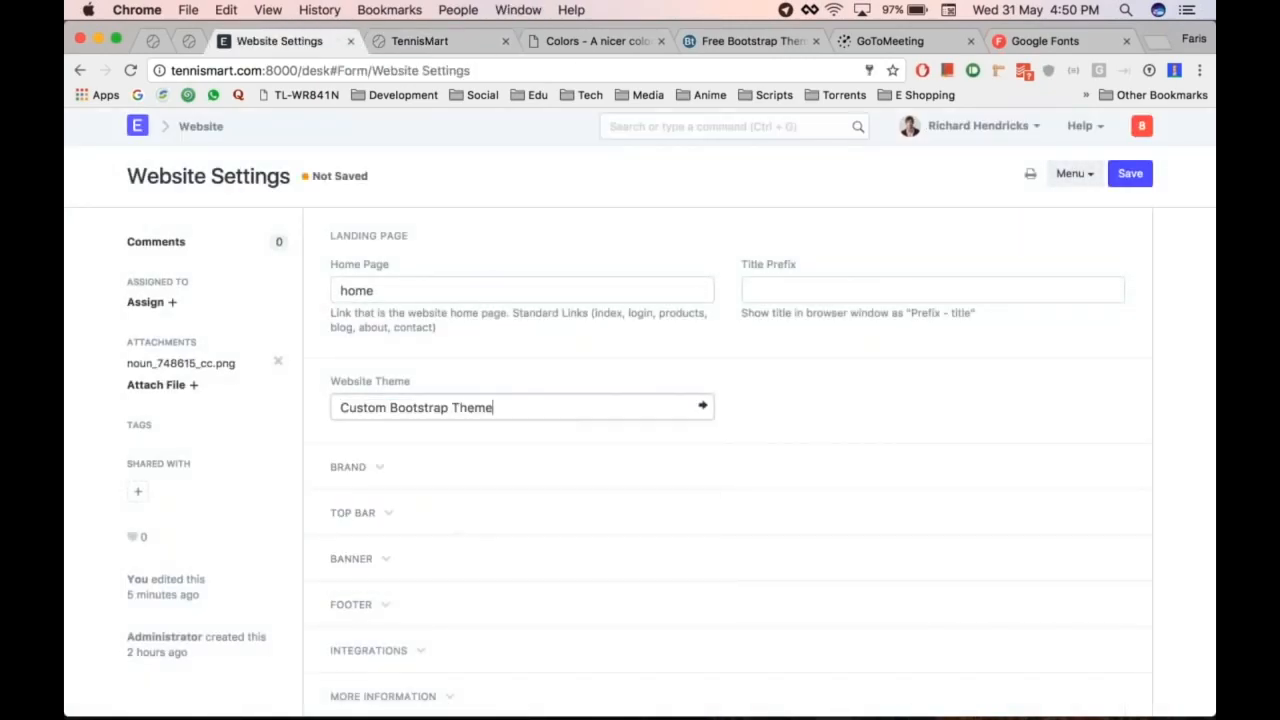
key(super+s)
Step: Reload the TennisMart site and scroll through the Baker-styled home page
key(super+alt+Right)
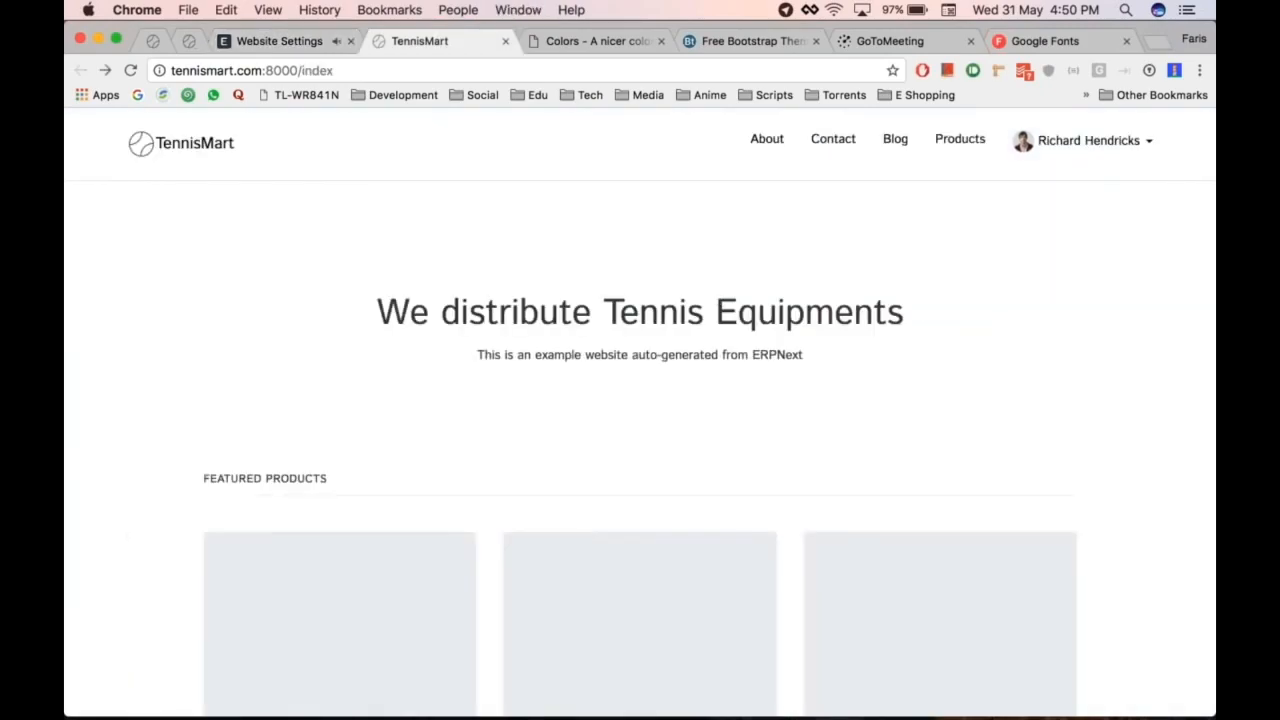
key(super+r)
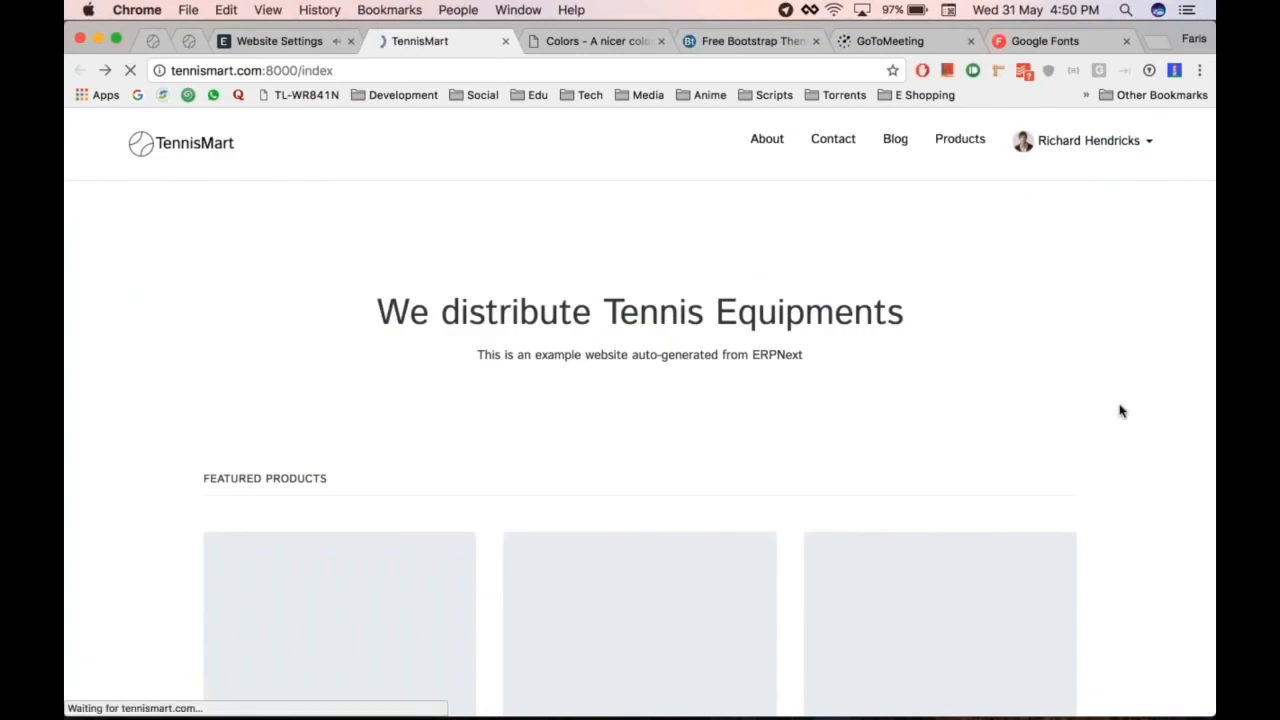
scroll(1038, 388, down, 5)
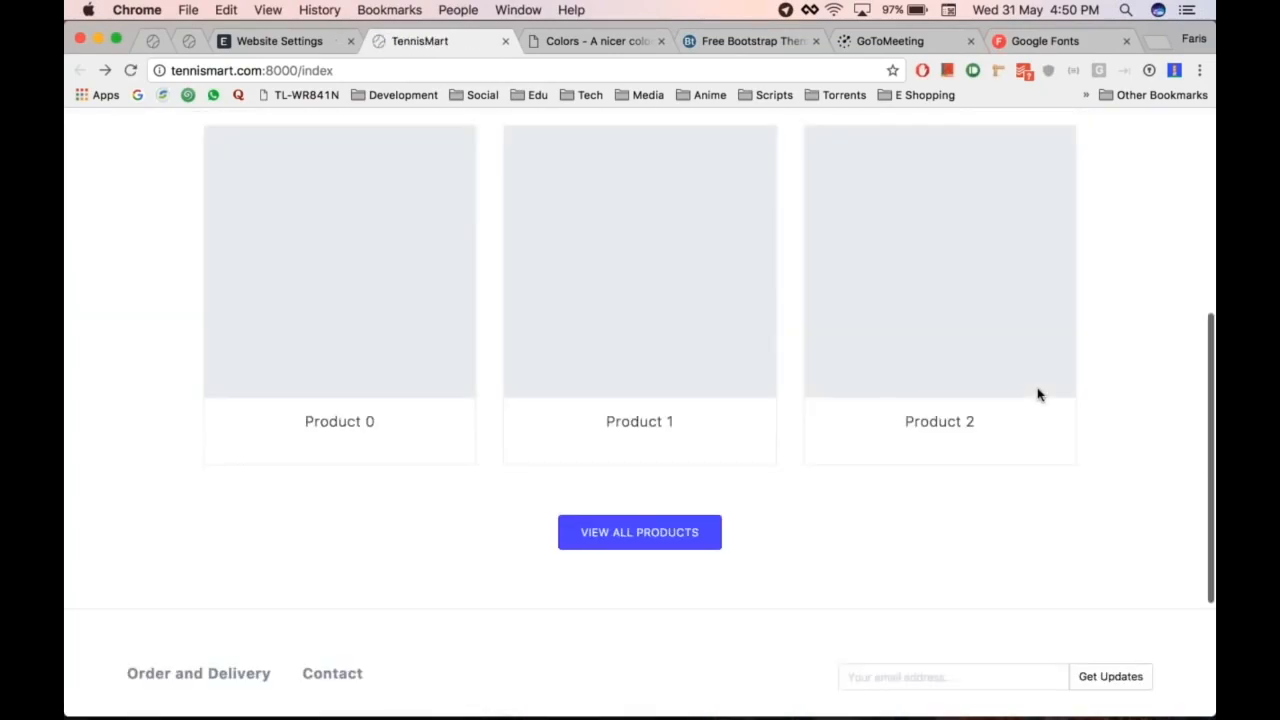
scroll(1038, 388, up, 5)
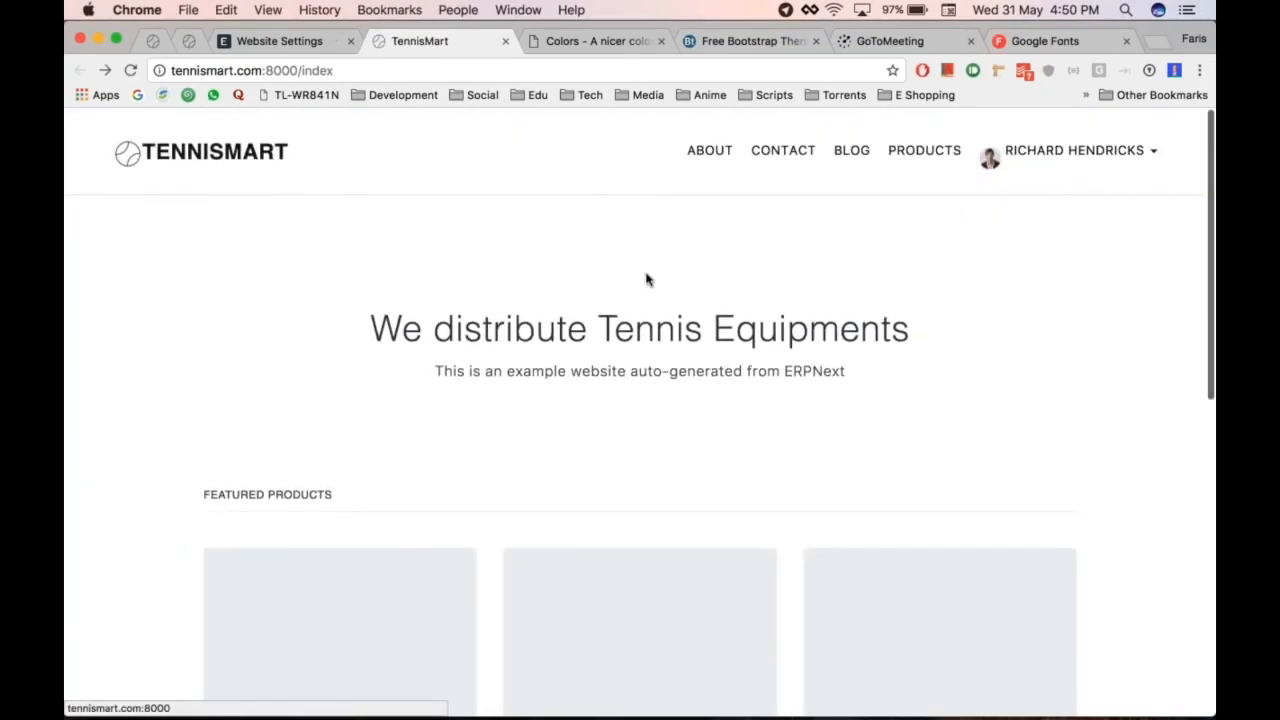
scroll(646, 277, down, 5)
scroll(646, 277, up, 5)
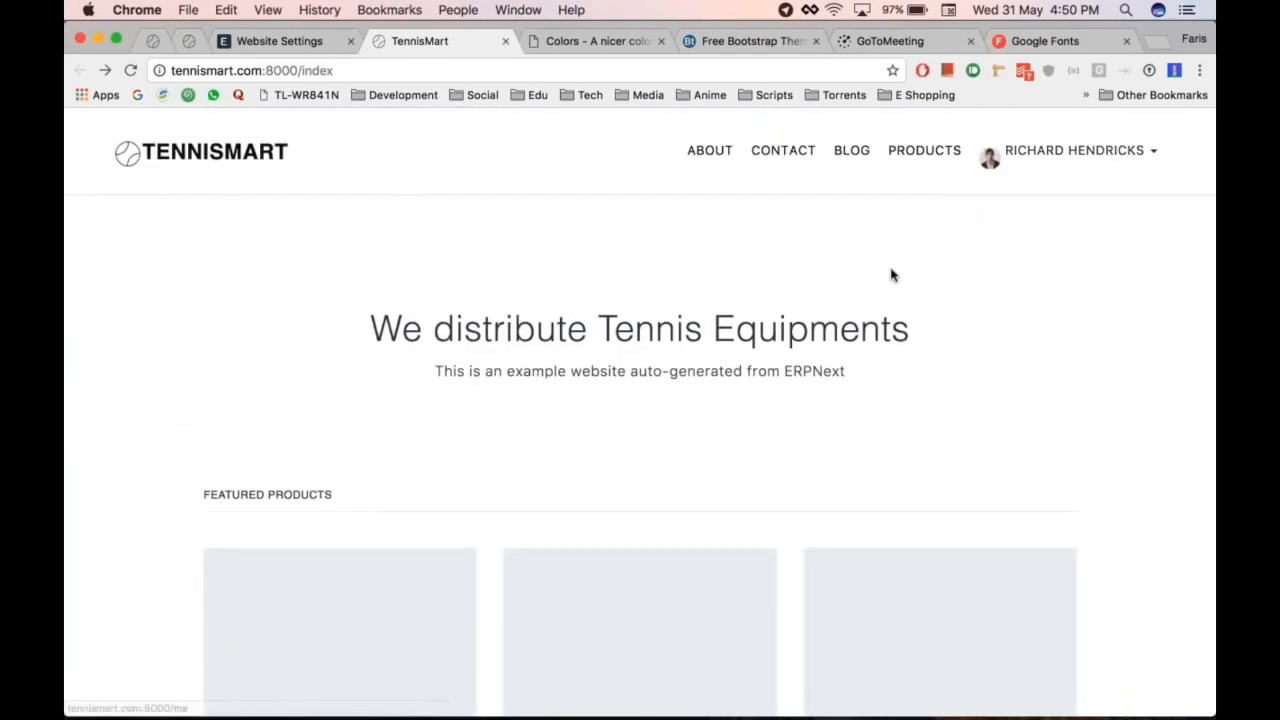
scroll(891, 274, down, 5)
scroll(780, 357, up, 5)
scroll(780, 357, down, 5)
scroll(780, 357, up, 5)
key(super+alt+Left)
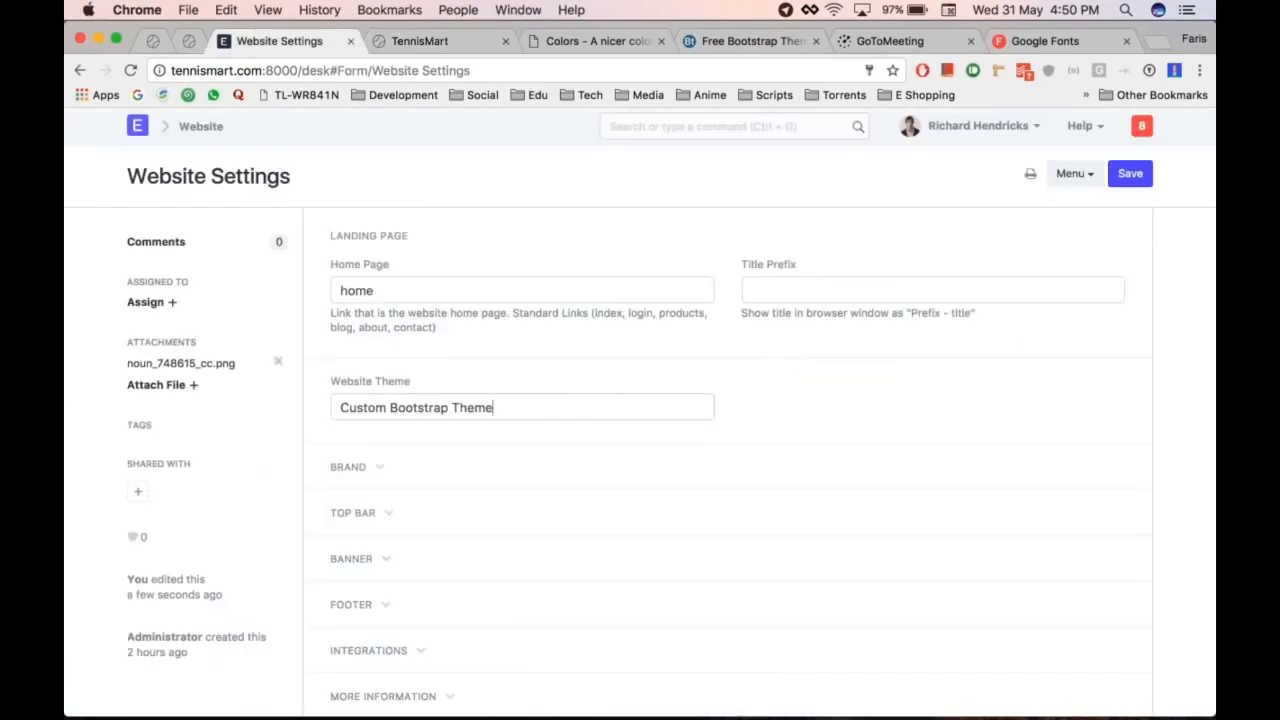
Step: Set the Website Theme back to Tennis Theme and save
key(super+a)
key(BackSpace)
key(Down)
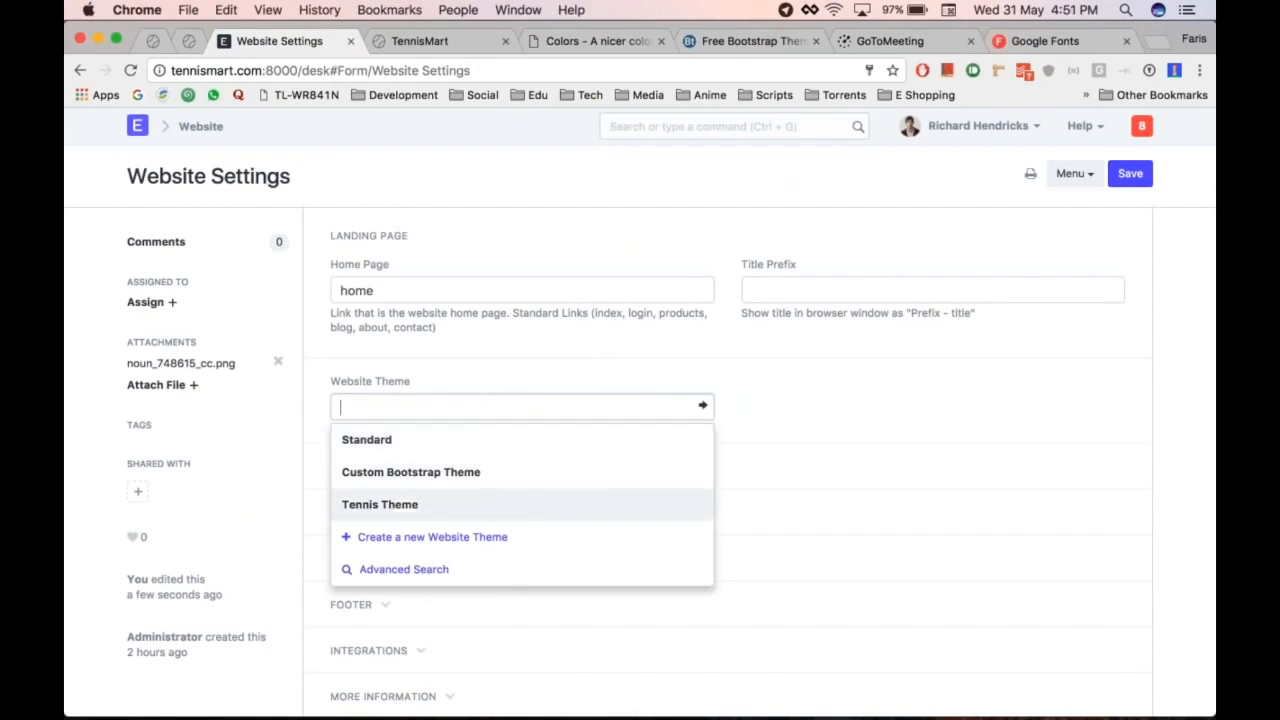
key(Return)
key(ctrl+s)
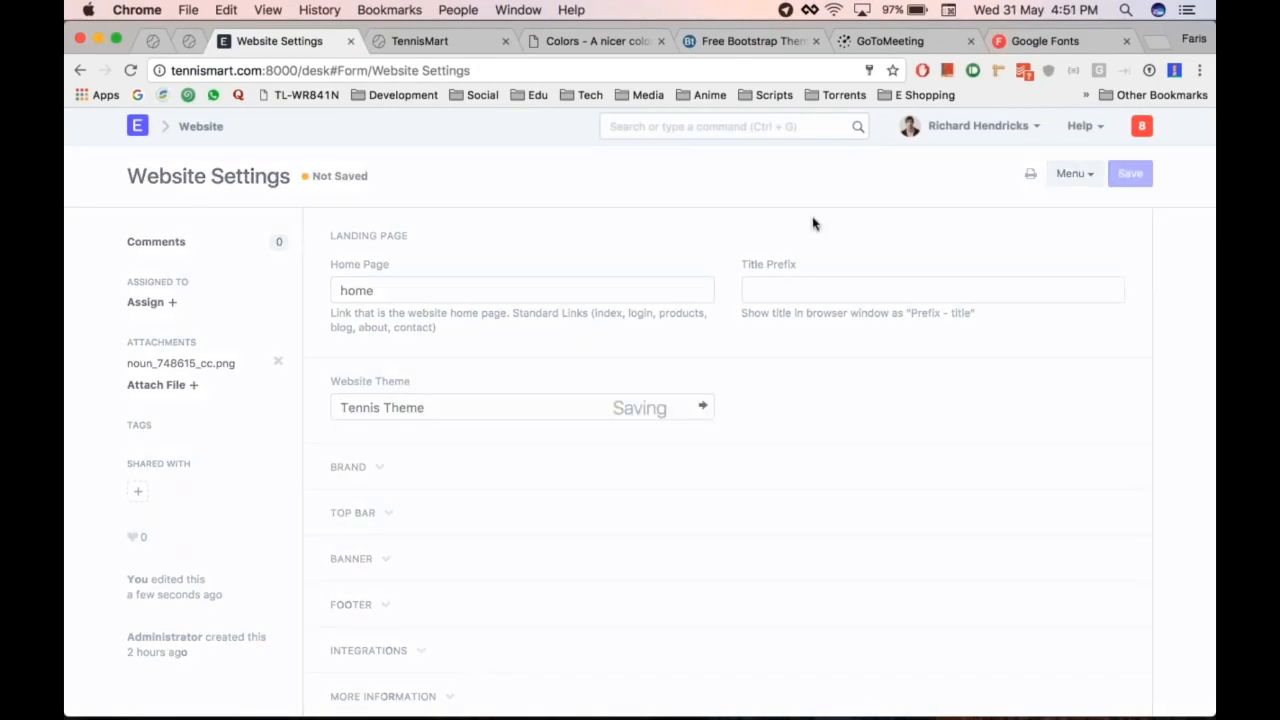
Step: Reload the TennisMart site and scroll to confirm its original look
key(ctrl+Tab)
key(super+r)
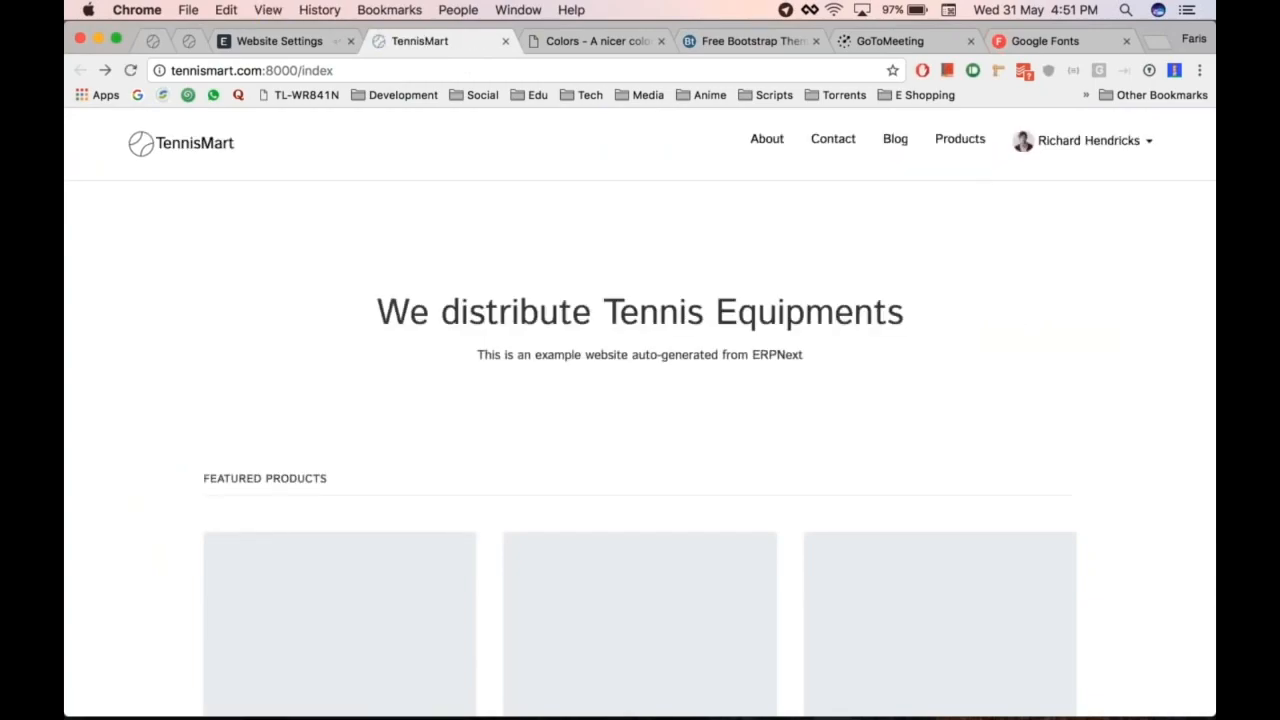
scroll(1014, 318, down, 10)
scroll(1014, 318, up, 7)
scroll(1014, 318, down, 1)
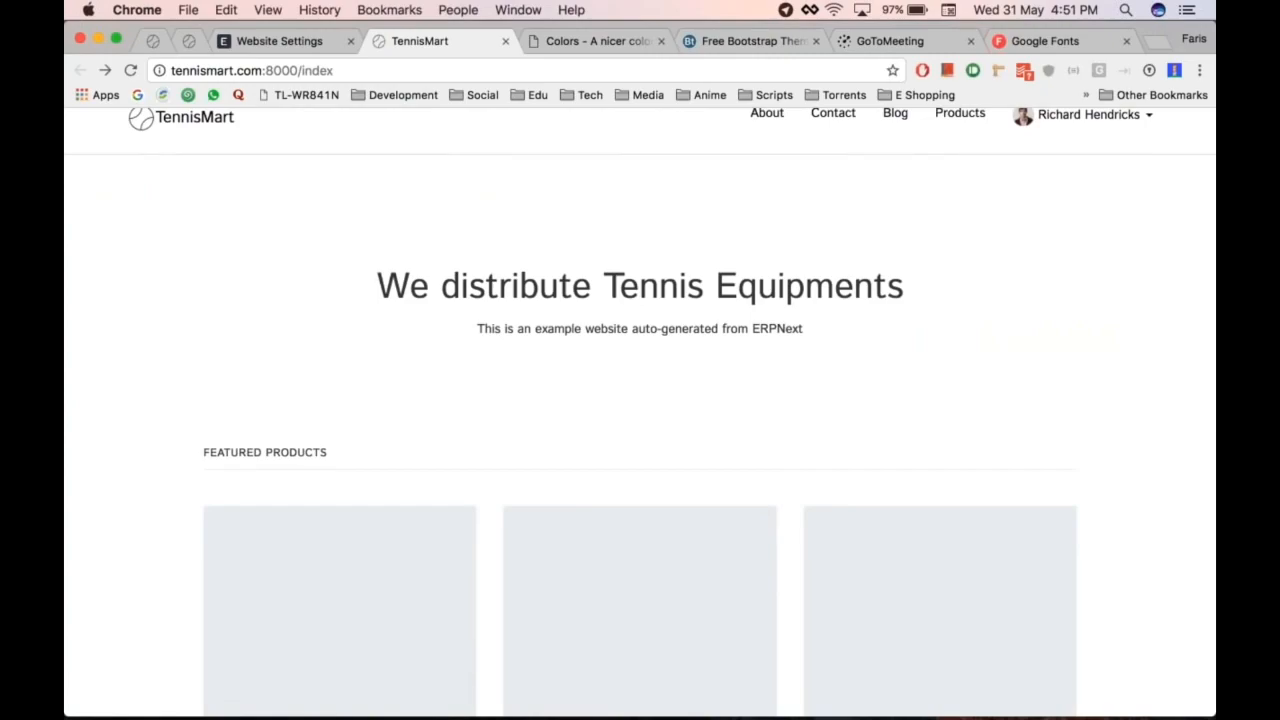
scroll(640, 400, down, 1)
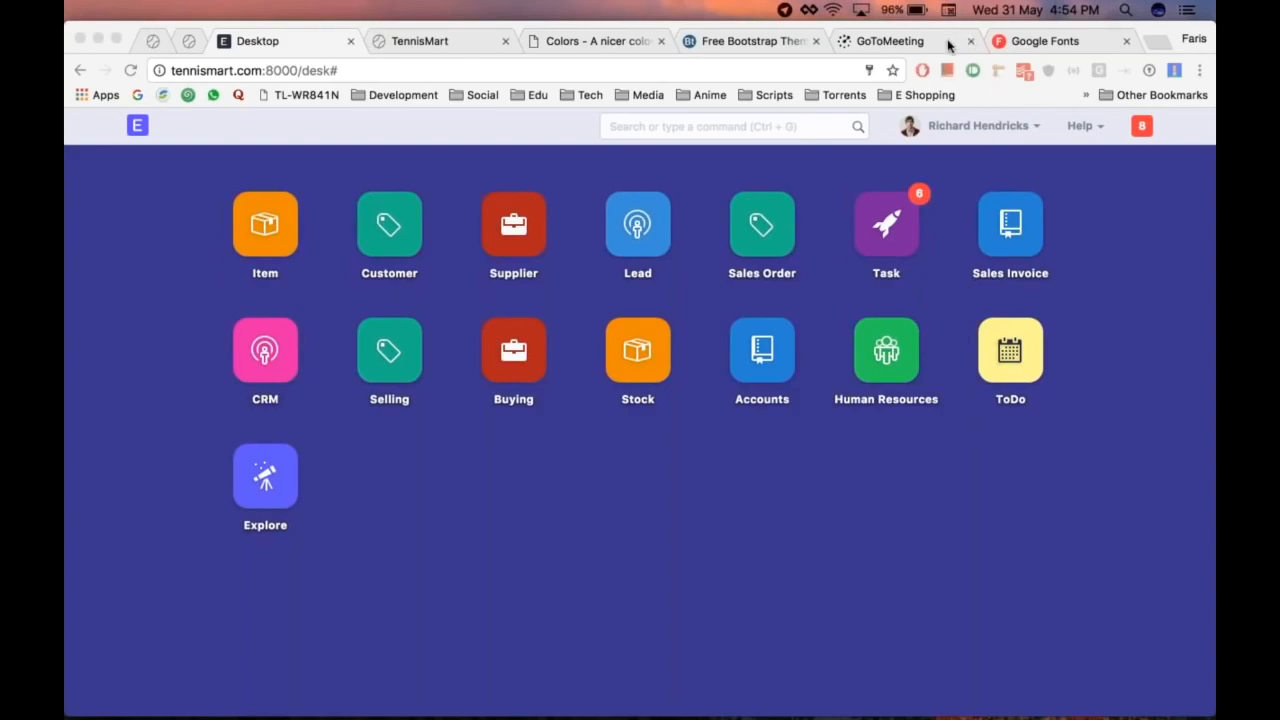
Step: Search 'item' in ERPNext and open the item list
click(686, 130)
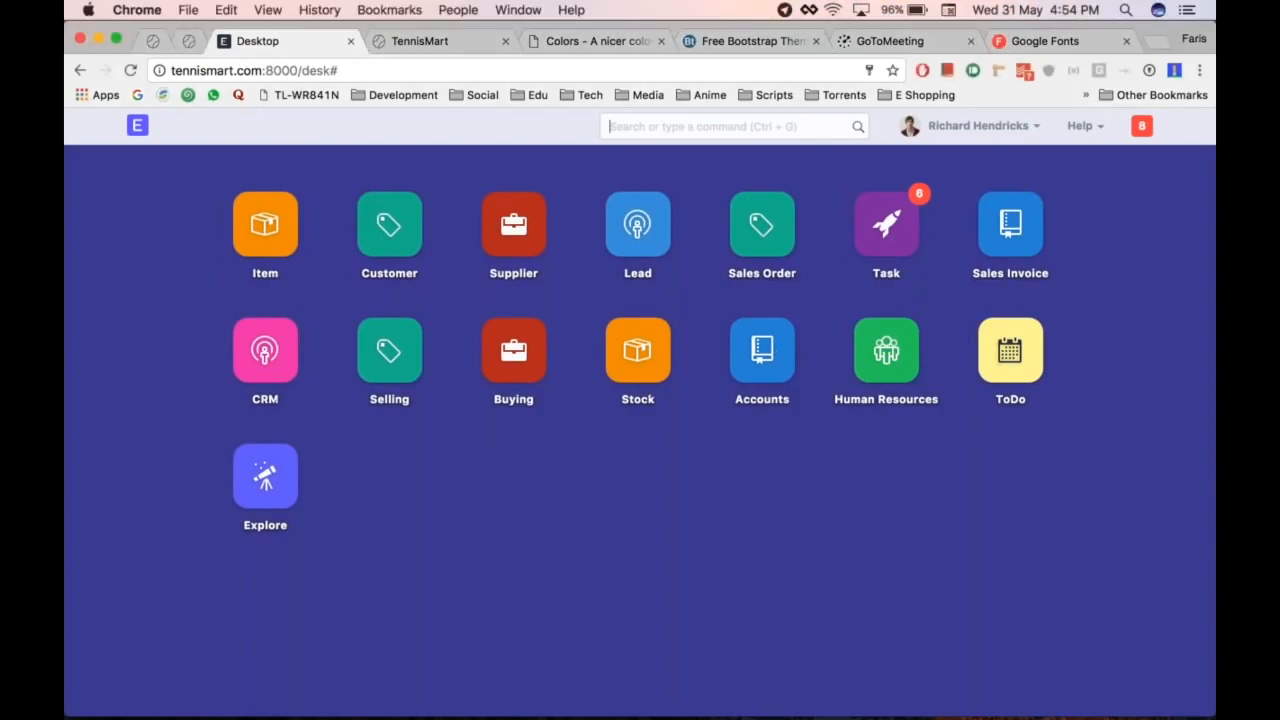
text(item)
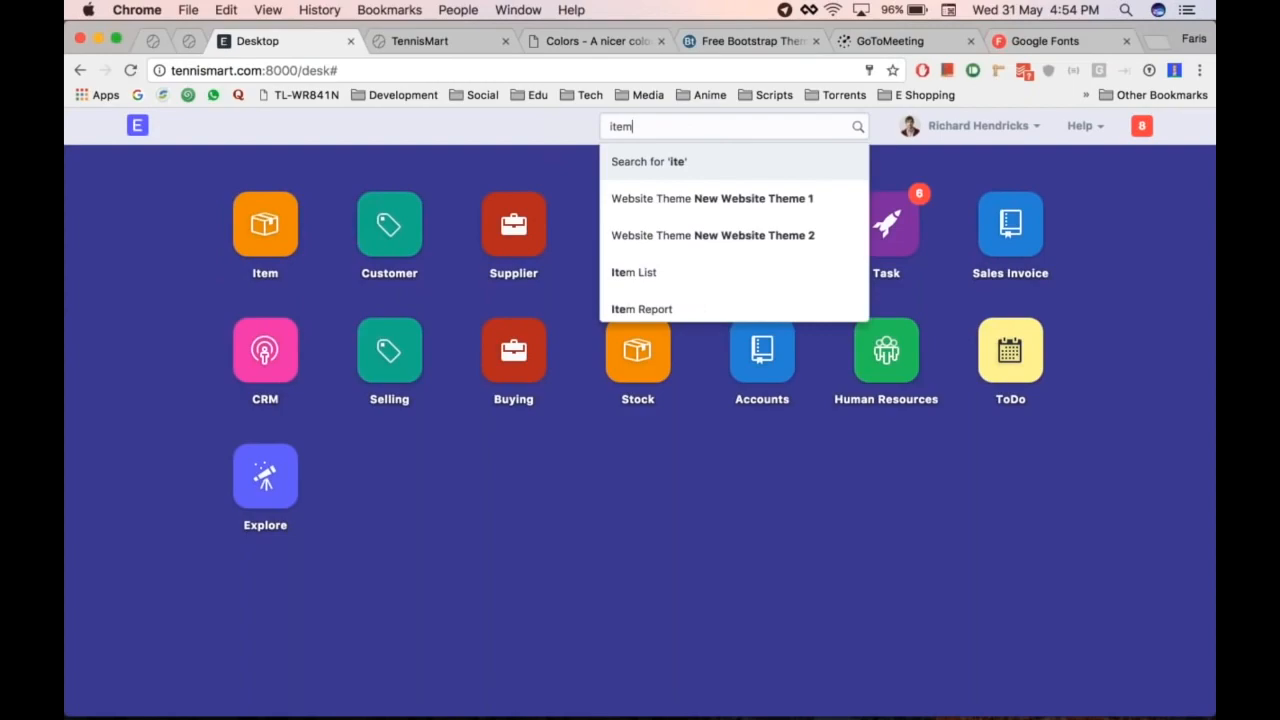
key(Return)
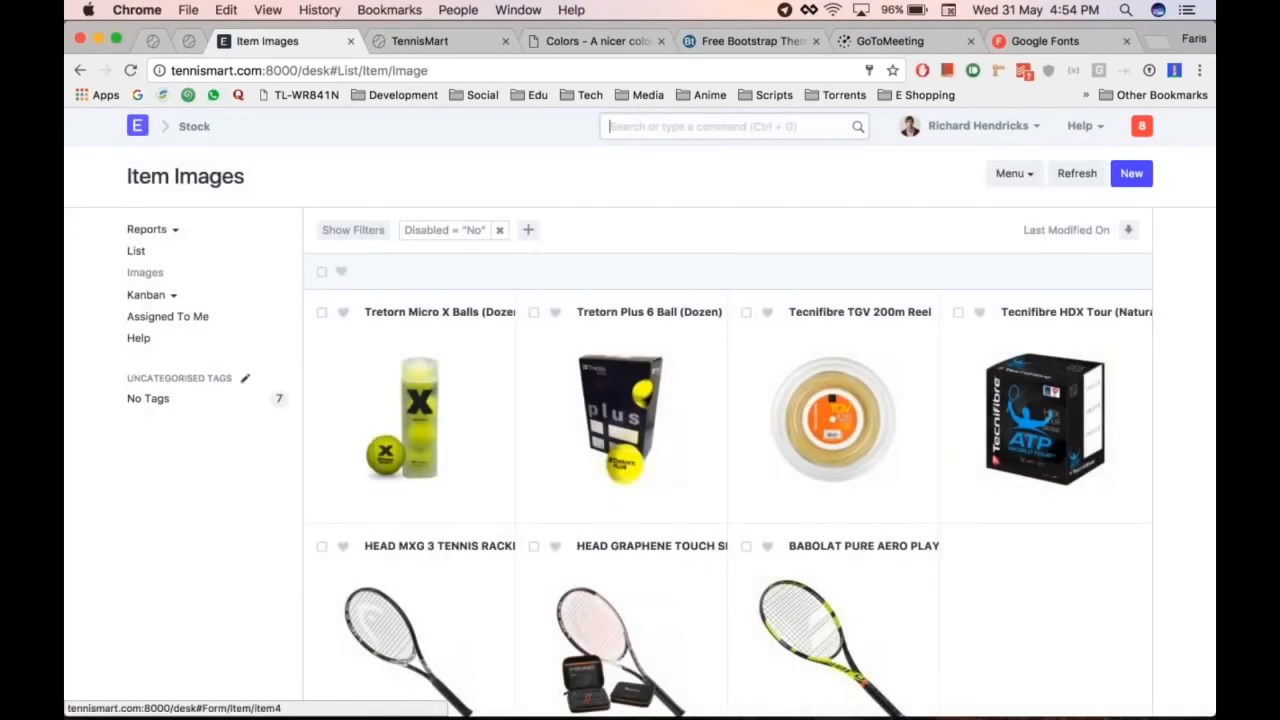
Step: Open the Tretorn Micro X Balls (Dozen) record from the item image gallery
scroll(728, 450, down, 3)
scroll(728, 450, up, 3)
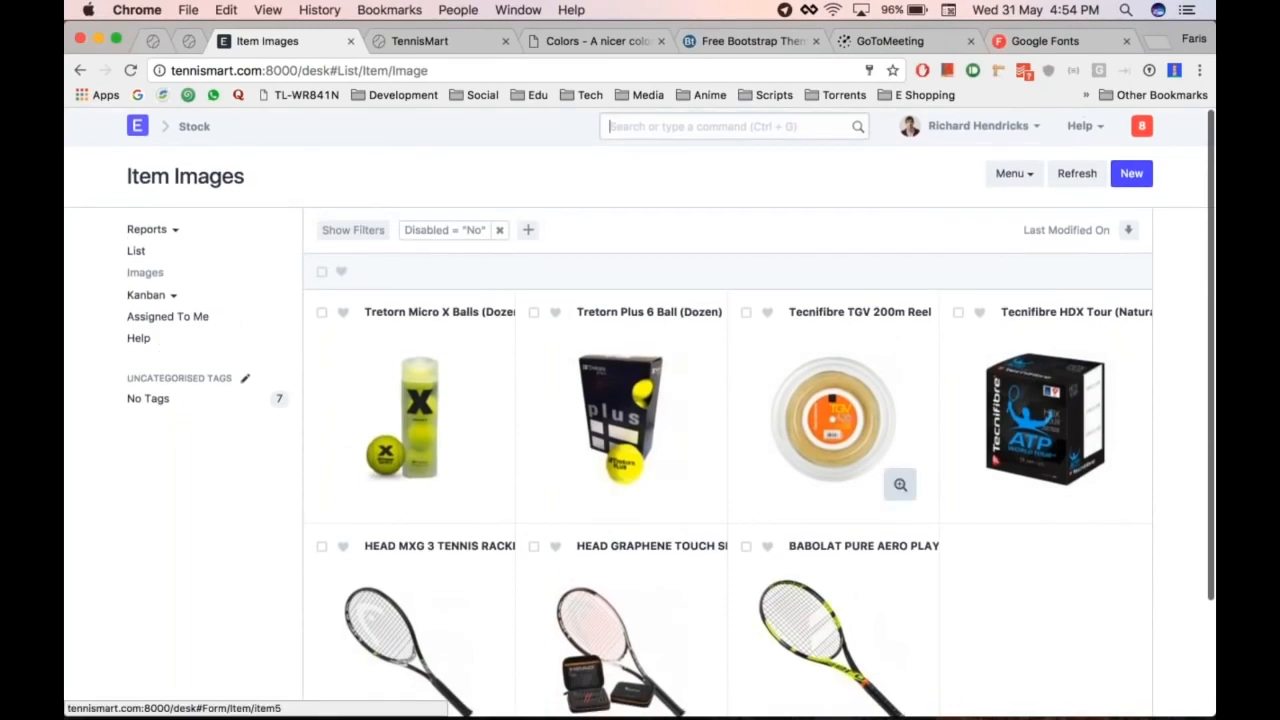
scroll(905, 480, down, 5)
scroll(925, 485, up, 4)
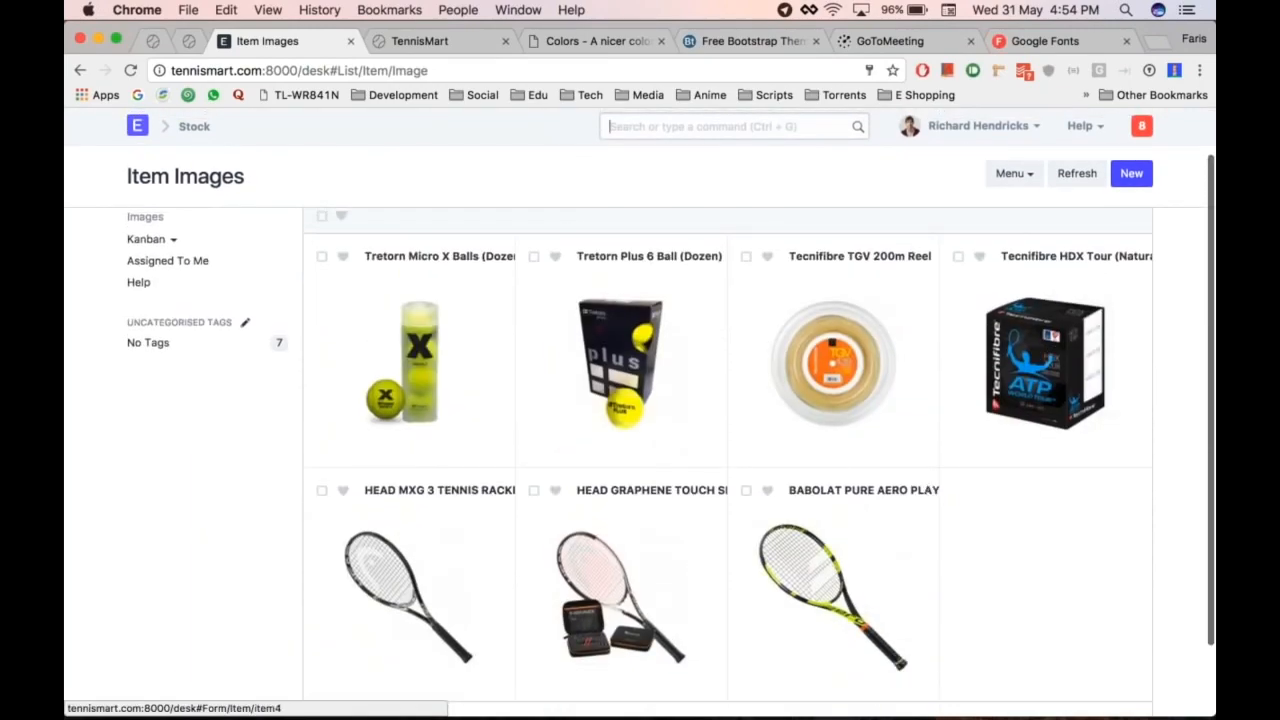
scroll(905, 480, up, 1)
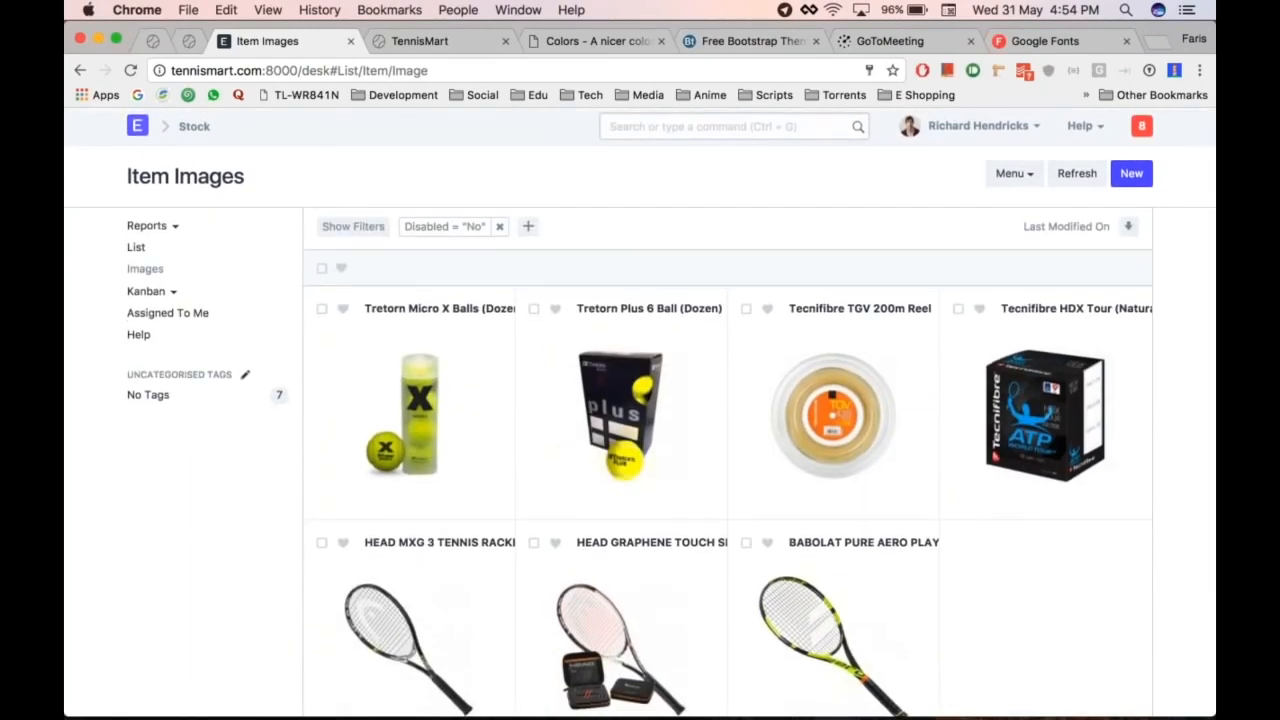
scroll(729, 314, down, 3)
scroll(686, 443, up, 3)
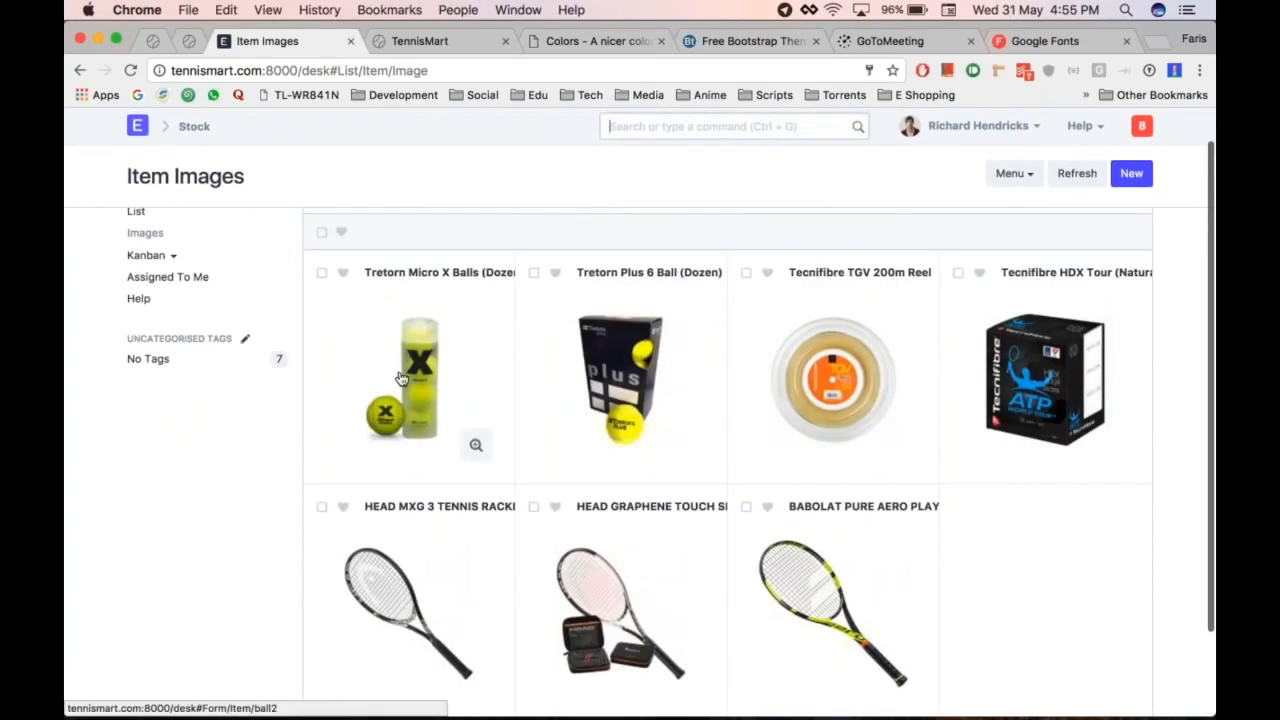
click(400, 378)
scroll(686, 349, down, 5)
scroll(728, 450, down, 10)
Step: Tick Show in Website in the item's Website section and save the item
click(354, 481)
scroll(354, 481, down, 2)
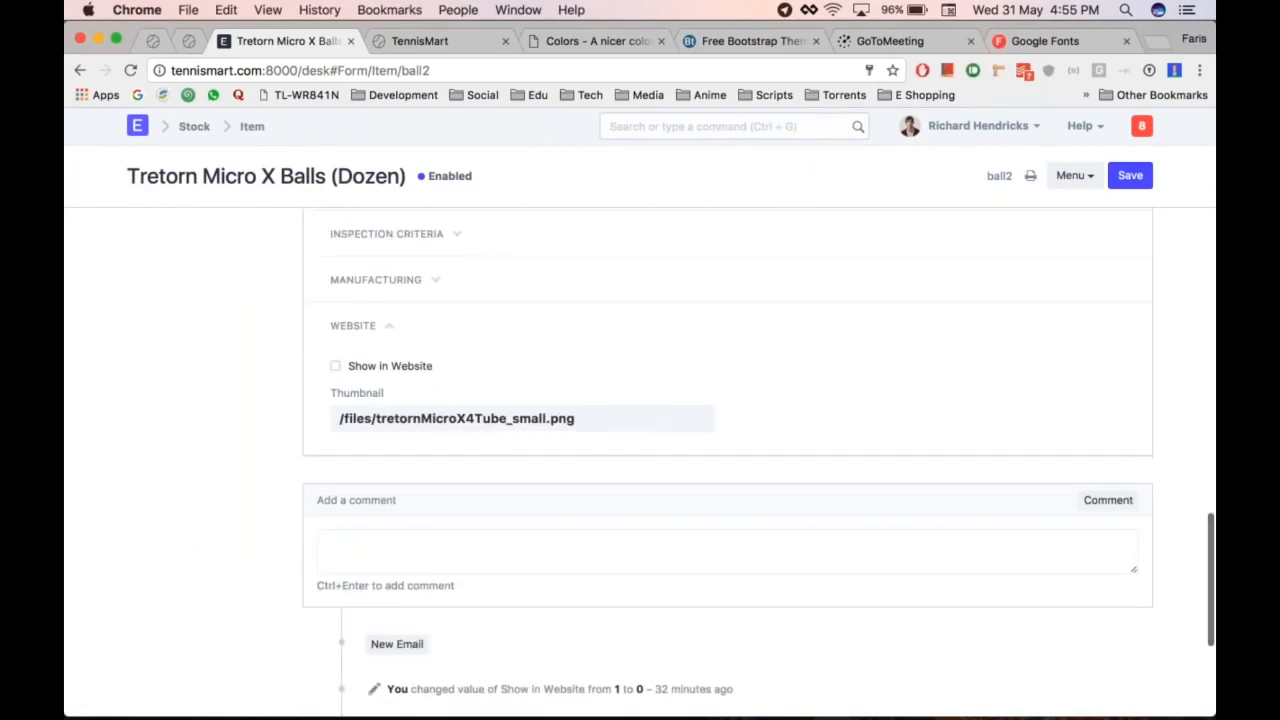
click(335, 366)
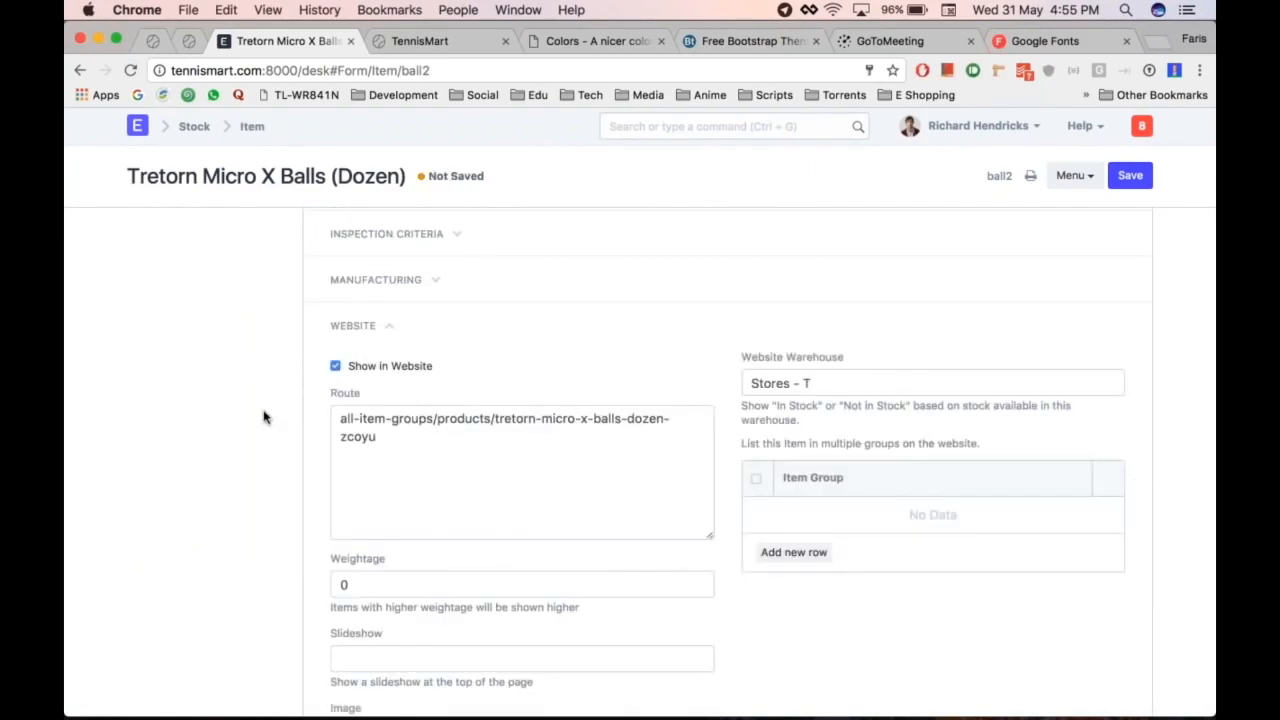
click(424, 455)
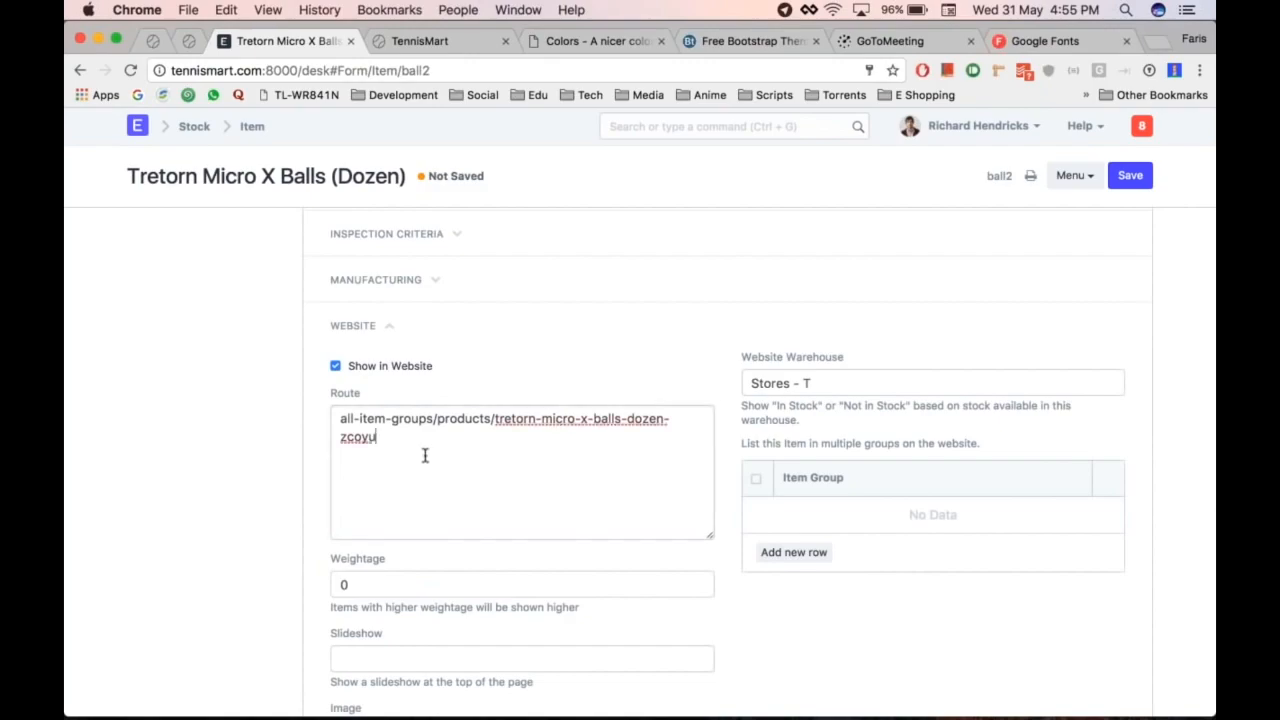
scroll(269, 474, down, 1)
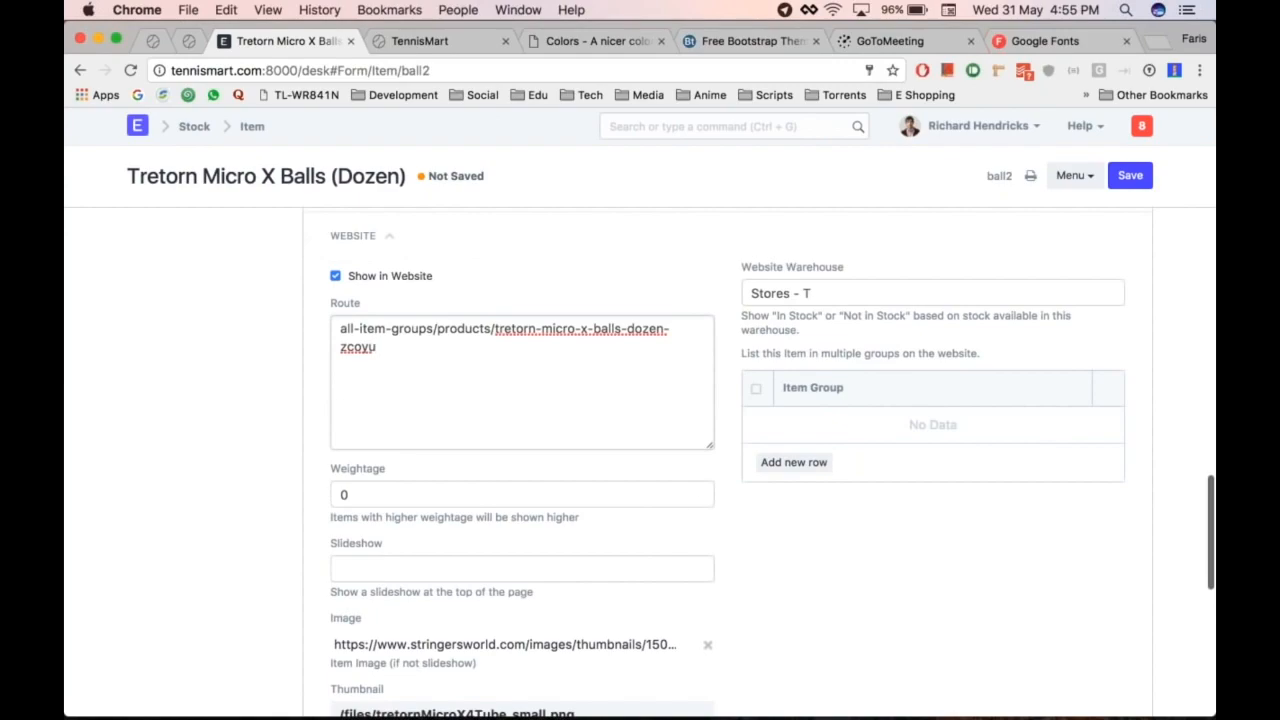
scroll(254, 529, down, 1)
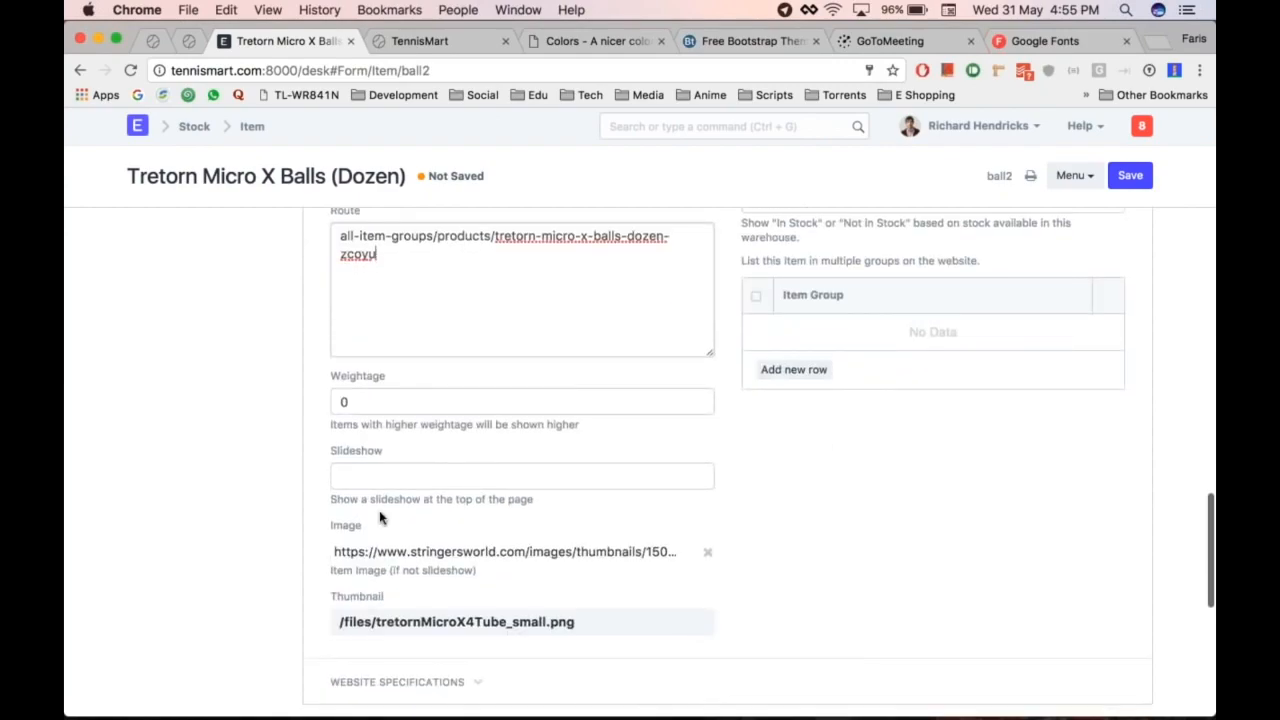
scroll(497, 511, up, 1)
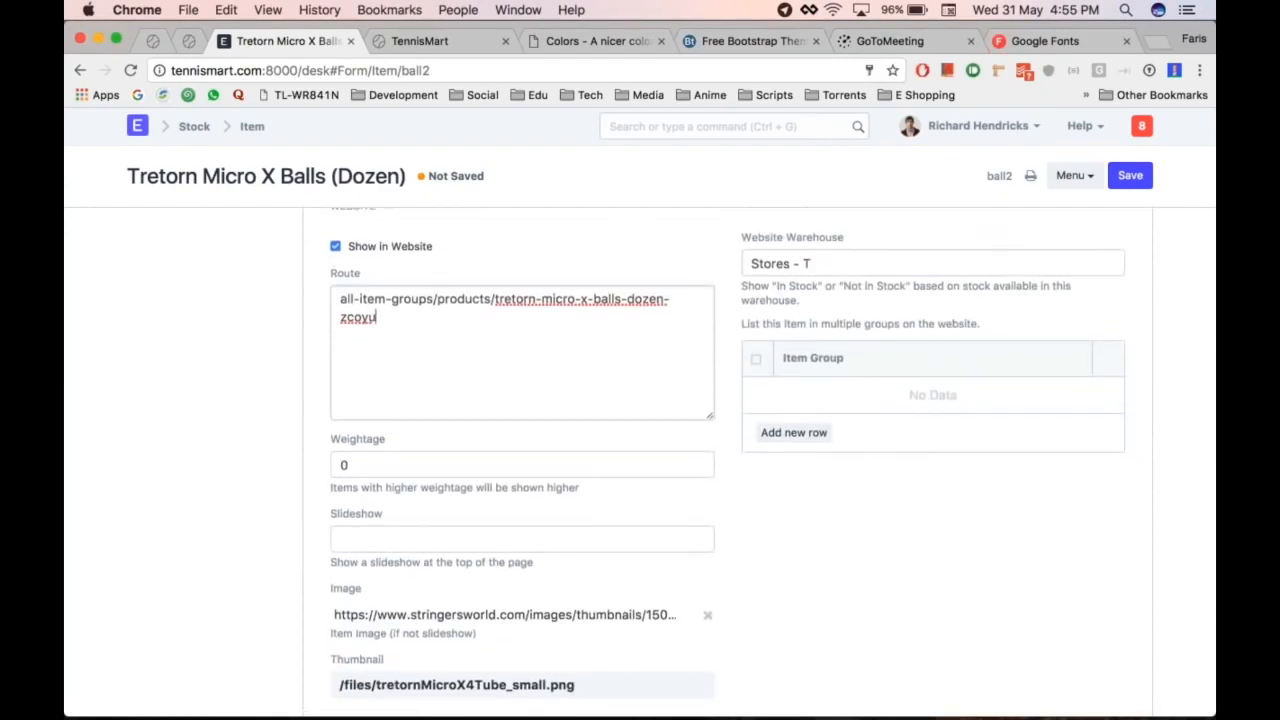
scroll(571, 366, up, 1)
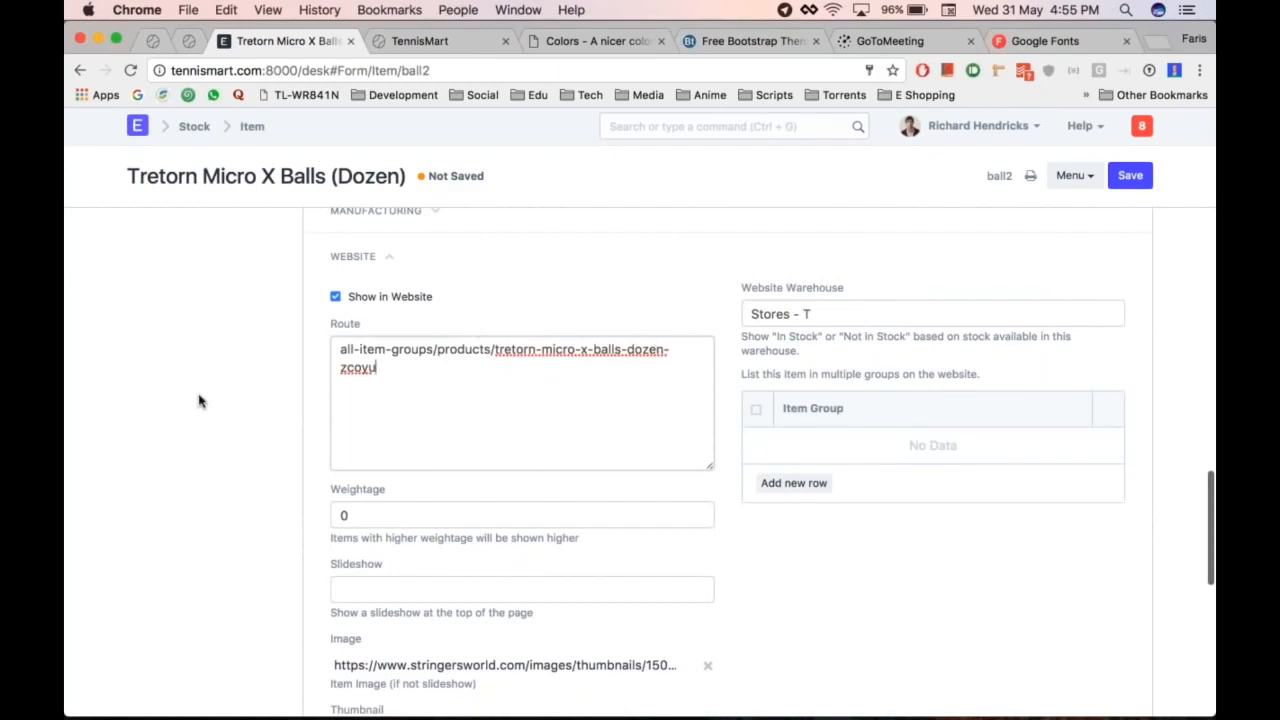
key(ctrl+s)
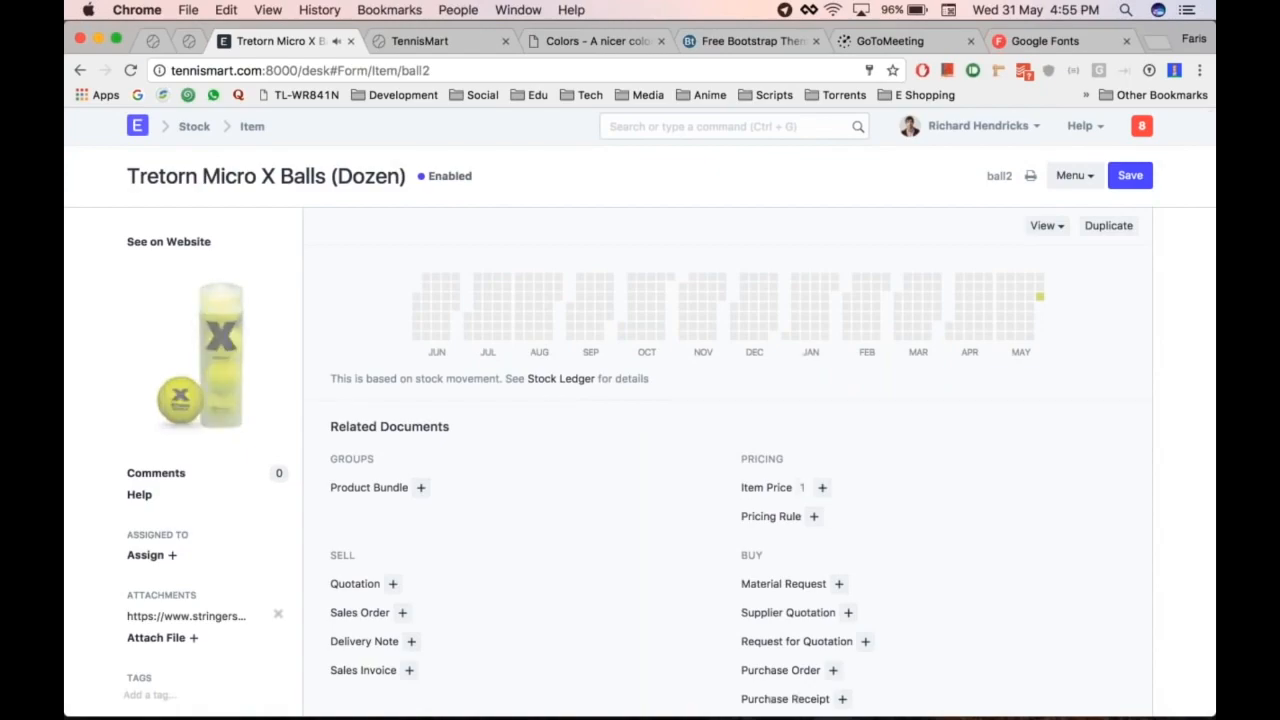
Step: Glance at the TennisMart tab, then search the desk for 'homepage'
key(ctrl+Tab)
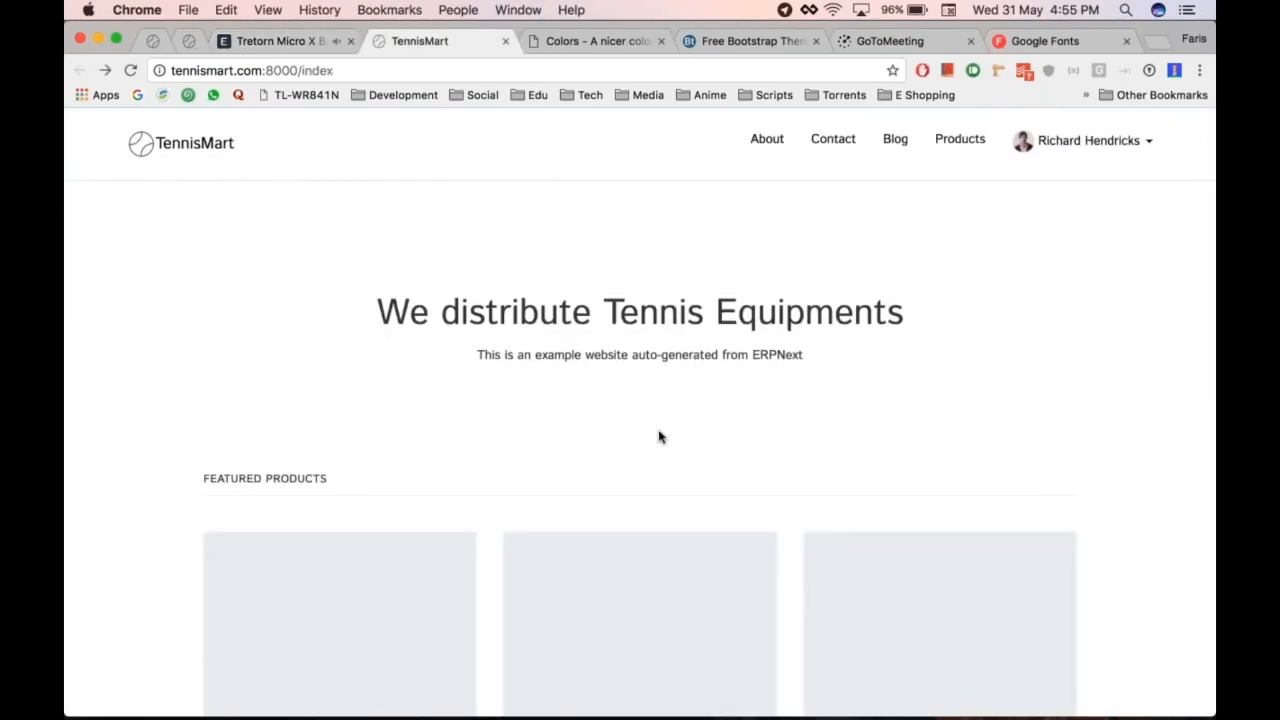
key(ctrl+shift+Tab)
key(ctrl+g)
text(home)
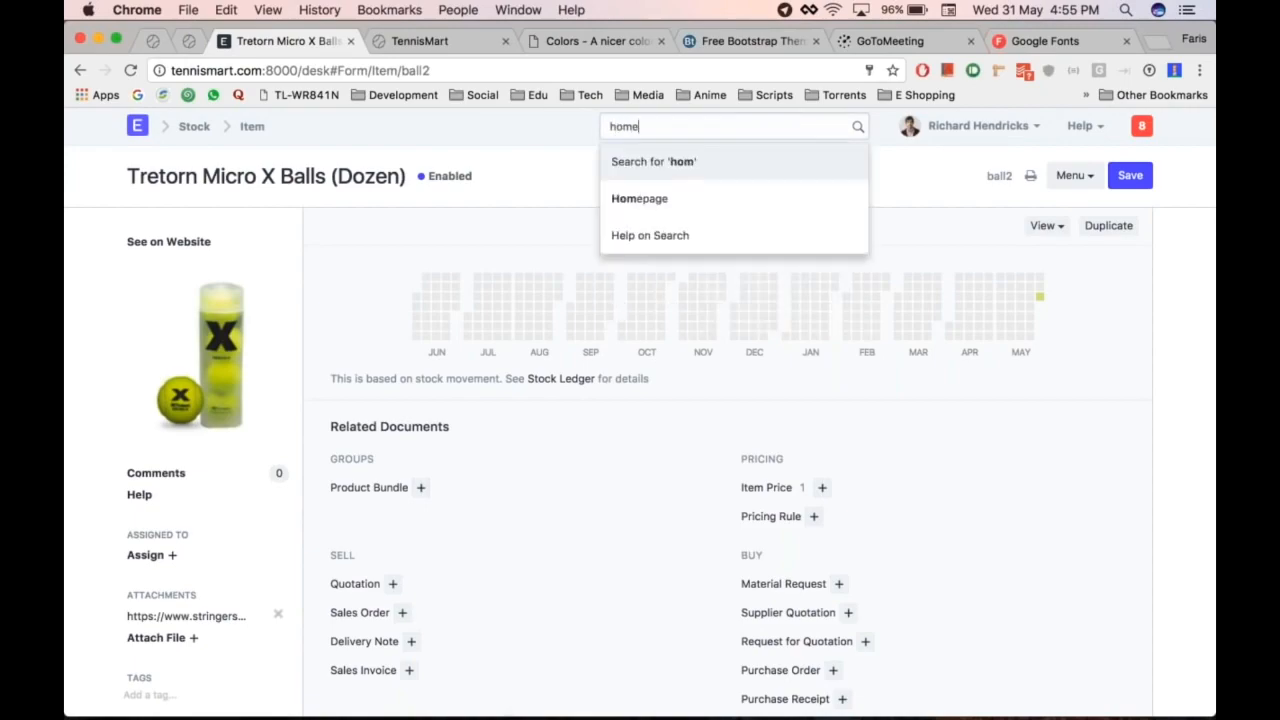
text(page)
key(Return)
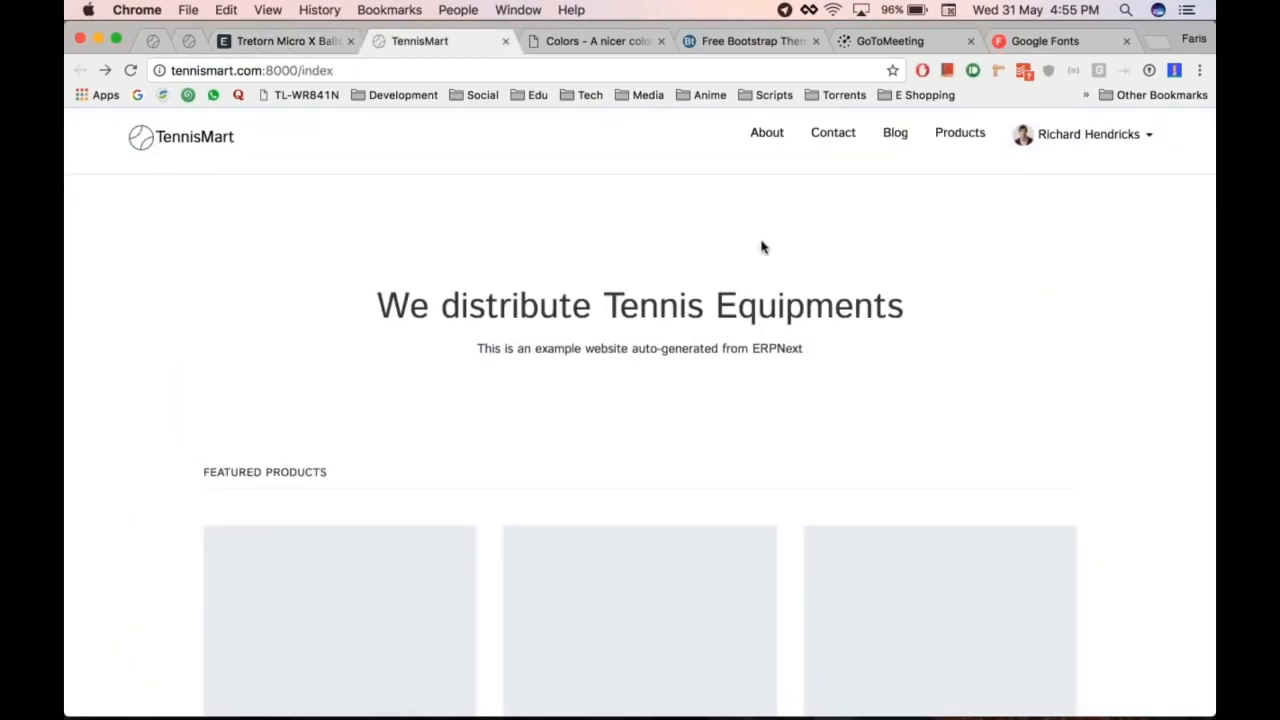
Step: Open the Homepage settings from the search results
scroll(760, 246, down, 3)
scroll(212, 452, down, 3)
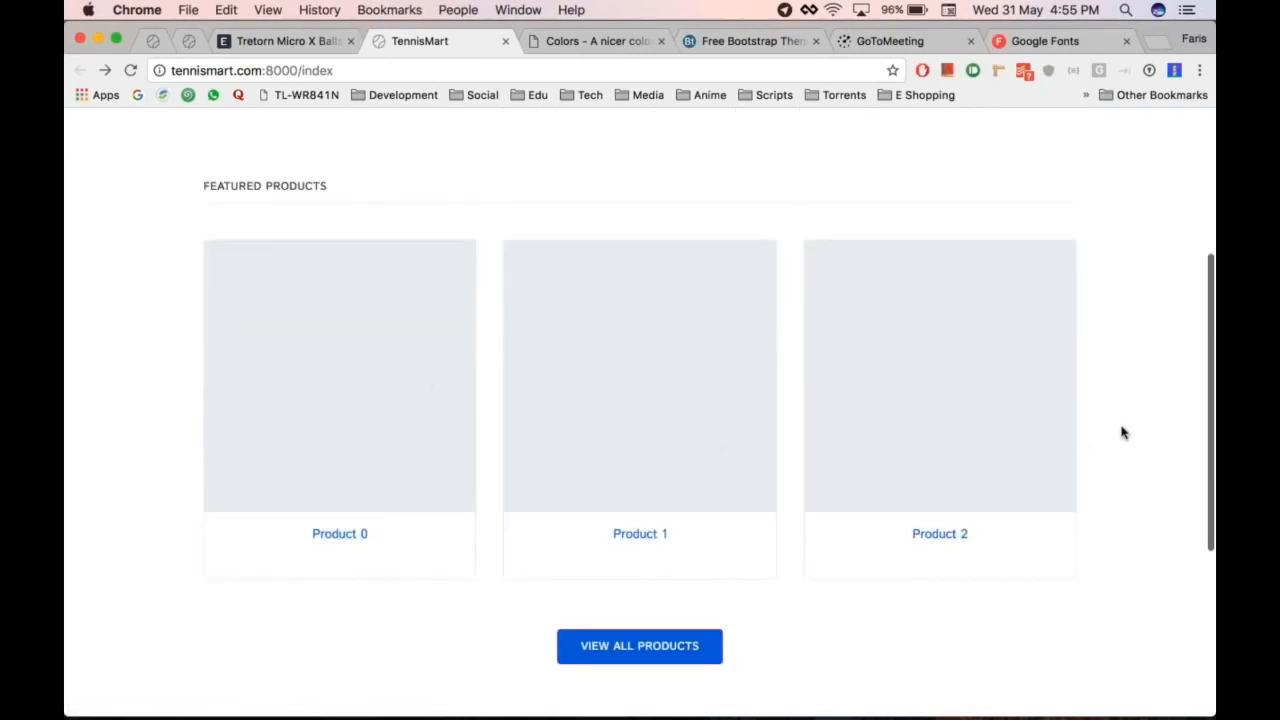
key(ctrl+shift+Tab)
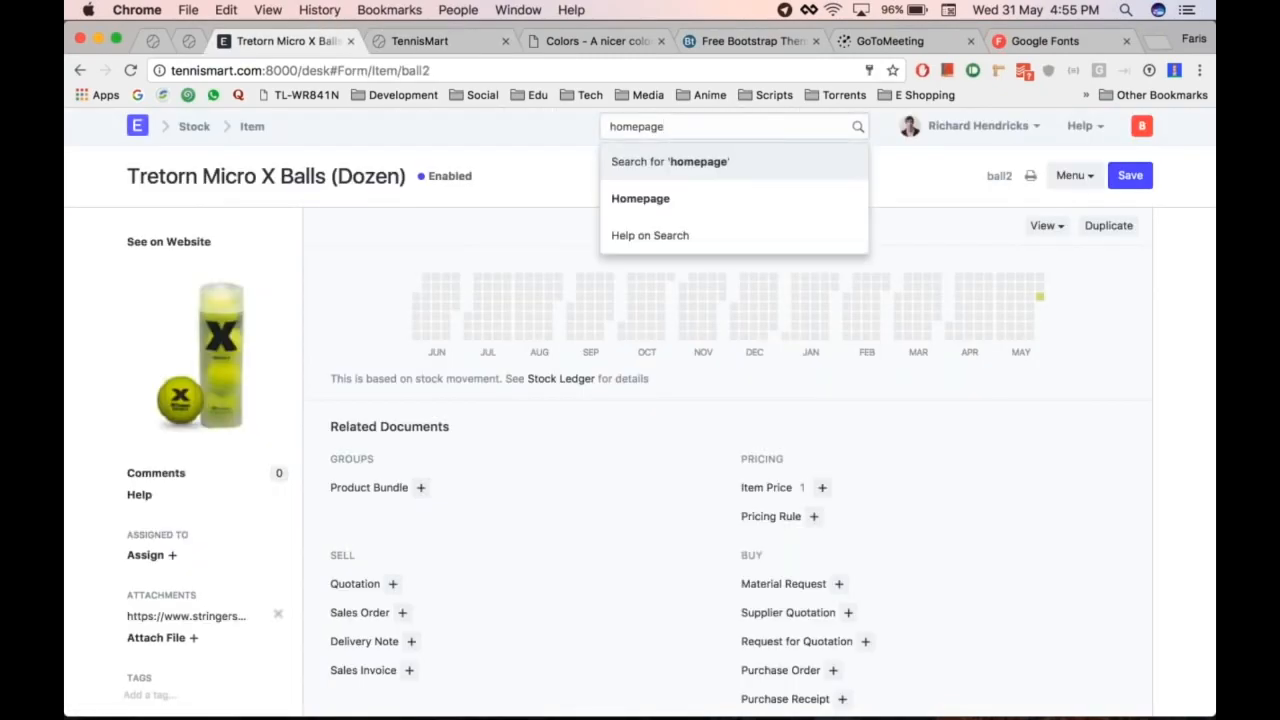
click(684, 211)
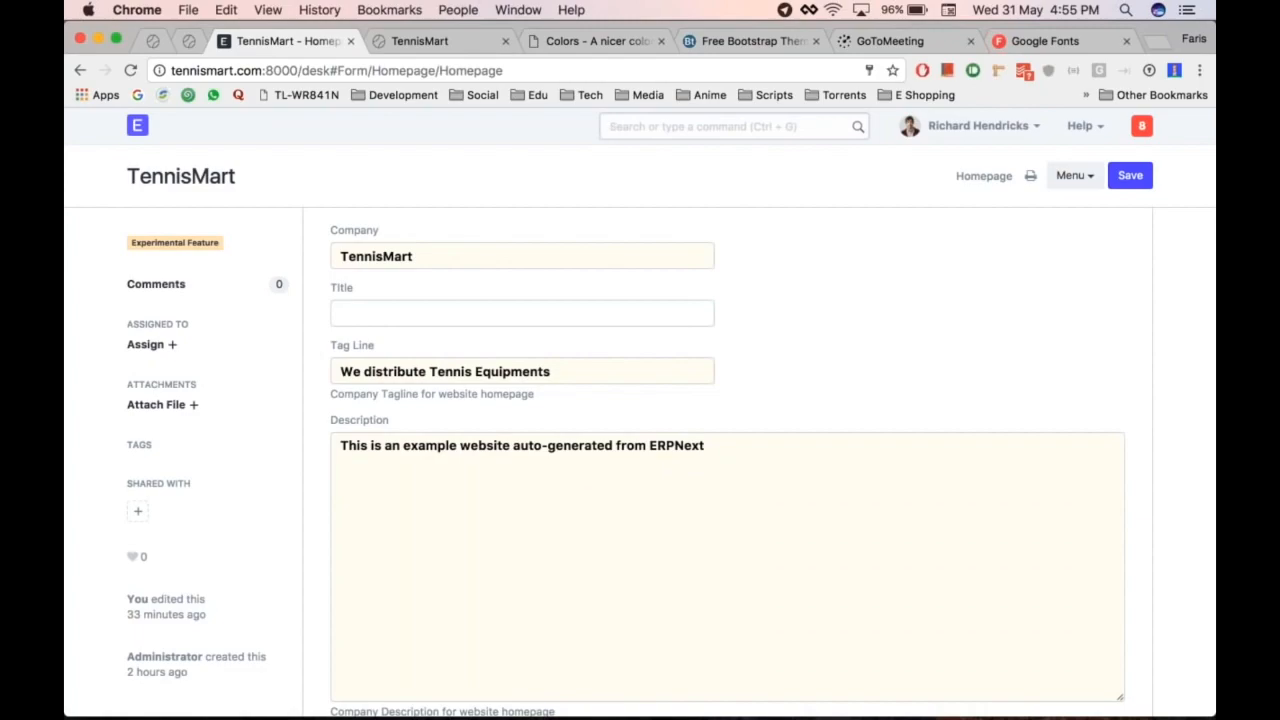
Step: Replace the homepage Description with 'Designed like no other.'
scroll(742, 344, down, 2)
scroll(742, 344, up, 2)
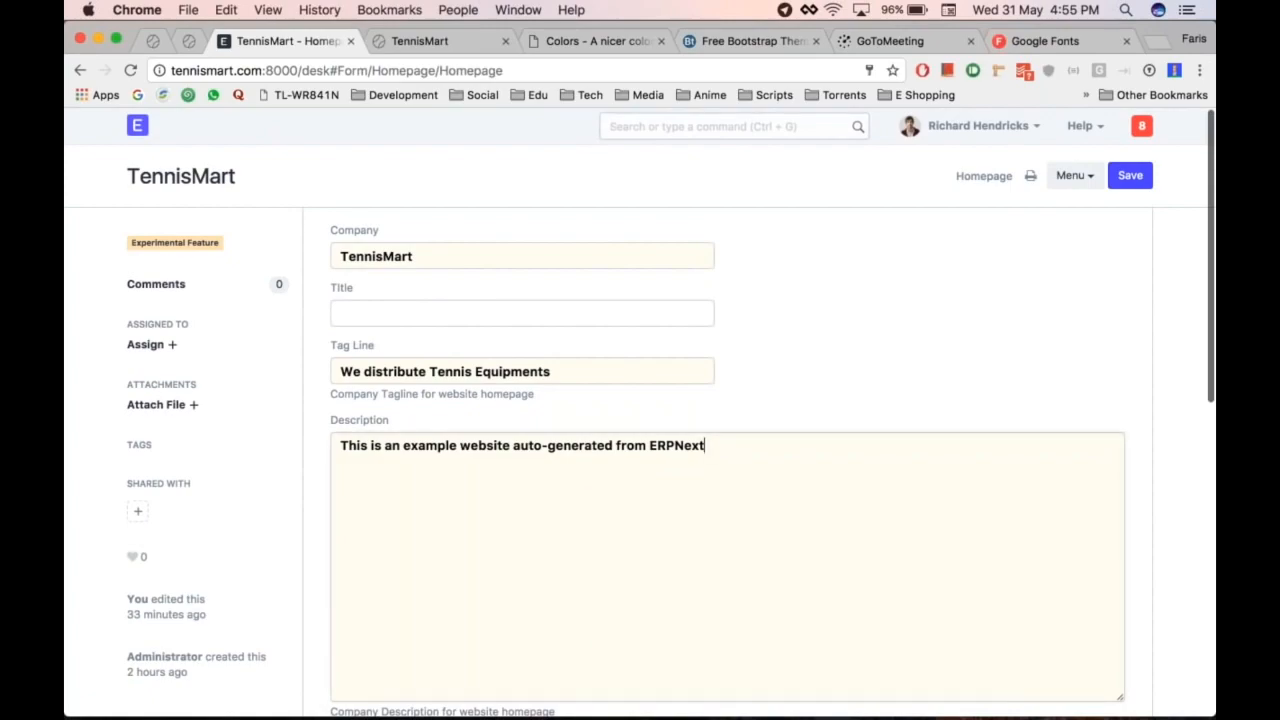
key(super+a)
key(BackSpace)
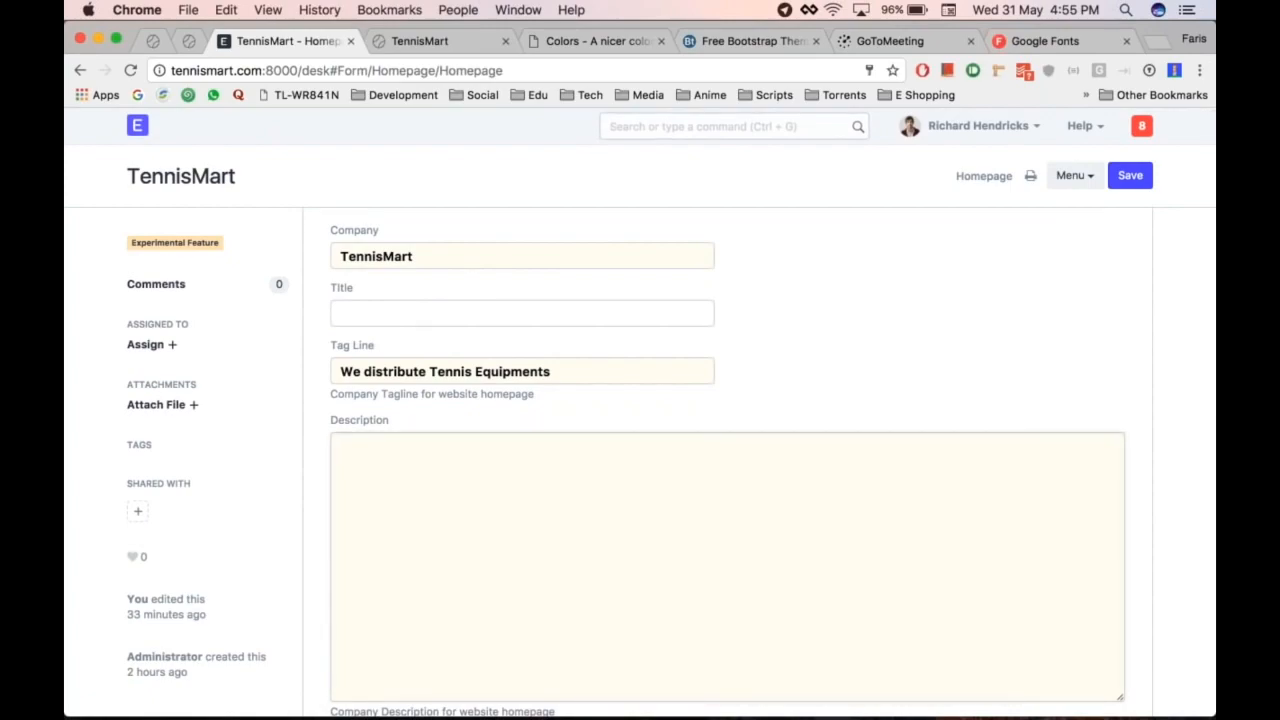
text(Designed like no other.)
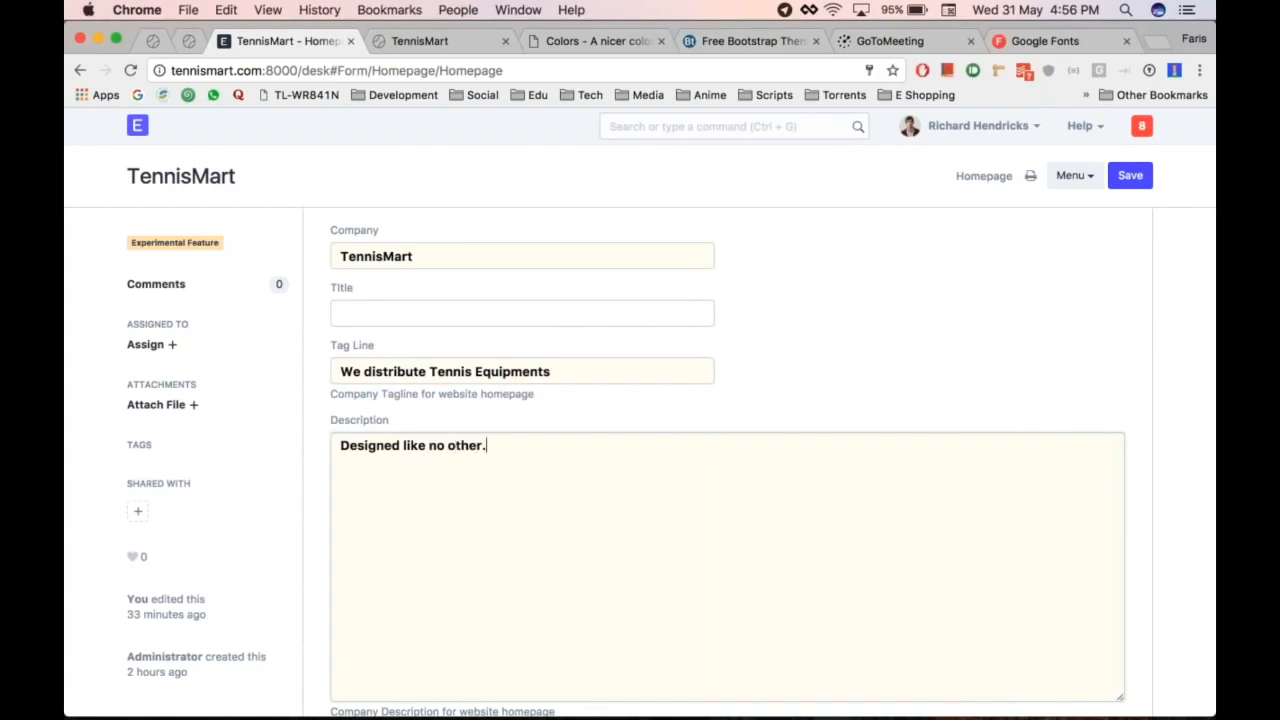
Step: Add Tretorn Micro X Balls (ball2) as a homepage product row and save
scroll(640, 460, down, 5)
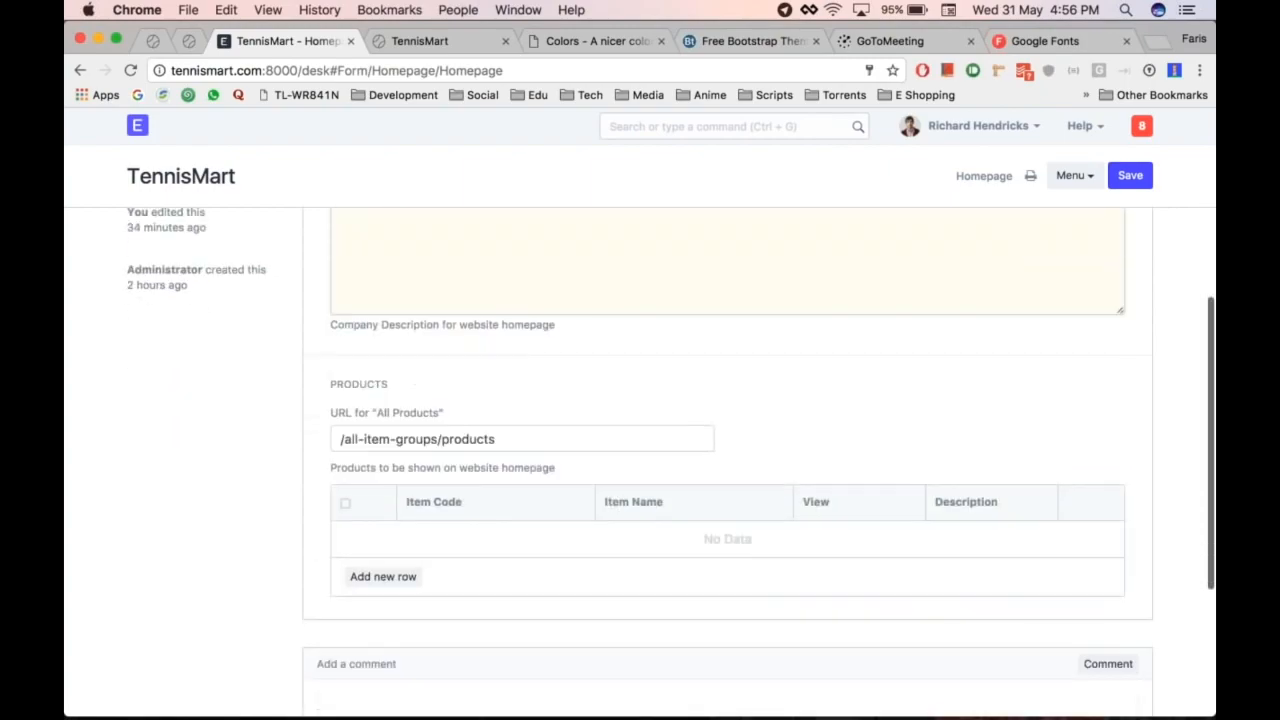
scroll(500, 386, down, 2)
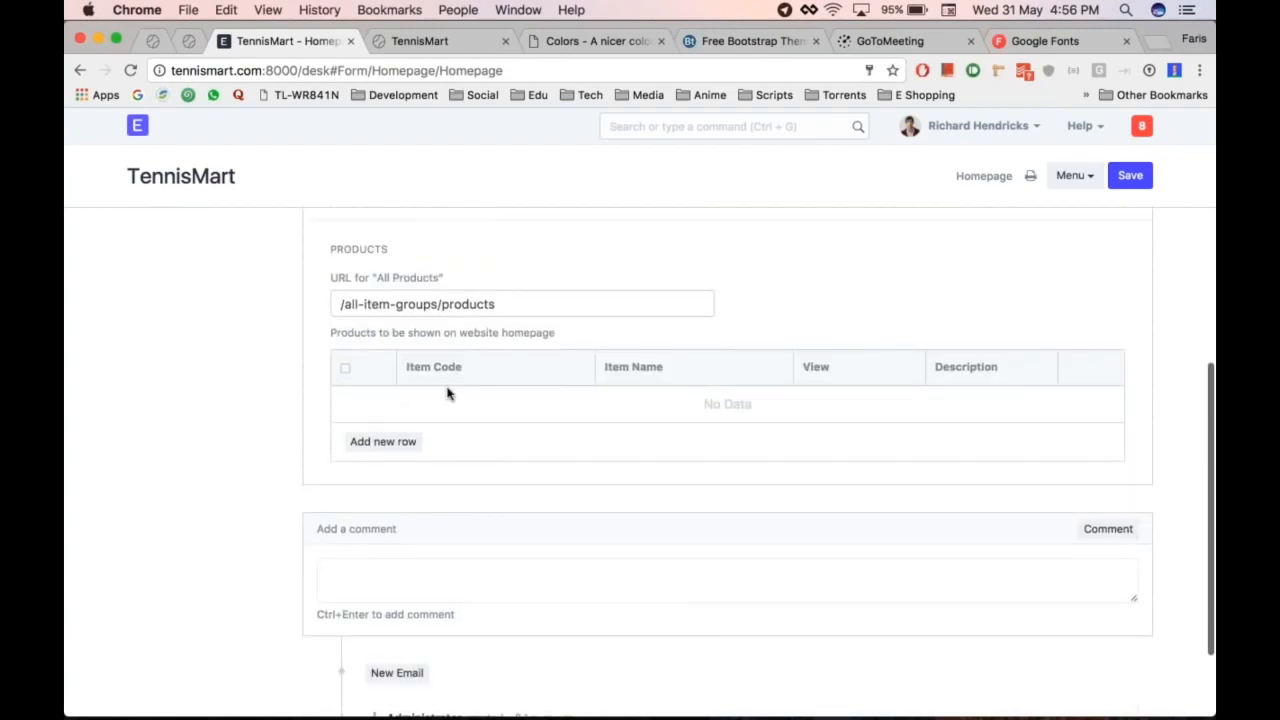
click(383, 441)
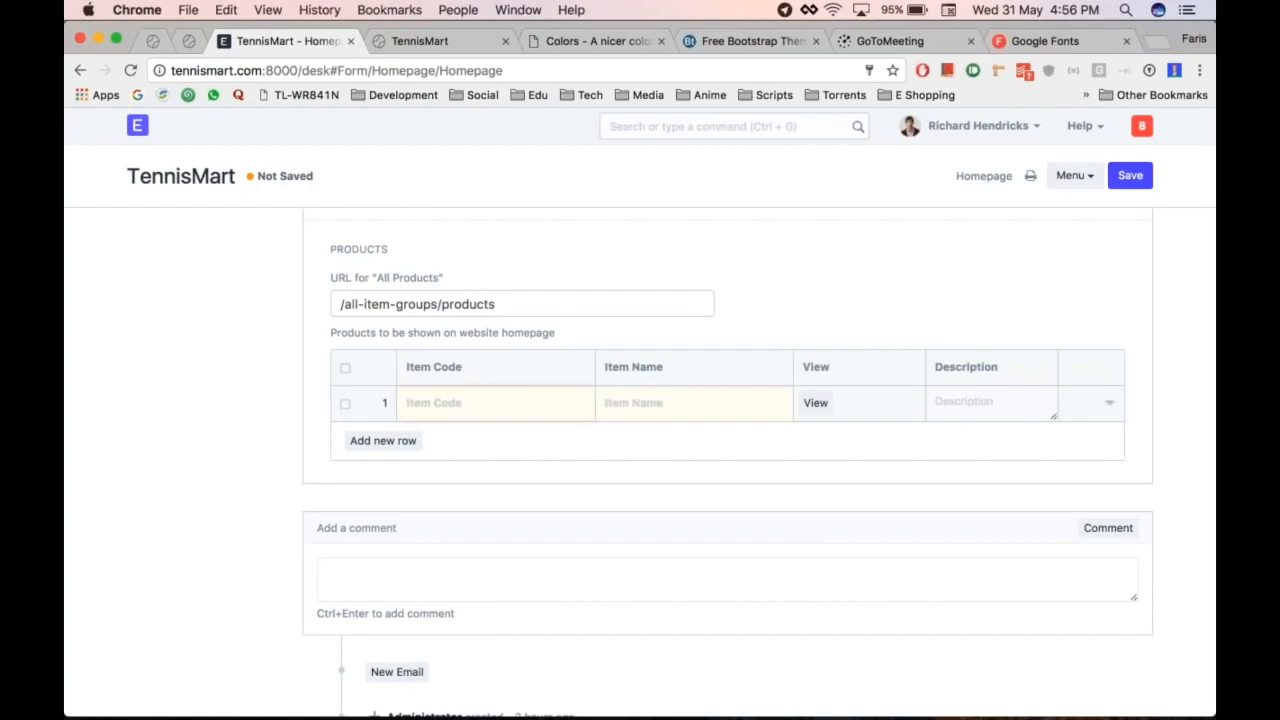
click(500, 403)
key(ctrl+Tab)
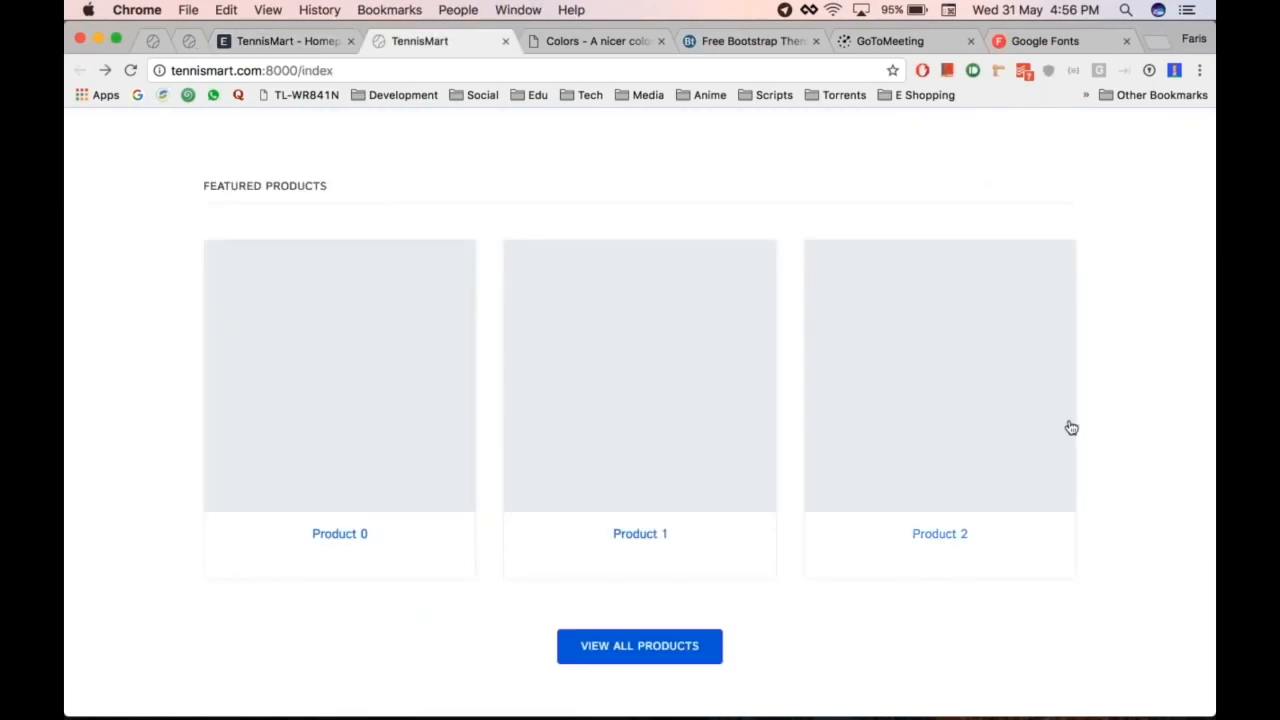
key(ctrl+shift+Tab)
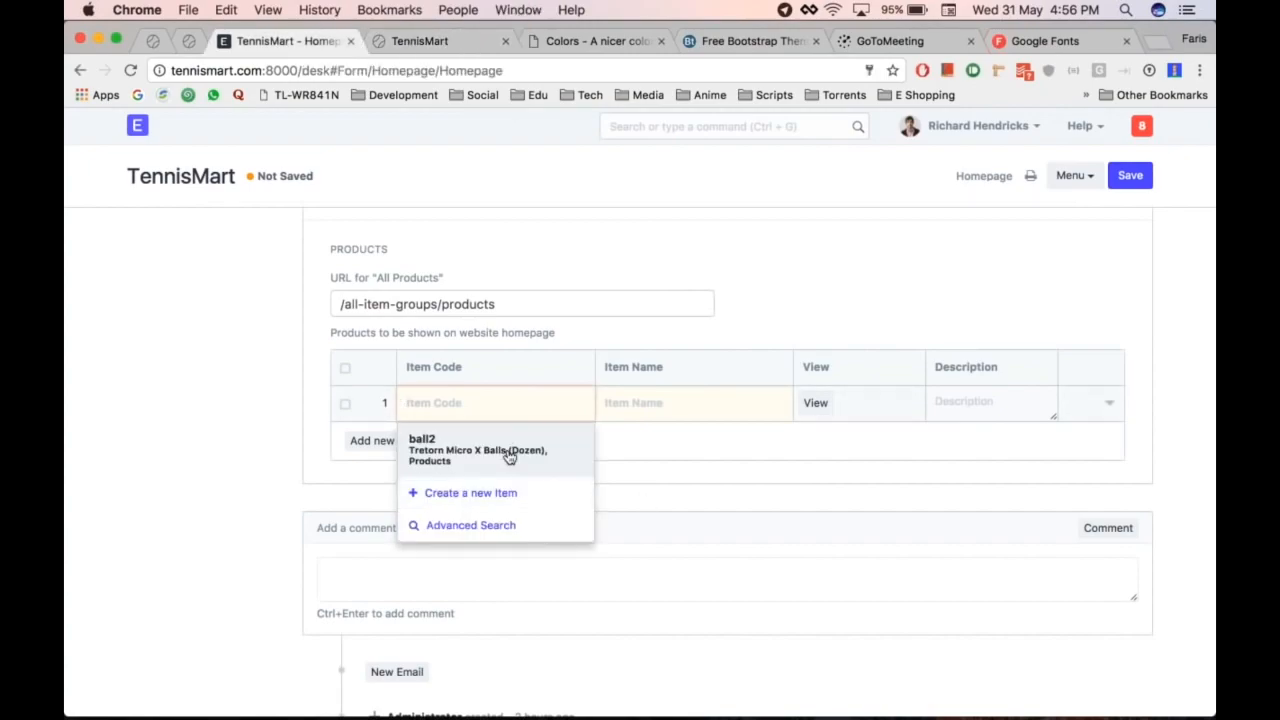
click(509, 455)
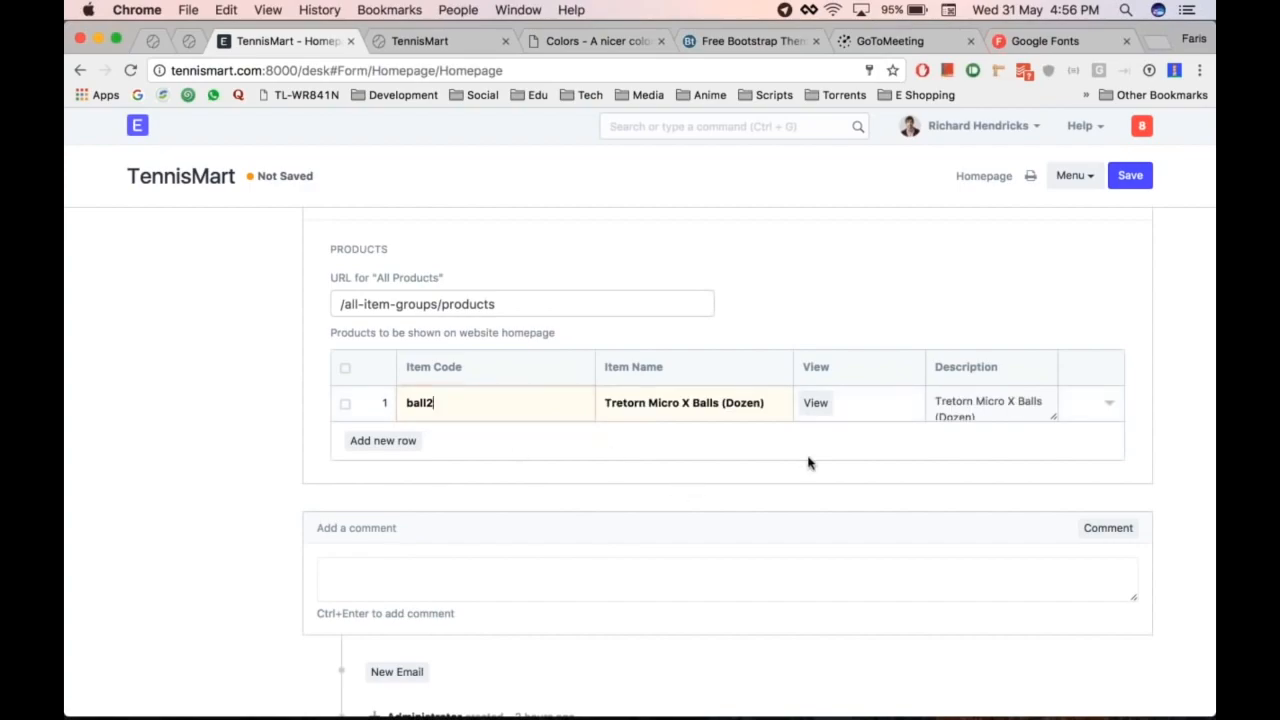
key(ctrl+s)
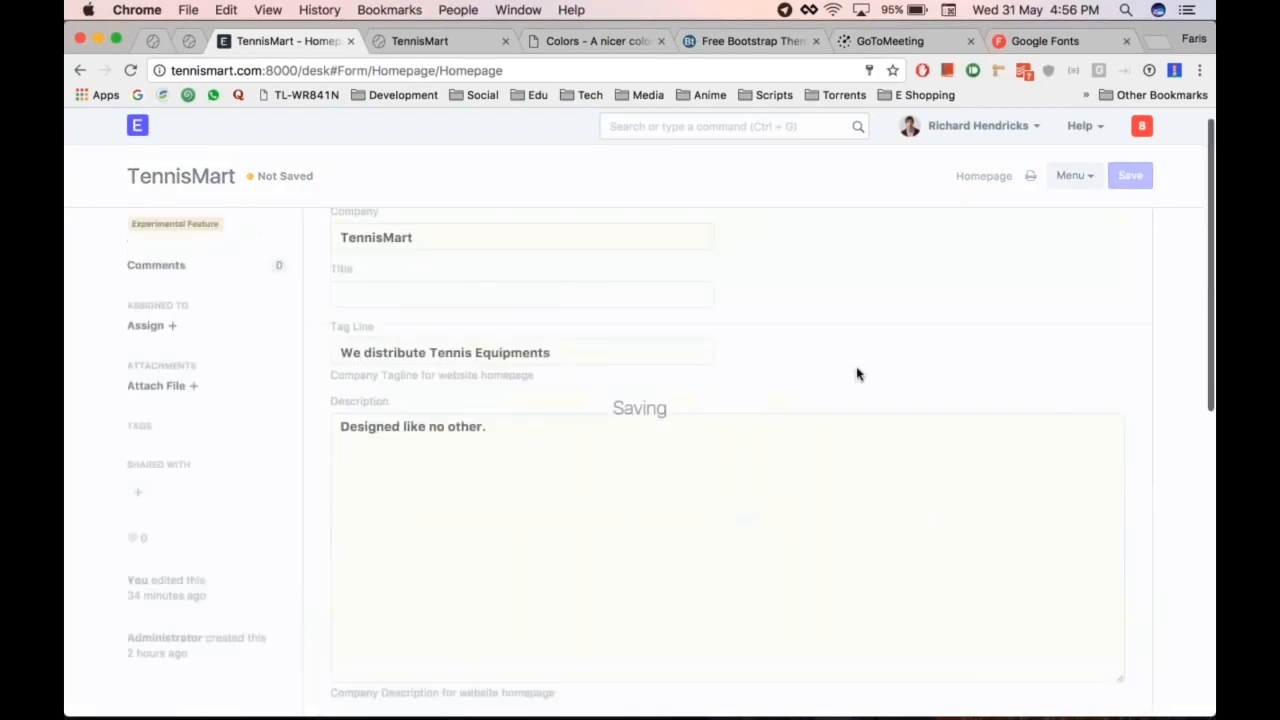
Step: Reload TennisMart to confirm the ball appears among featured products
scroll(671, 461, down, 2)
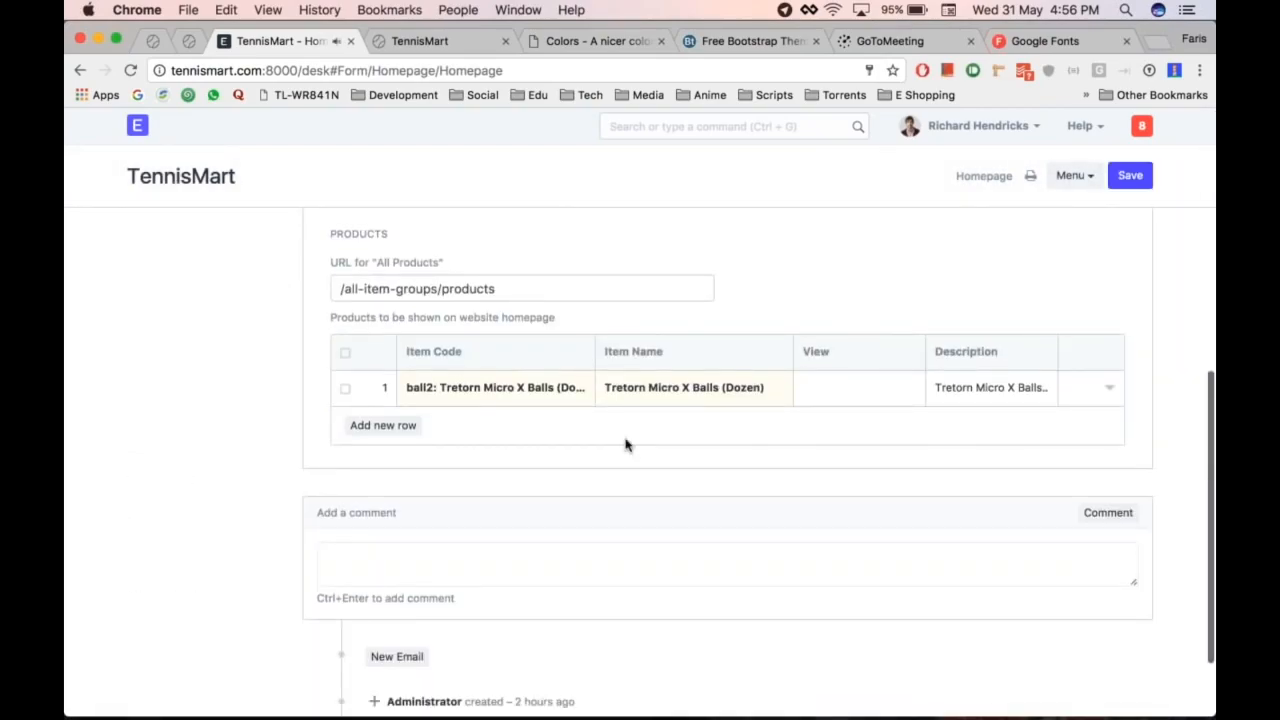
key(ctrl+Tab)
key(super+r)
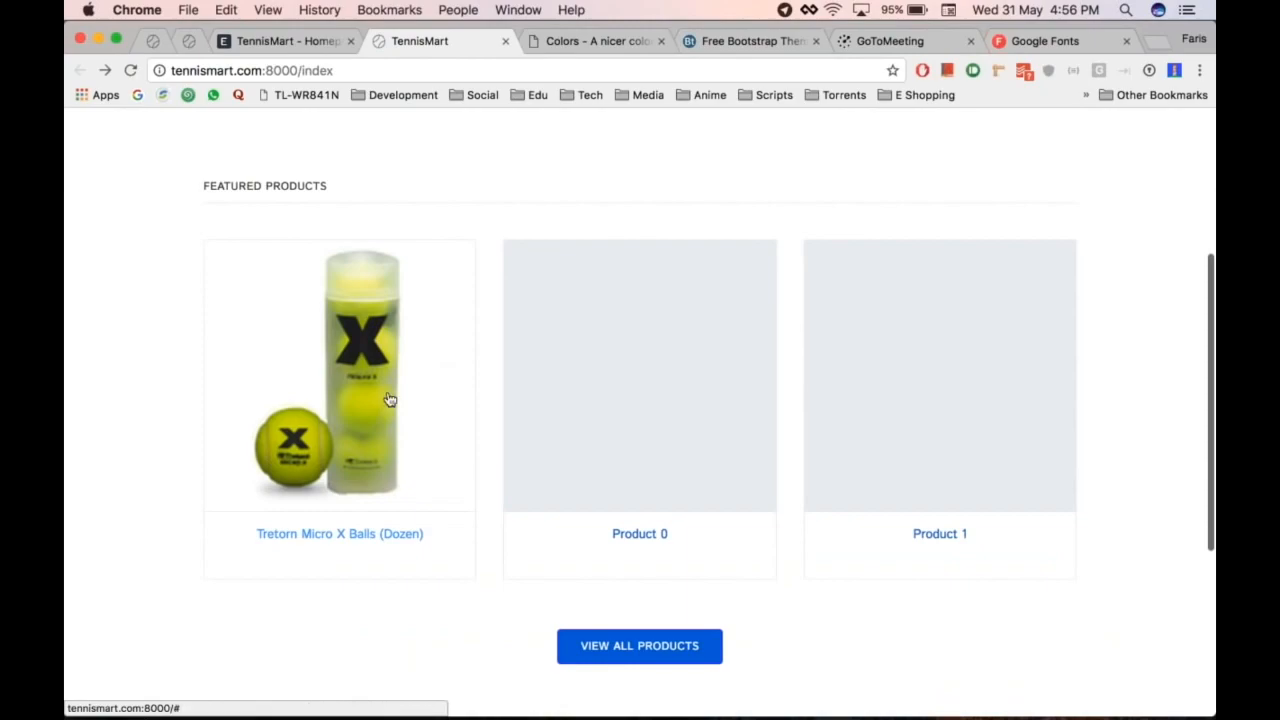
key(ctrl+shift+Tab)
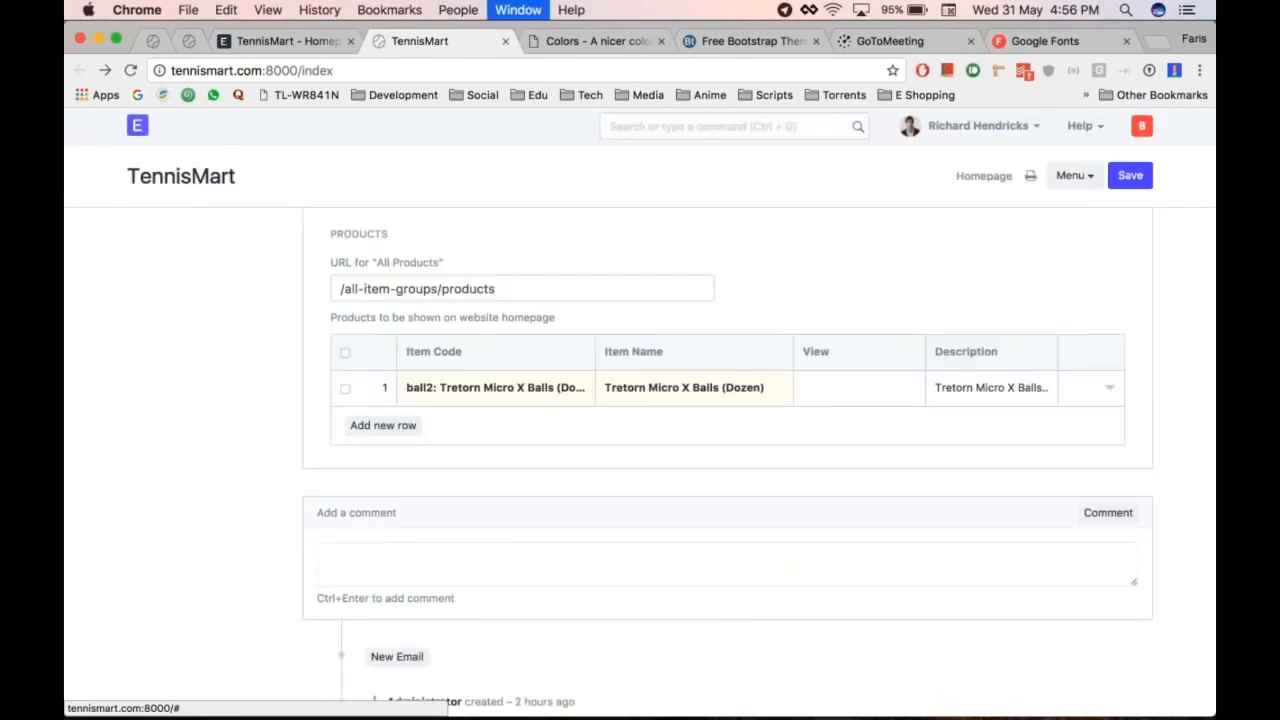
scroll(727, 450, up, 1)
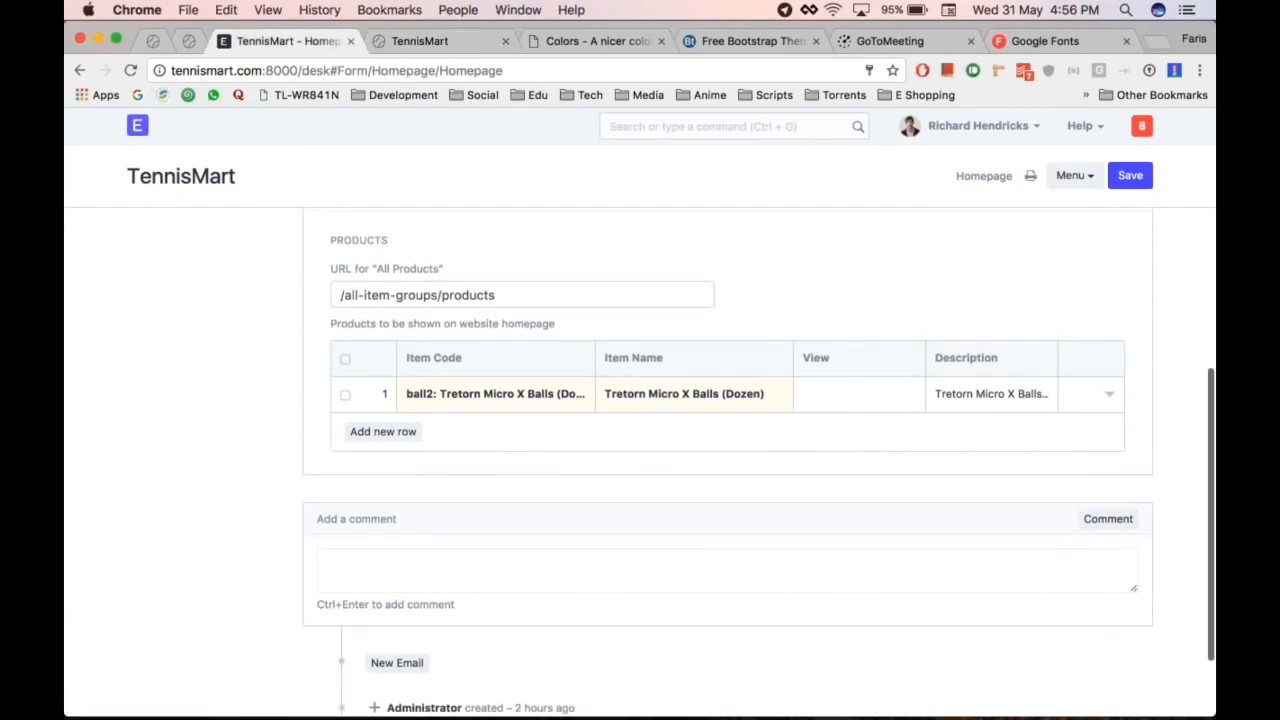
scroll(408, 466, up, 5)
scroll(408, 466, down, 5)
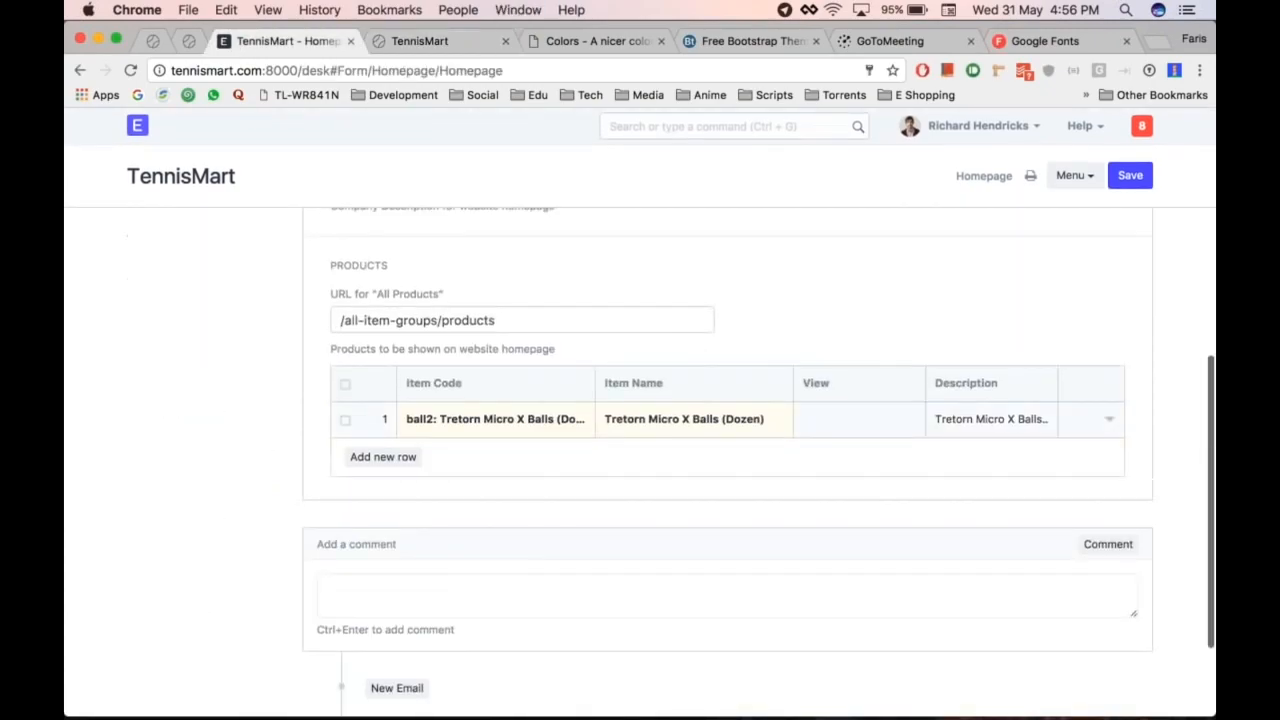
scroll(620, 349, up, 5)
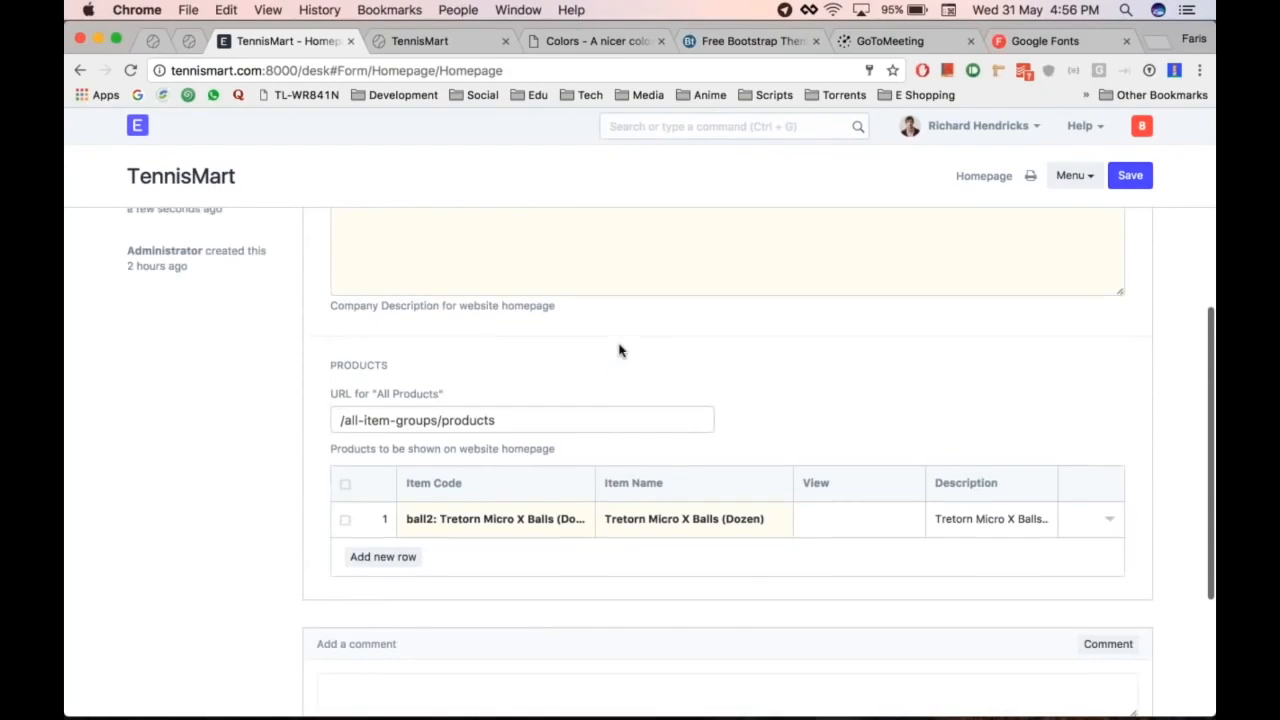
Step: Start a desk search and recheck featured products on the reloaded storefront
key(ctrl+g)
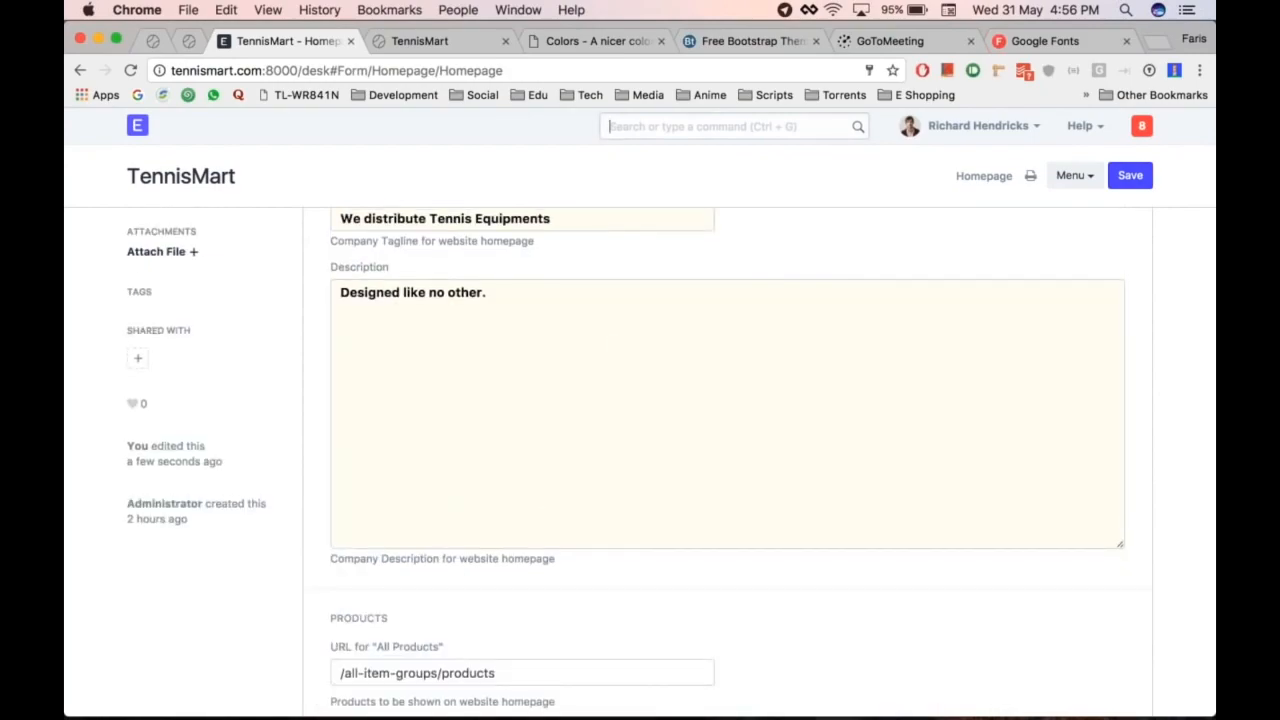
scroll(766, 449, down, 6)
key(ctrl+Tab)
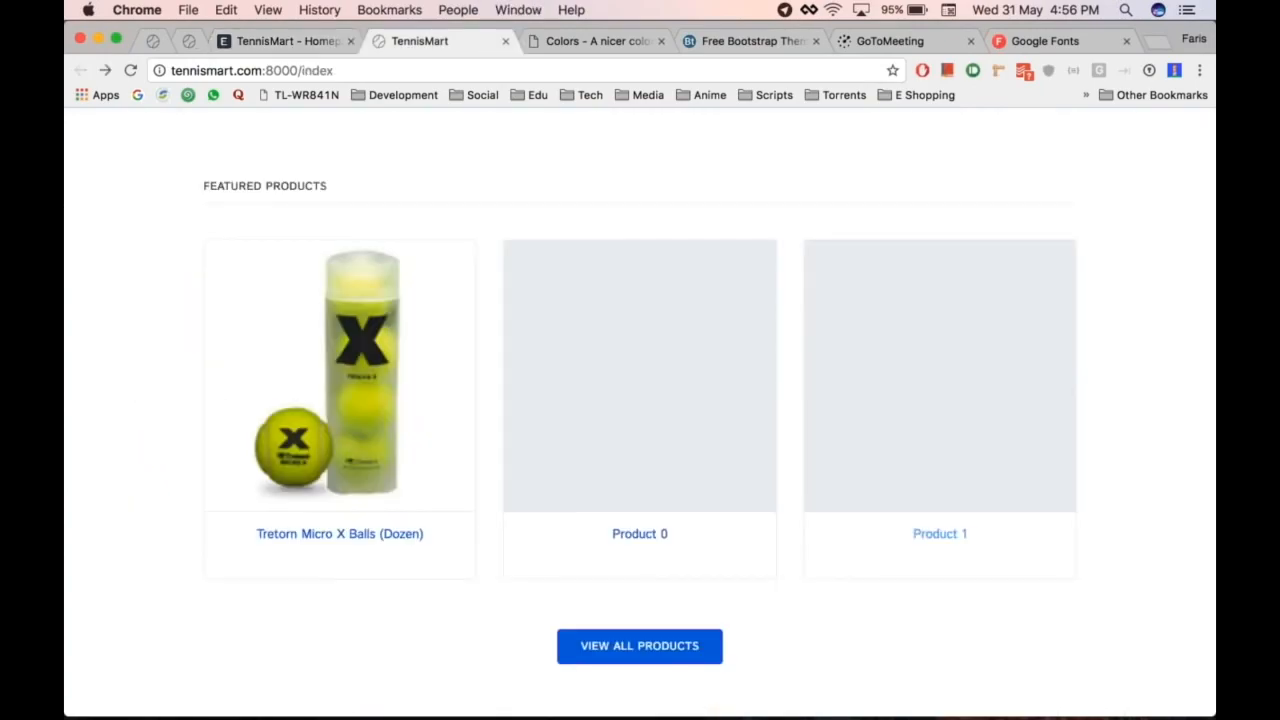
key(super+r)
key(ctrl+shift+Tab)
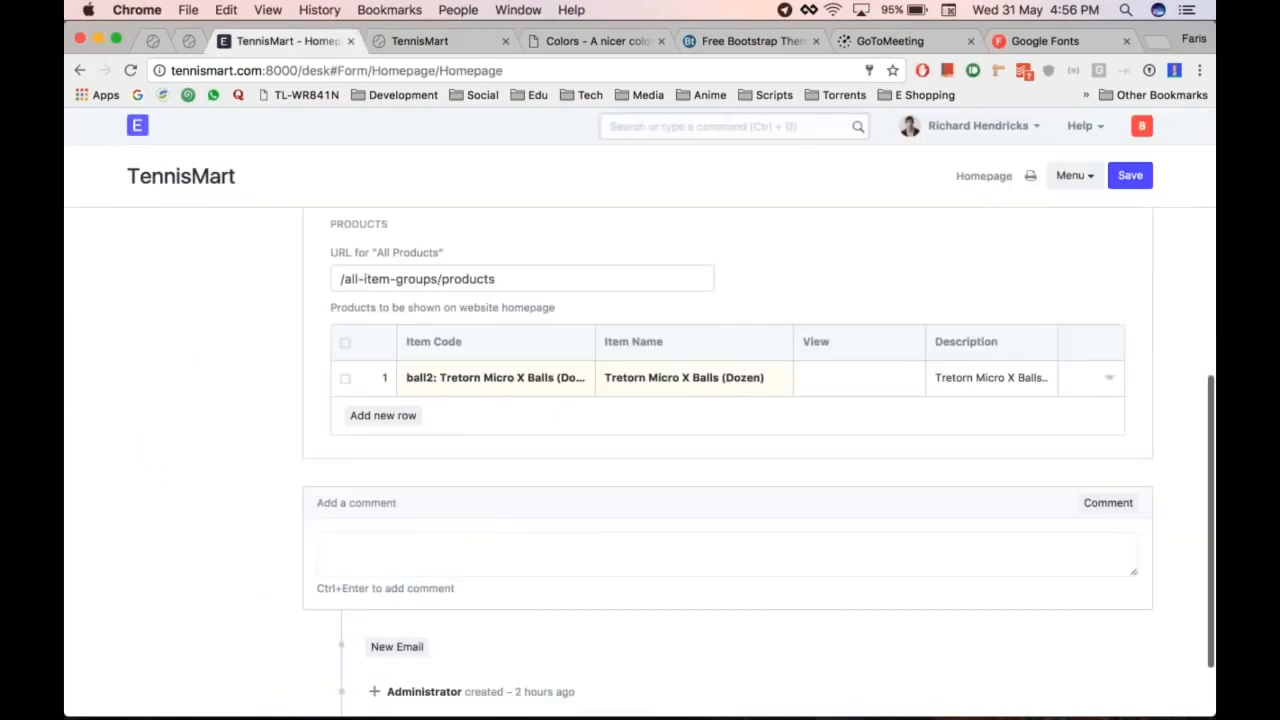
Step: Open the Item Images list and switch to its Report Builder view
text(item image)
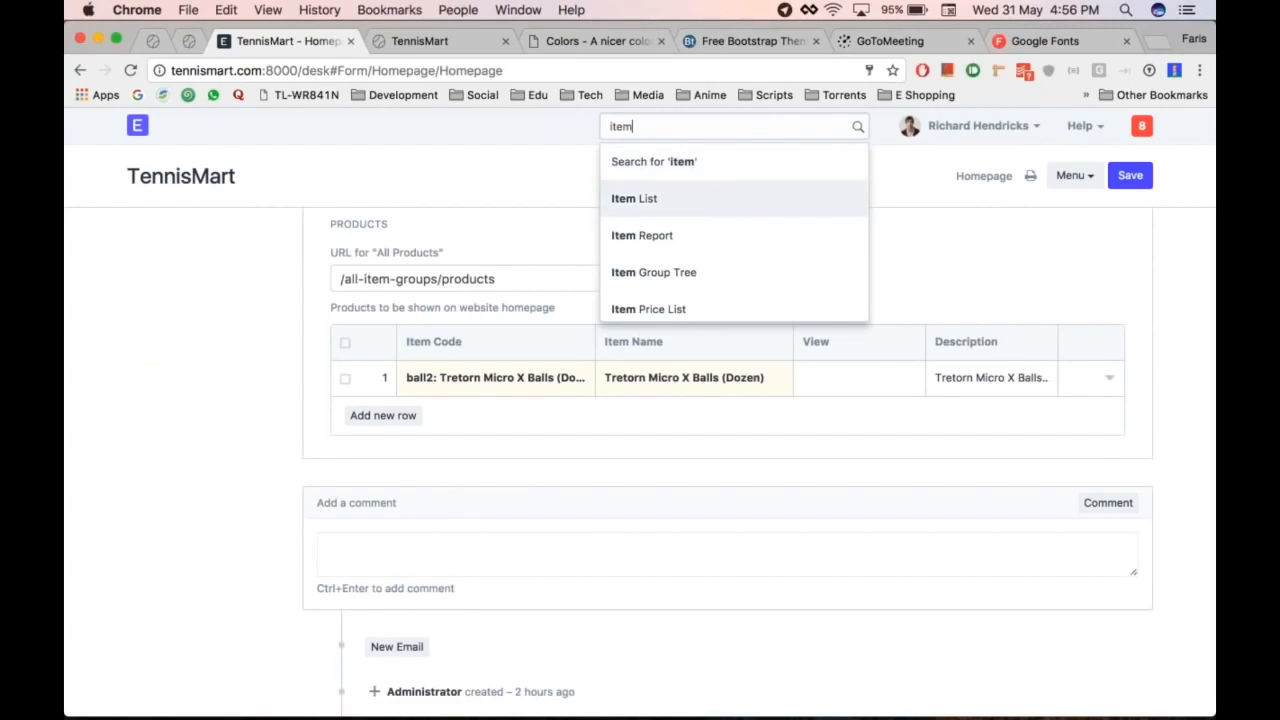
key(Return)
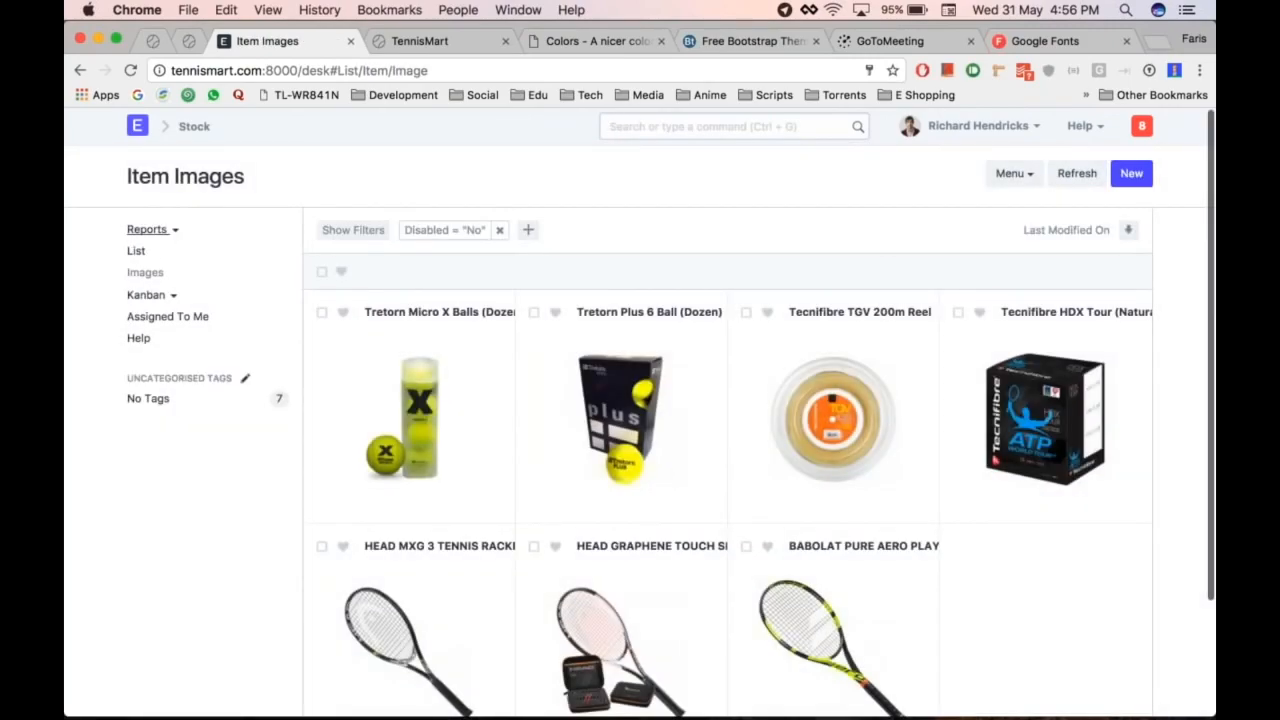
click(150, 230)
click(200, 259)
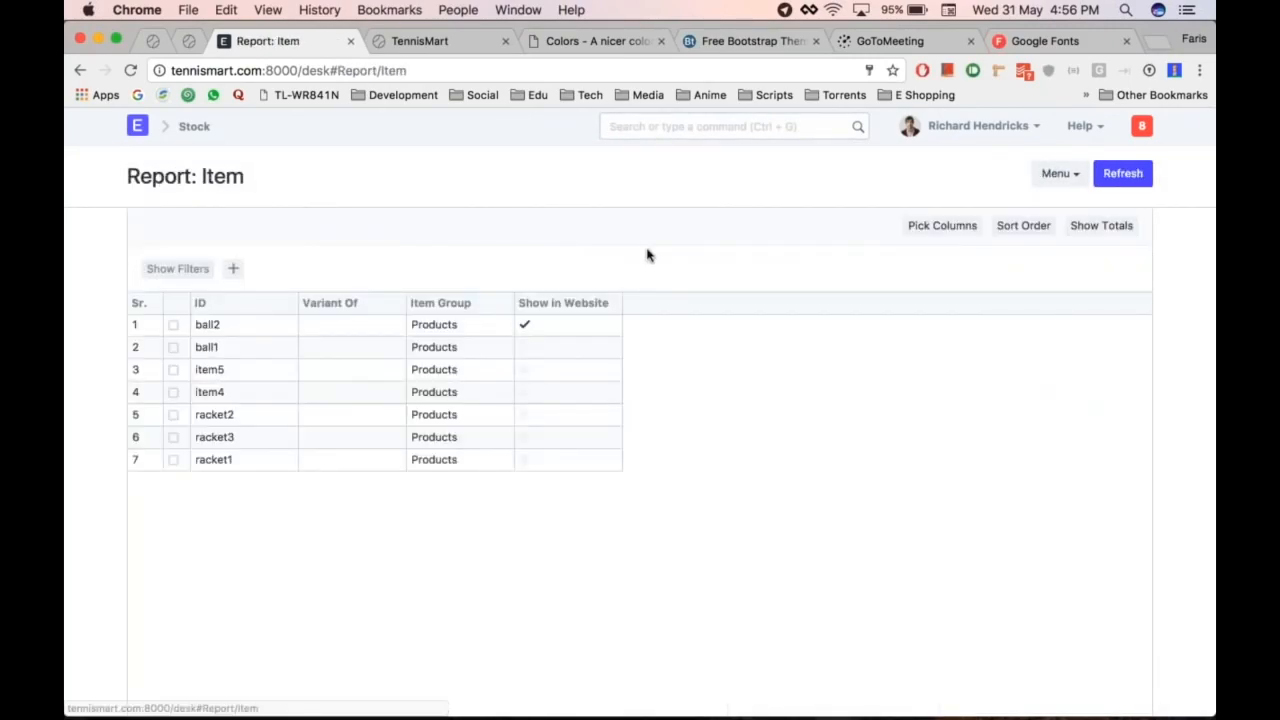
Step: Tick Show in Website for ball1, item5 and item4 in the report
click(535, 350)
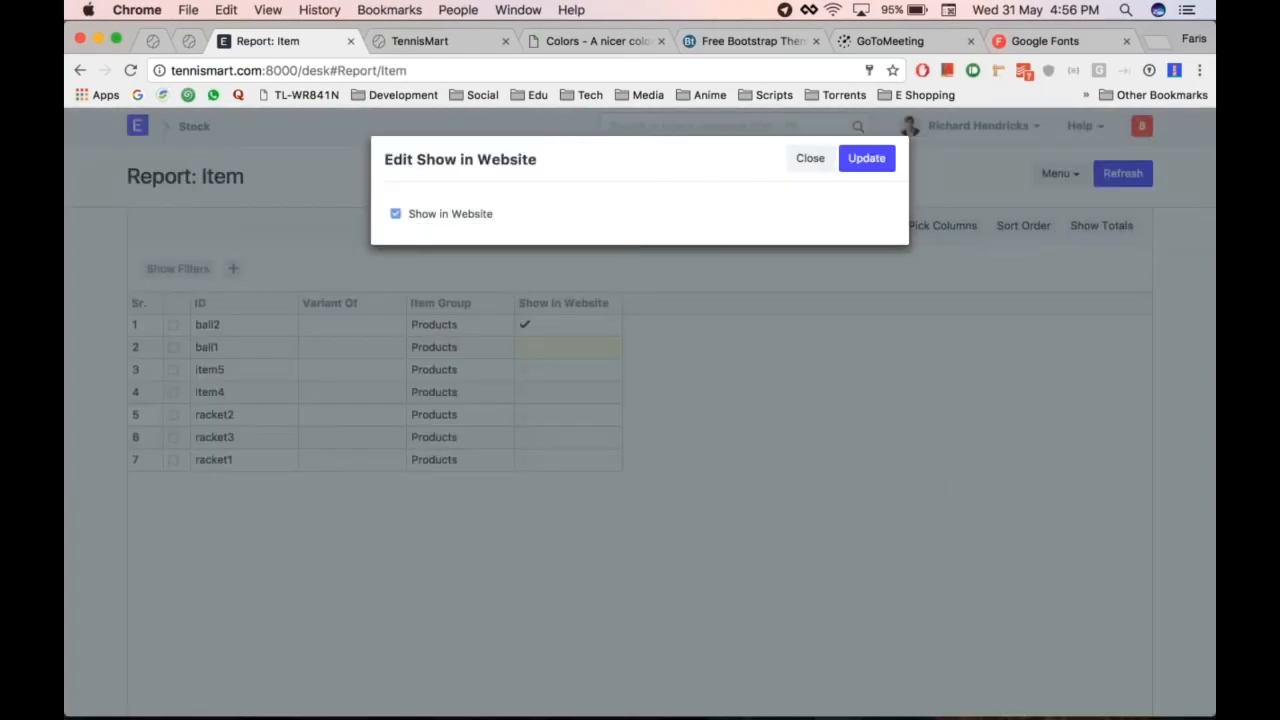
click(866, 158)
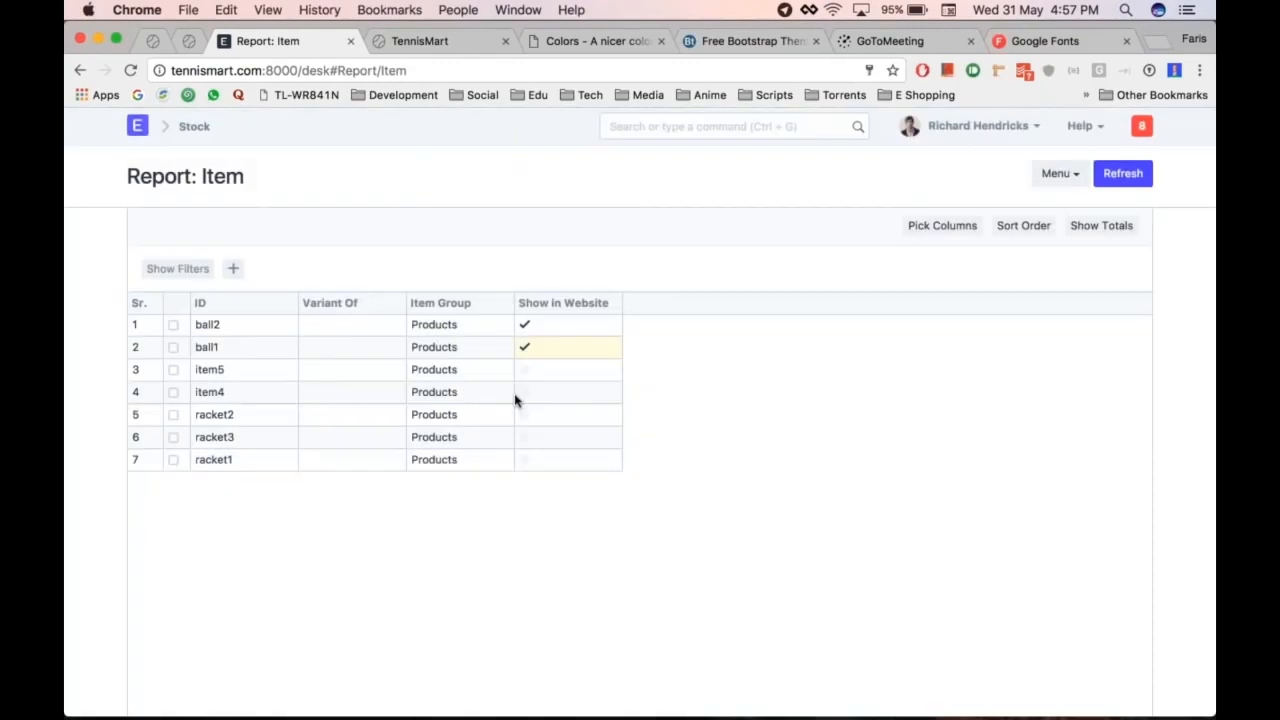
click(554, 372)
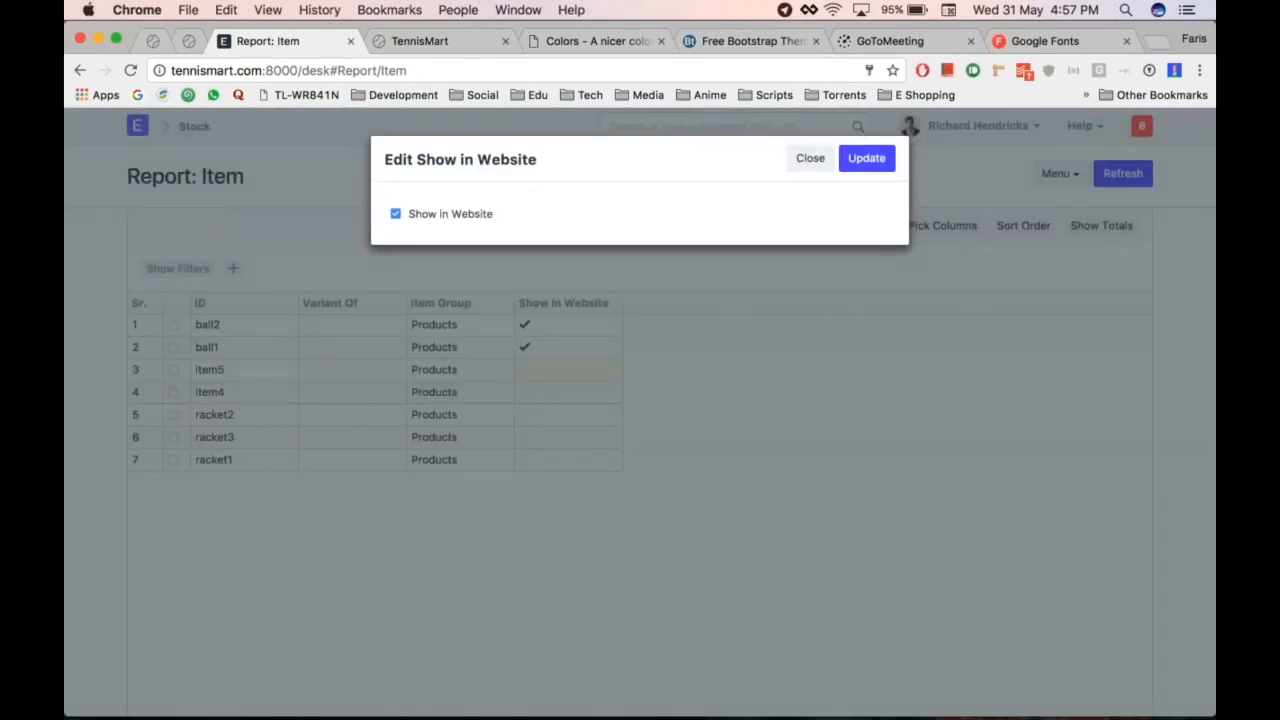
click(866, 158)
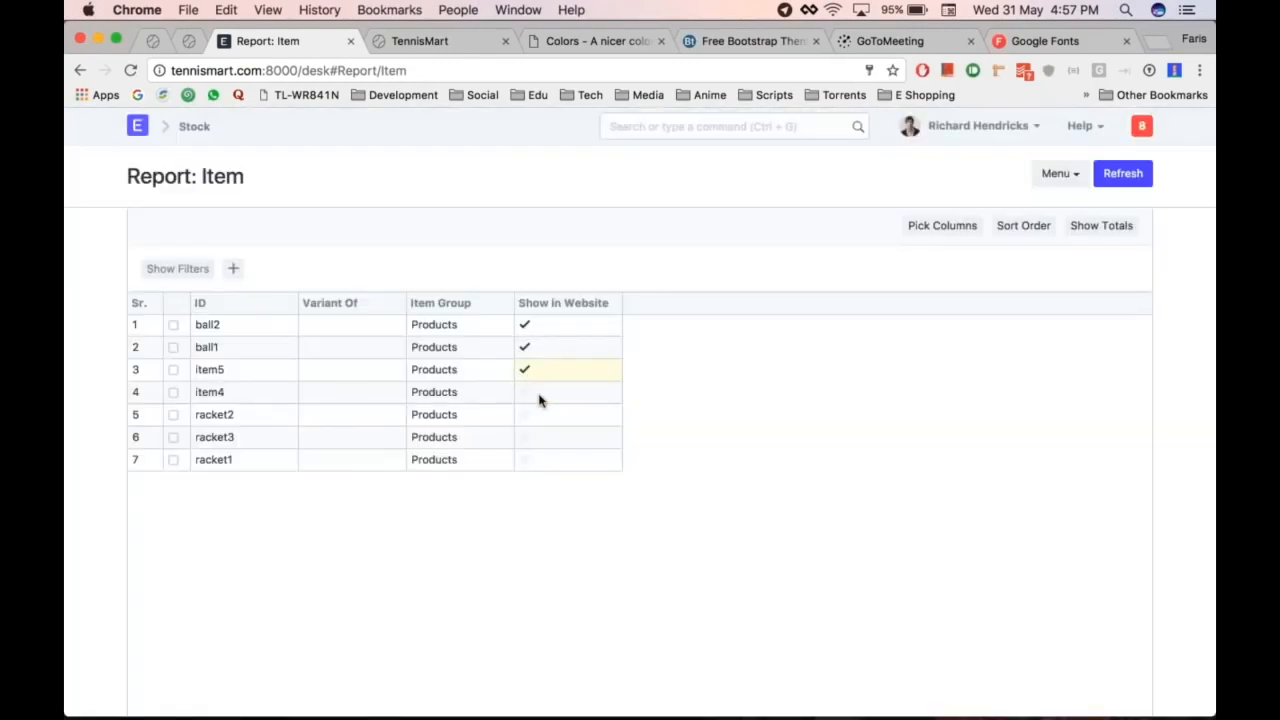
click(538, 399)
click(395, 213)
click(866, 158)
Step: Leave racket2 hidden and tick Show in Website for racket3 and racket1
click(551, 418)
click(810, 145)
click(545, 437)
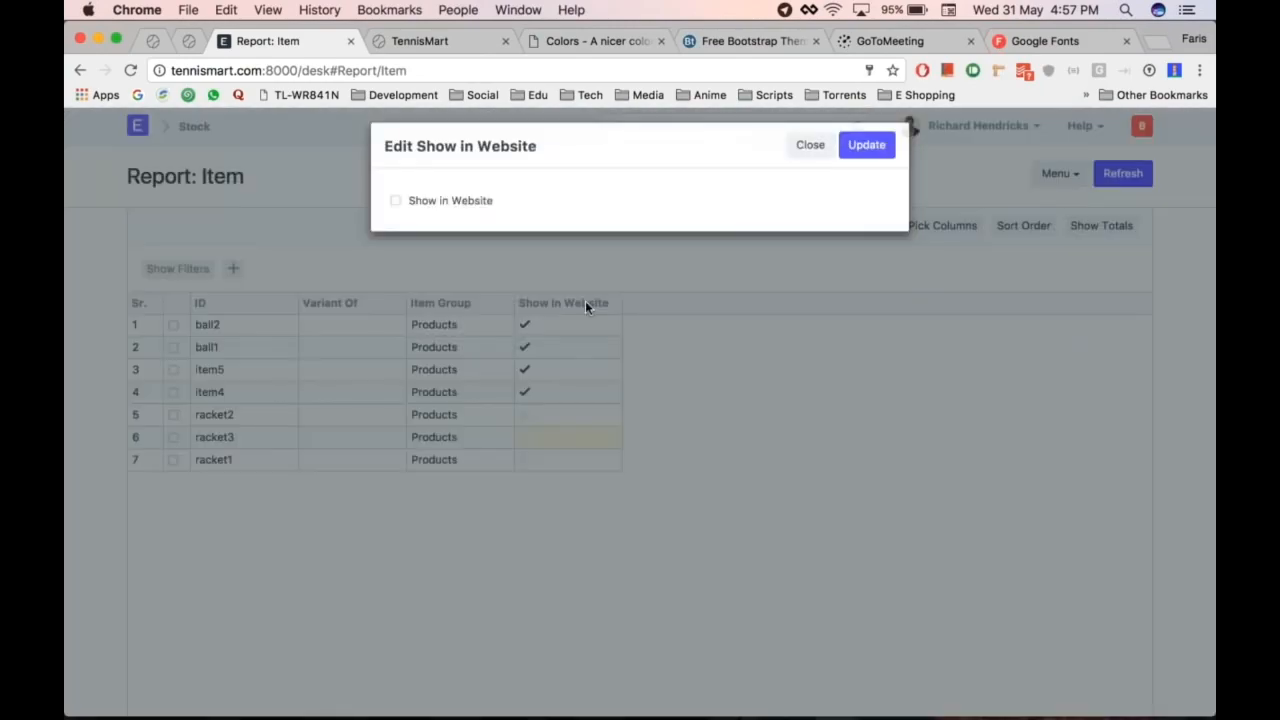
click(396, 213)
click(867, 158)
double_click(549, 456)
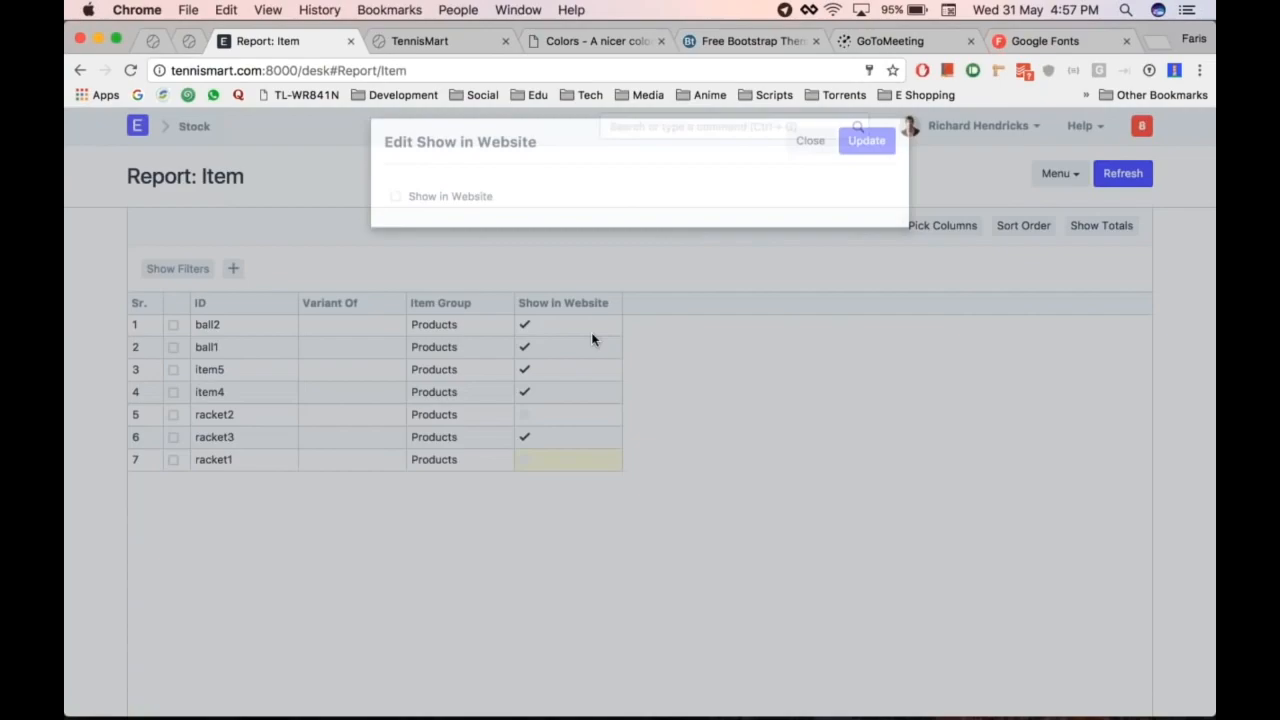
click(395, 213)
click(866, 158)
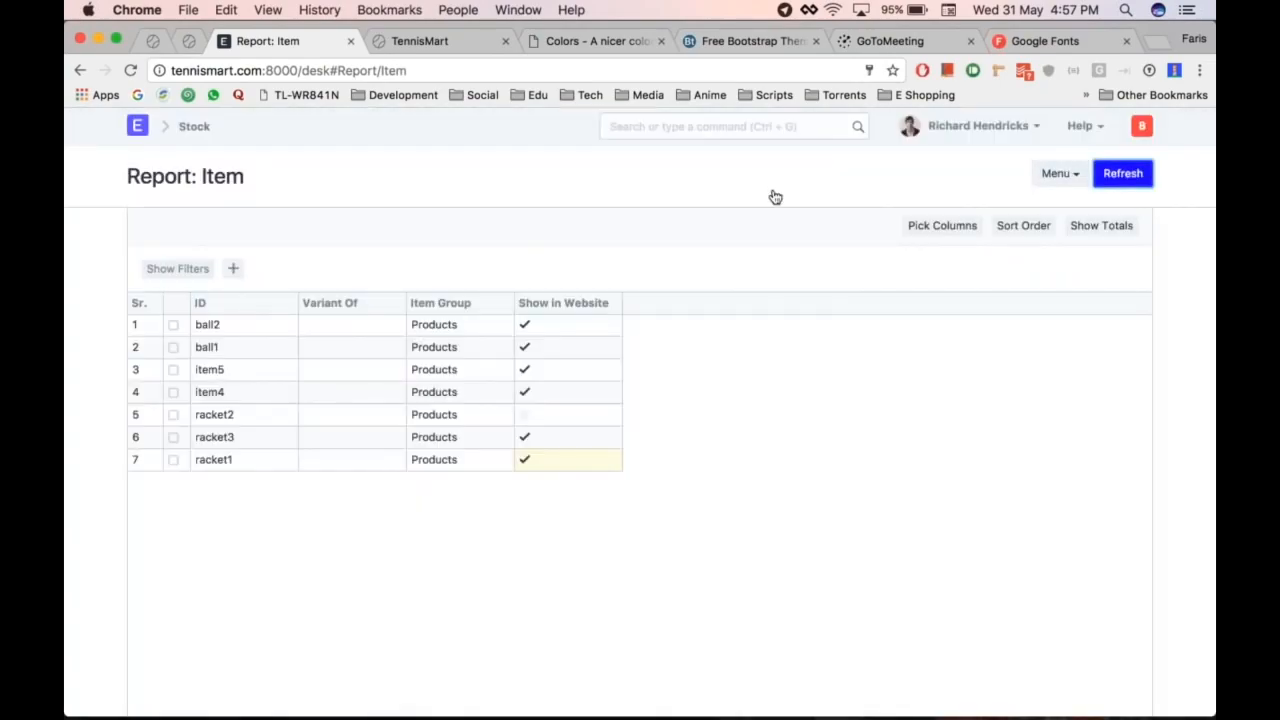
click(199, 128)
Step: Reload the live storefront and check its current featured products
key(ctrl+Tab)
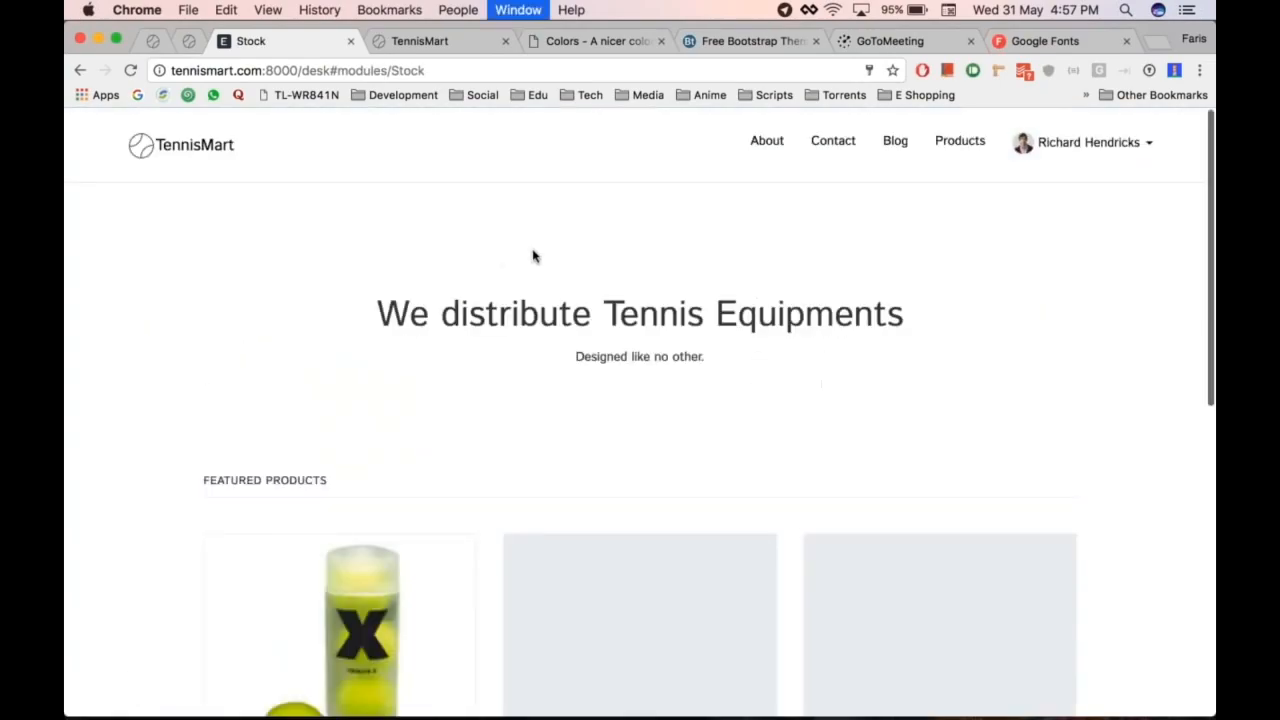
key(super+r)
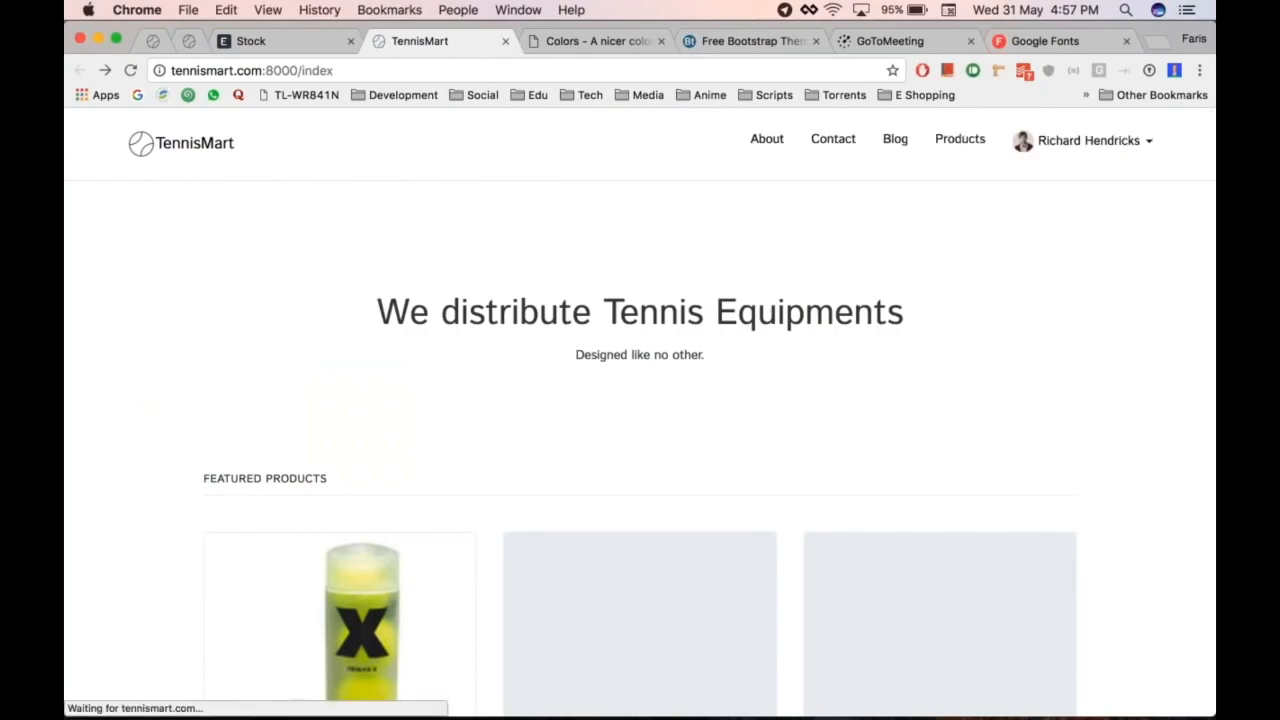
scroll(898, 489, down, 2)
scroll(898, 489, up, 2)
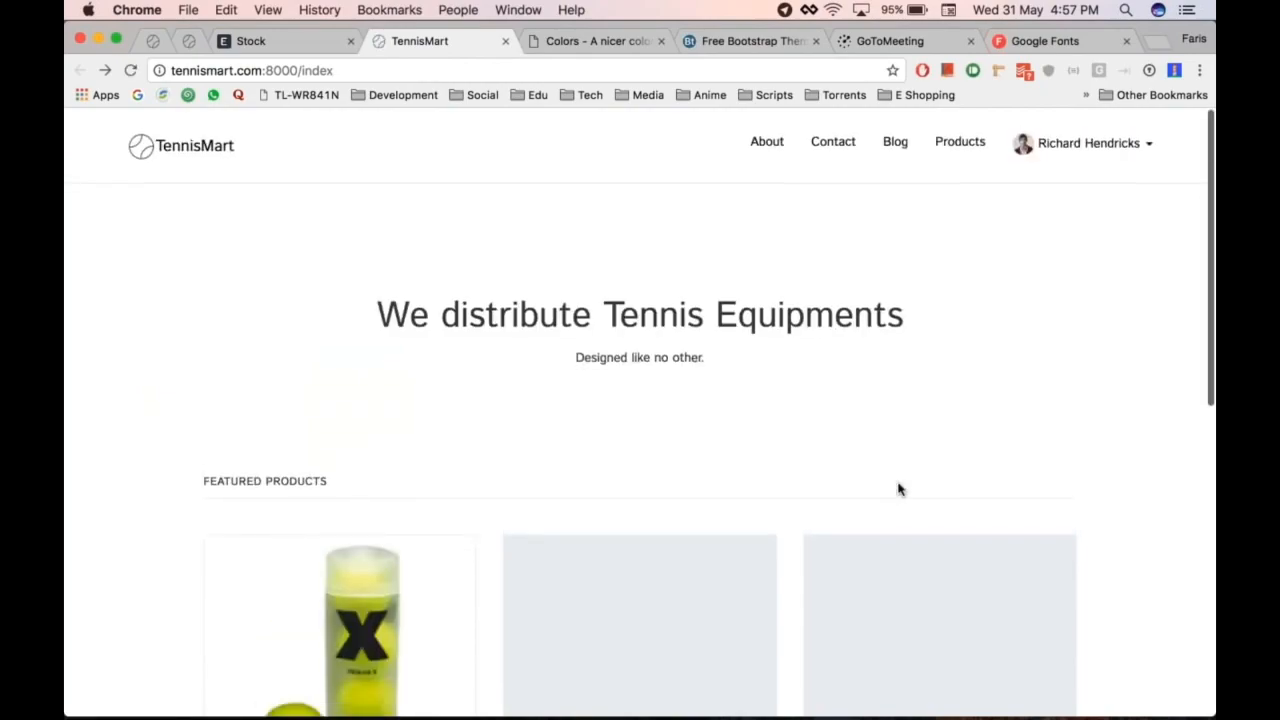
scroll(898, 489, down, 5)
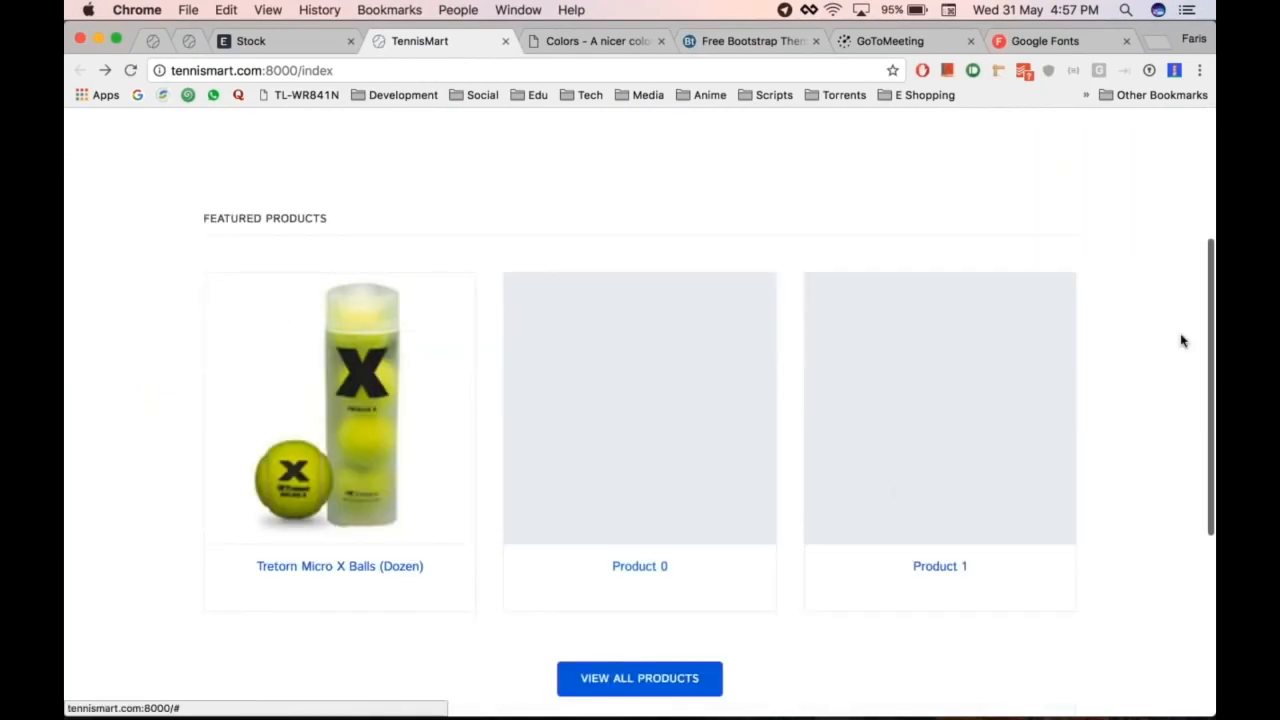
Step: Open the Homepage form and change the first featured product to racket3
key(ctrl+shift+Tab)
key(ctrl+g)
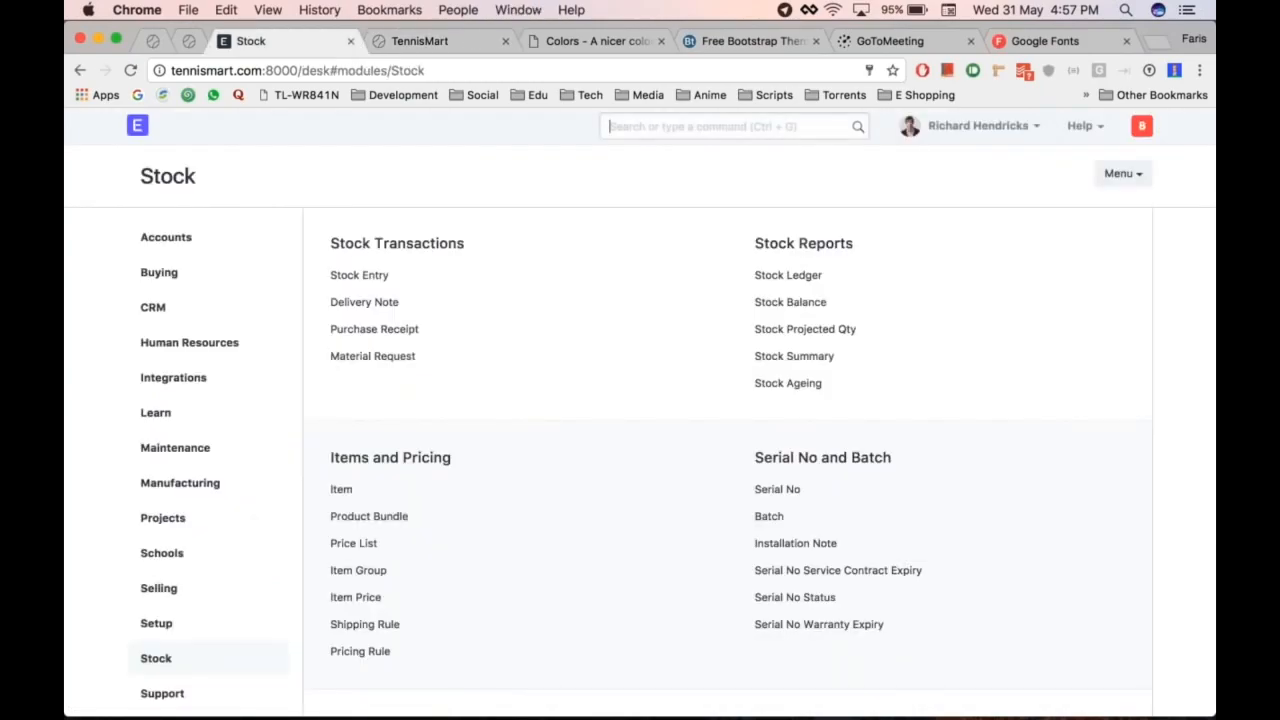
text(home)
key(Down)
key(Return)
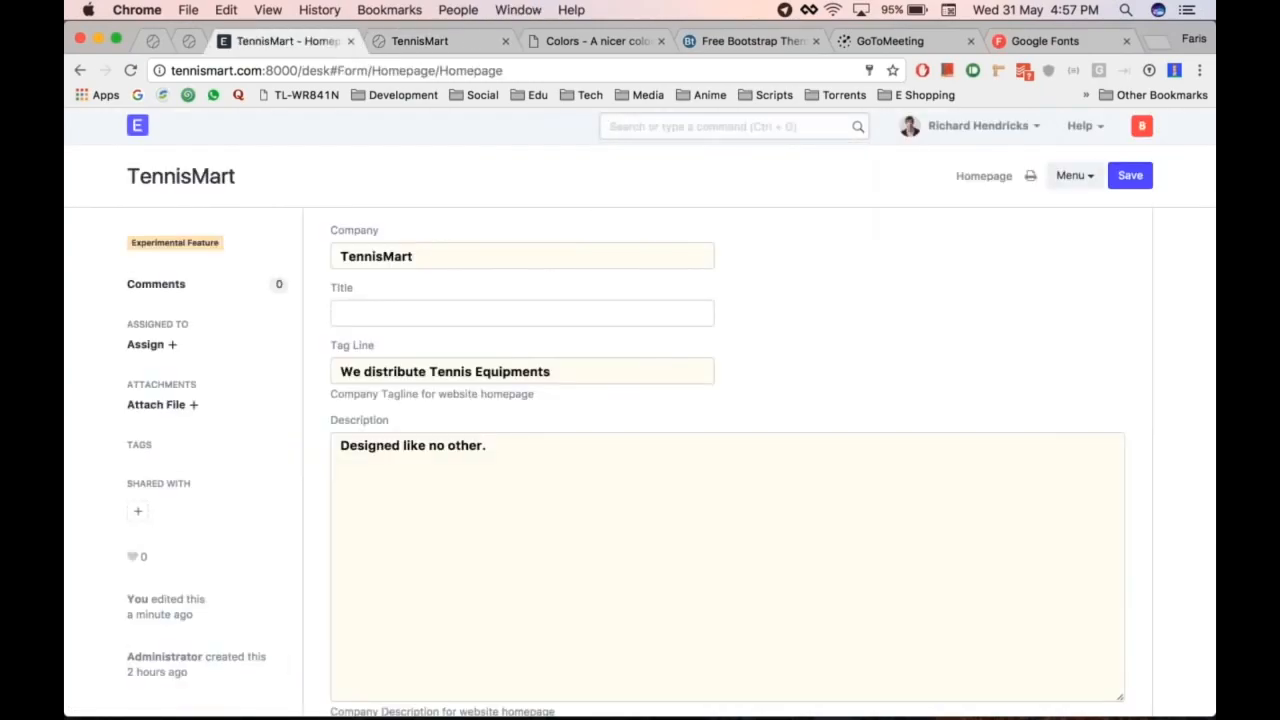
scroll(360, 458, down, 5)
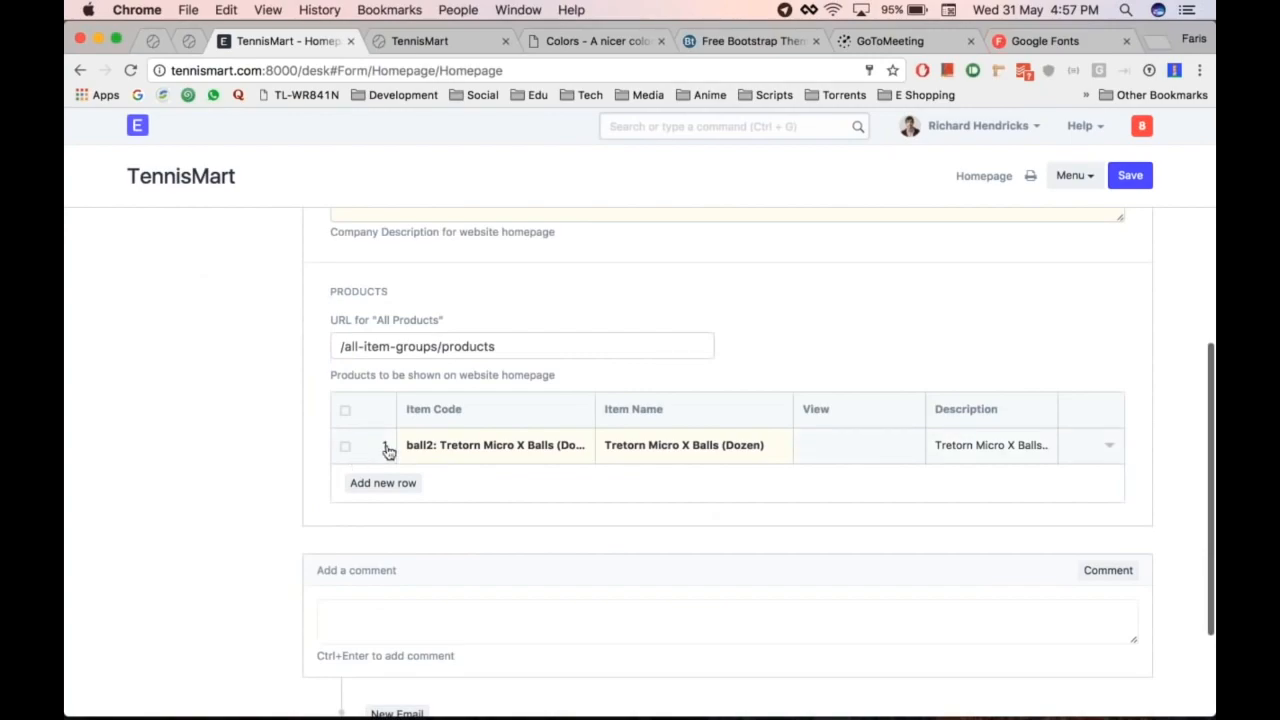
click(386, 449)
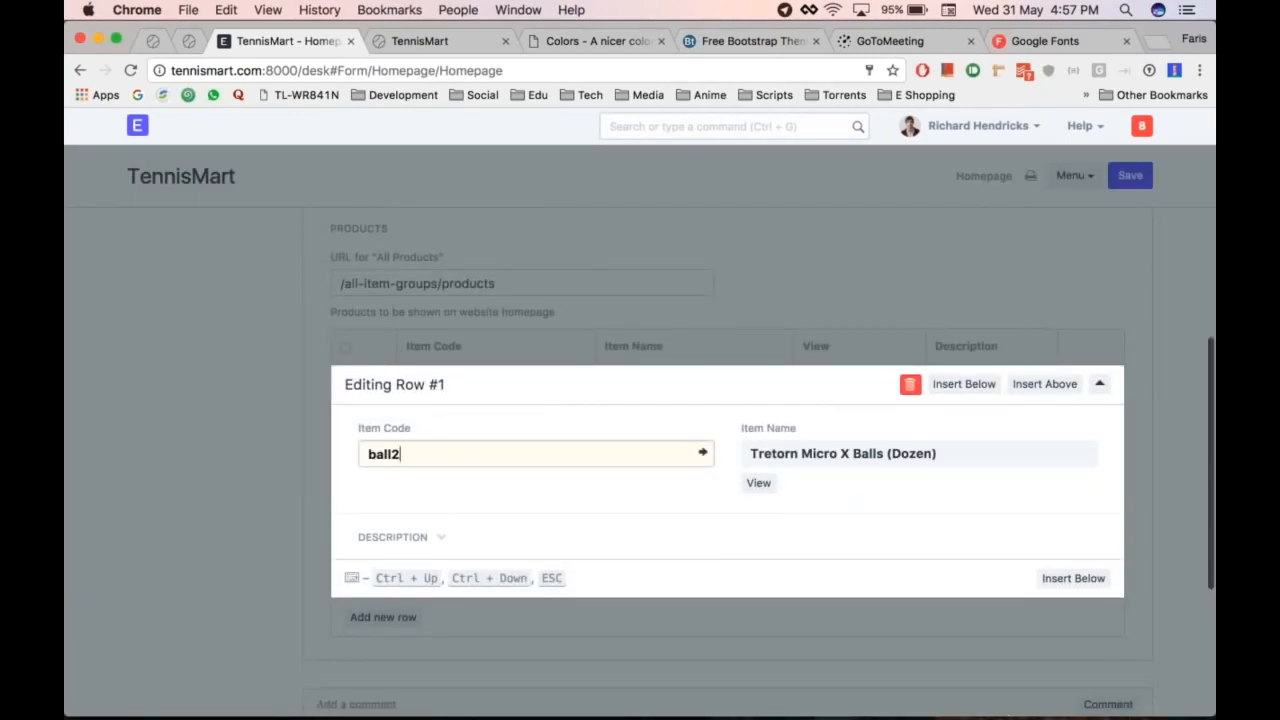
key(BackSpace)
key(BackSpace)
key(BackSpace)
key(BackSpace)
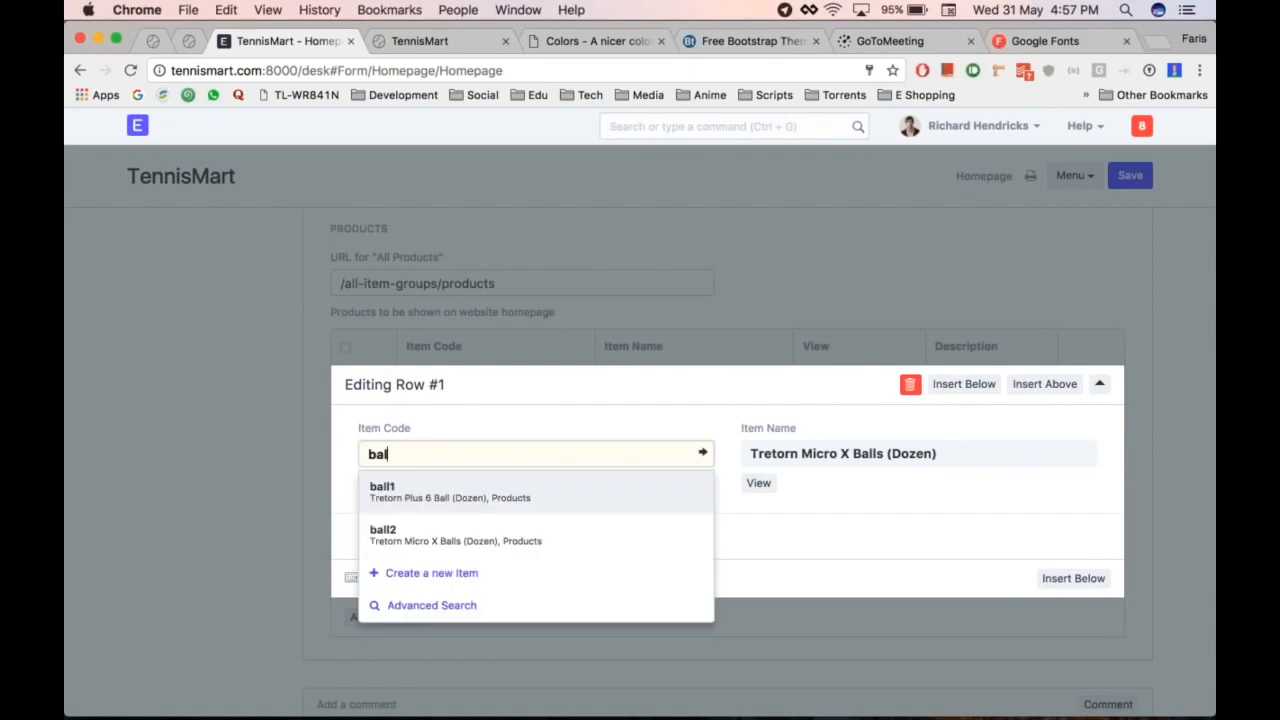
key(Down)
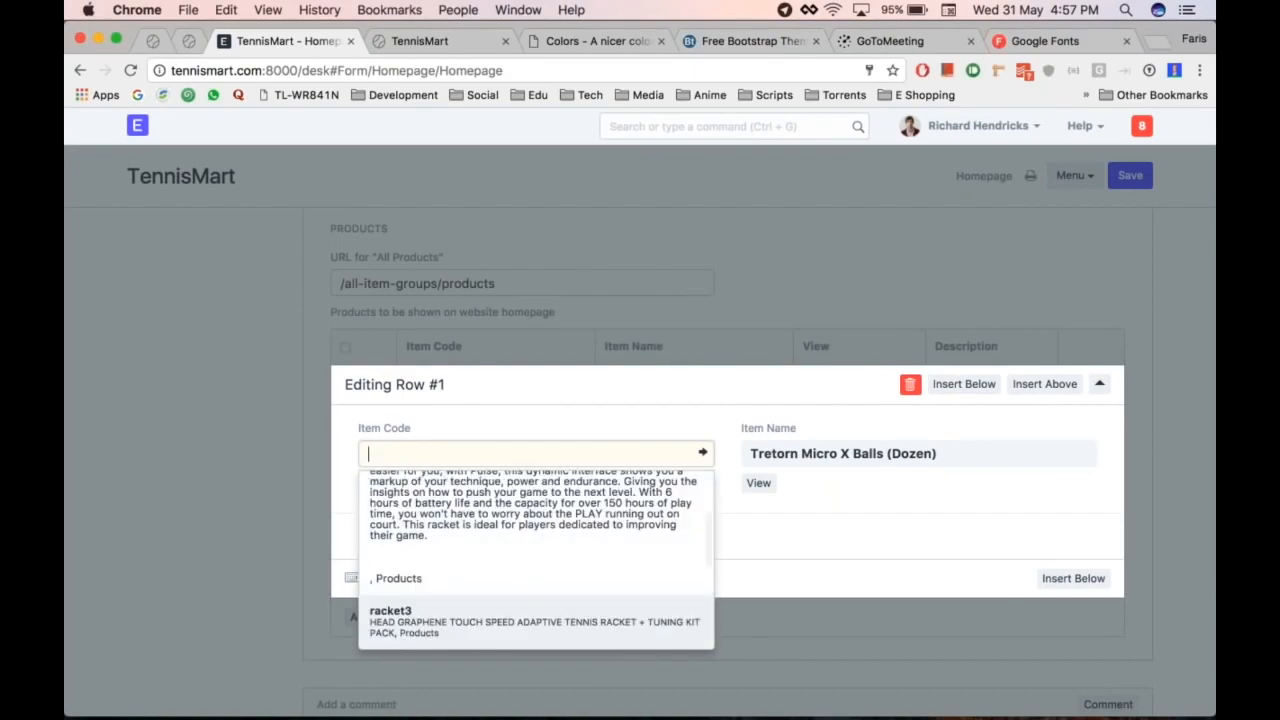
key(Return)
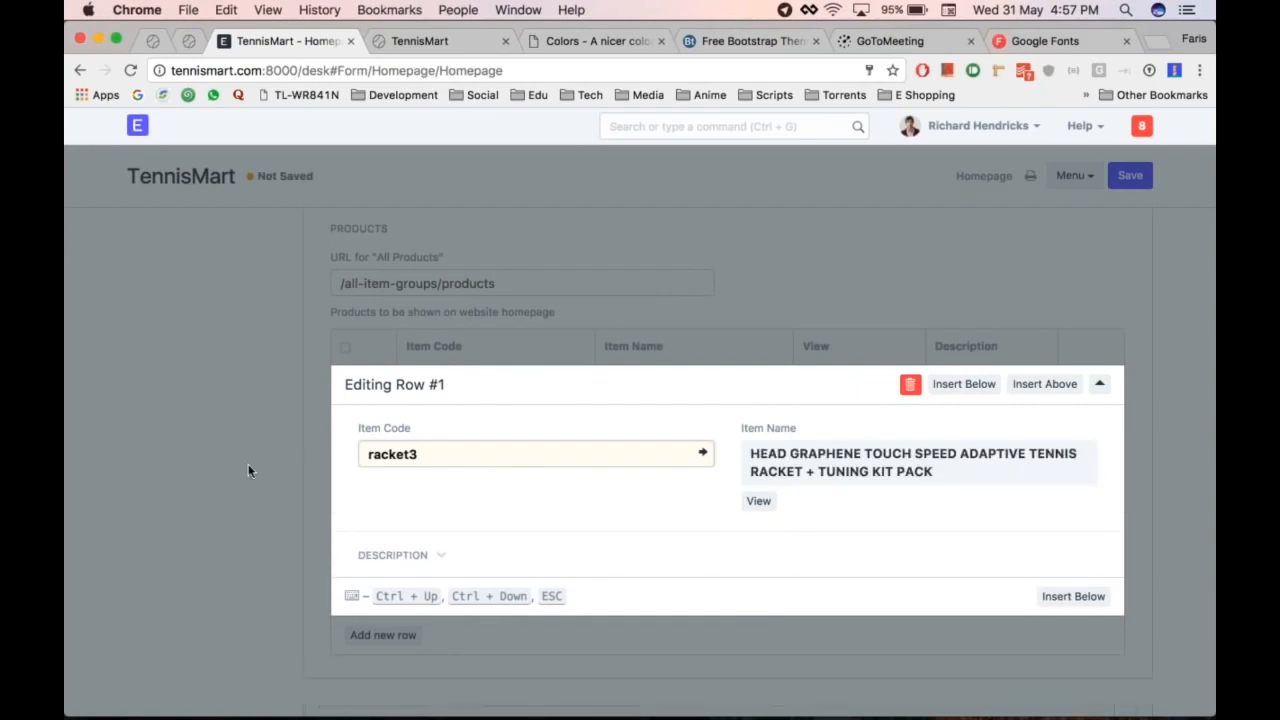
key(Escape)
Step: Add item4 and ball1 as featured product rows and save the Homepage
click(383, 420)
click(460, 422)
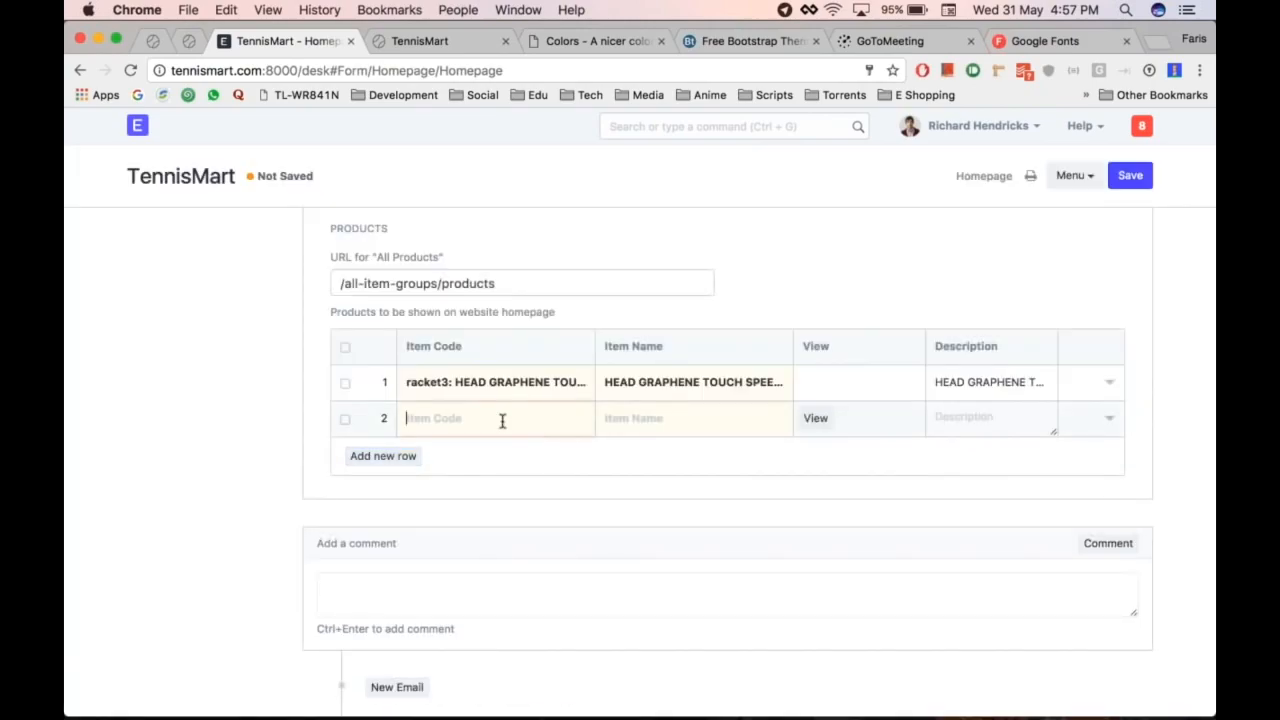
key(Down)
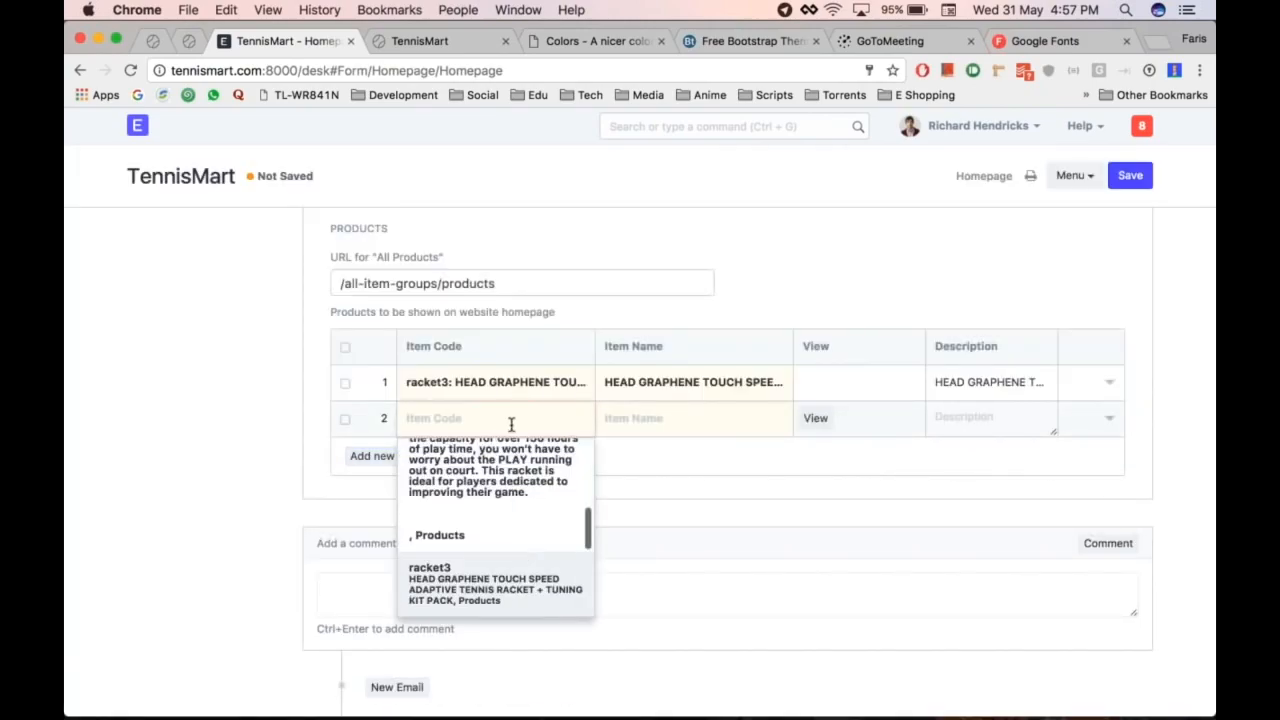
key(Down)
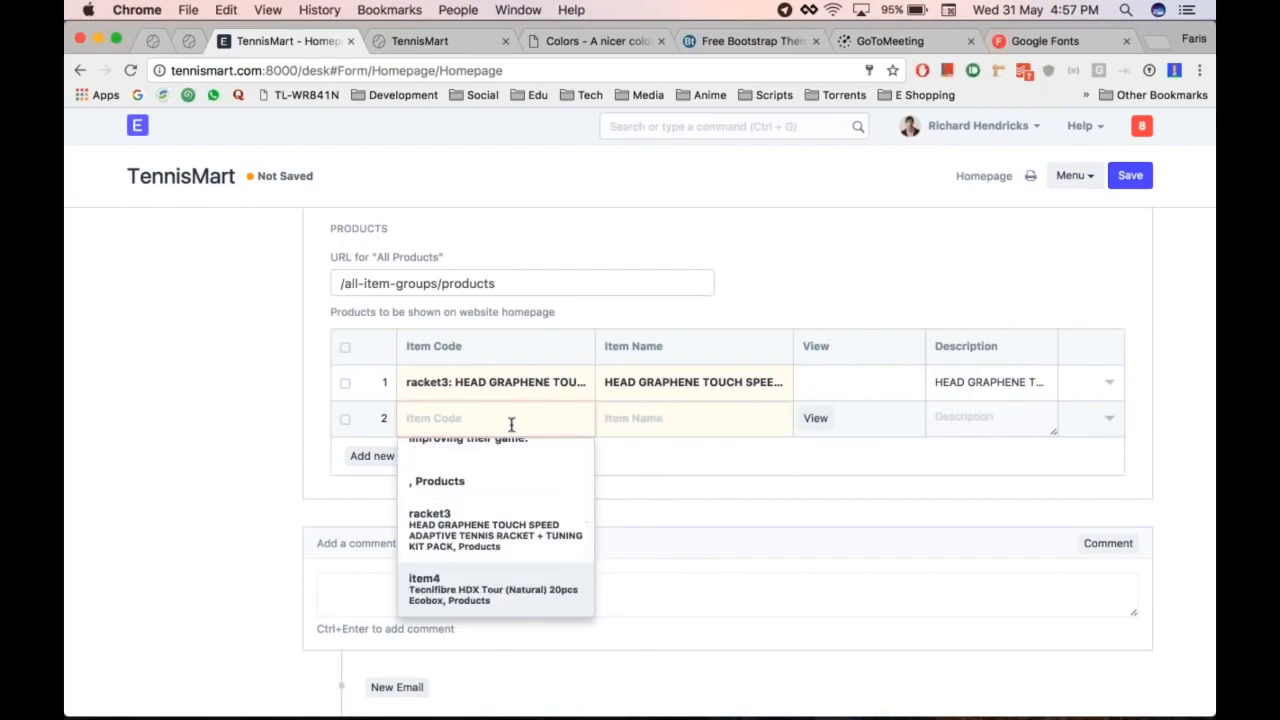
key(Return)
click(400, 456)
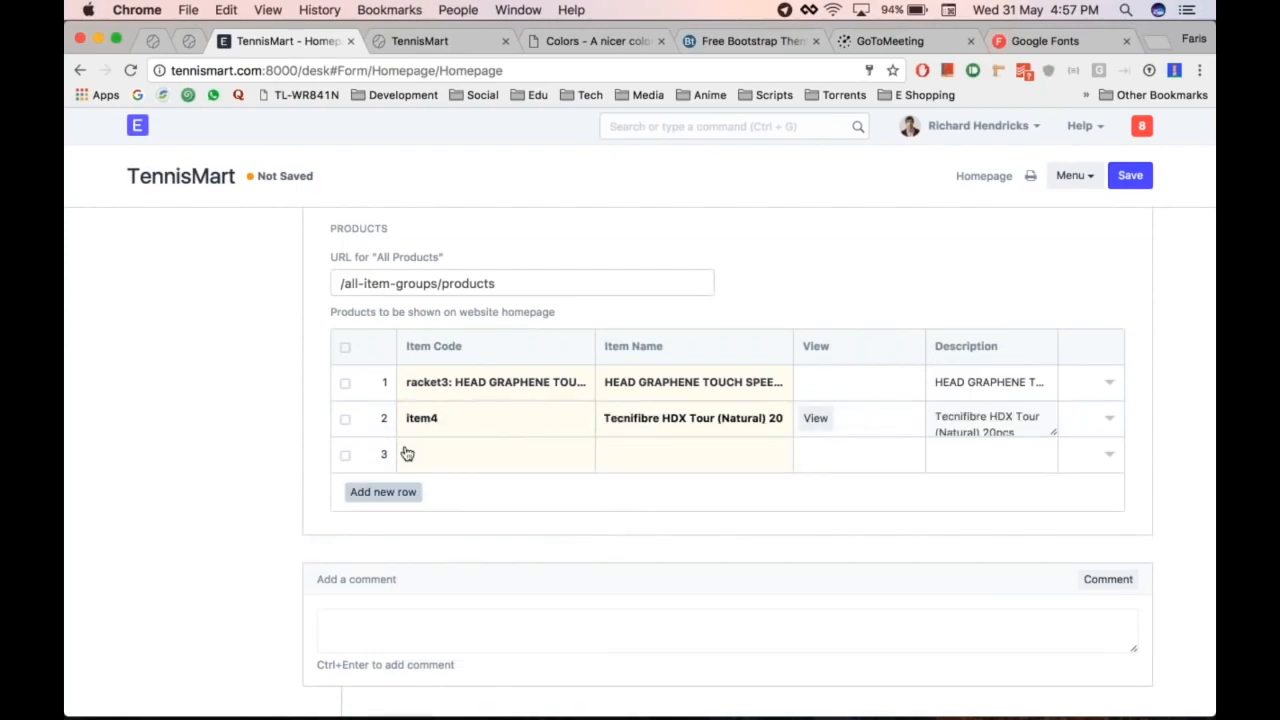
text(ball1)
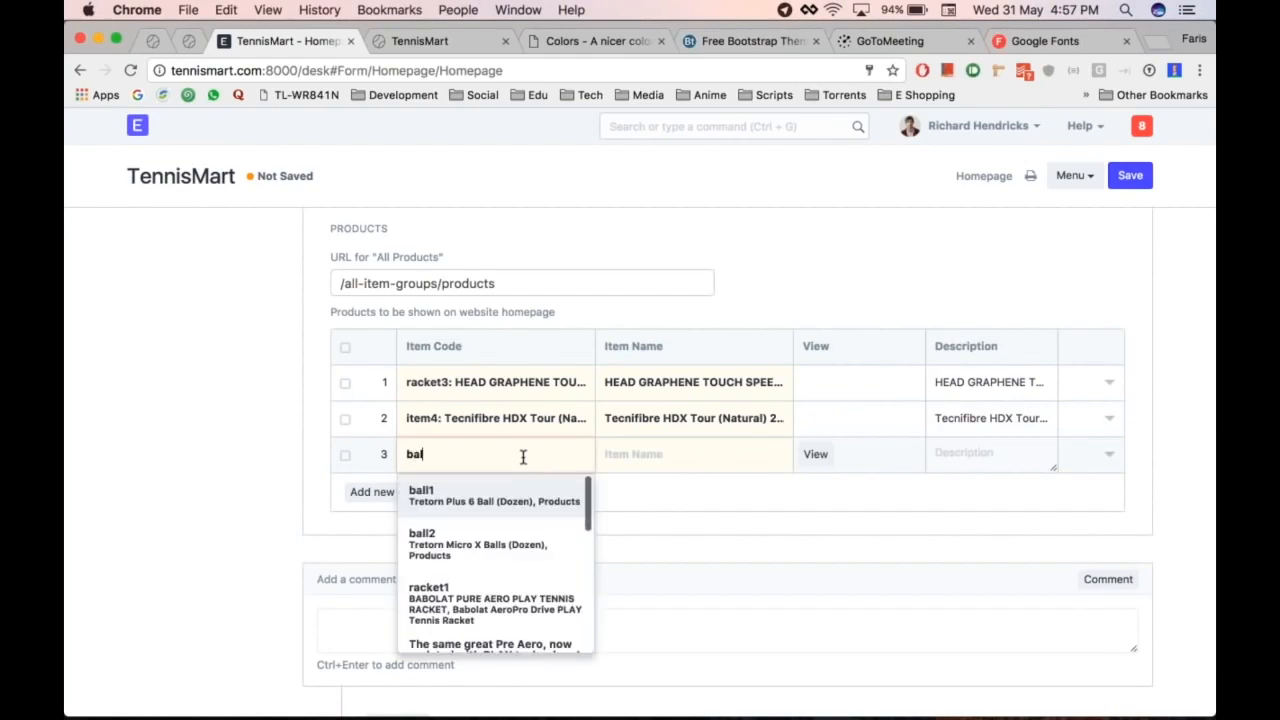
key(Return)
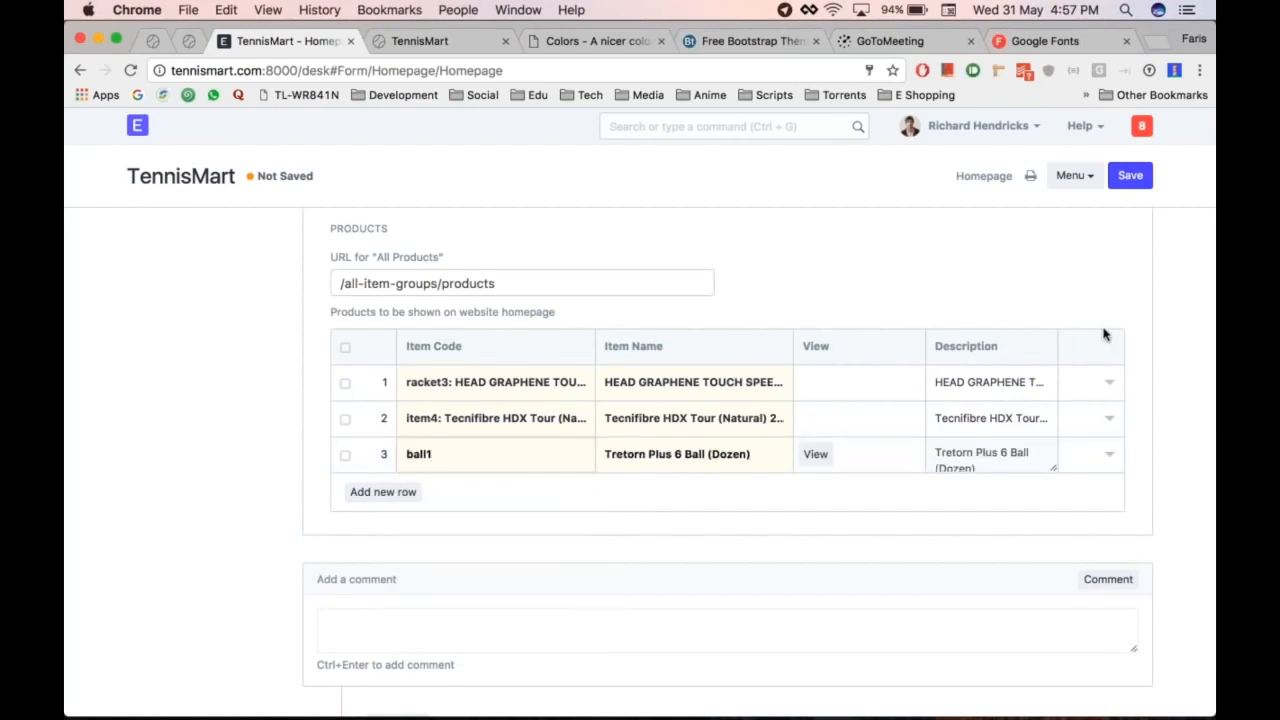
key(ctrl+s)
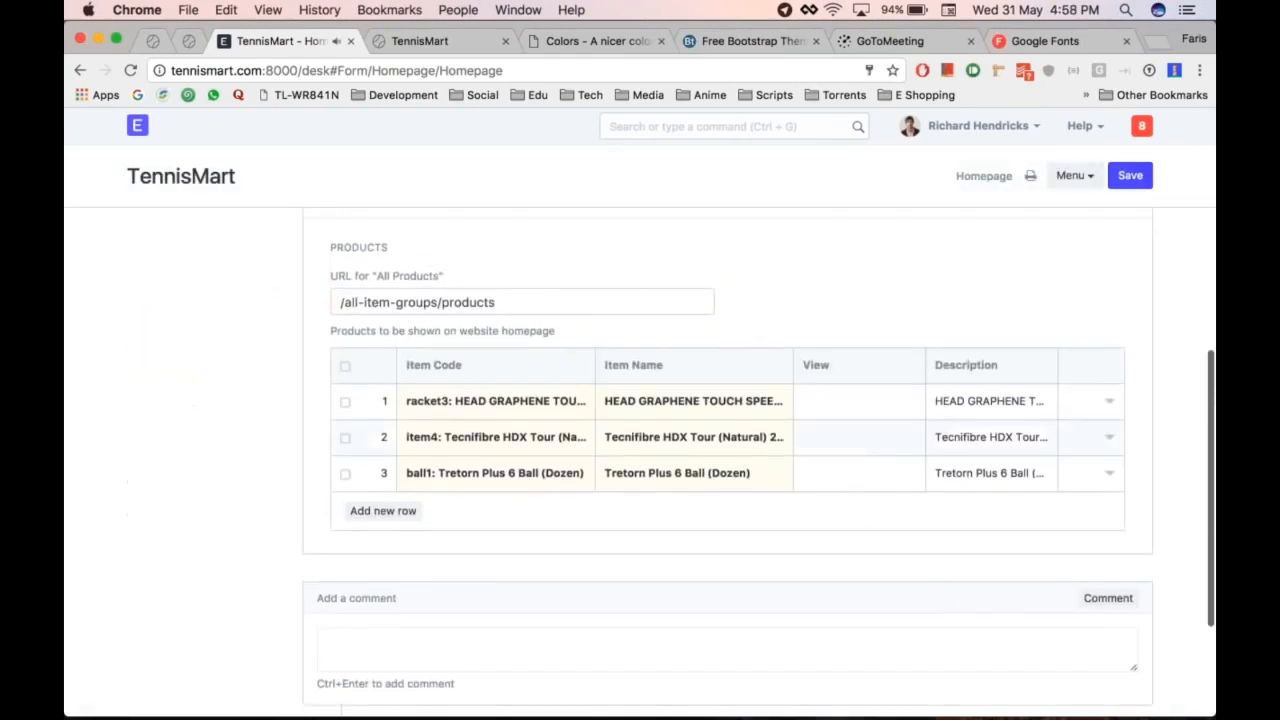
key(super+alt+Right)
Step: Reload the storefront and open the full products listing via VIEW ALL PRODUCTS
key(super+r)
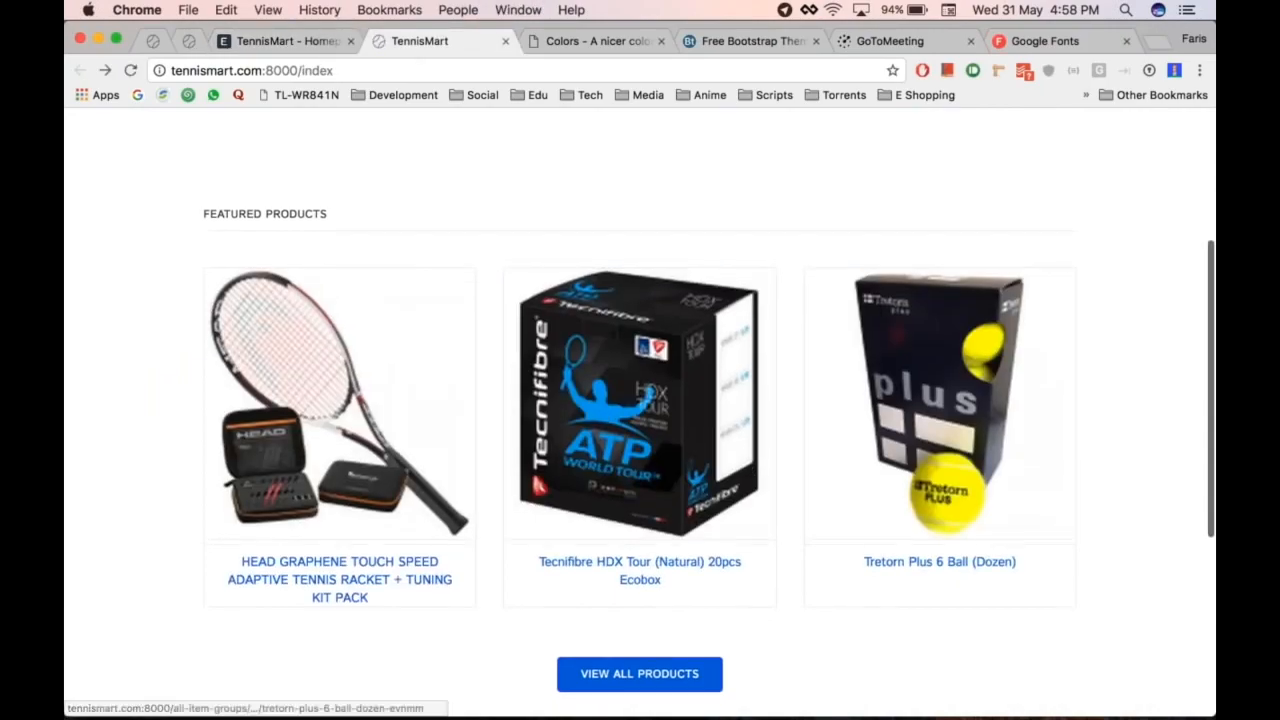
scroll(602, 422, down, 4)
scroll(602, 422, up, 5)
scroll(628, 376, up, 2)
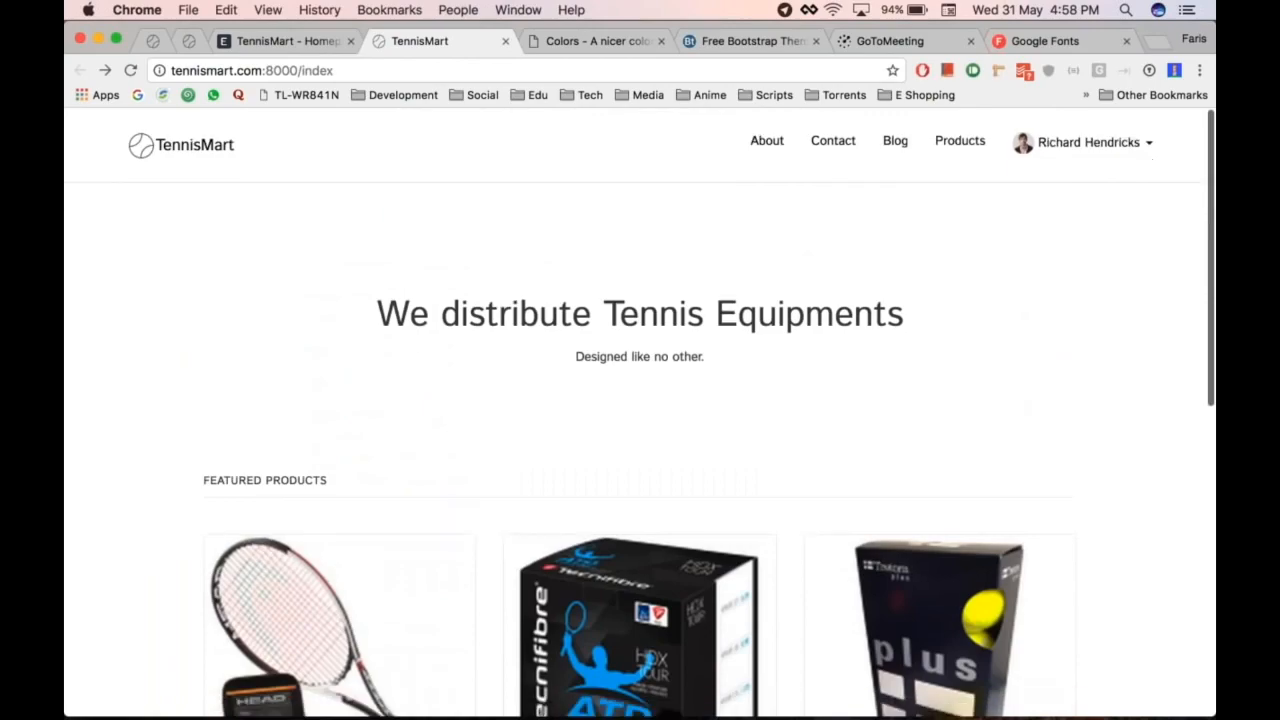
scroll(628, 376, down, 5)
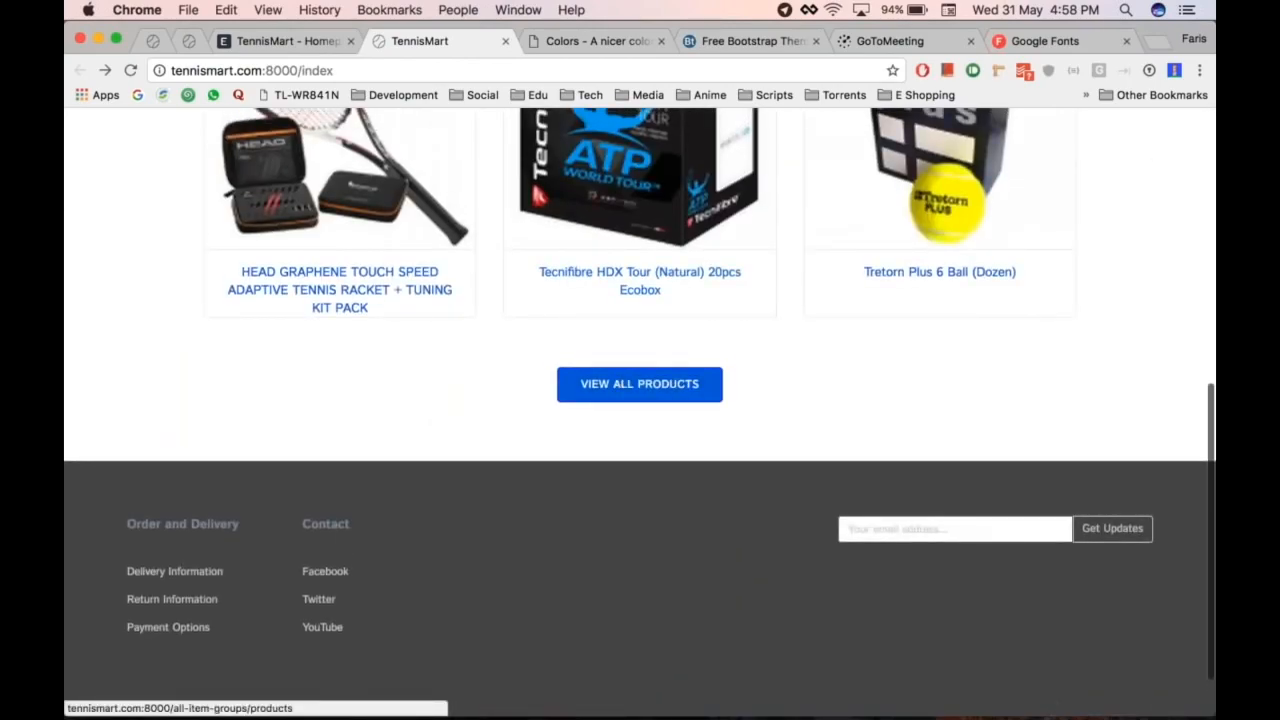
click(622, 400)
scroll(643, 507, down, 3)
scroll(643, 507, down, 5)
scroll(643, 507, up, 10)
scroll(643, 507, down, 10)
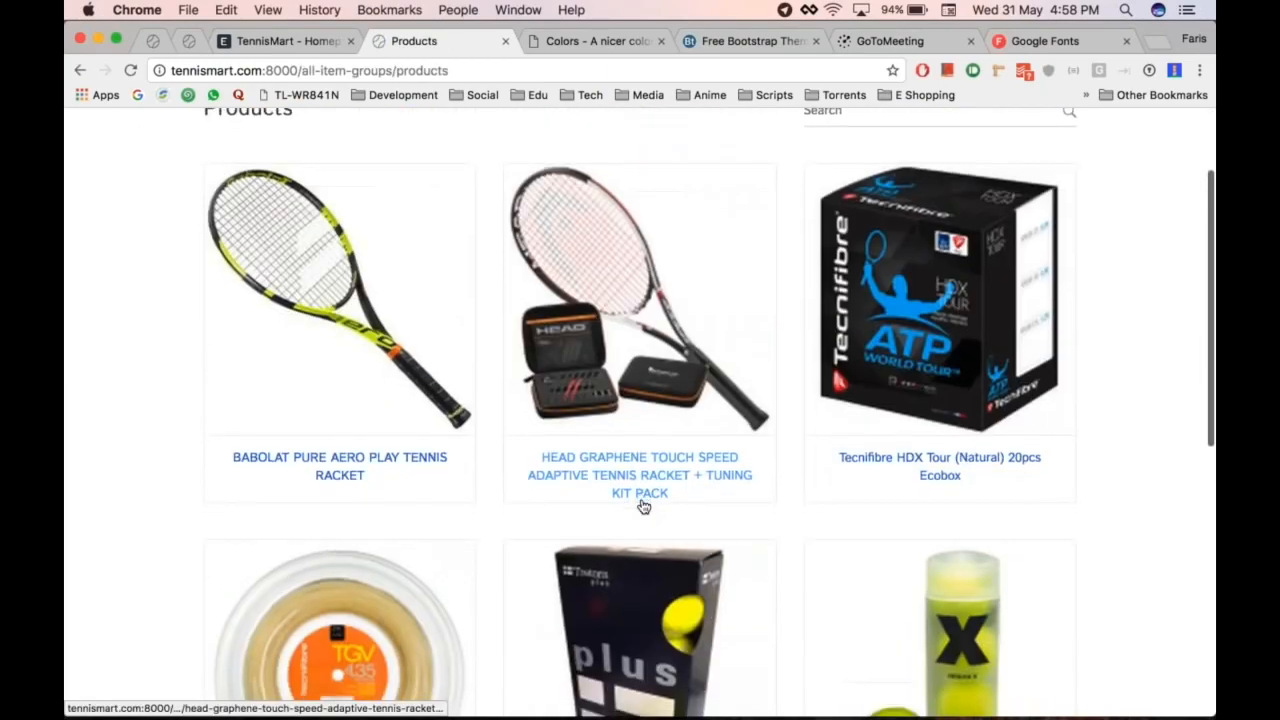
scroll(643, 507, up, 10)
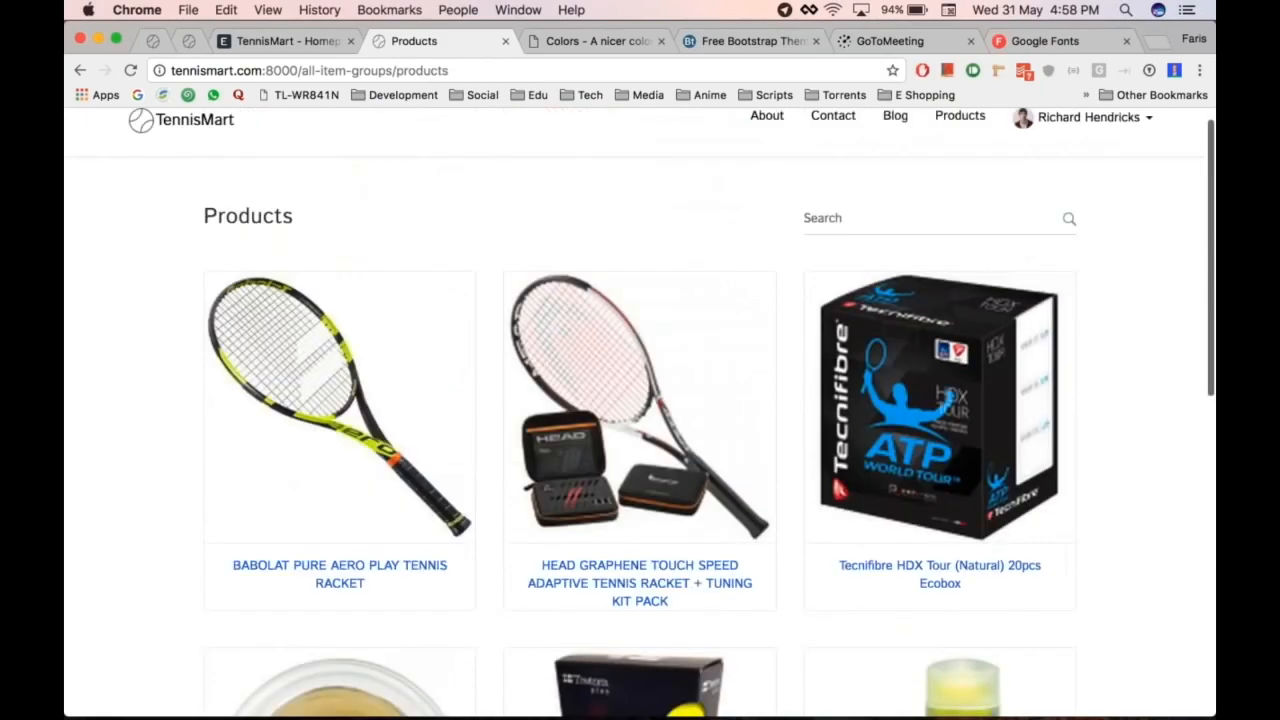
Step: Open the Website module from Desktop > Stock in ERPNext, then return to the Products tab
key(ctrl+shift+Tab)
scroll(643, 507, up, 1)
scroll(643, 507, up, 4)
click(144, 114)
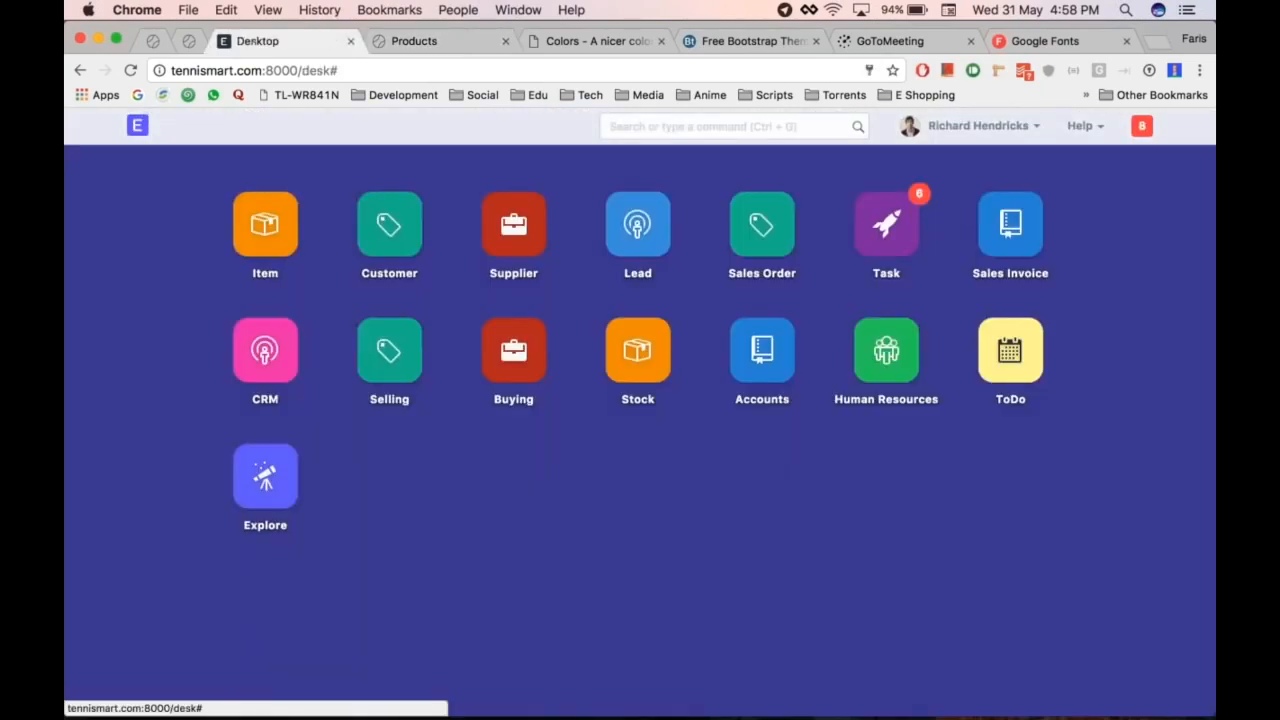
click(638, 351)
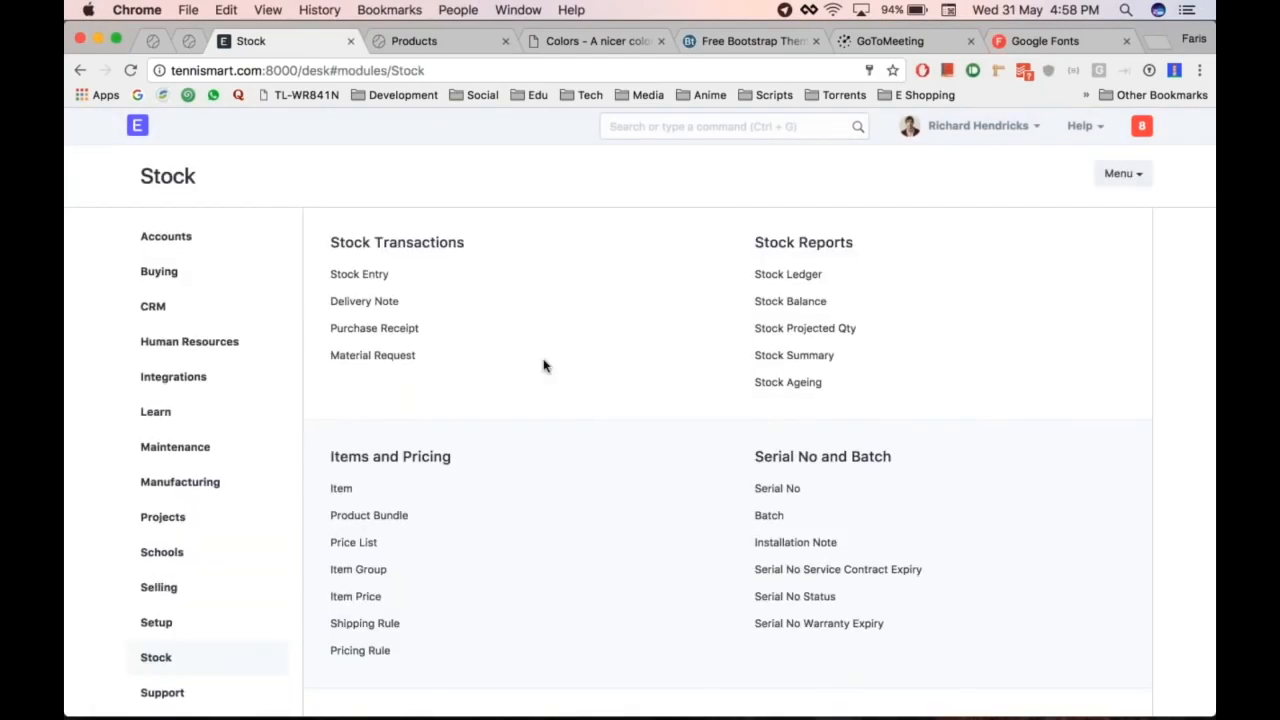
scroll(436, 391, down, 2)
scroll(160, 550, down, 2)
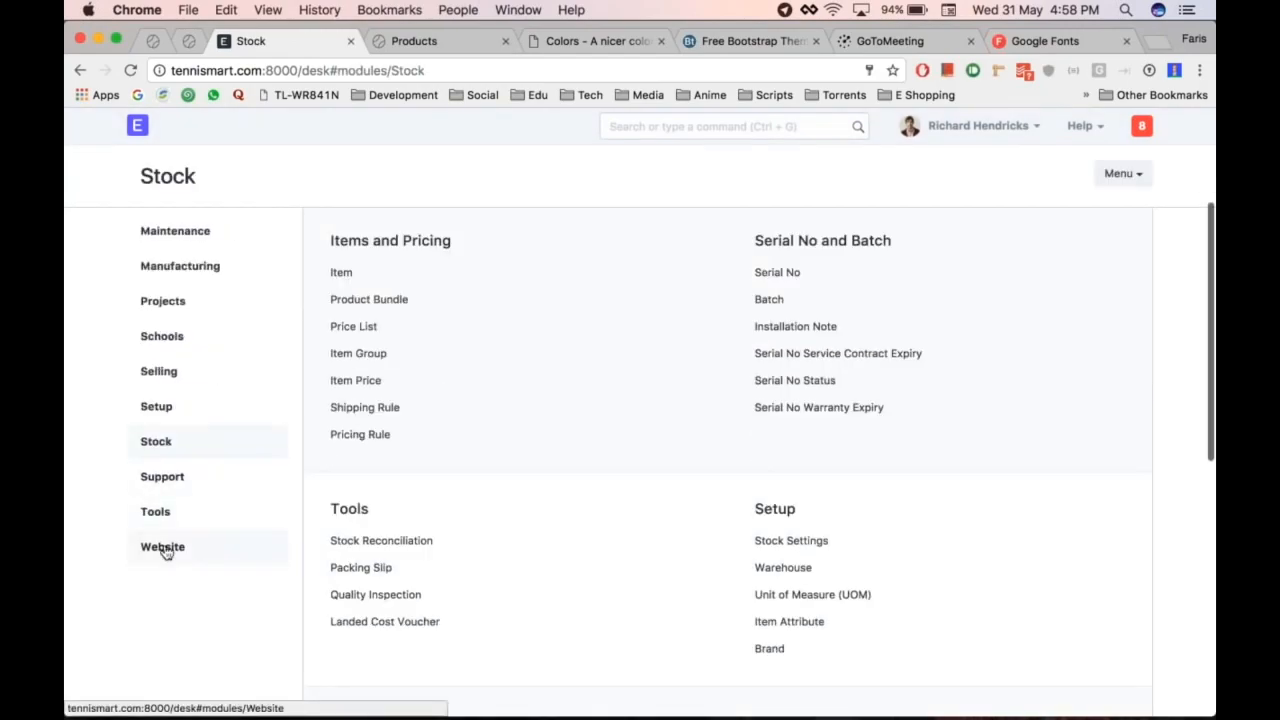
click(162, 549)
key(ctrl+Tab)
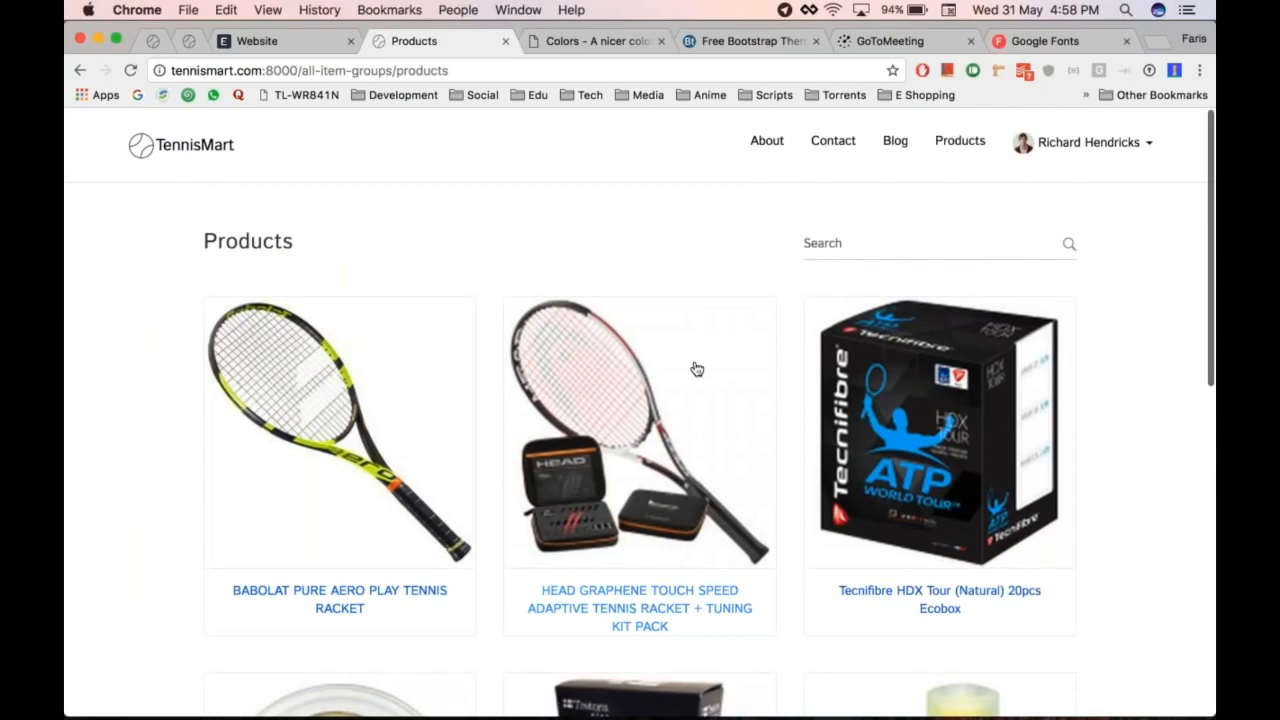
scroll(697, 369, down, 3)
scroll(355, 243, up, 3)
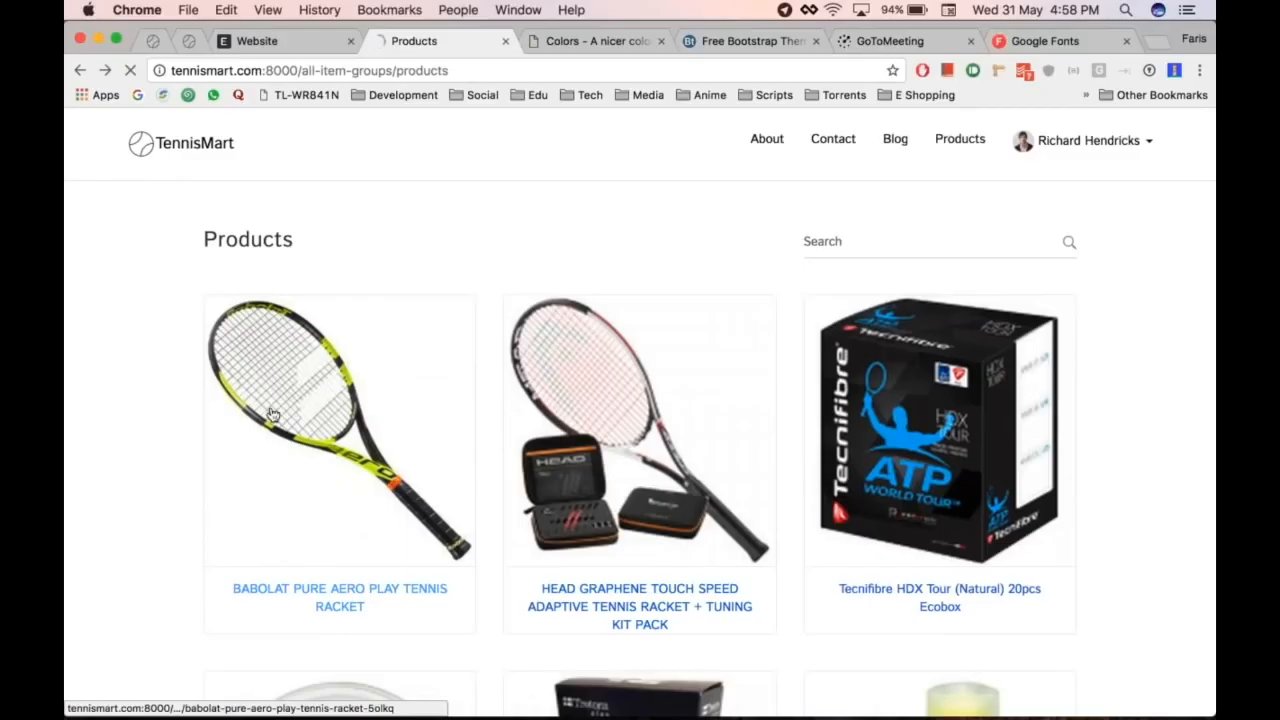
Step: View the Babolat Pure Aero Play Tennis Racket's product page
click(271, 414)
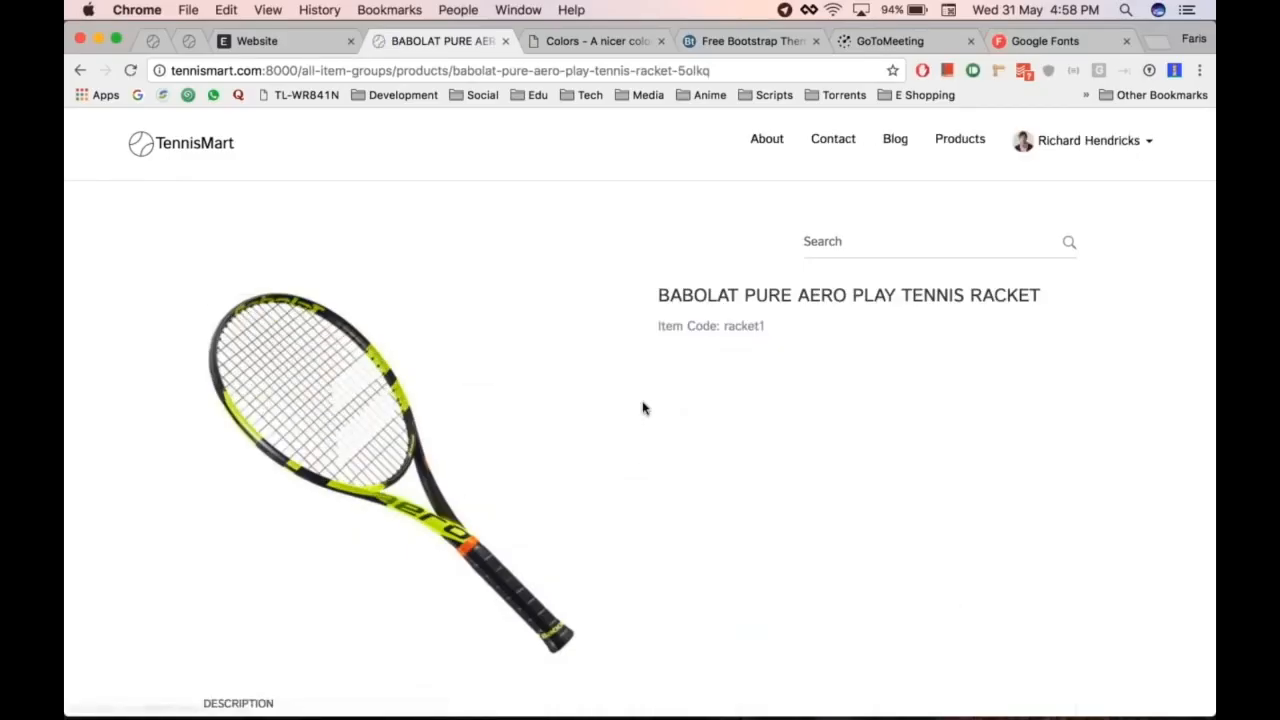
scroll(640, 406, down, 3)
scroll(643, 408, down, 2)
scroll(643, 408, up, 5)
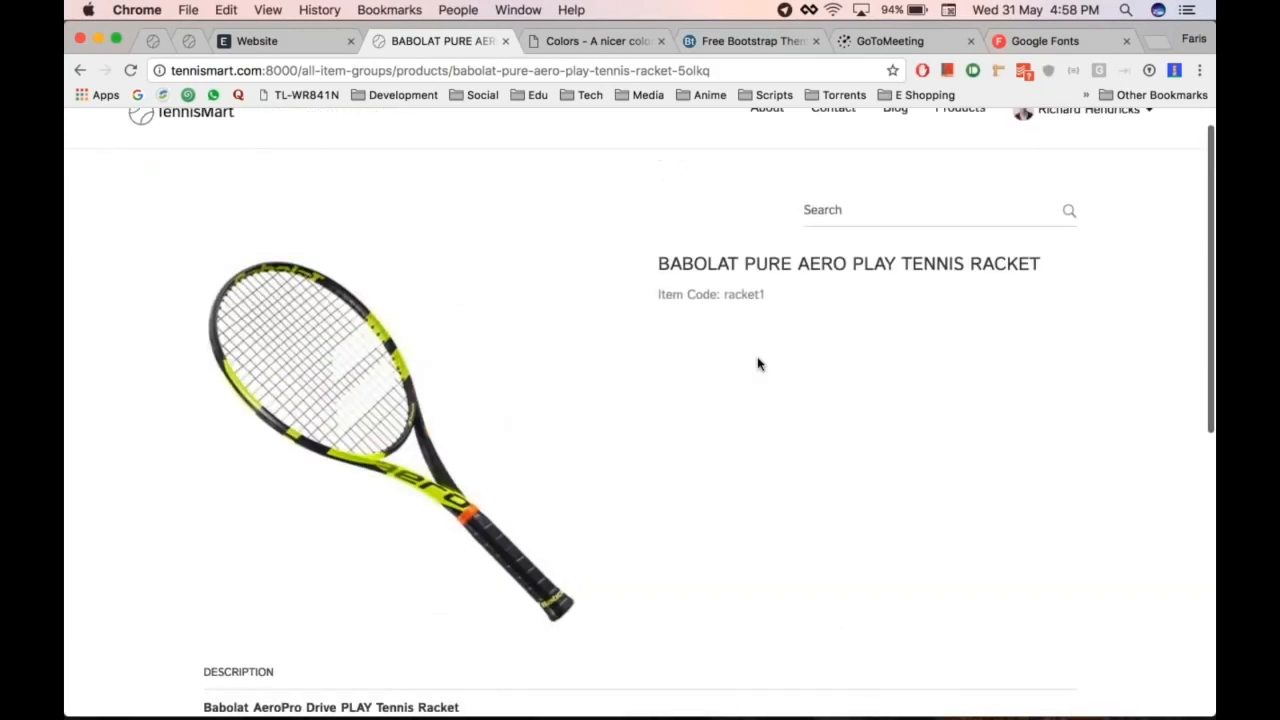
scroll(640, 410, down, 5)
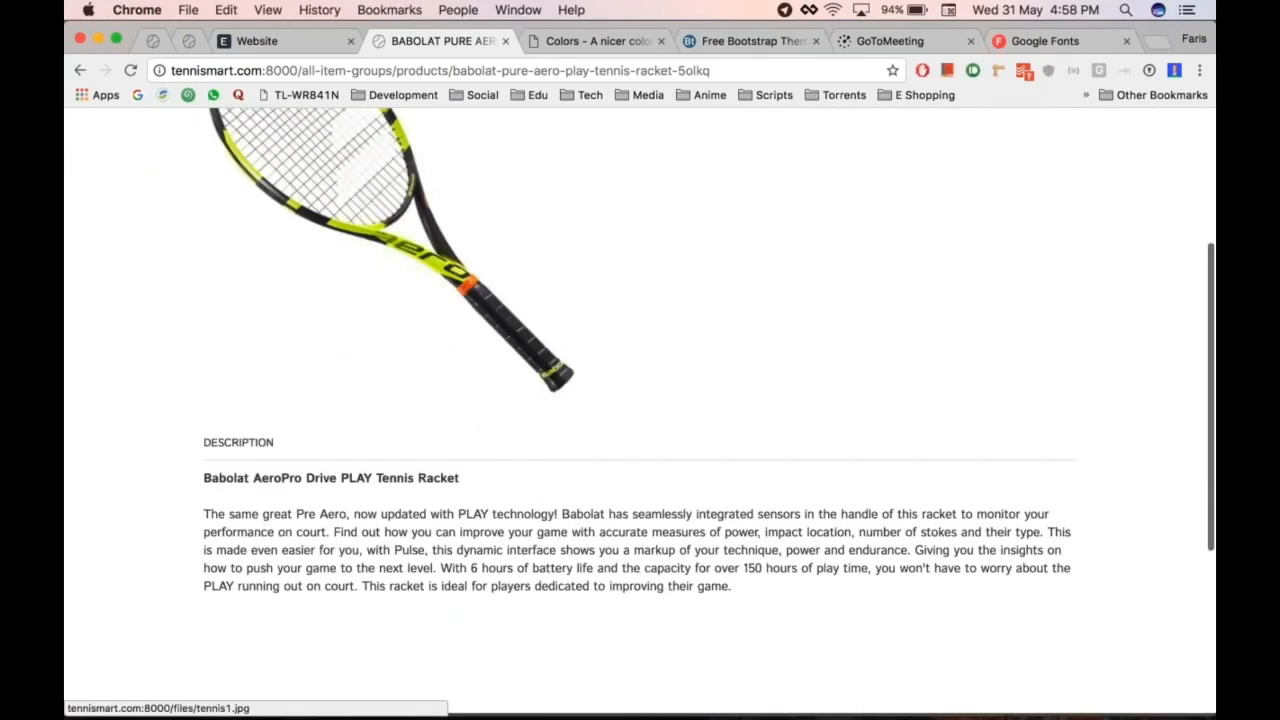
scroll(554, 431, up, 6)
scroll(554, 431, down, 1)
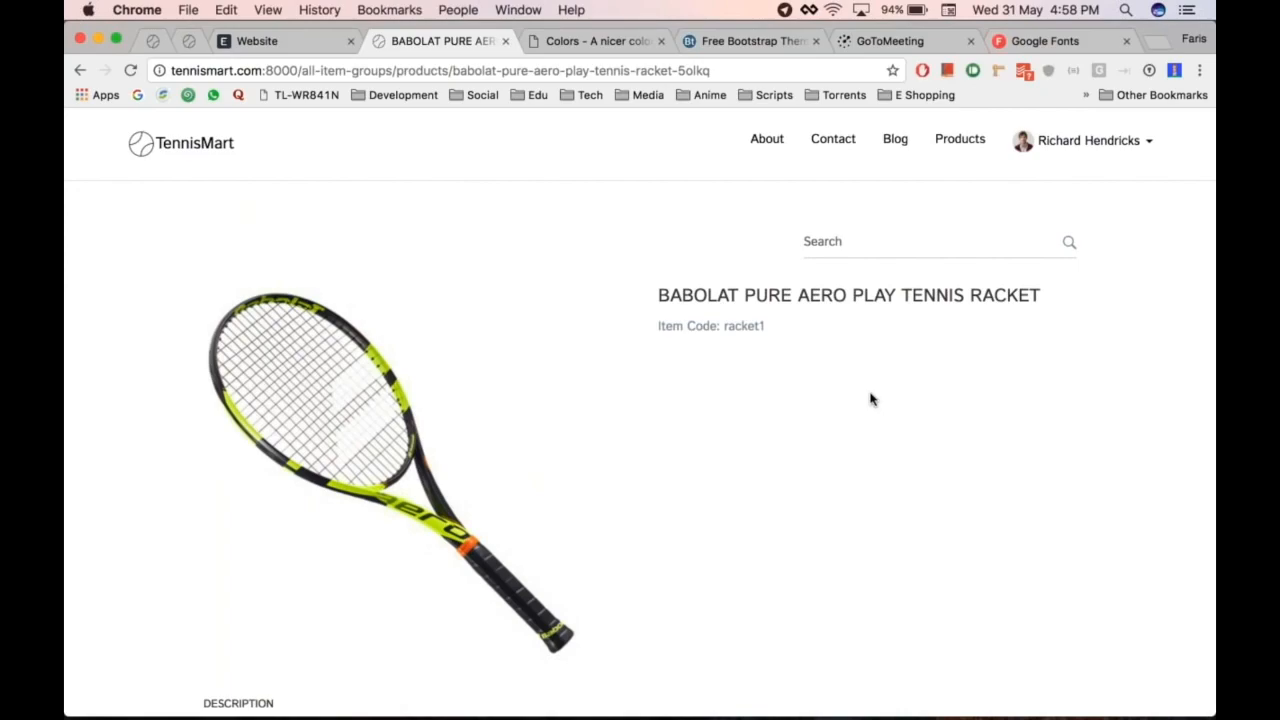
Step: Review Shopping Cart Settings in the Website module and start a desk search
key(ctrl+shift+Tab)
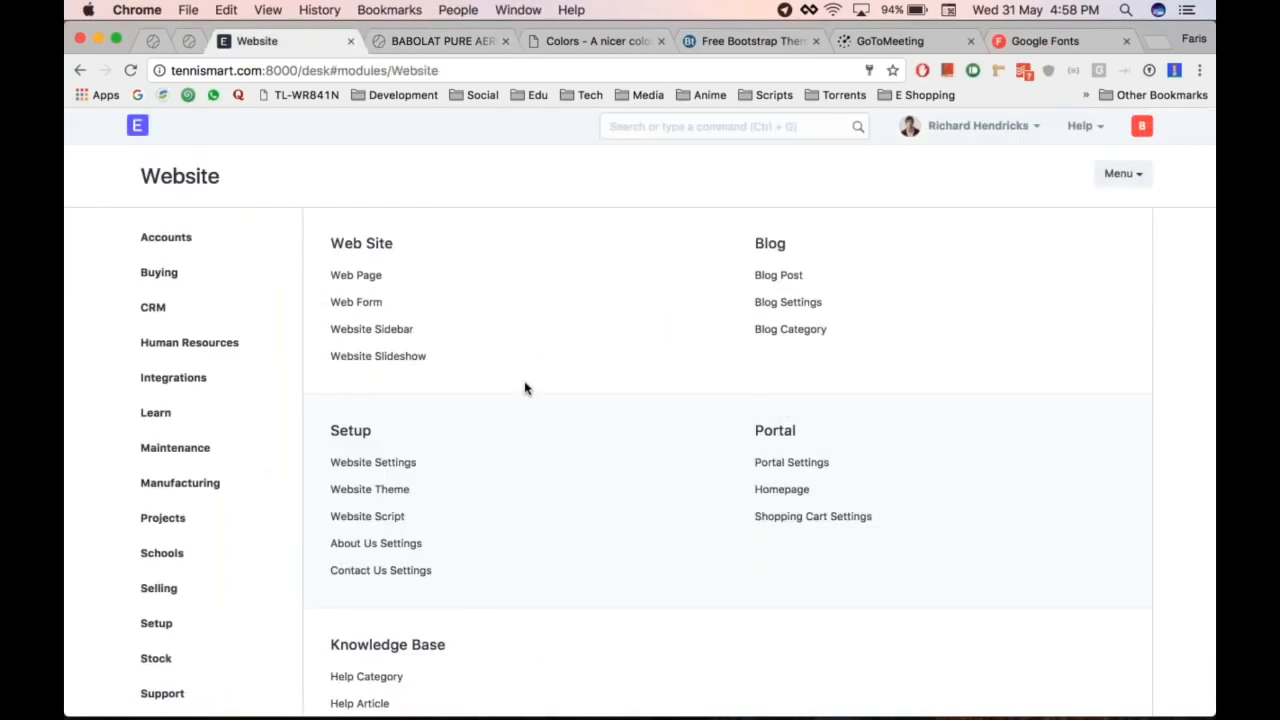
click(813, 516)
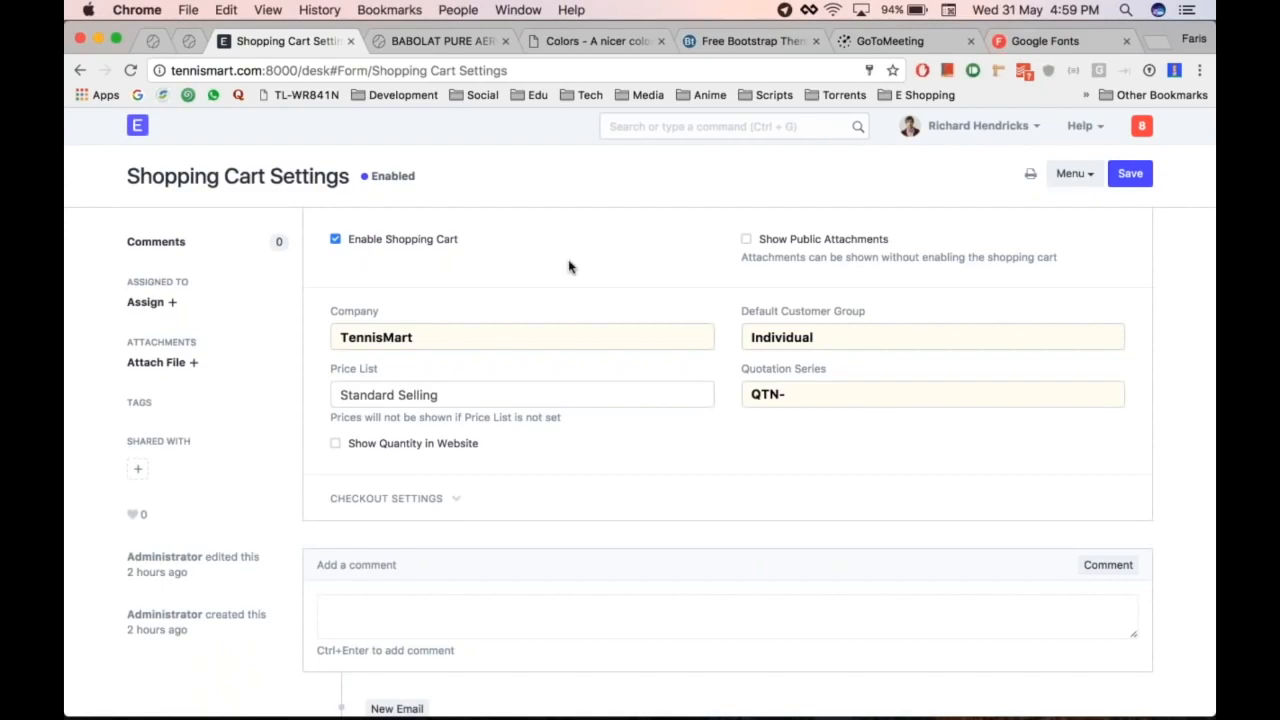
scroll(568, 304, left, 5)
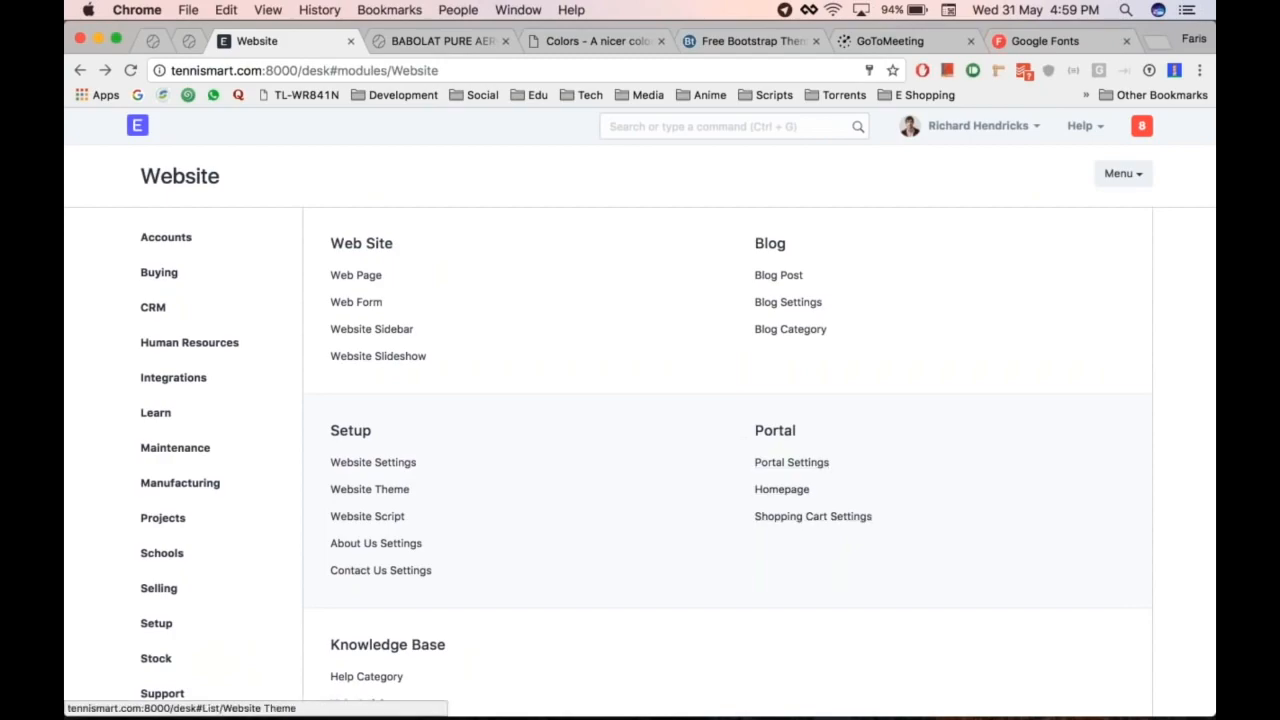
click(663, 125)
Step: Open the Babolat racket item from the Item list and expand its Website section
text(item)
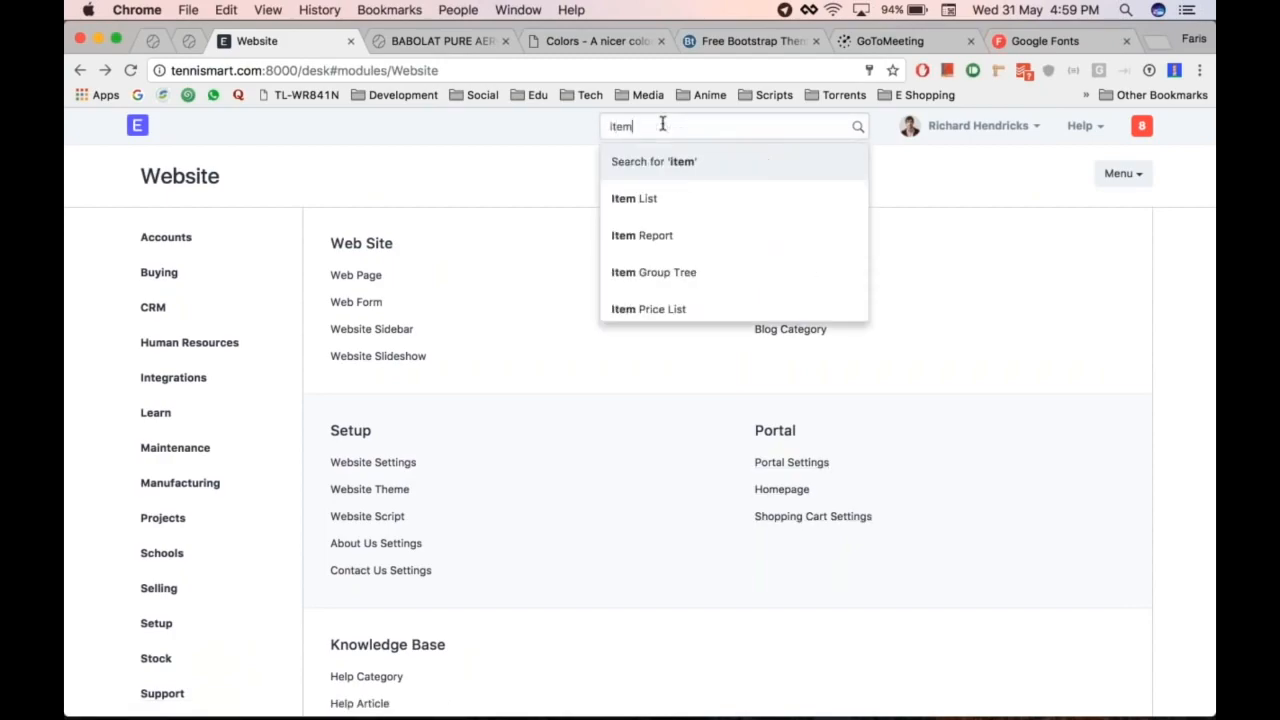
key(Return)
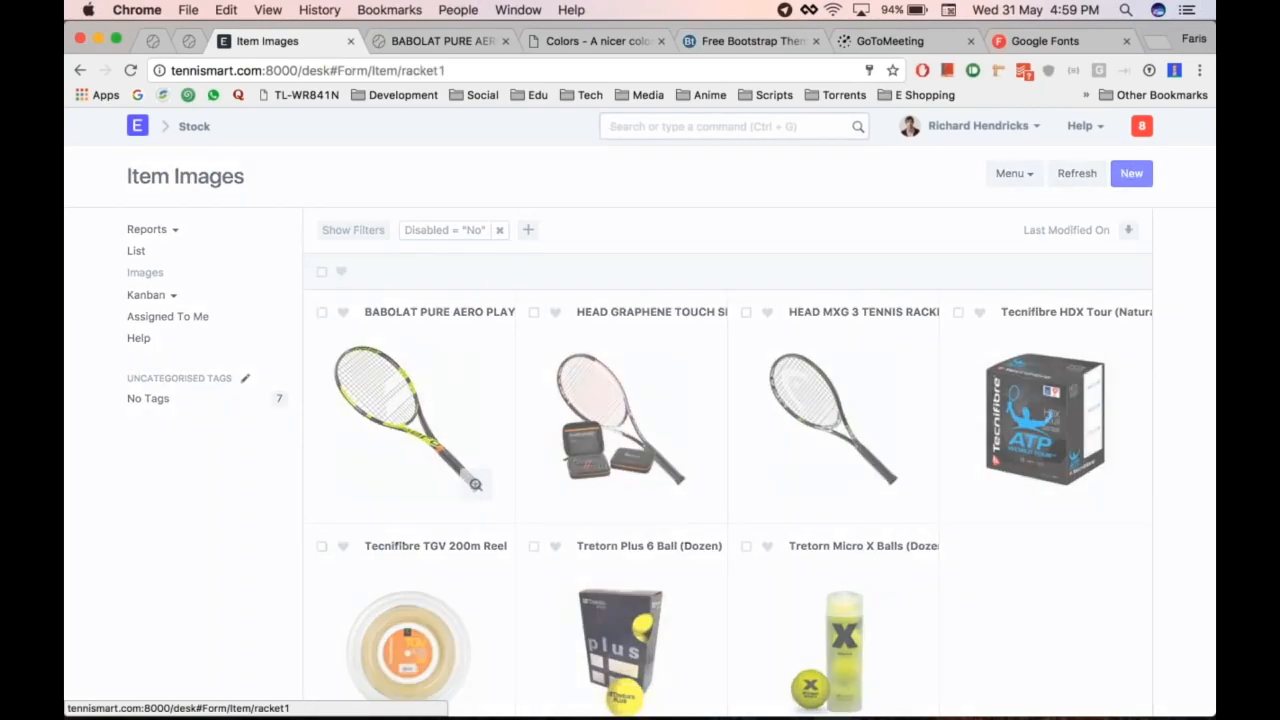
click(474, 480)
scroll(686, 376, down, 10)
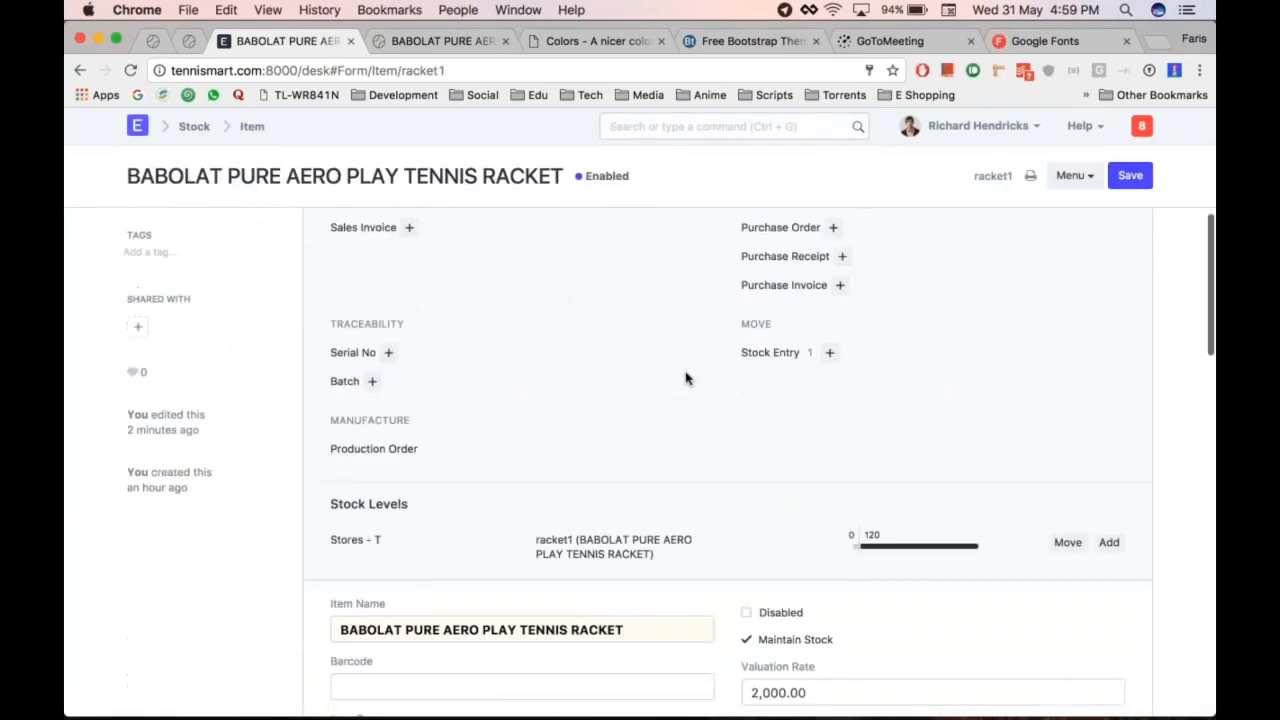
scroll(453, 504, down, 6)
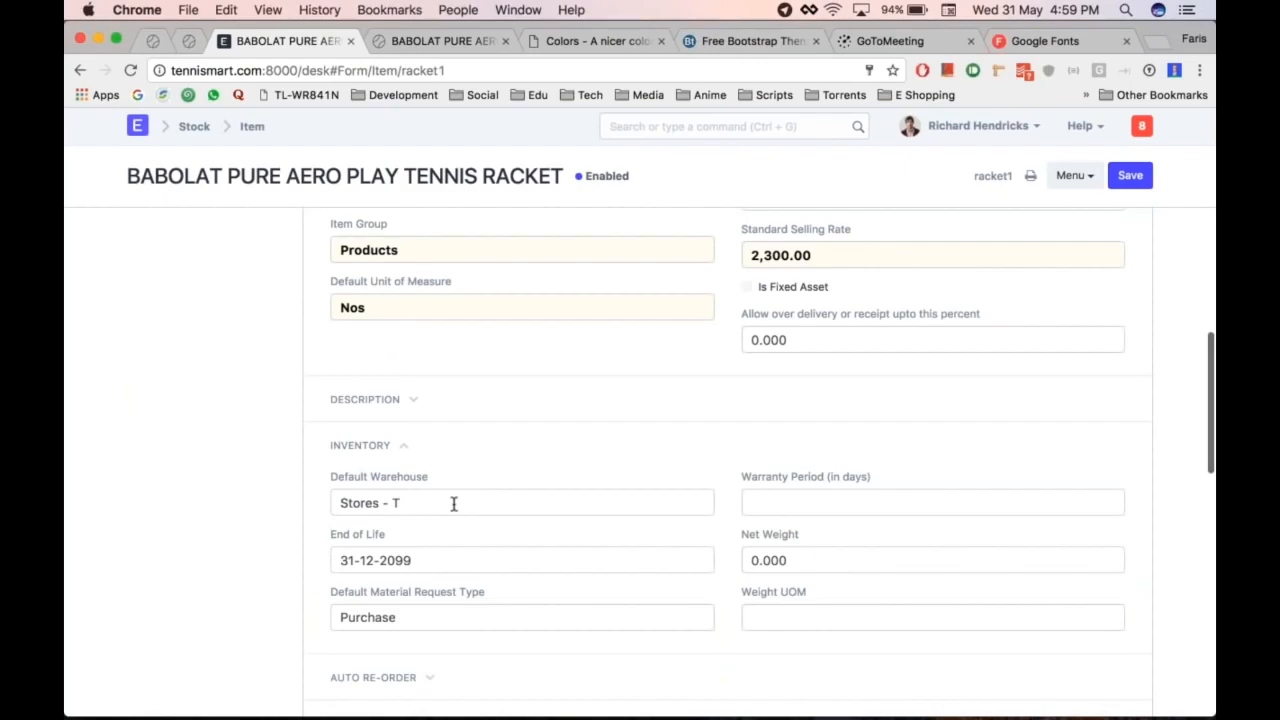
scroll(453, 504, down, 10)
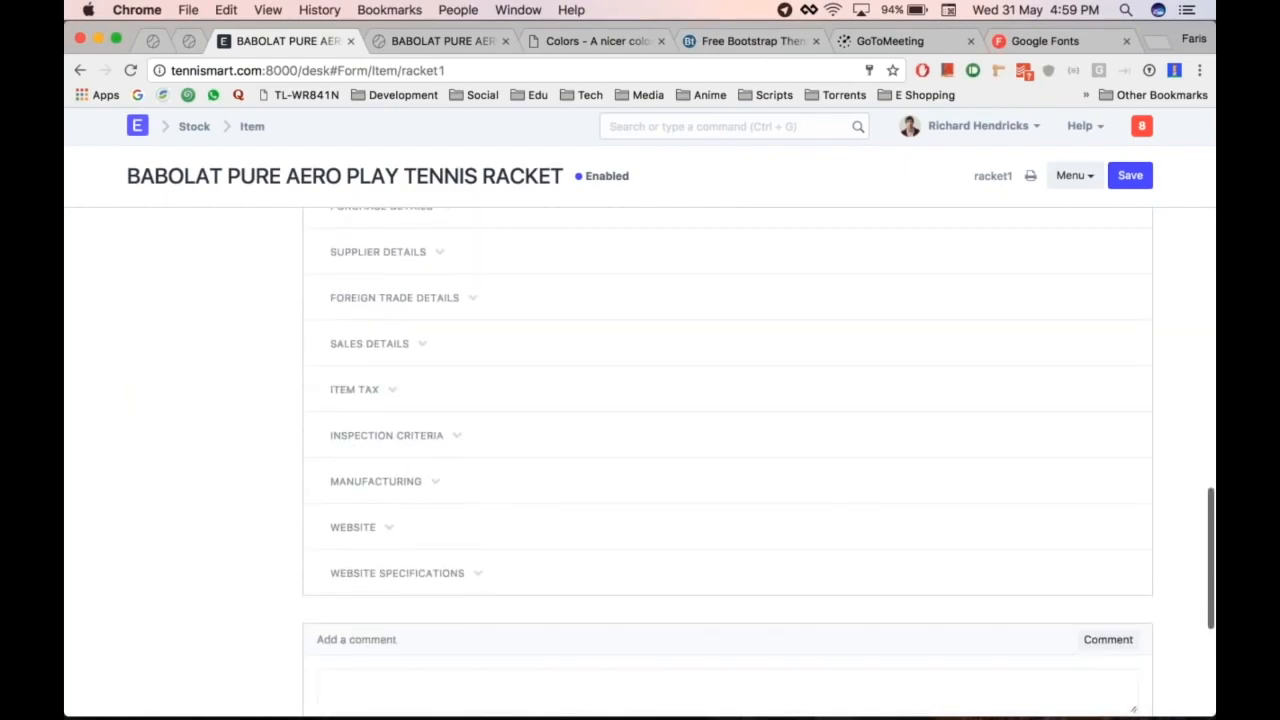
click(395, 517)
scroll(409, 517, down, 2)
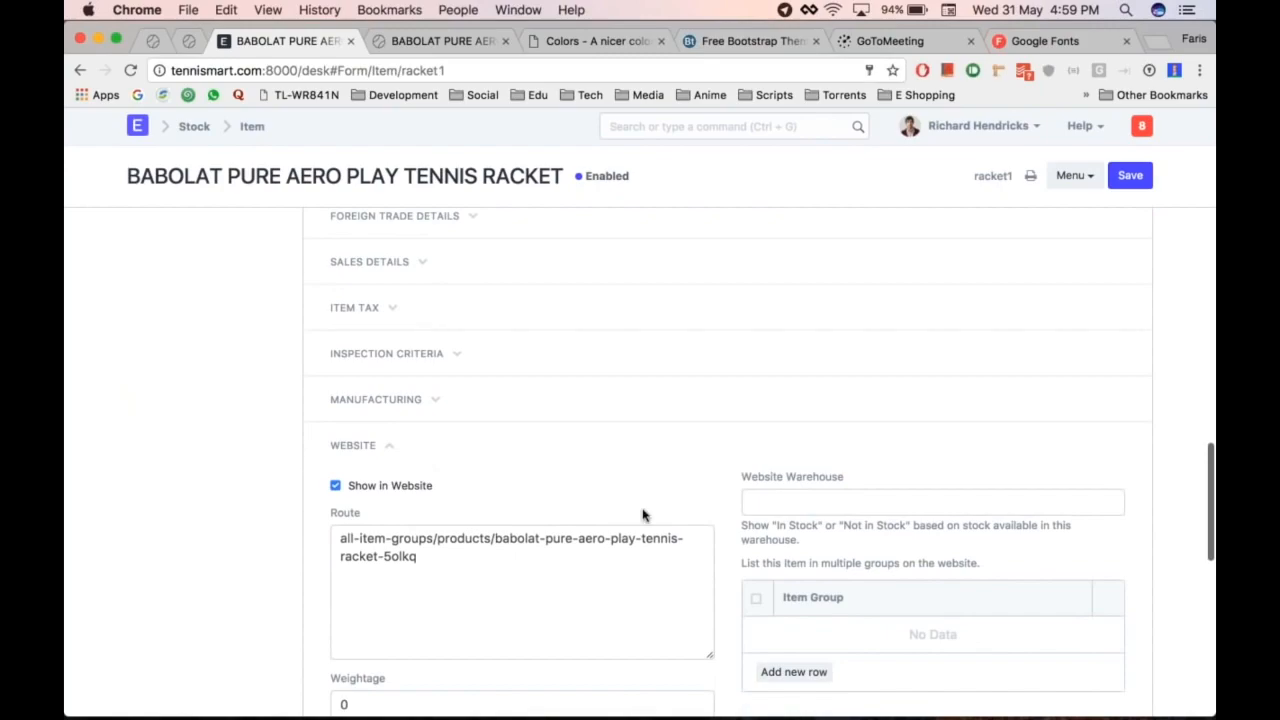
scroll(644, 515, down, 1)
Step: Set the racket's Website Warehouse to Stores - T
key(ctrl+Tab)
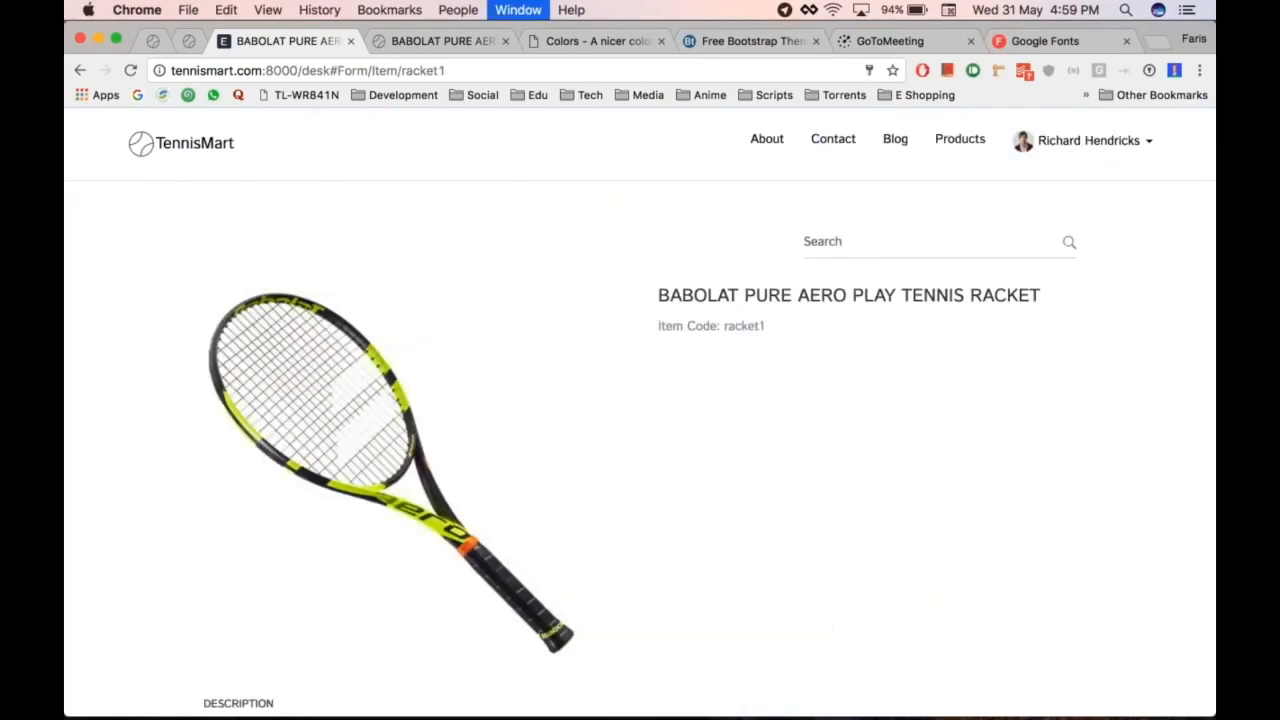
key(ctrl+shift+Tab)
scroll(644, 515, up, 7)
scroll(644, 515, down, 13)
scroll(644, 515, up, 4)
scroll(644, 515, down, 4)
scroll(644, 515, up, 5)
scroll(644, 515, down, 12)
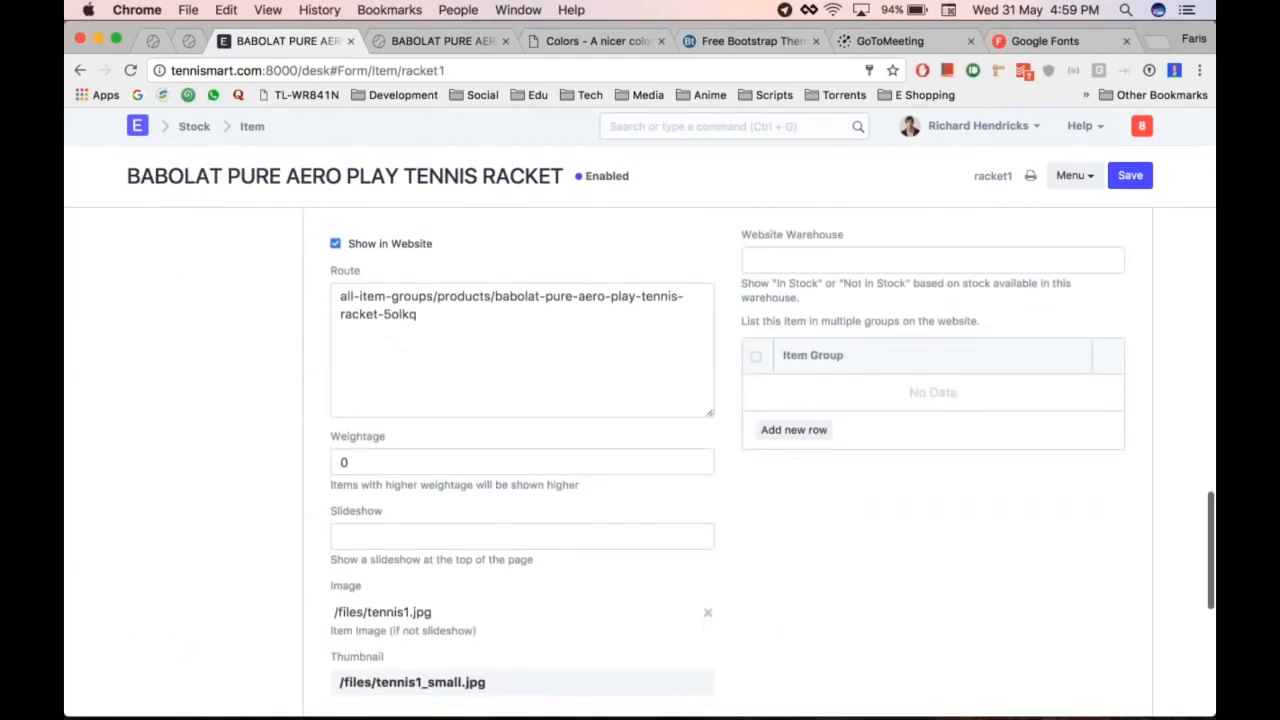
scroll(666, 371, up, 2)
click(760, 340)
text(sto)
key(Return)
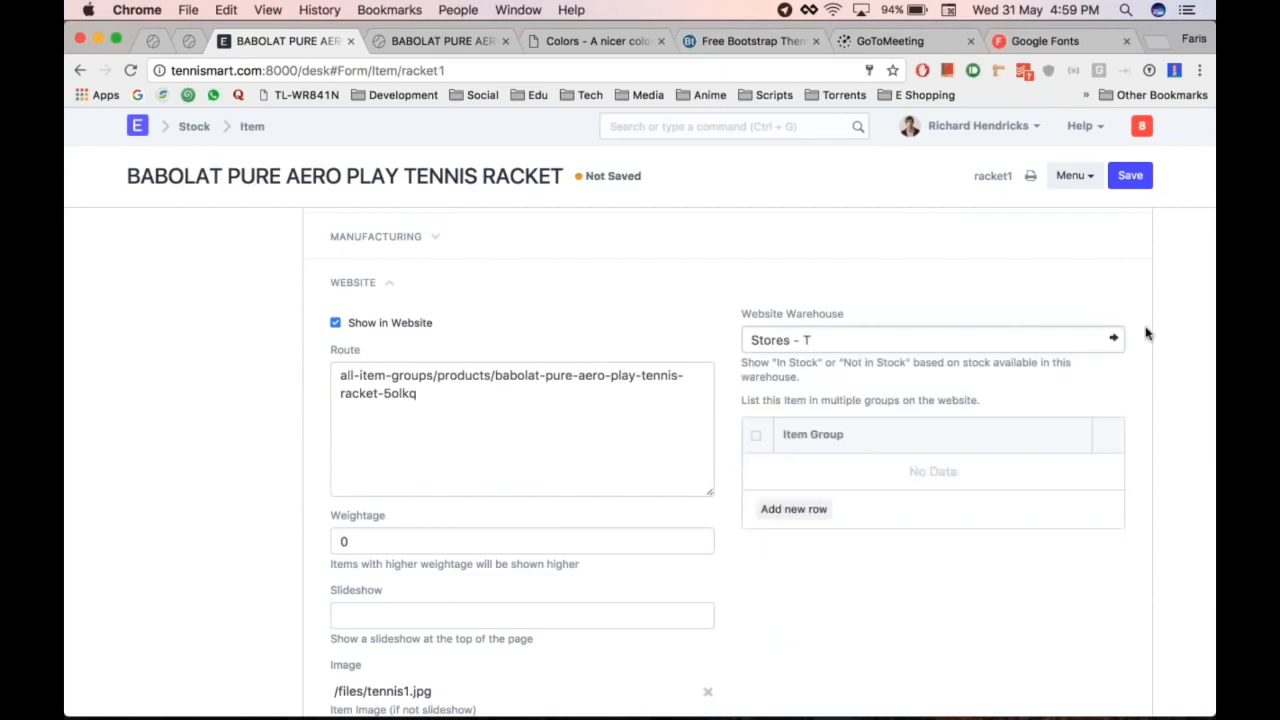
Step: Save the racket item and switch to its store product page
scroll(1147, 333, up, 15)
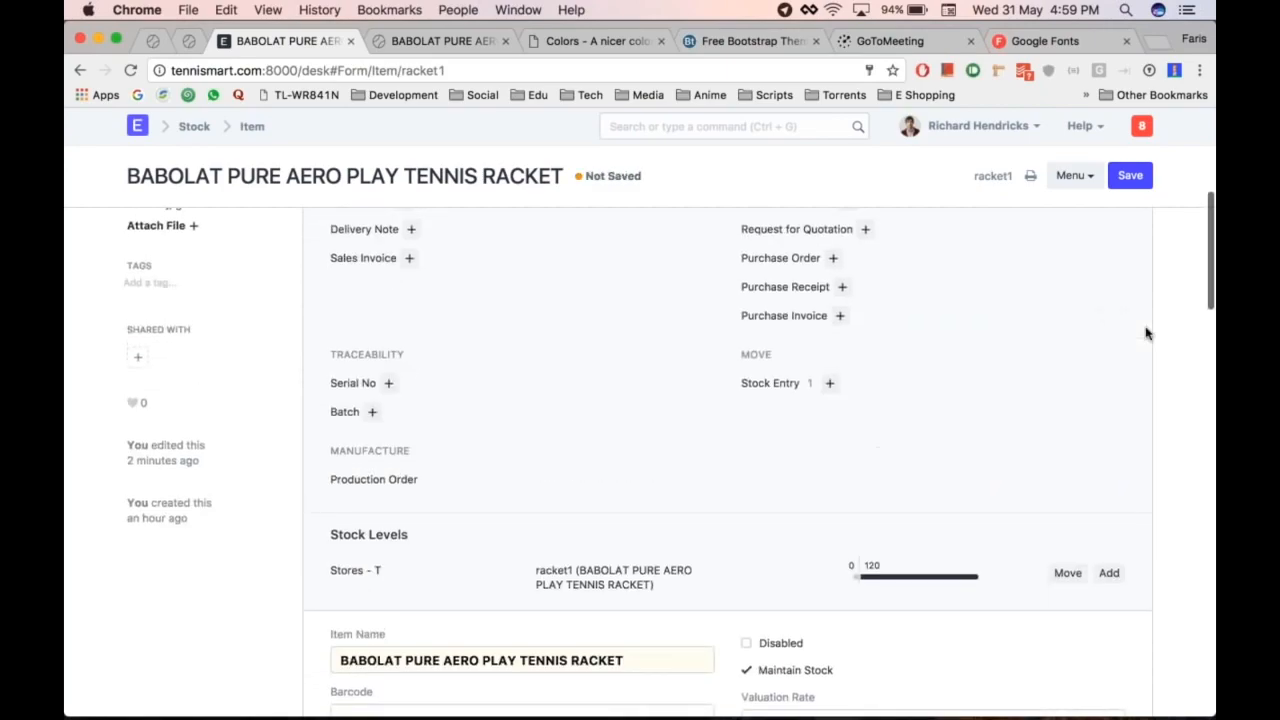
scroll(815, 392, down, 1)
scroll(848, 549, down, 1)
key(super+alt+Right)
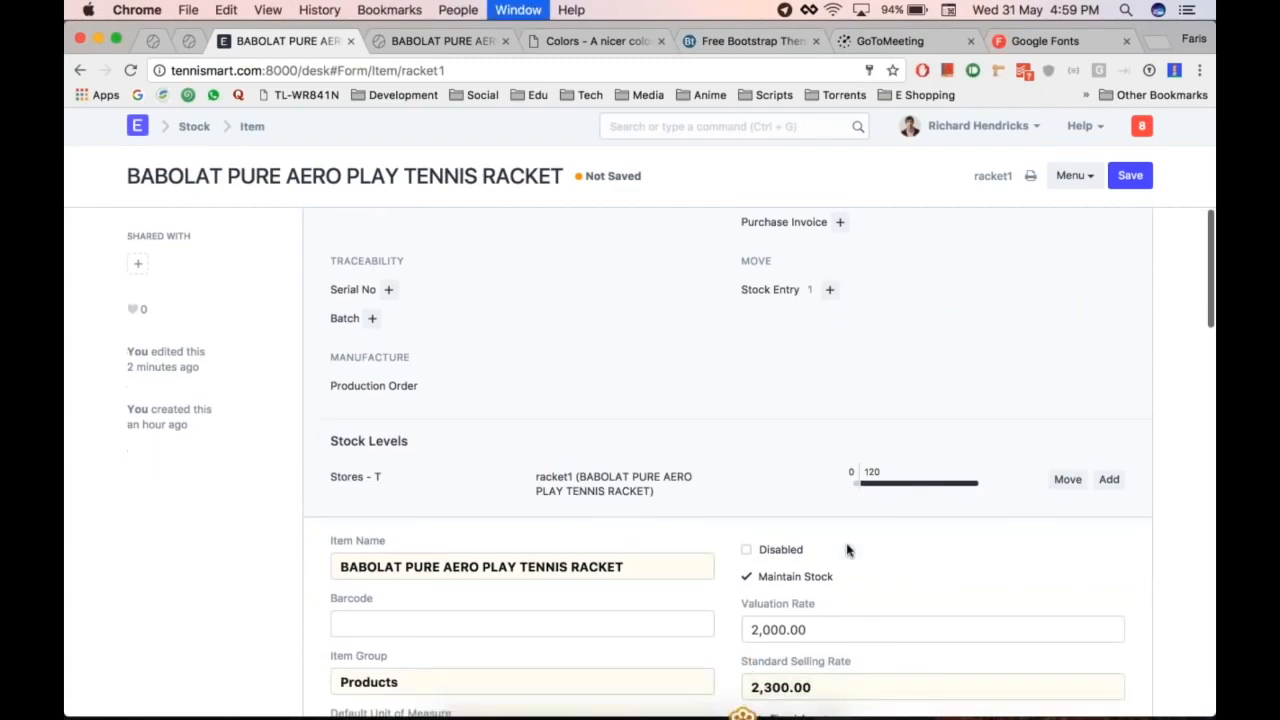
key(super+alt+Left)
key(super+s)
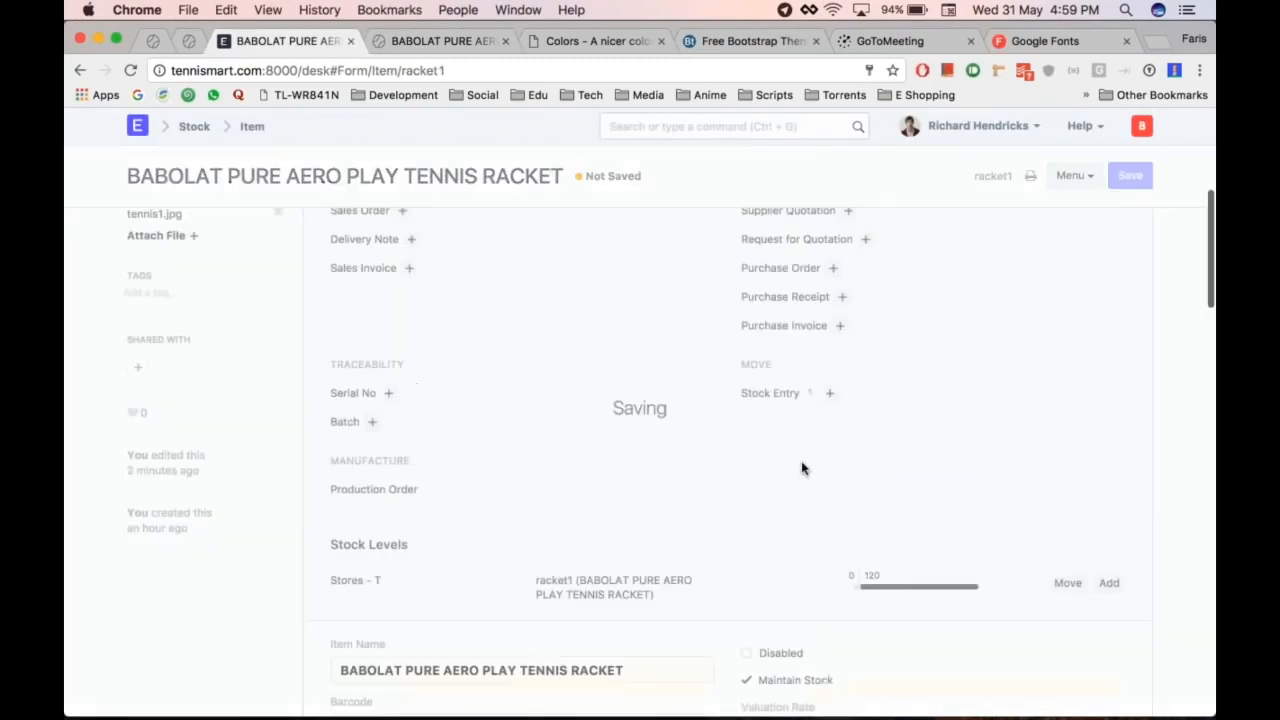
key(super+alt+Right)
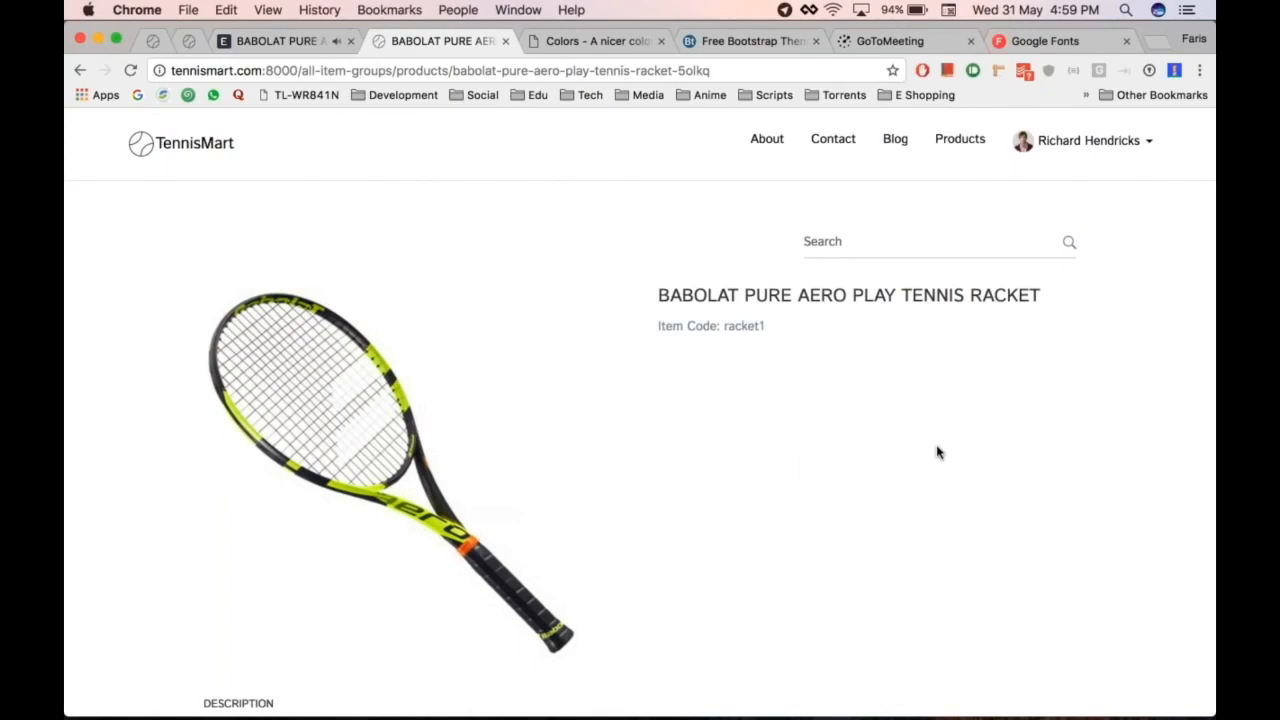
Step: Reload the Babolat racket's product page, add it to the cart, and open the cart
key(super+r)
scroll(1050, 352, down, 4)
scroll(1050, 352, up, 2)
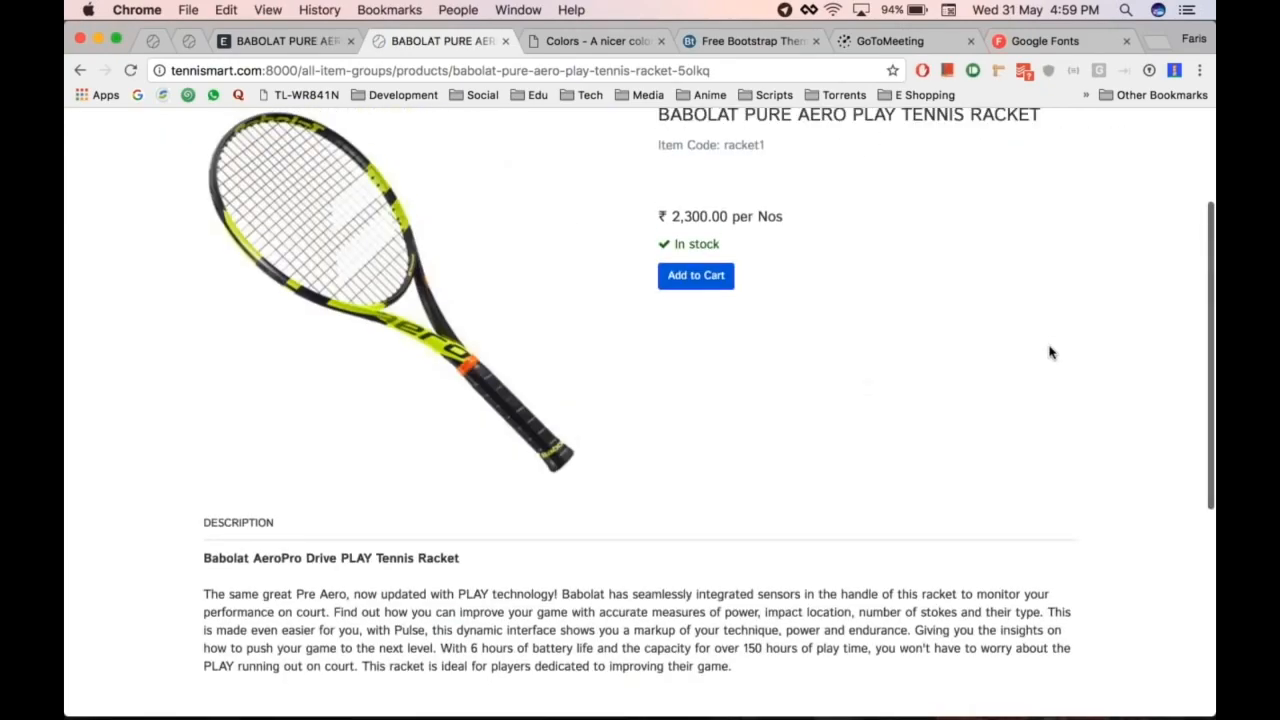
scroll(1050, 352, up, 3)
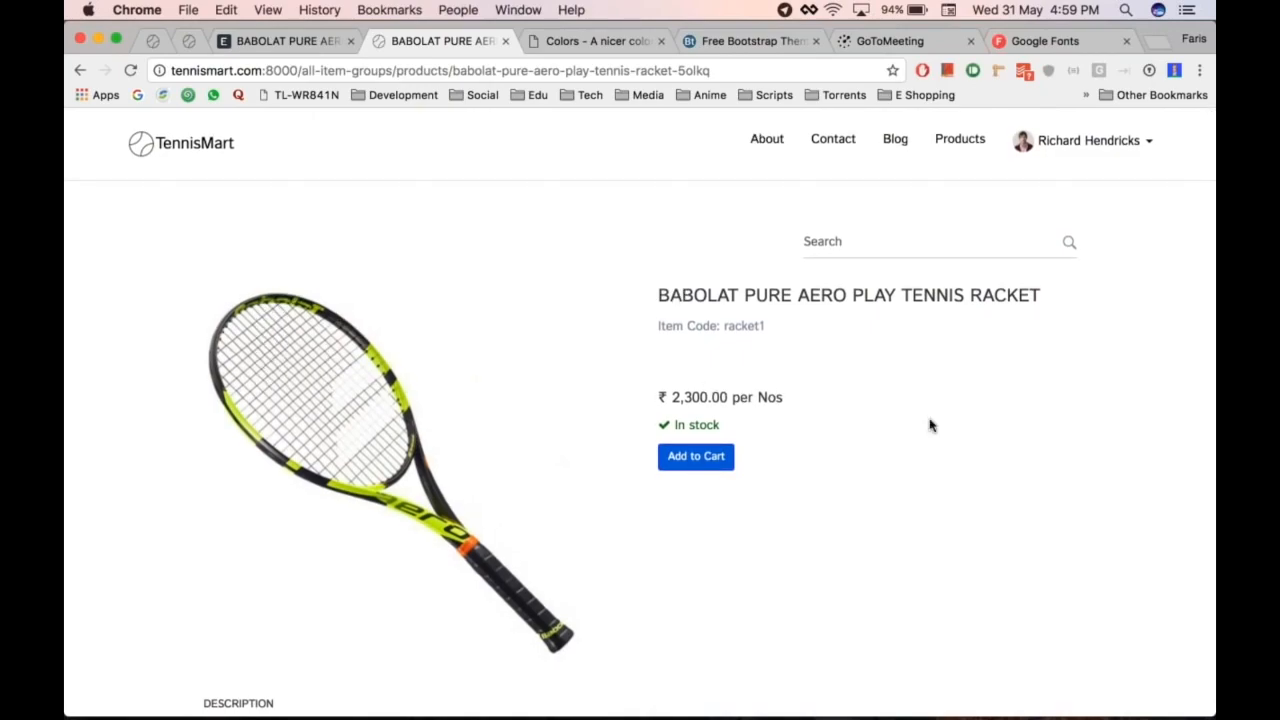
key(super+alt+Left)
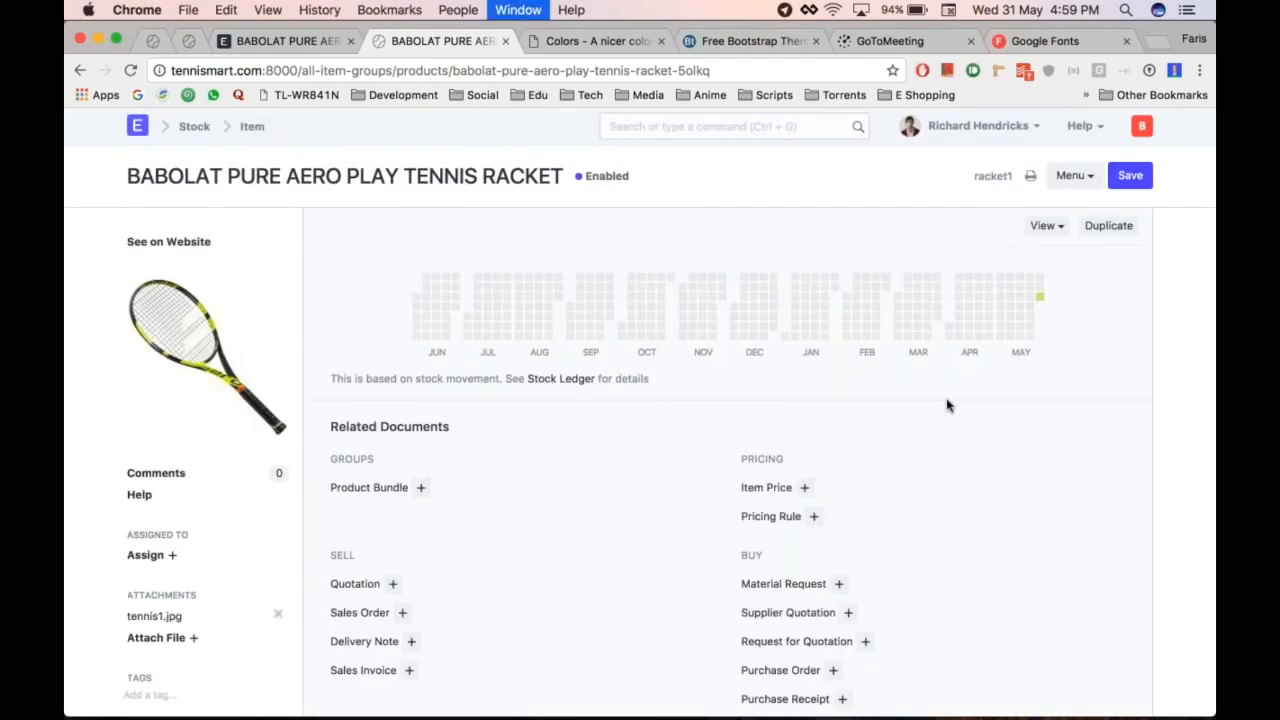
key(super+alt+Right)
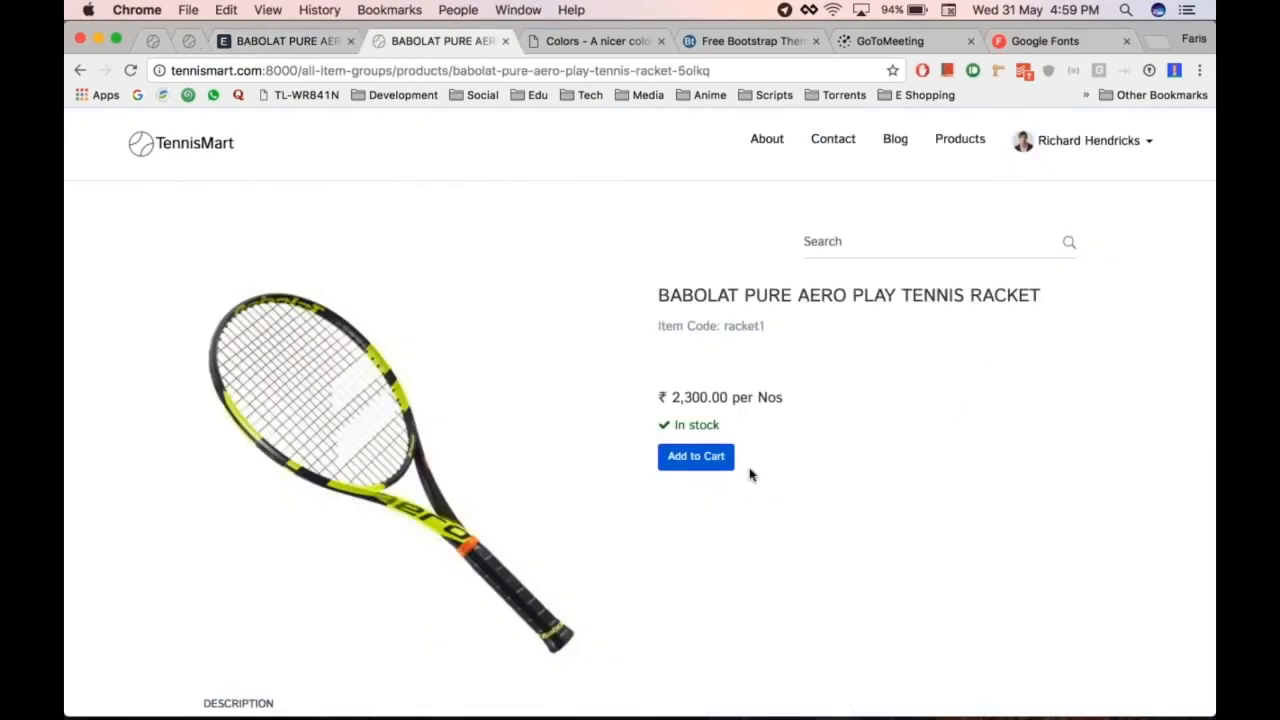
click(693, 453)
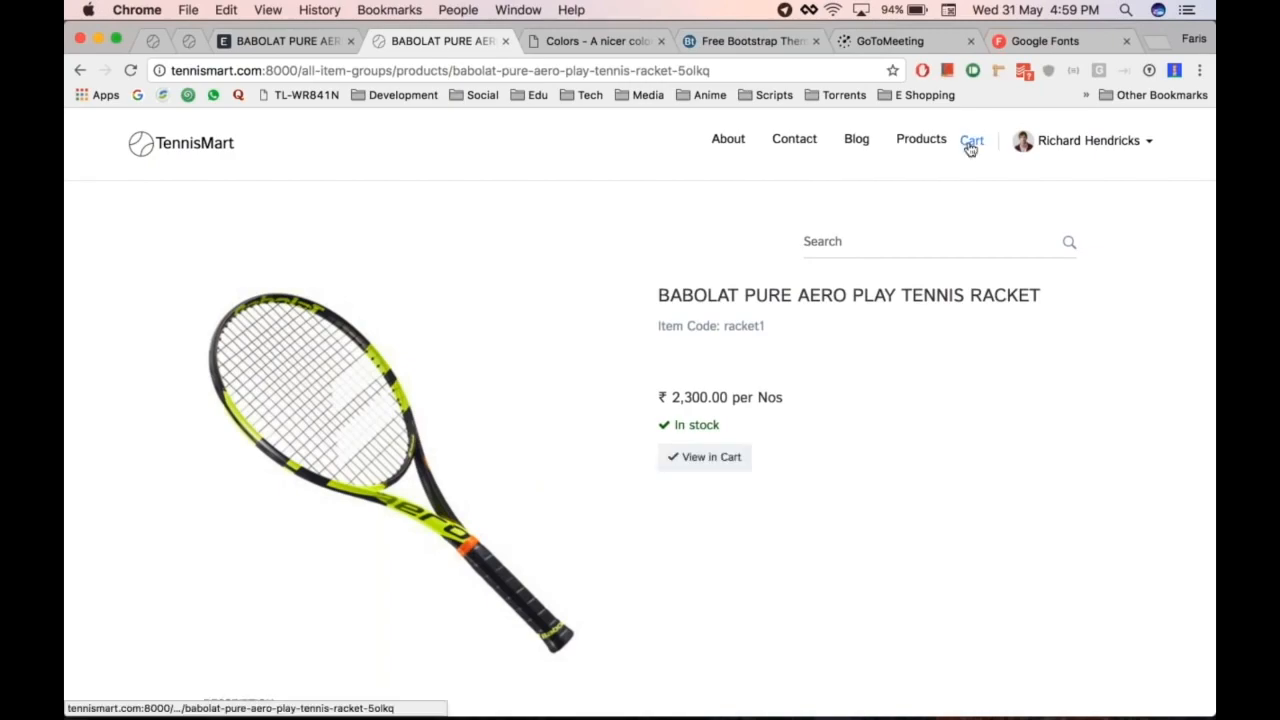
click(969, 141)
Step: Proceed to checkout and save a new billing address autofilled from saved suggestions
click(817, 310)
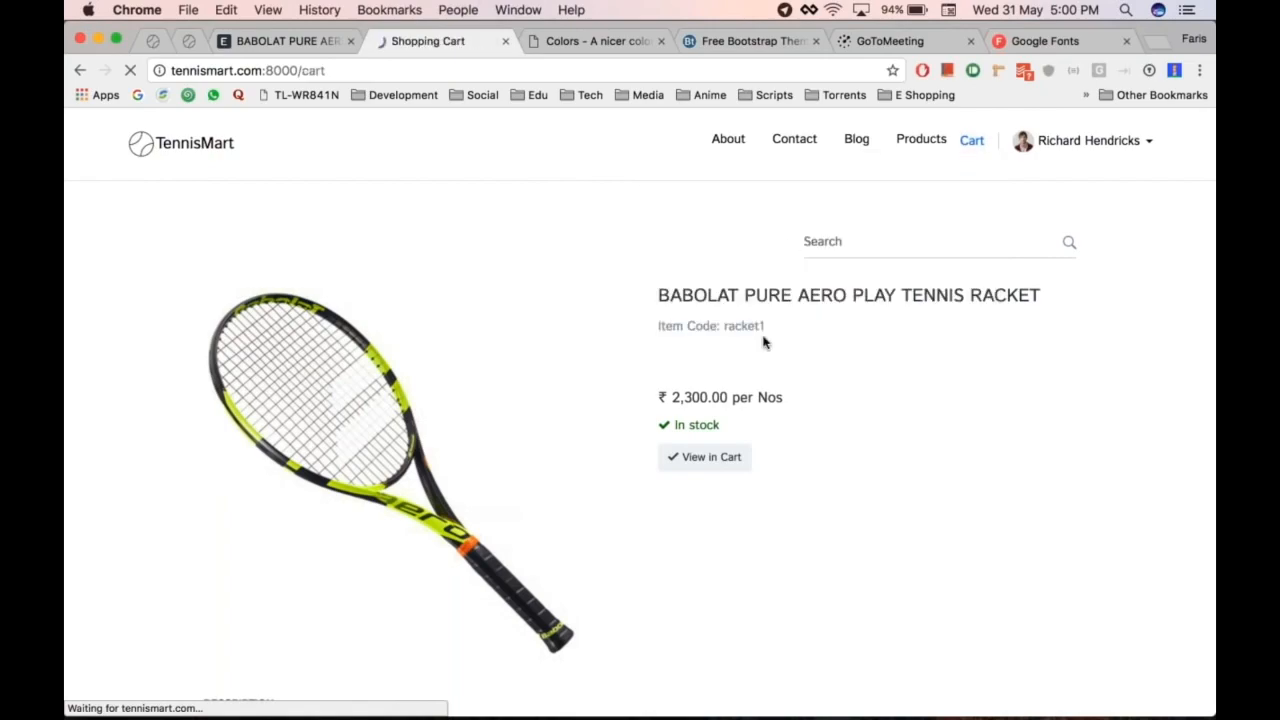
scroll(740, 420, down, 5)
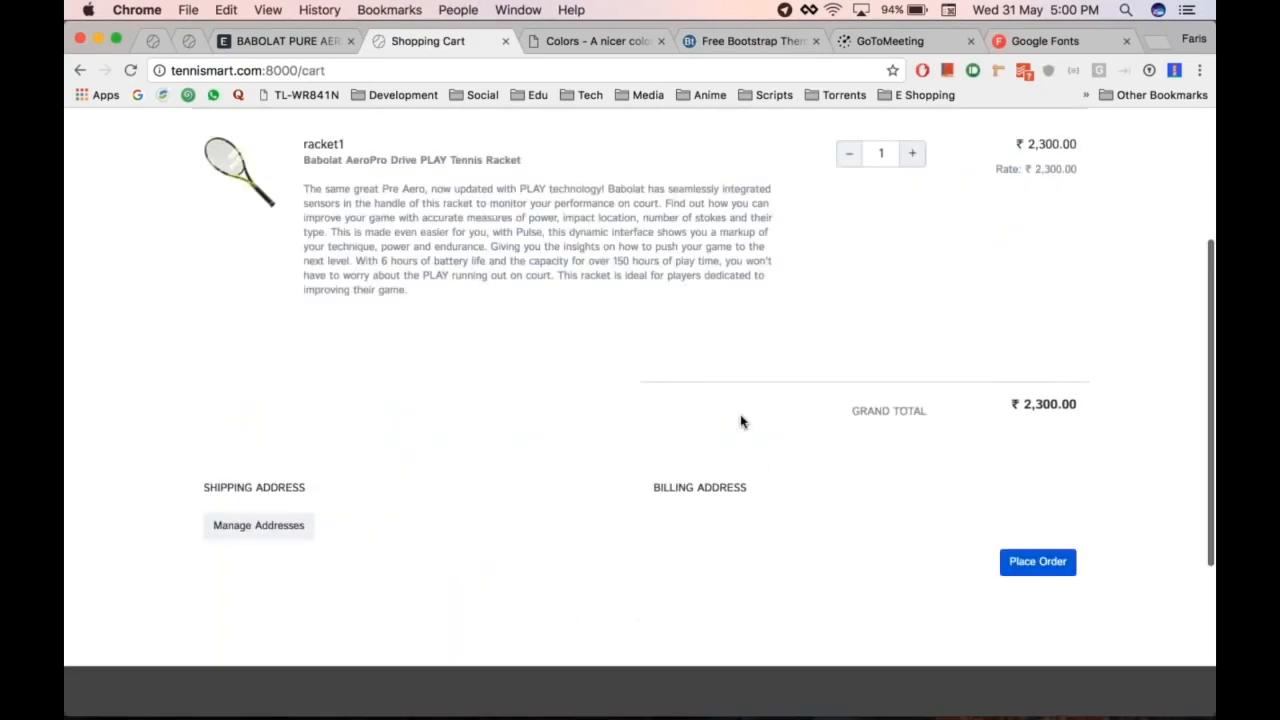
scroll(740, 420, up, 5)
scroll(361, 473, down, 5)
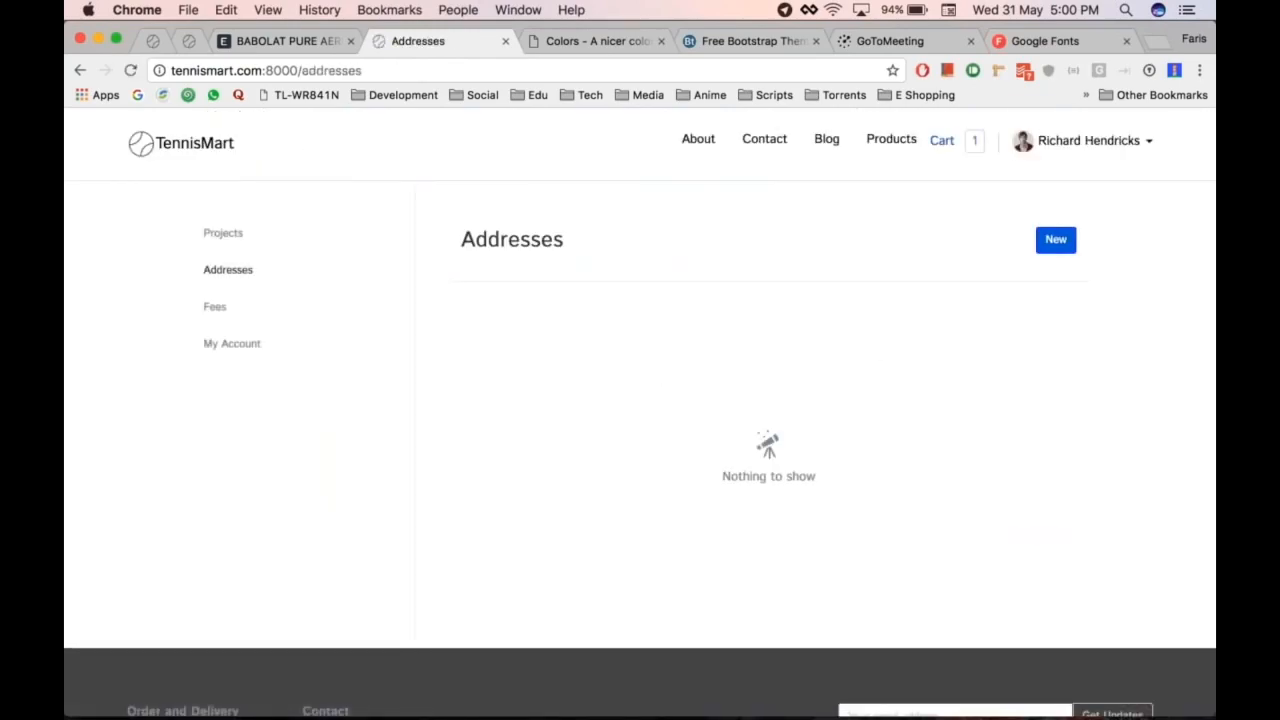
click(1050, 240)
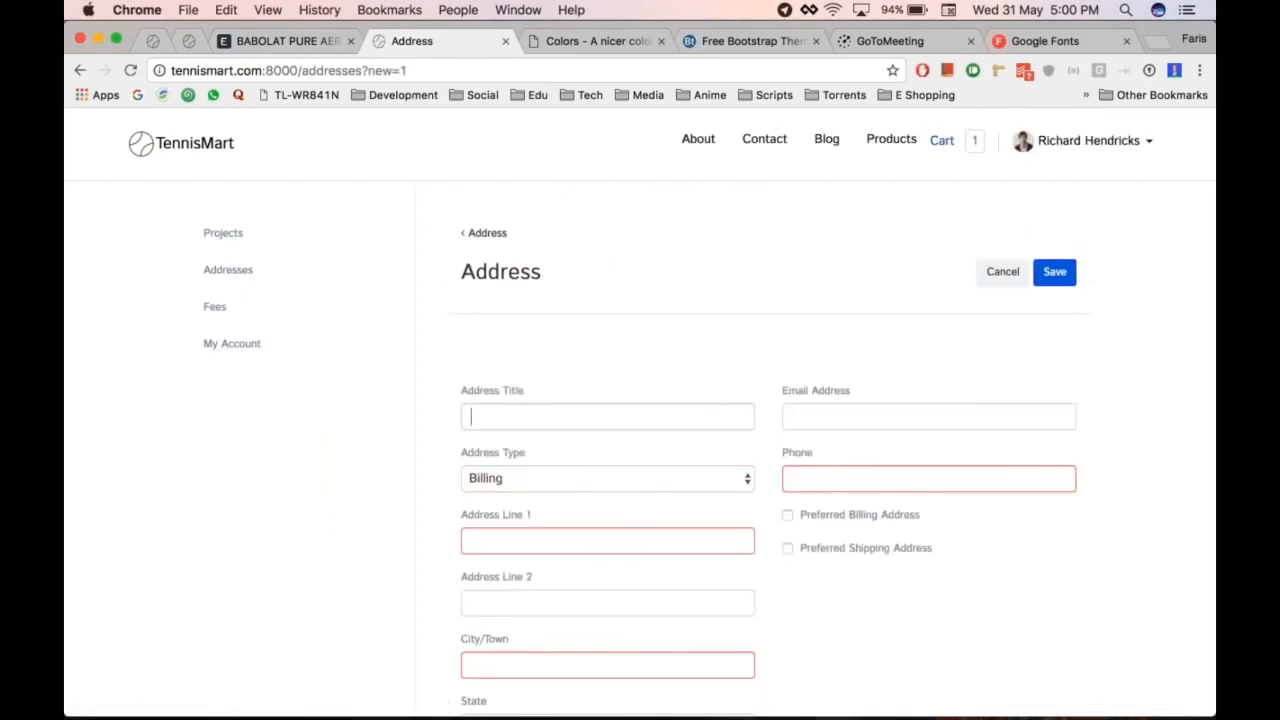
key(Down)
key(Down)
click(607, 449)
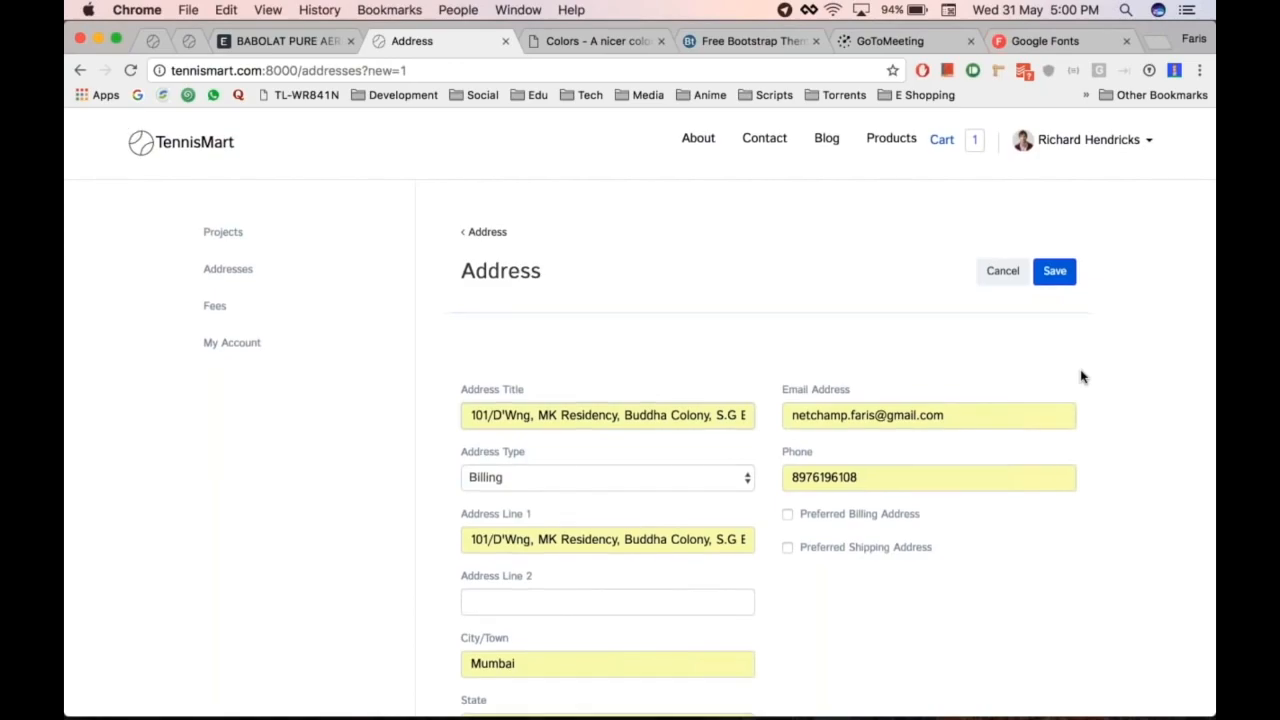
scroll(1080, 372, down, 3)
scroll(1080, 372, up, 3)
click(1054, 272)
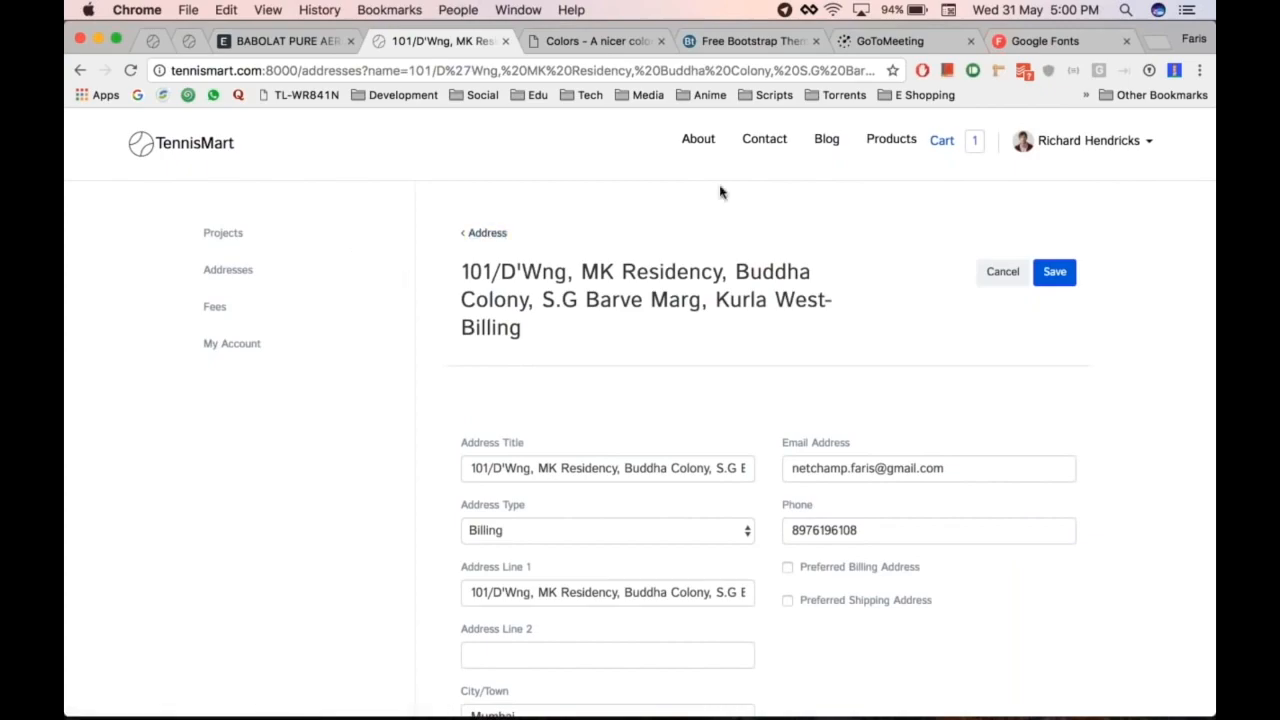
Step: Return to the cart, select the new billing address, and place the racket order
click(971, 140)
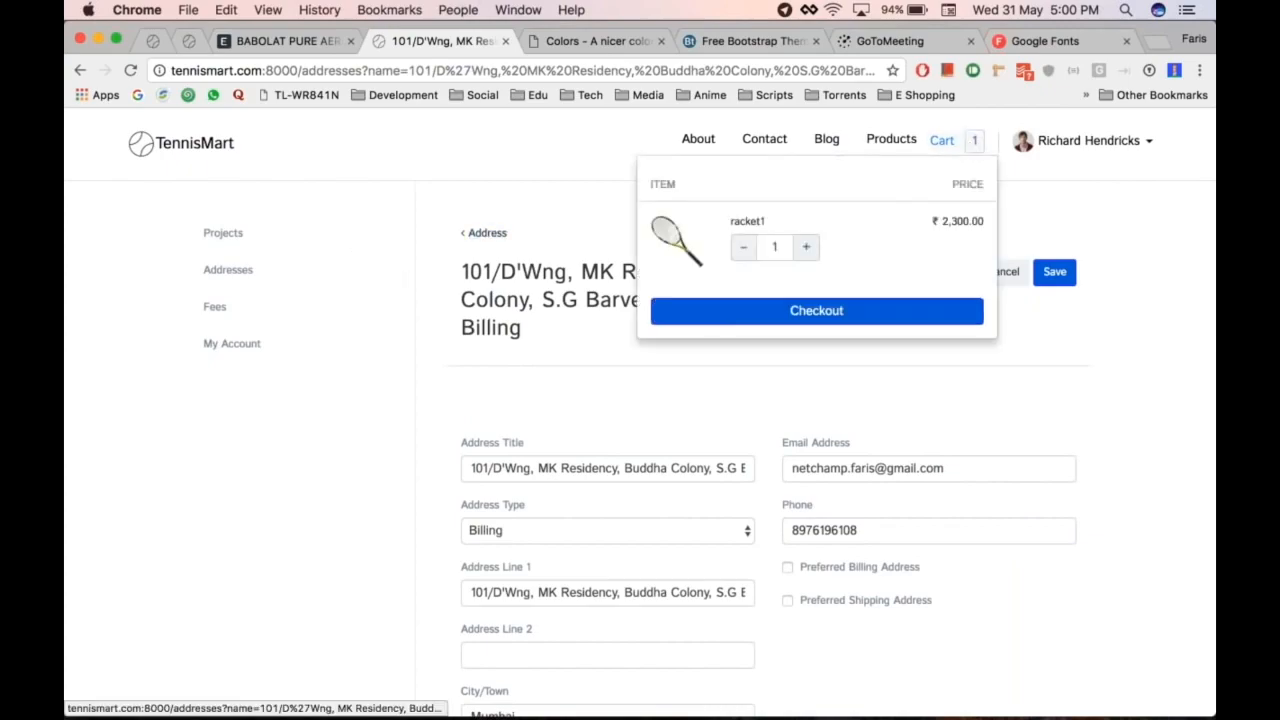
click(813, 311)
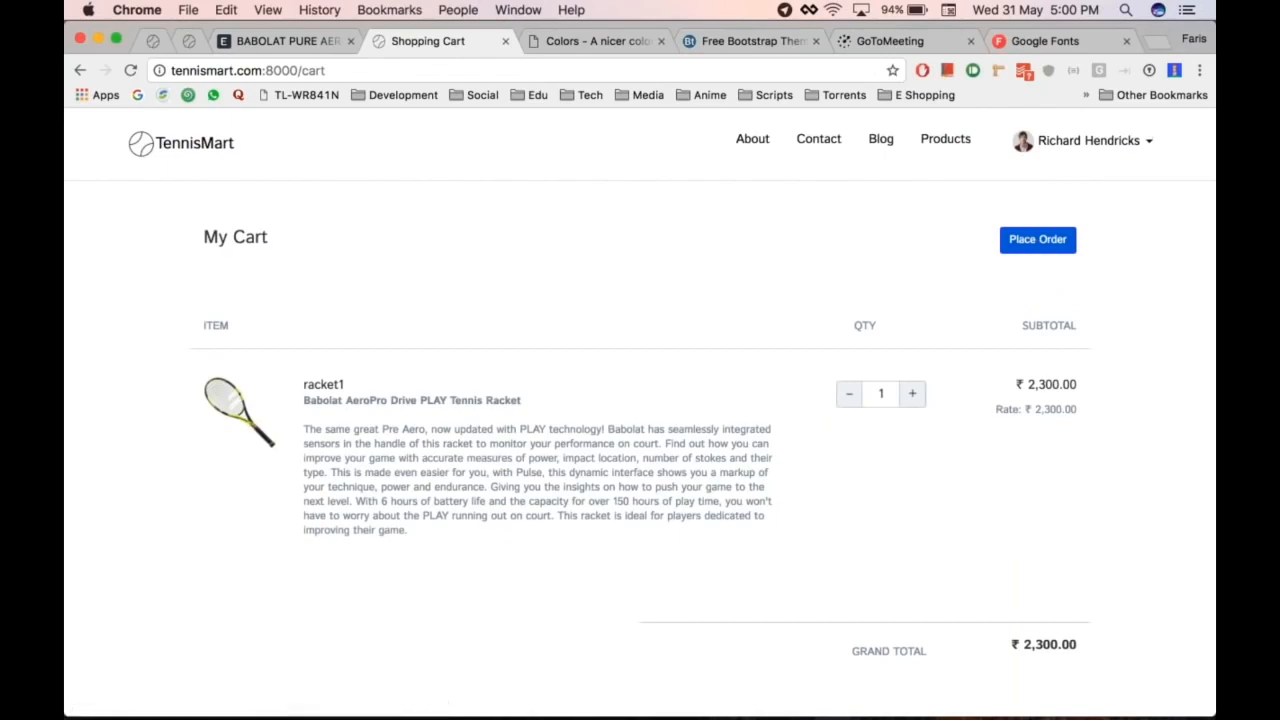
scroll(640, 400, down, 5)
click(1056, 400)
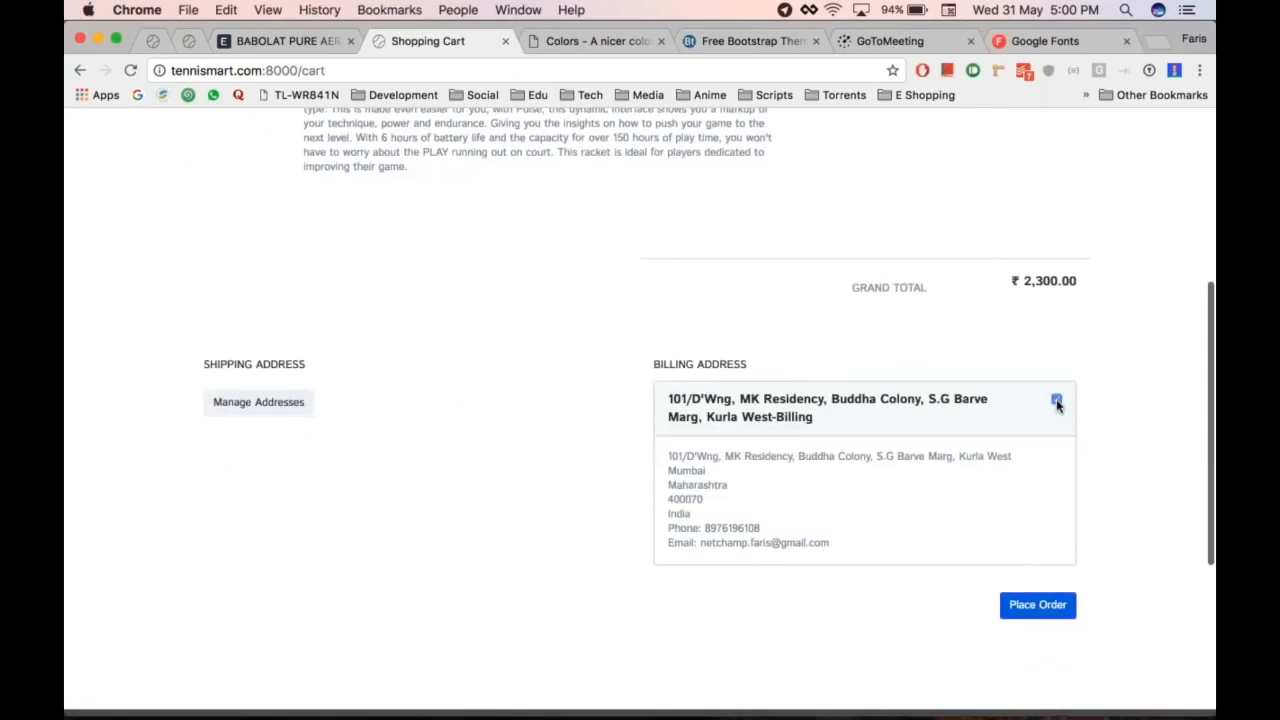
click(1030, 607)
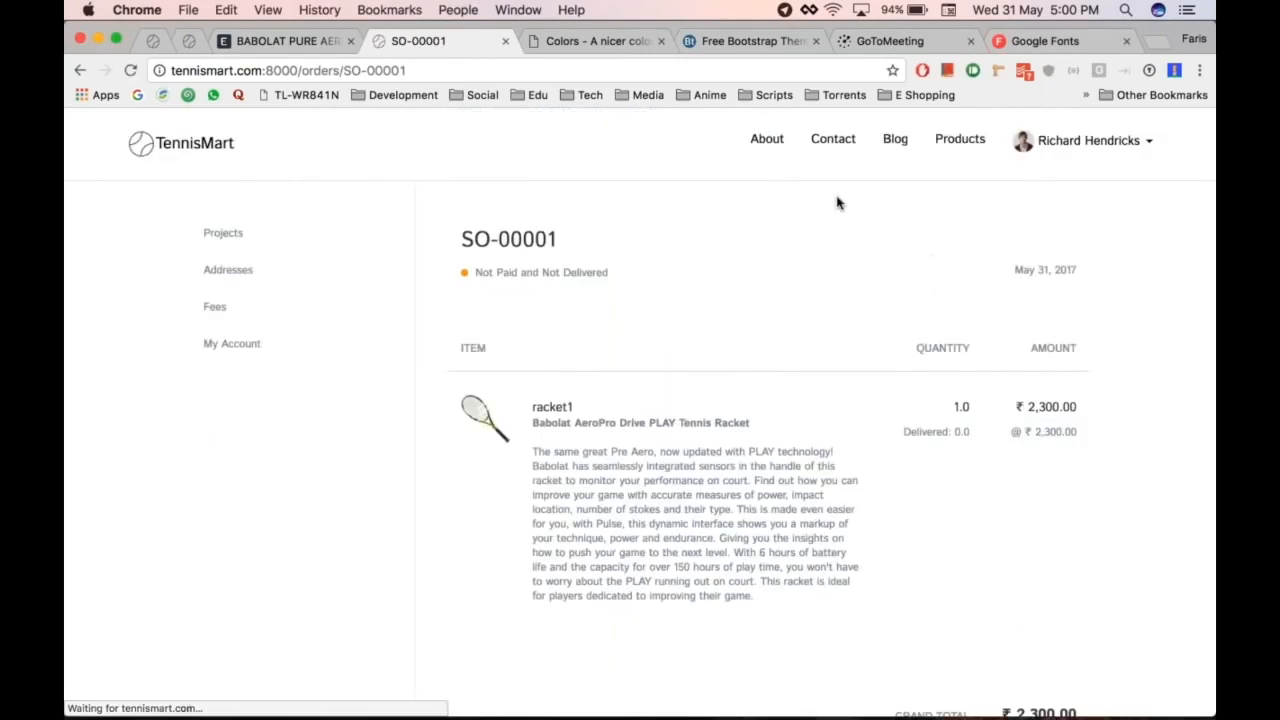
Step: Review order SO-00001 (racket1, qty 1, ₹ 2,300.00), then return to the racket item form
scroll(877, 497, down, 2)
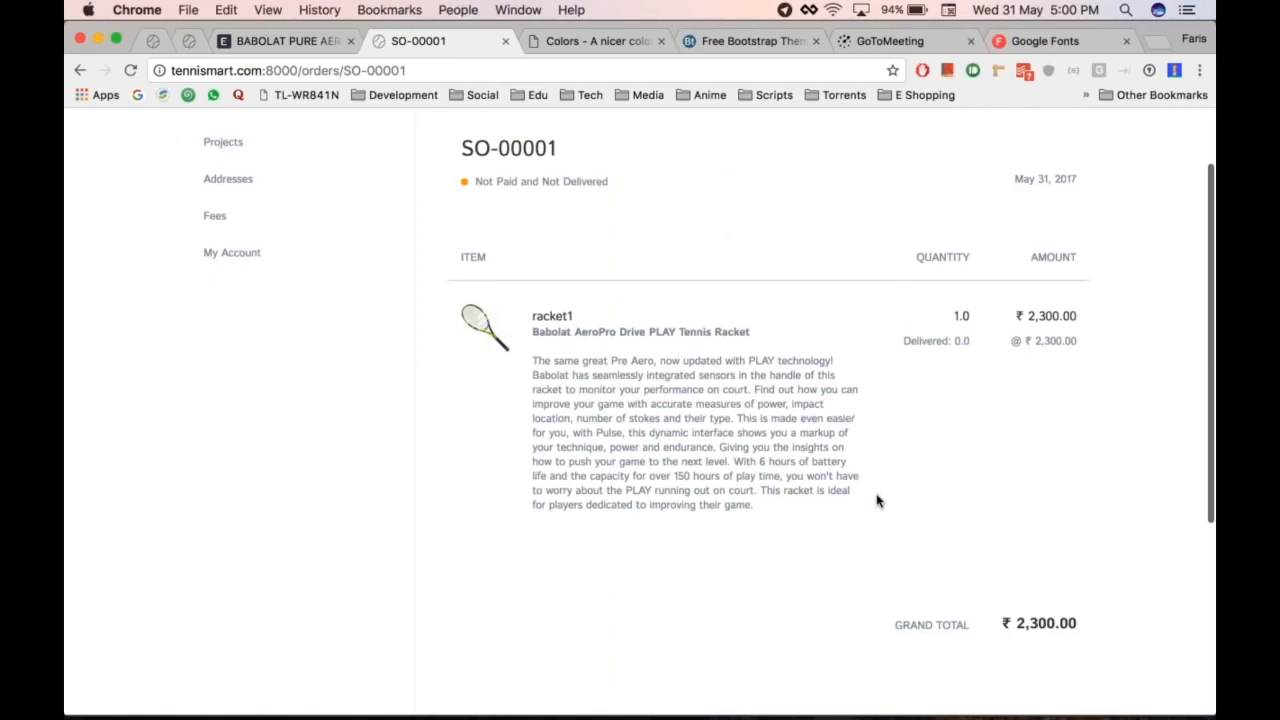
scroll(853, 323, up, 2)
scroll(853, 323, down, 4)
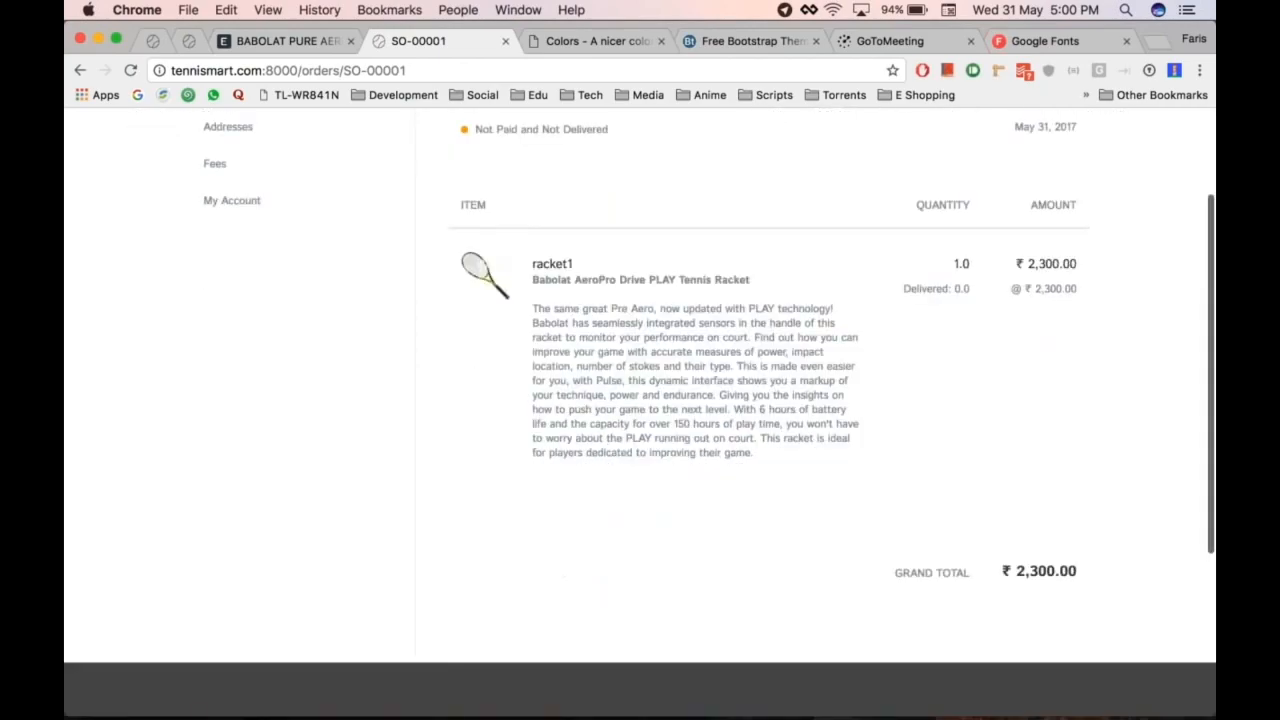
scroll(640, 400, down, 1)
scroll(640, 400, up, 4)
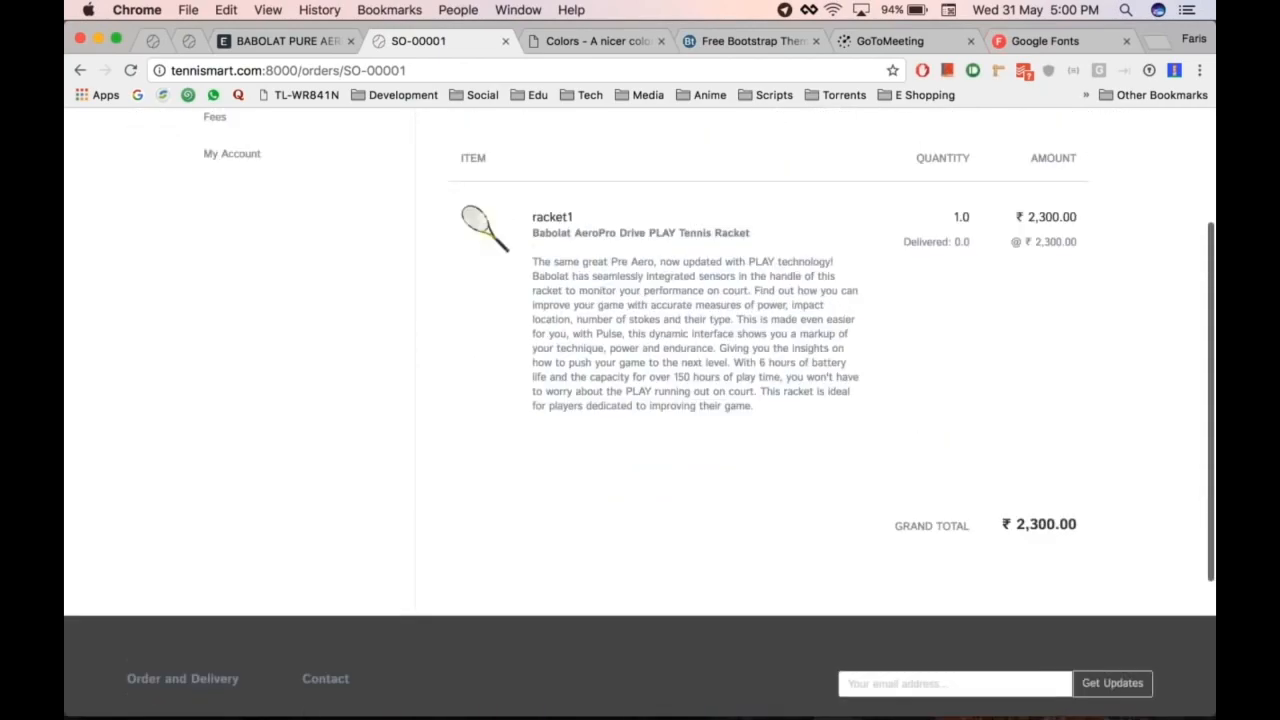
scroll(640, 400, down, 3)
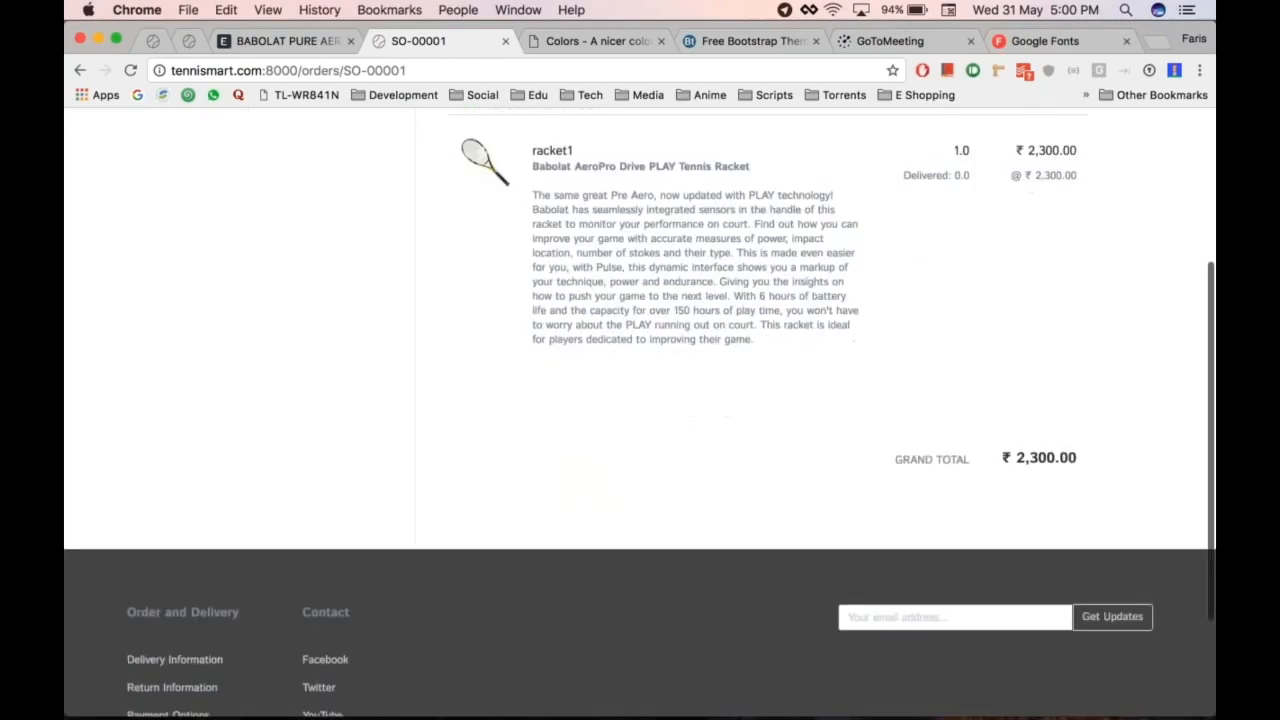
scroll(640, 400, up, 5)
scroll(860, 509, down, 5)
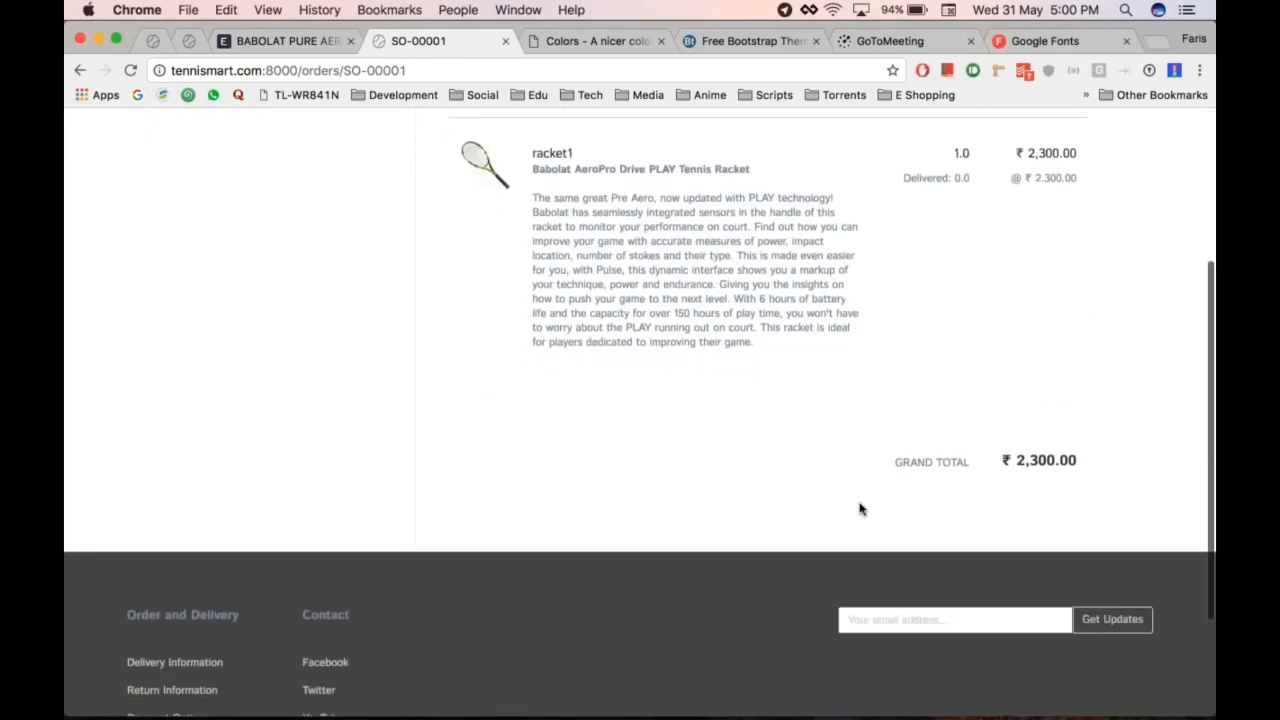
scroll(851, 376, up, 5)
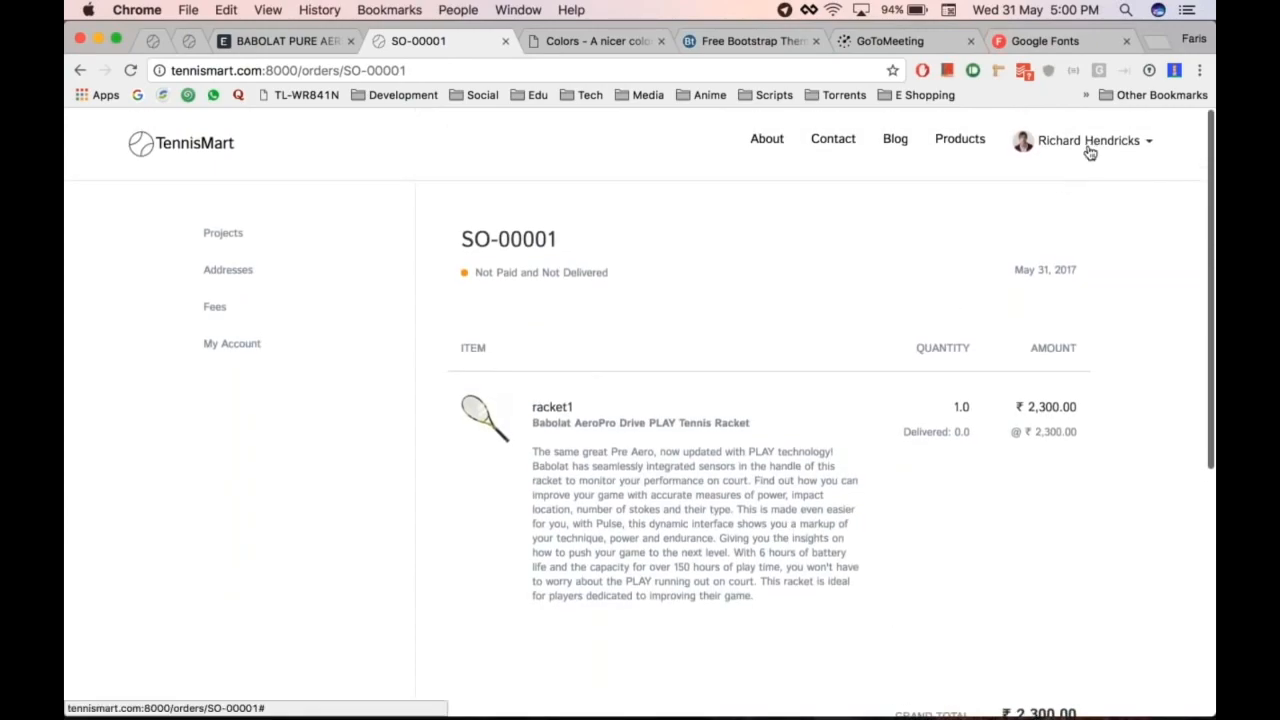
scroll(866, 366, down, 5)
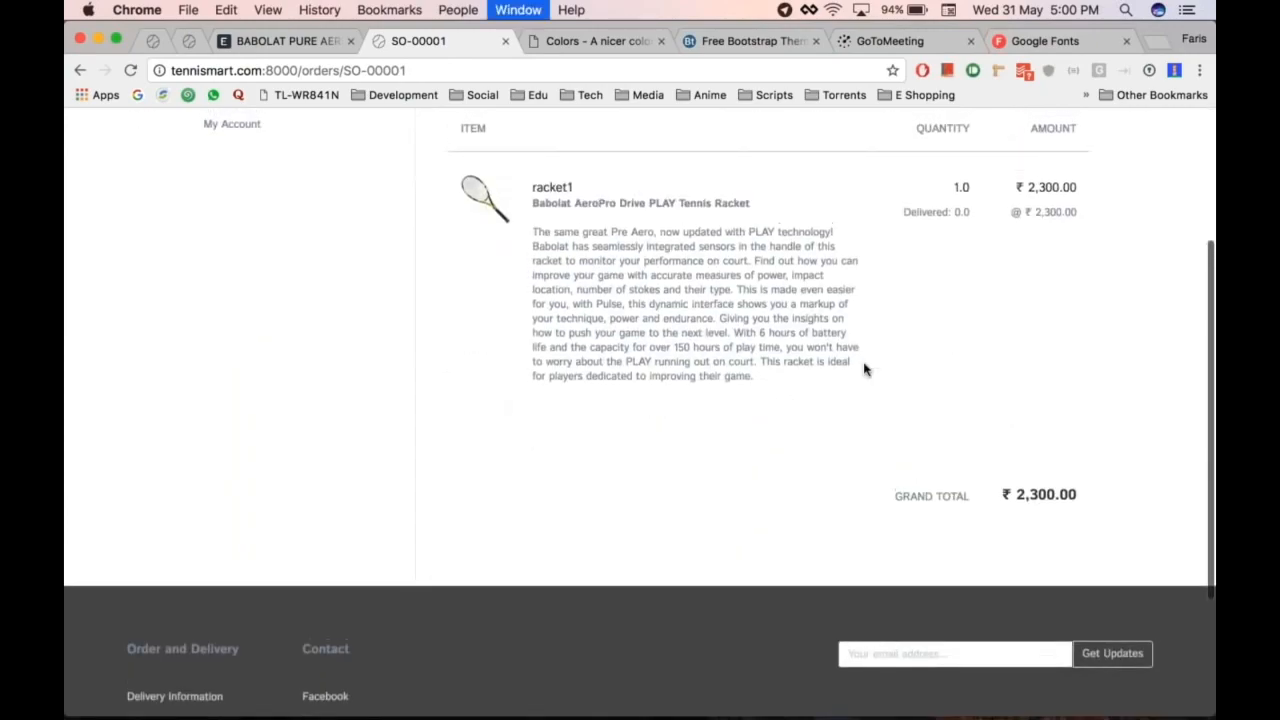
key(ctrl+shift+Tab)
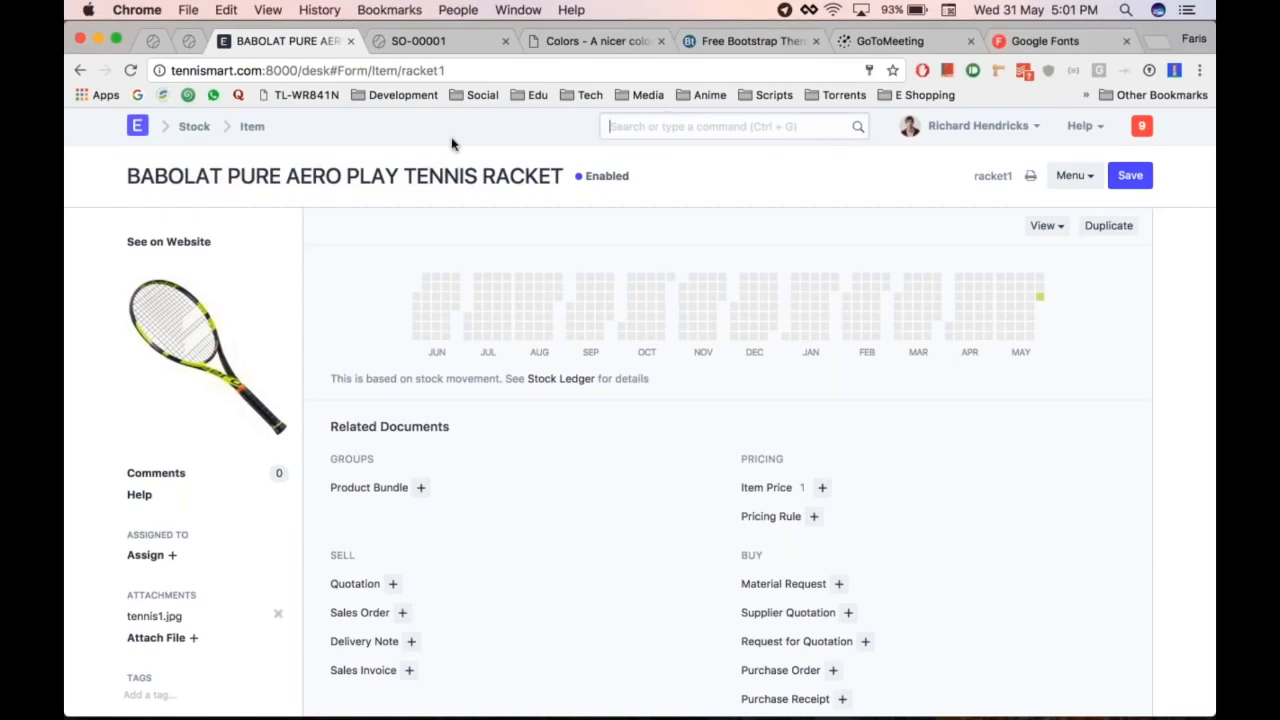
Step: Enable checkout in Shopping Cart Settings with Razorpay - INR as payment gateway, and save
key(ctrl+g)
text(shoppin)
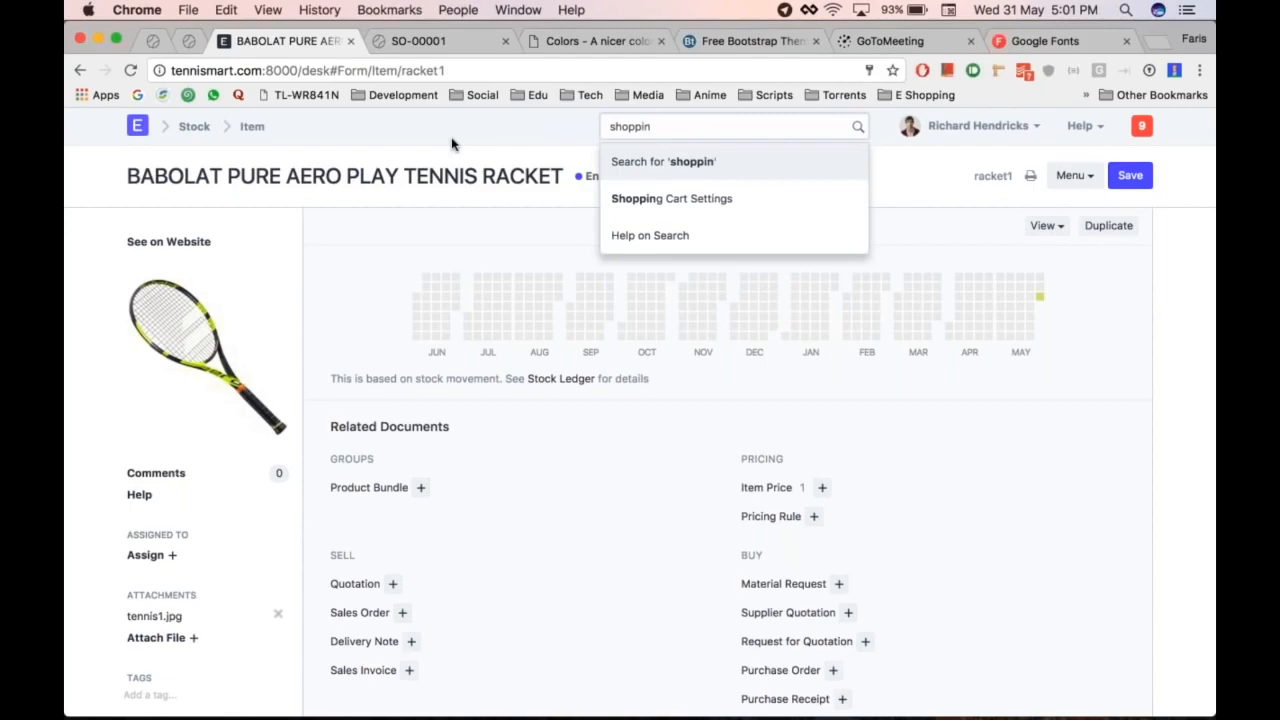
key(Down)
key(Return)
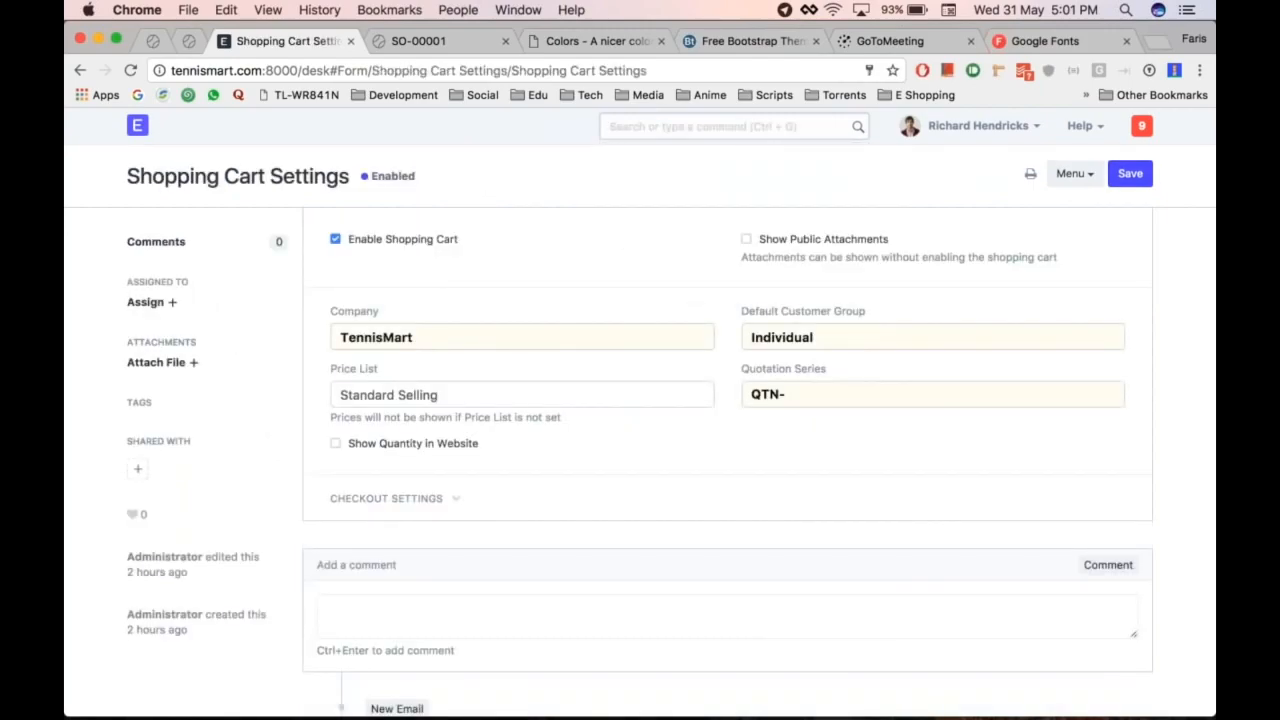
click(459, 502)
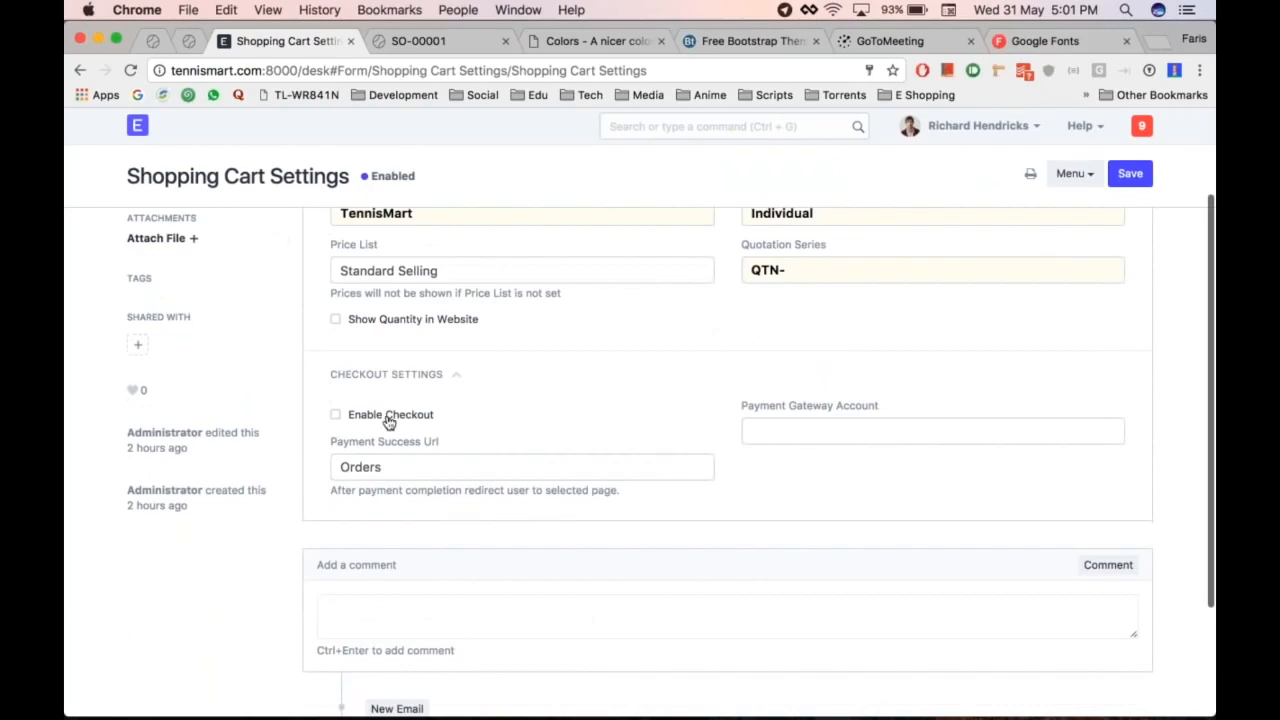
click(389, 420)
click(826, 429)
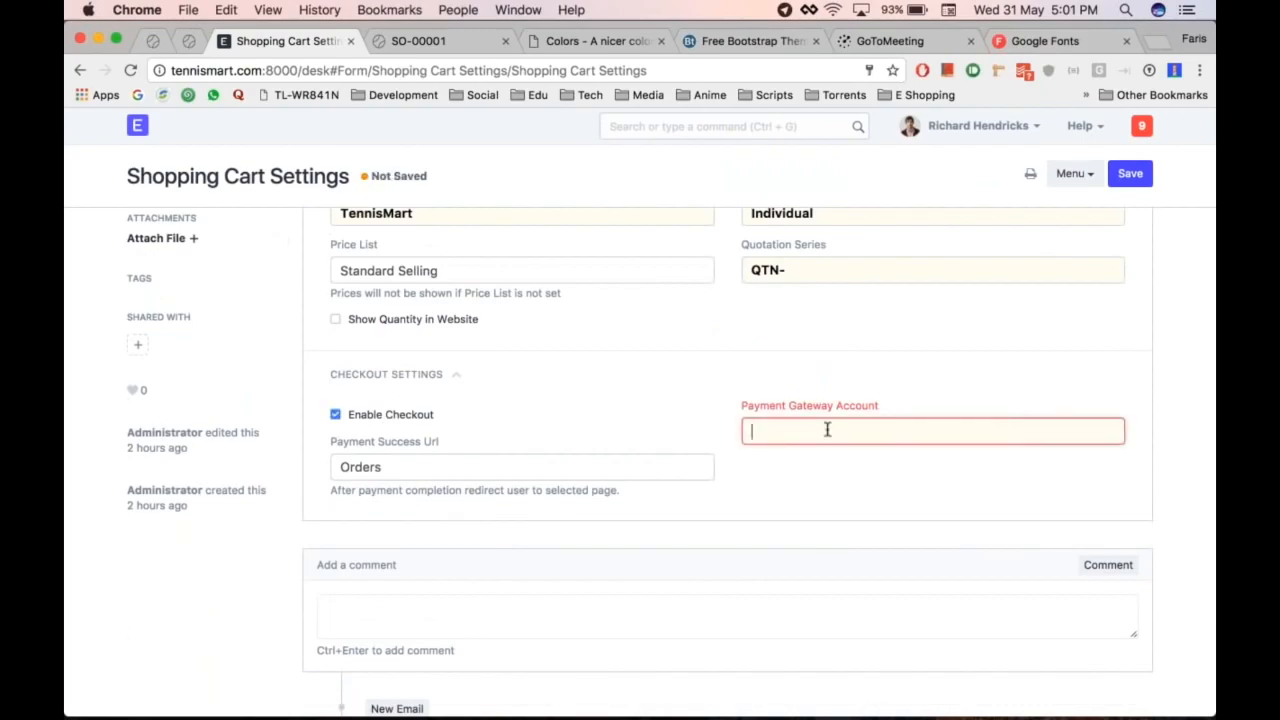
click(820, 465)
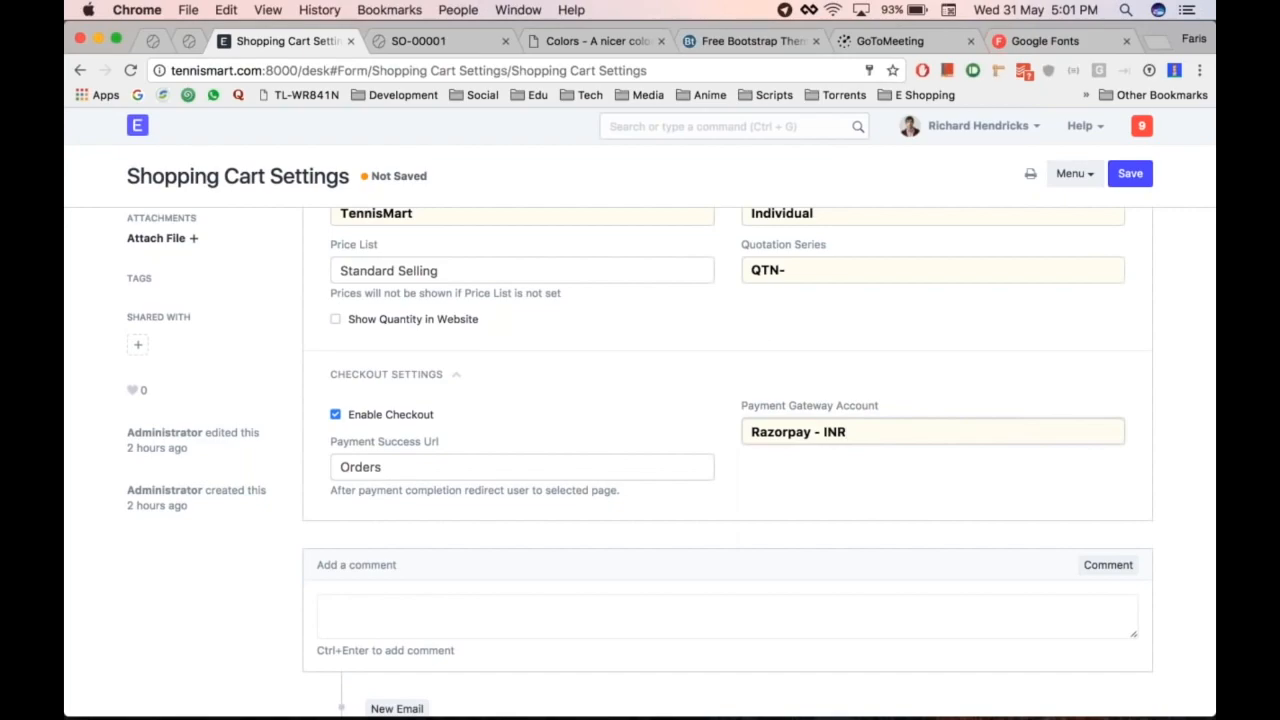
key(ctrl+s)
key(super+alt+Right)
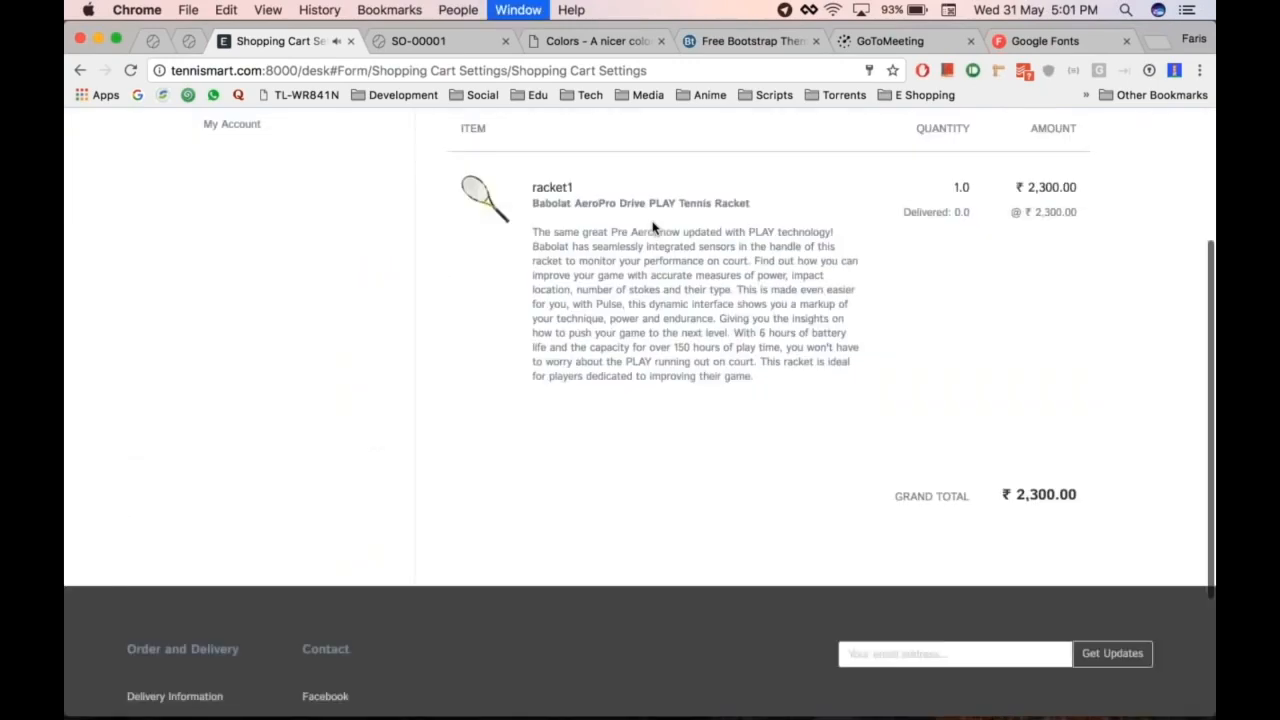
Step: Browse the TennisMart shop, viewing the About page and the Tecnifibre HDX Tour and HEAD Graphene products
scroll(716, 364, up, 3)
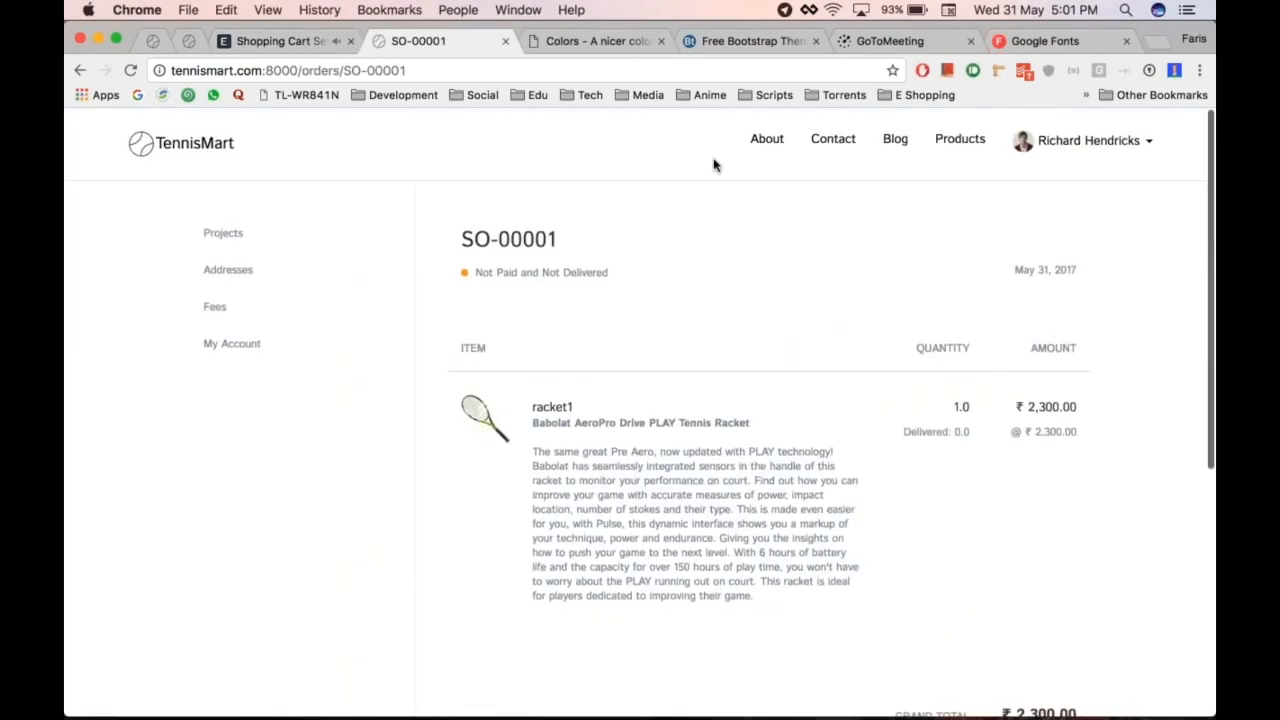
click(962, 142)
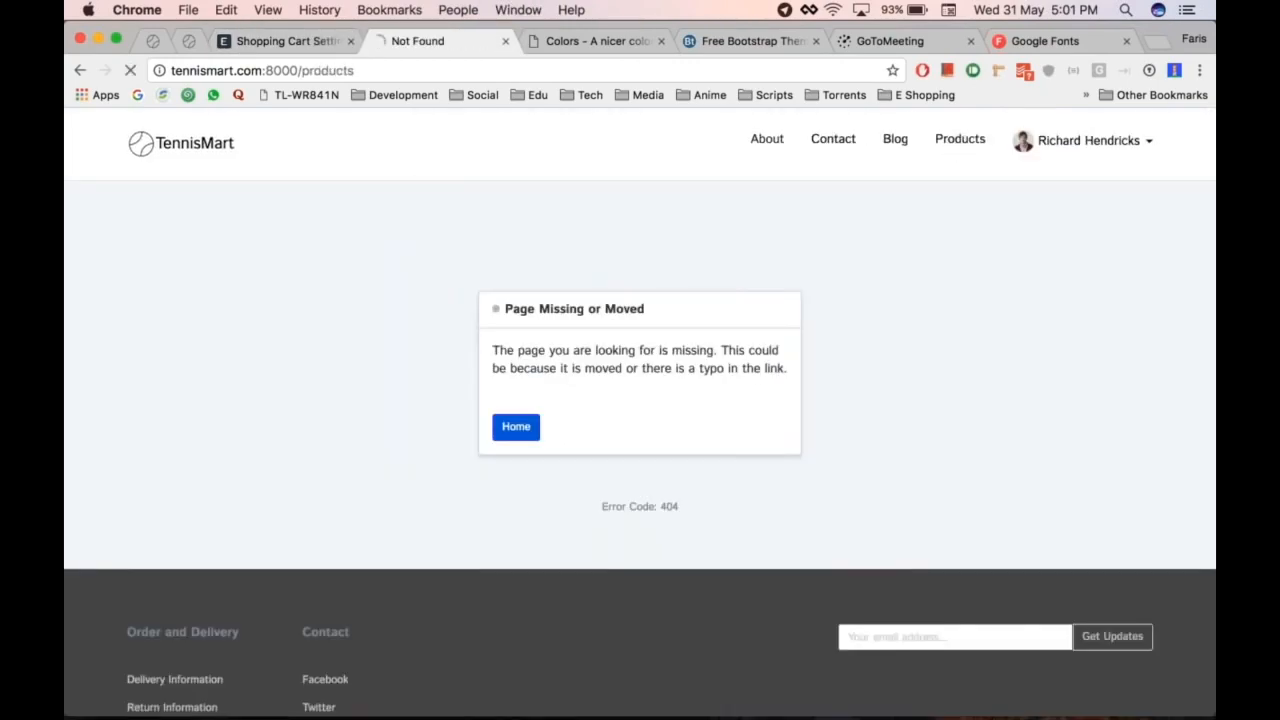
click(765, 141)
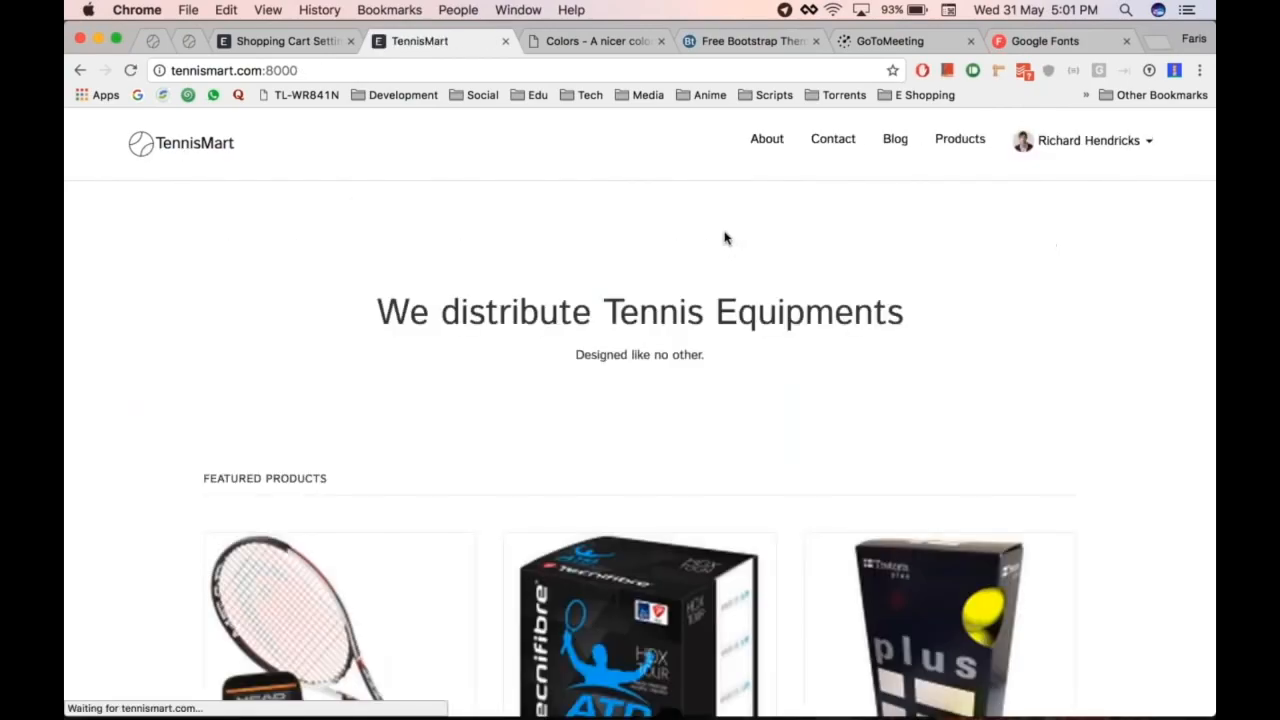
scroll(723, 240, down, 3)
scroll(662, 568, down, 2)
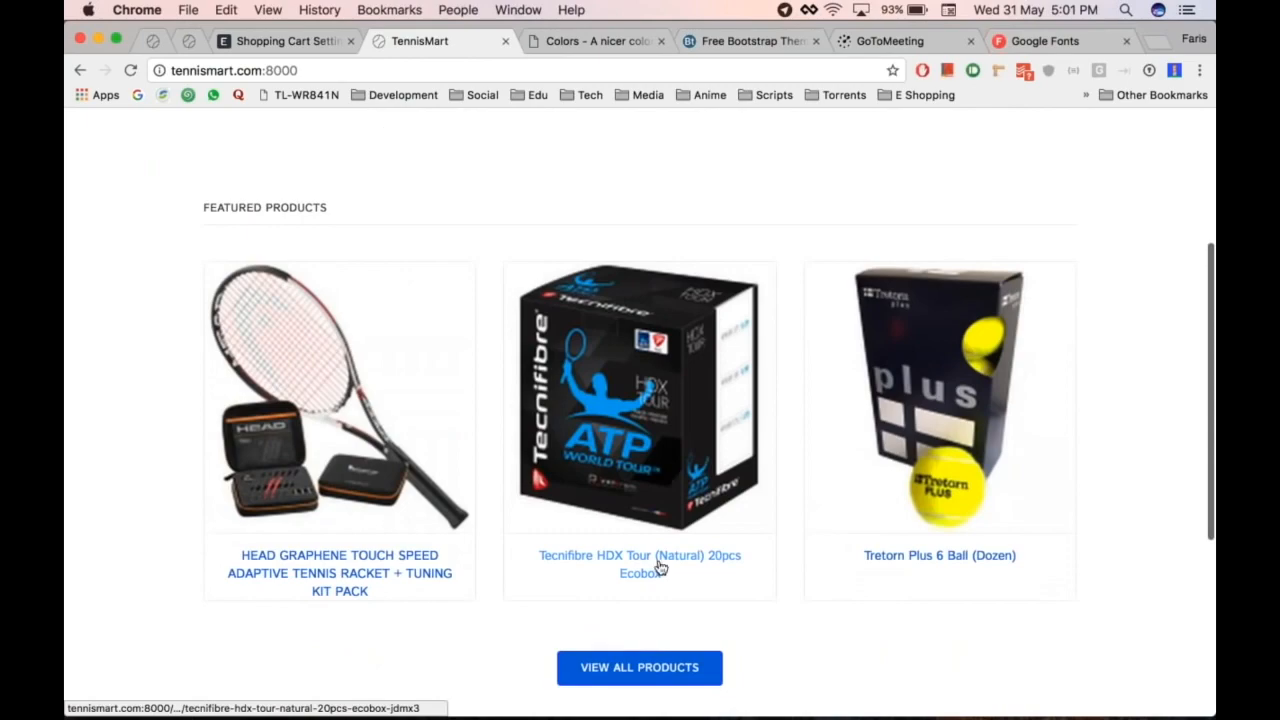
click(676, 379)
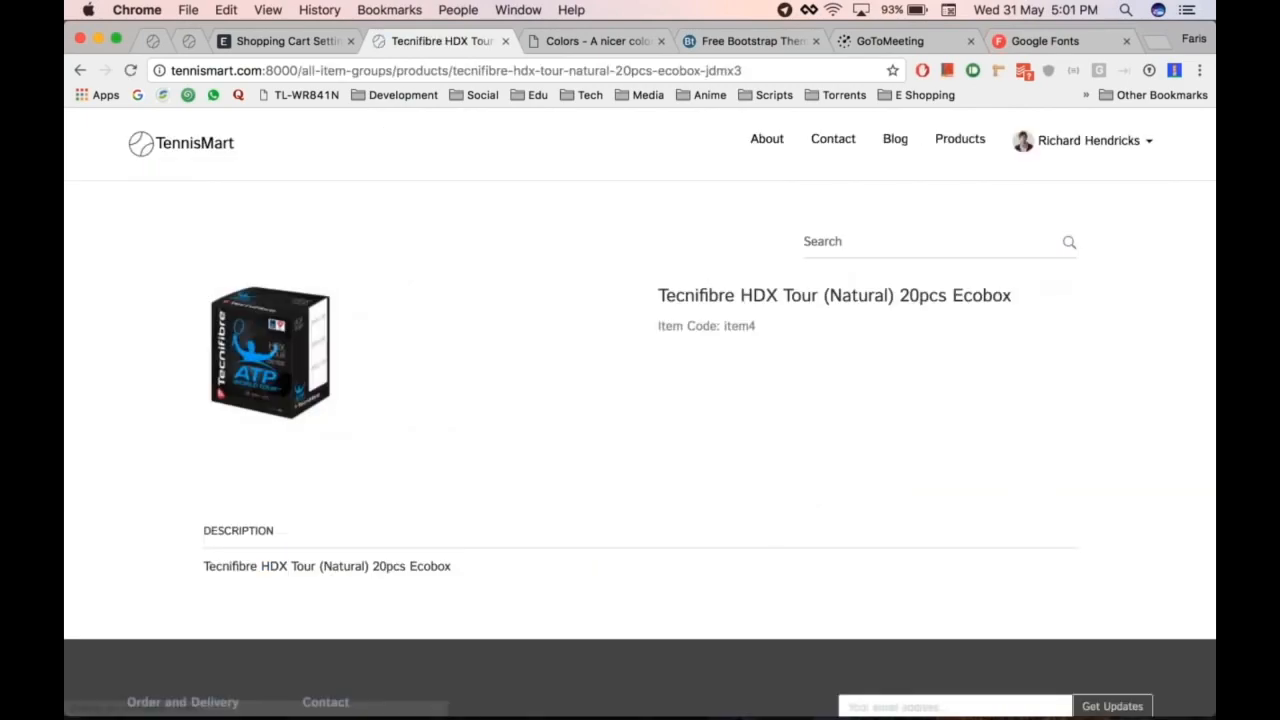
scroll(304, 425, left, 5)
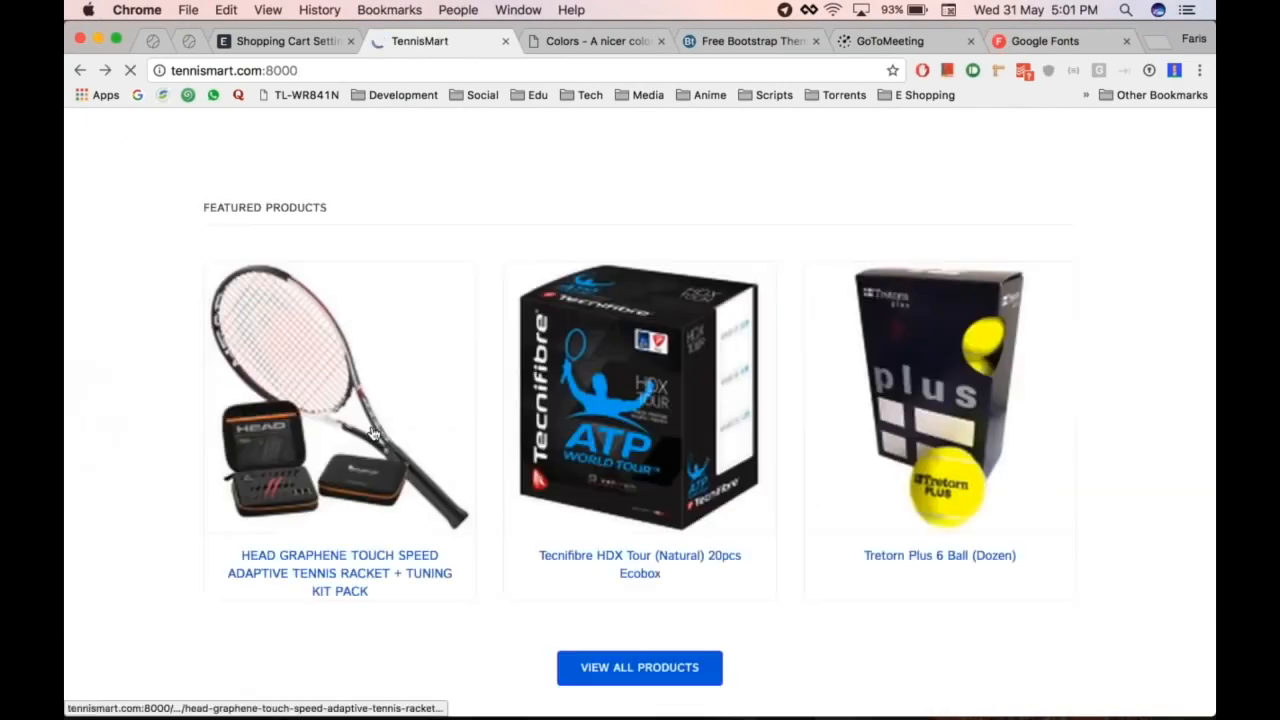
click(304, 425)
scroll(807, 451, left, 5)
Step: Add the Babolat Pure Aero Play racket to the cart and go to checkout
click(651, 669)
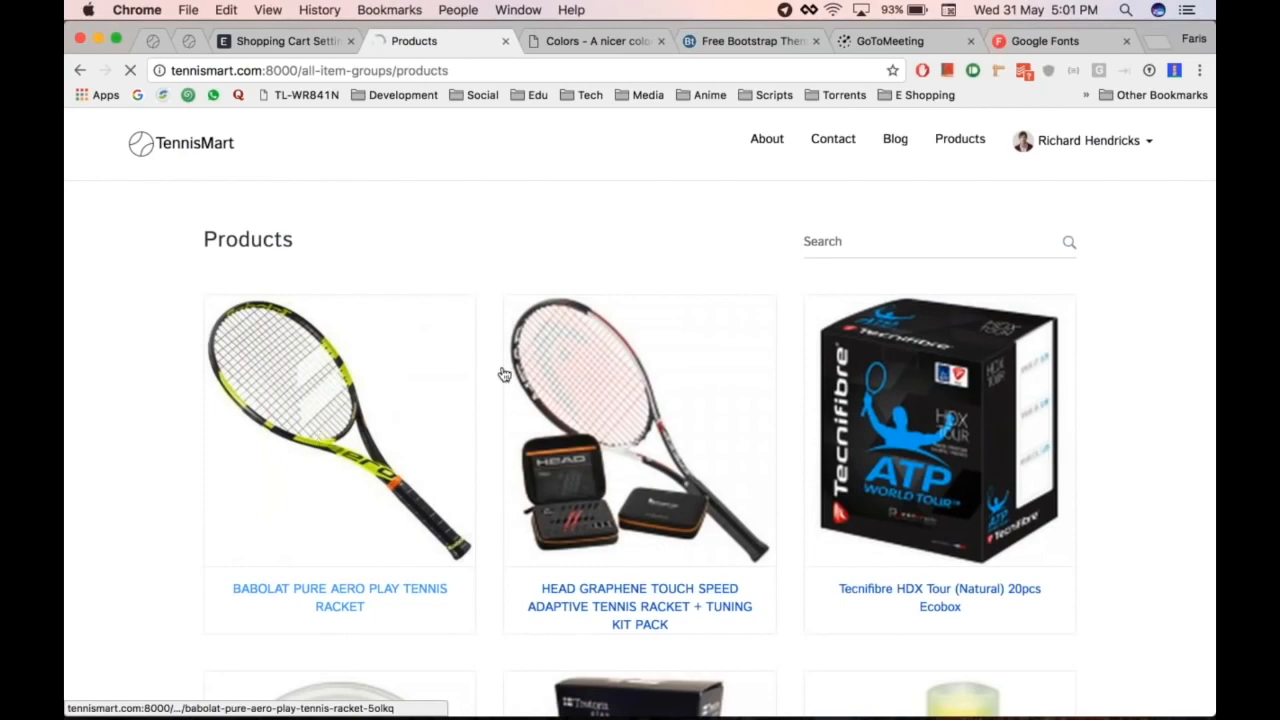
click(504, 374)
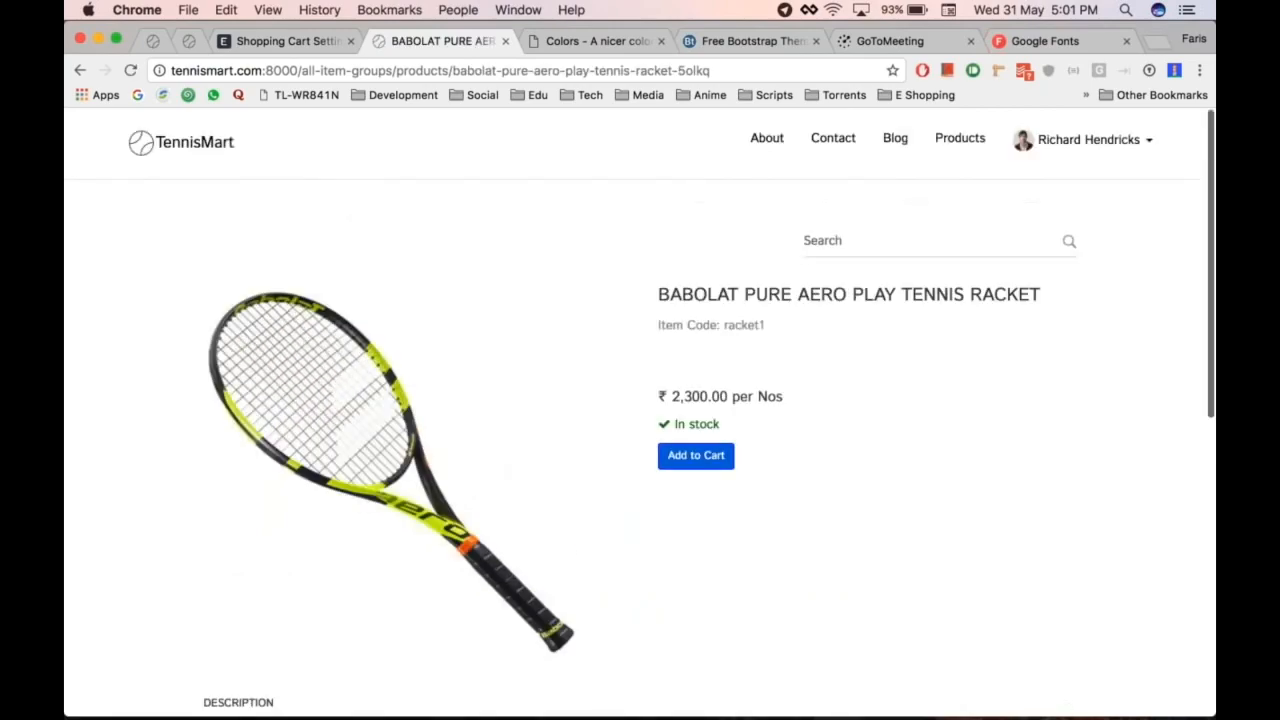
click(709, 456)
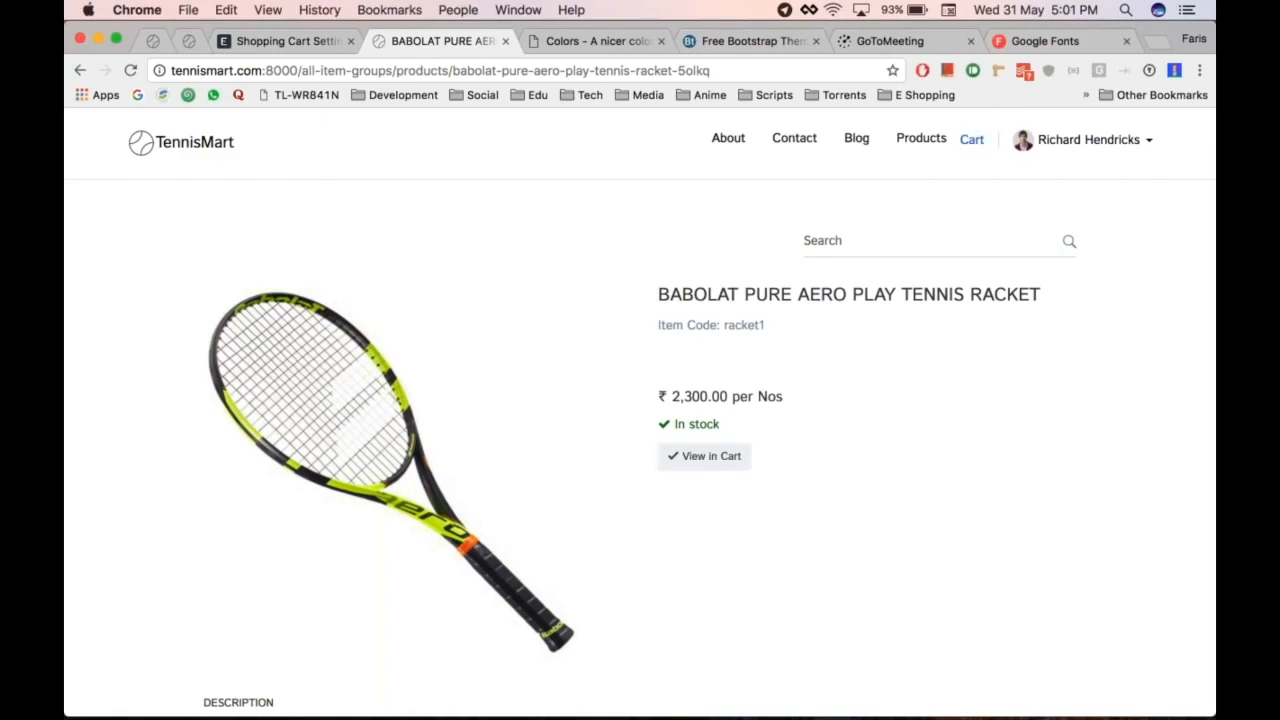
click(970, 145)
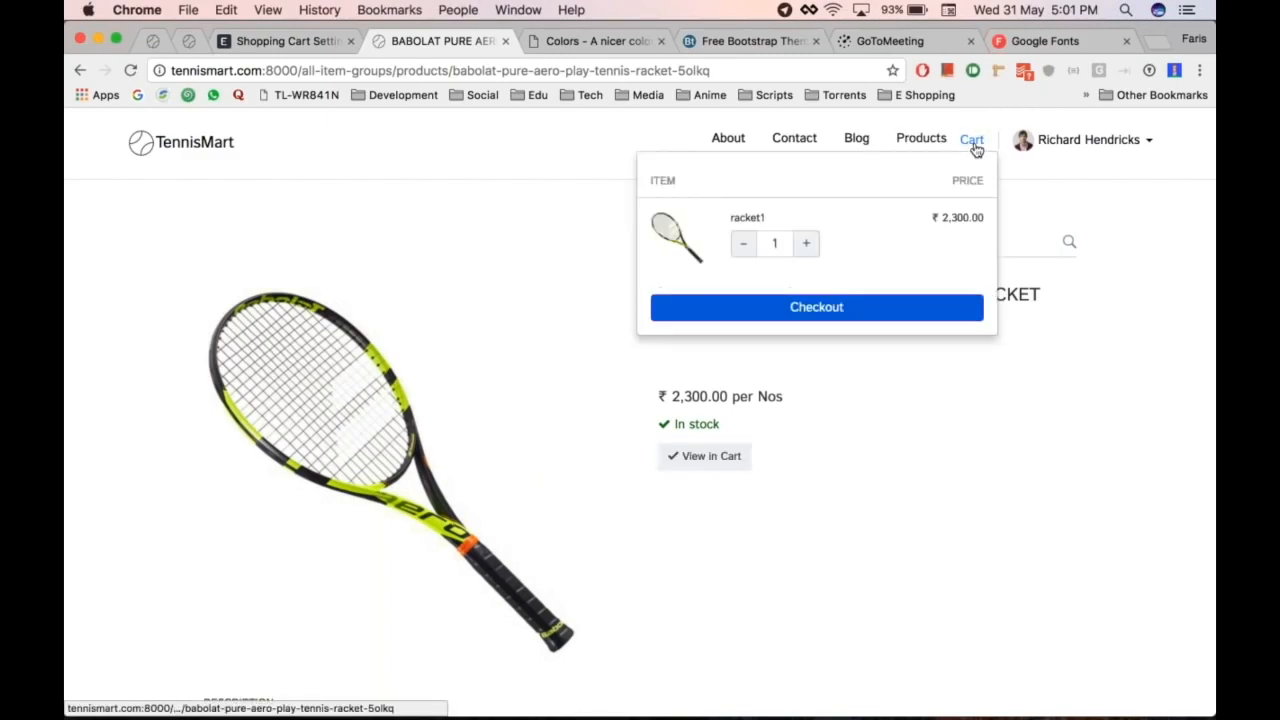
click(823, 315)
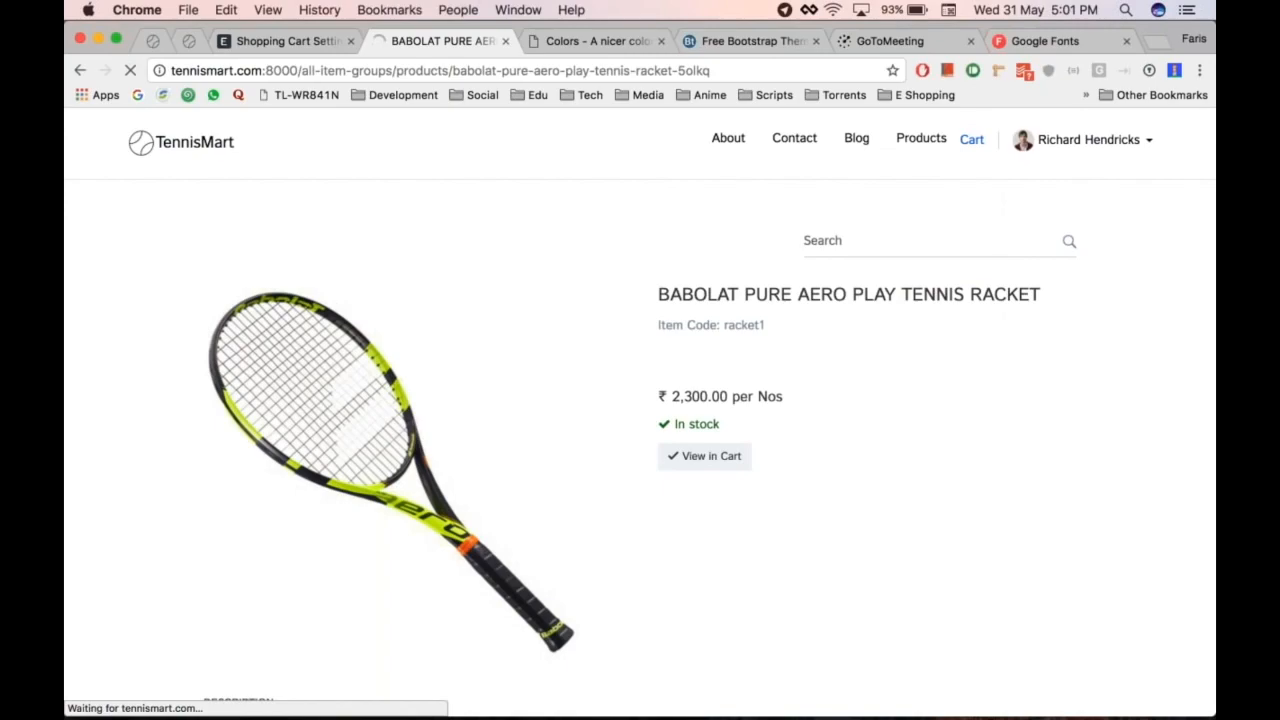
scroll(867, 471, down, 2)
scroll(867, 471, down, 5)
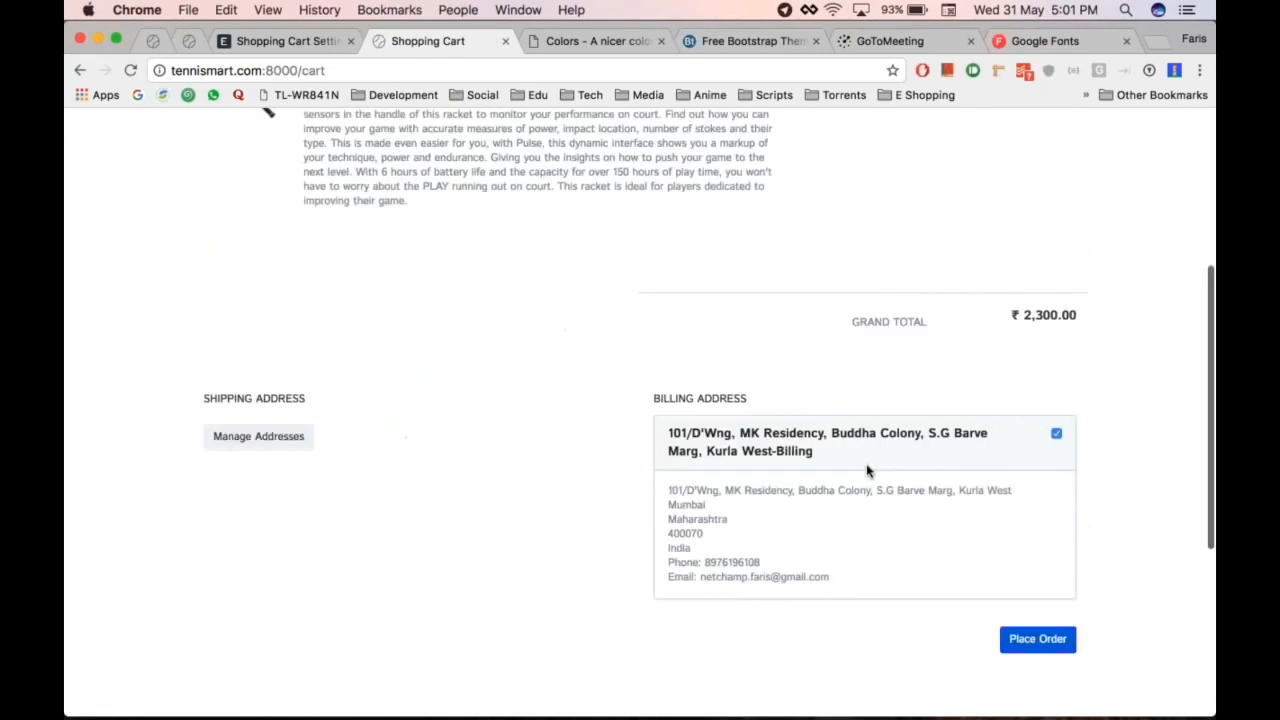
Step: Place the racket order SO-00002 and open its ₹2,300.00 payment
click(1035, 620)
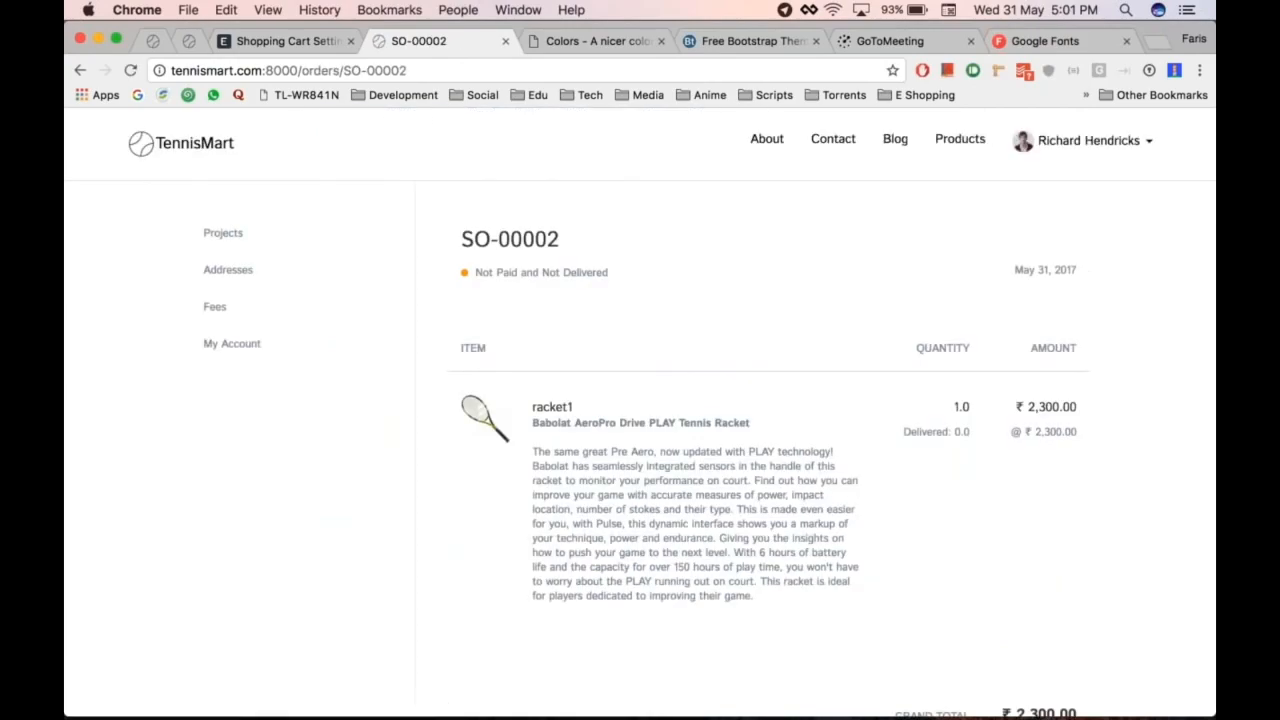
scroll(887, 369, down, 5)
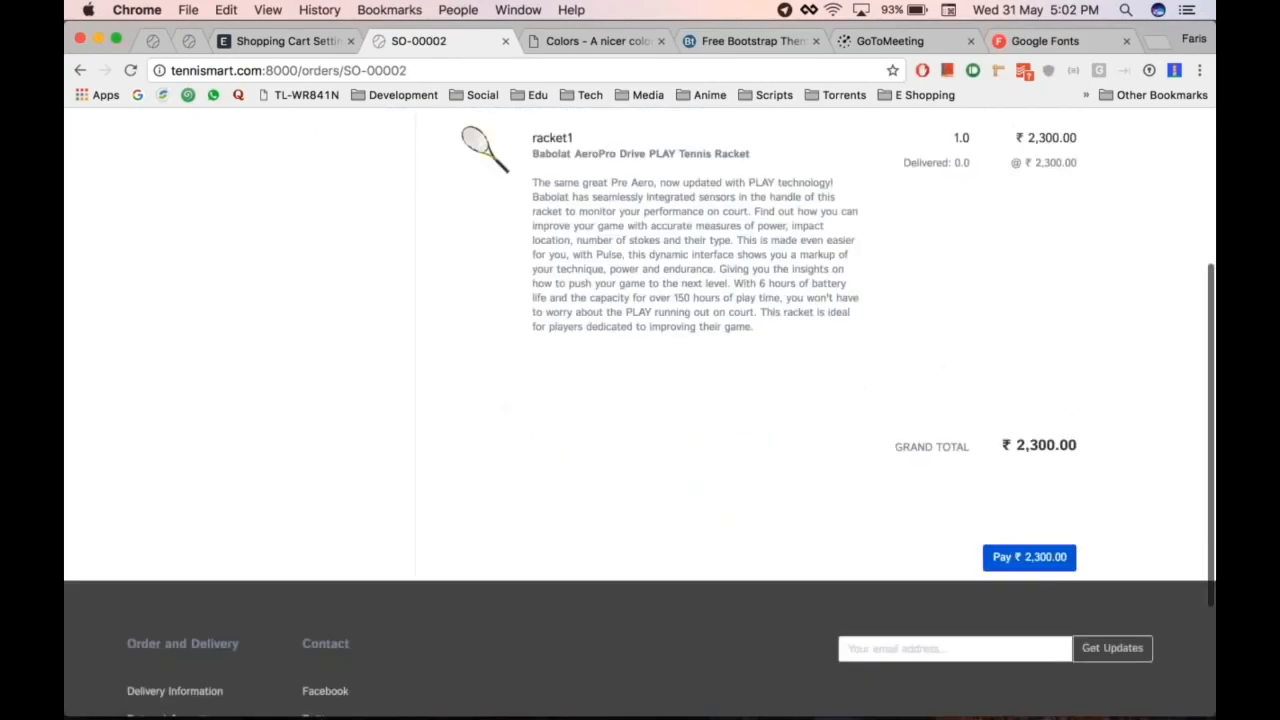
scroll(1068, 545, down, 1)
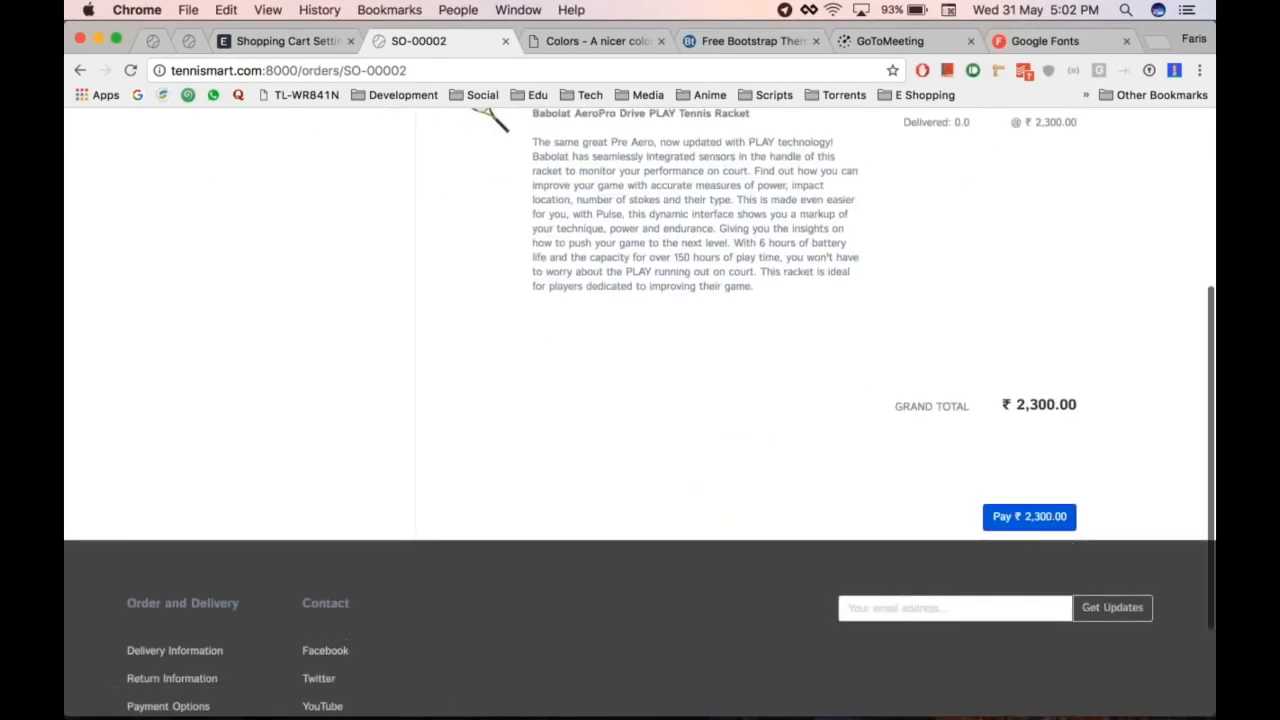
click(1044, 518)
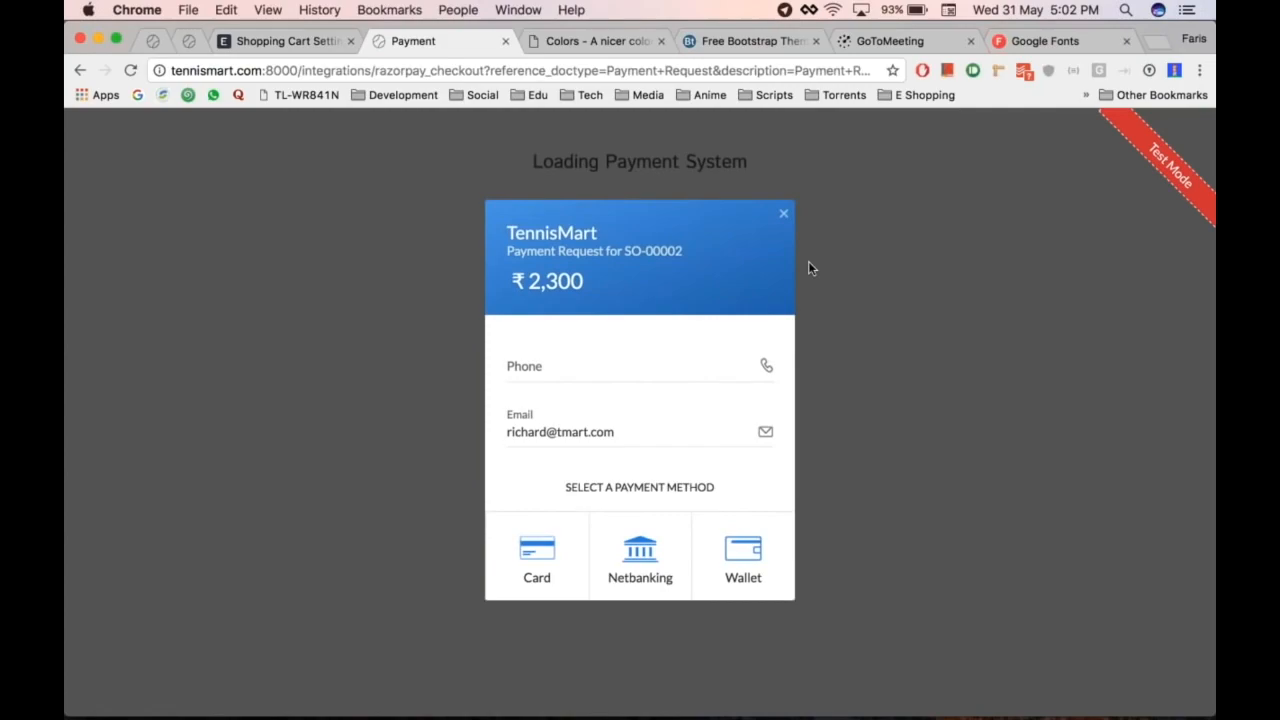
Step: Enter a phone number in the Razorpay form, then clear it again
click(593, 366)
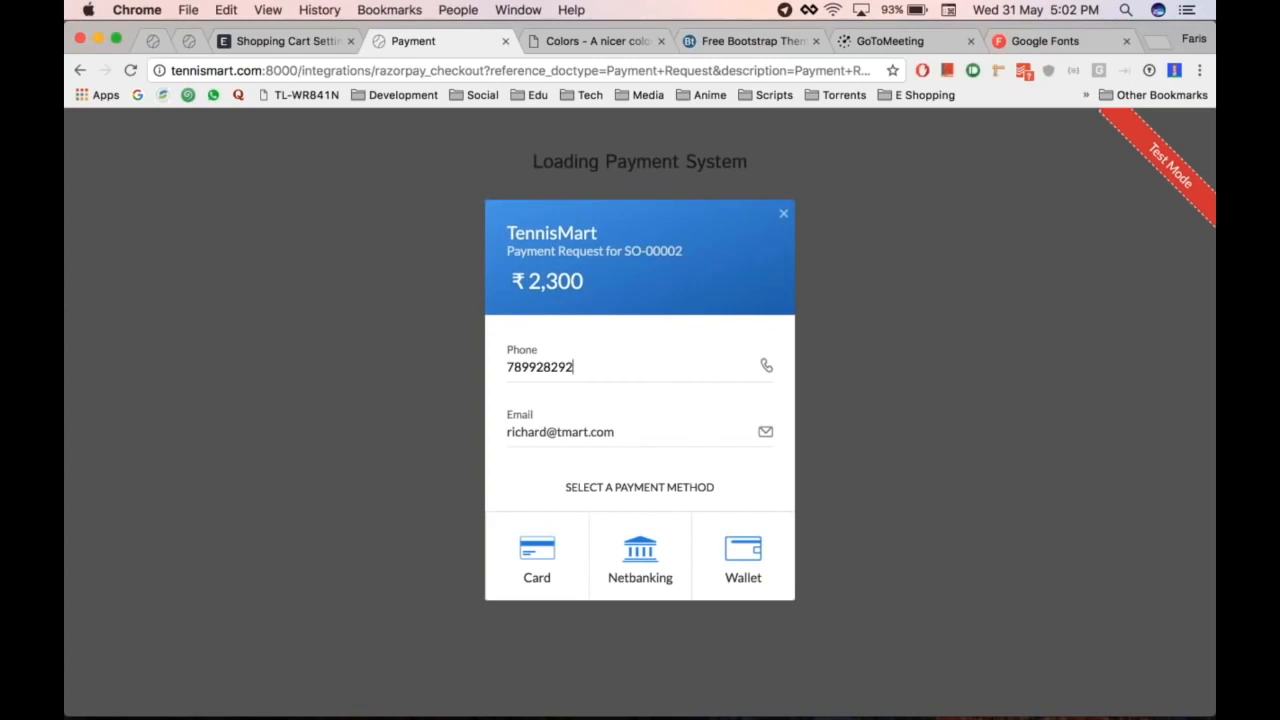
key(super+a)
key(BackSpace)
Step: Close the payment tab, preview the live website, then go back to the desk's Website module
click(505, 43)
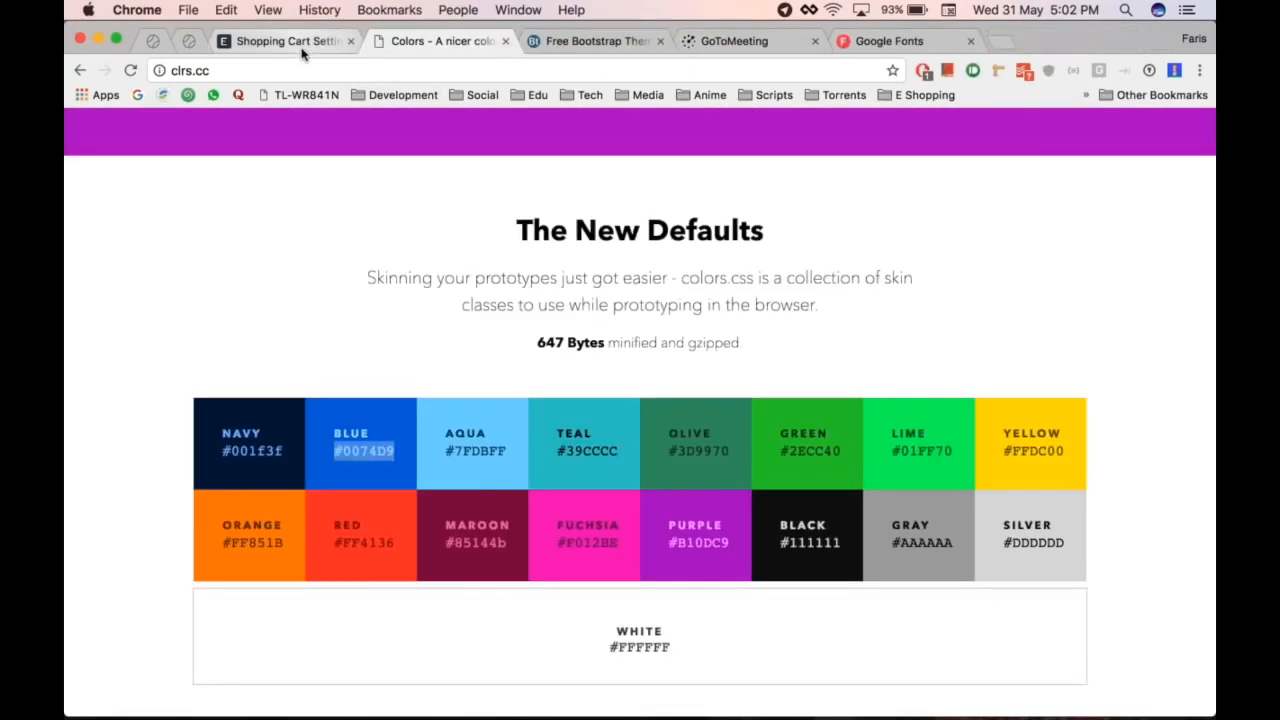
click(290, 41)
click(980, 126)
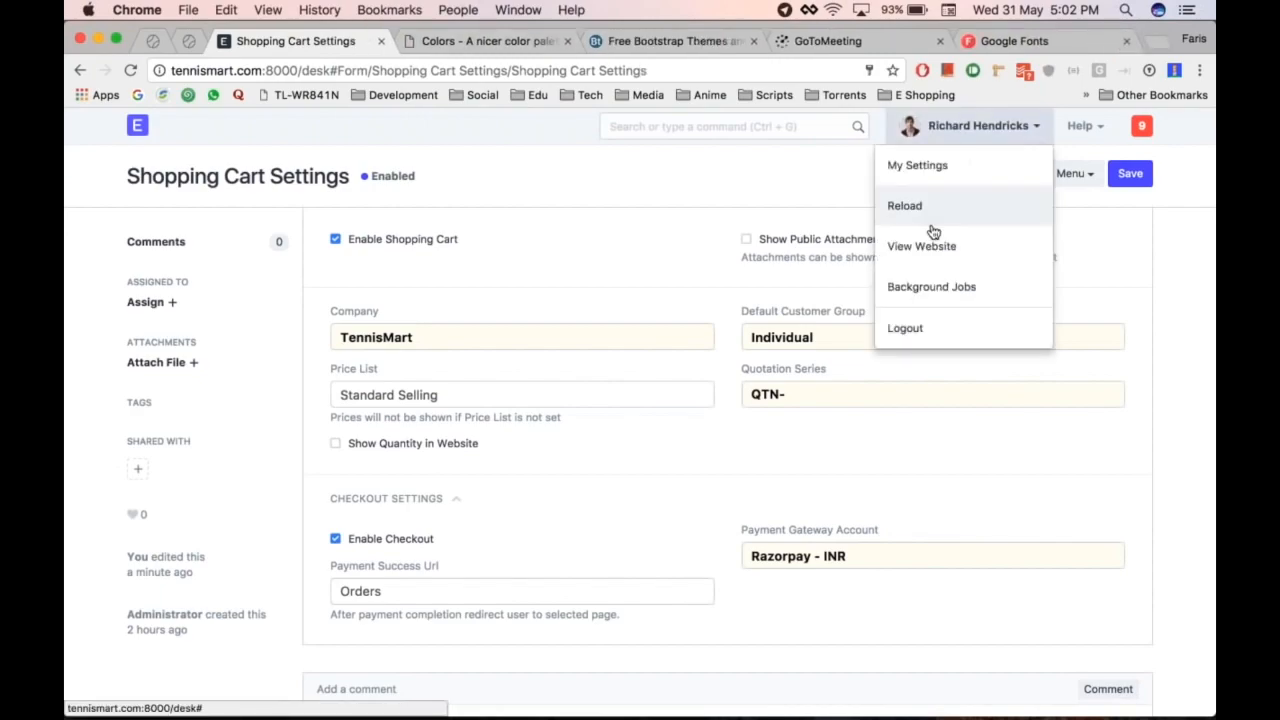
click(928, 249)
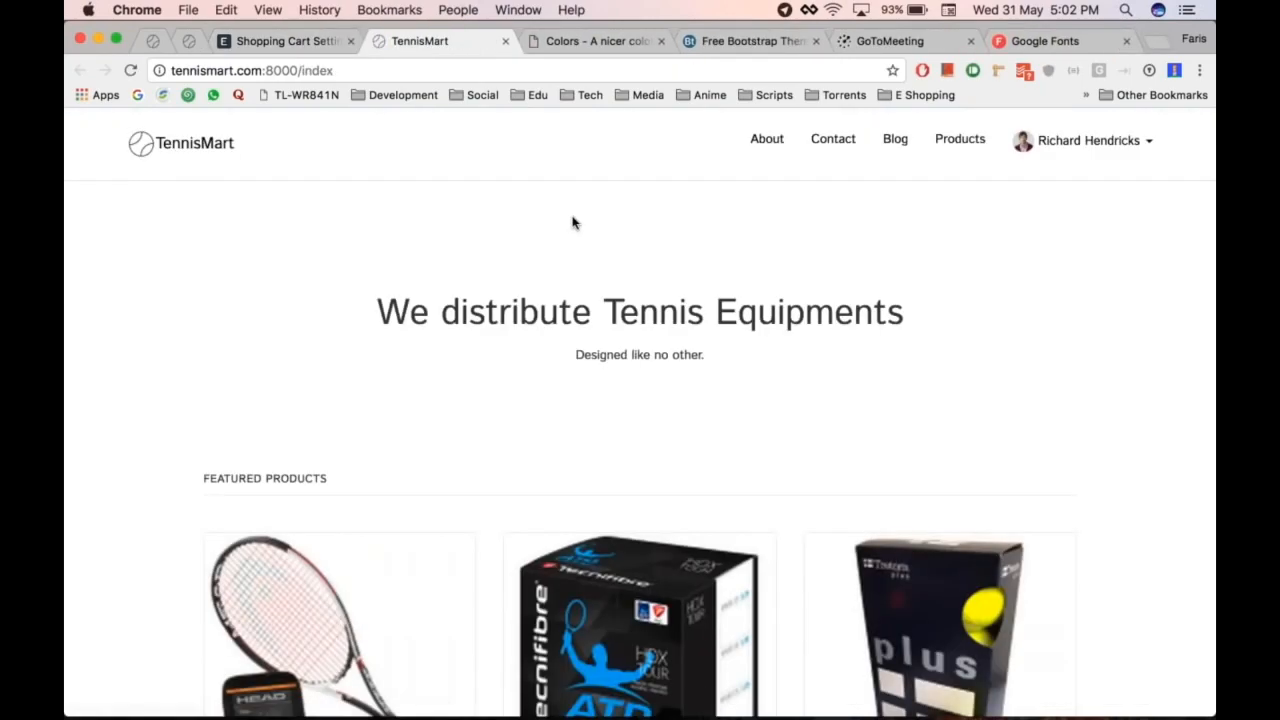
scroll(573, 222, down, 10)
scroll(835, 390, up, 10)
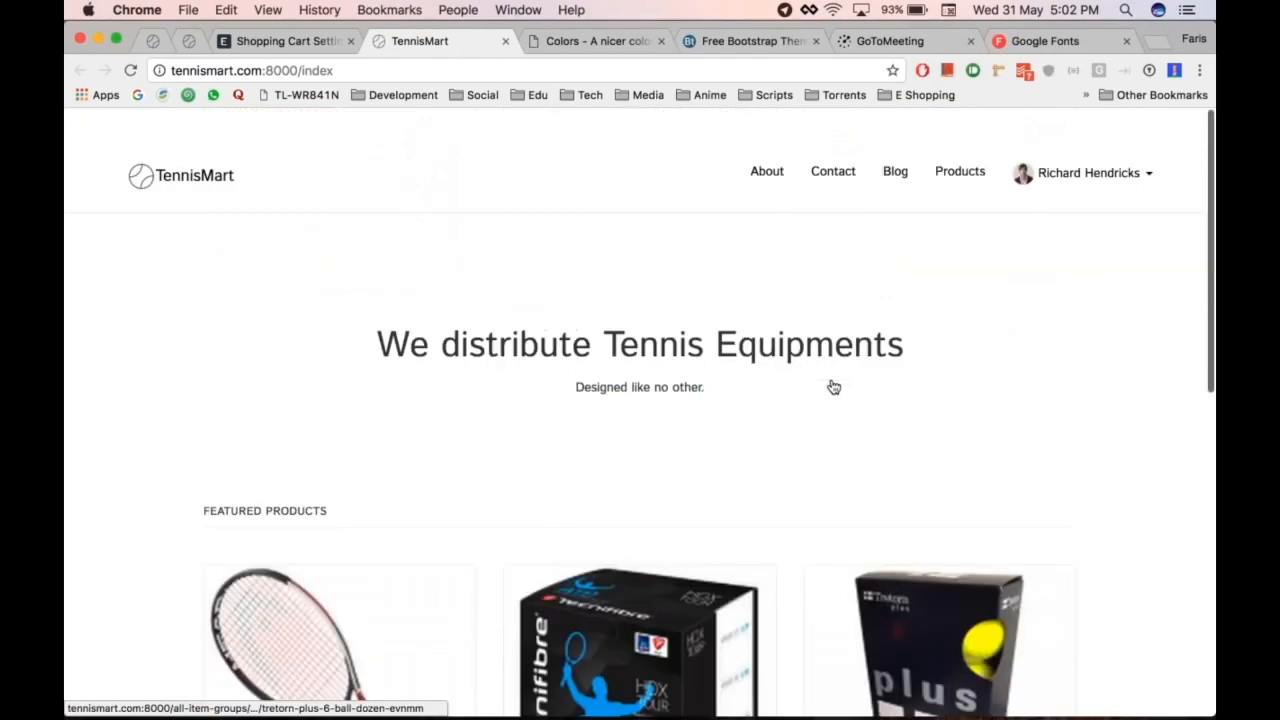
key(ctrl+shift+Tab)
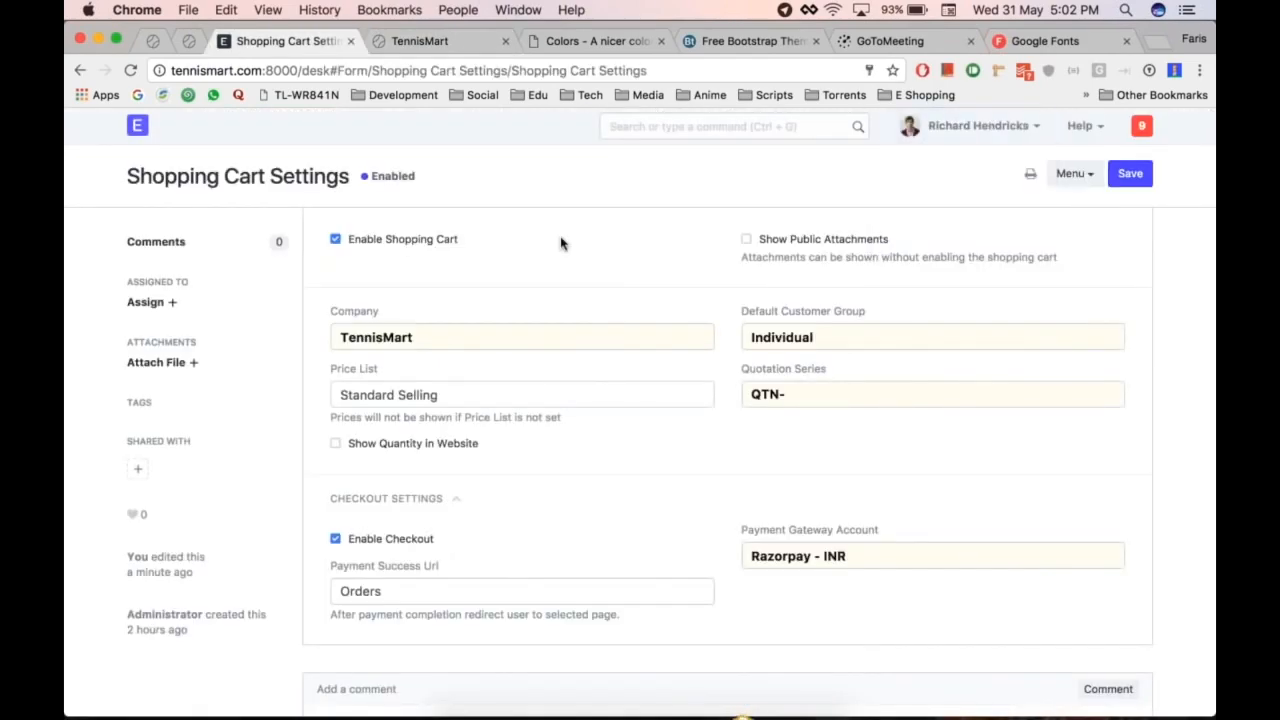
click(137, 125)
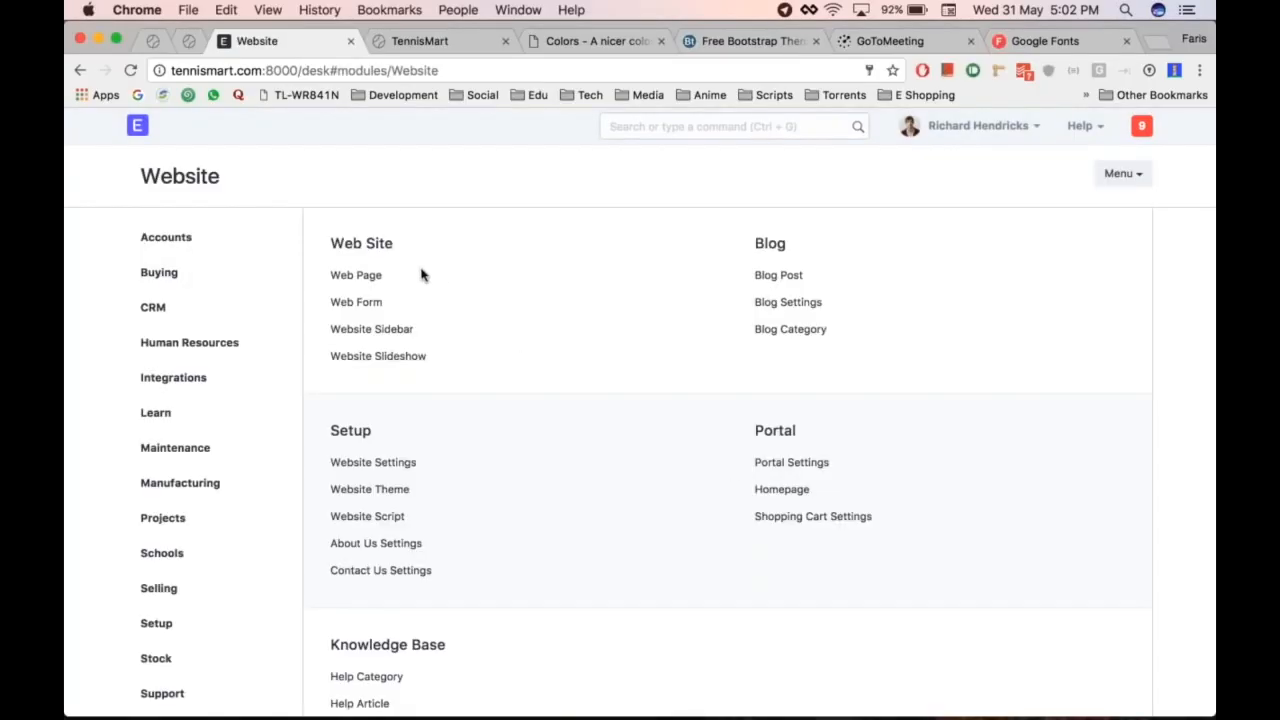
Step: Create a new Web Page titled 'Privacy Policy'
click(358, 276)
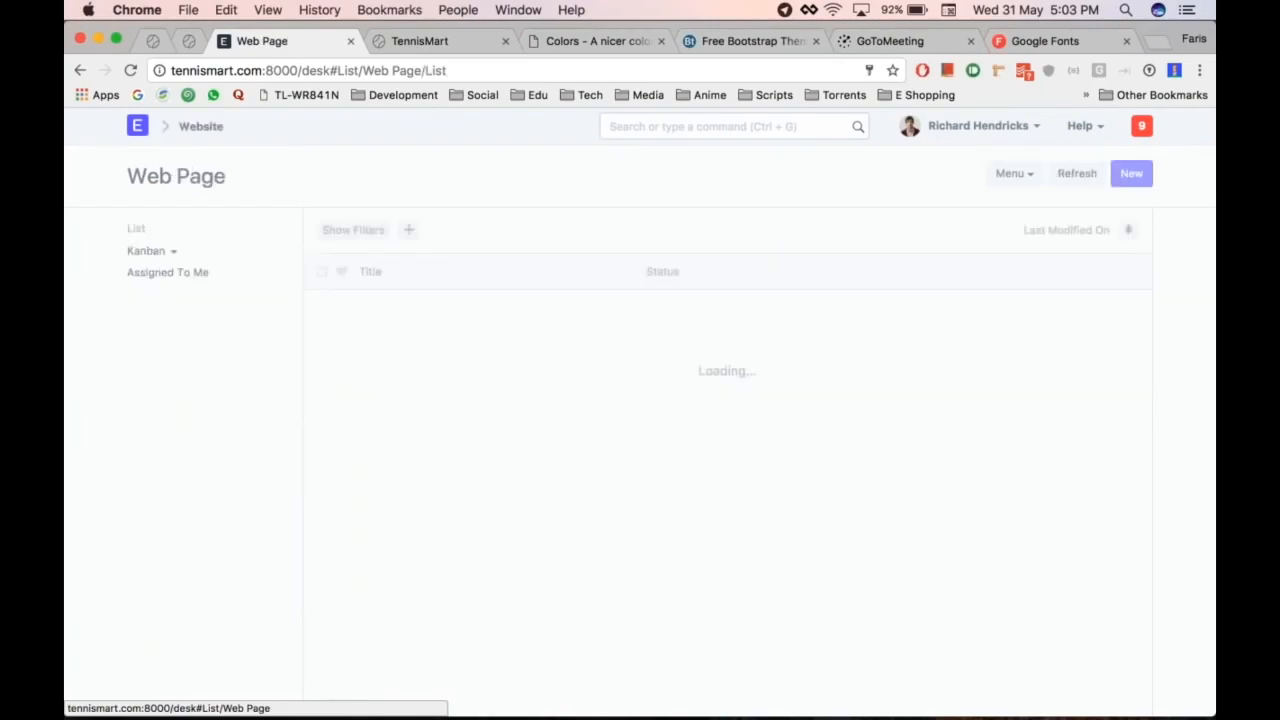
click(738, 474)
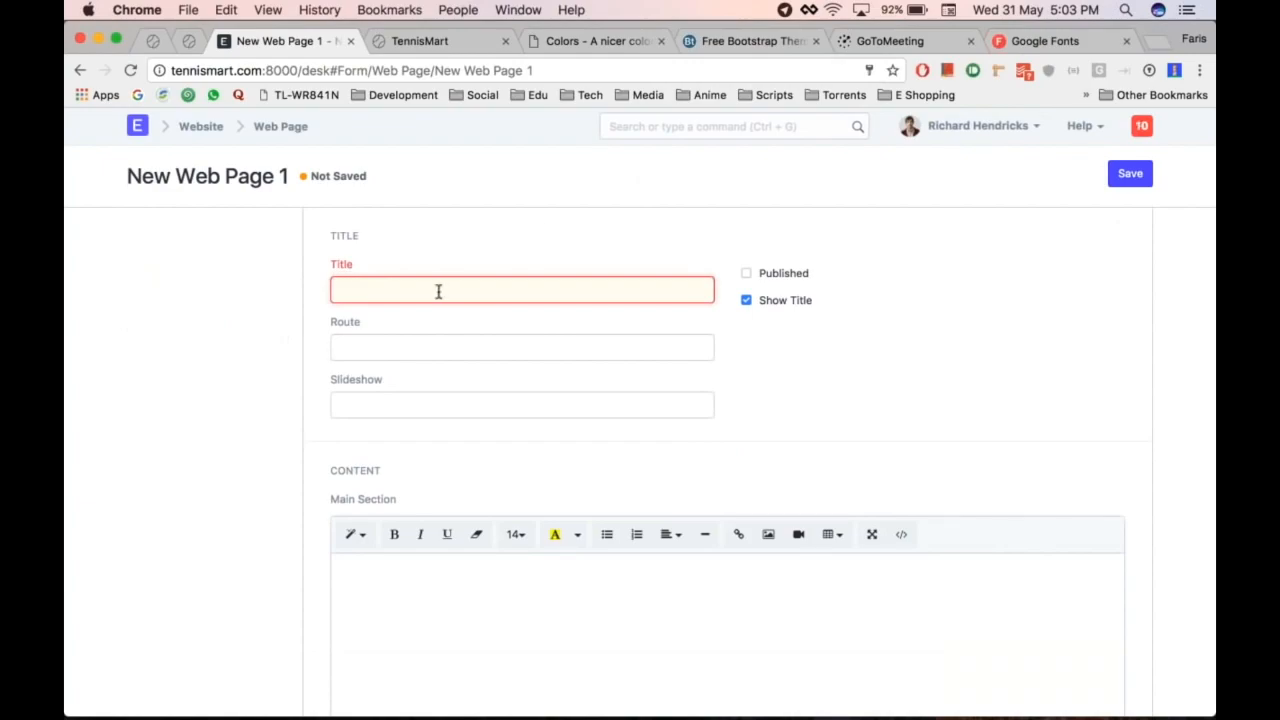
text(Priva)
text(cy Info)
key(BackSpace)
key(BackSpace)
key(BackSpace)
text(Policy)
Step: Tick Published, place the caret in the empty Main Section, and bring up Pages
click(782, 279)
scroll(237, 442, down, 1)
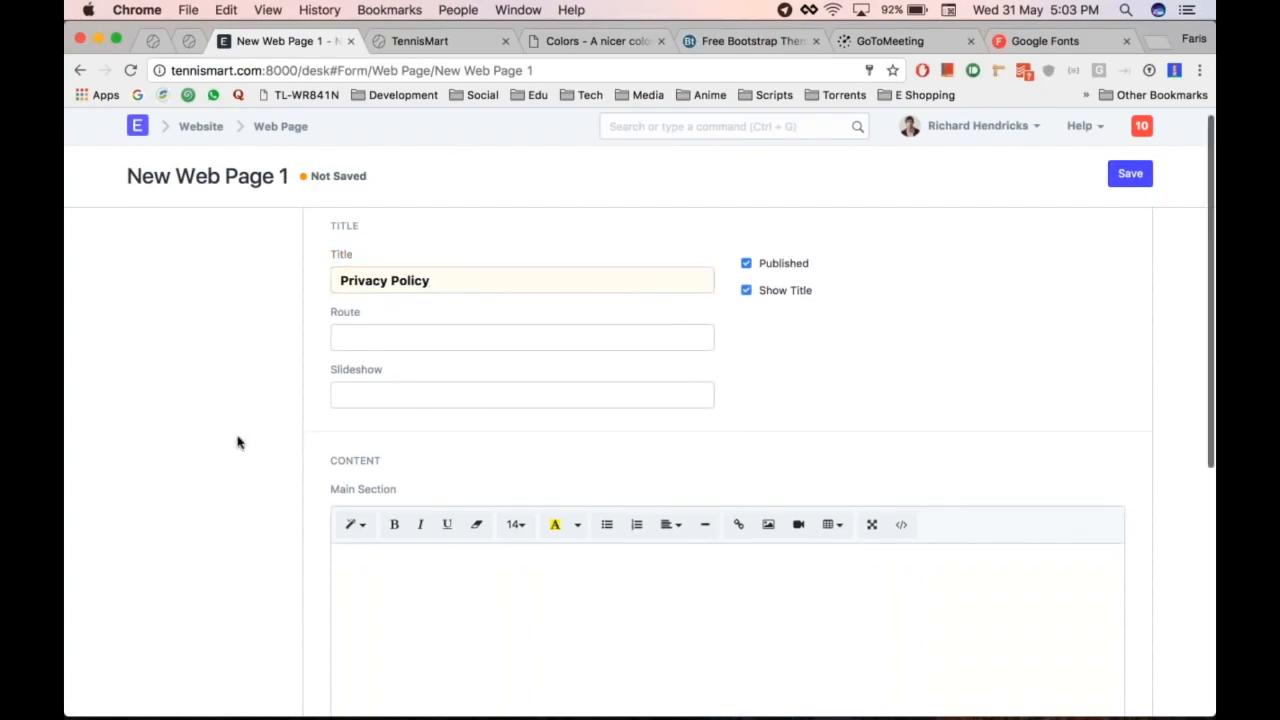
scroll(237, 442, down, 5)
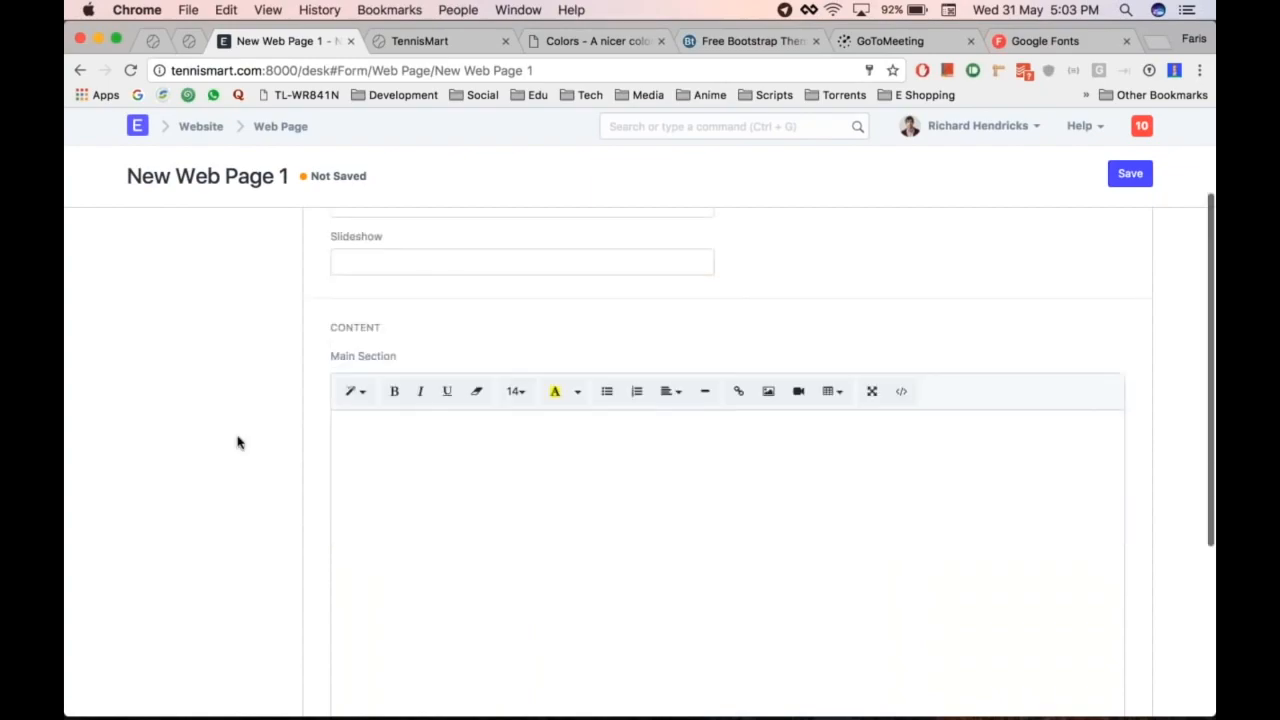
click(499, 449)
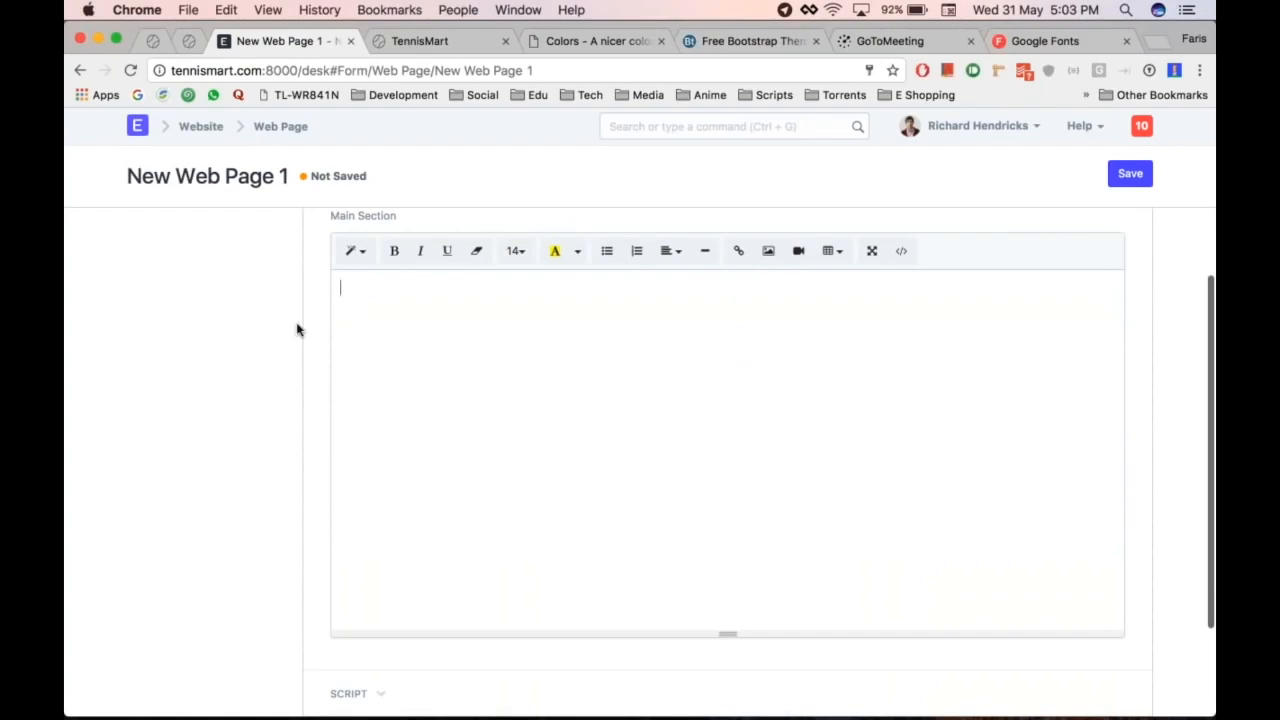
key(super+Tab)
click(567, 345)
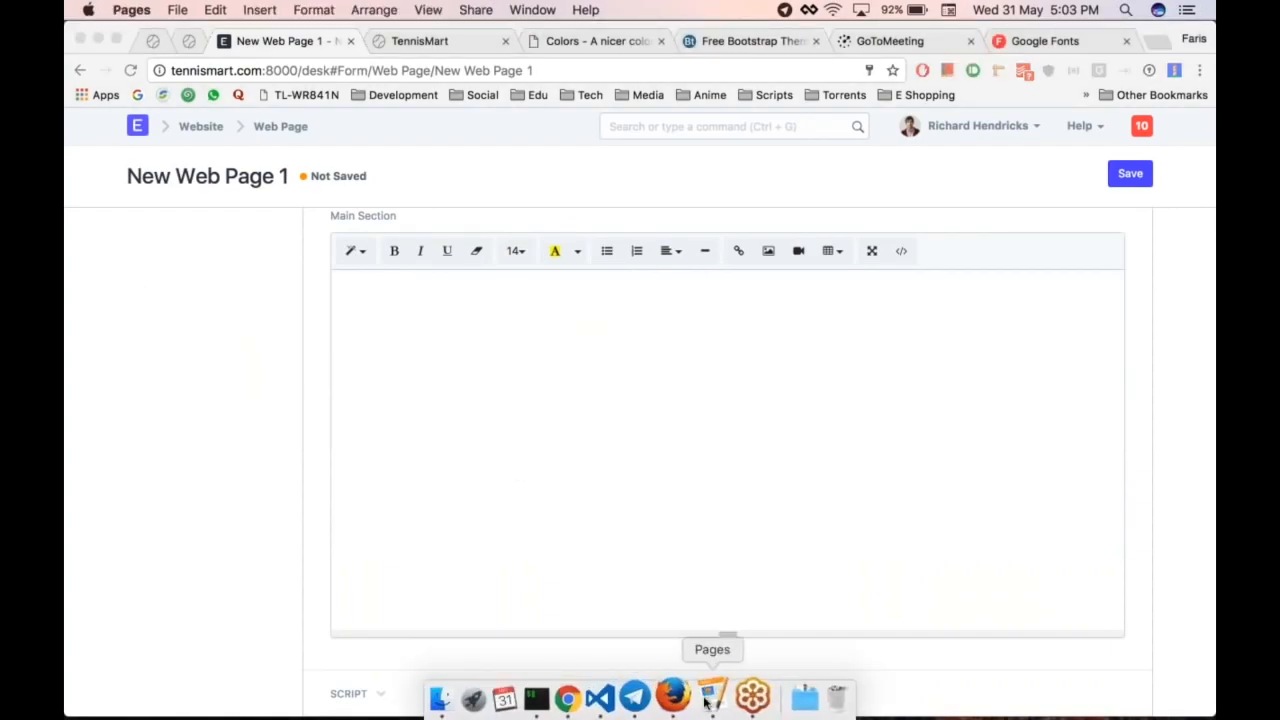
Step: Copy the whole Privacy Policy text from Pages and paste it into the Main Section
click(715, 695)
scroll(586, 533, down, 10)
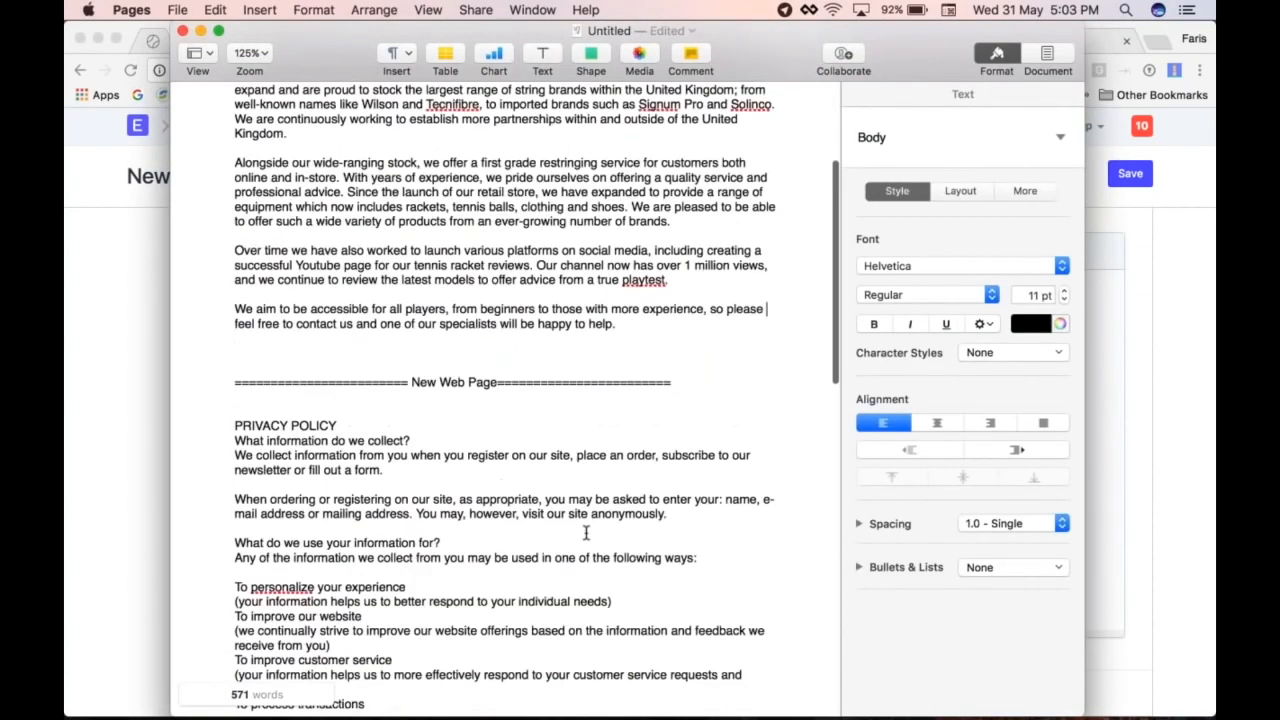
drag(232, 145, 587, 285)
key(super+c)
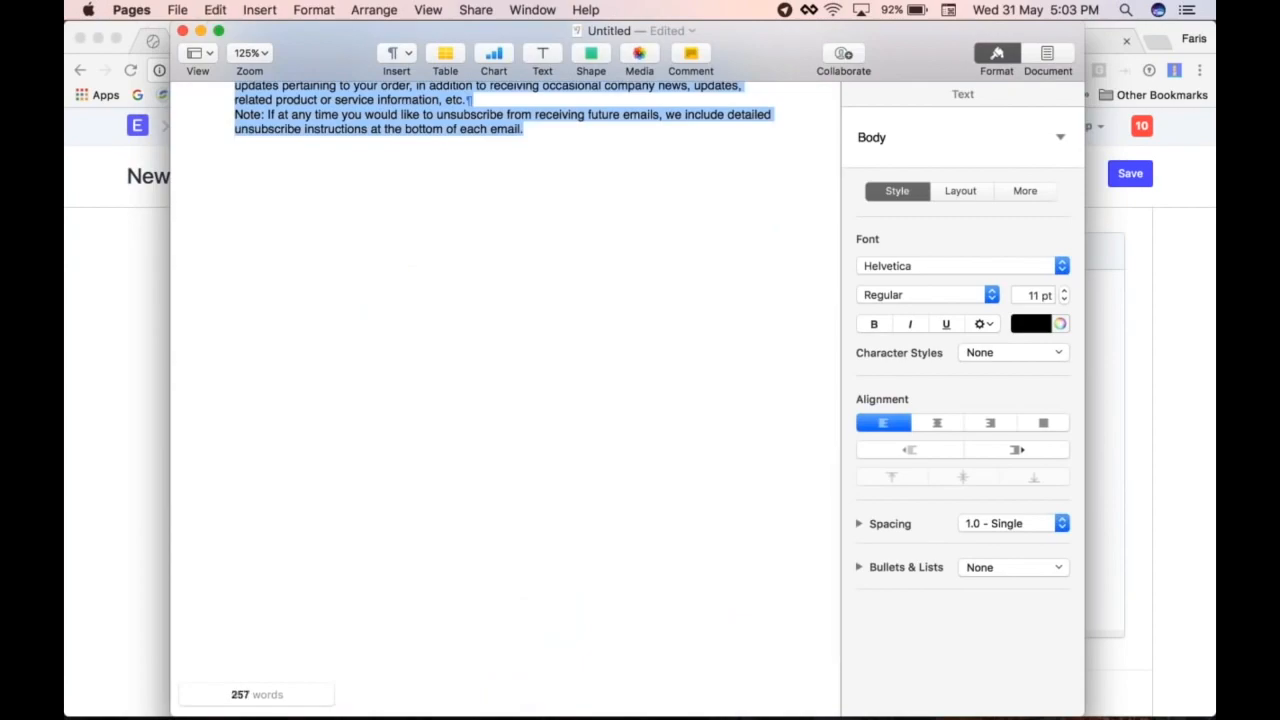
key(super+Tab)
key(super+v)
Step: Make the PRIVACY POLICY heading bold
scroll(530, 358, up, 1)
triple_click(500, 343)
key(super+b)
key(Up)
Step: Delete the empty first line, save the Privacy Policy page, and return to the Web Page list
key(Delete)
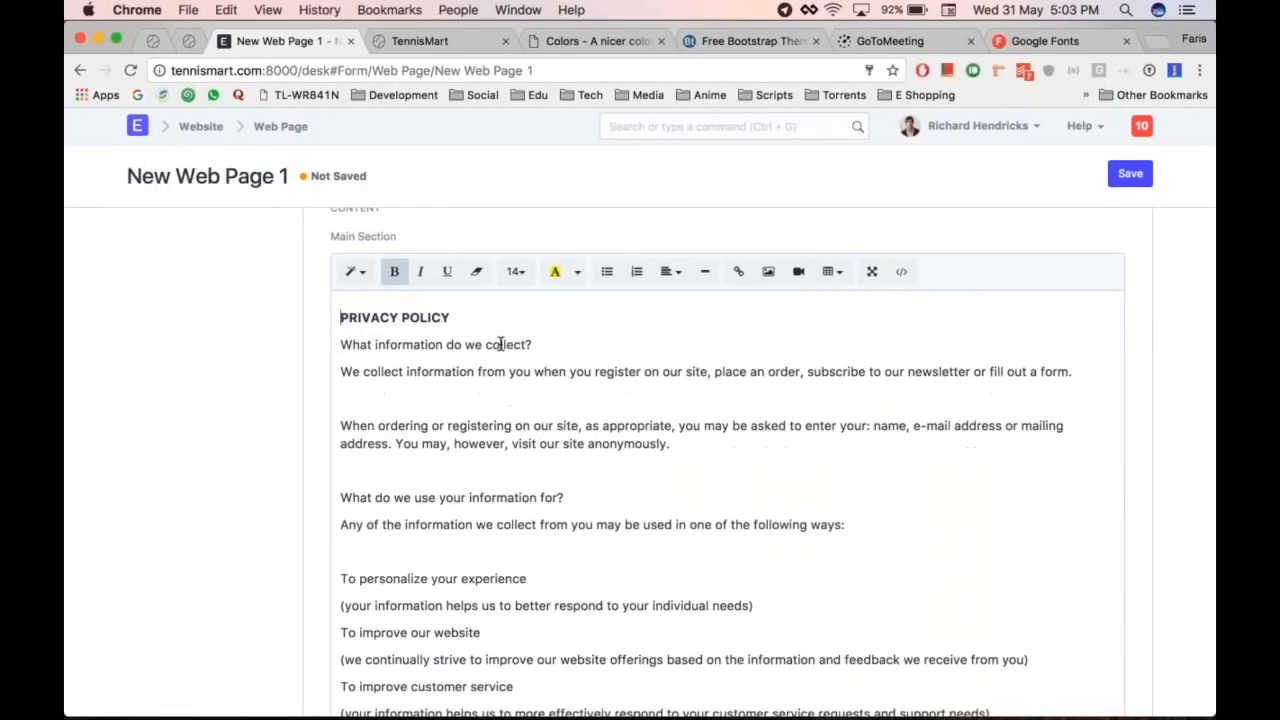
scroll(623, 463, down, 5)
scroll(626, 463, up, 6)
key(Down)
key(Down)
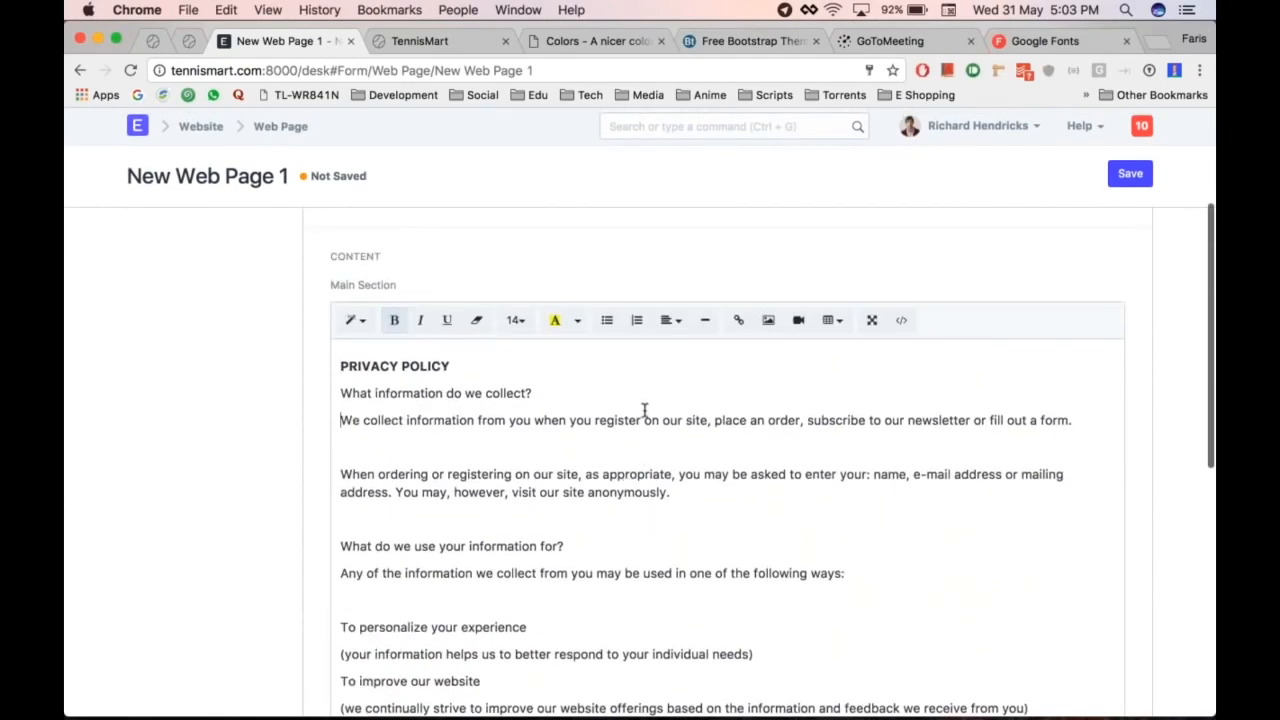
key(Left)
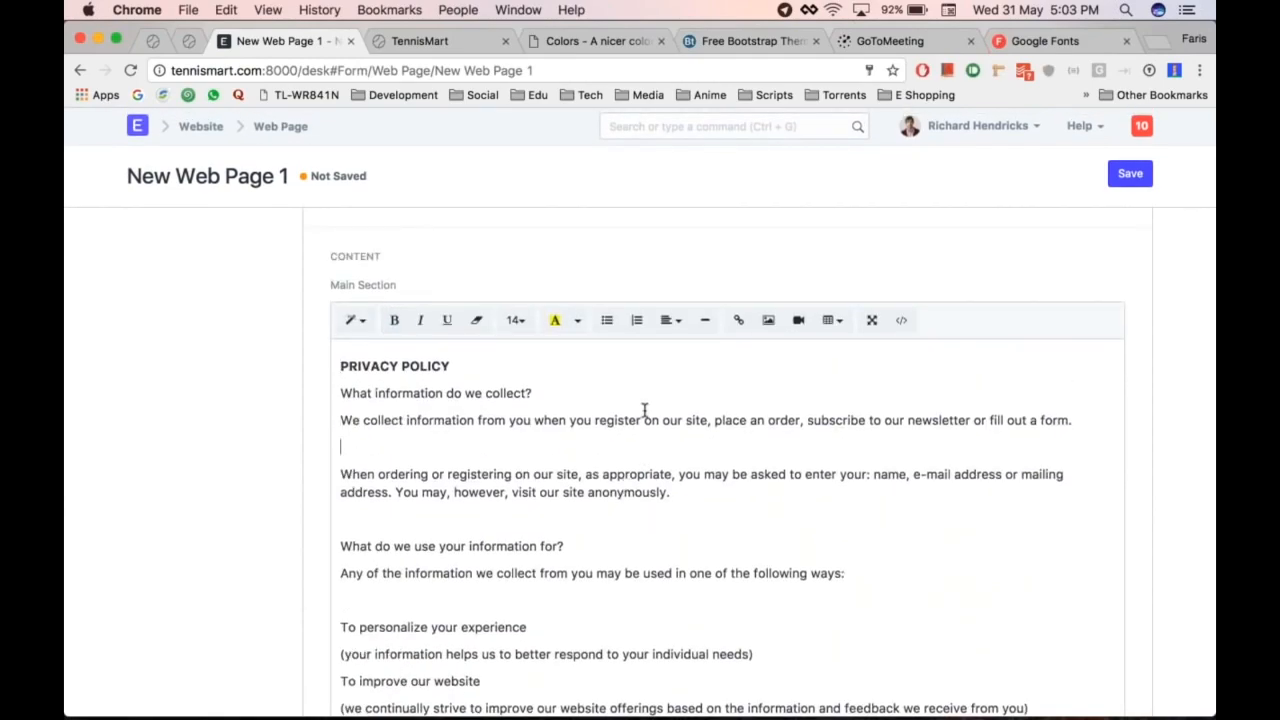
scroll(694, 503, down, 10)
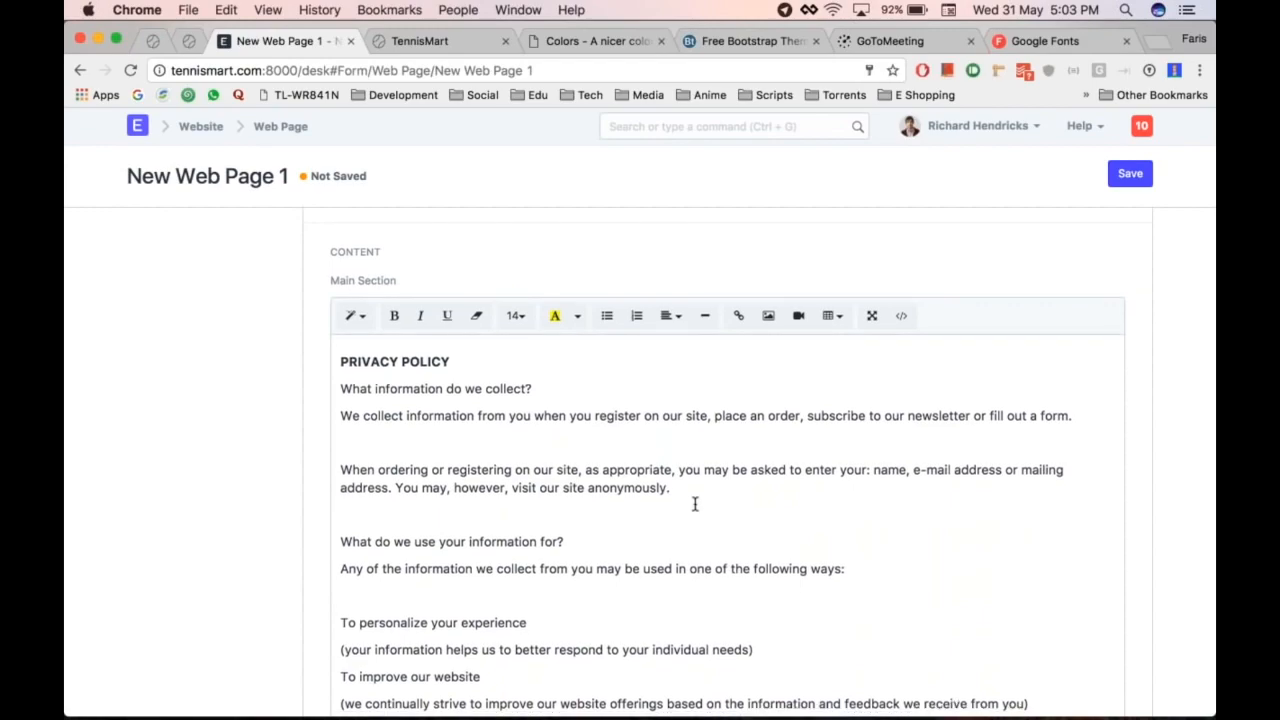
scroll(694, 503, up, 12)
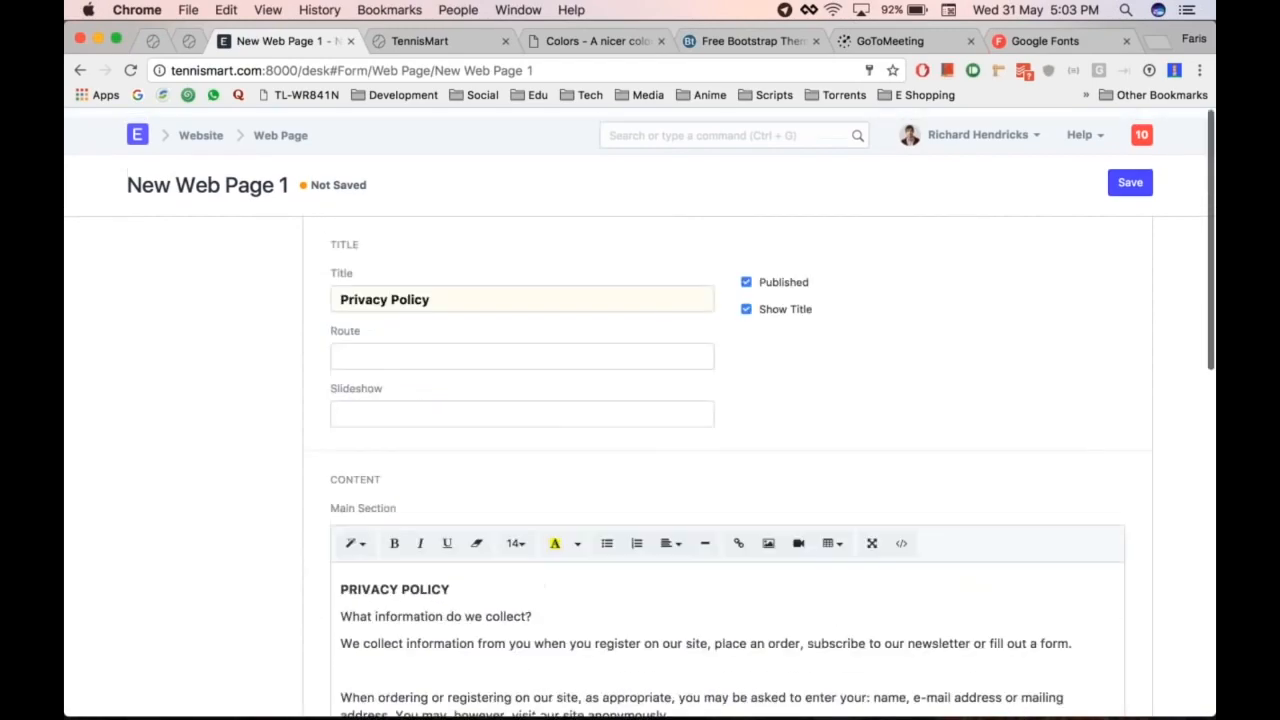
key(cmd+s)
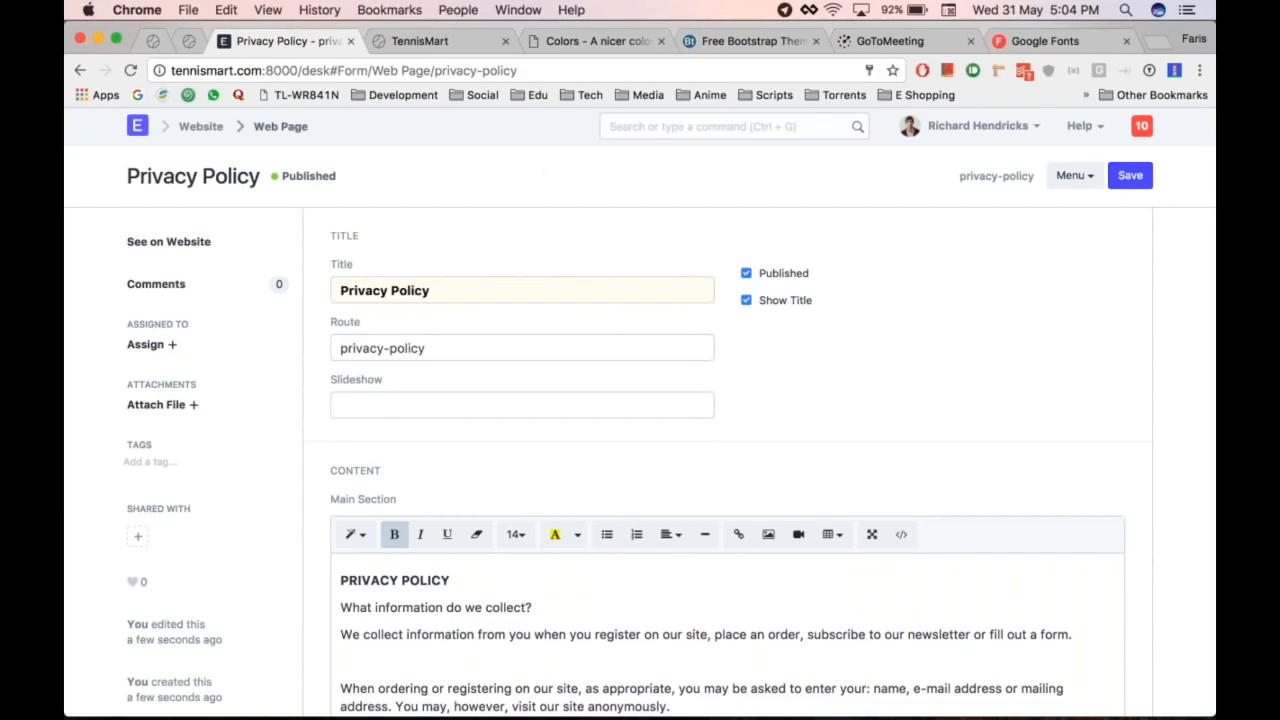
click(280, 126)
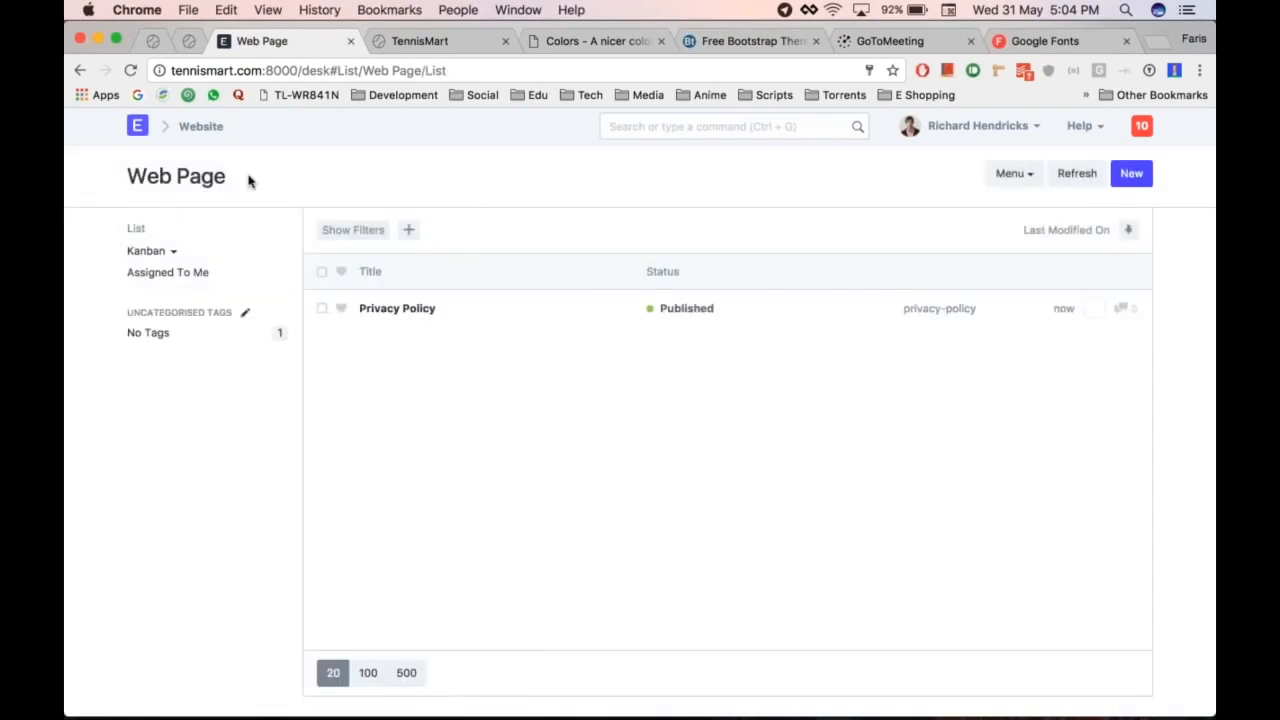
Step: Open Website Settings and remove an accidentally added empty fifth top bar link row
click(201, 126)
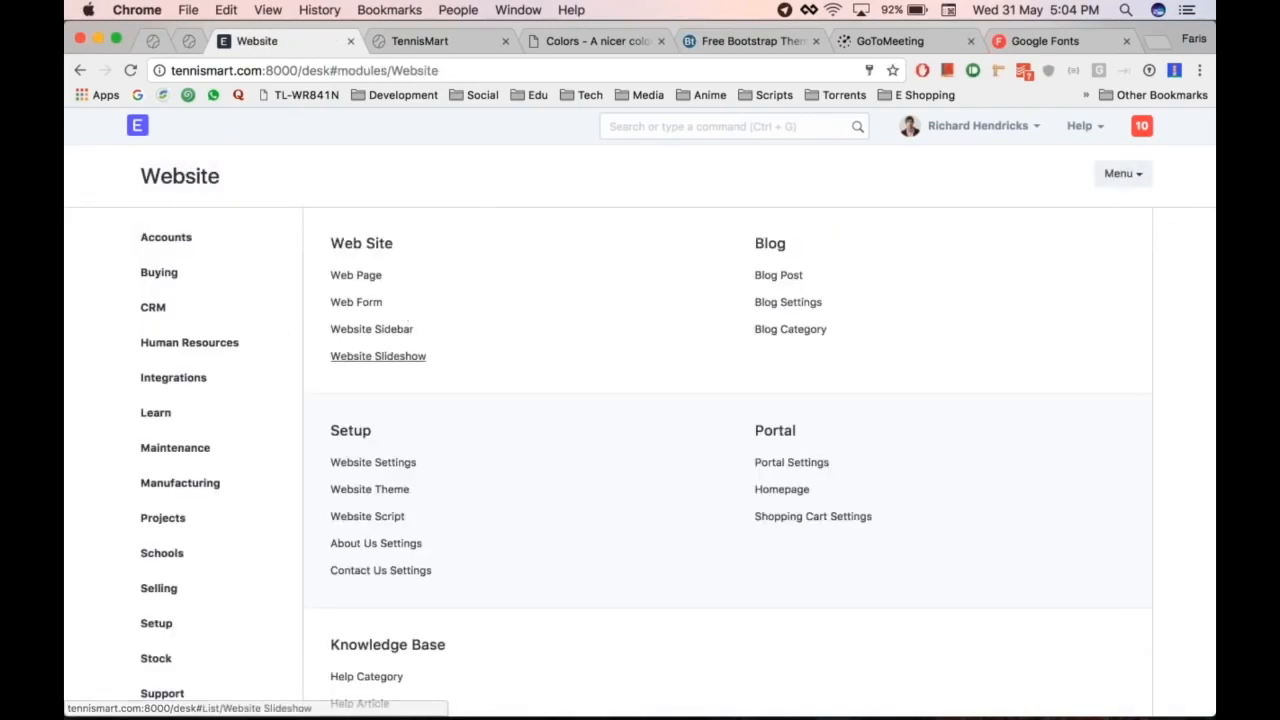
click(388, 466)
scroll(554, 457, down, 3)
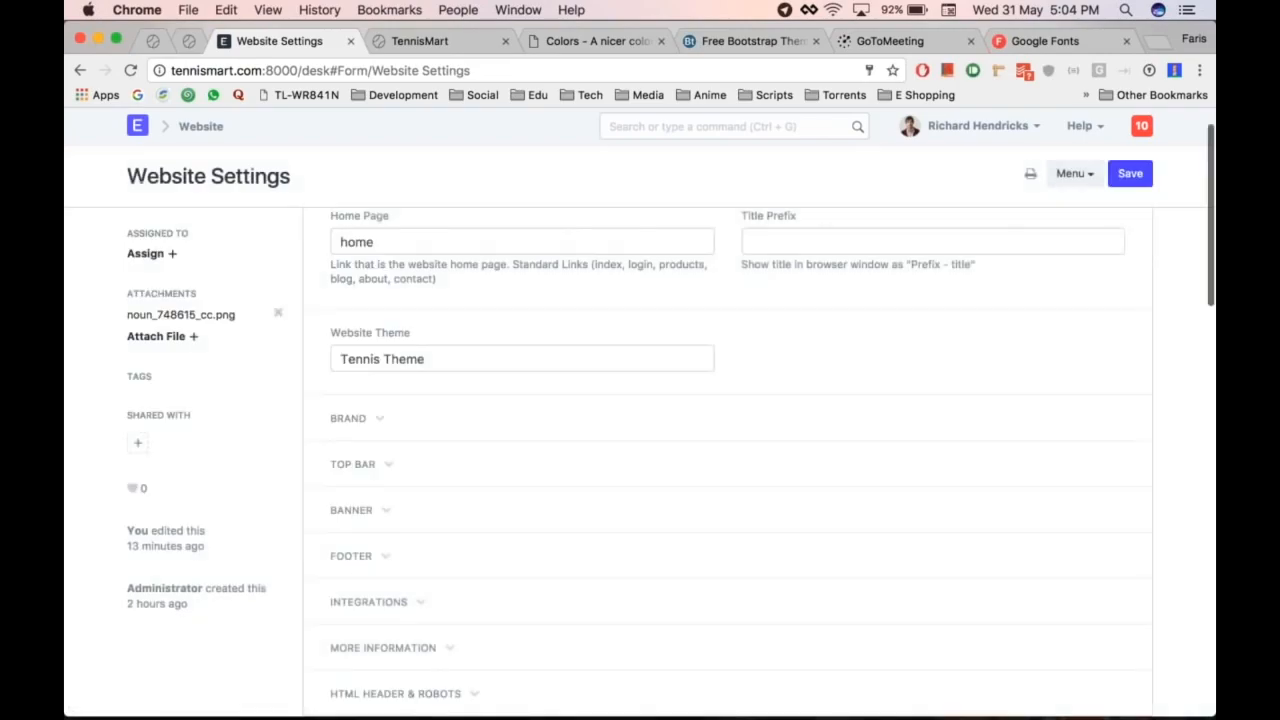
click(388, 431)
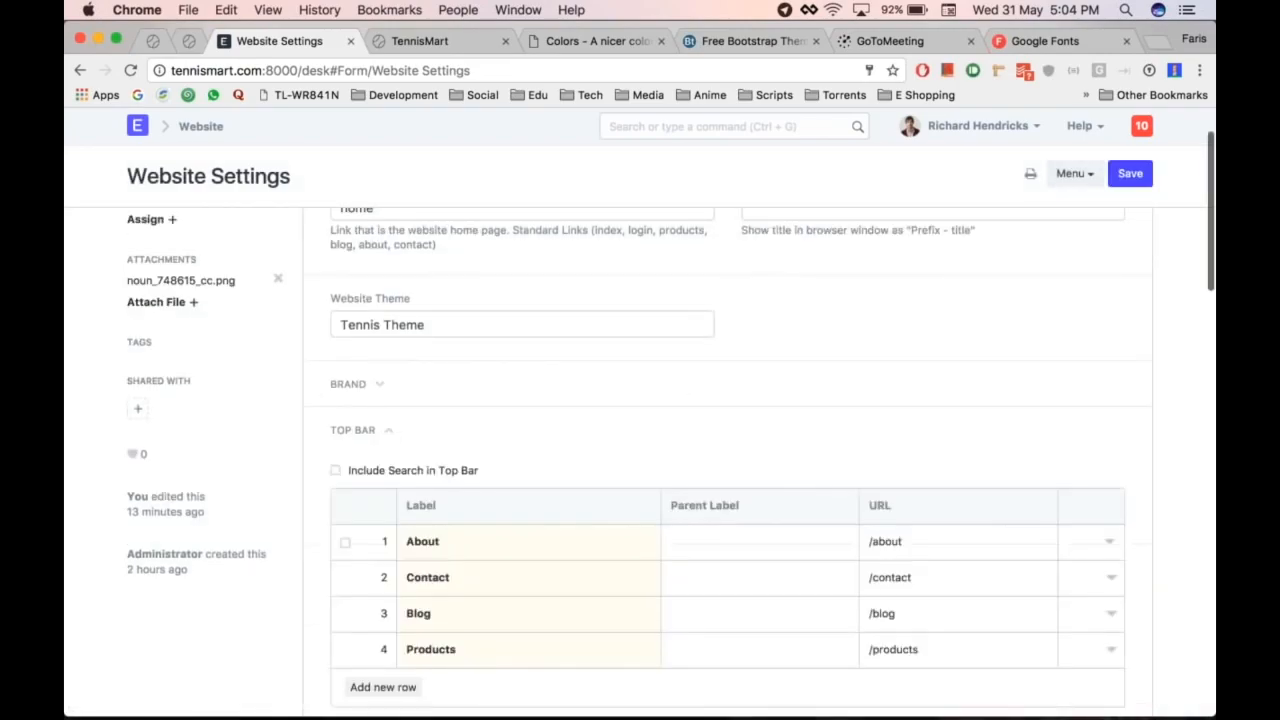
scroll(388, 431, down, 2)
click(383, 577)
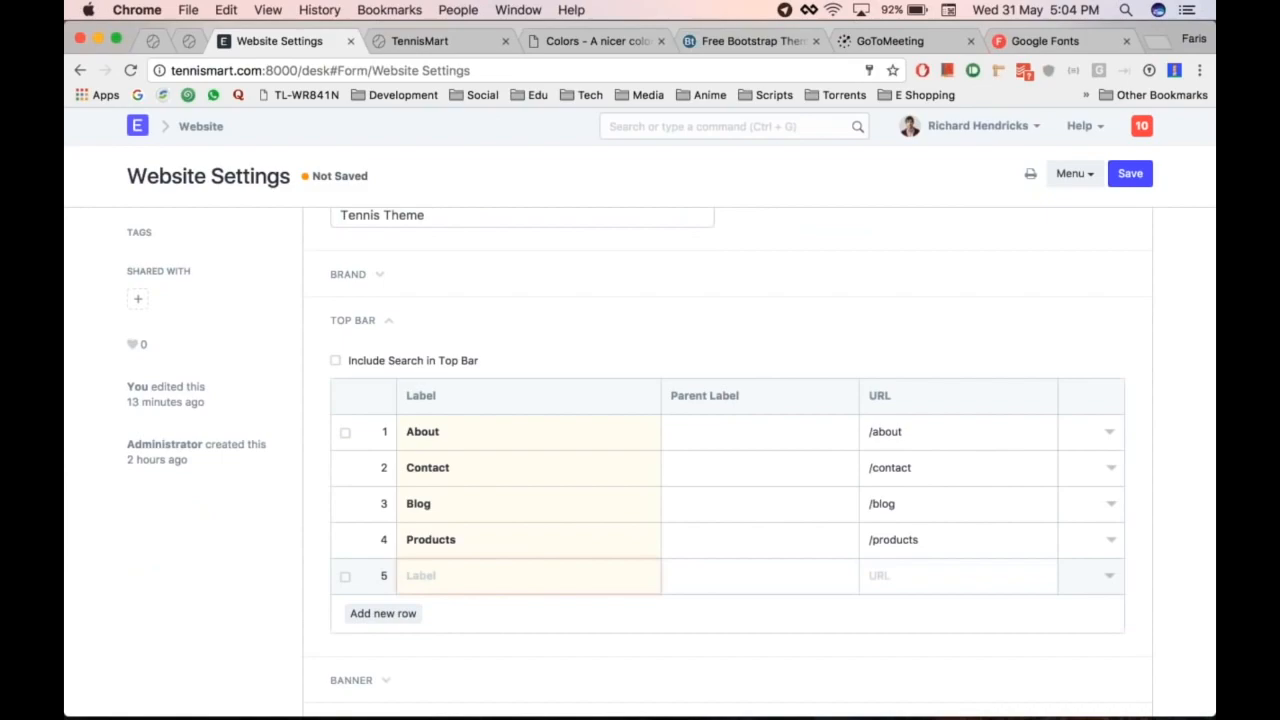
click(345, 576)
click(366, 613)
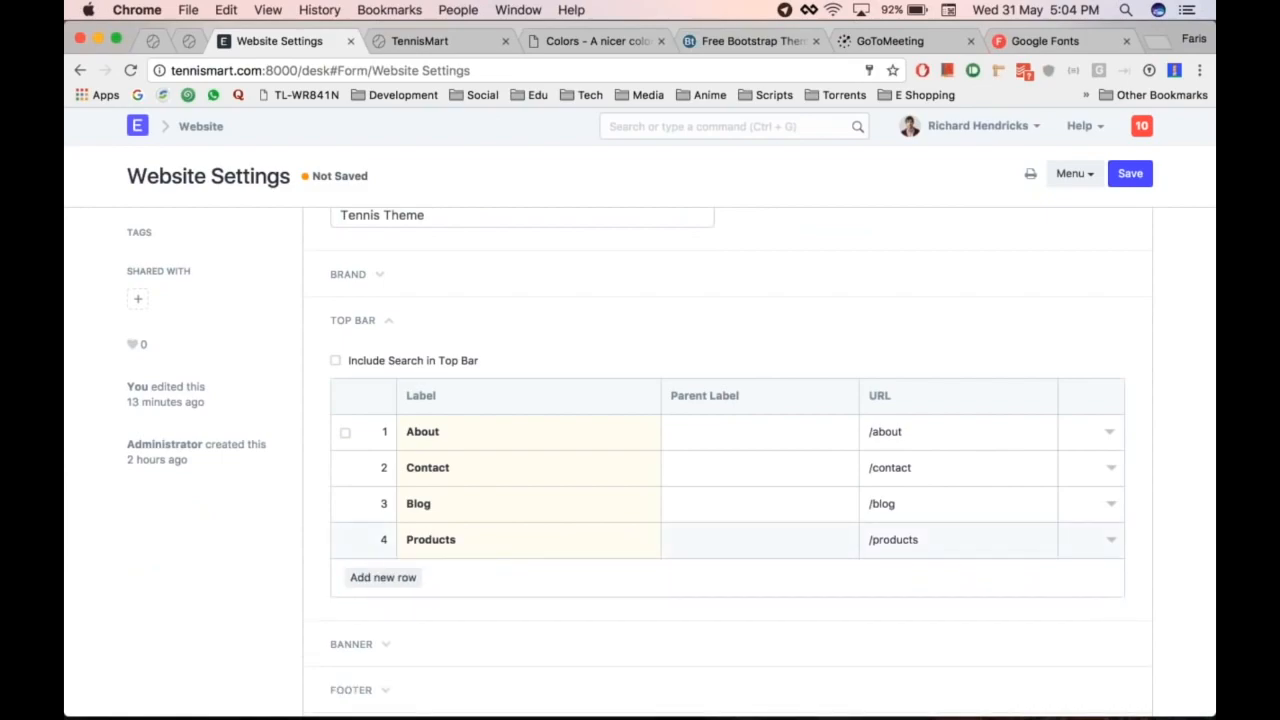
scroll(728, 460, down, 5)
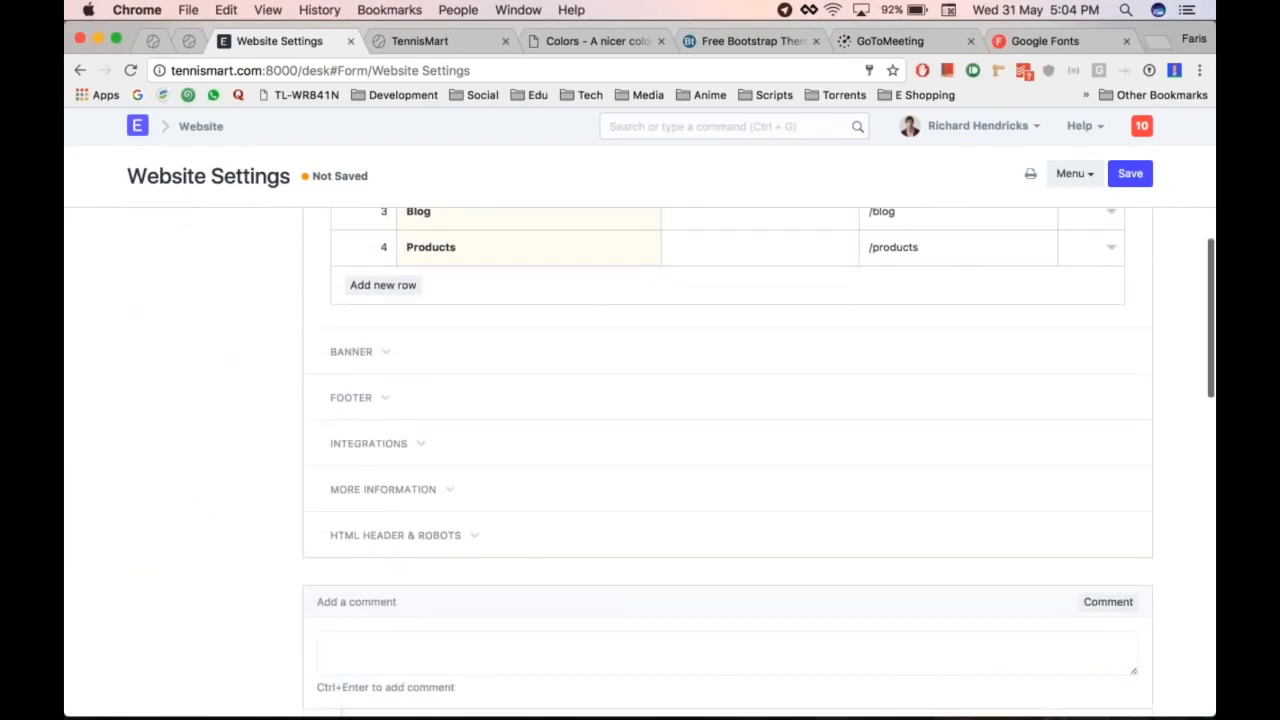
Step: Add a footer link labelled 'Privacy Policy' with URL /privacy-policy
click(351, 393)
scroll(728, 460, down, 10)
click(383, 548)
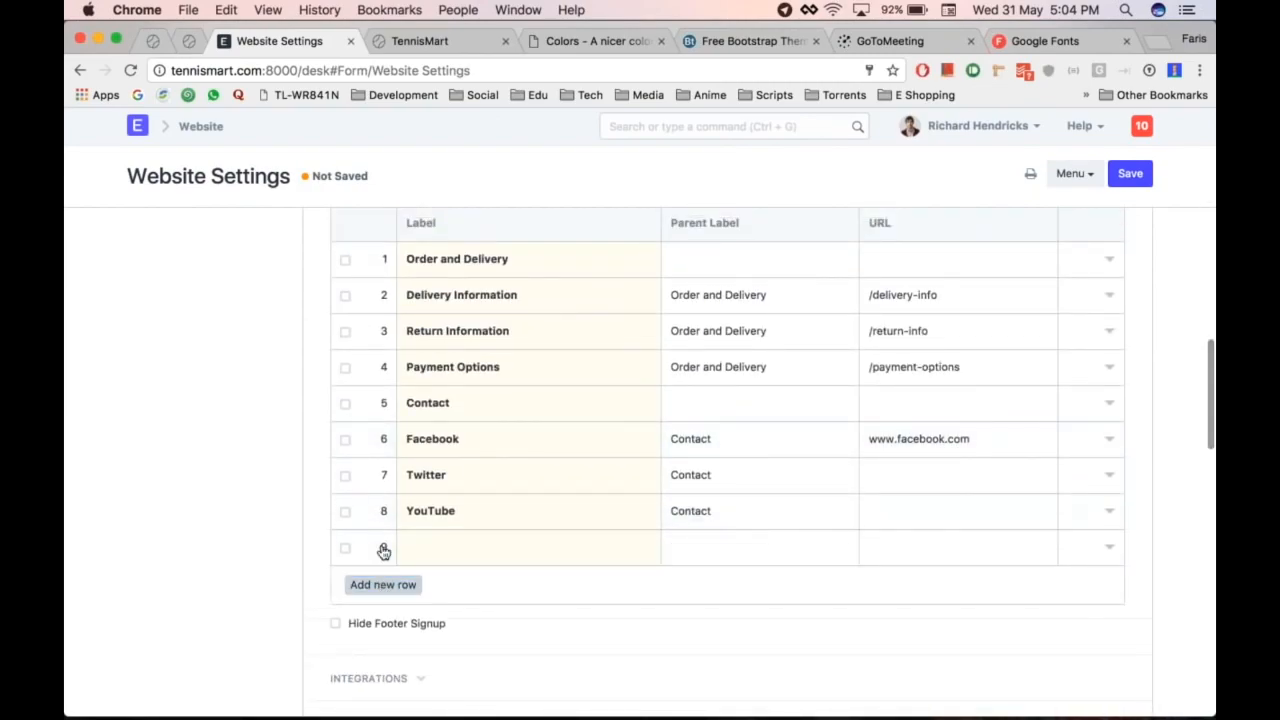
text(Privacy Policy)
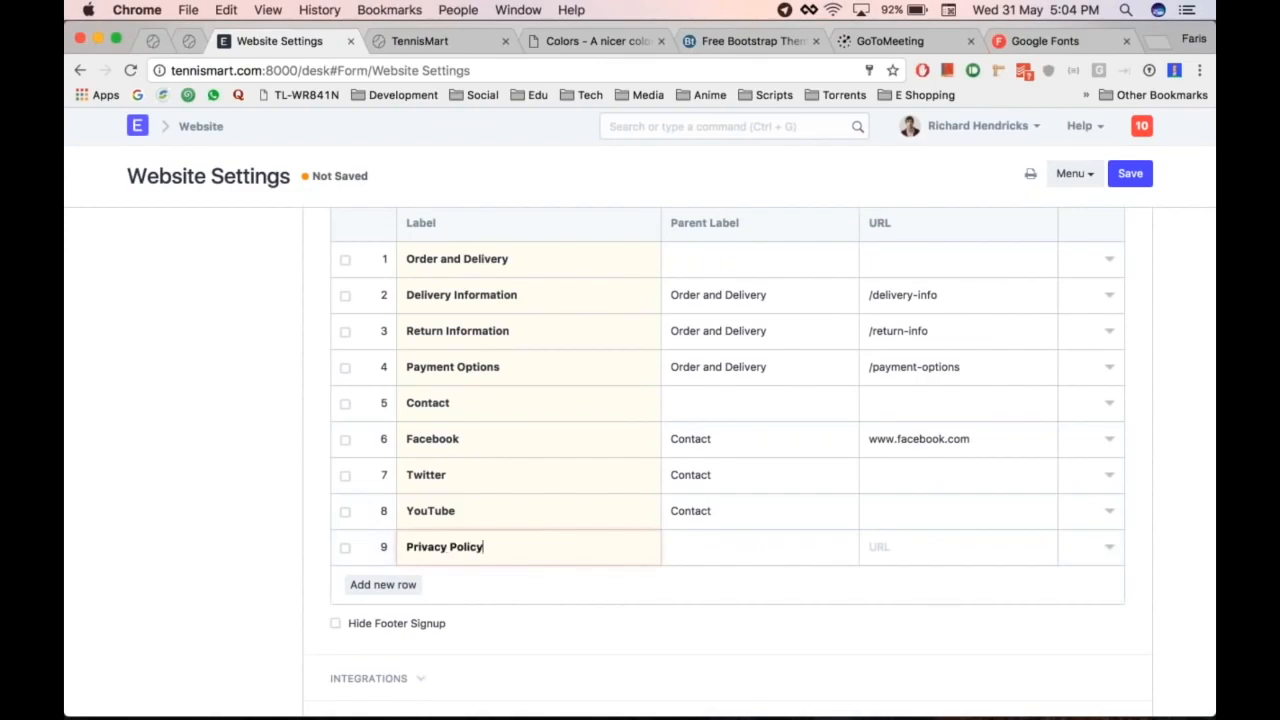
click(931, 540)
text(/policy-)
key(BackSpace)
key(BackSpace)
key(BackSpace)
key(BackSpace)
key(BackSpace)
key(BackSpace)
text(priv)
text(acy-policy)
Step: Save the website settings and reload the TennisMart site tab
key(ctrl+s)
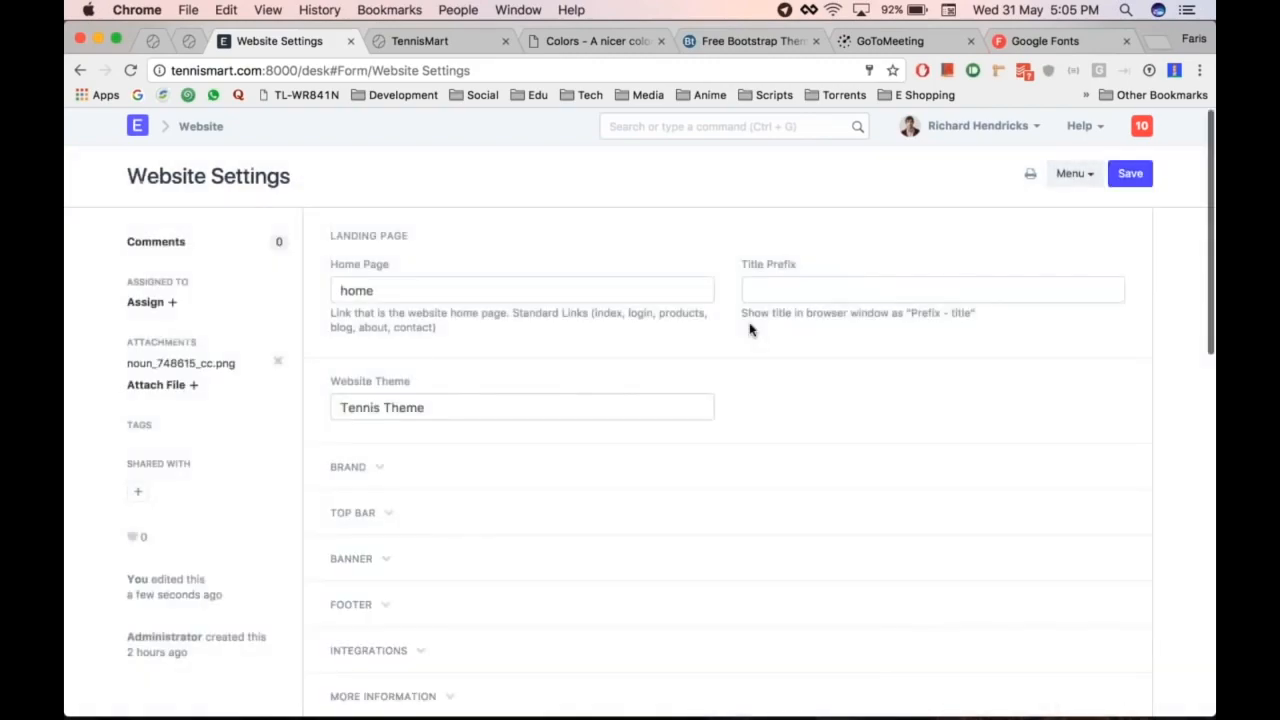
key(ctrl+Tab)
key(super+r)
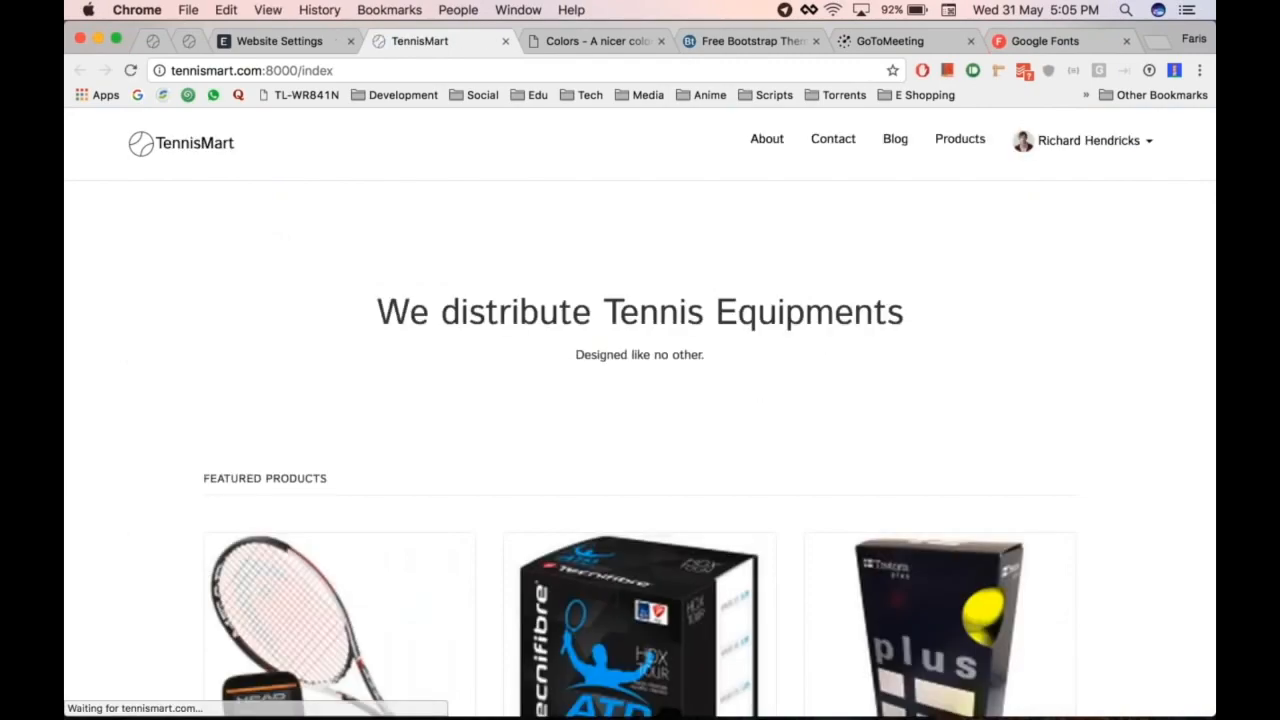
Step: Open Privacy Policy from the TennisMart footer, scroll through it, and return to the home page
scroll(512, 462, down, 10)
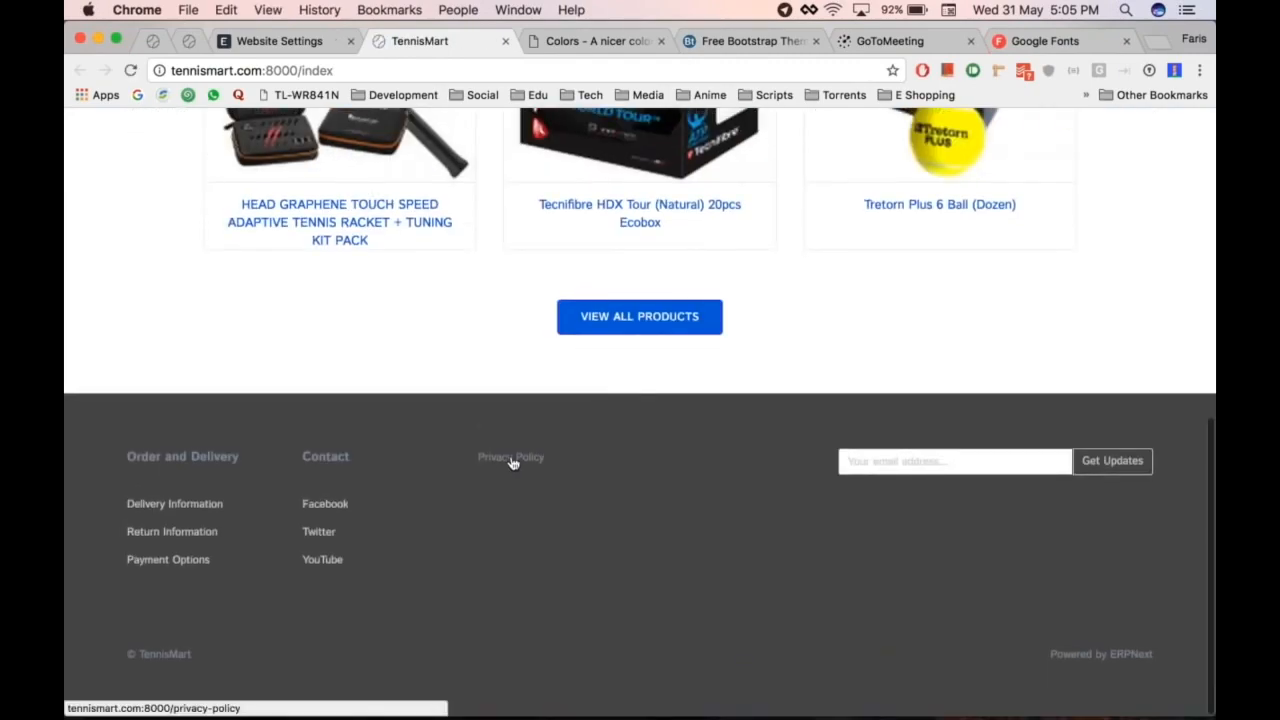
click(511, 460)
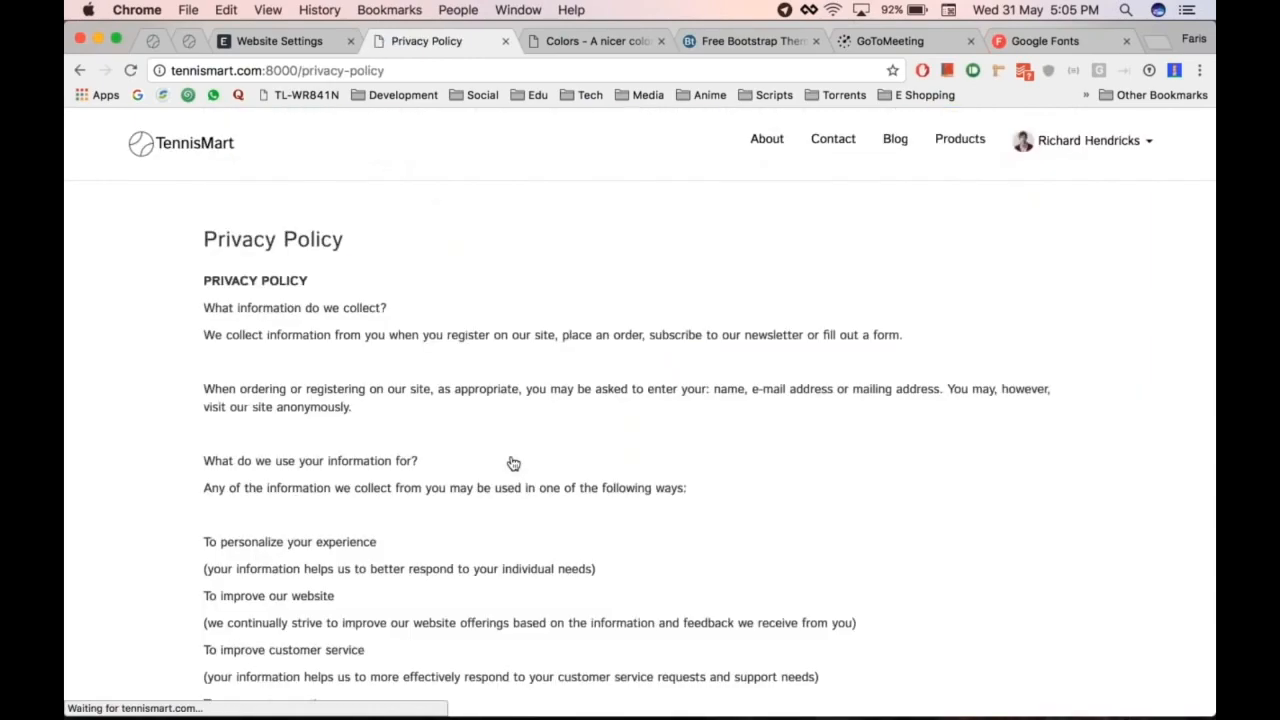
scroll(626, 251, down, 6)
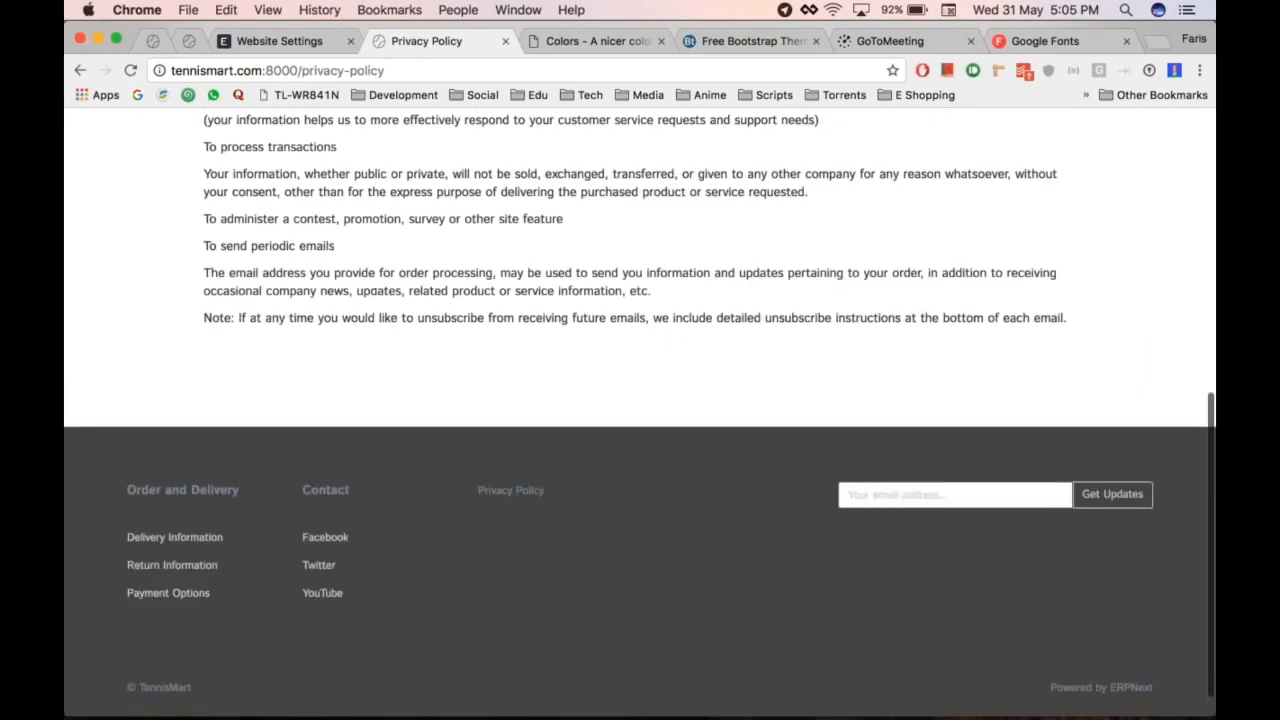
scroll(626, 251, up, 6)
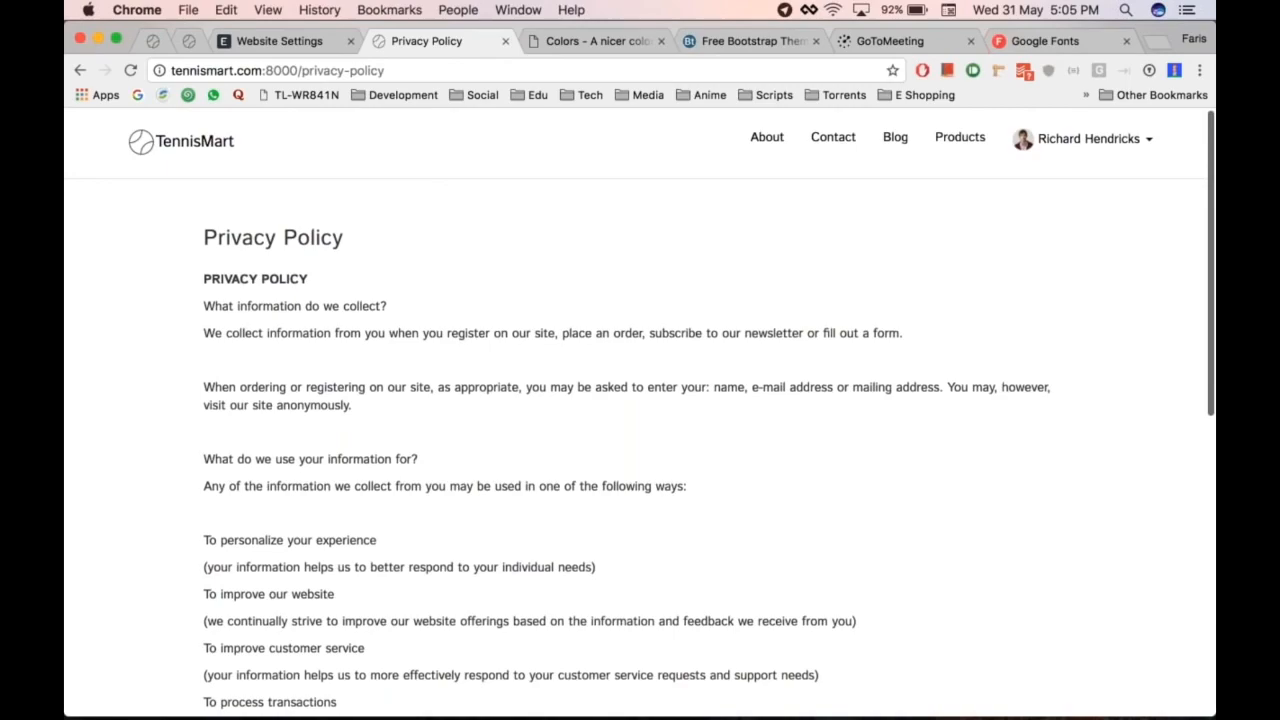
scroll(640, 418, down, 6)
scroll(640, 418, up, 6)
scroll(640, 418, down, 6)
scroll(640, 418, up, 6)
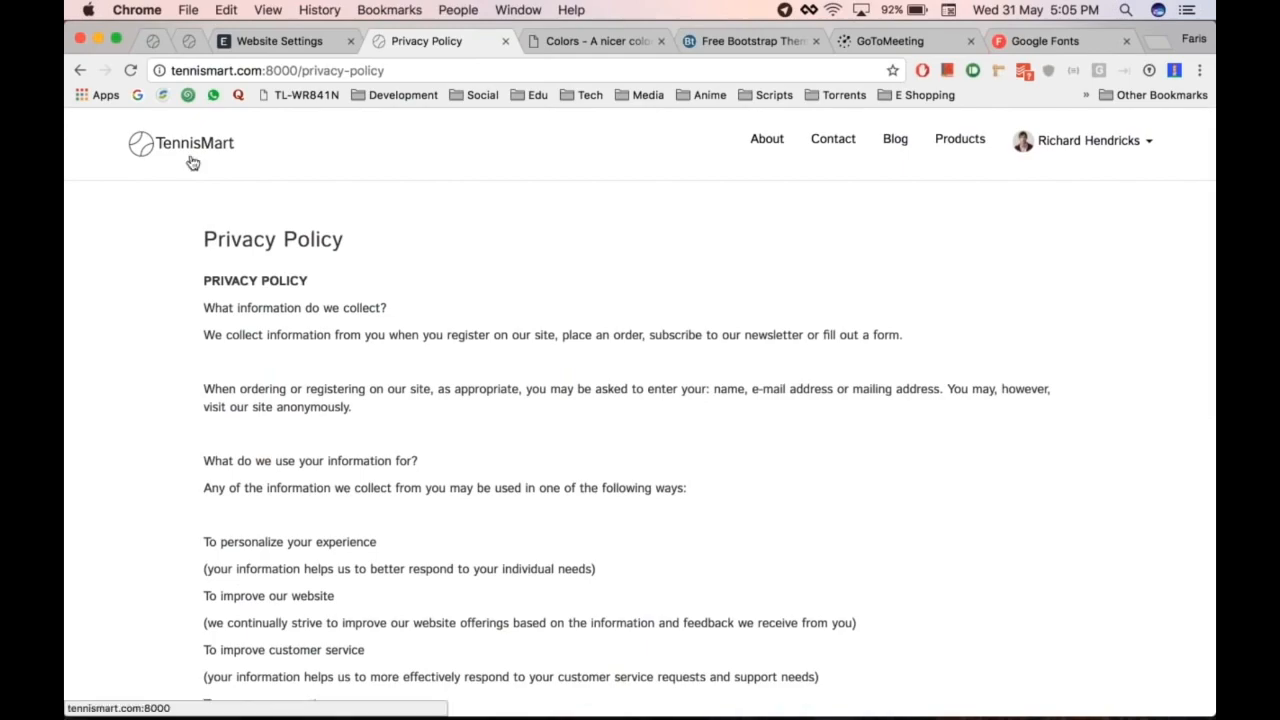
scroll(540, 465, down, 6)
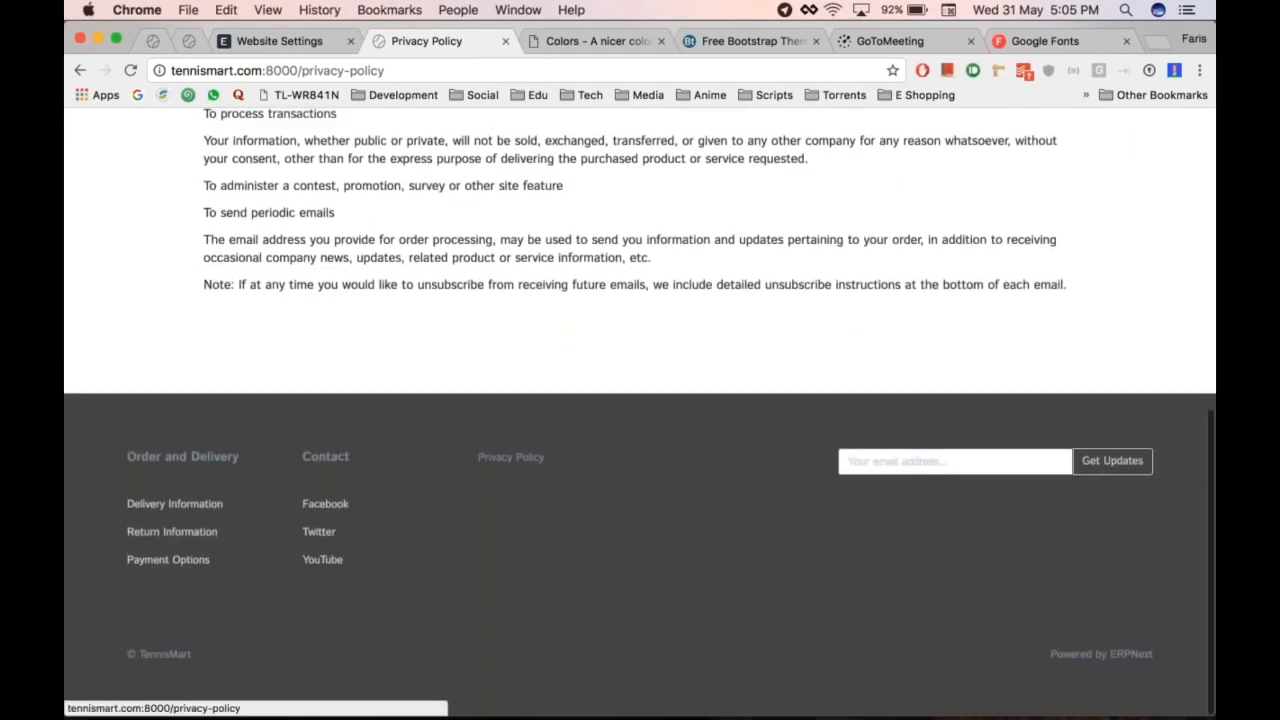
scroll(540, 465, up, 10)
click(141, 145)
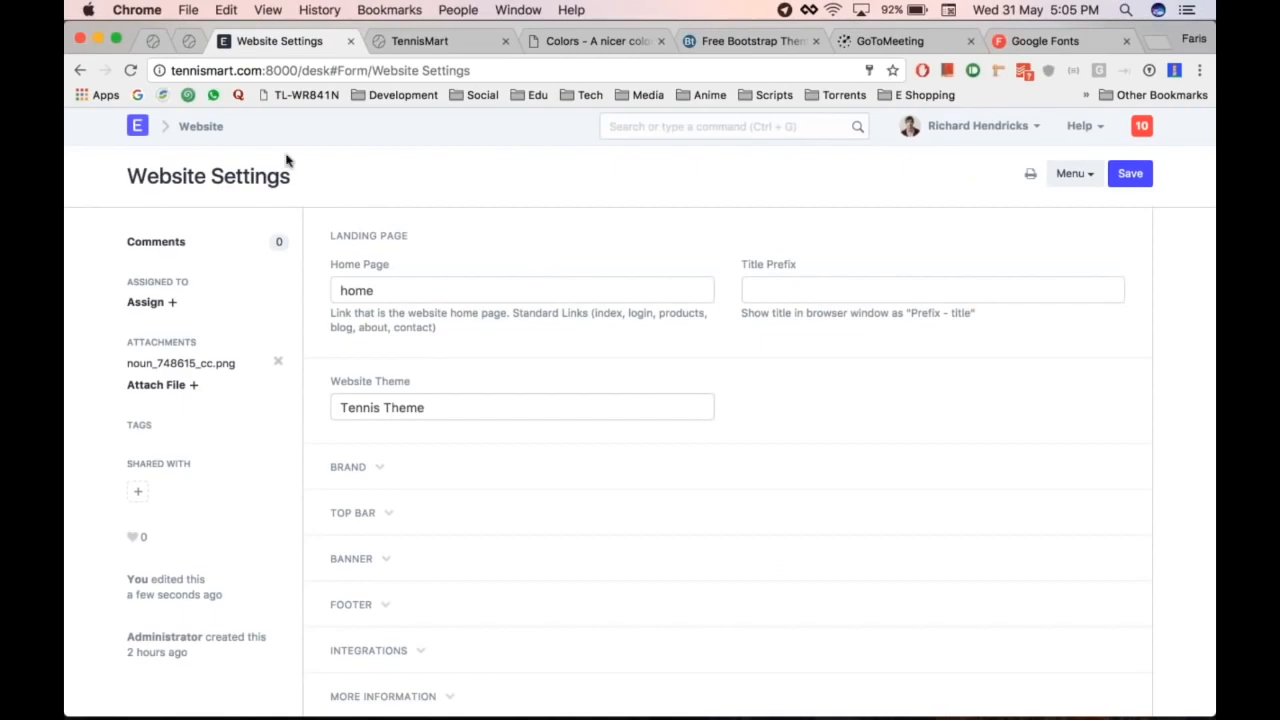
Step: Start a new Web Page titled 'Featured', leaving the Slideshow field empty for now
click(201, 127)
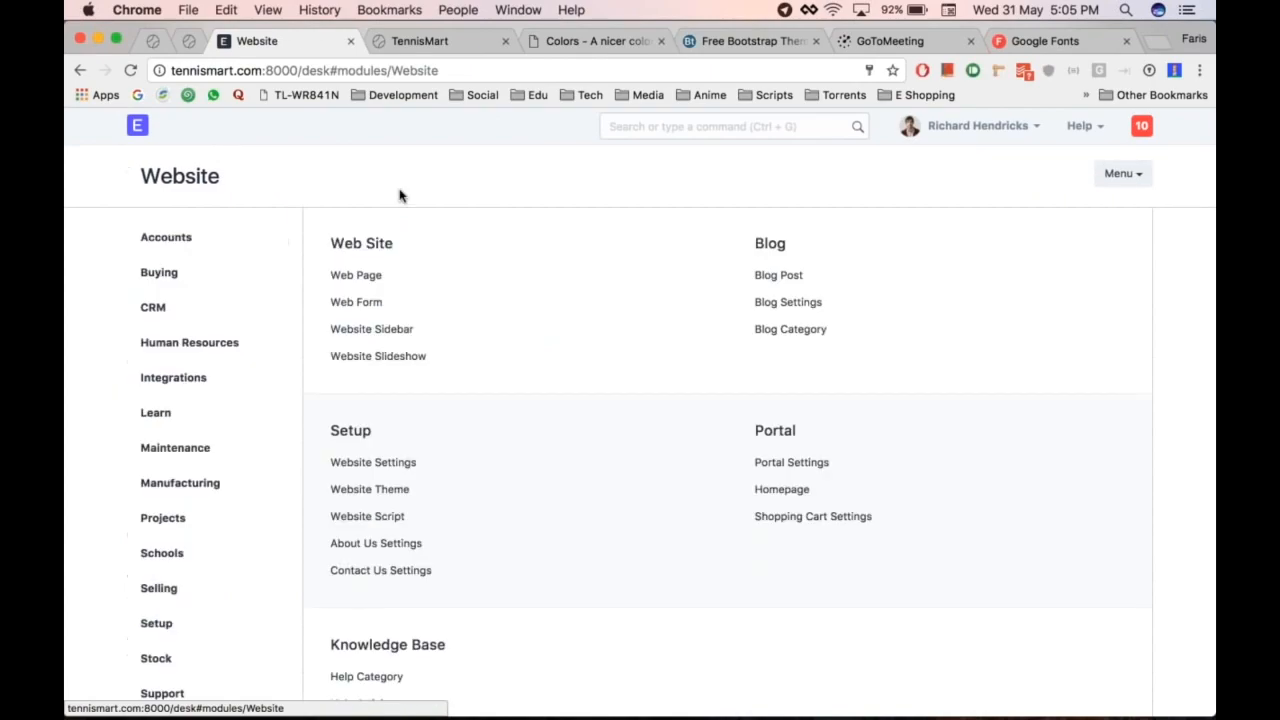
click(341, 279)
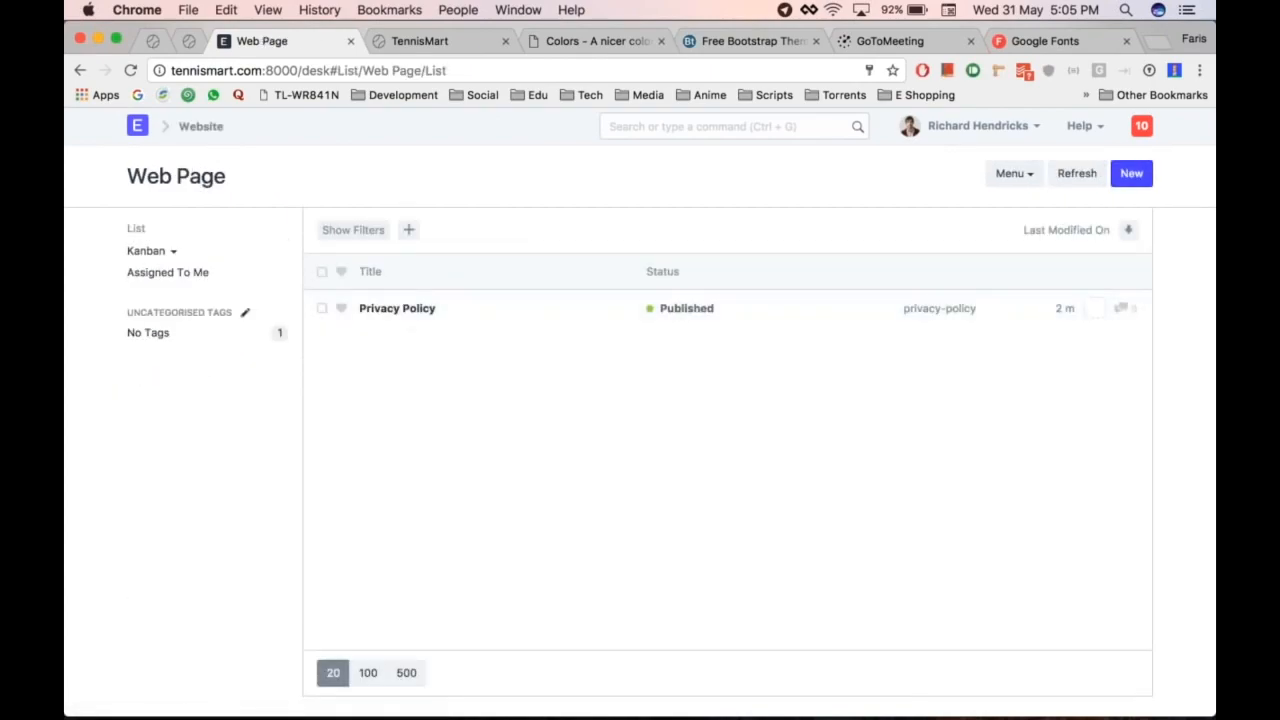
click(1131, 174)
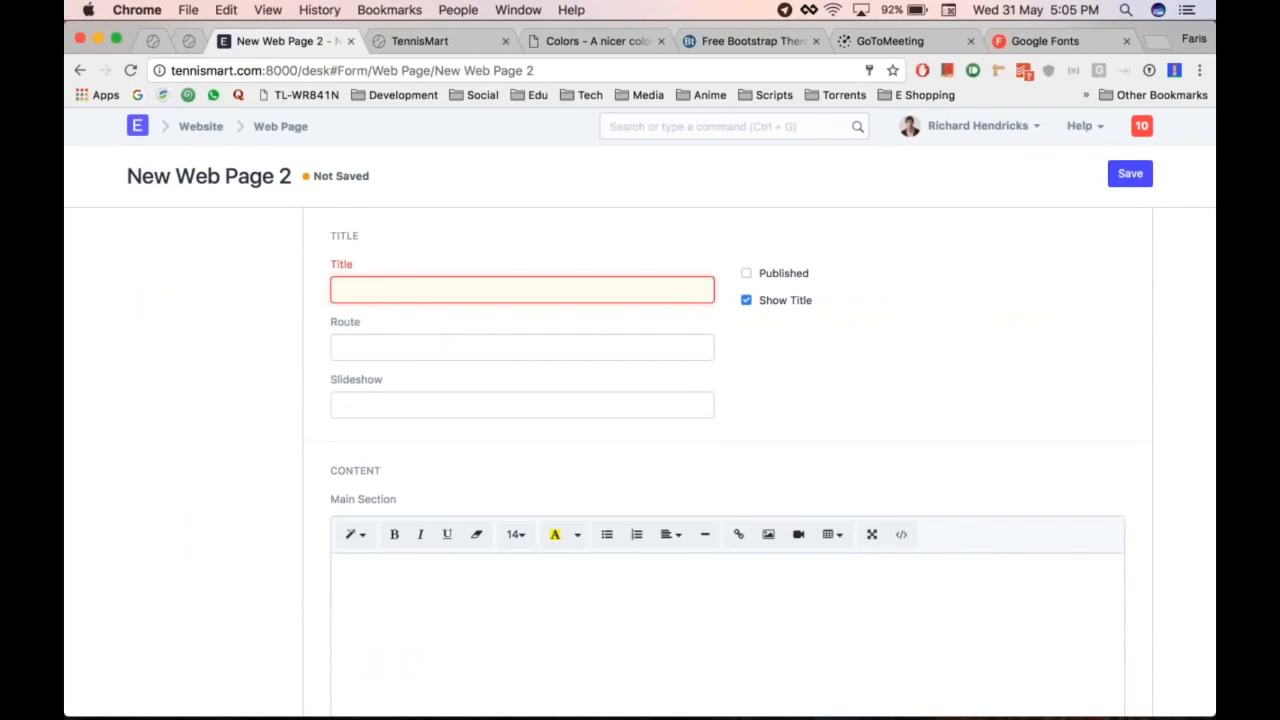
text(Feat)
click(443, 400)
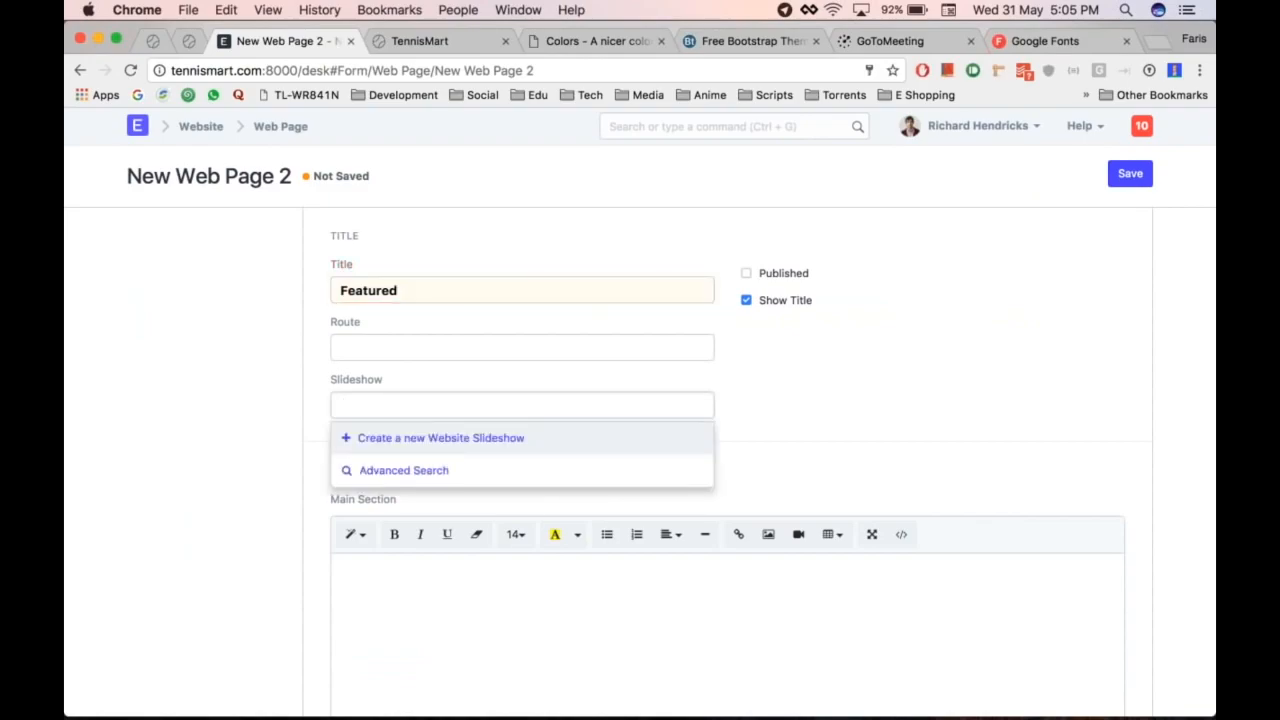
scroll(443, 400, down, 1)
key(Escape)
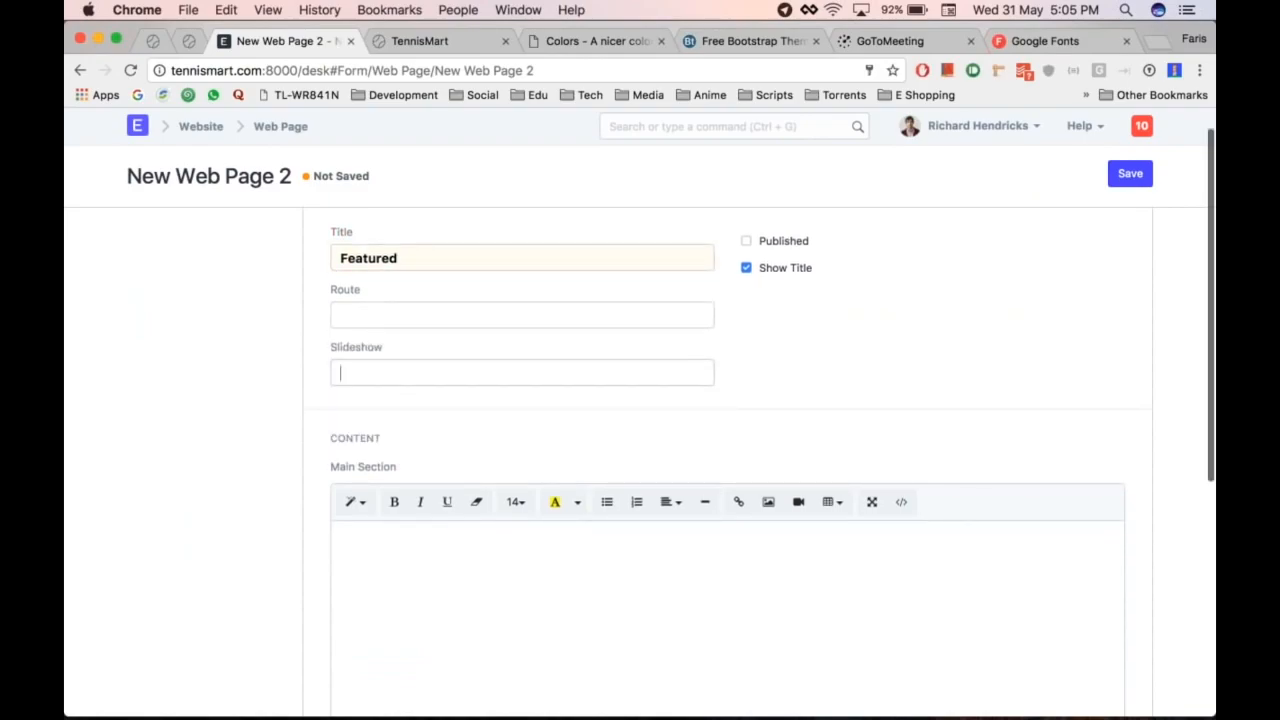
Step: Create and save a Website Slideshow named 'Feature slideshow' from the Slideshow field, then open it
click(444, 410)
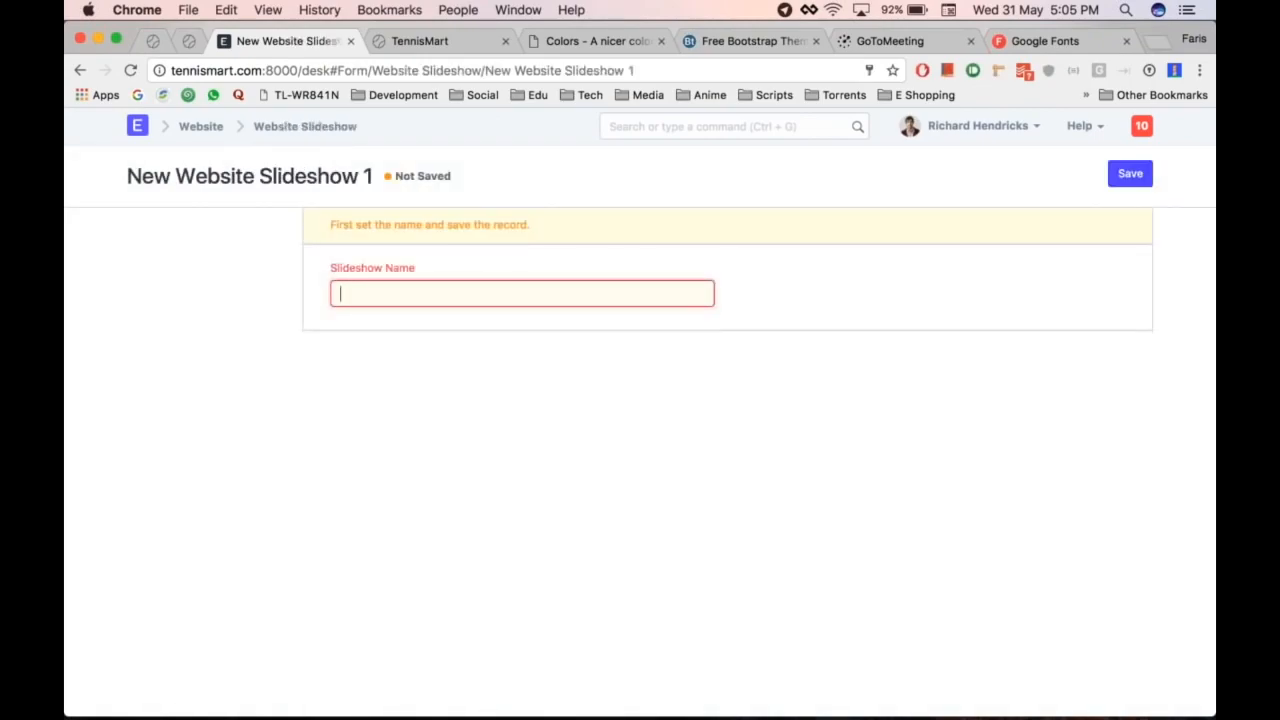
text(Feature slideshow)
key(ctrl+s)
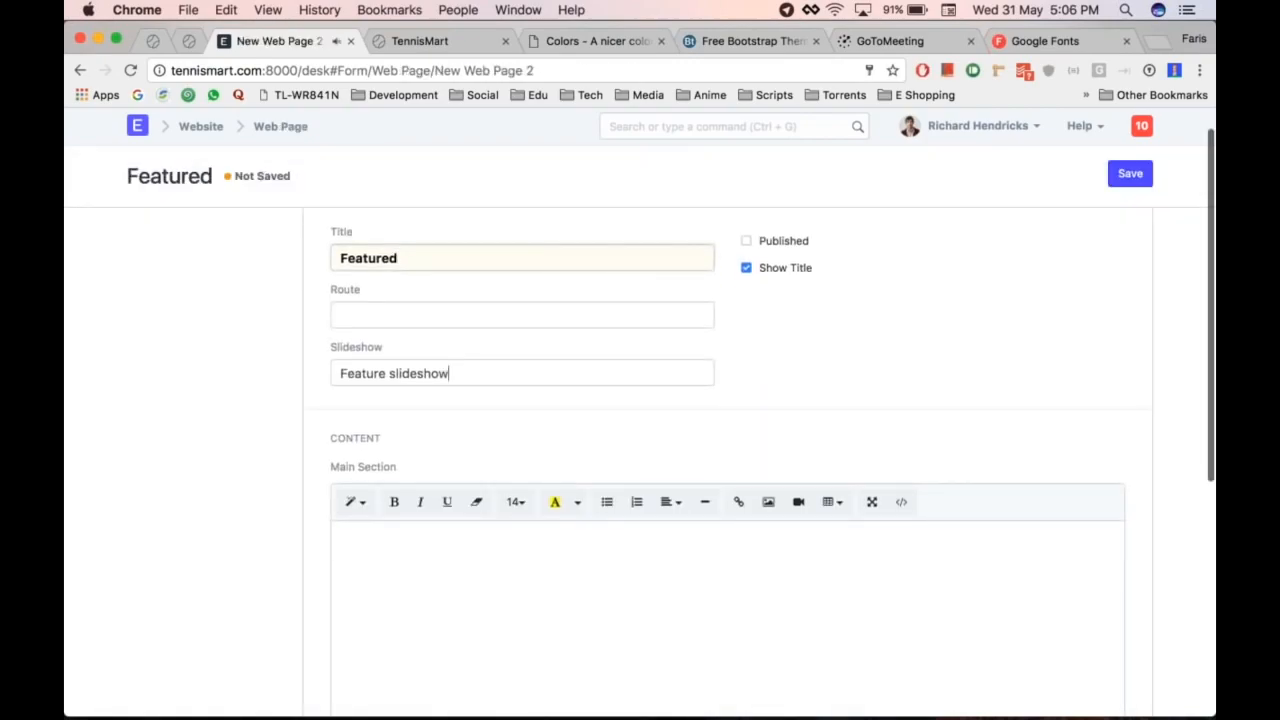
click(706, 374)
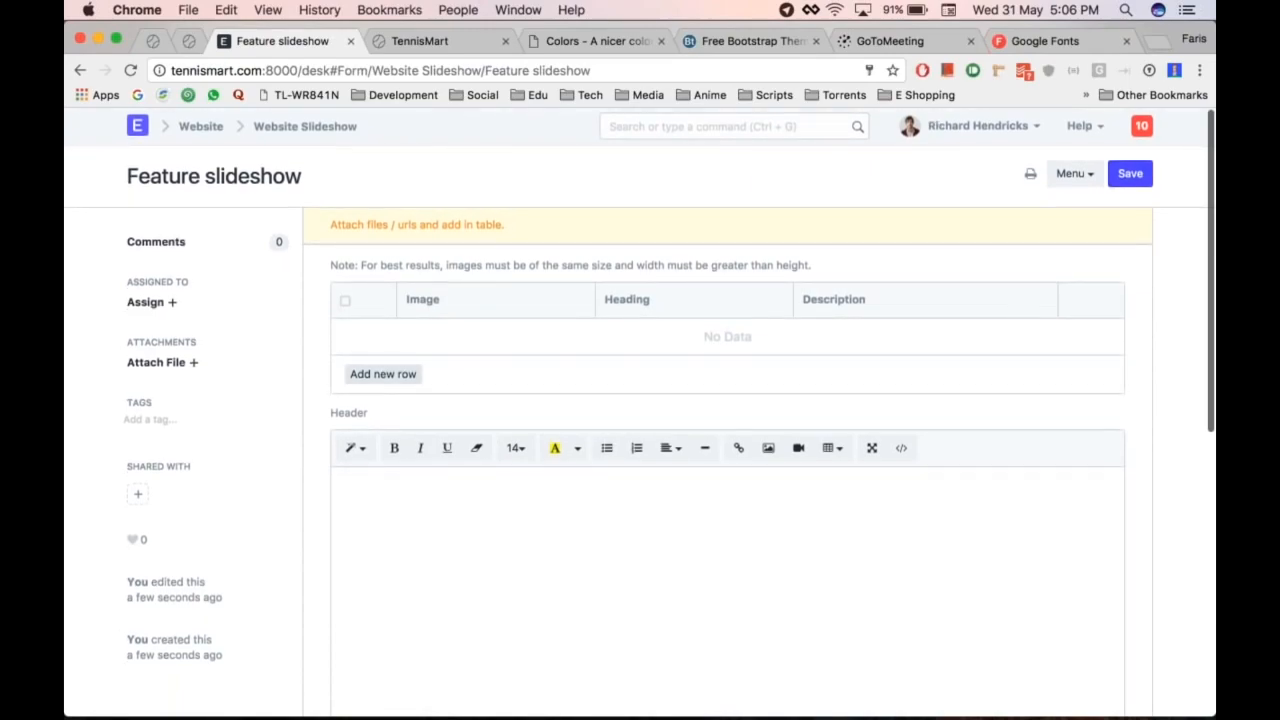
Step: Add three empty slide rows to the Feature slideshow
click(400, 376)
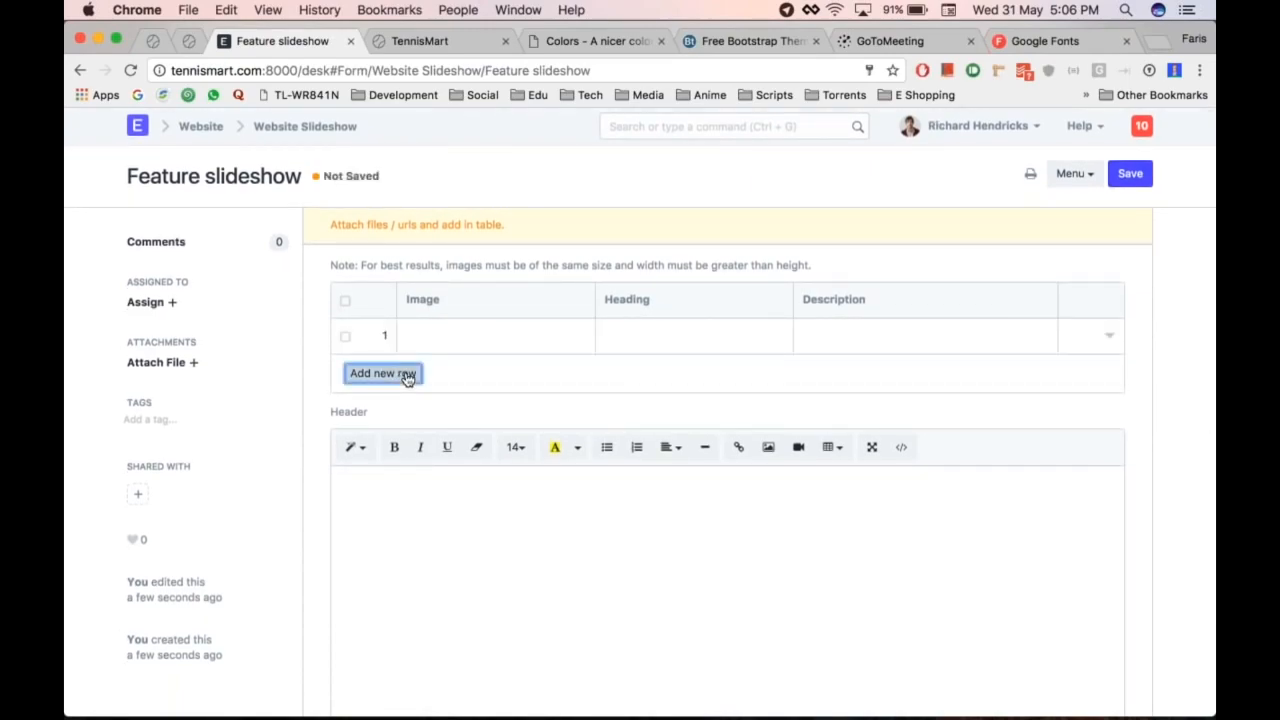
click(407, 377)
click(383, 409)
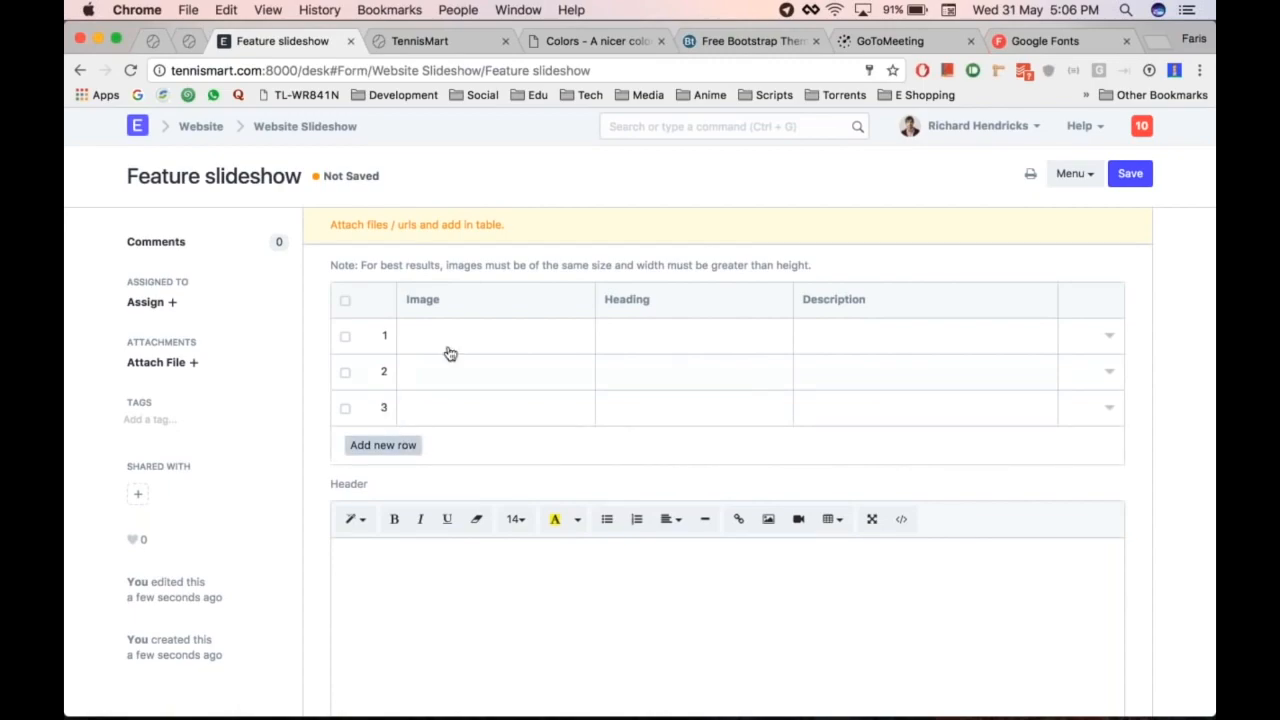
Step: Open the first slide's full editor and bring up its Image upload dialog
click(468, 334)
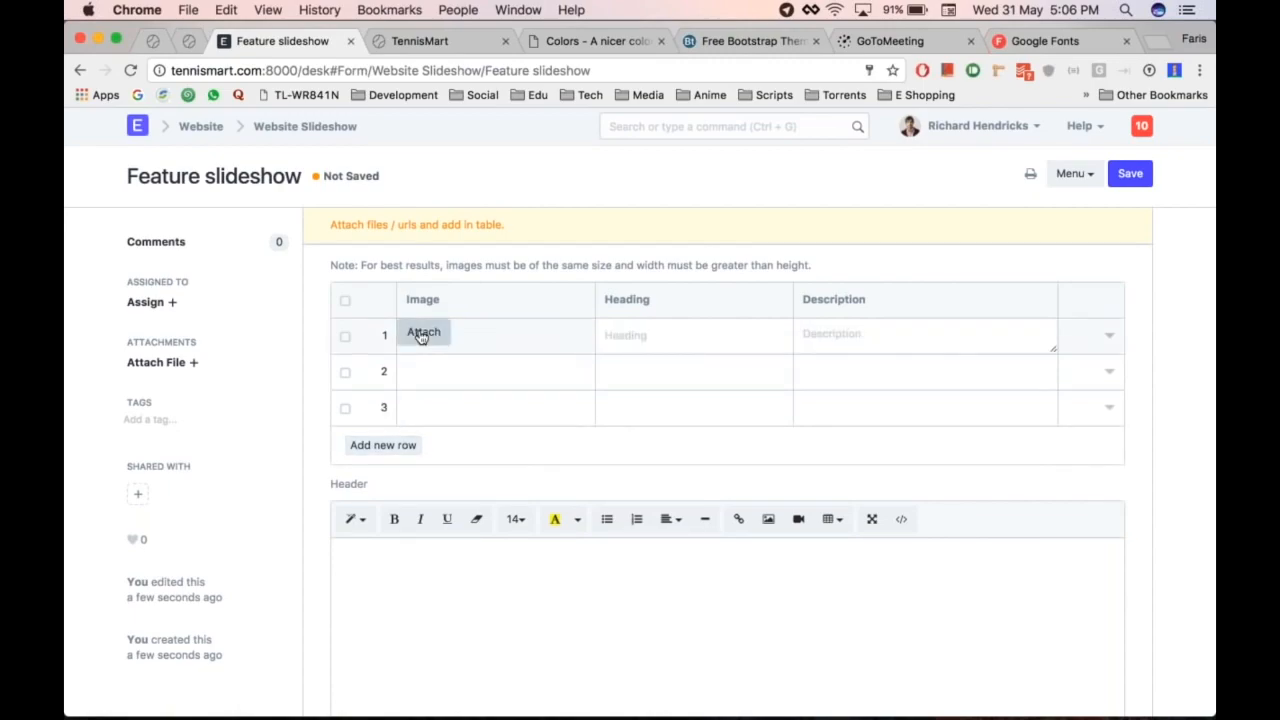
click(1110, 338)
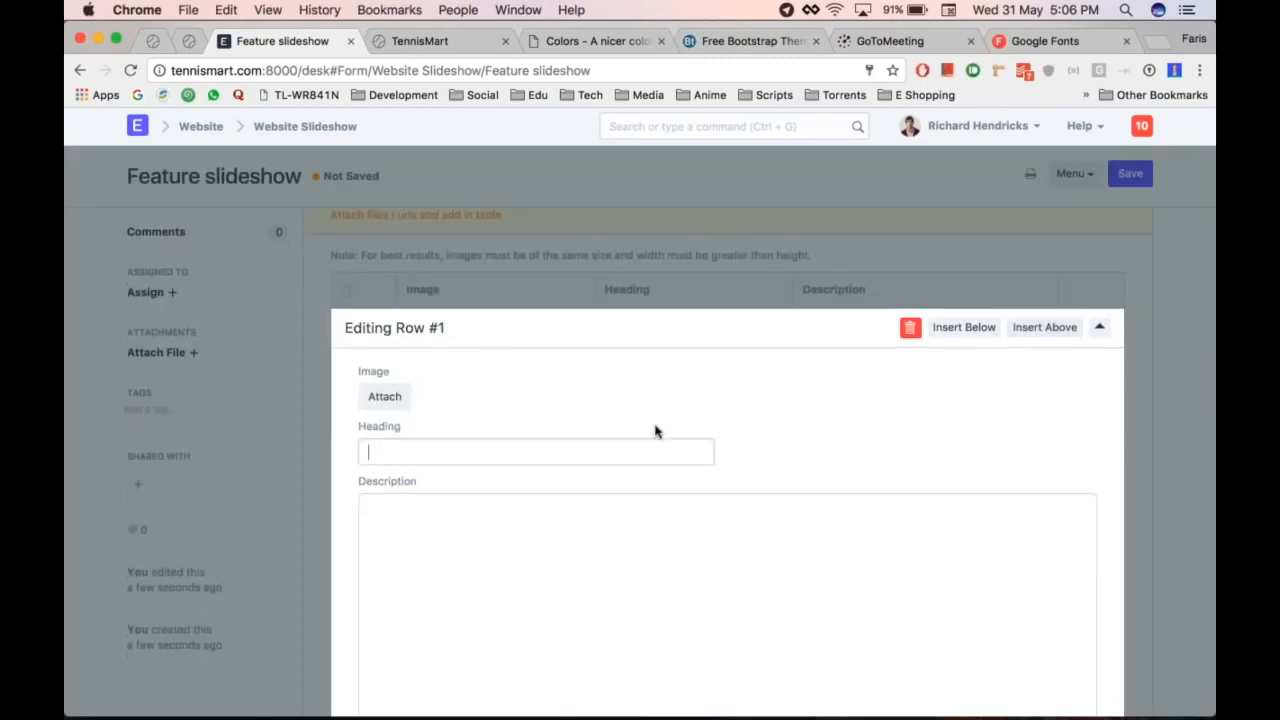
click(549, 311)
click(384, 370)
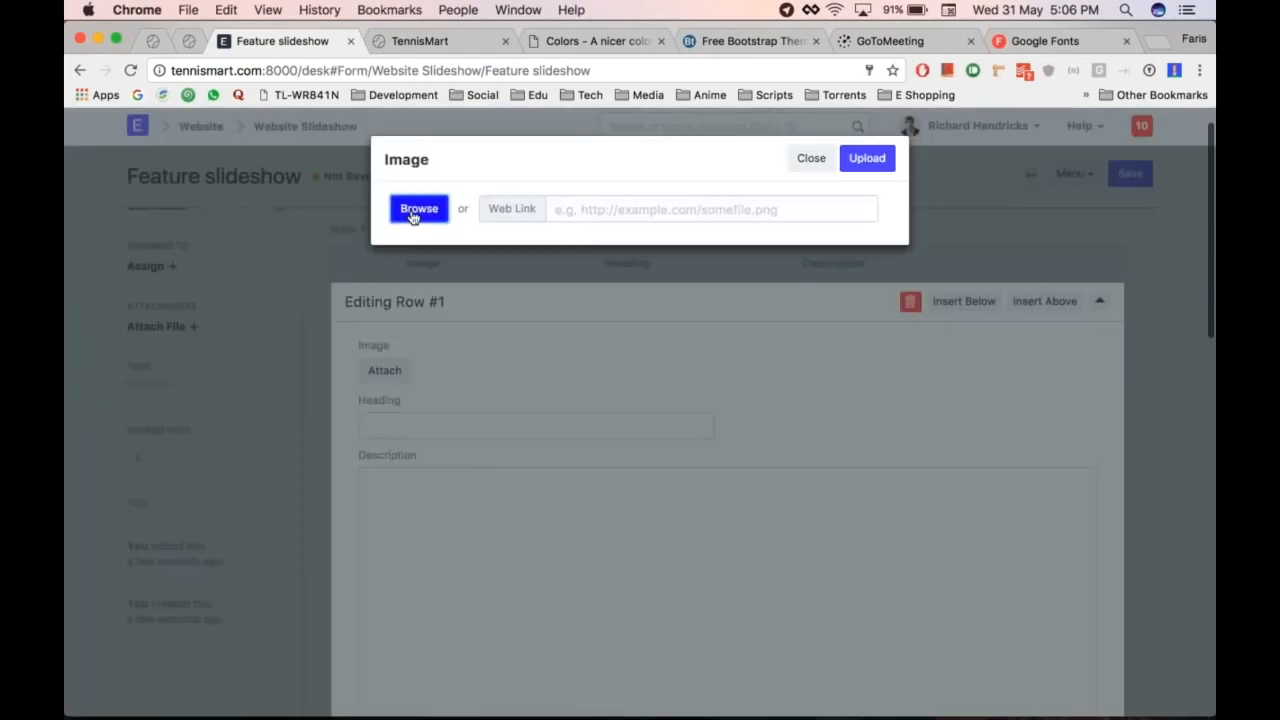
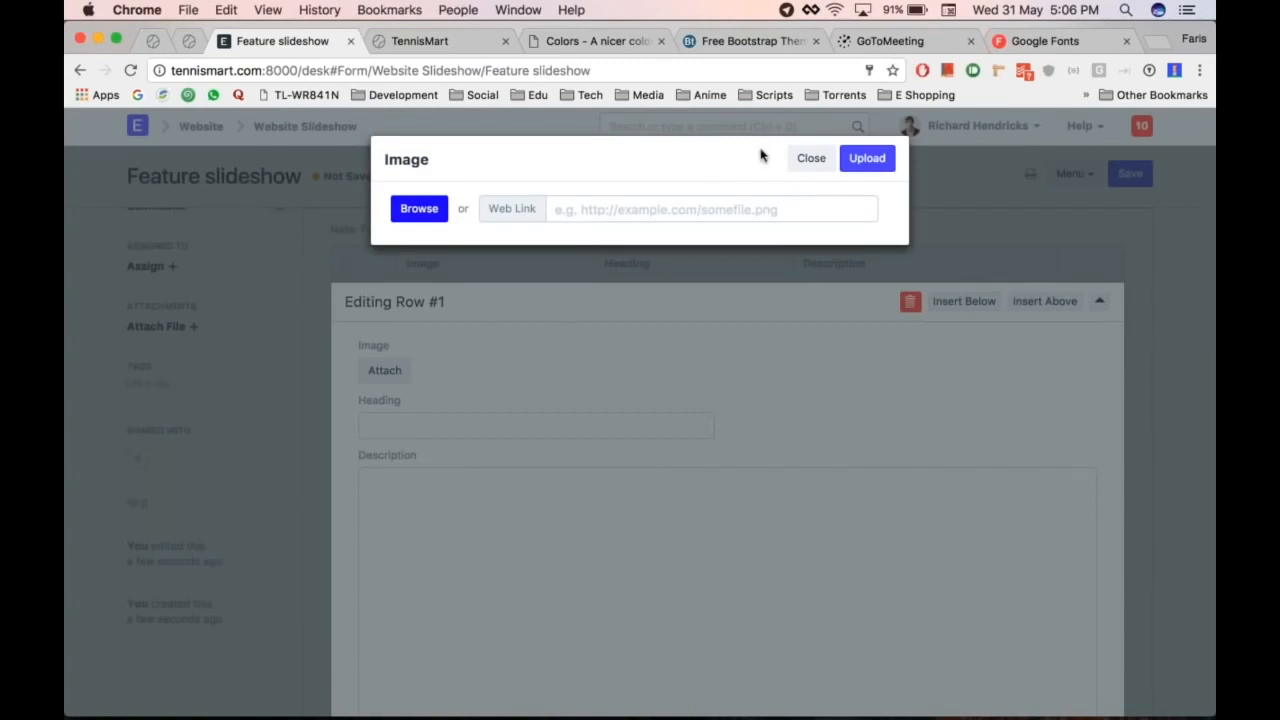
Step: Upload home_headMXS_copy.jpg from Documents as the first slide's image
click(428, 214)
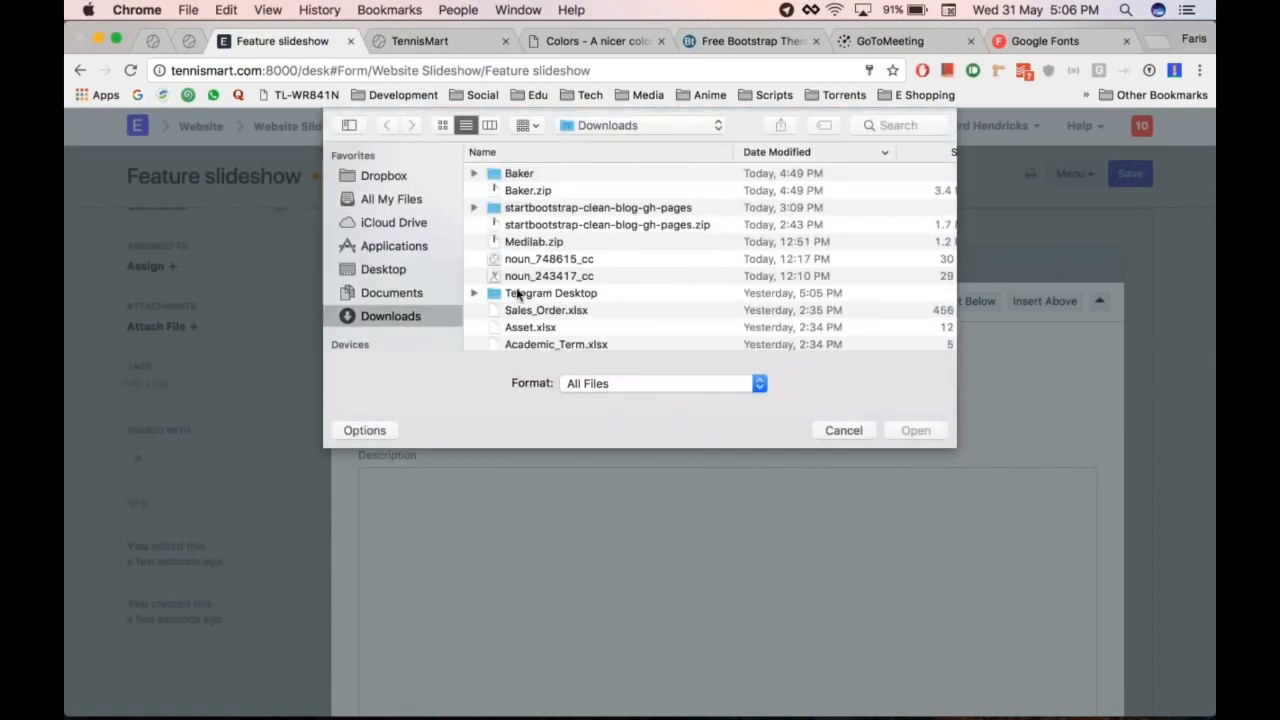
scroll(540, 278, down, 1)
click(391, 292)
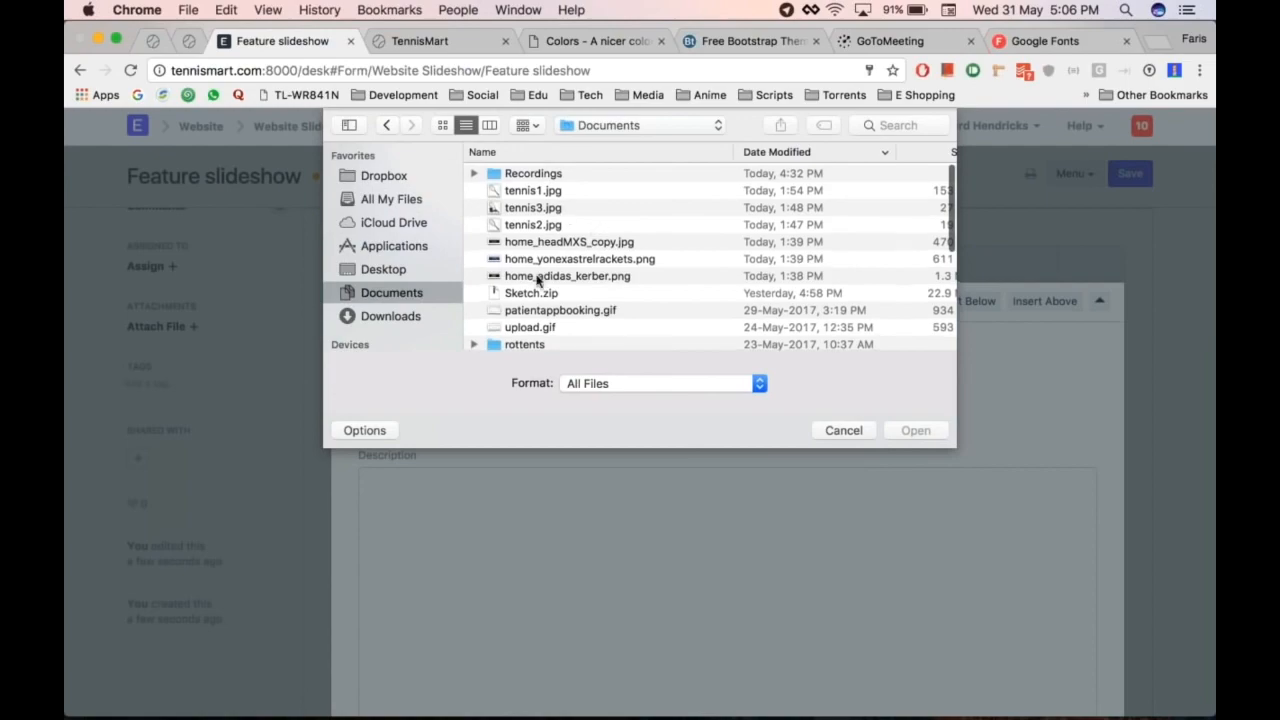
click(533, 242)
key(Return)
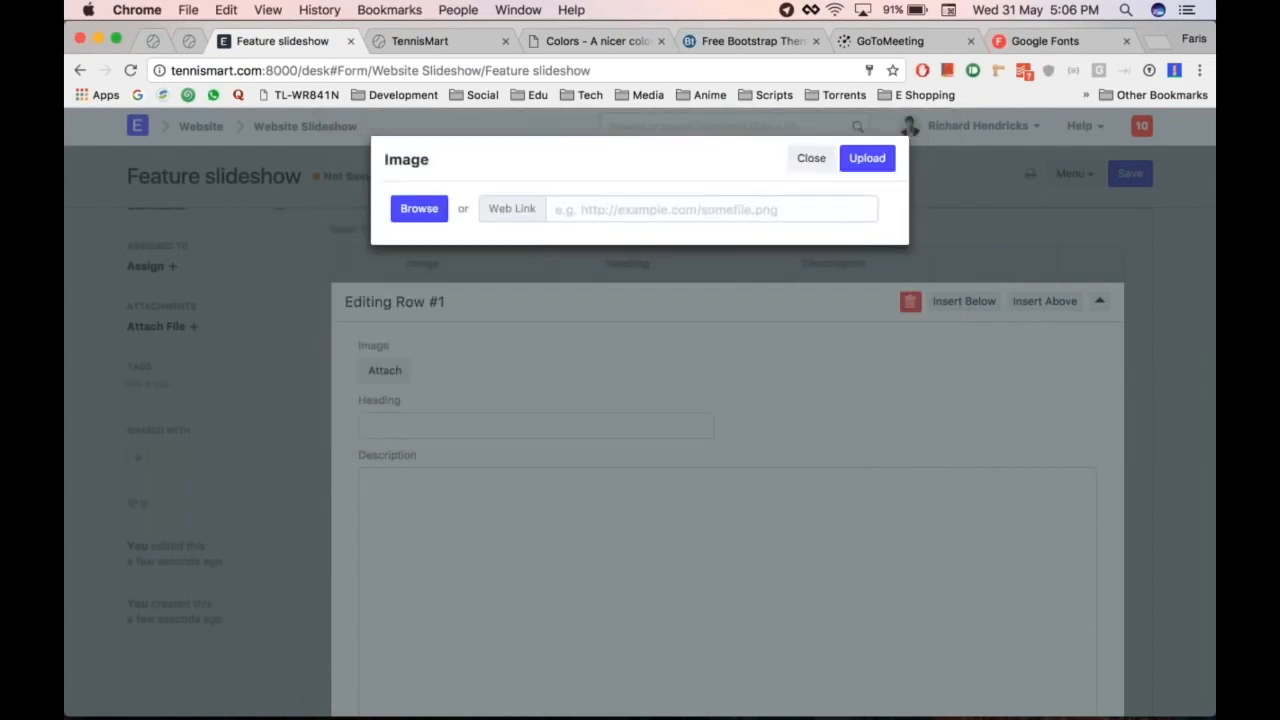
click(885, 160)
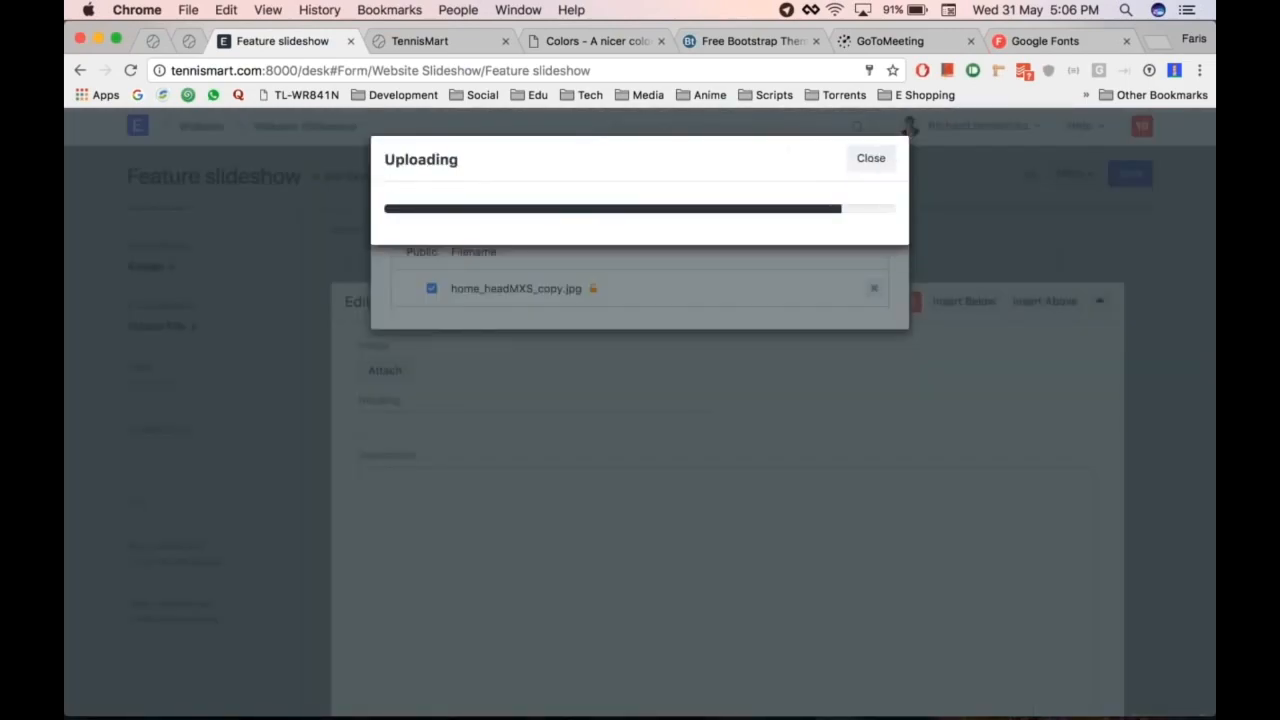
Step: Upload home_yonexastrelrackets.png as the second slide's image
click(430, 377)
click(423, 372)
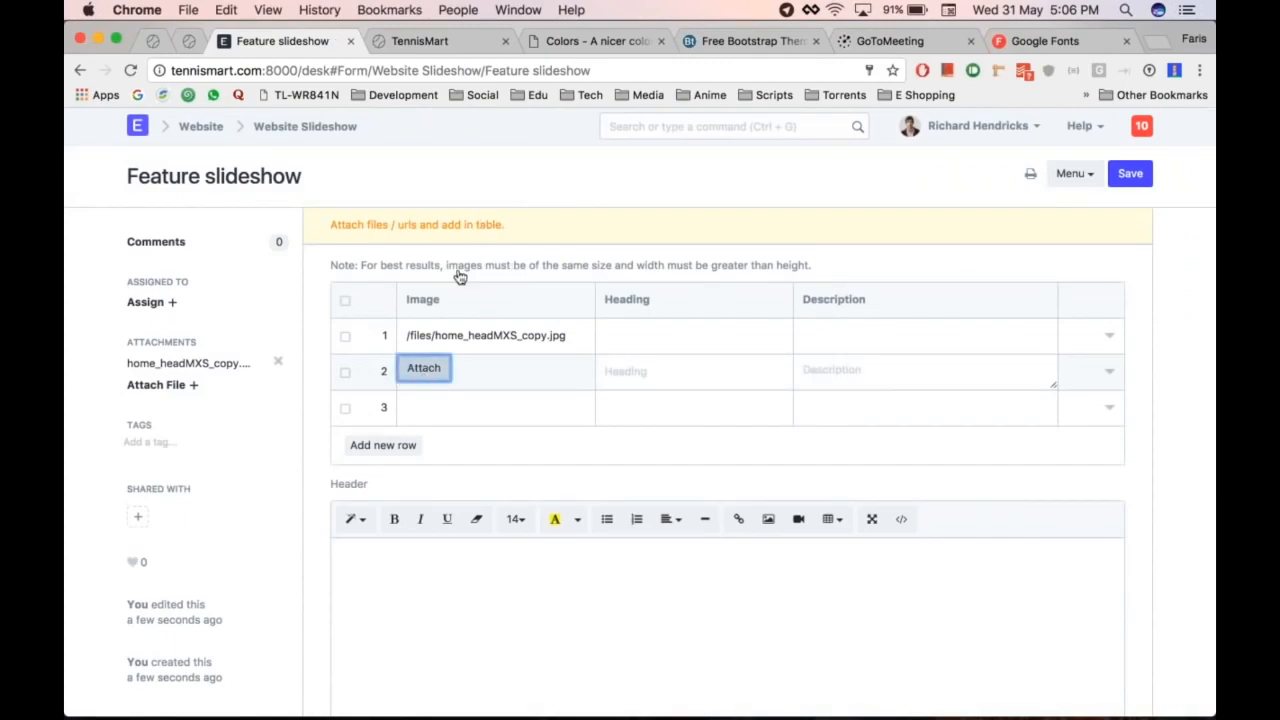
click(424, 368)
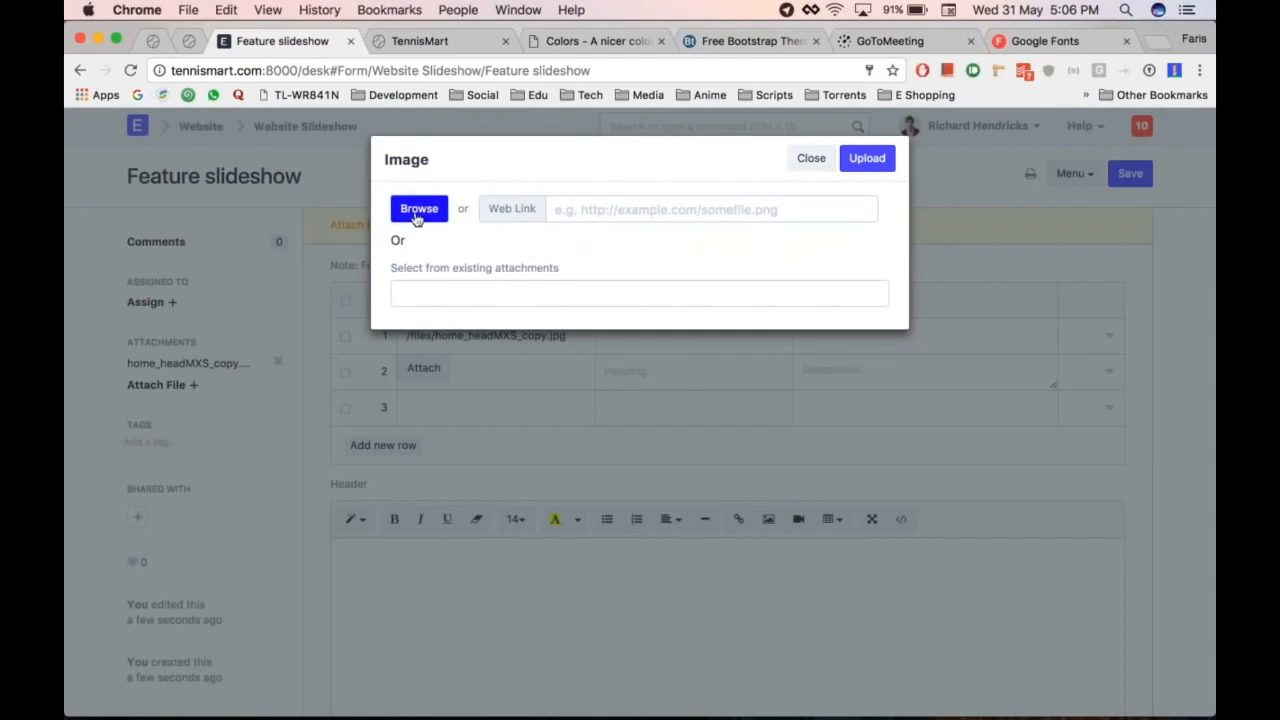
click(417, 214)
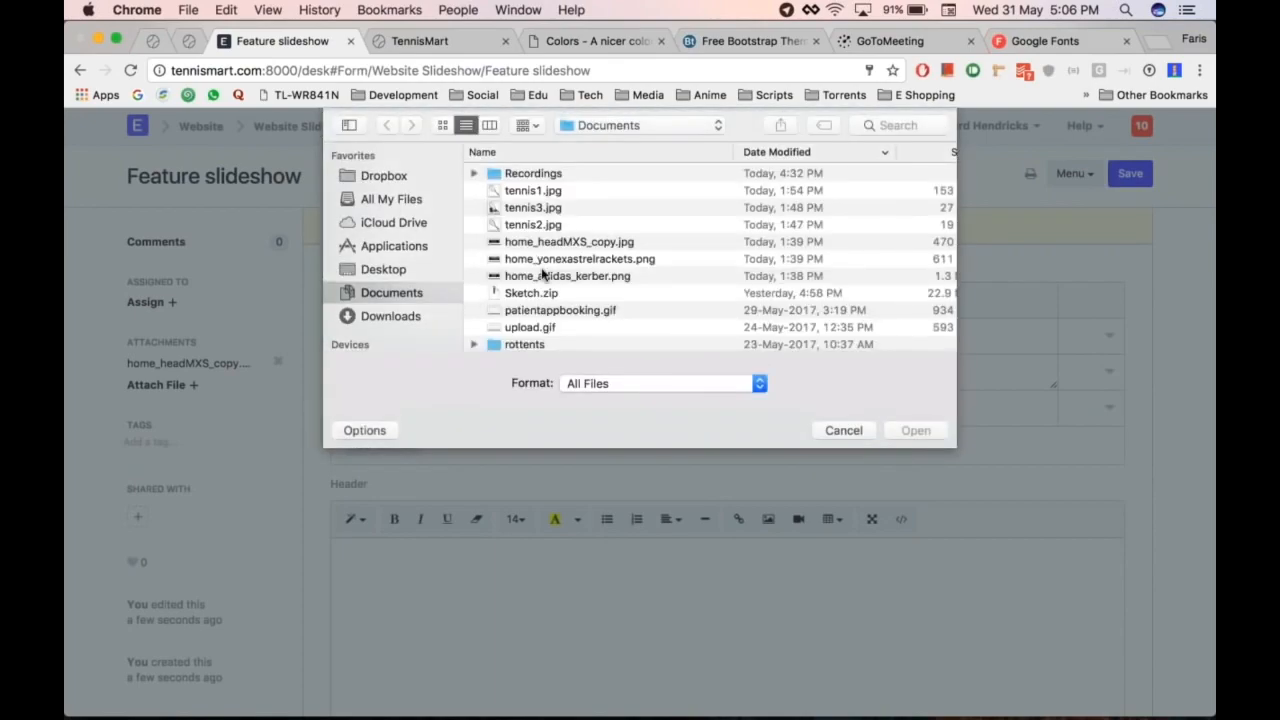
double_click(546, 262)
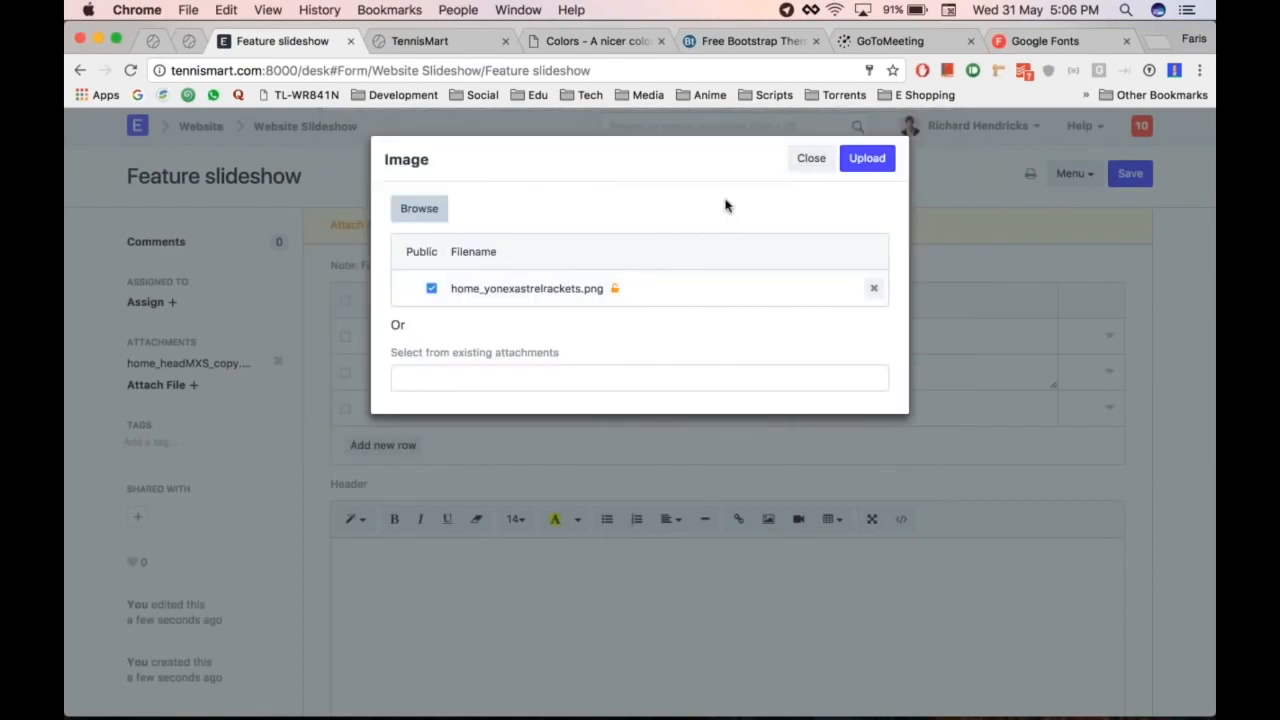
click(870, 163)
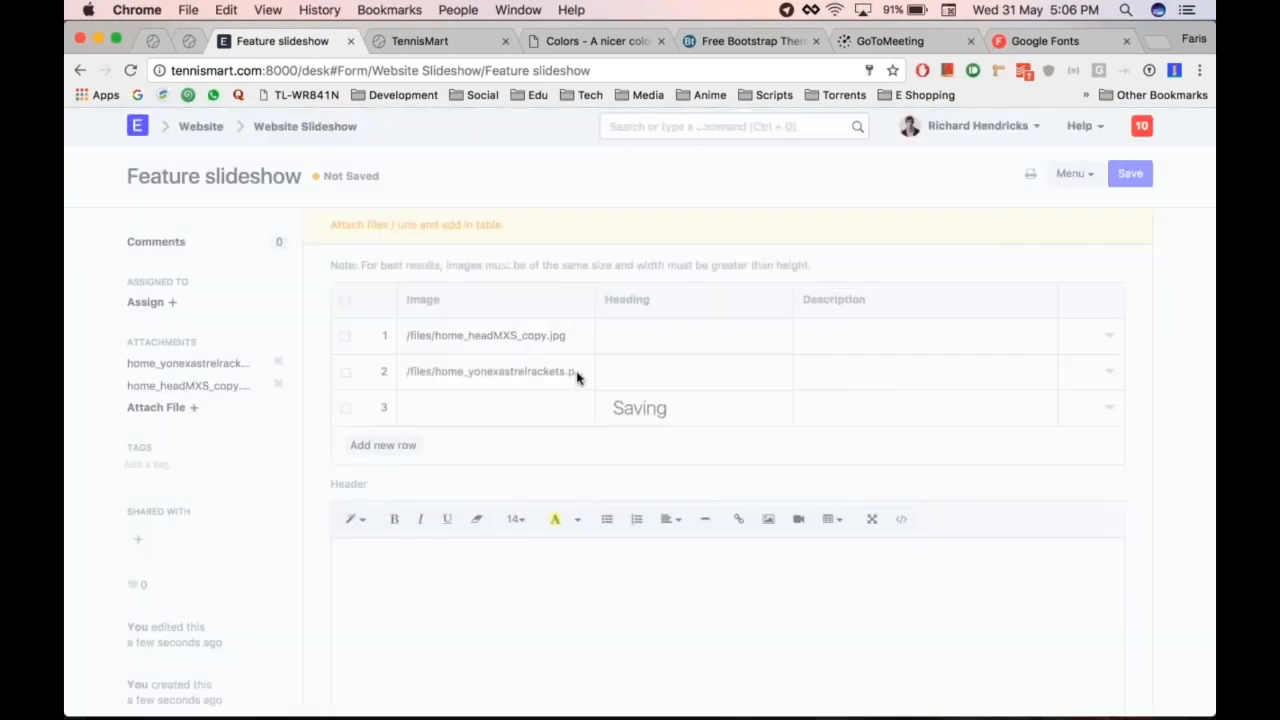
Step: Upload home_adidas_kerber.png as the third slide's image and save the slideshow
click(429, 417)
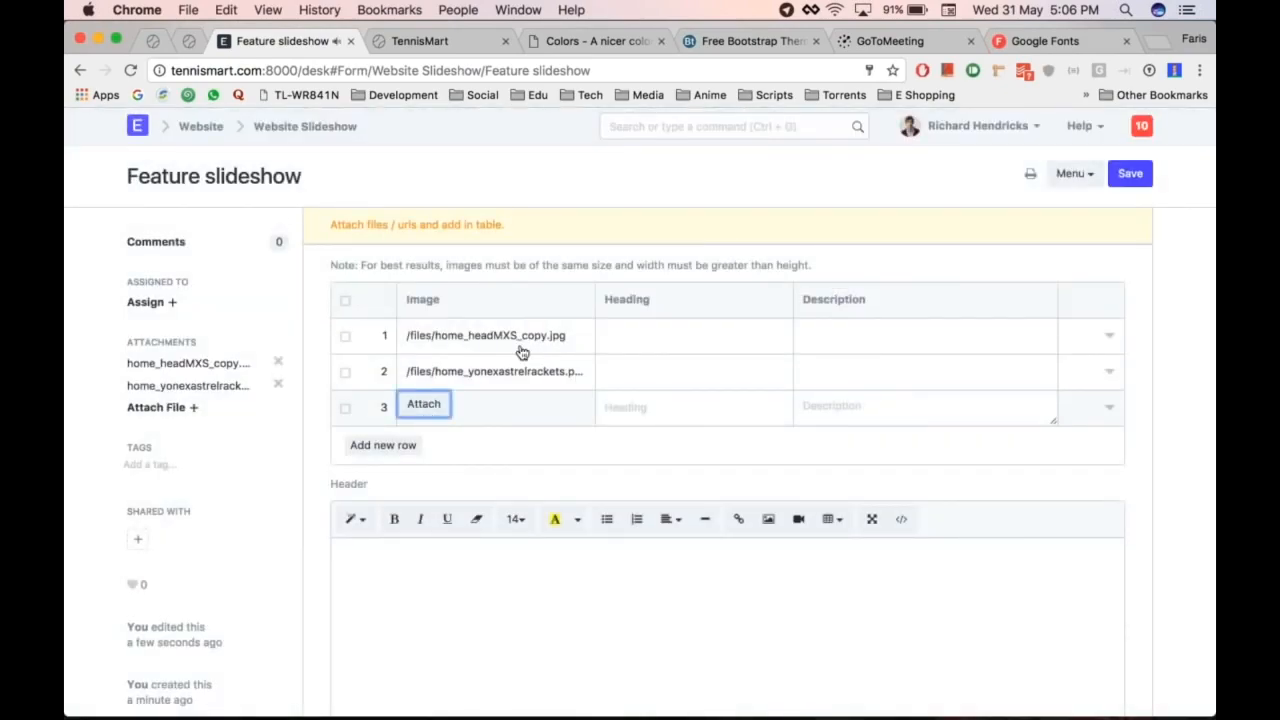
click(440, 404)
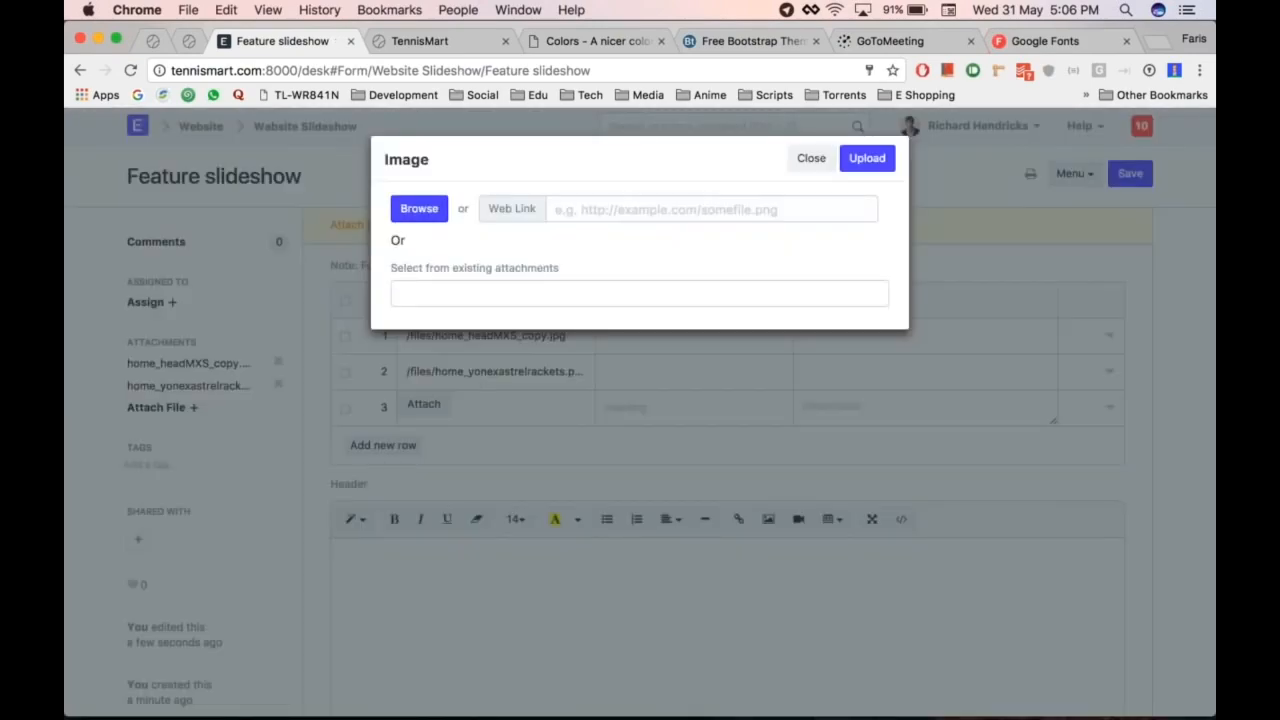
click(434, 213)
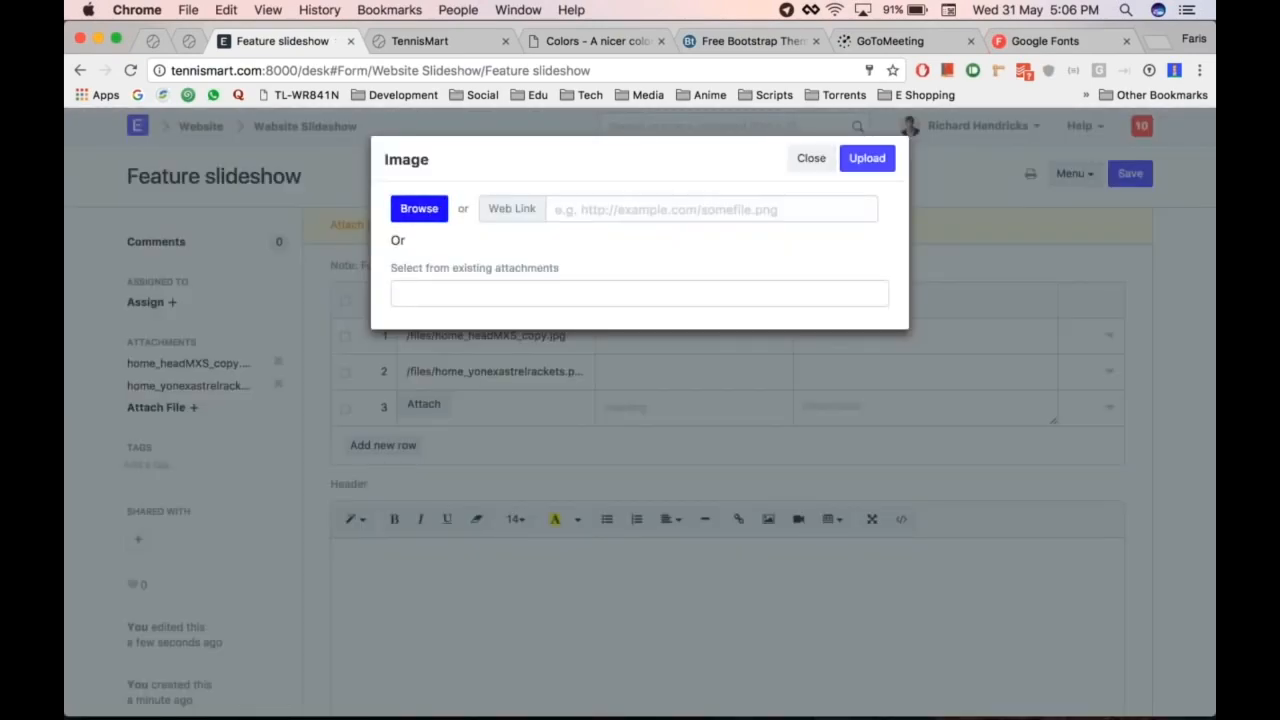
click(410, 212)
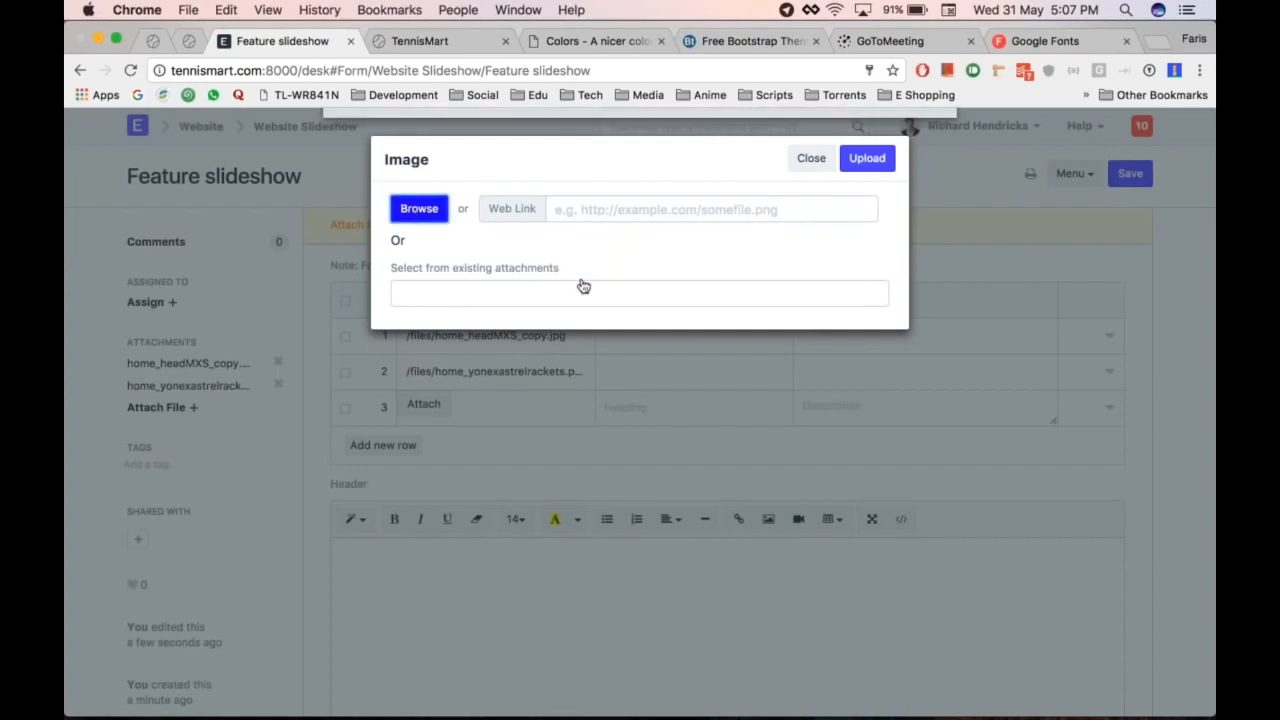
click(530, 283)
double_click(530, 283)
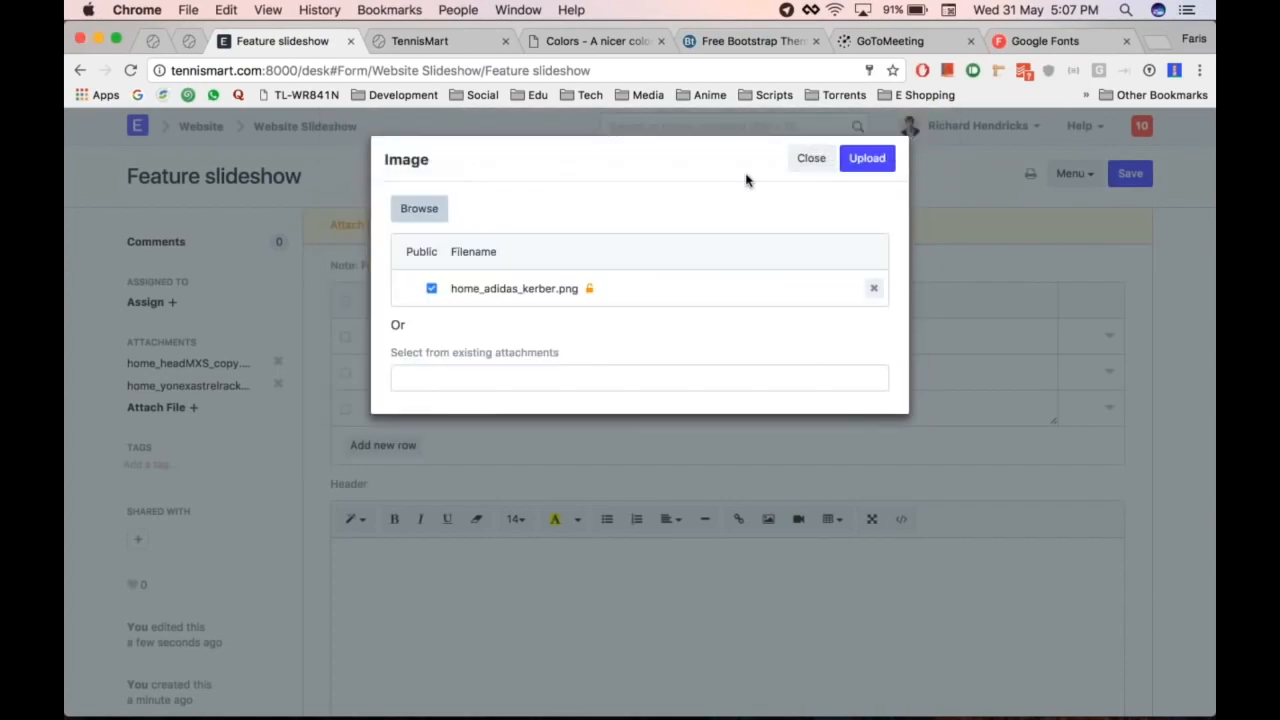
click(870, 162)
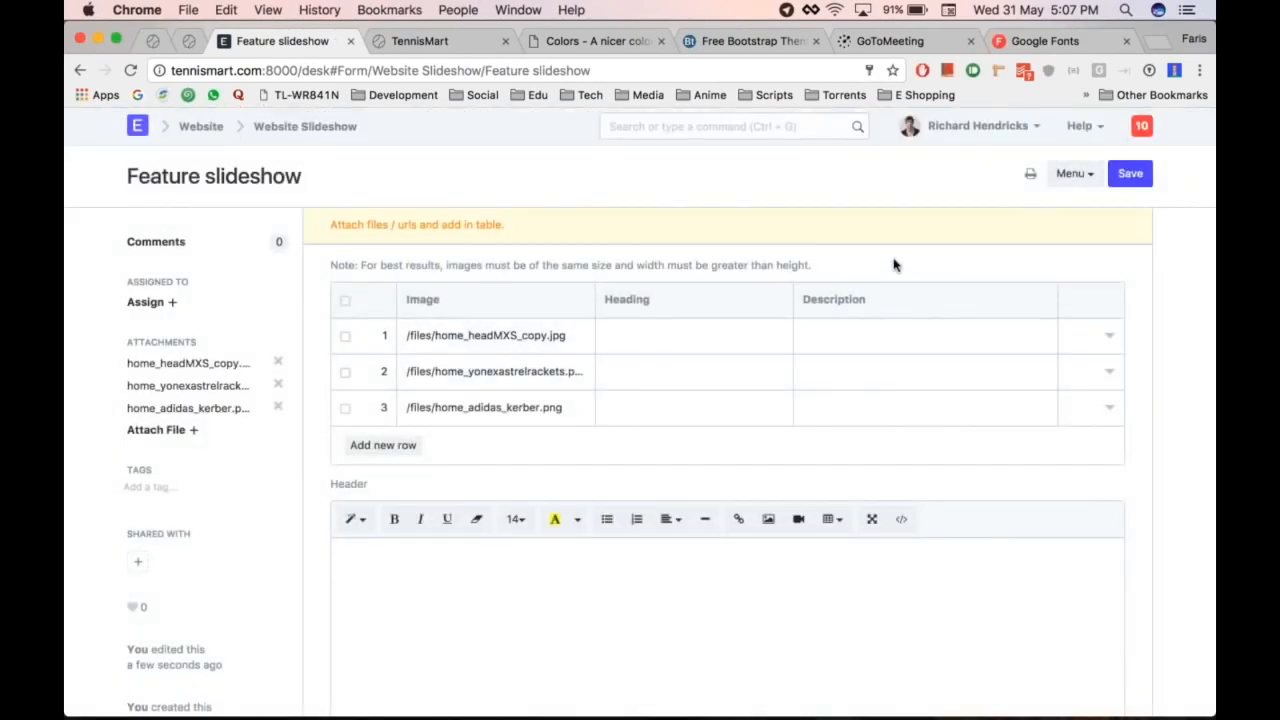
key(super+s)
Step: Write 'Featured Items' in the main section, styled as Header 2
scroll(728, 460, down, 5)
scroll(728, 460, up, 5)
scroll(728, 460, left, 5)
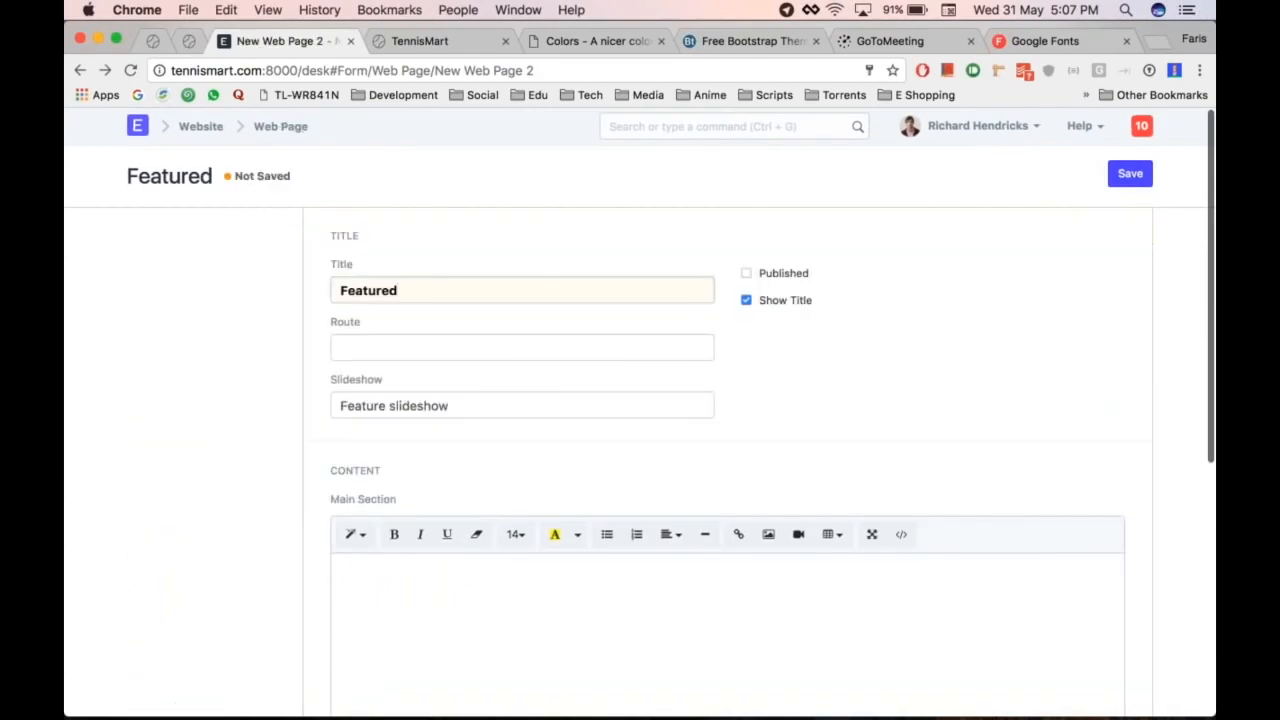
scroll(728, 460, down, 5)
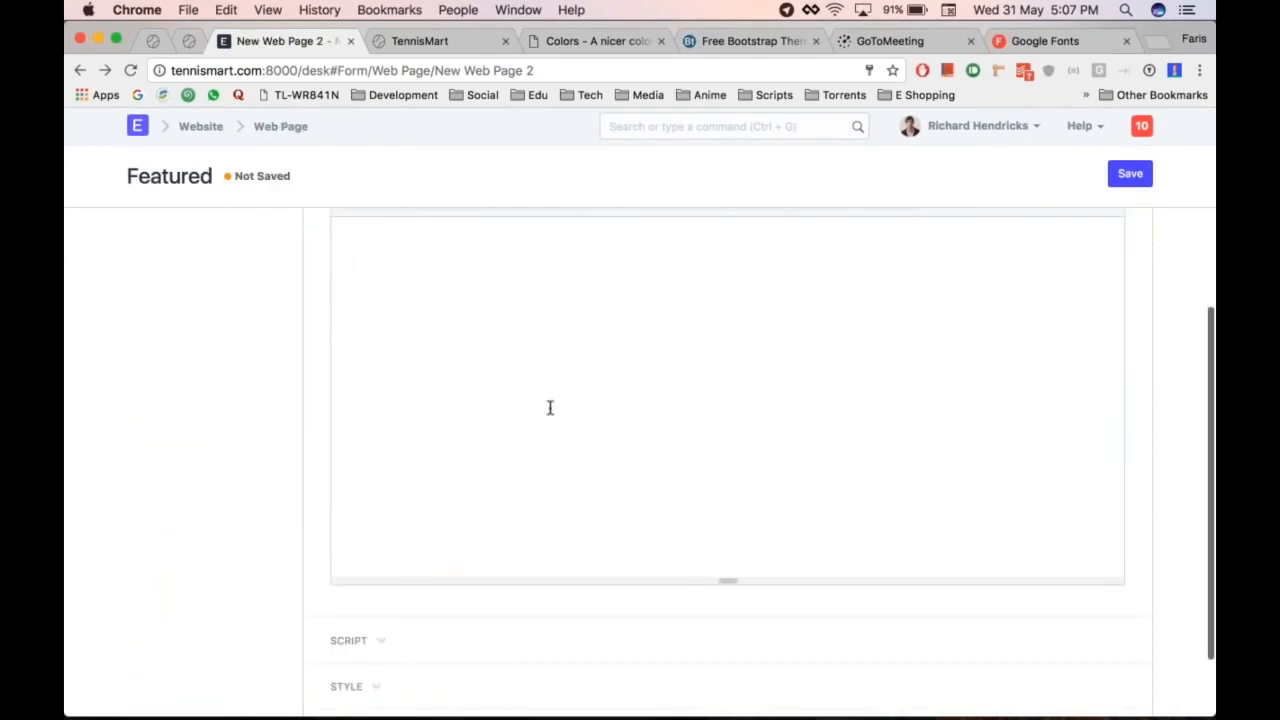
scroll(549, 407, up, 3)
text(Fa)
text(eatured)
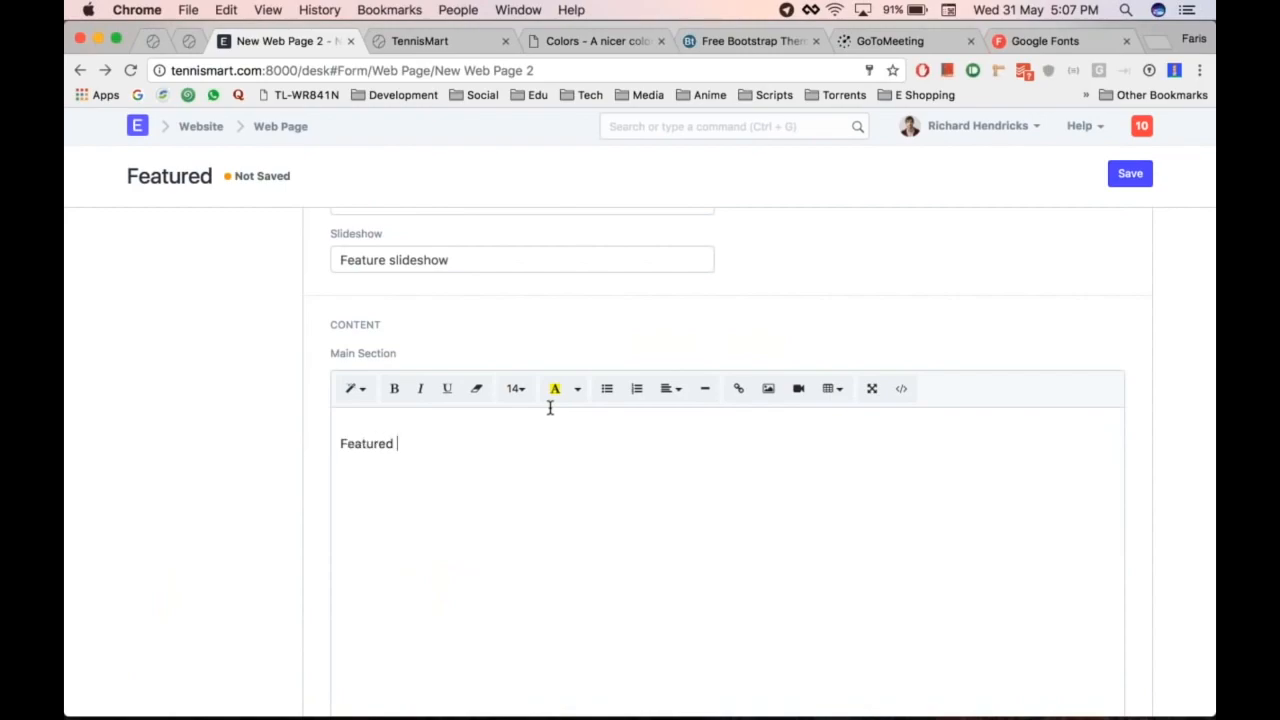
key(BackSpace)
key(BackSpace)
key(BackSpace)
key(BackSpace)
key(BackSpace)
key(BackSpace)
key(BackSpace)
key(BackSpace)
key(BackSpace)
key(BackSpace)
key(BackSpace)
key(BackSpace)
key(BackSpace)
text(Featured Items)
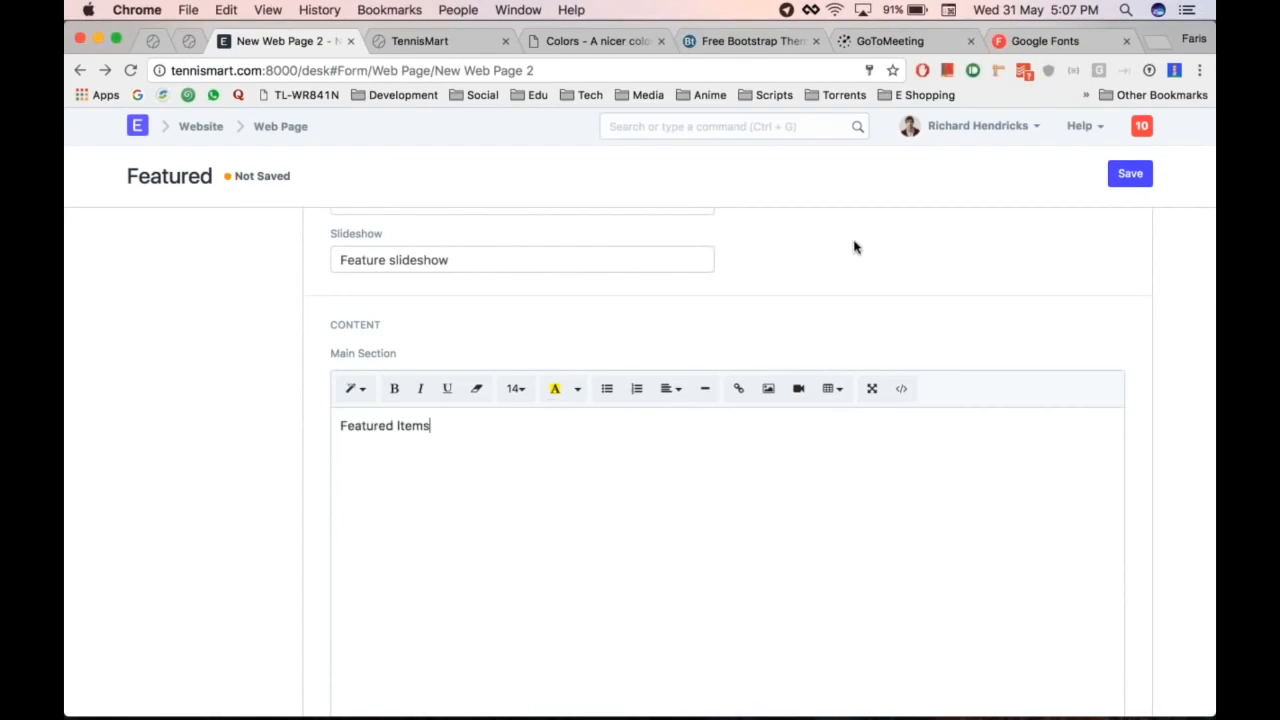
key(super+a)
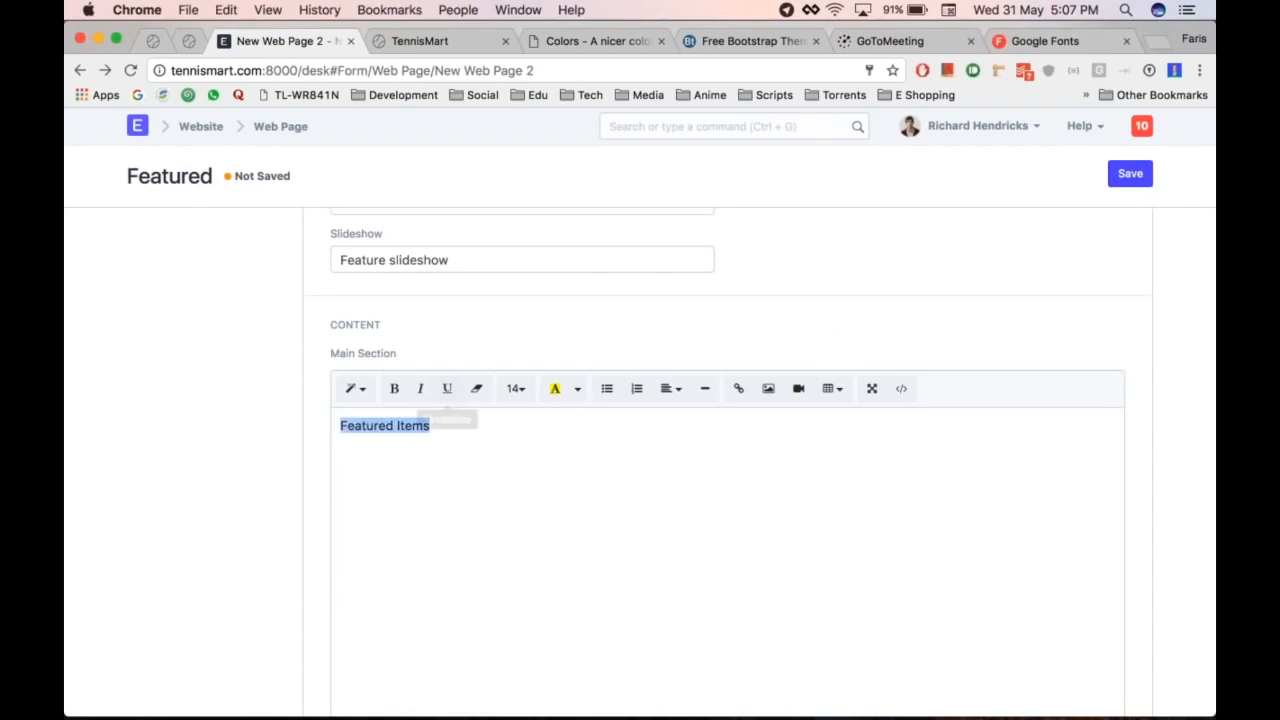
click(352, 388)
click(400, 622)
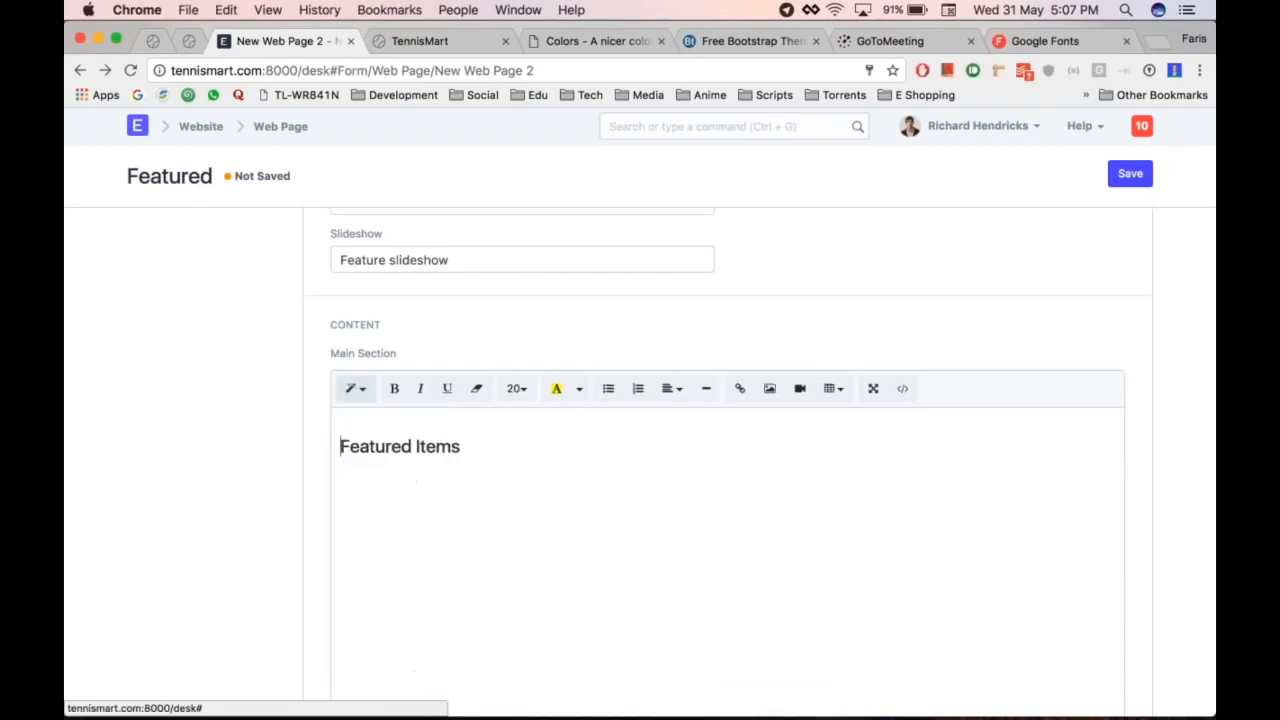
Step: Mark the Featured web page as Published and save it
key(ctrl+s)
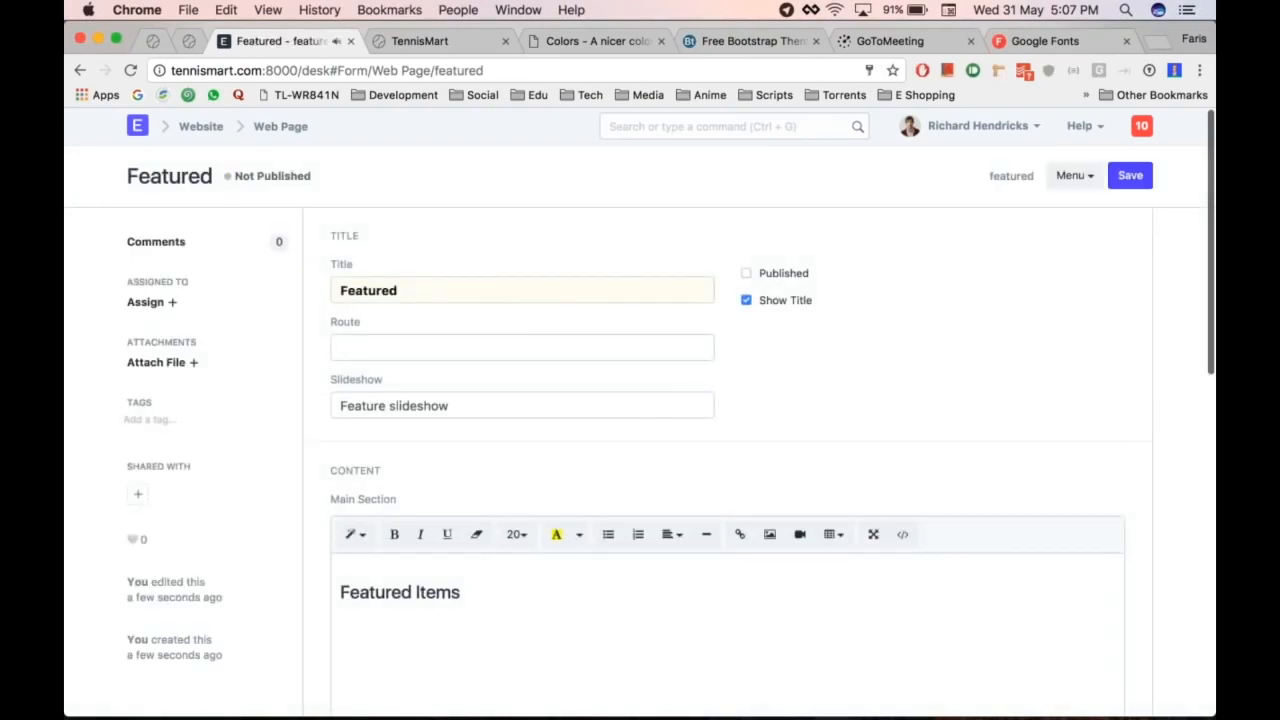
click(785, 274)
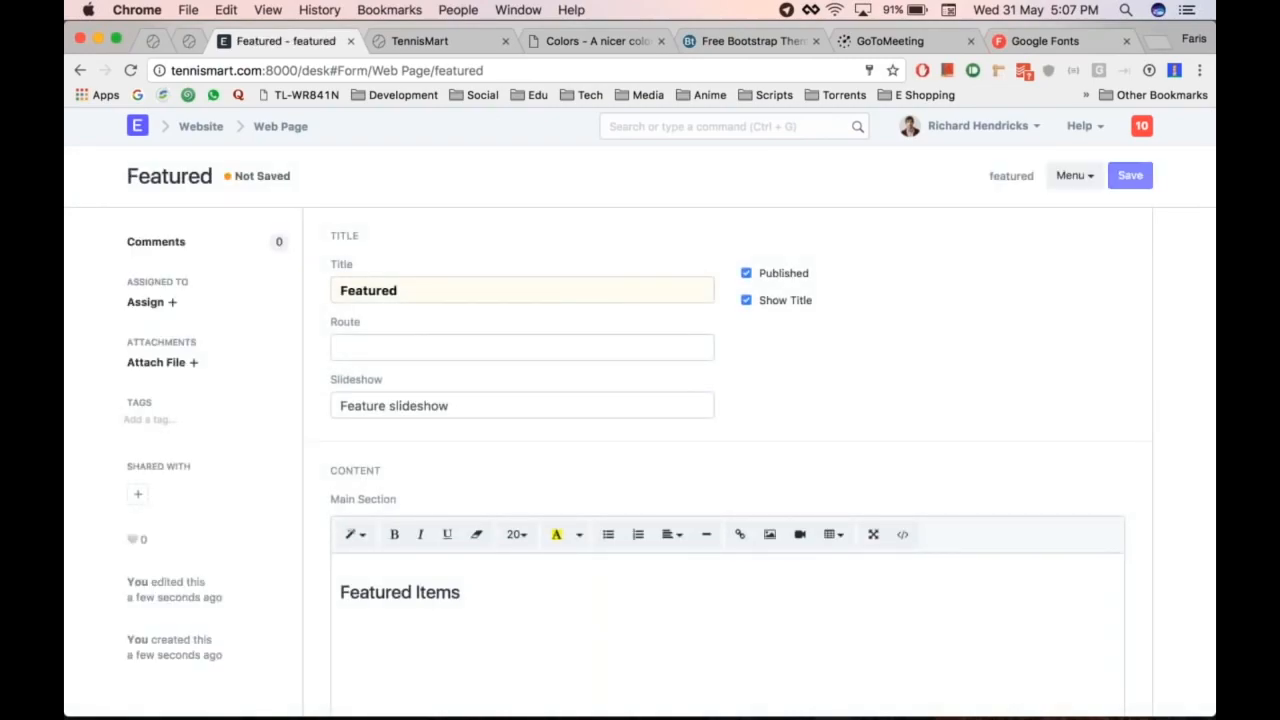
key(ctrl+s)
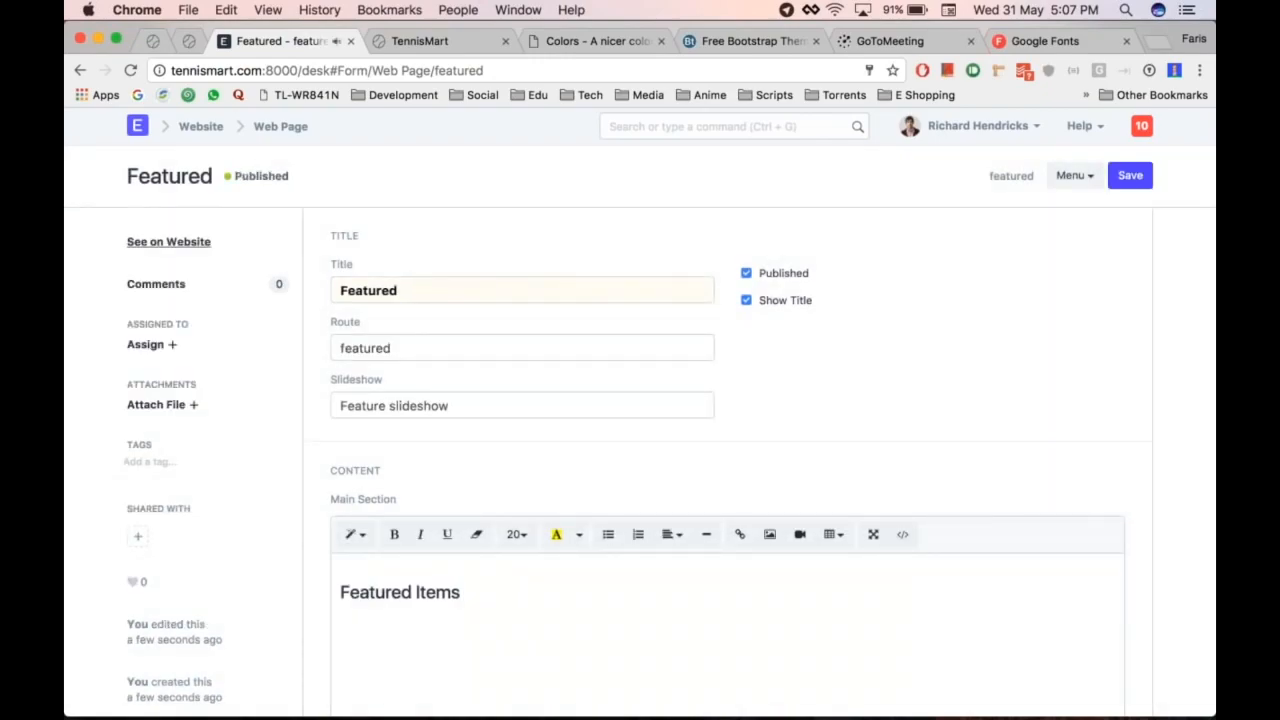
click(170, 243)
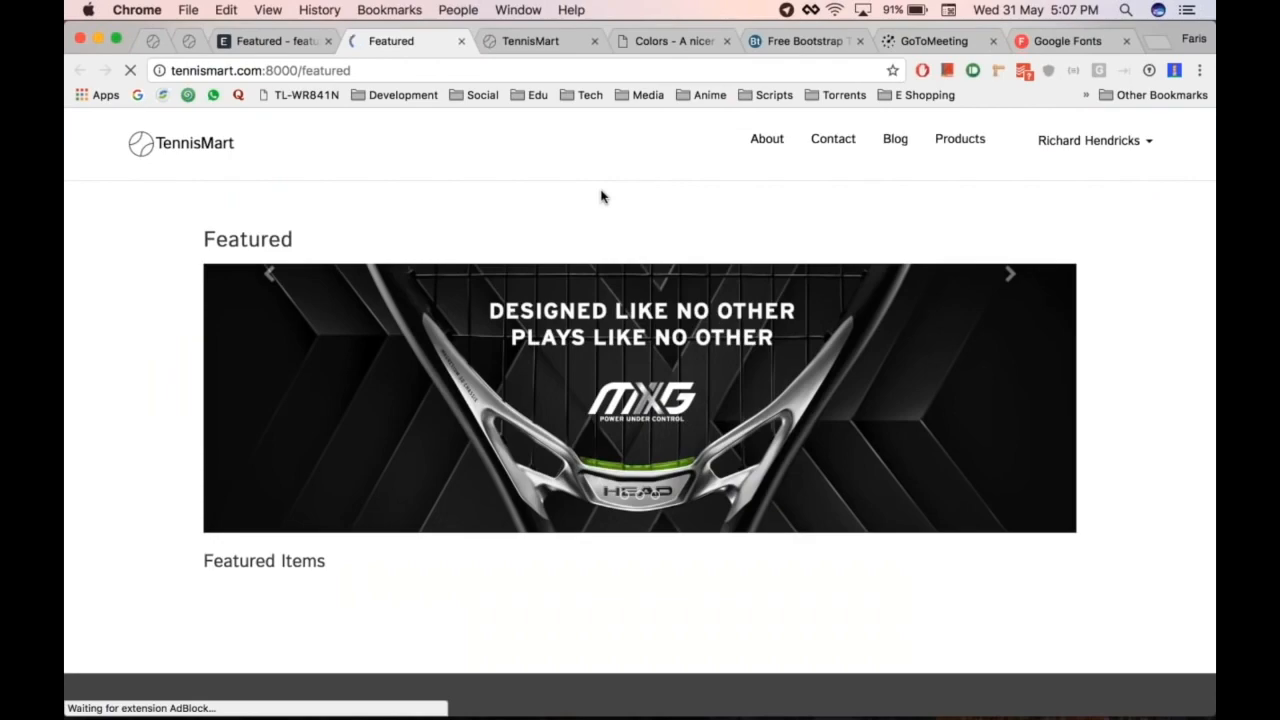
scroll(650, 290, down, 2)
scroll(703, 381, up, 2)
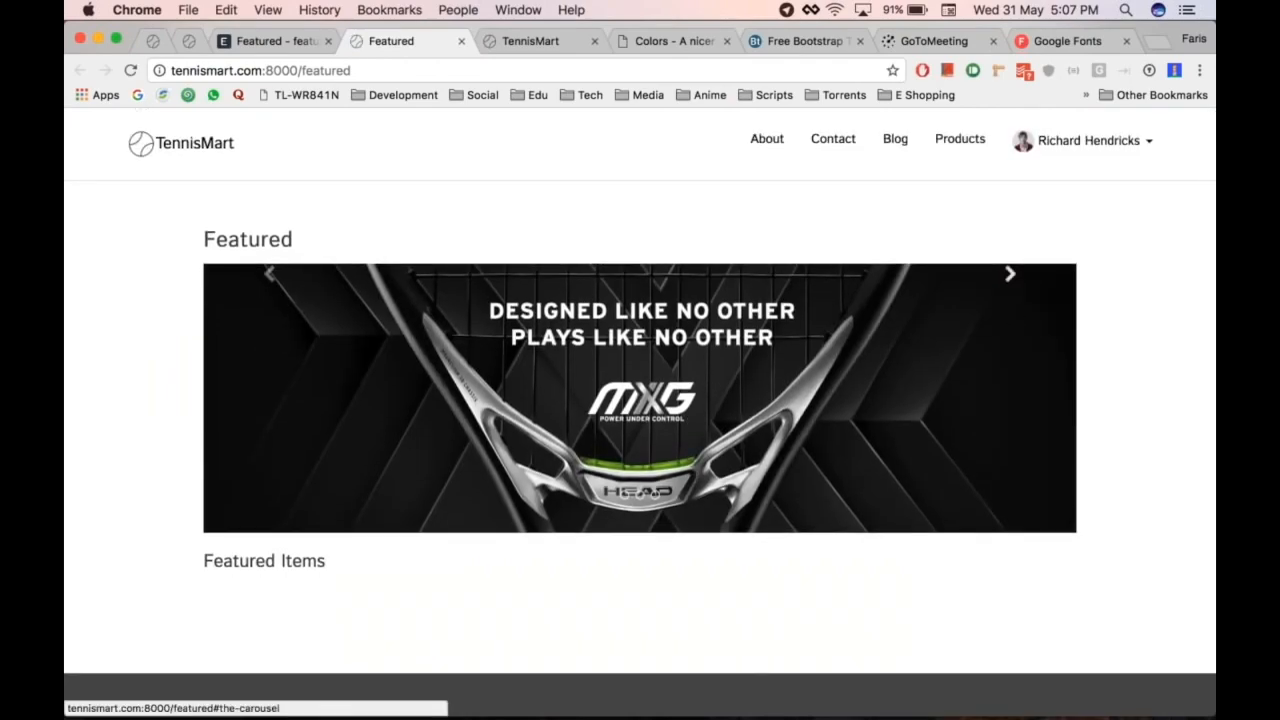
click(1010, 275)
click(1028, 436)
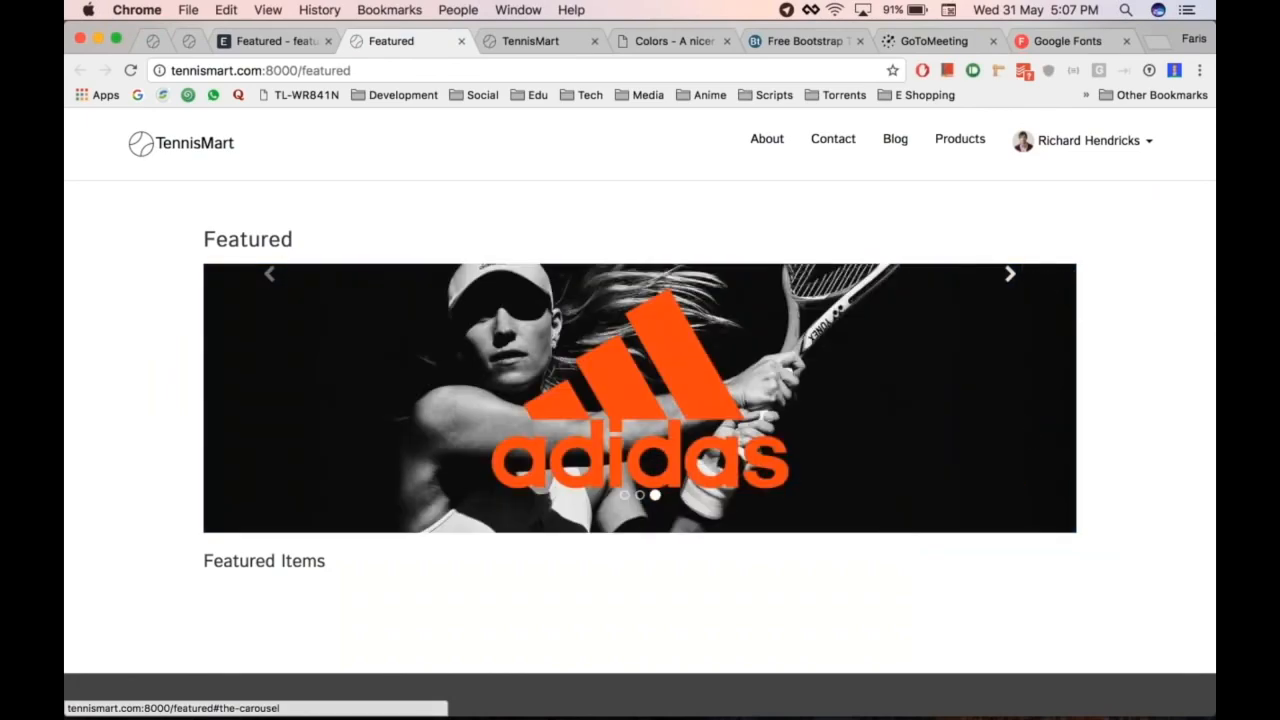
click(241, 350)
click(241, 350)
scroll(241, 350, down, 5)
scroll(241, 350, up, 5)
scroll(256, 224, down, 1)
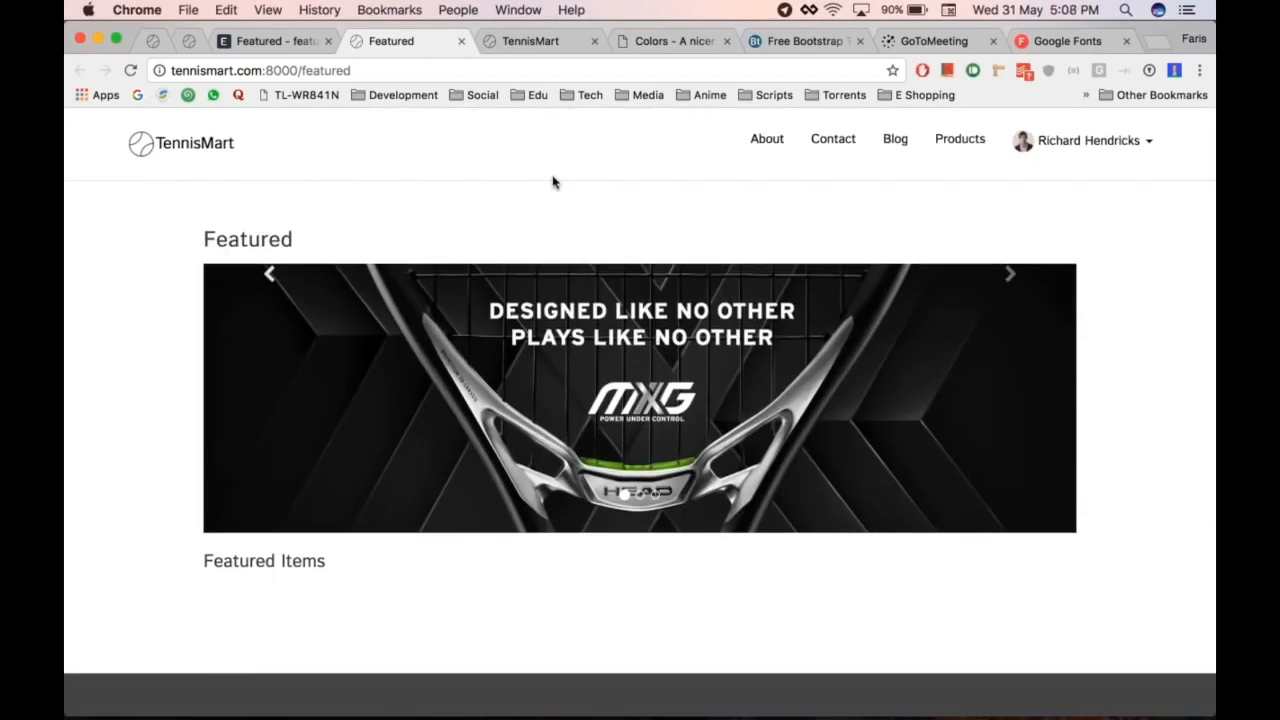
click(518, 10)
key(alt+super+Left)
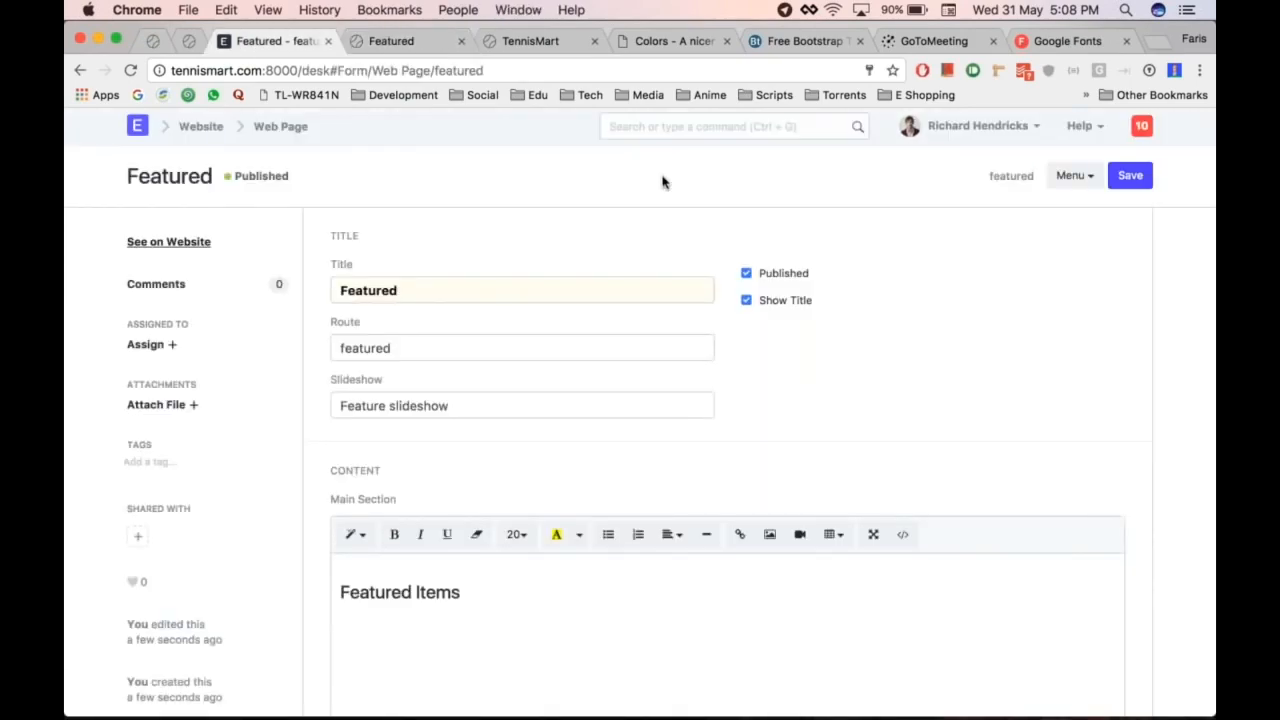
Step: Set the Website Settings Home Page to 'featured', save, and load the site root to check it
click(657, 128)
click(270, 134)
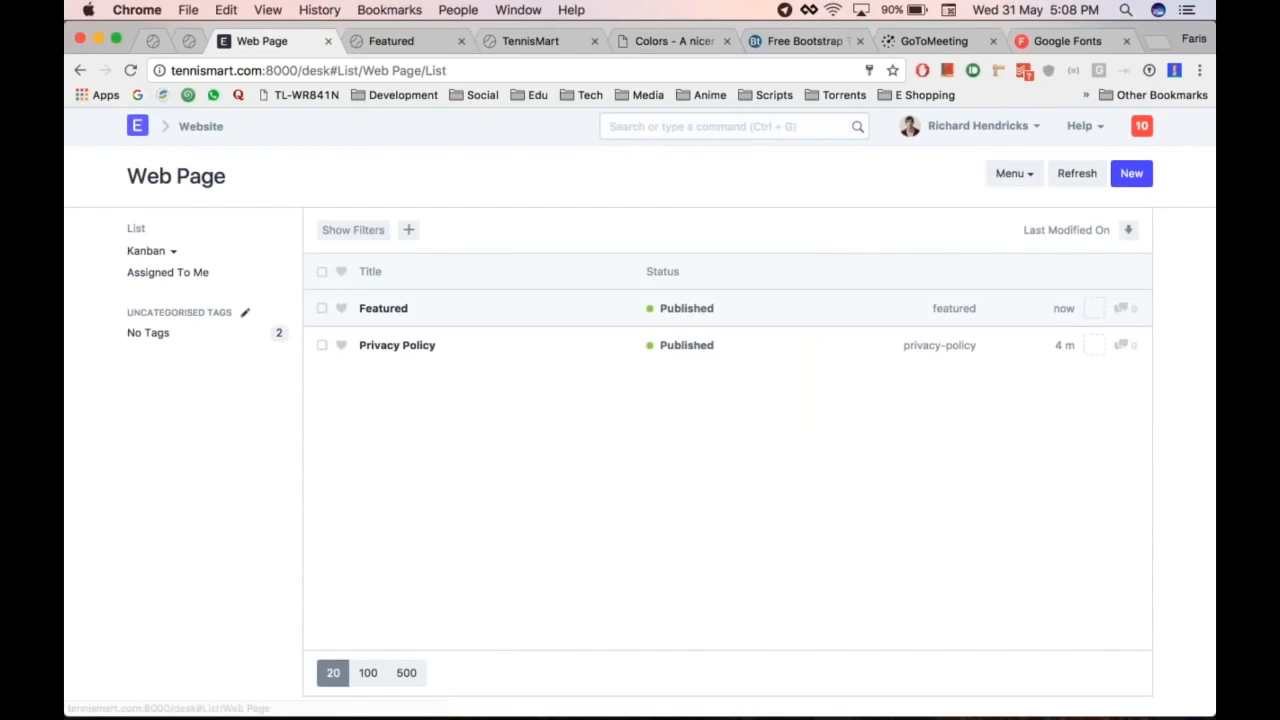
click(235, 128)
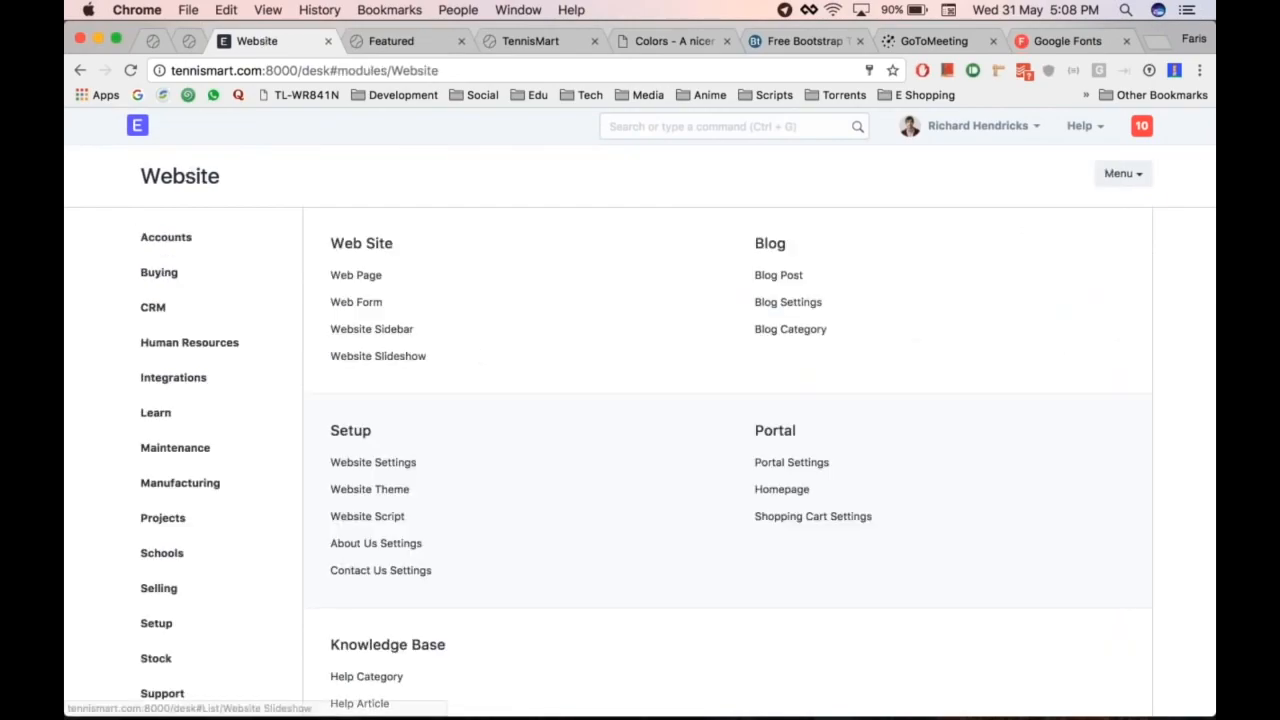
click(373, 463)
double_click(426, 291)
text(featu)
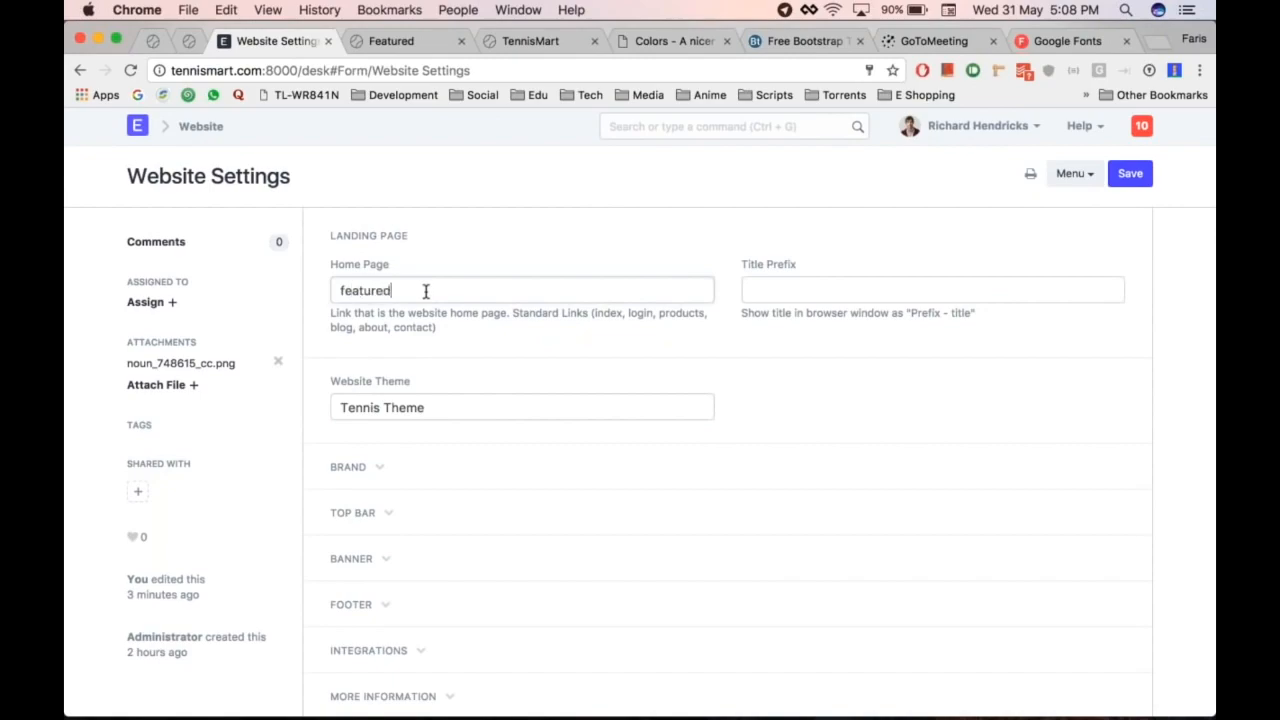
text(red)
key(super+s)
key(ctrl+Tab)
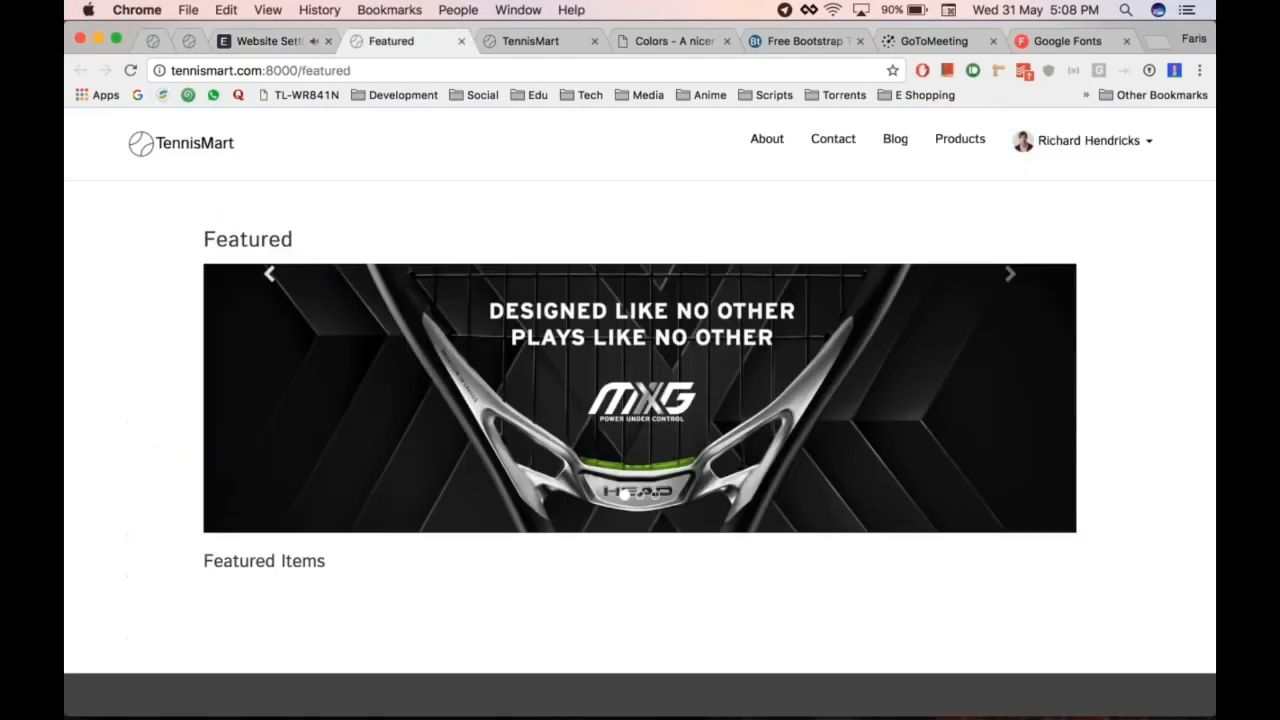
click(240, 149)
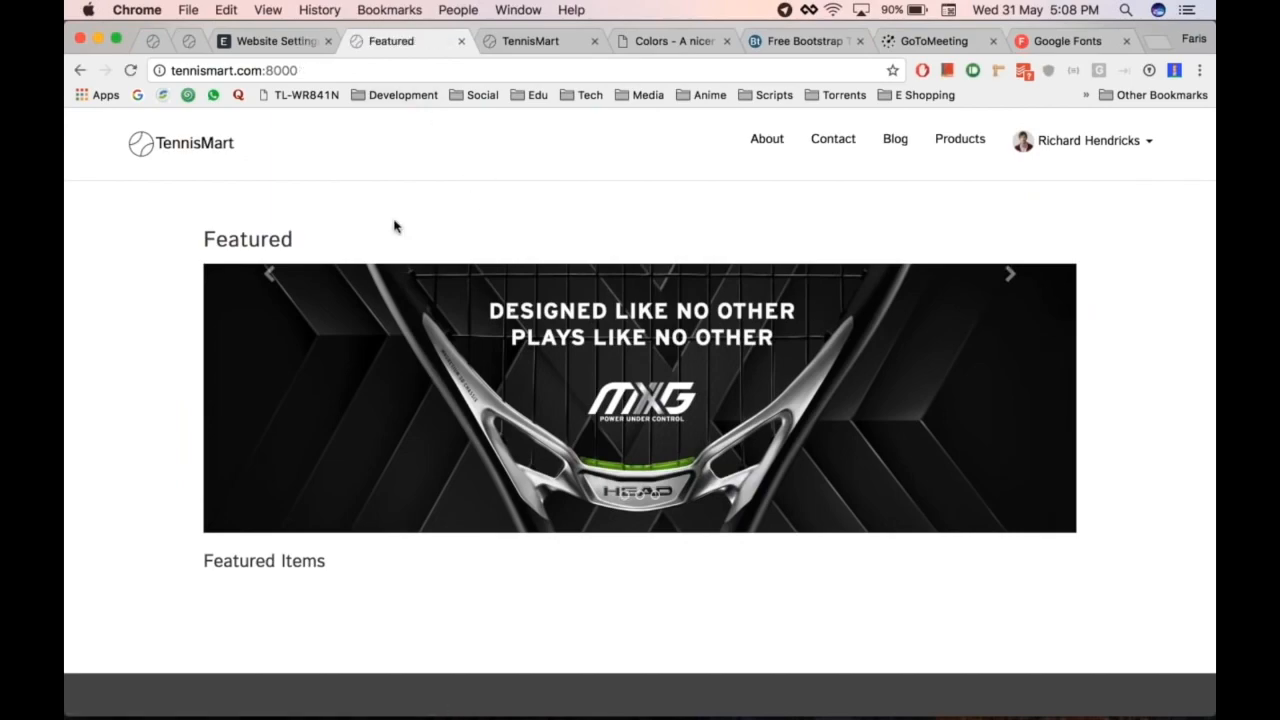
Step: Revert the Home Page to 'home' and reload the site to confirm it
key(ctrl+shift+Tab)
key(super+a)
text(hoo)
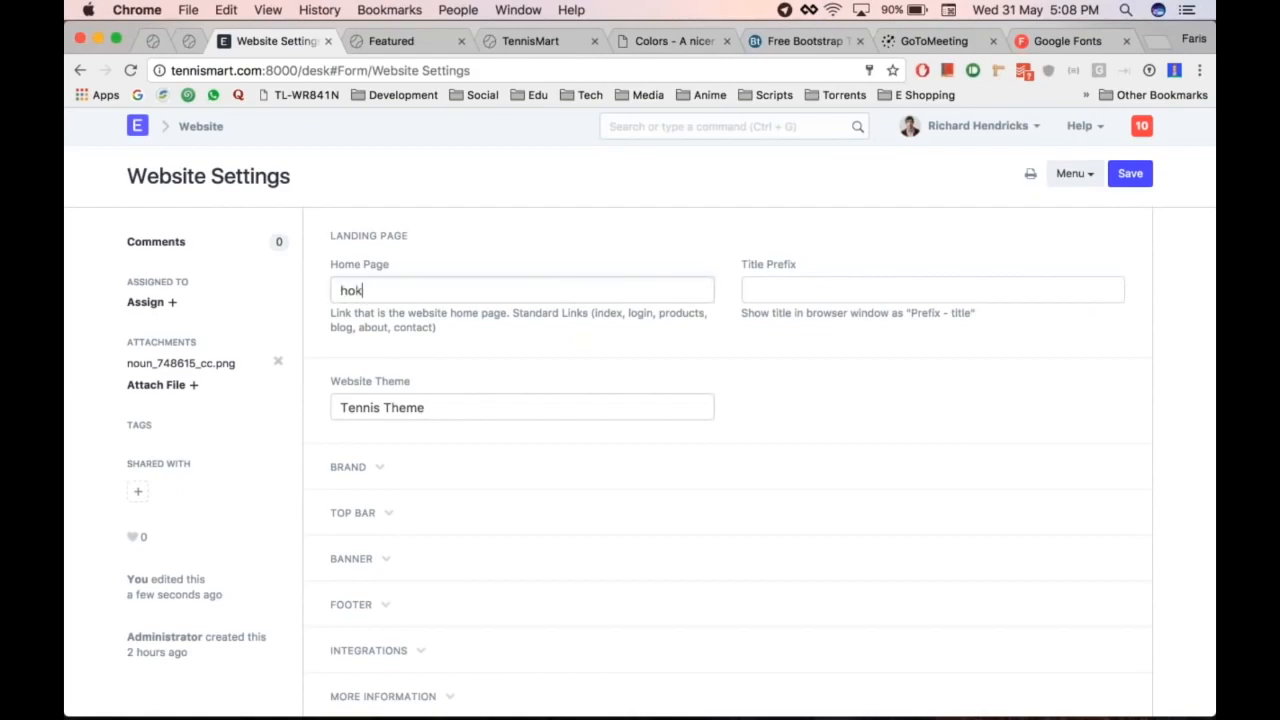
text(e)
key(ctrl+Tab)
key(super+r)
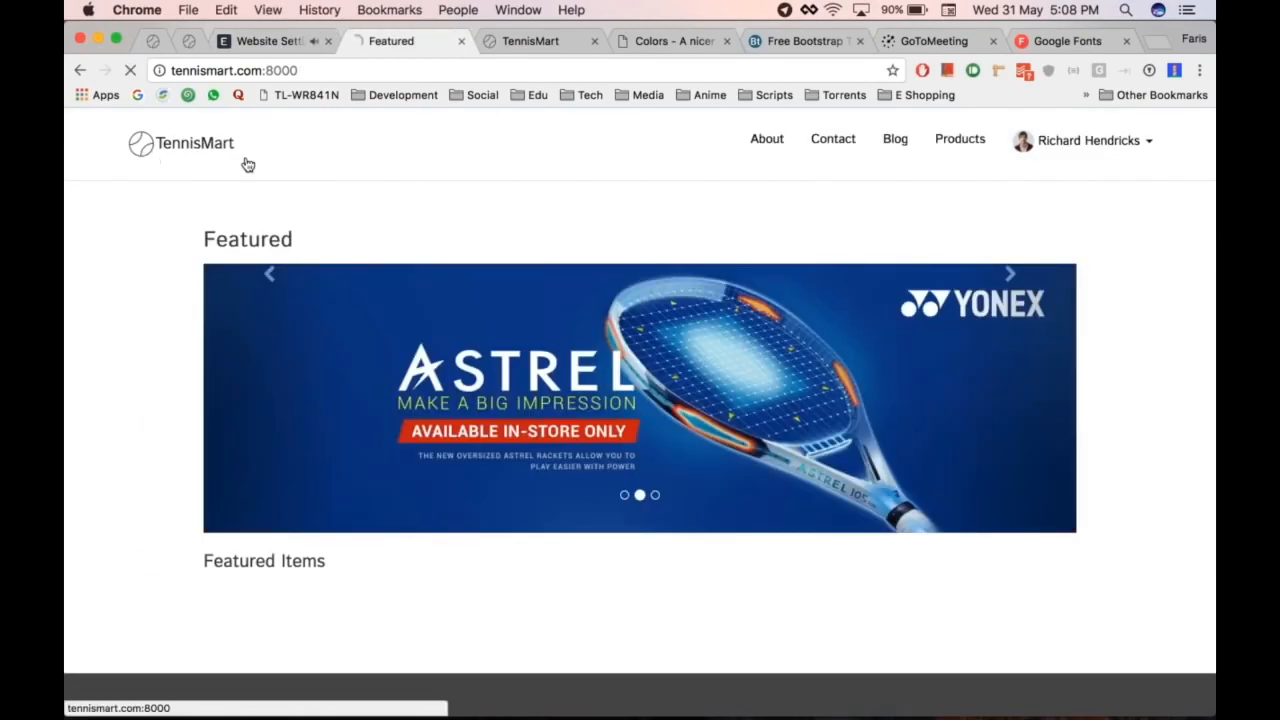
scroll(554, 211, down, 1)
scroll(640, 412, down, 6)
scroll(640, 412, up, 7)
Step: Open the Website Sidebar list from the Website module
key(ctrl+shift+Tab)
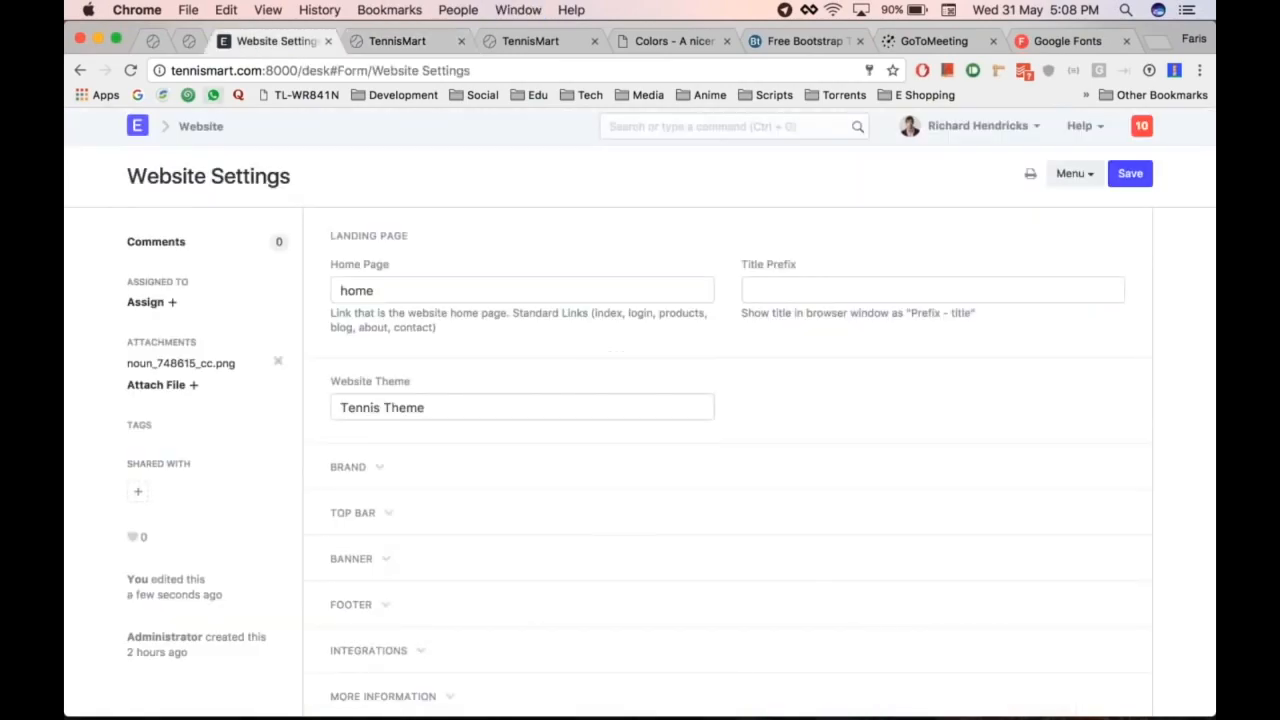
click(203, 127)
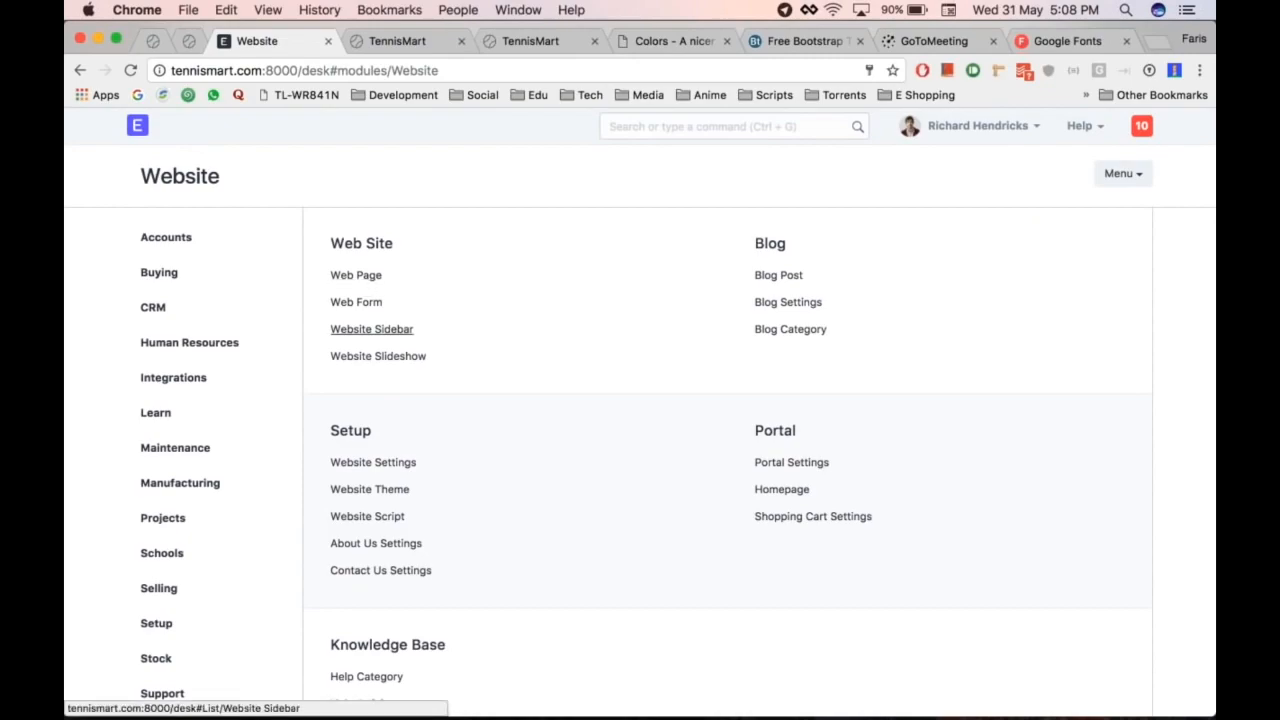
click(400, 329)
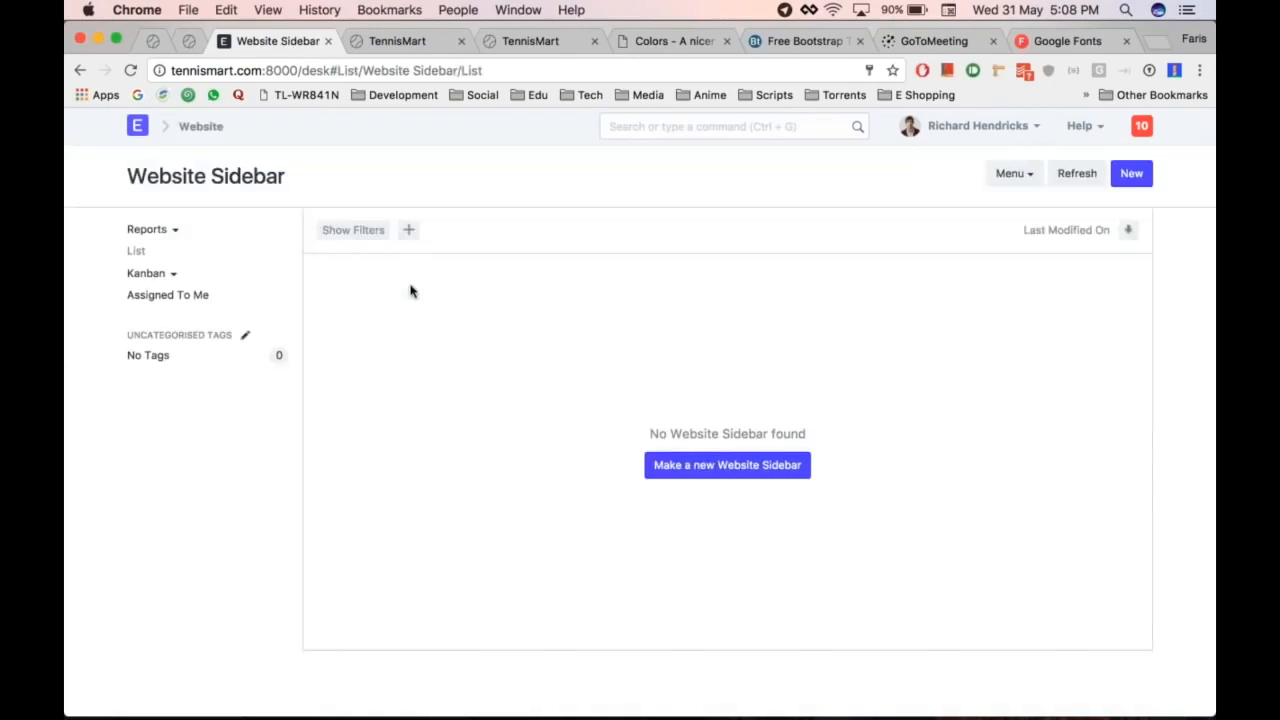
Step: On the Featured web page, enable Show Sidebar and start creating a new Website Sidebar
scroll(409, 289, left, 5)
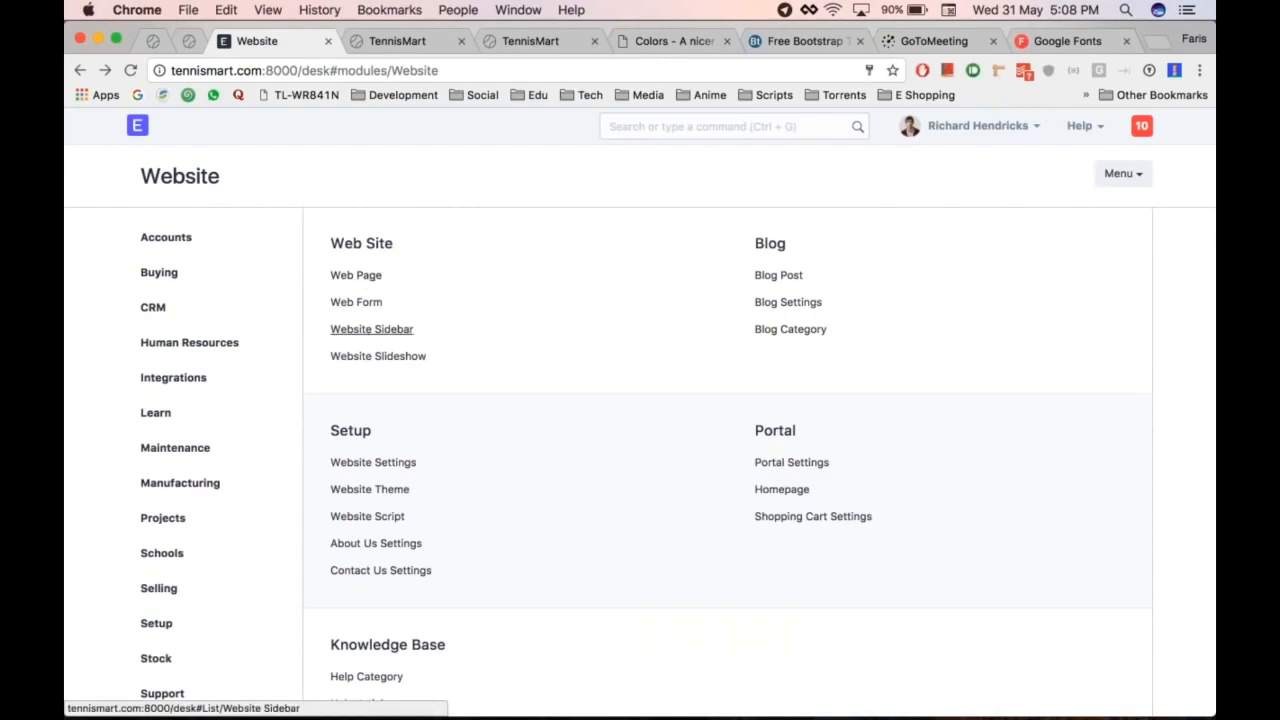
click(358, 276)
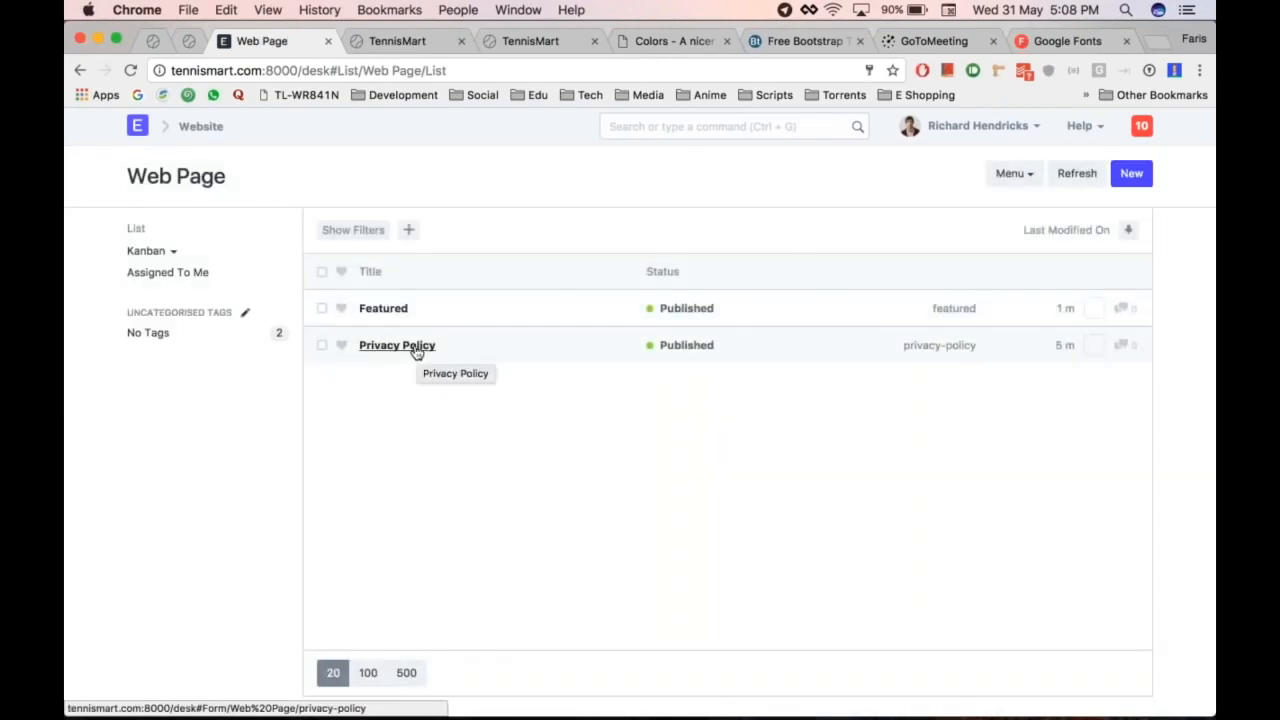
click(383, 309)
scroll(383, 309, down, 1)
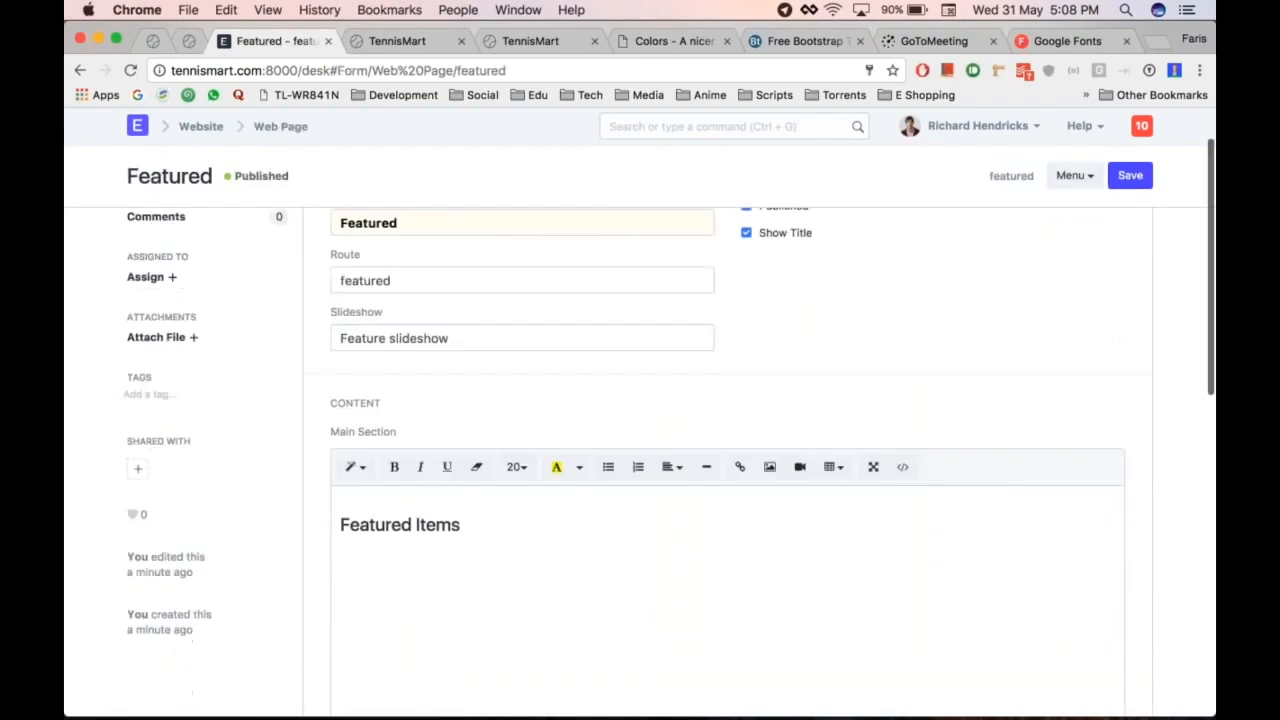
scroll(728, 460, down, 10)
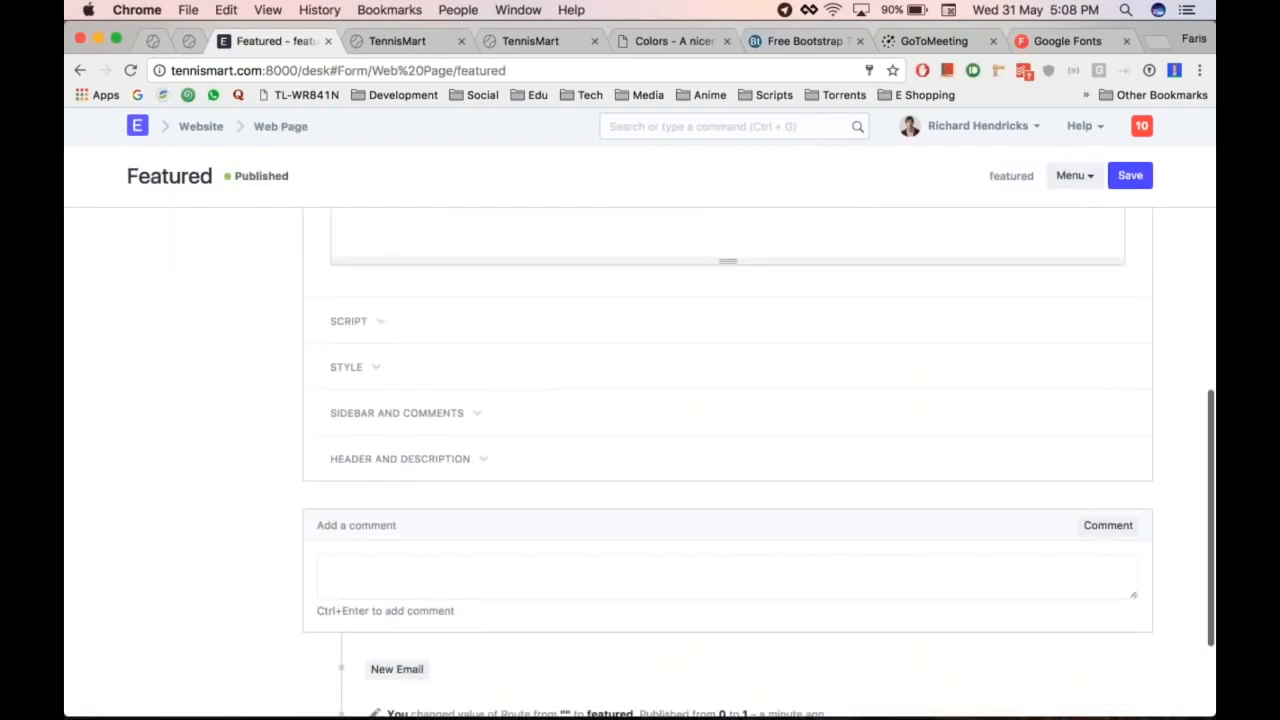
click(511, 411)
scroll(511, 411, down, 1)
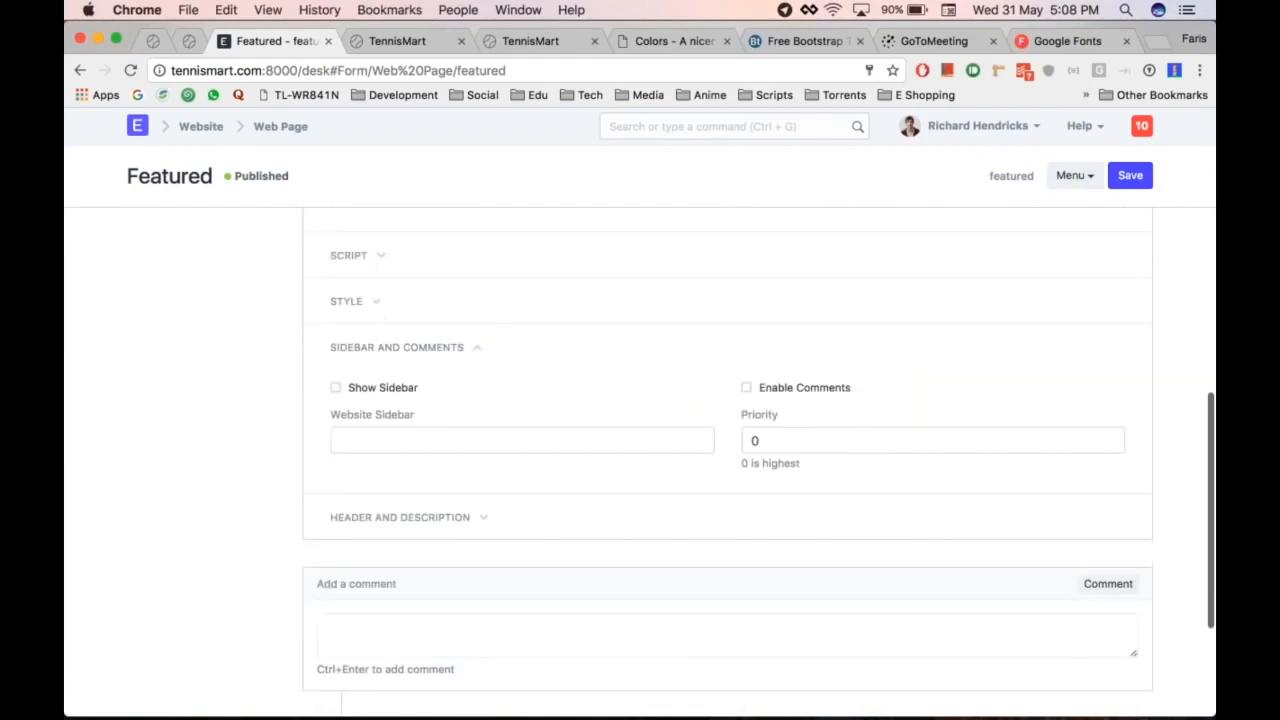
click(336, 388)
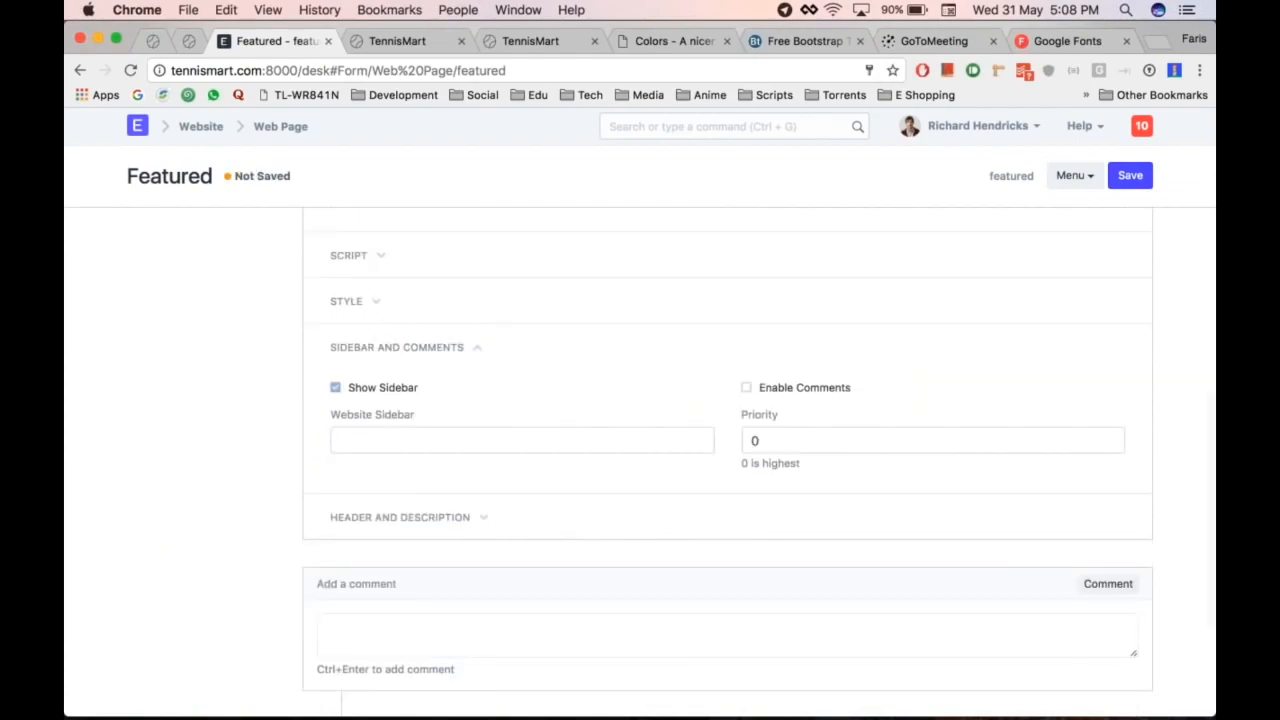
click(448, 432)
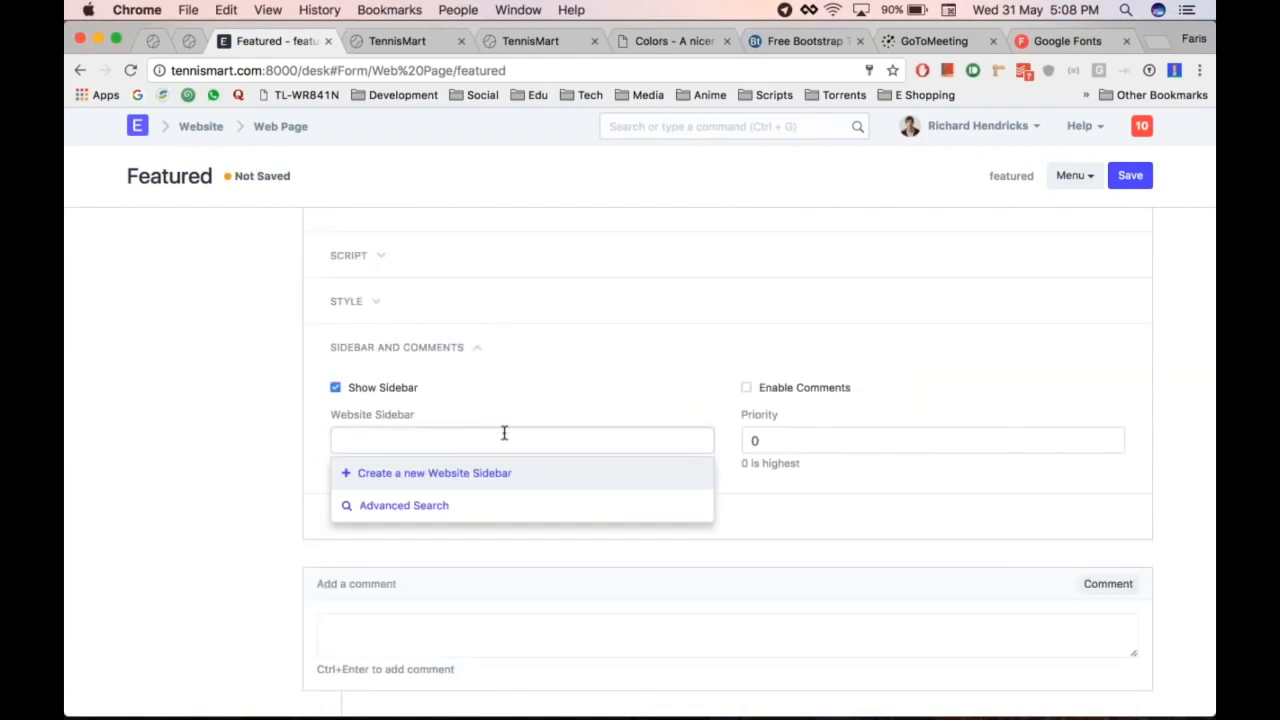
key(Return)
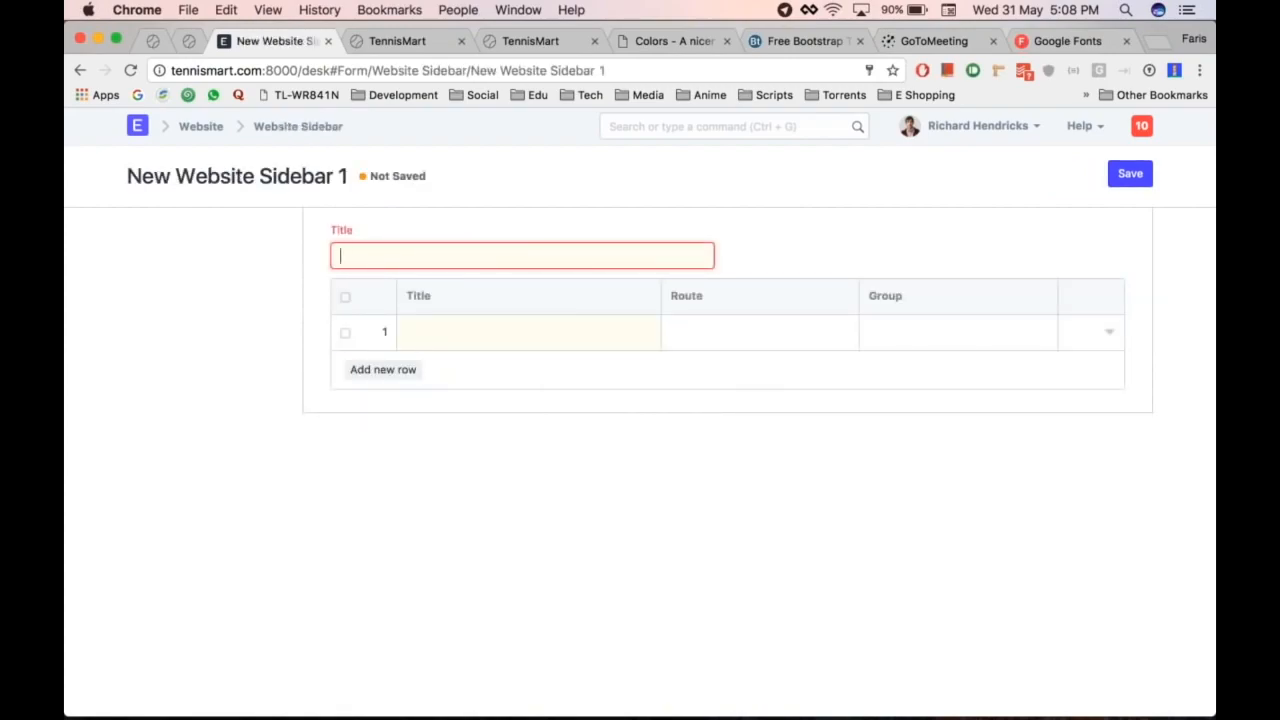
Step: Save a 'Featured' sidebar with links About → /about and Contact → /contact
text(Feau)
click(430, 332)
text(About)
key(Tab)
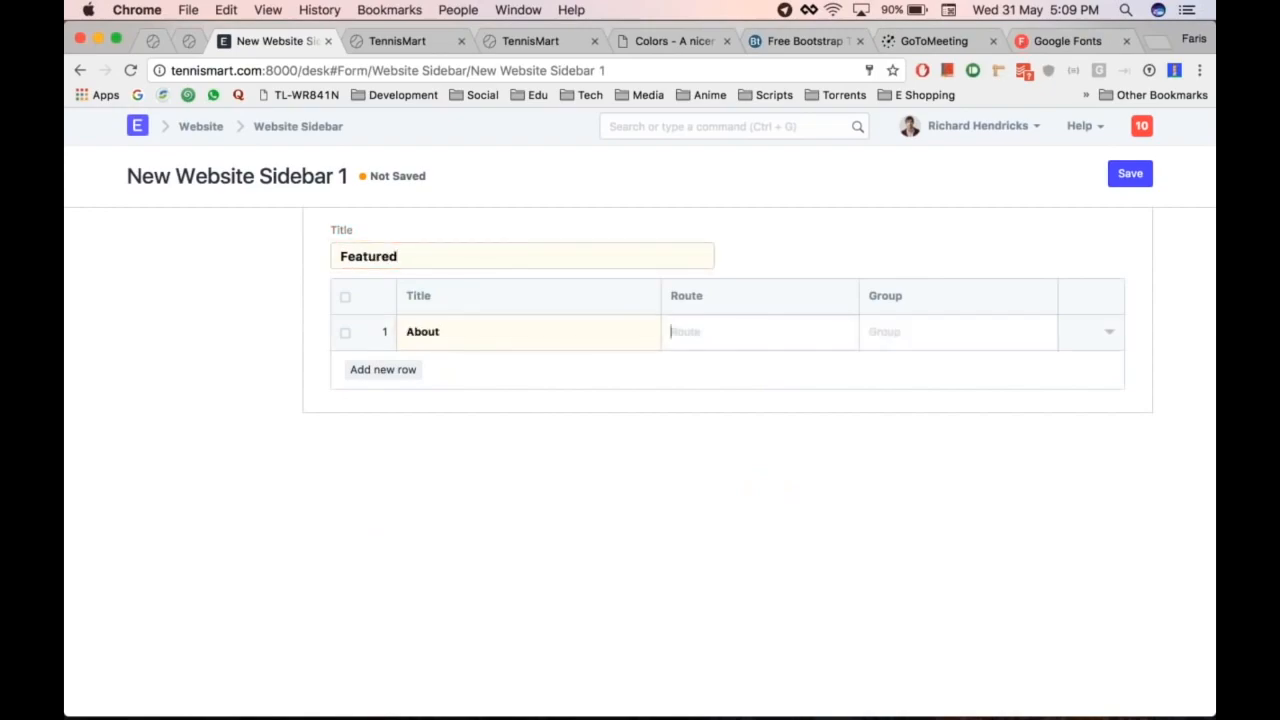
text(/about)
key(Tab)
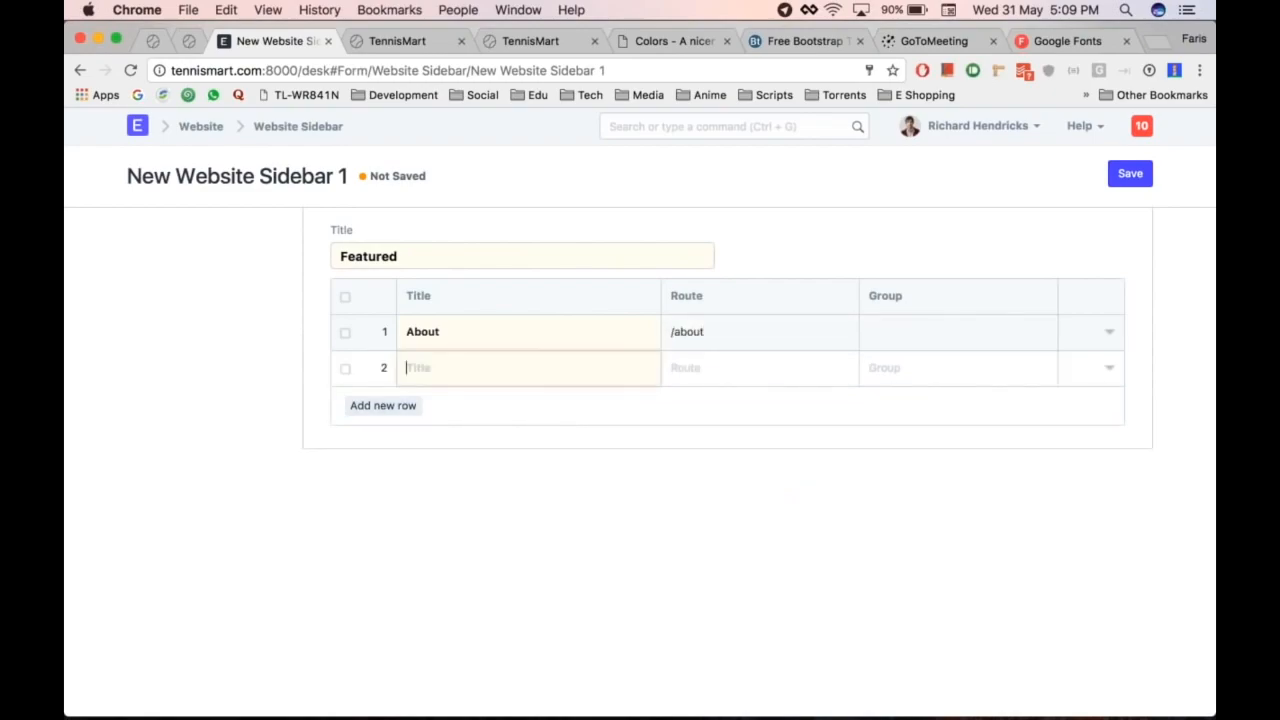
text(Contact)
key(Tab)
text(/conta)
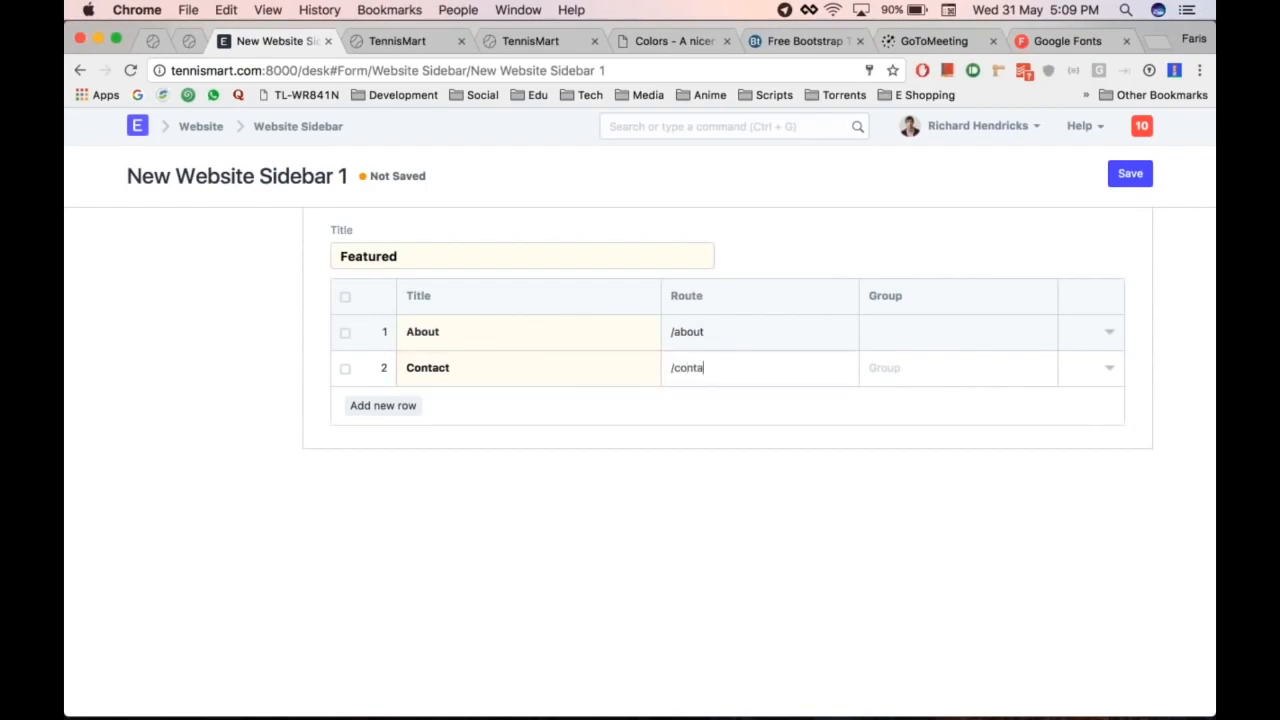
text(ct)
key(ctrl+s)
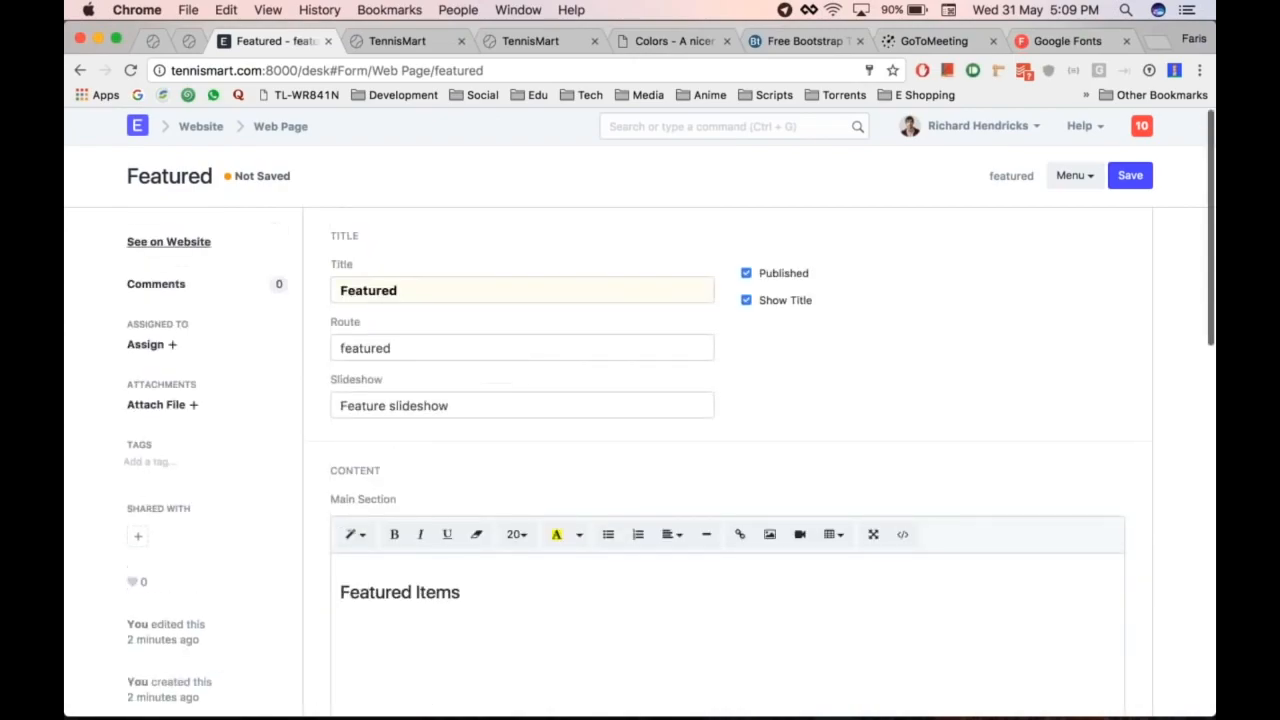
Step: Preview the live Featured page, then save the page with the Featured sidebar attached
click(168, 241)
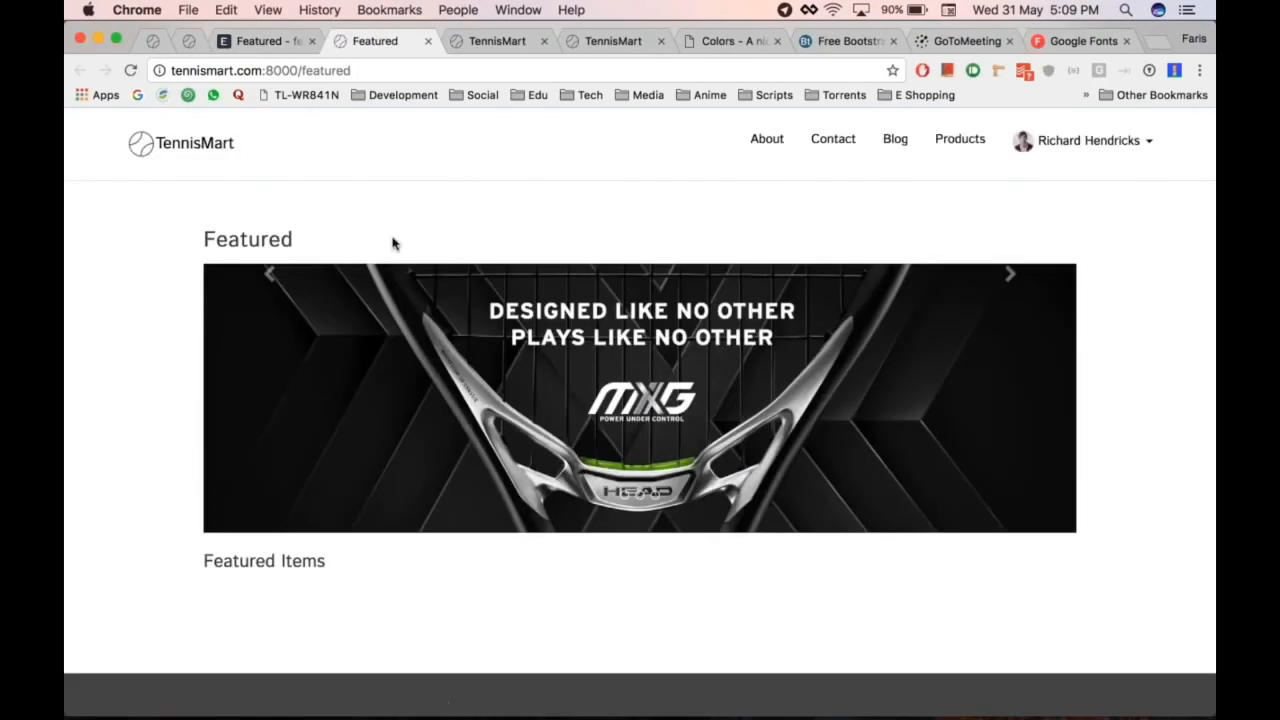
key(super+alt+Left)
key(super+alt+Right)
key(super+r)
key(super+alt+Left)
scroll(516, 323, down, 2)
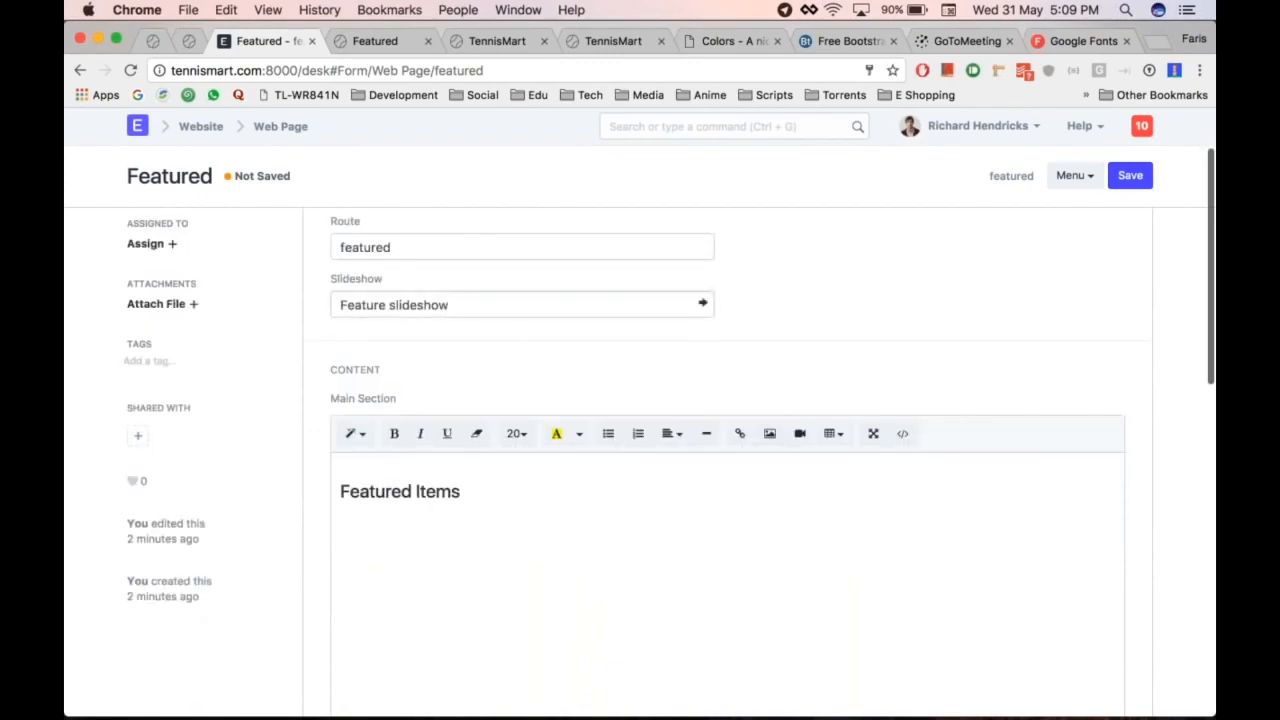
scroll(594, 463, down, 10)
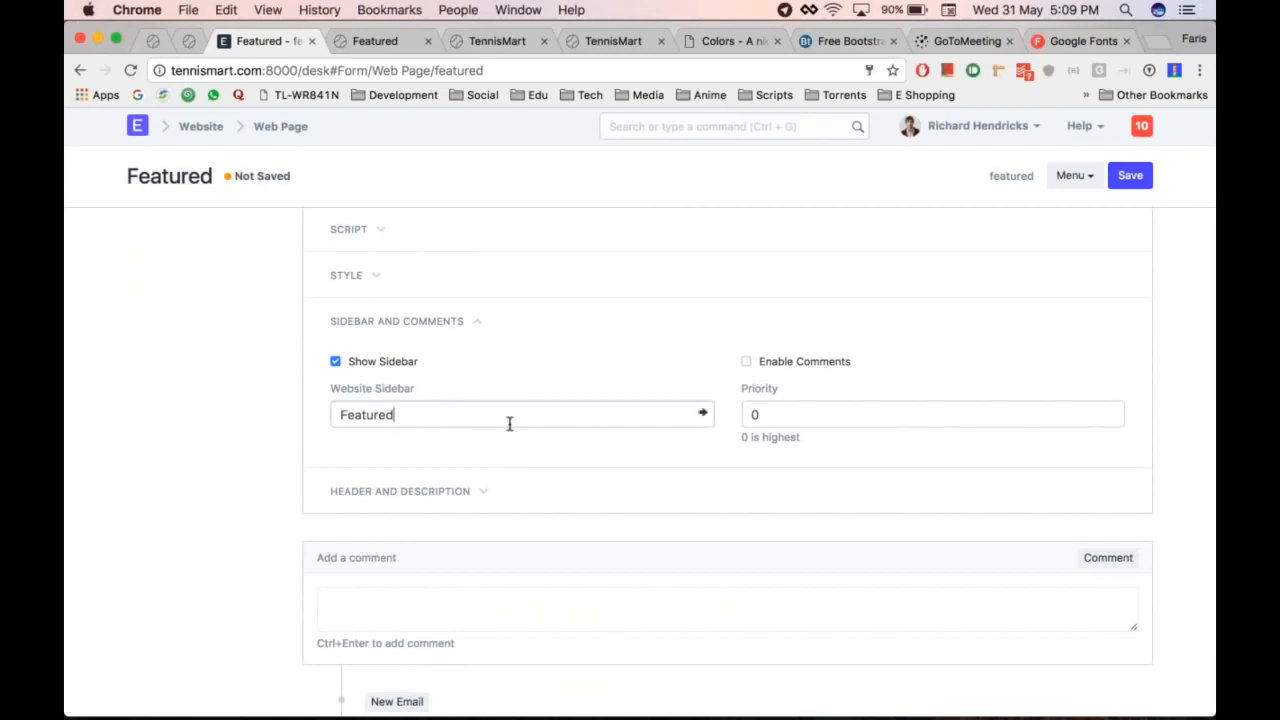
key(ctrl+s)
Step: Reload the live page and test its About and Contact sidebar links
key(ctrl+Tab)
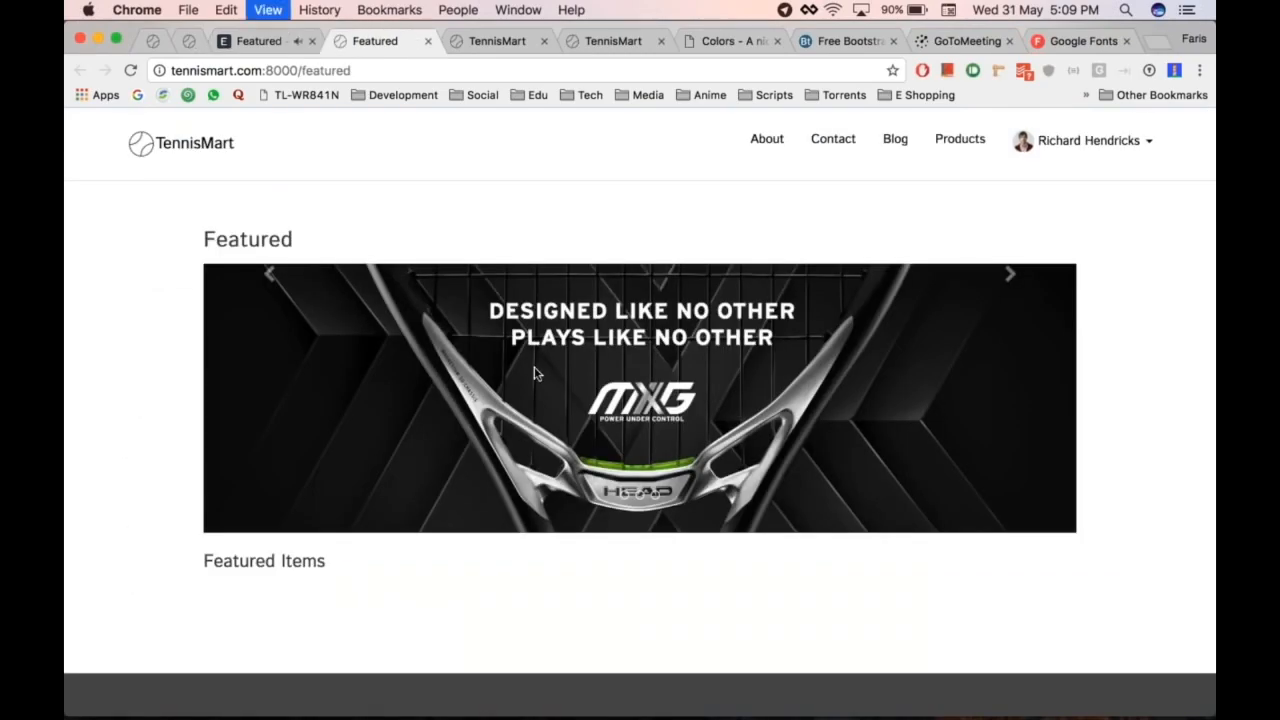
key(super+r)
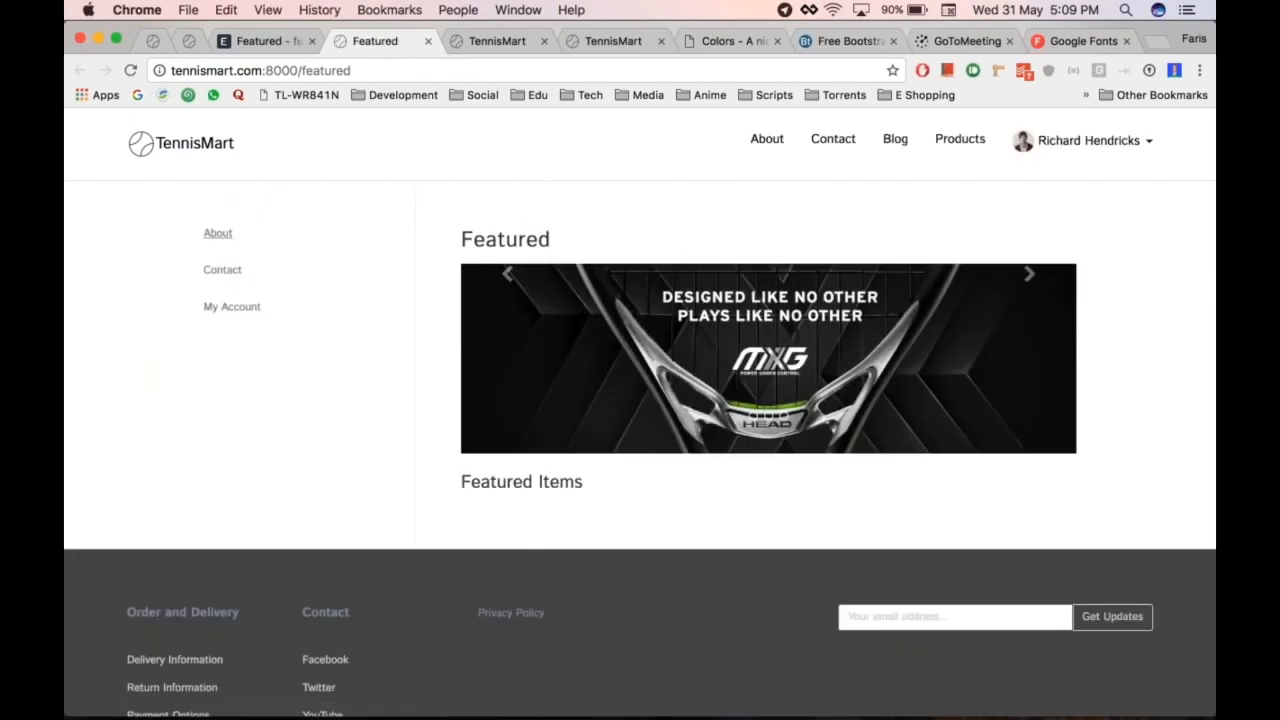
click(217, 236)
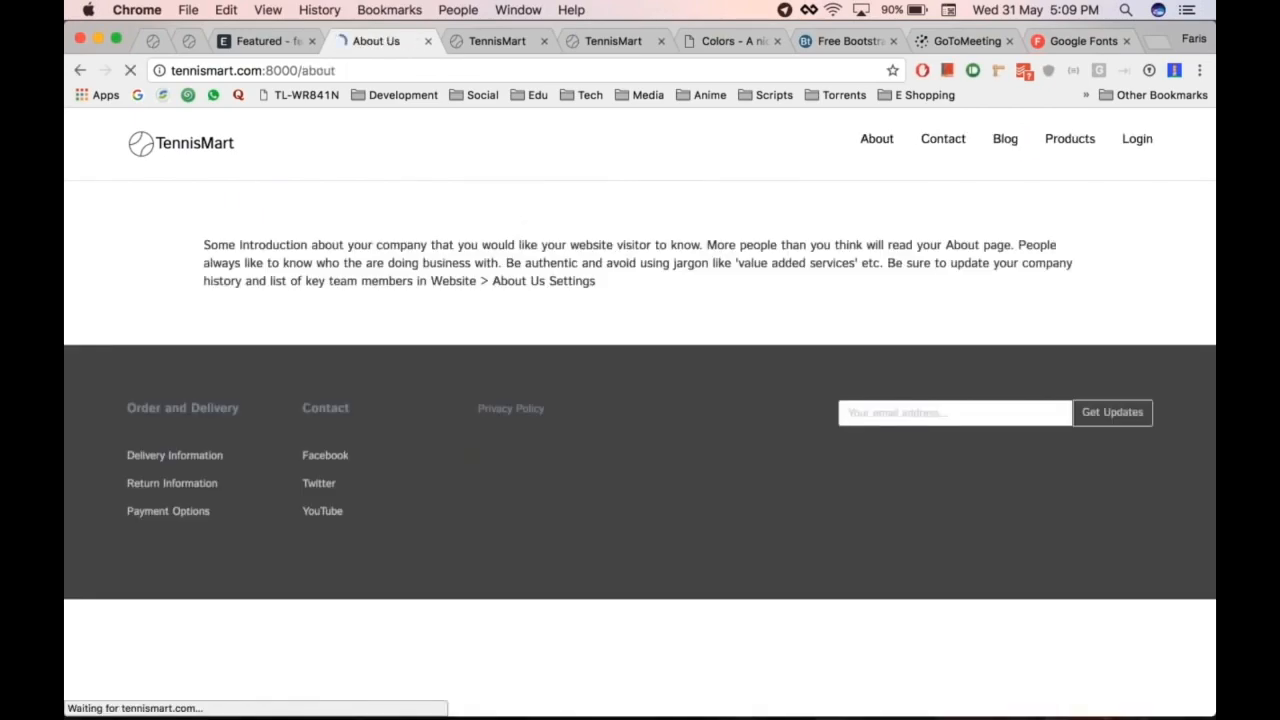
key(super+bracketleft)
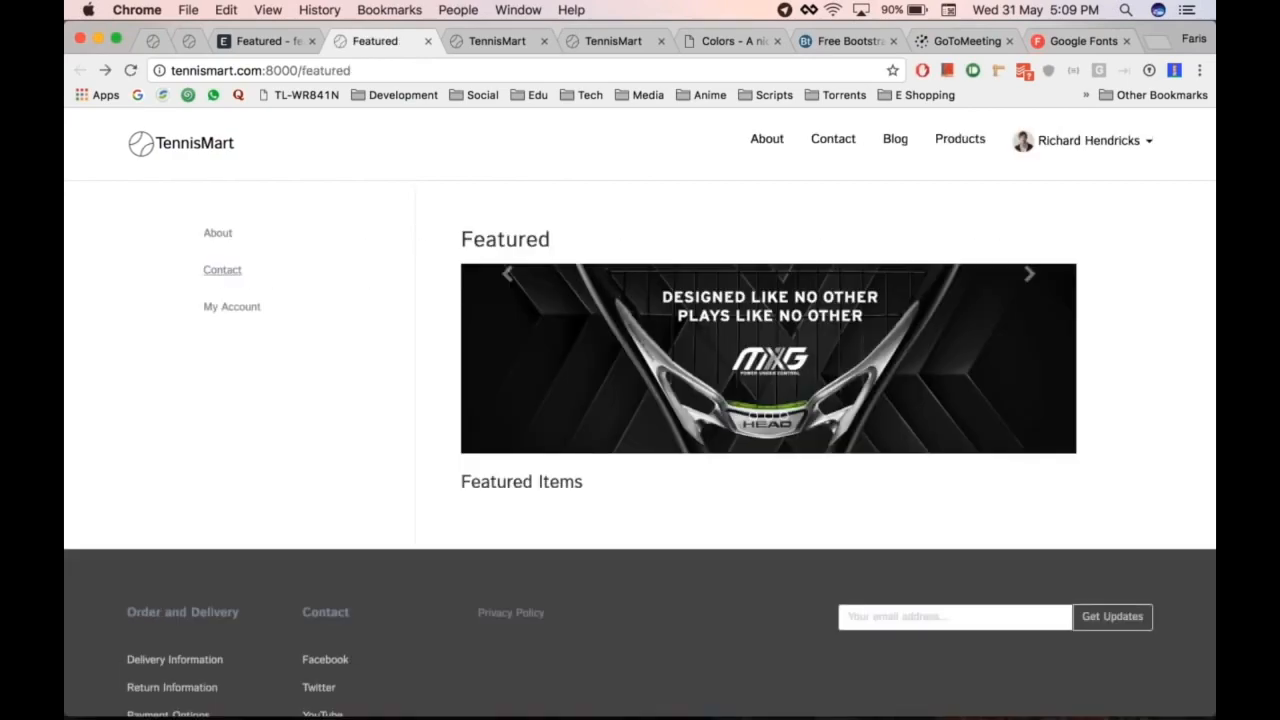
click(221, 270)
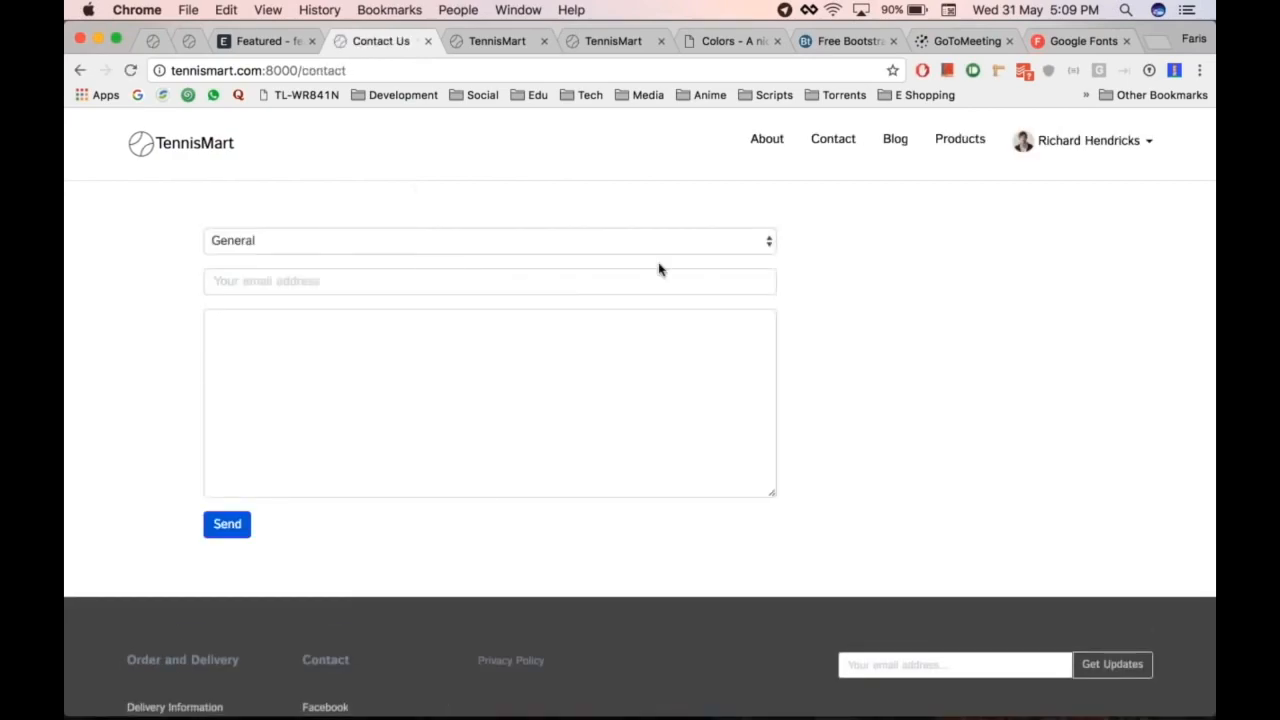
scroll(660, 266, left, 5)
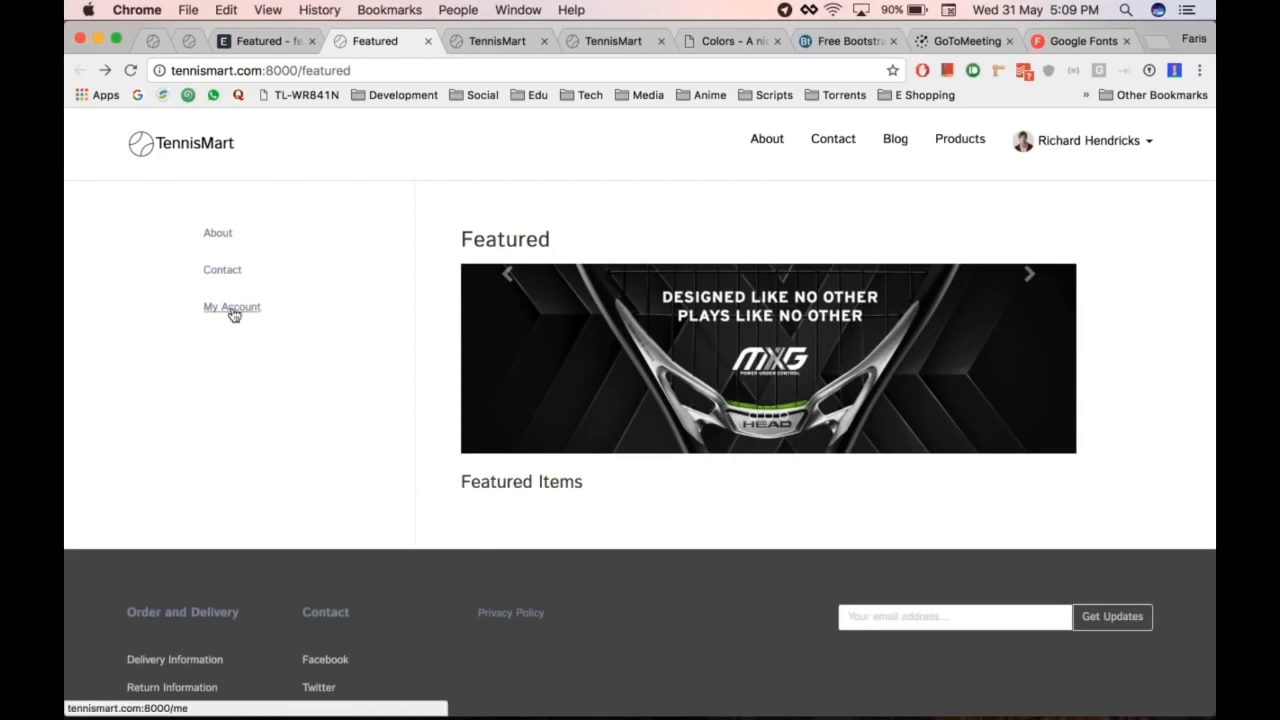
key(ctrl+Tab)
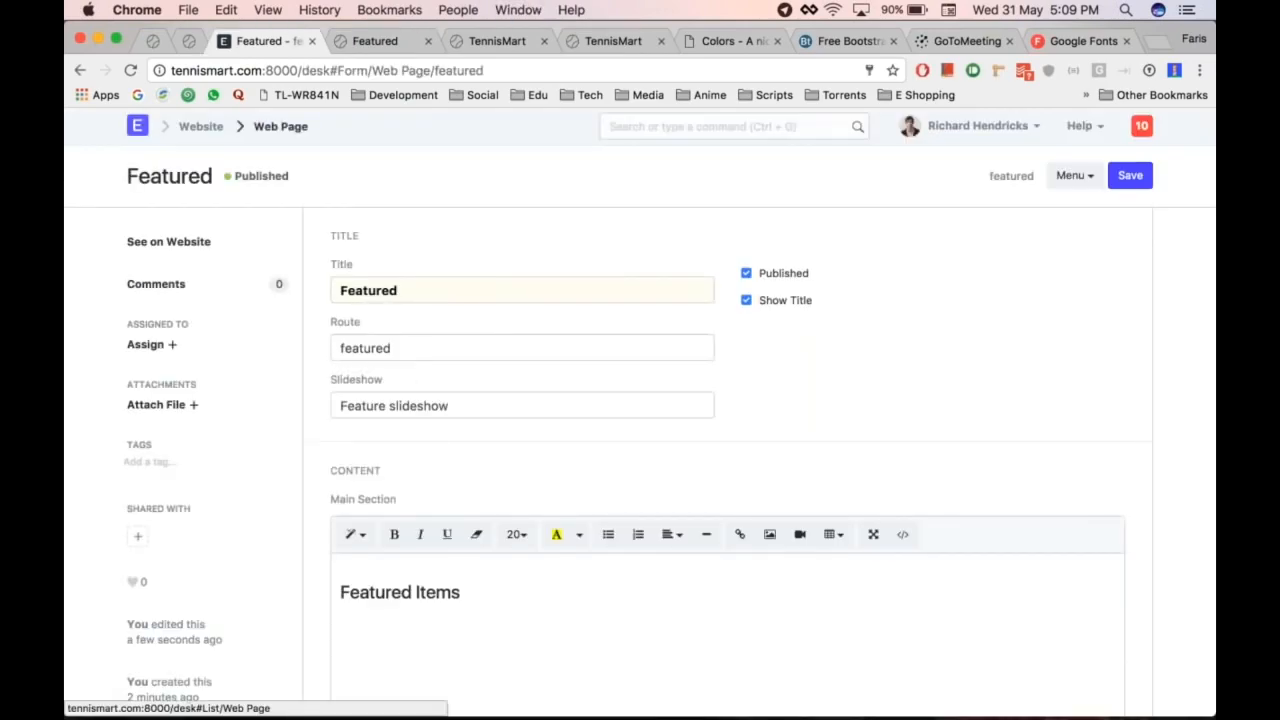
click(280, 126)
Step: Open About Us Settings from the Website module
click(203, 128)
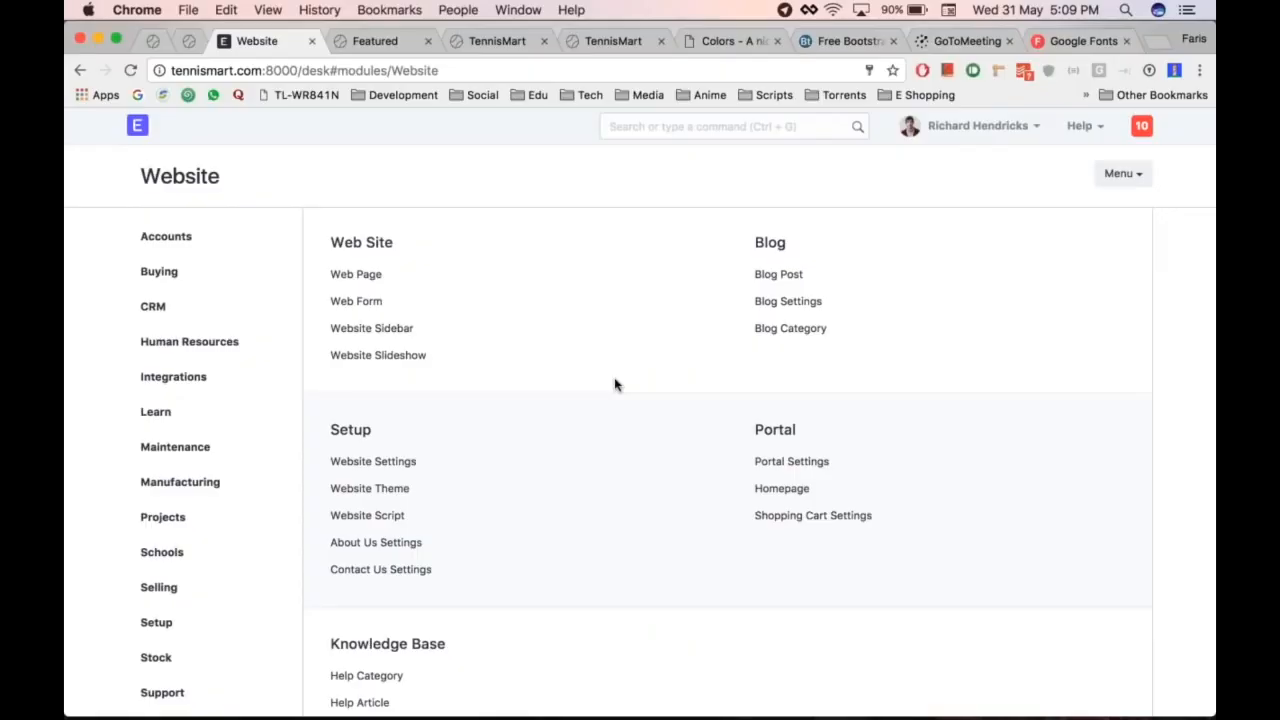
scroll(614, 385, down, 2)
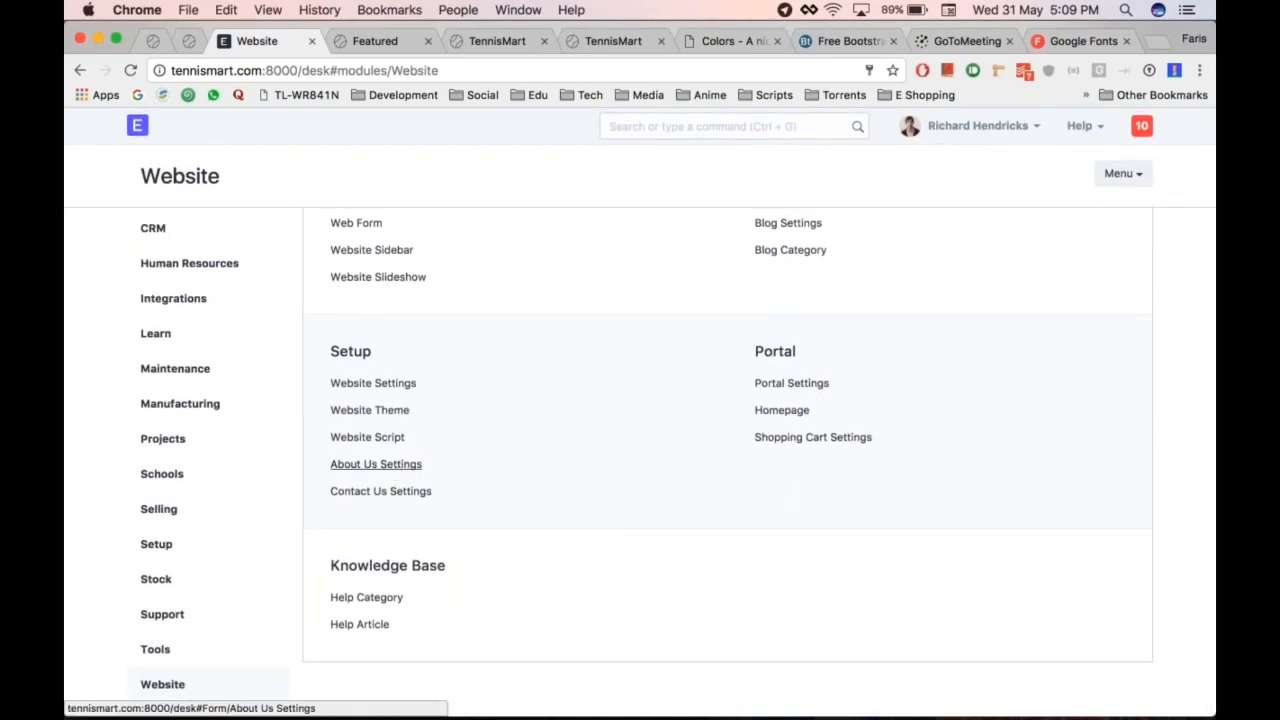
click(376, 464)
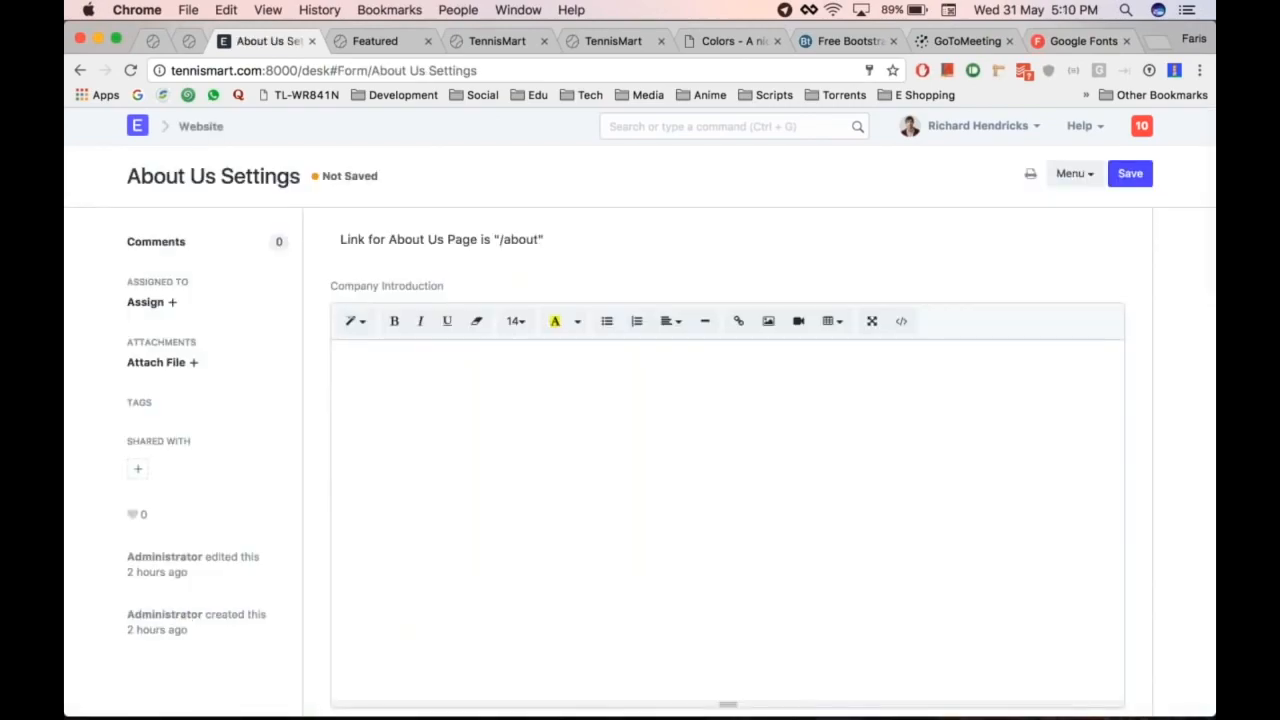
scroll(727, 464, down, 2)
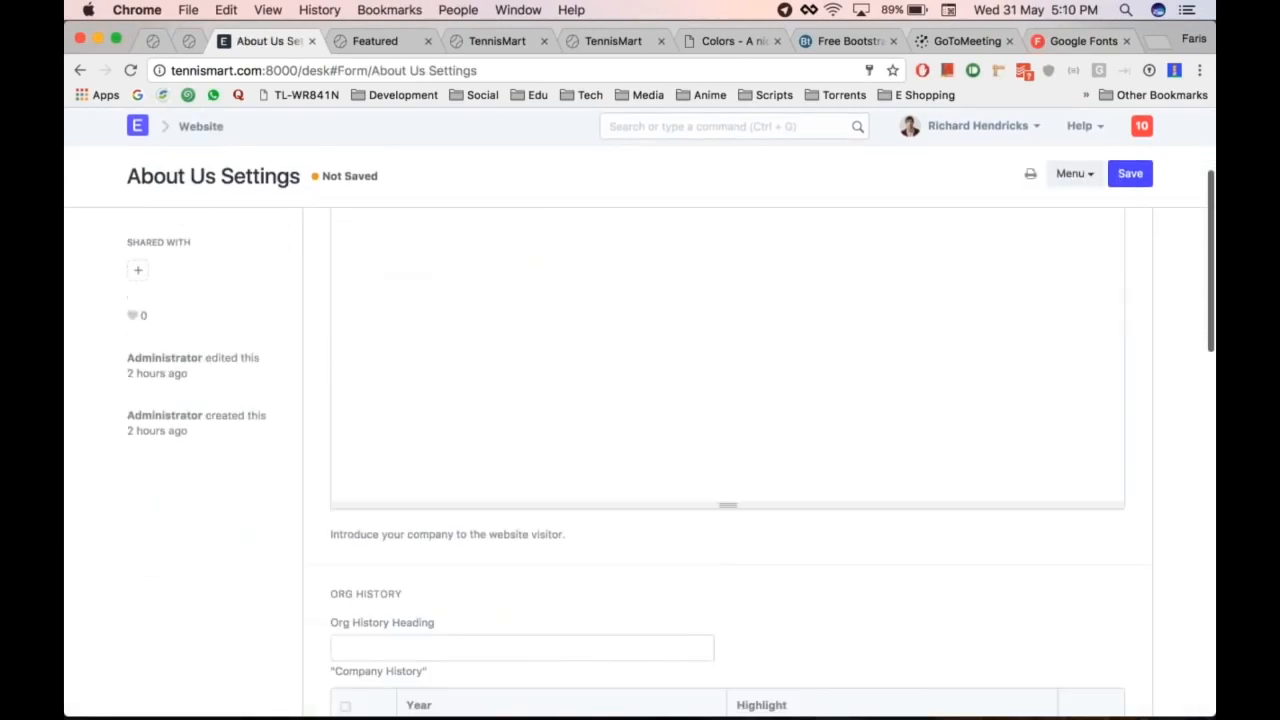
scroll(727, 464, up, 3)
Step: View the live About Us page, then return to the form's Company Introduction editor
key(ctrl+Tab)
click(767, 141)
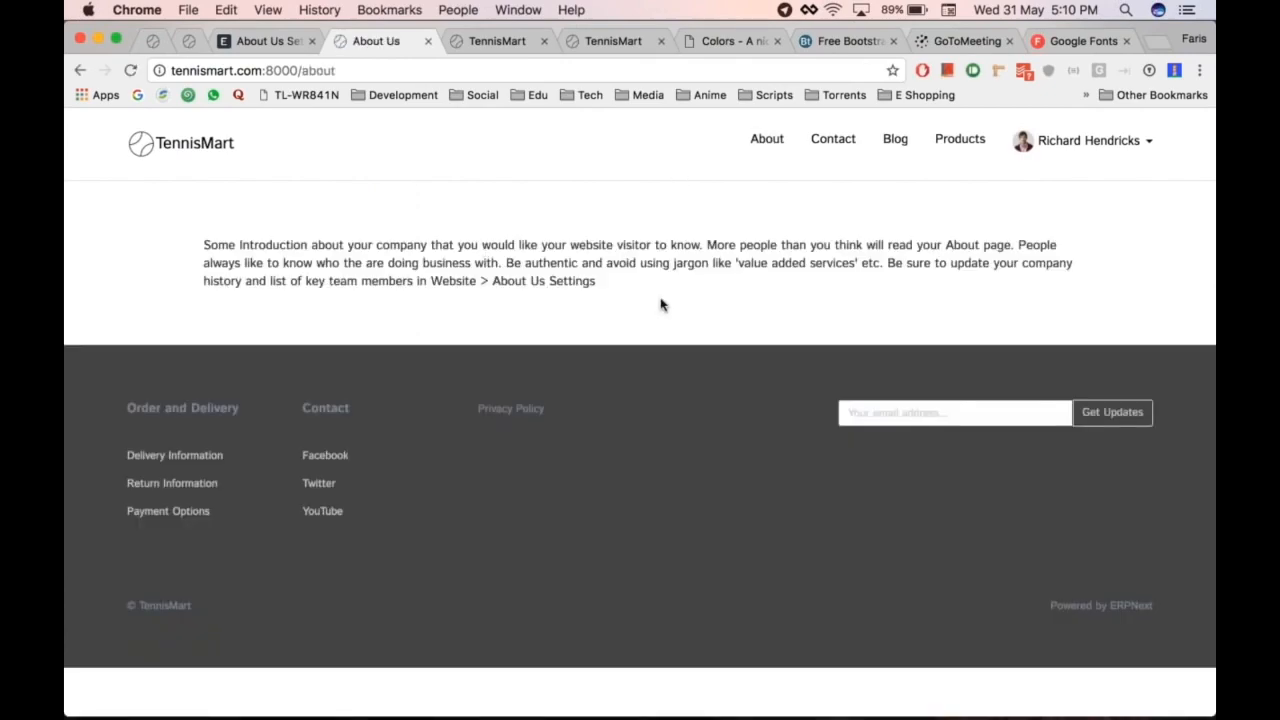
key(super+alt+Left)
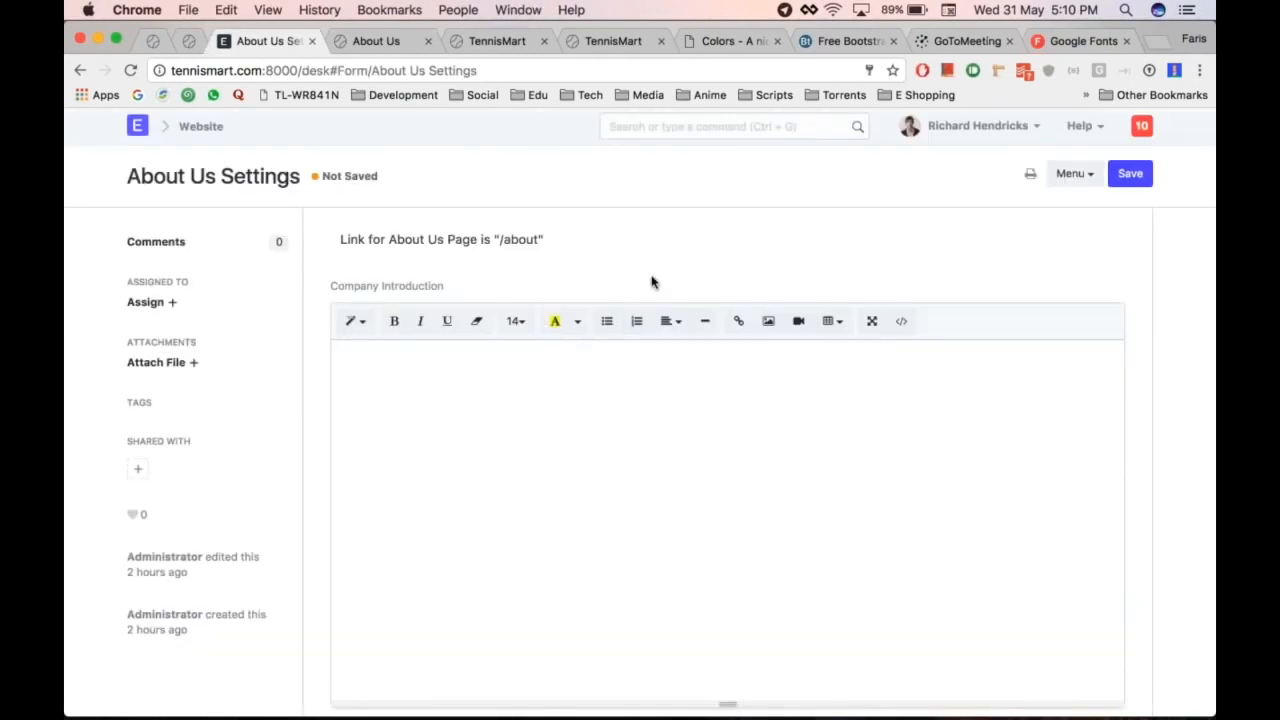
scroll(649, 412, down, 5)
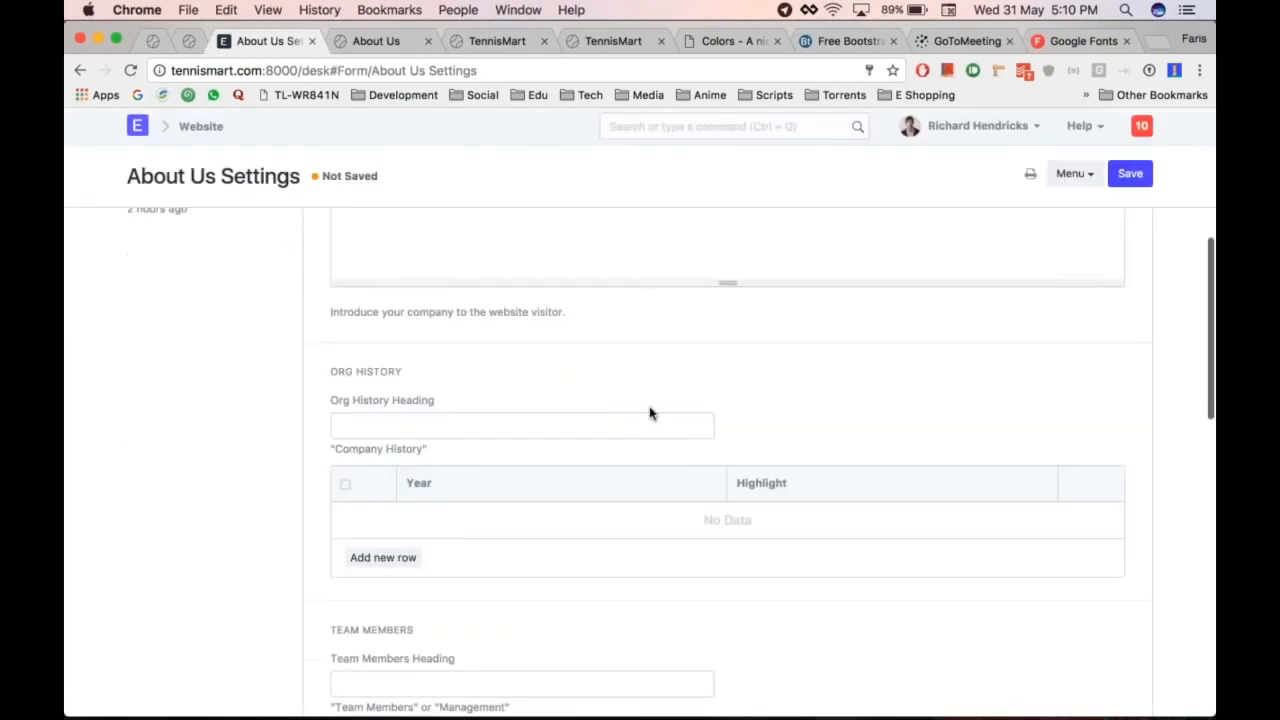
scroll(649, 412, up, 5)
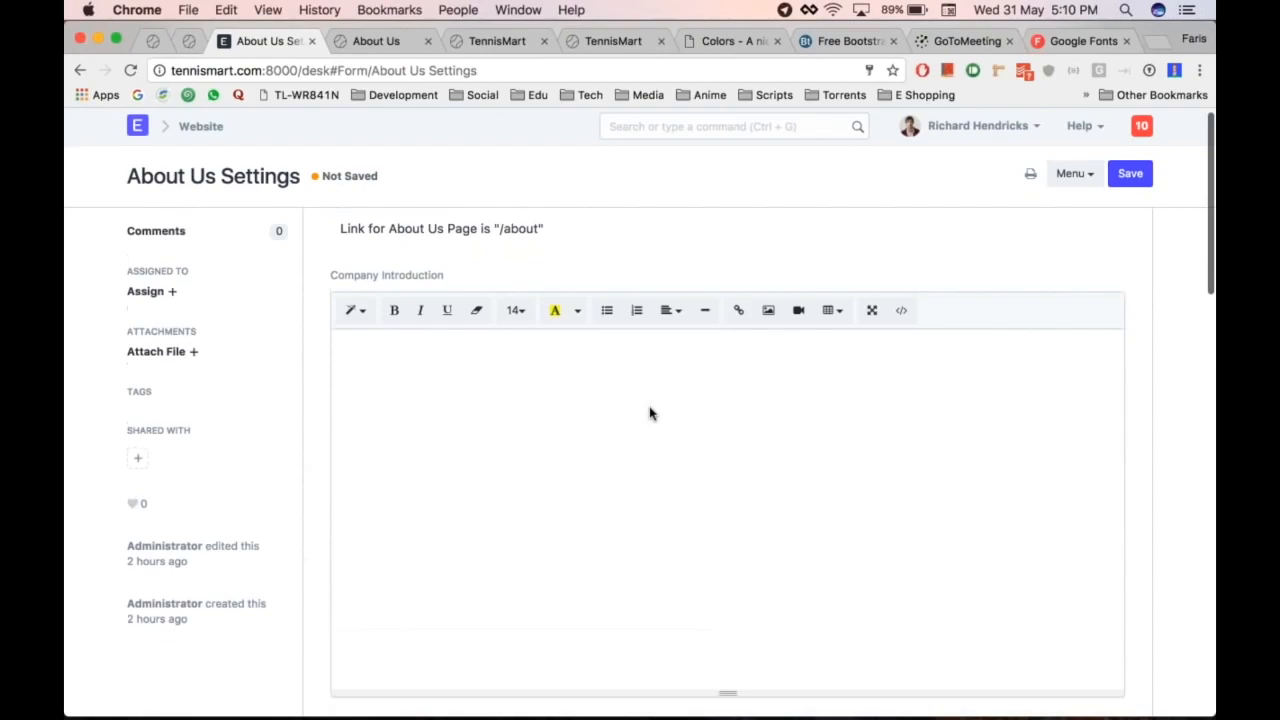
scroll(649, 412, down, 2)
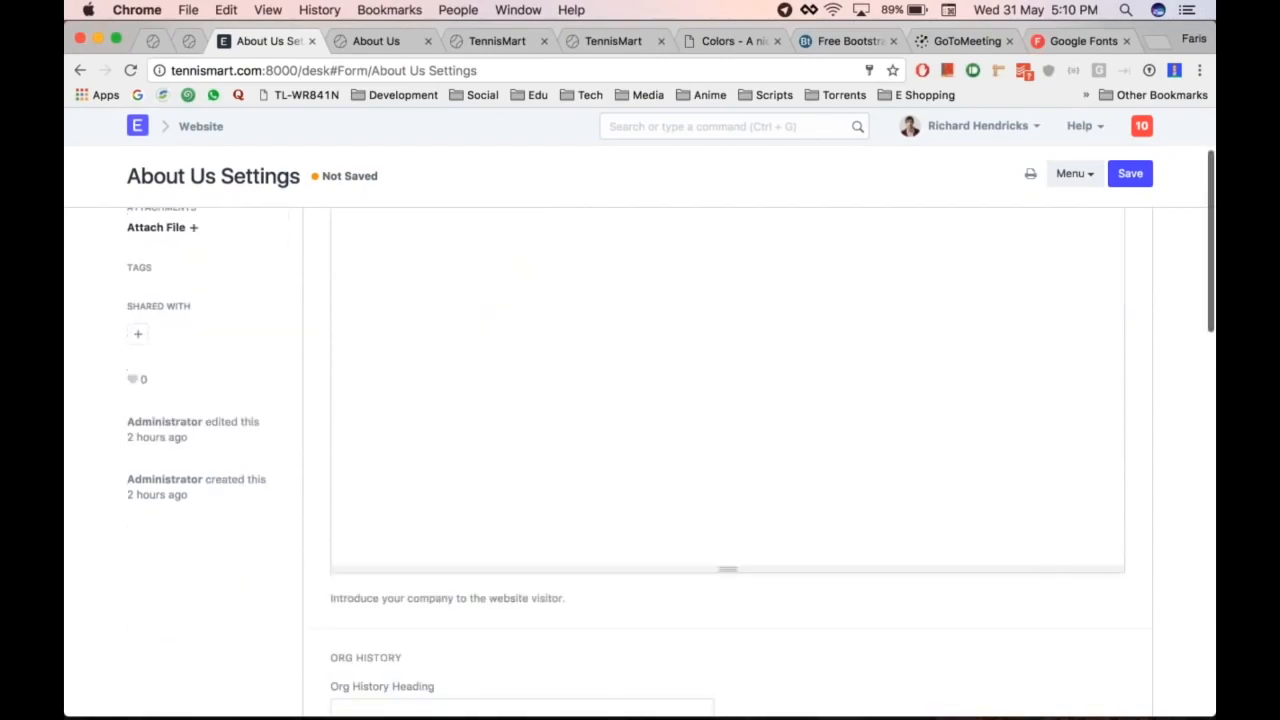
scroll(649, 412, down, 3)
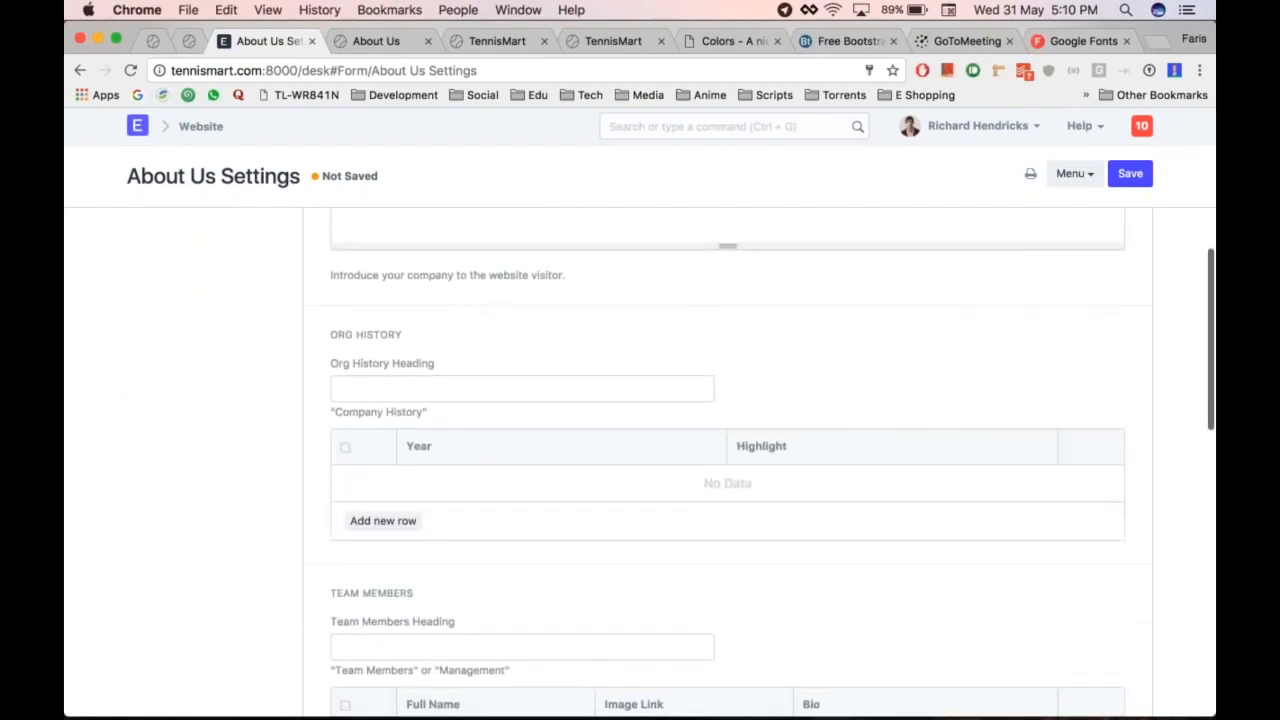
scroll(649, 412, up, 5)
click(637, 417)
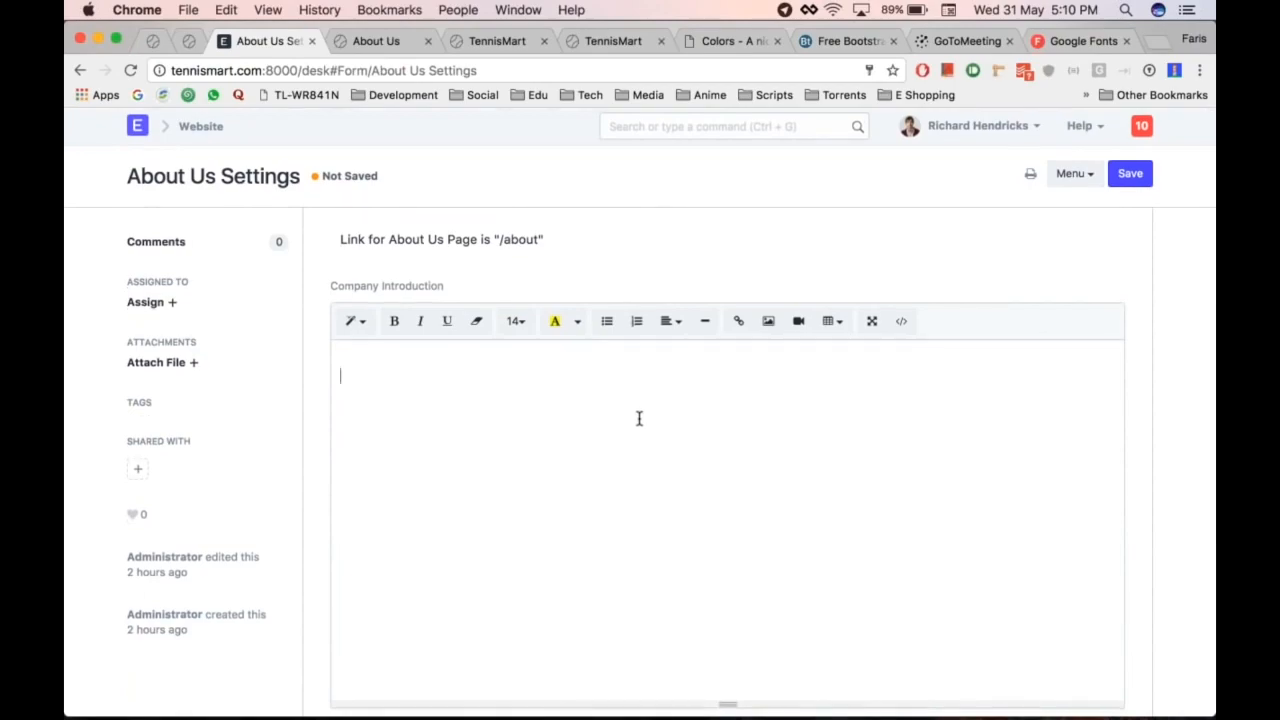
key(super+Tab)
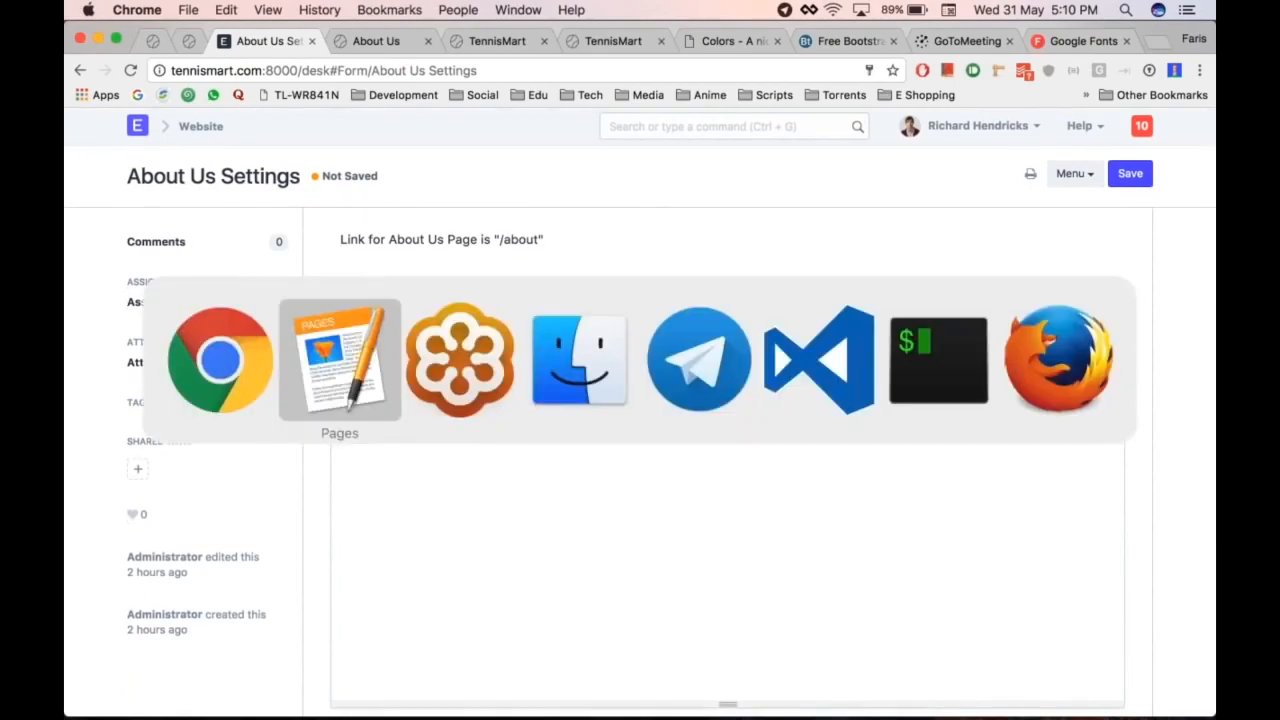
Step: Copy the About Us text from Pages into the Company Introduction editor
click(346, 367)
scroll(618, 419, up, 10)
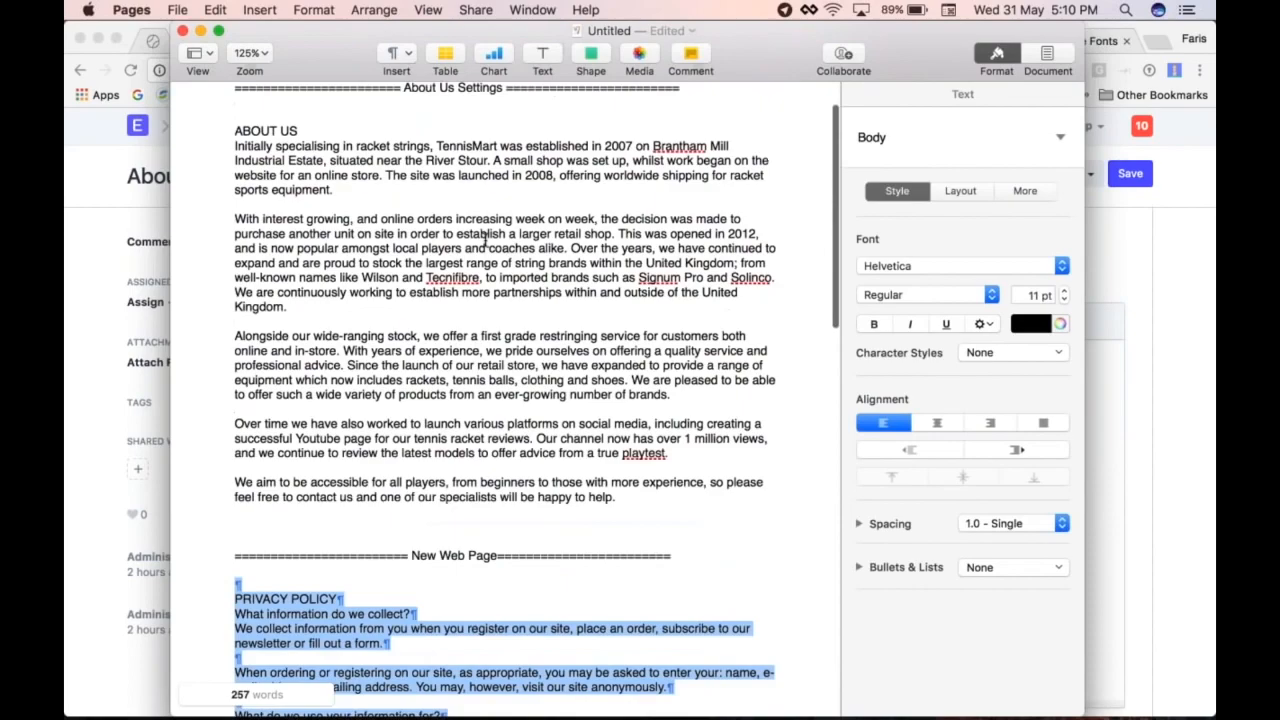
drag(628, 494, 216, 128)
key(super+c)
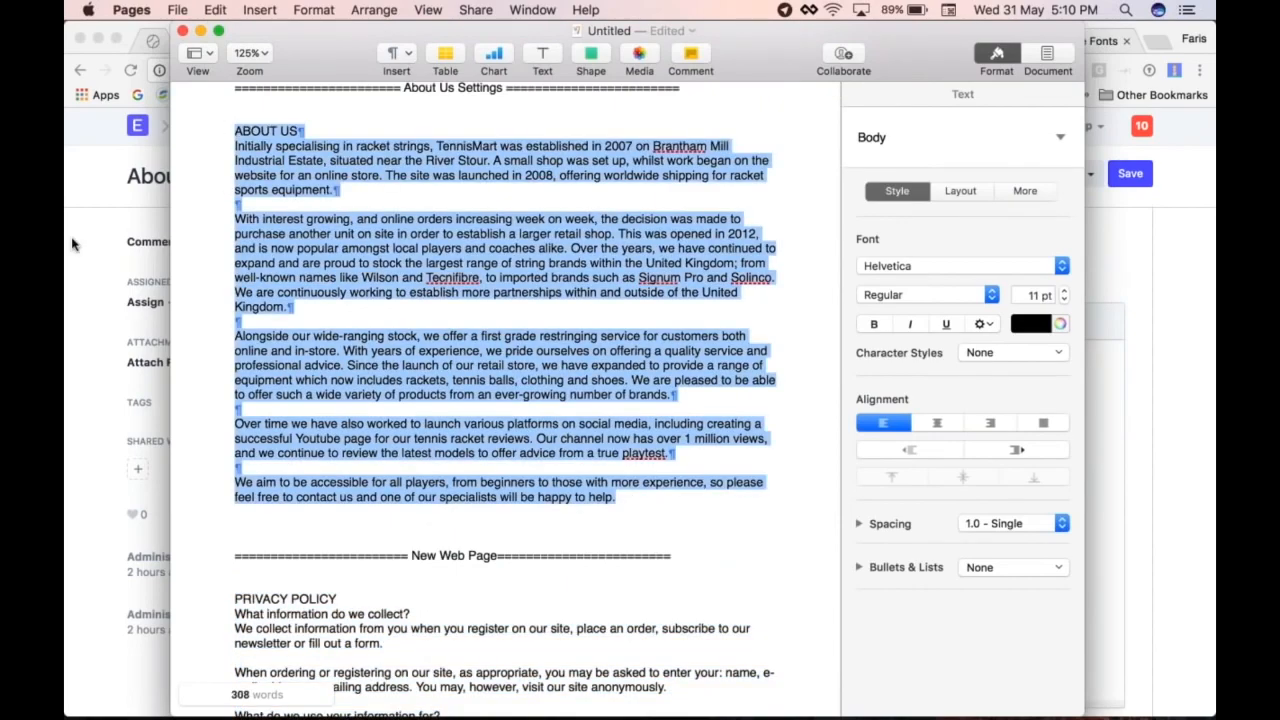
click(73, 242)
click(521, 394)
key(super+v)
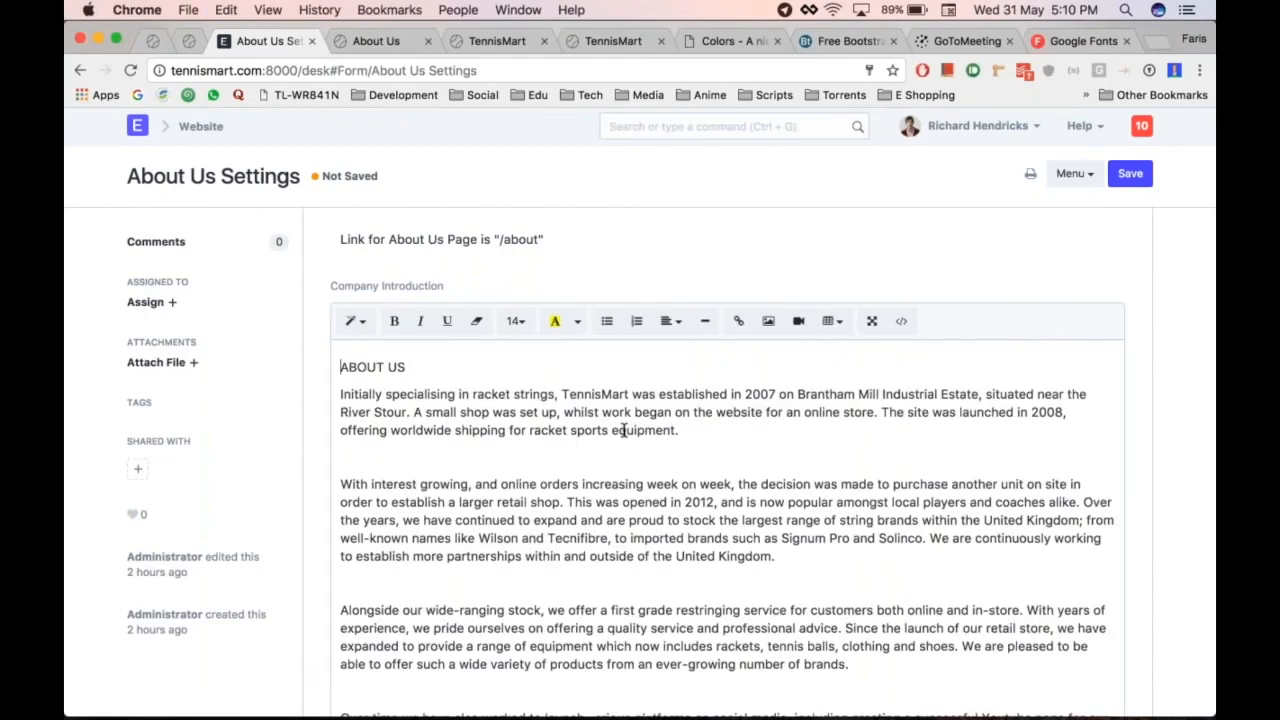
Step: Make the ABOUT US heading line bold
triple_click(463, 366)
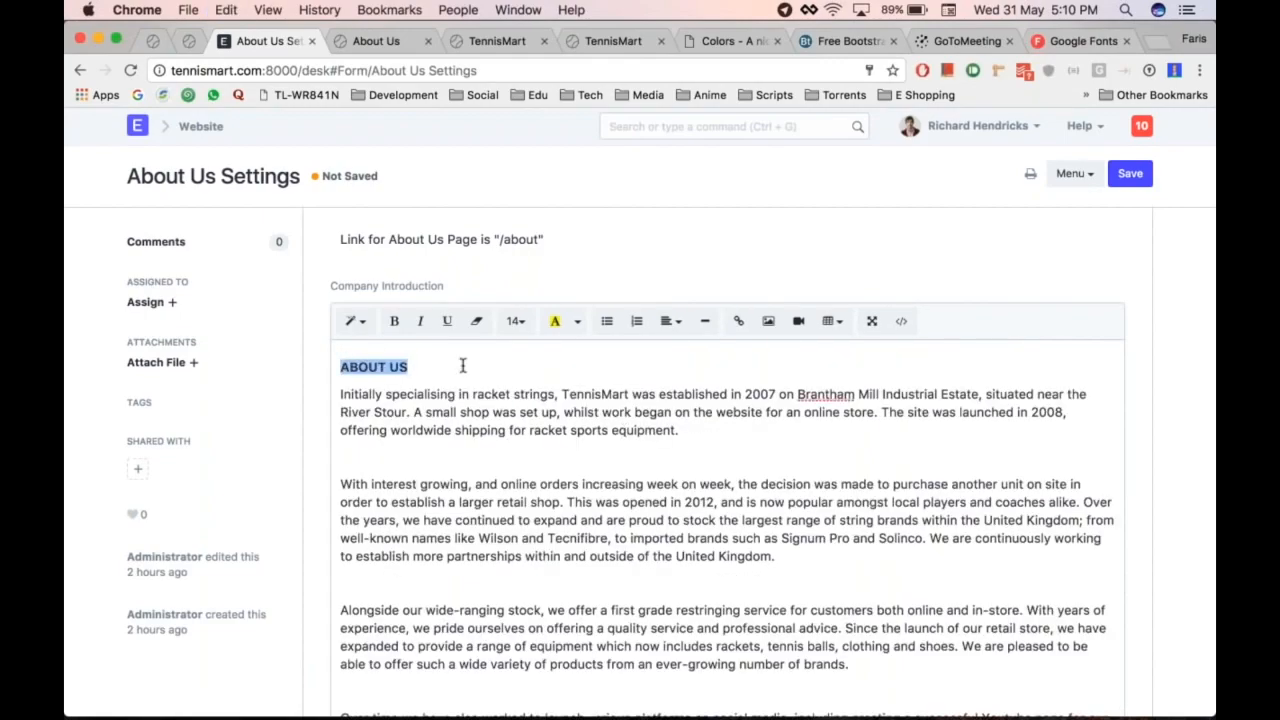
key(super+b)
click(463, 366)
Step: Save the About Us Settings with the new introduction
scroll(697, 486, down, 5)
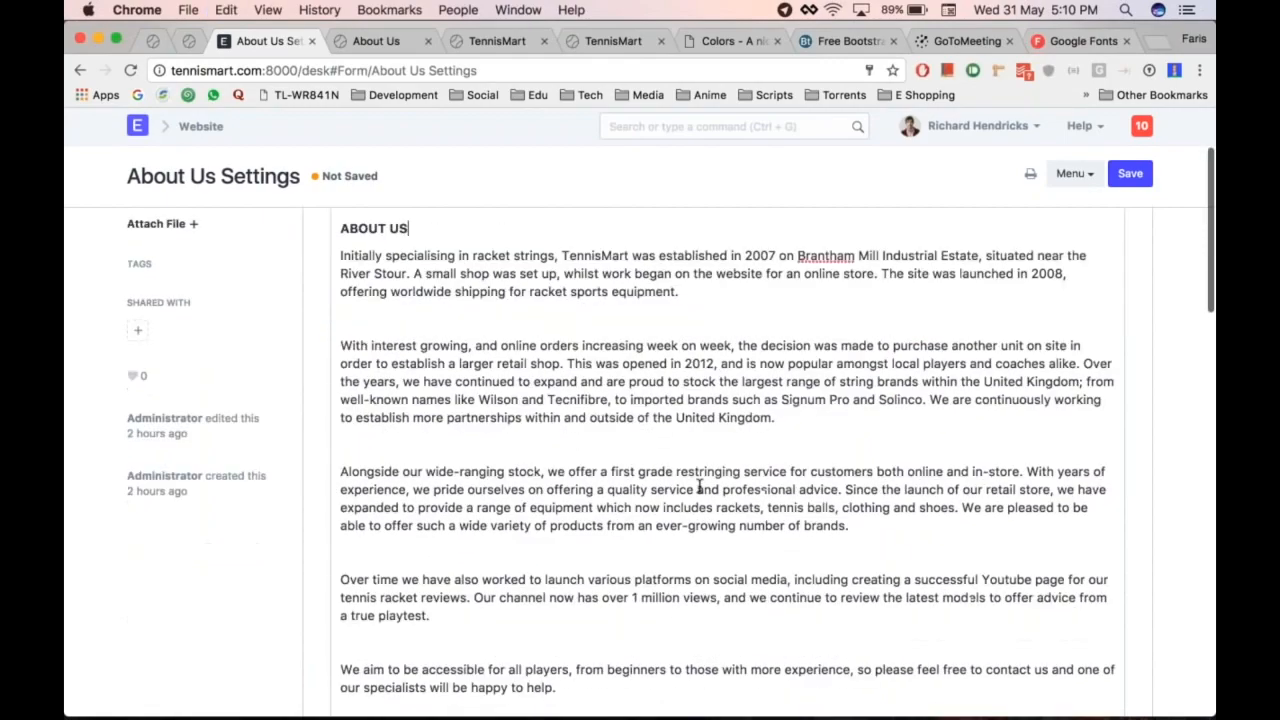
scroll(900, 515, down, 2)
scroll(900, 514, up, 5)
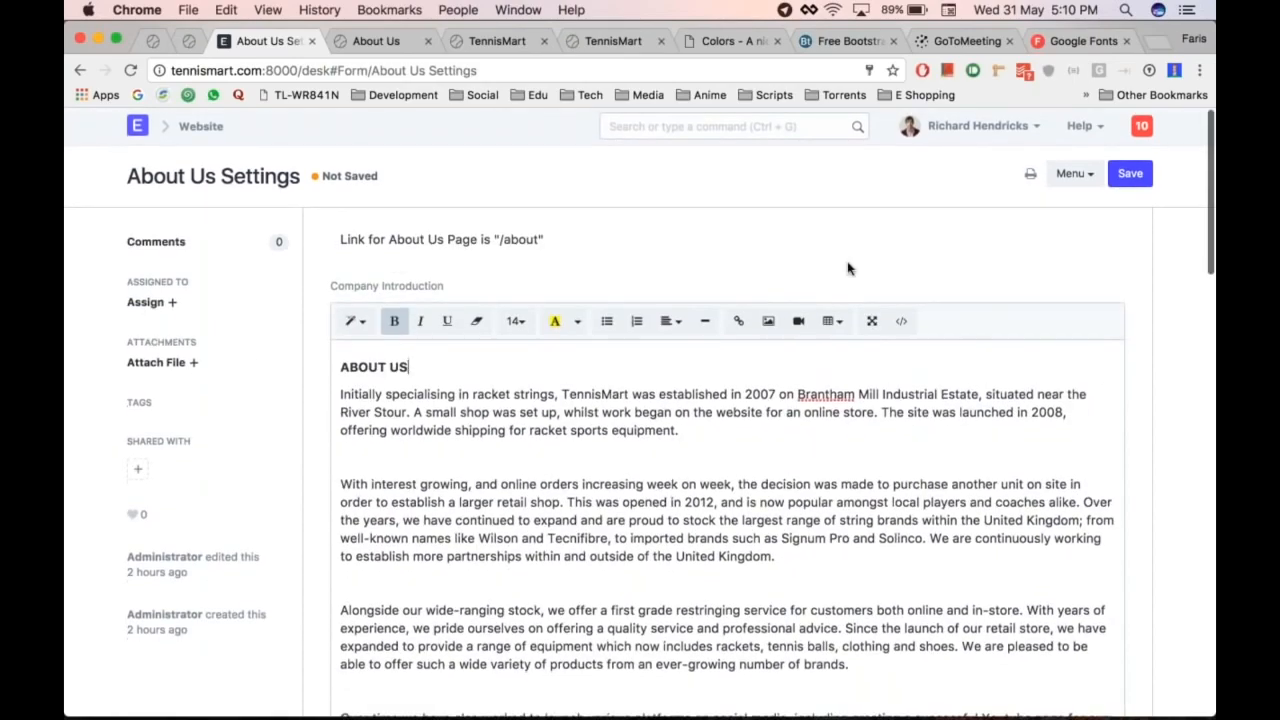
key(super+s)
Step: Add Org History 'History' with rows 2007 Established and 2008 Renamed to TennisMart, then save
scroll(848, 268, down, 10)
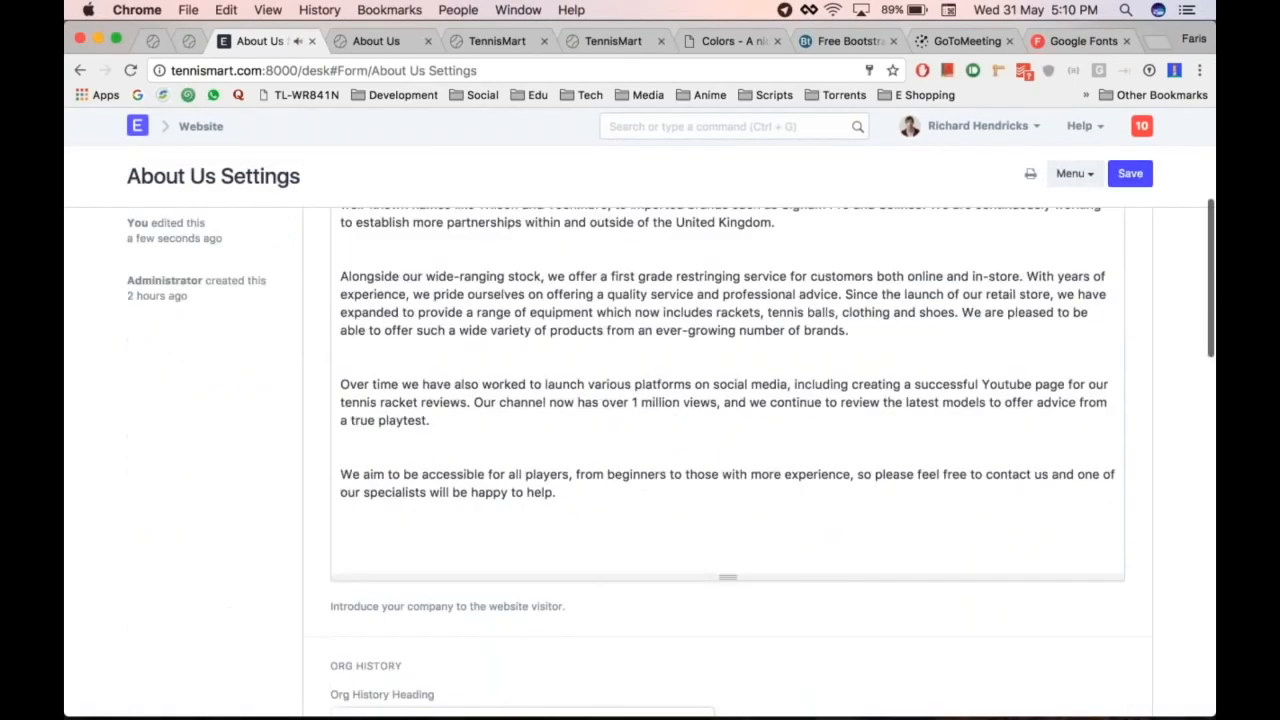
scroll(546, 437, down, 4)
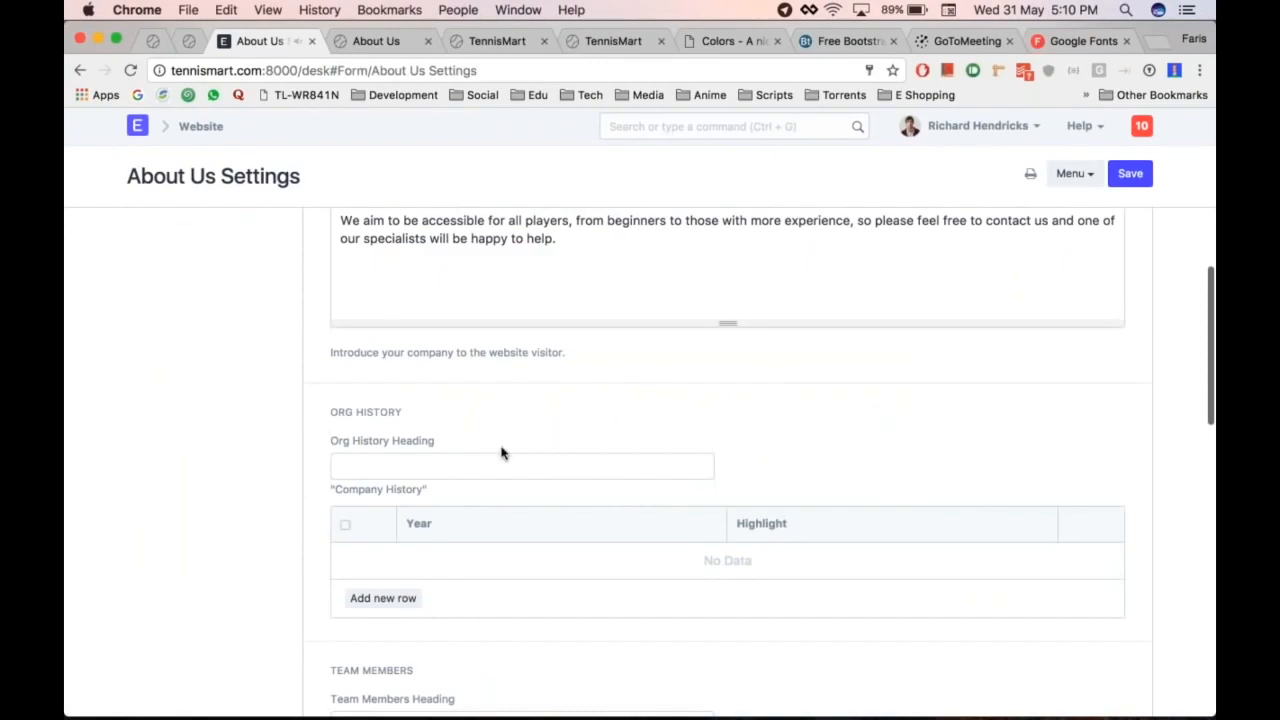
scroll(503, 451, down, 4)
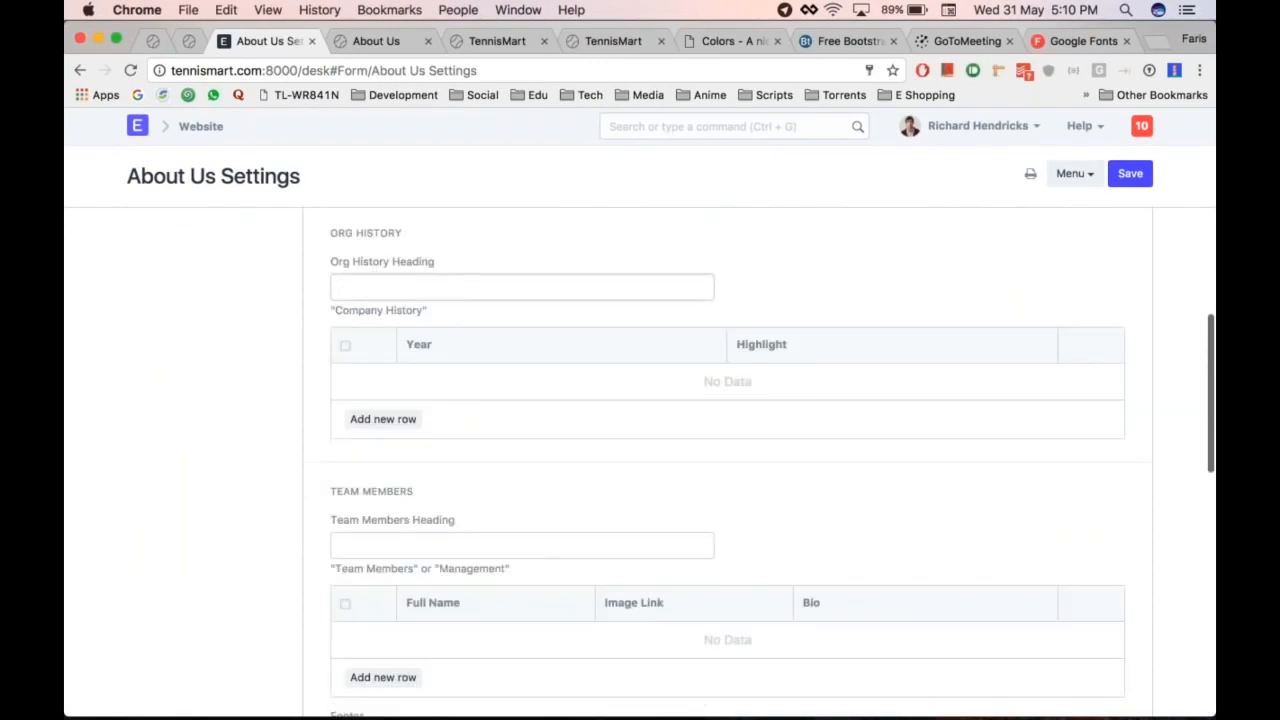
text(History)
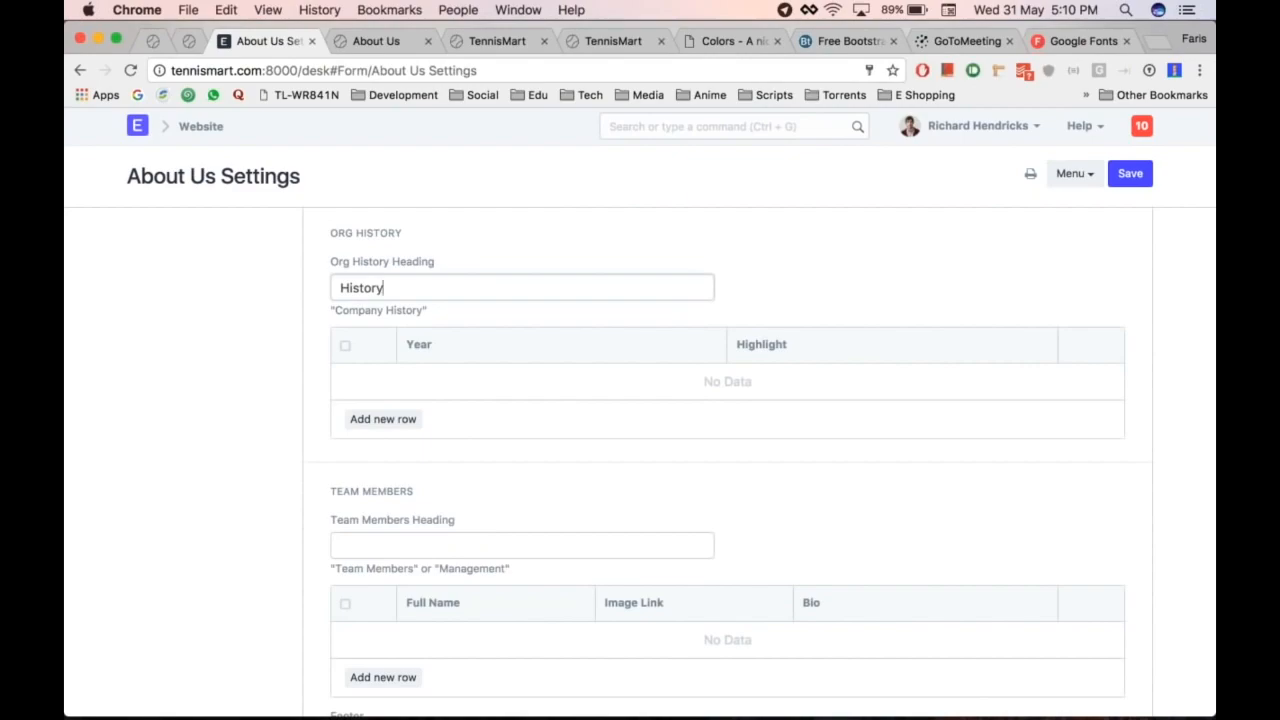
click(366, 425)
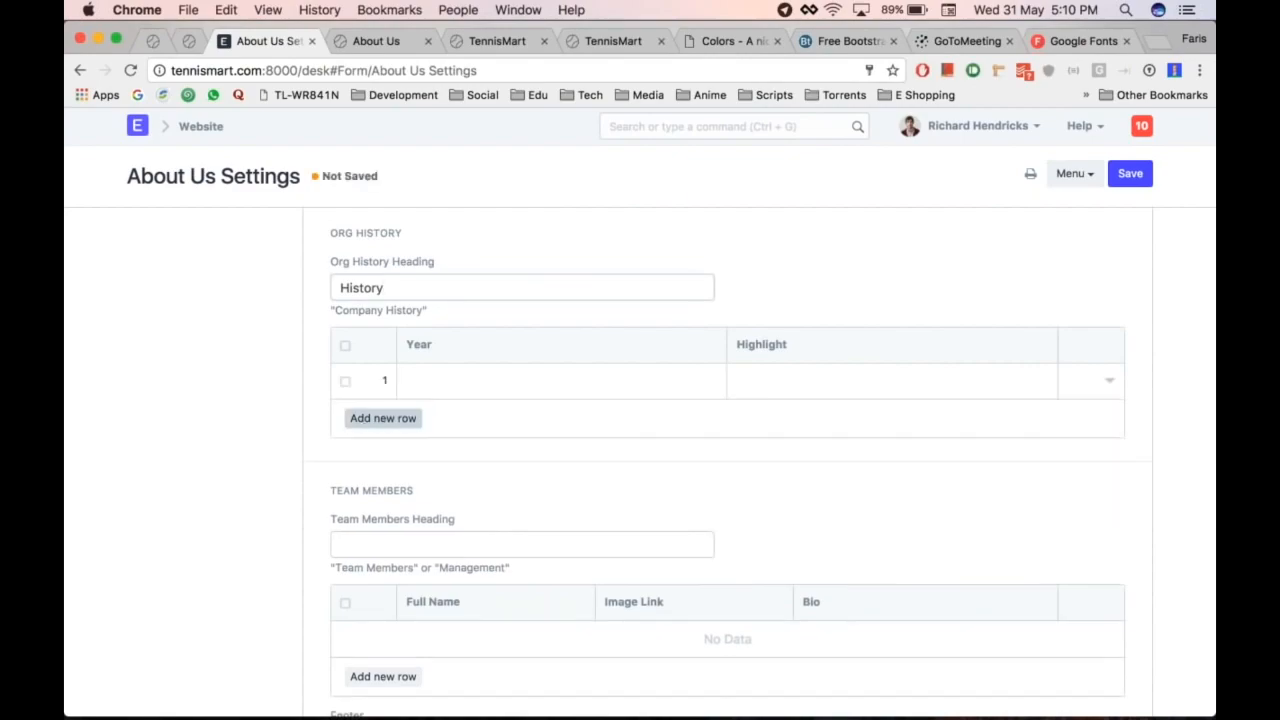
text(2007)
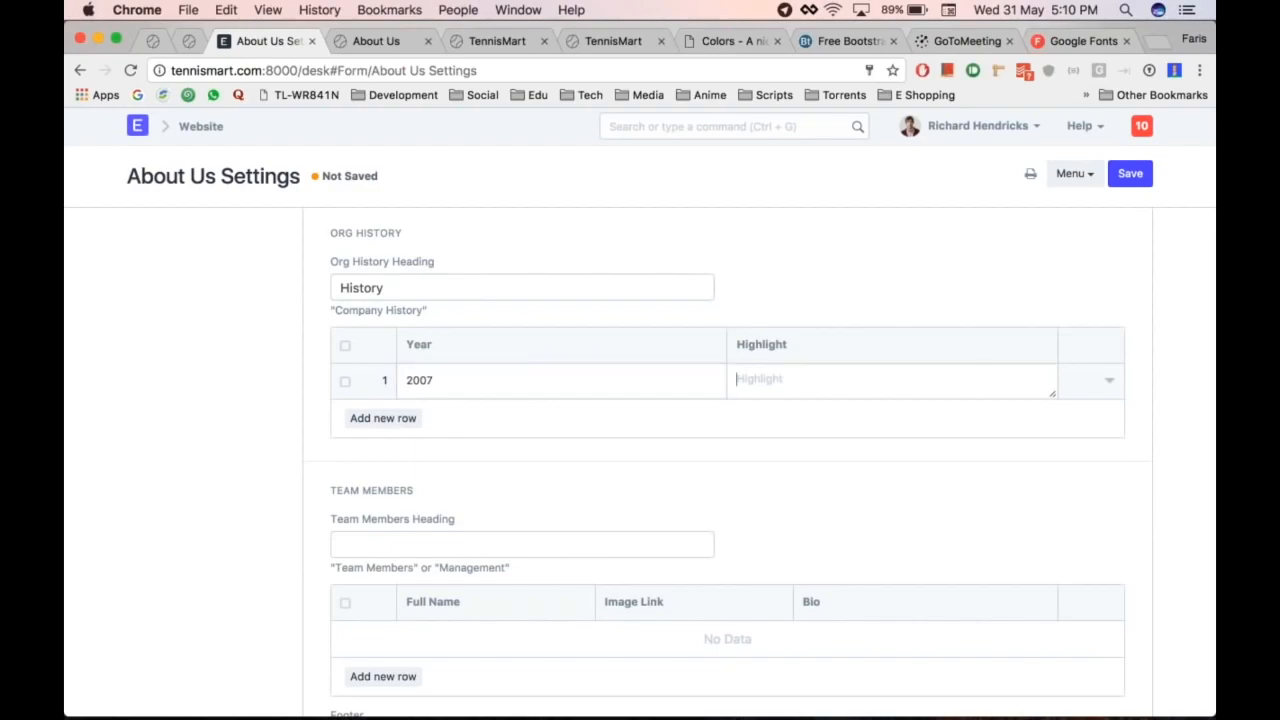
text(Established)
key(Tab)
text(20)
text(Re)
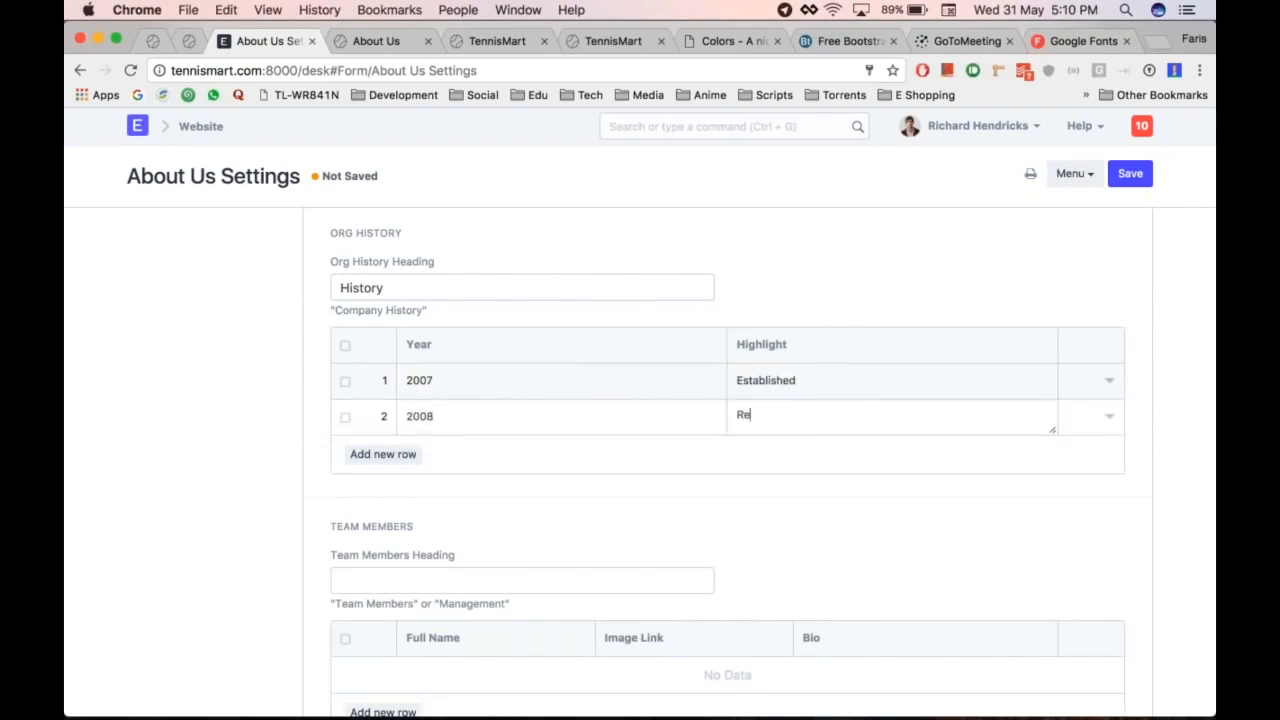
text(named to)
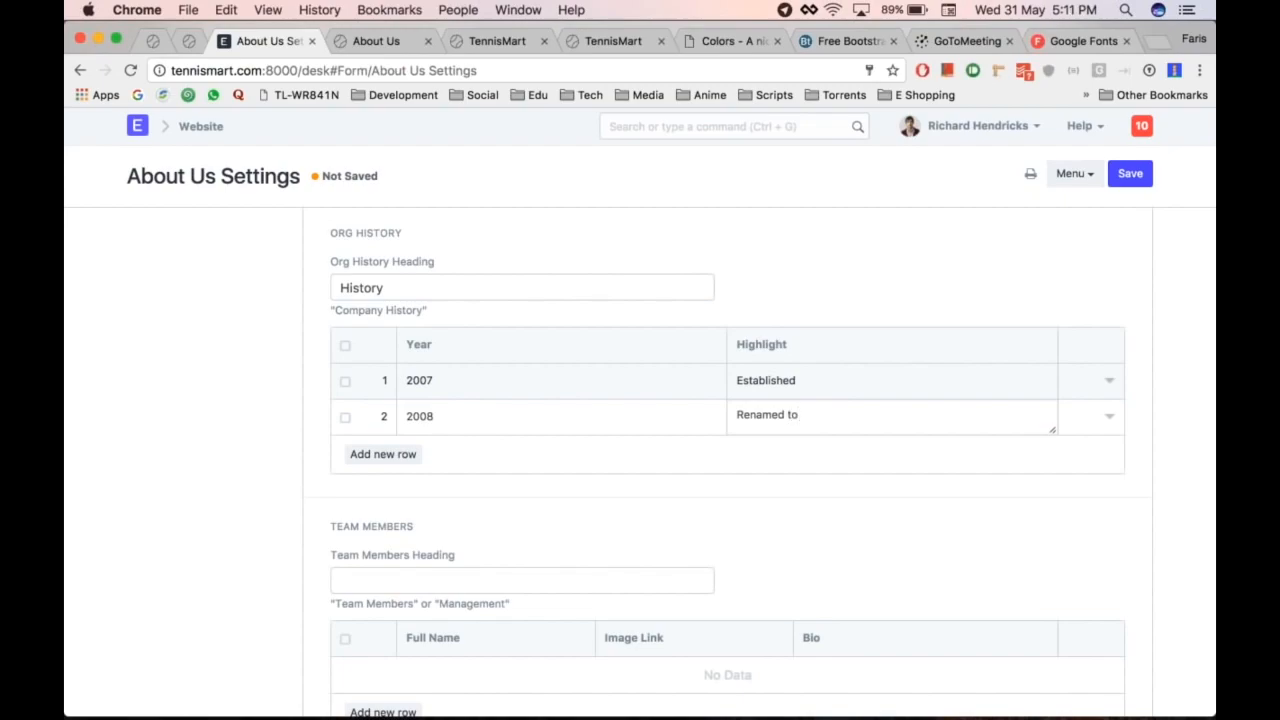
text( TennisMart)
key(ctrl+s)
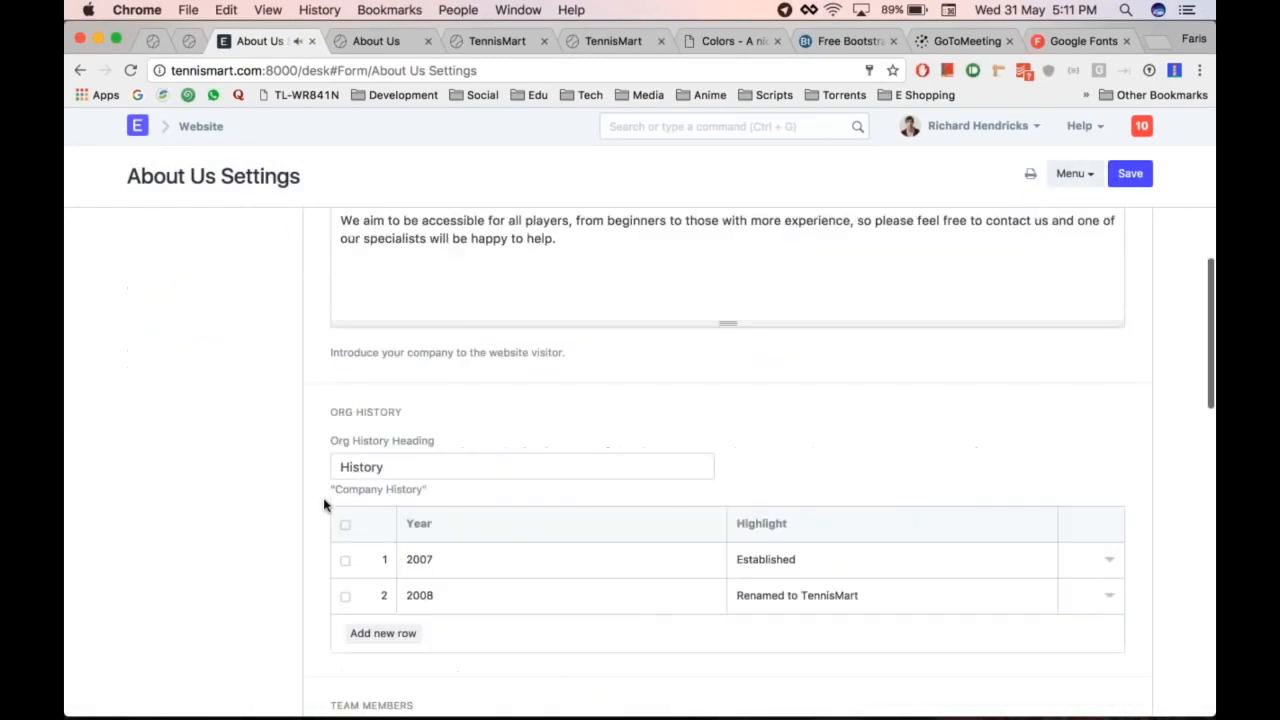
scroll(323, 505, down, 8)
Step: Enter a Team Members heading and add a first team member row with the member's name
click(410, 355)
text(Team)
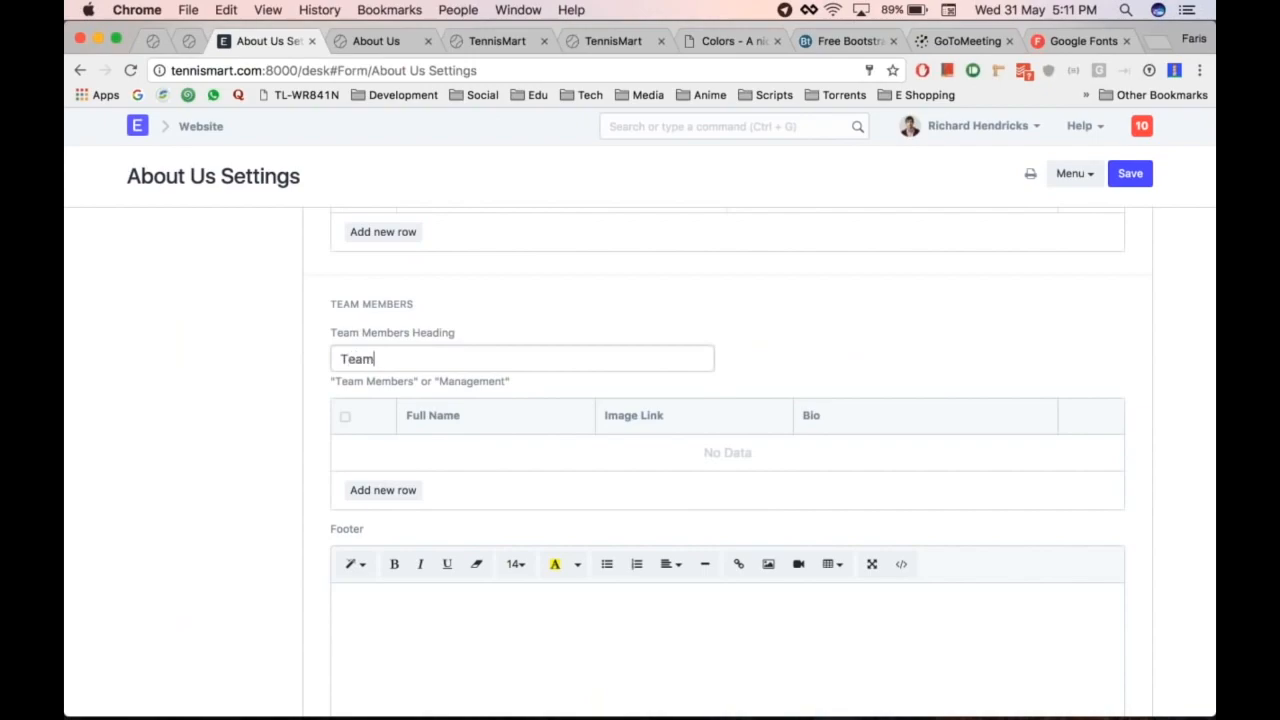
text( Members)
scroll(727, 450, down, 3)
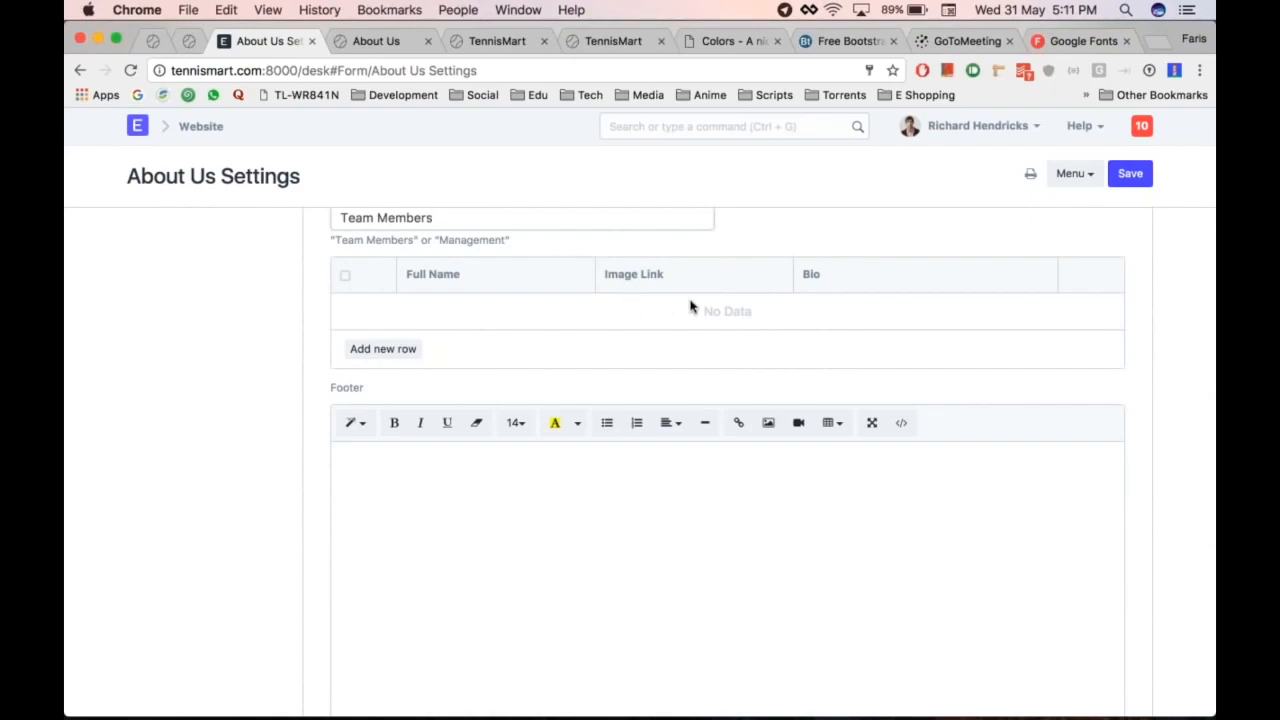
click(383, 348)
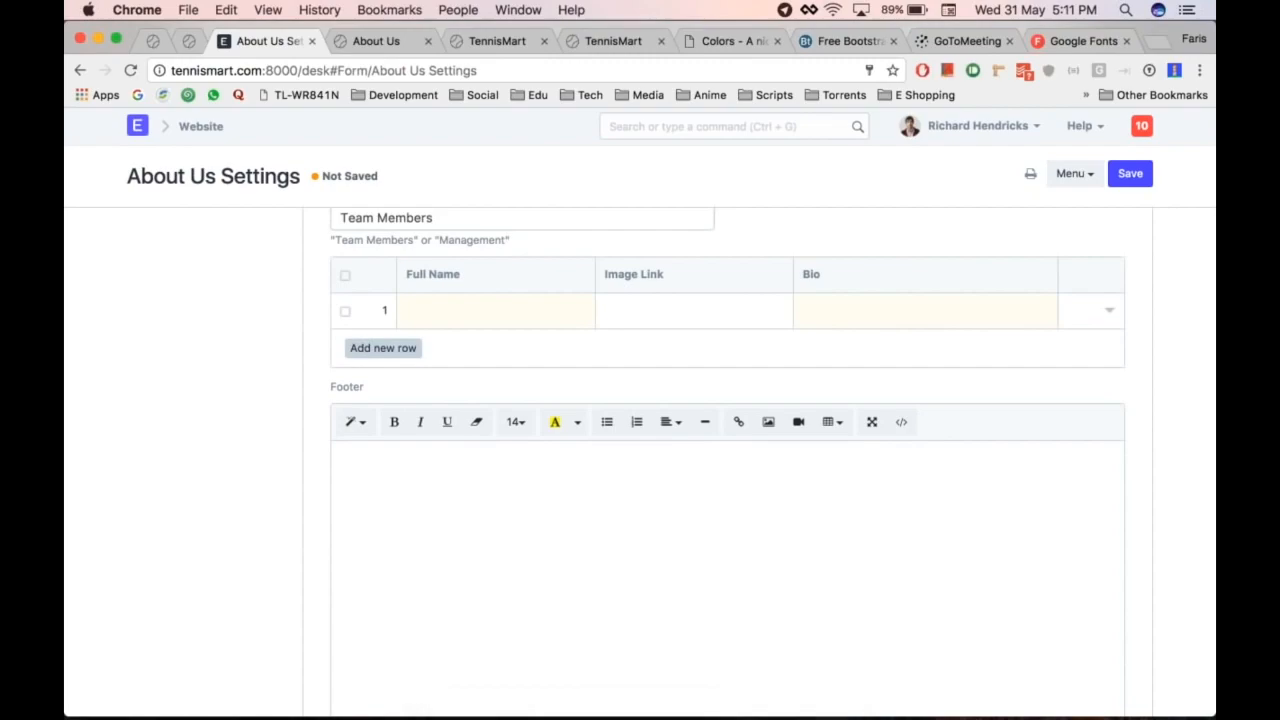
click(464, 313)
text(ichard Hendricks)
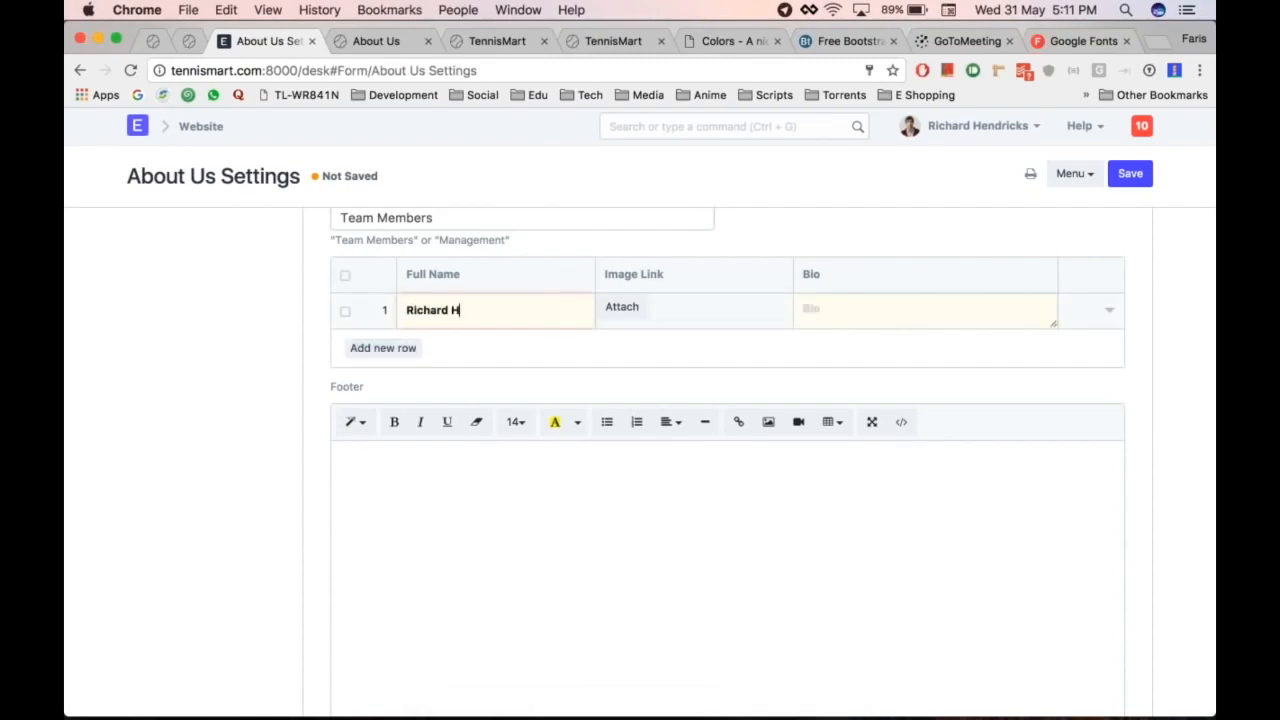
click(626, 310)
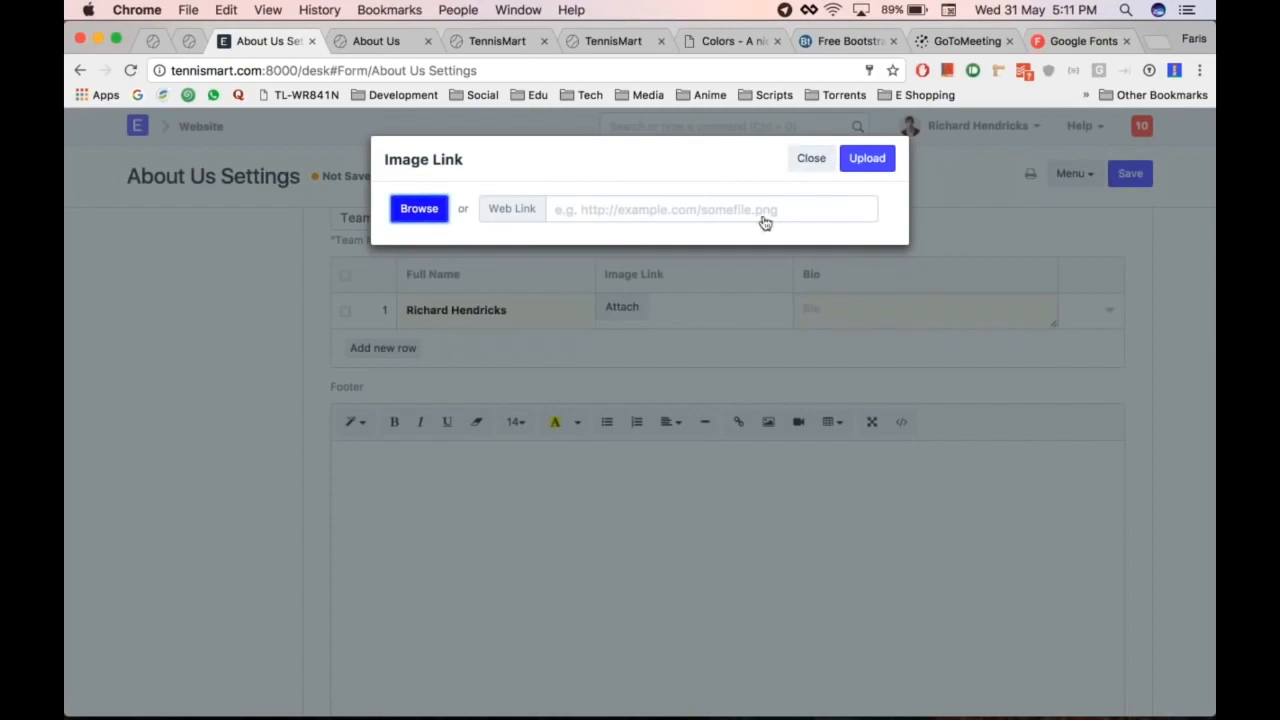
click(820, 160)
Step: Attach a photo from the documents folder to the first team member
click(624, 309)
click(435, 216)
click(520, 291)
click(392, 315)
scroll(606, 228, down, 3)
click(391, 292)
double_click(546, 279)
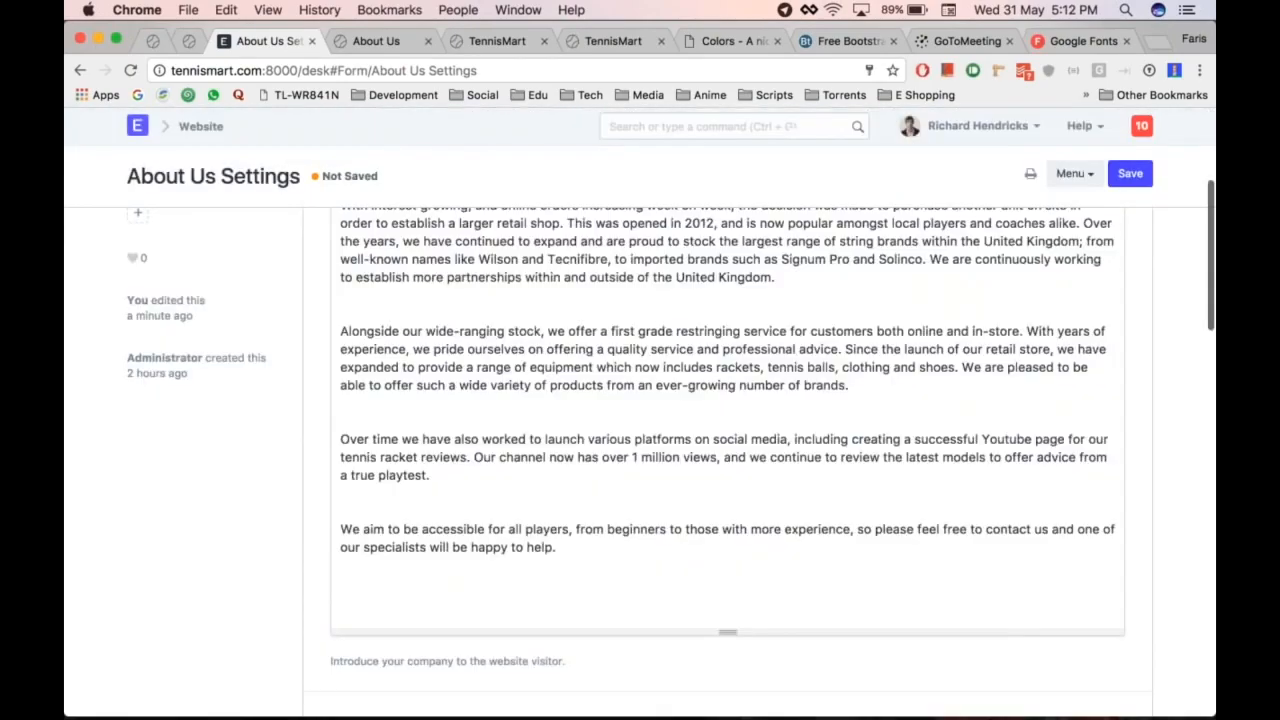
scroll(728, 460, down, 7)
Step: Replace the first member's name with another person's name and give the bio 'Owner and CEO'
triple_click(456, 472)
click(847, 467)
text(Owner and CEO)
Step: Add a second team member with a name, an uploaded photo and bio 'Loves trekking'
key(Tab)
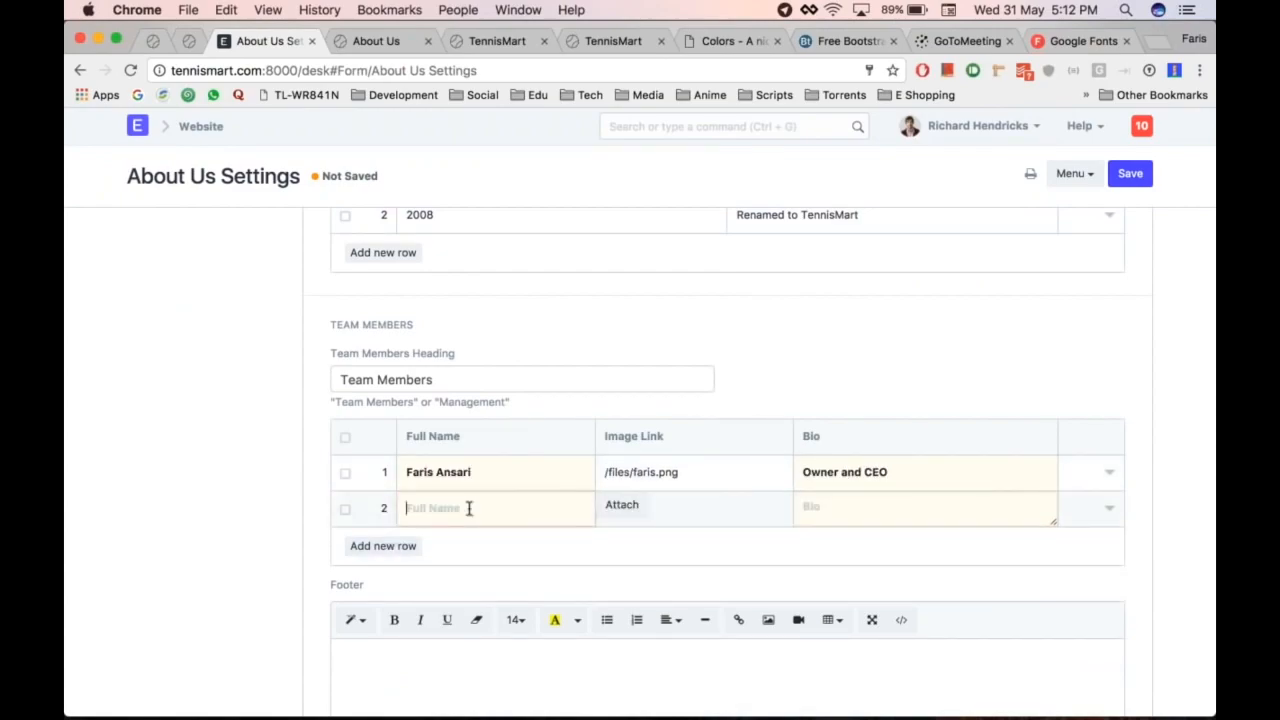
click(621, 505)
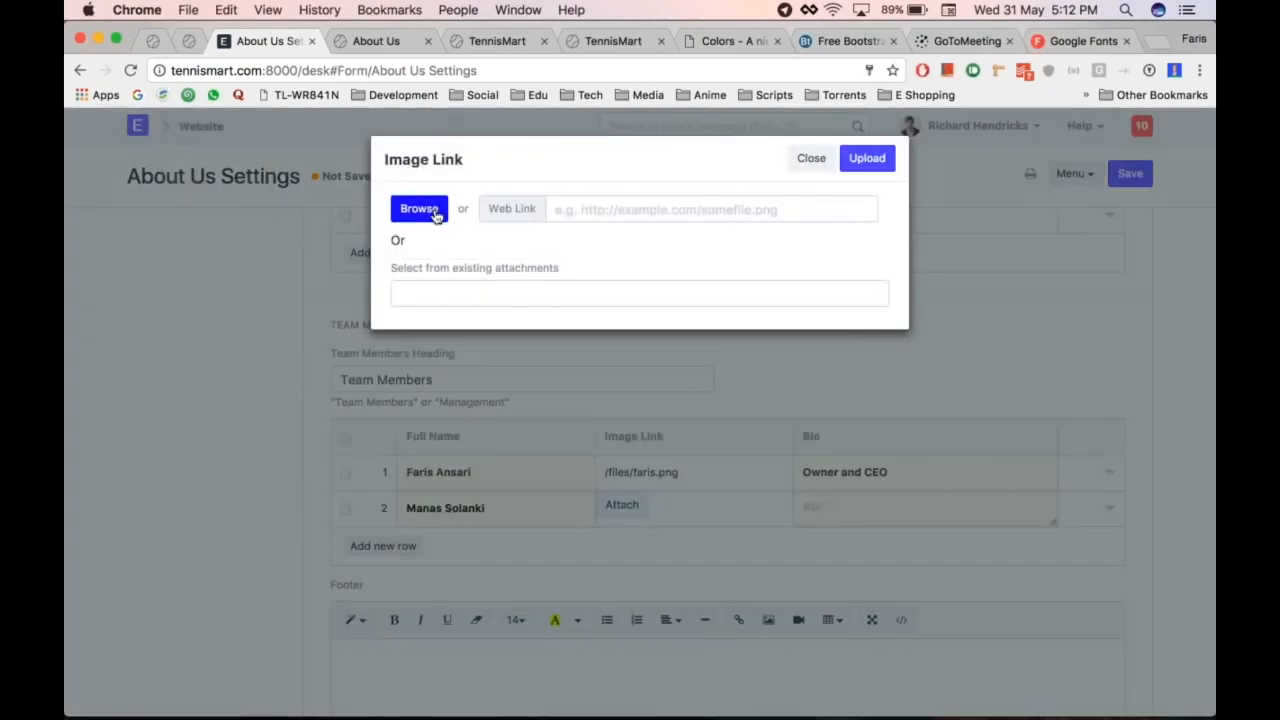
click(419, 208)
scroll(563, 237, down, 5)
scroll(563, 237, up, 3)
double_click(563, 237)
click(866, 160)
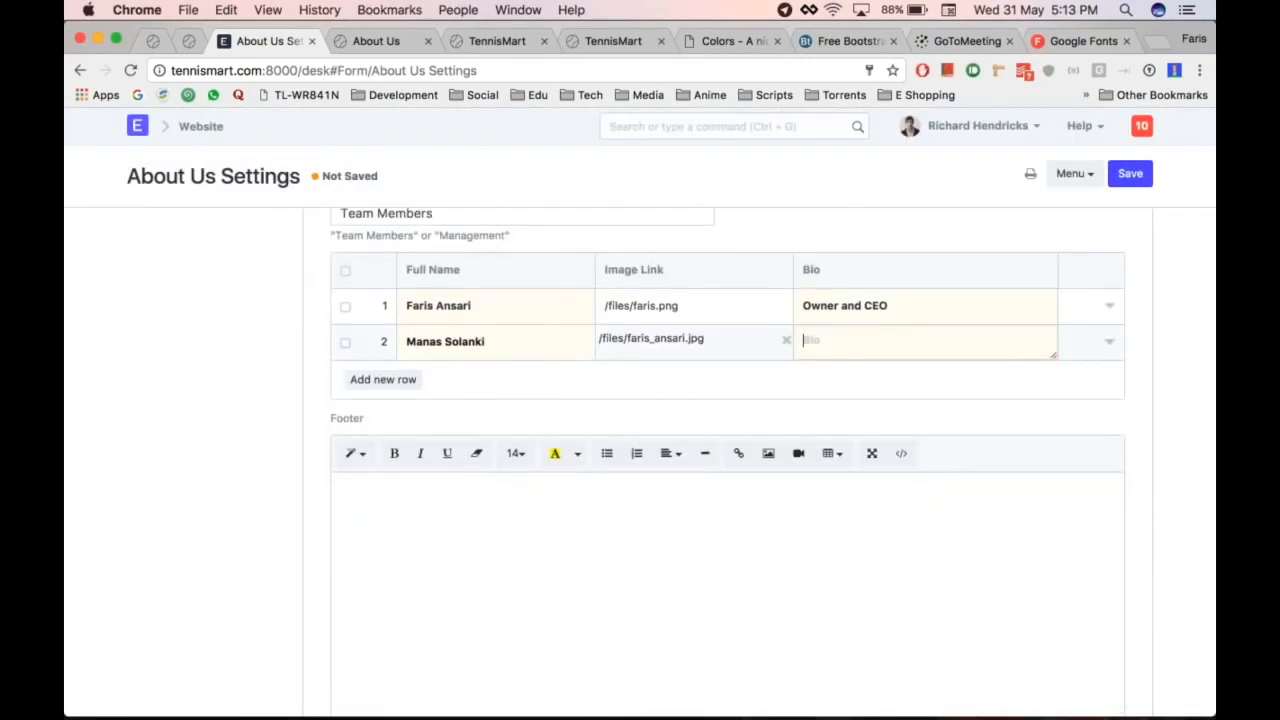
click(863, 348)
text(A)
key(BackSpace)
text(Loves trekking)
Step: Save About Us Settings and switch to the live About page tab
scroll(1138, 398, up, 10)
key(super+s)
key(ctrl+Tab)
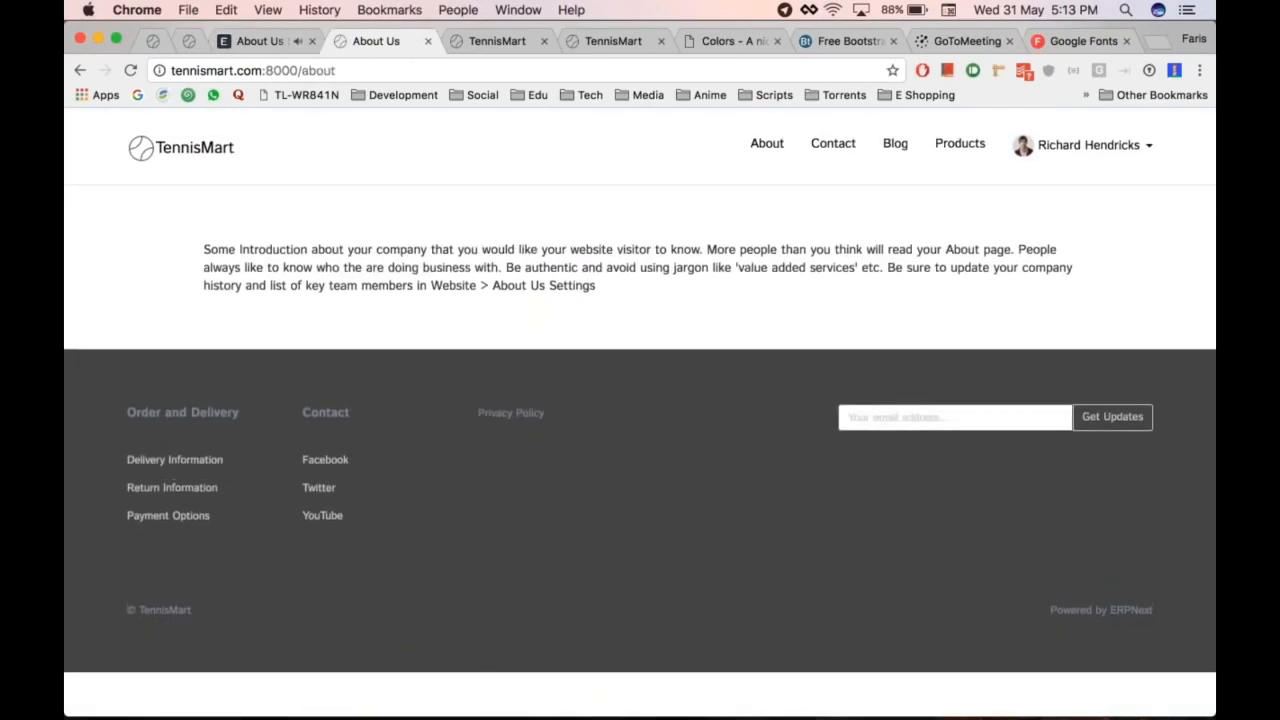
Step: Reload the live About page, review its introduction, History and both team members, then return to settings
key(super+r)
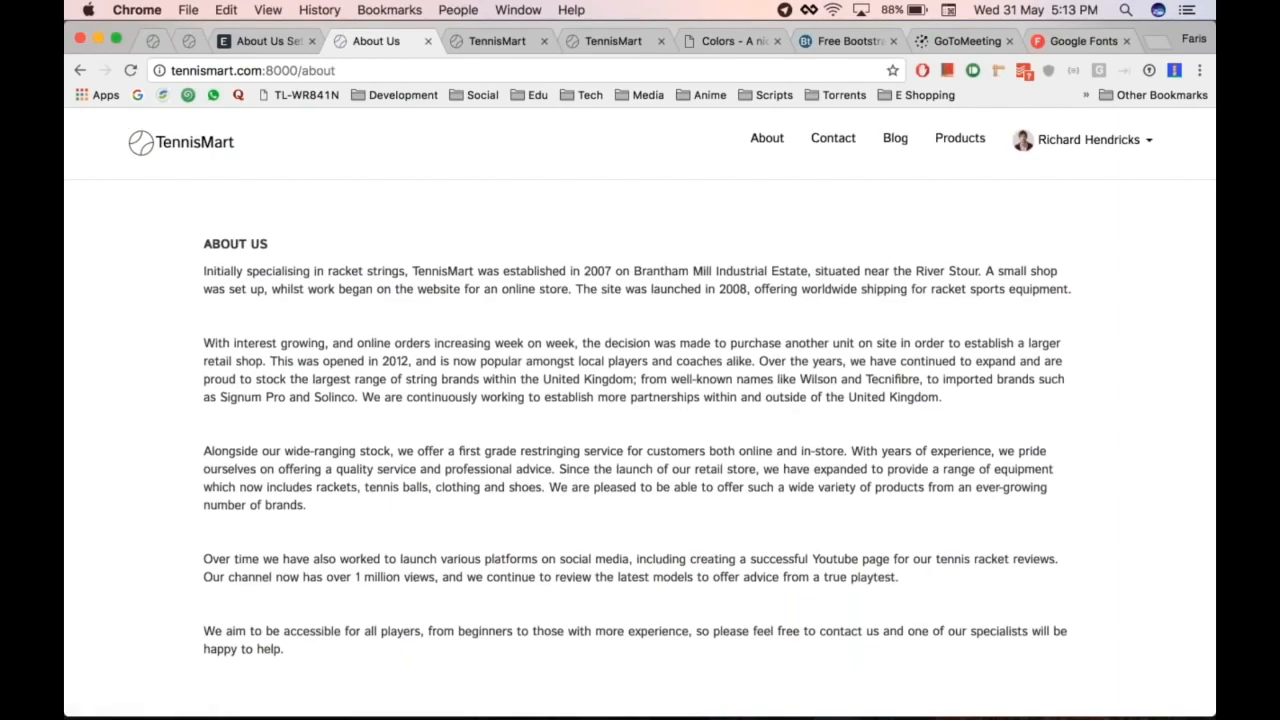
scroll(640, 412, up, 1)
scroll(640, 412, down, 1)
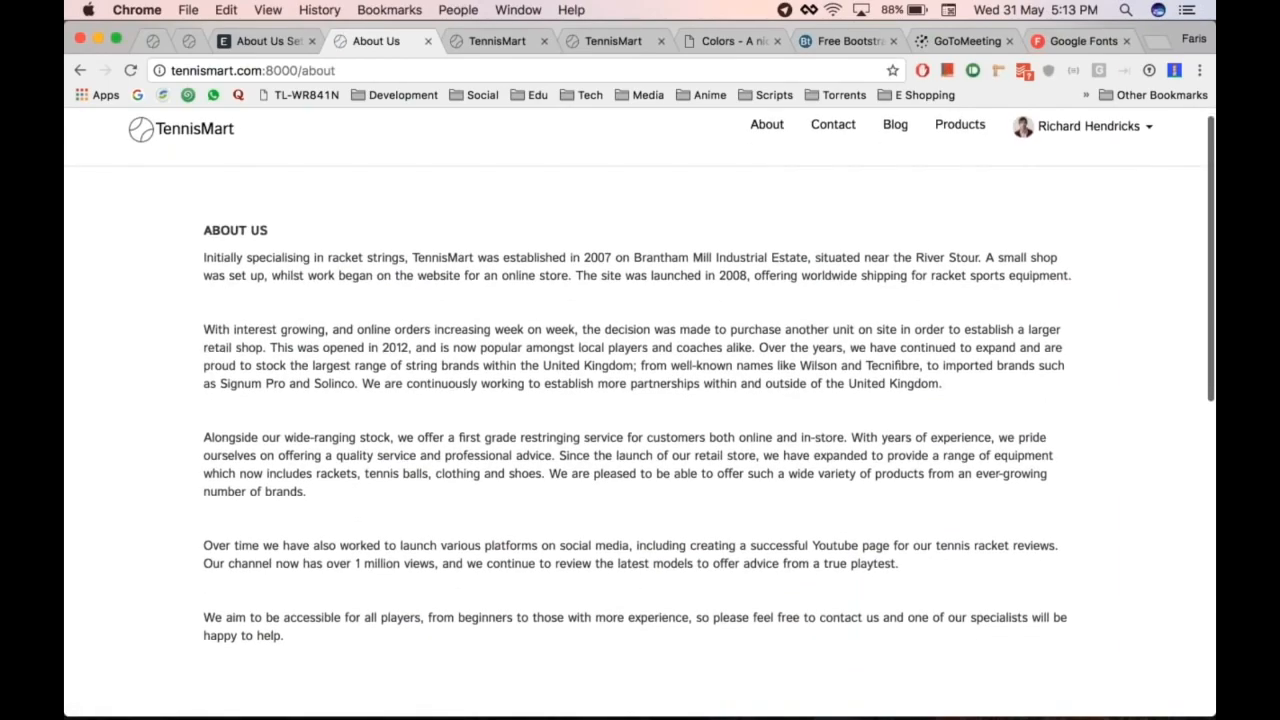
scroll(587, 274, down, 9)
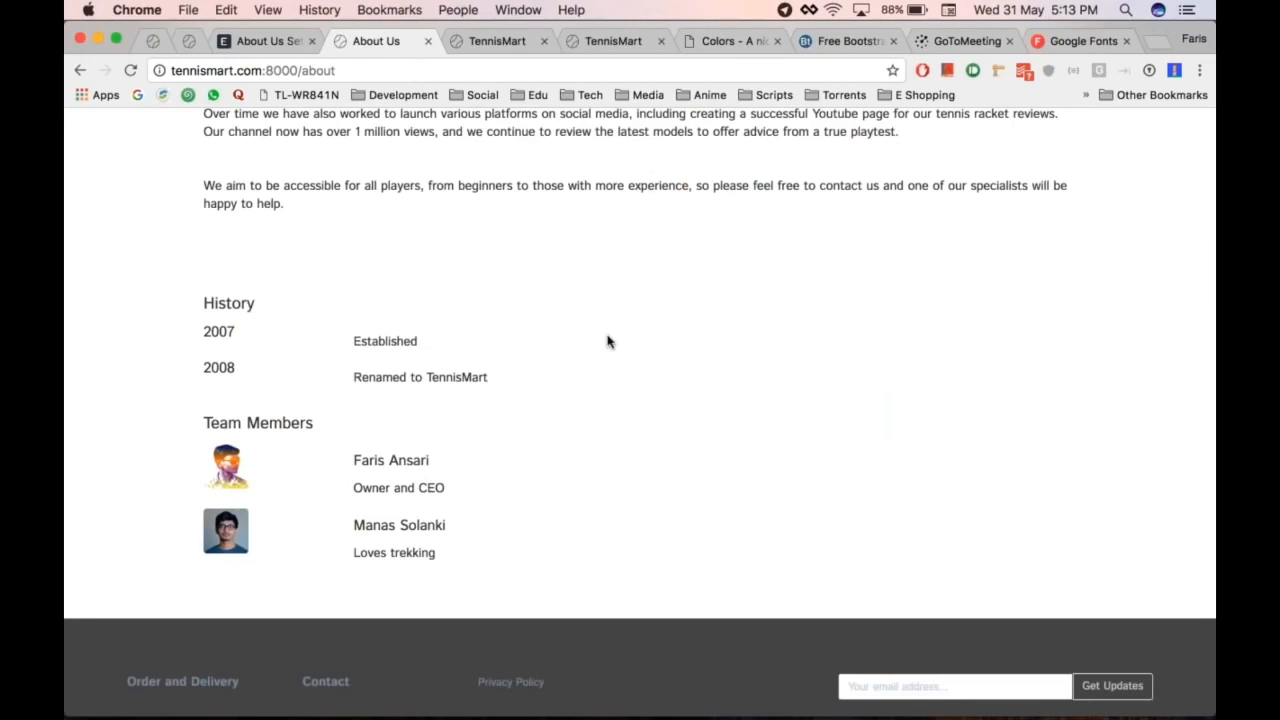
scroll(634, 315, up, 9)
scroll(634, 315, down, 12)
scroll(634, 315, up, 12)
scroll(586, 274, up, 1)
scroll(586, 274, down, 10)
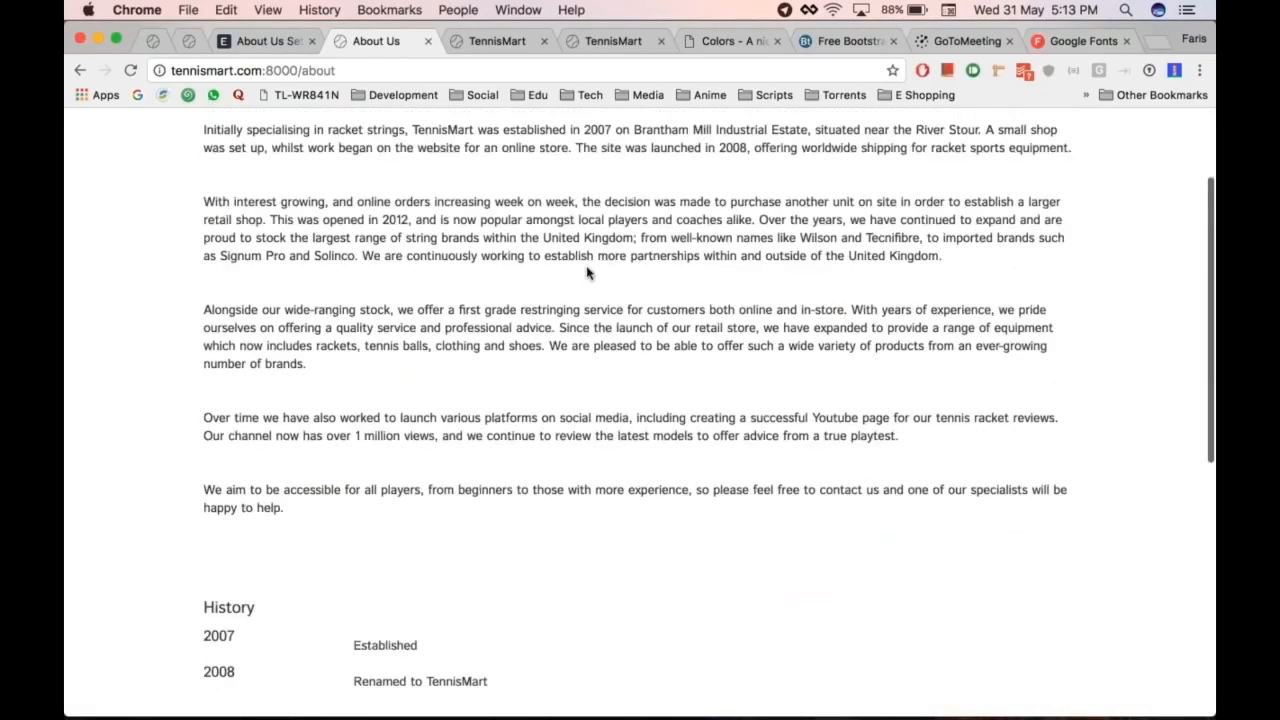
scroll(586, 274, up, 10)
key(ctrl+shift+Tab)
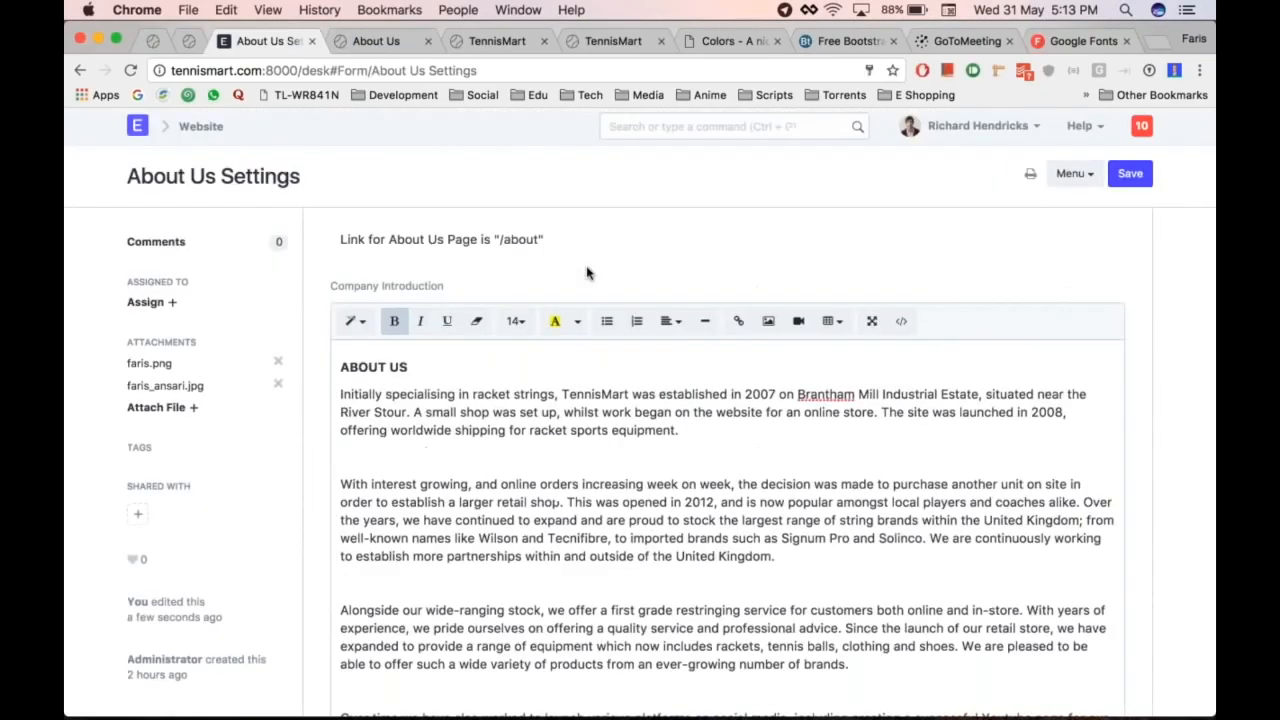
Step: Open Contact Us Settings from the Website module overview
click(201, 126)
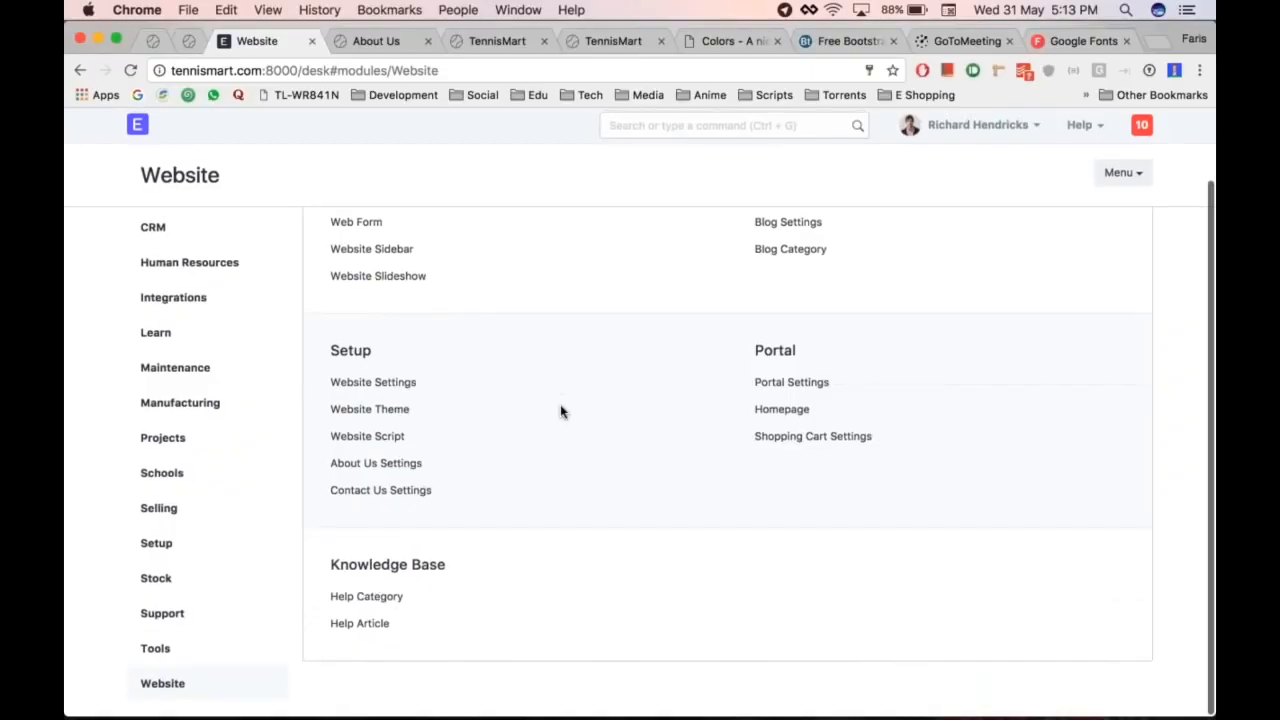
click(380, 491)
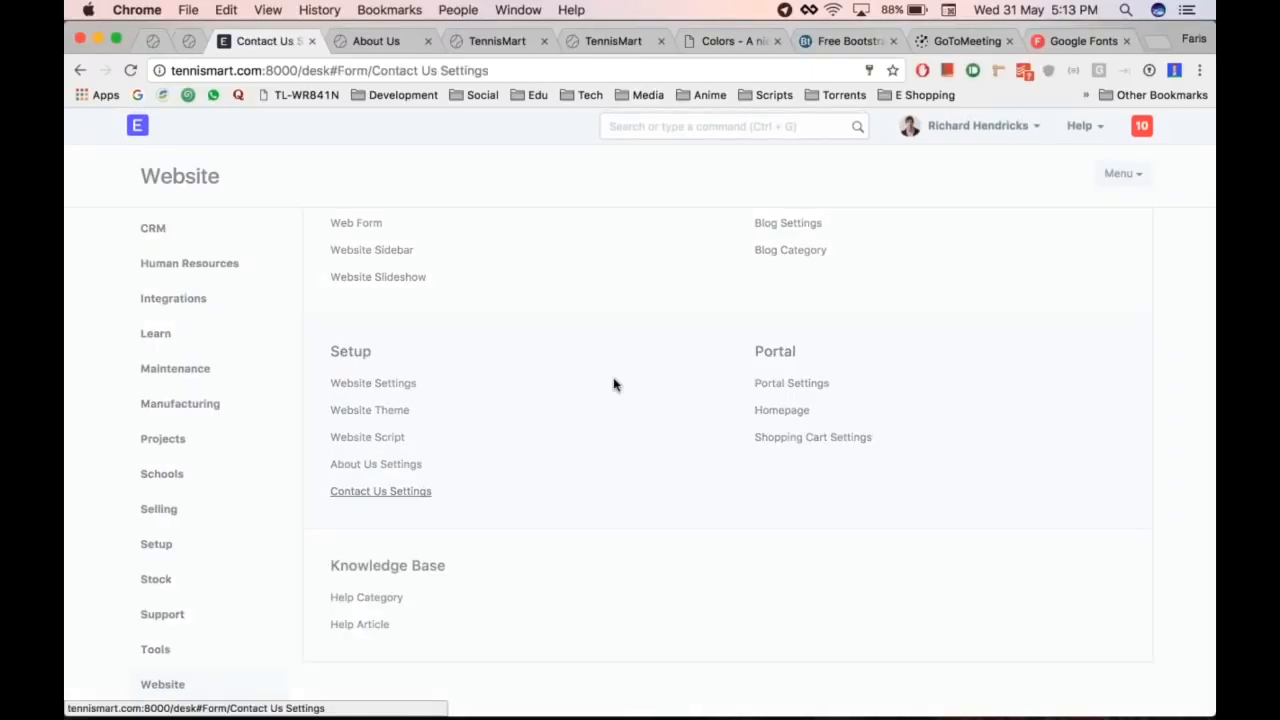
key(super+alt+Right)
key(super+alt+Left)
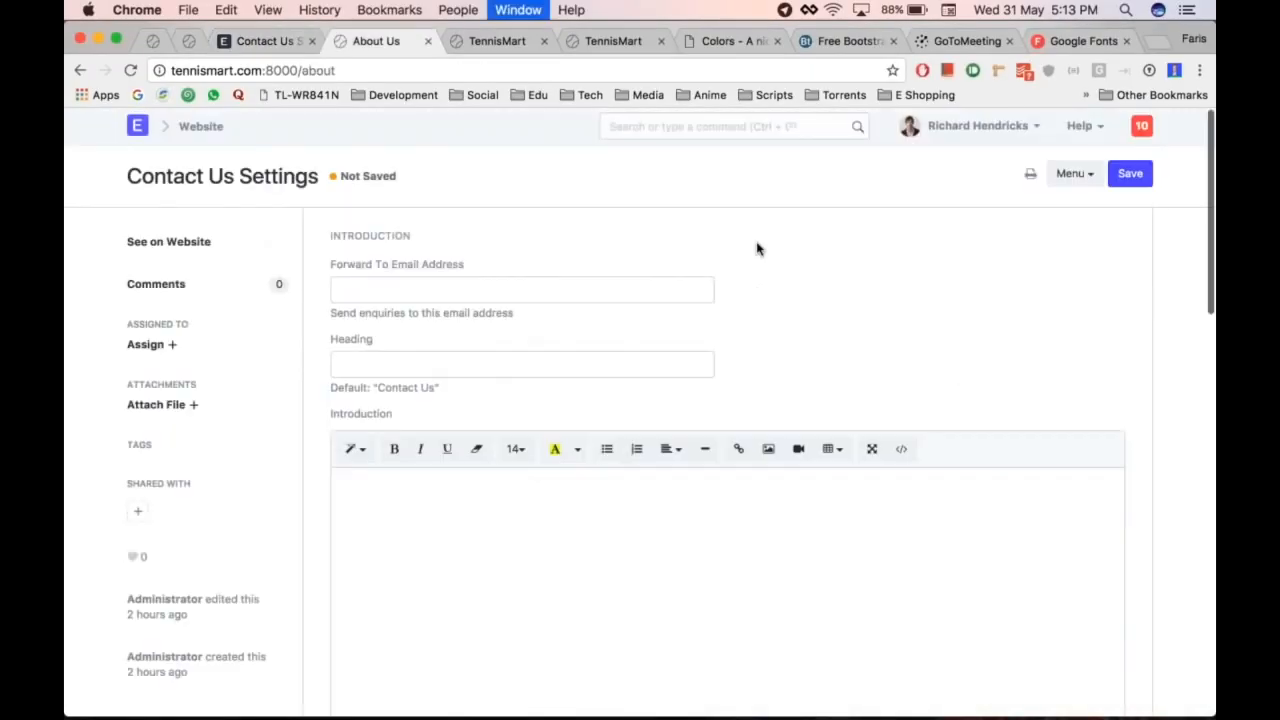
Step: Load the public Contact page in the neighbouring tab and compare it with the empty settings form
key(super+alt+Right)
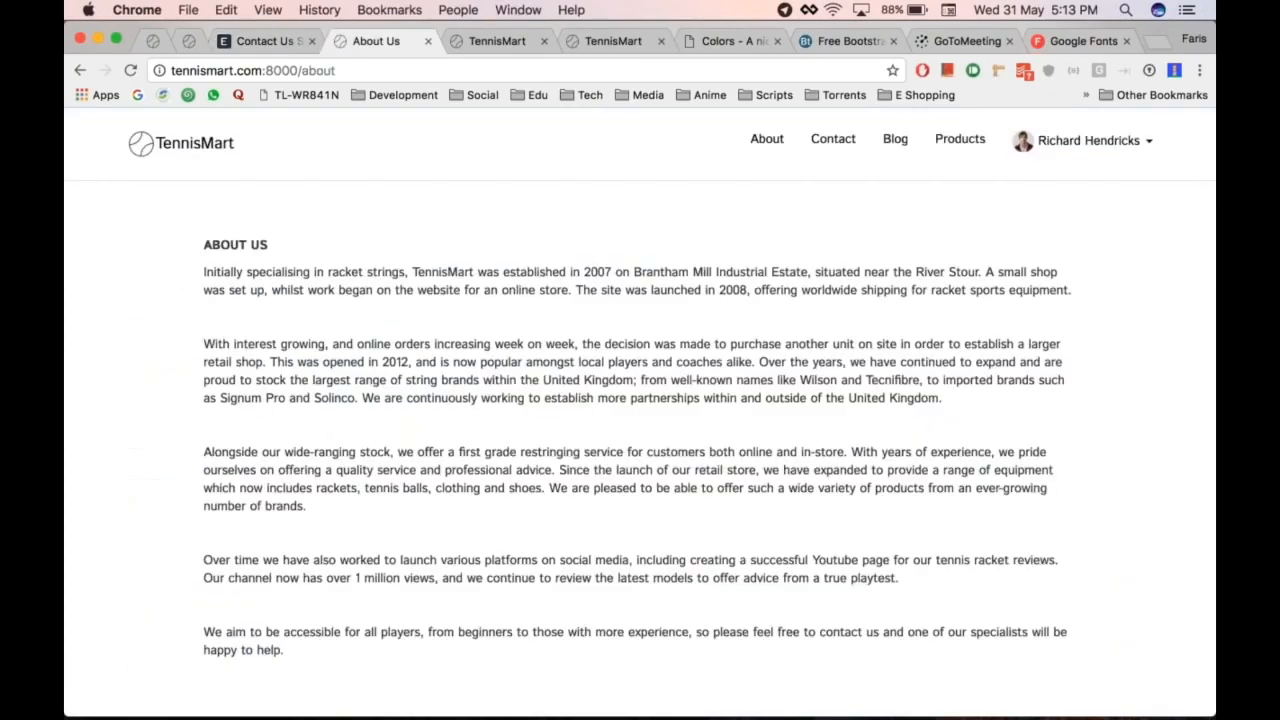
click(835, 141)
key(super+alt+Left)
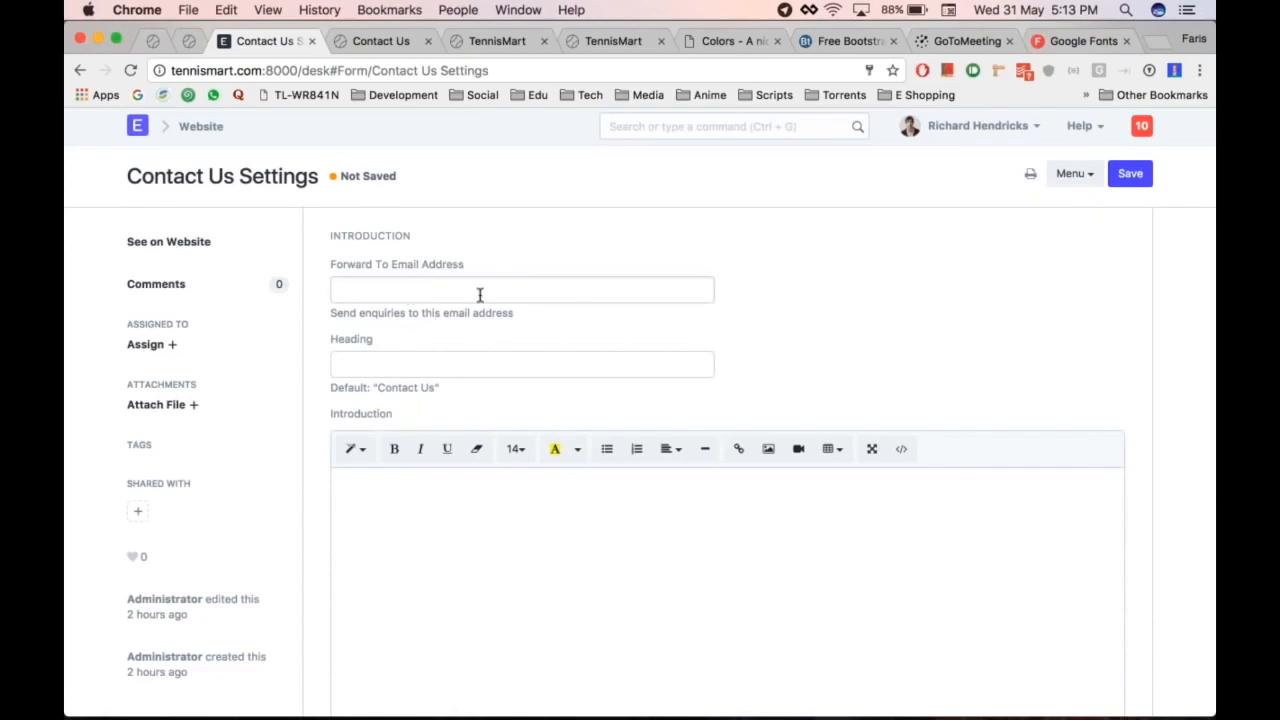
key(super+alt+Right)
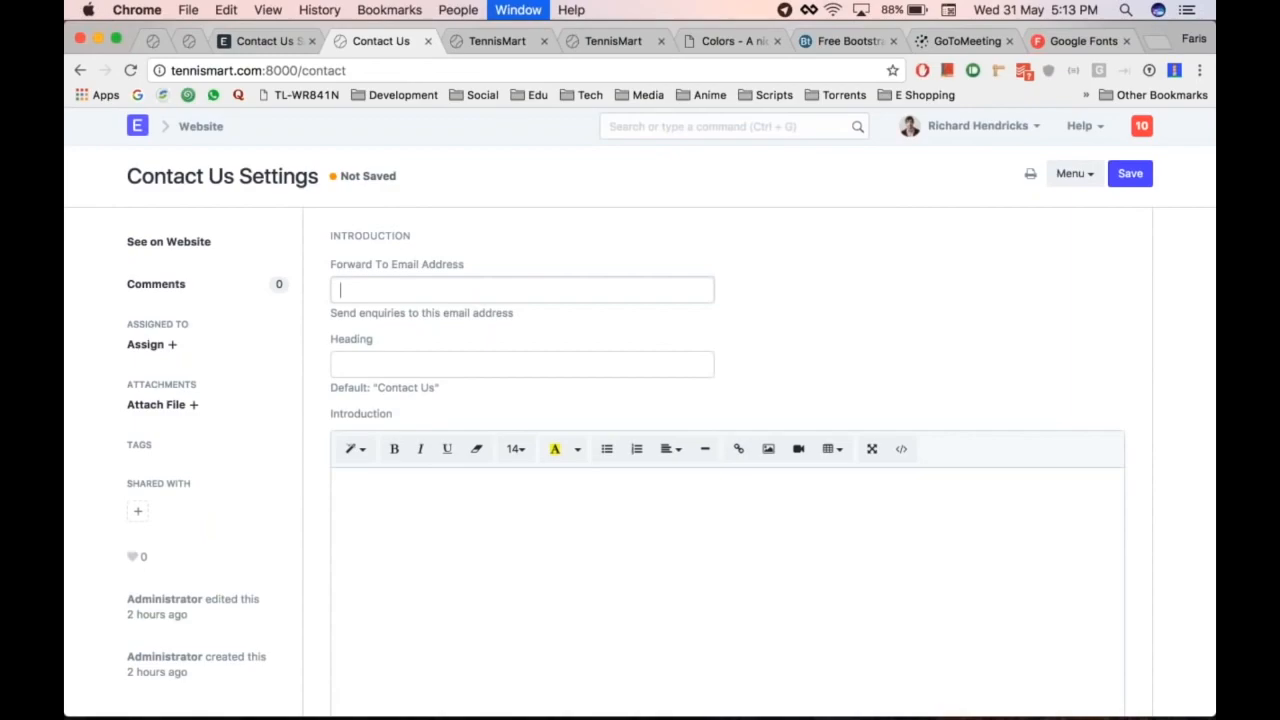
key(super+alt+Left)
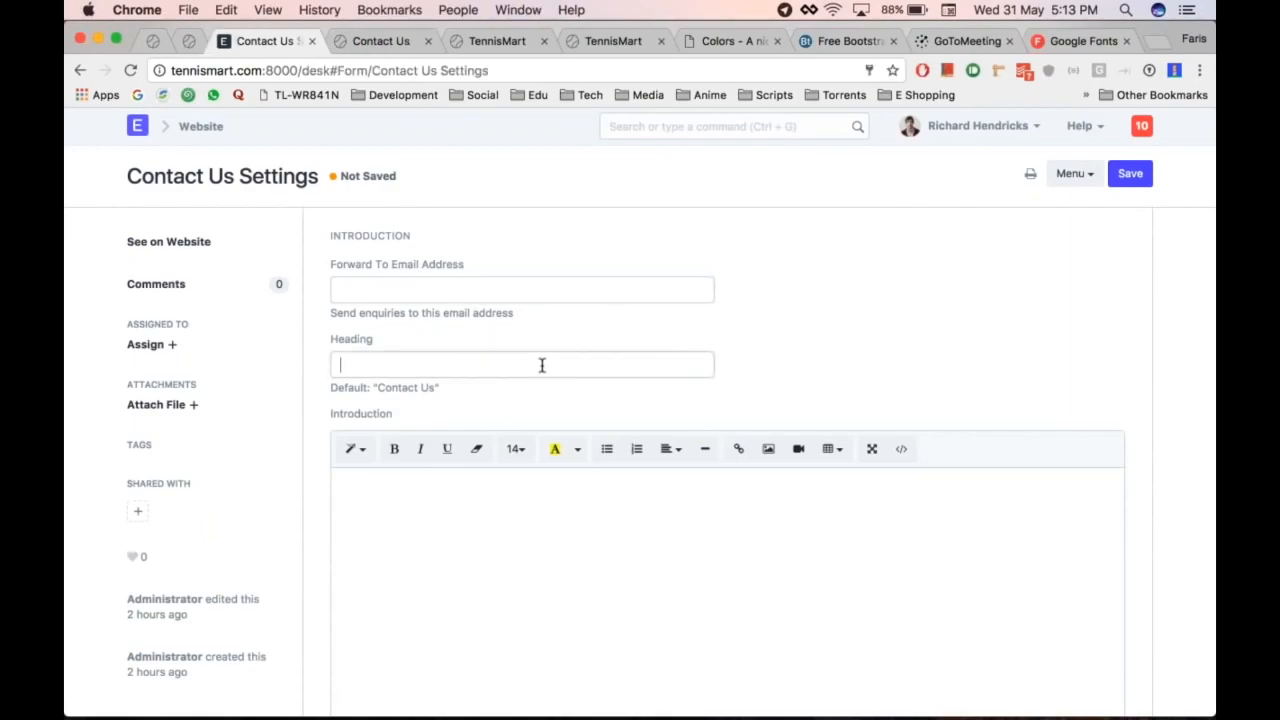
Step: Write the Contact page introduction 'Please fill the form and get in touch.'
scroll(500, 400, down, 3)
click(469, 432)
text(Please fi)
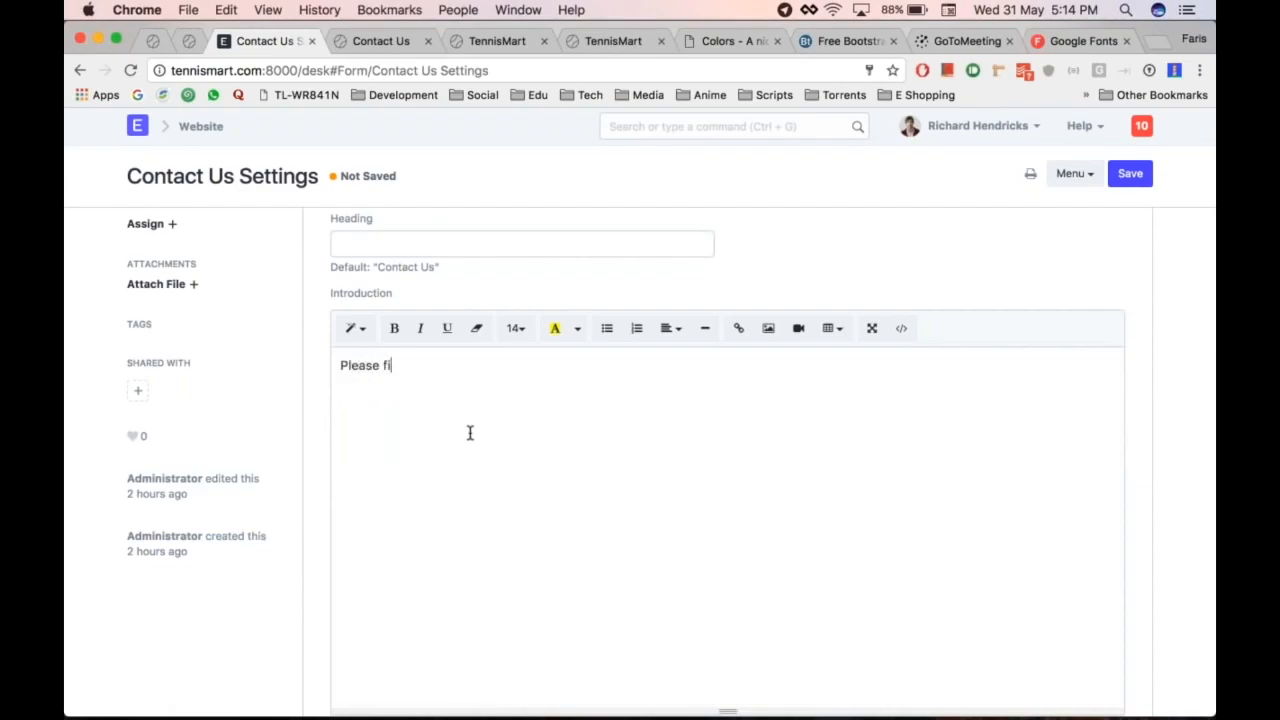
text(ll the forma nd get in t)
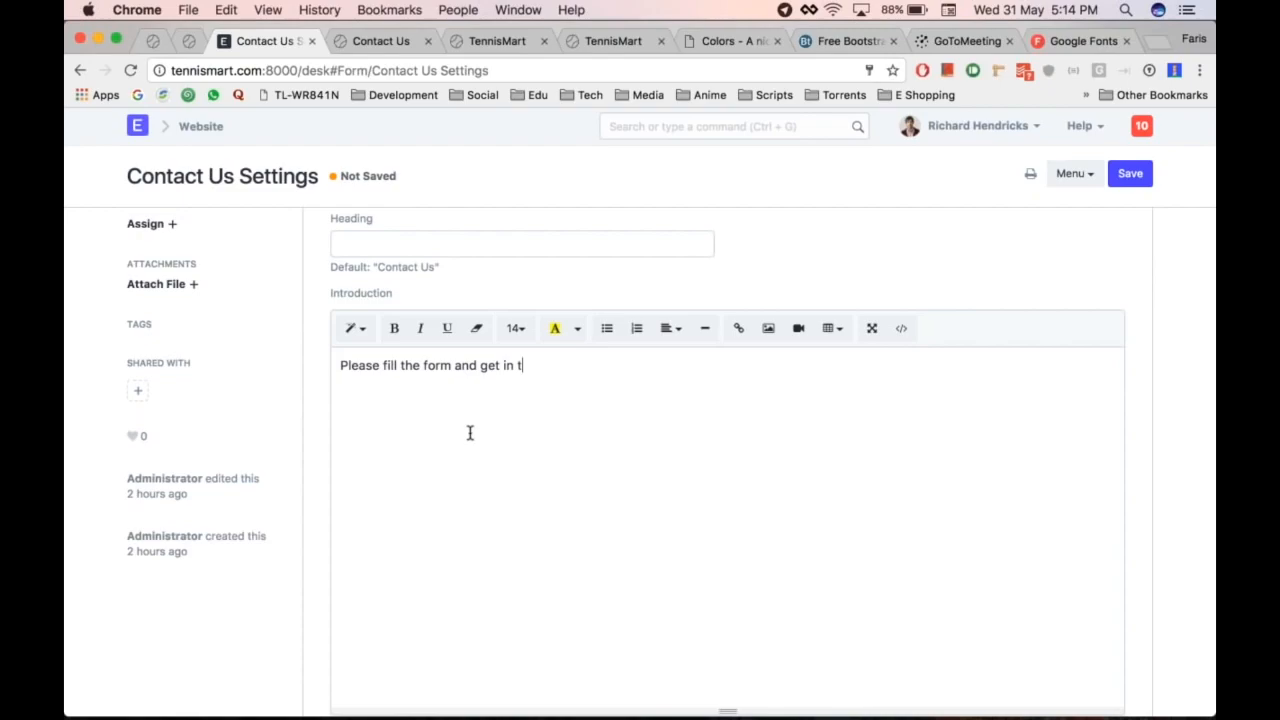
text(ouch.)
Step: Enter Sales Query, Support Query and HR Query as the Query Options
scroll(471, 543, down, 5)
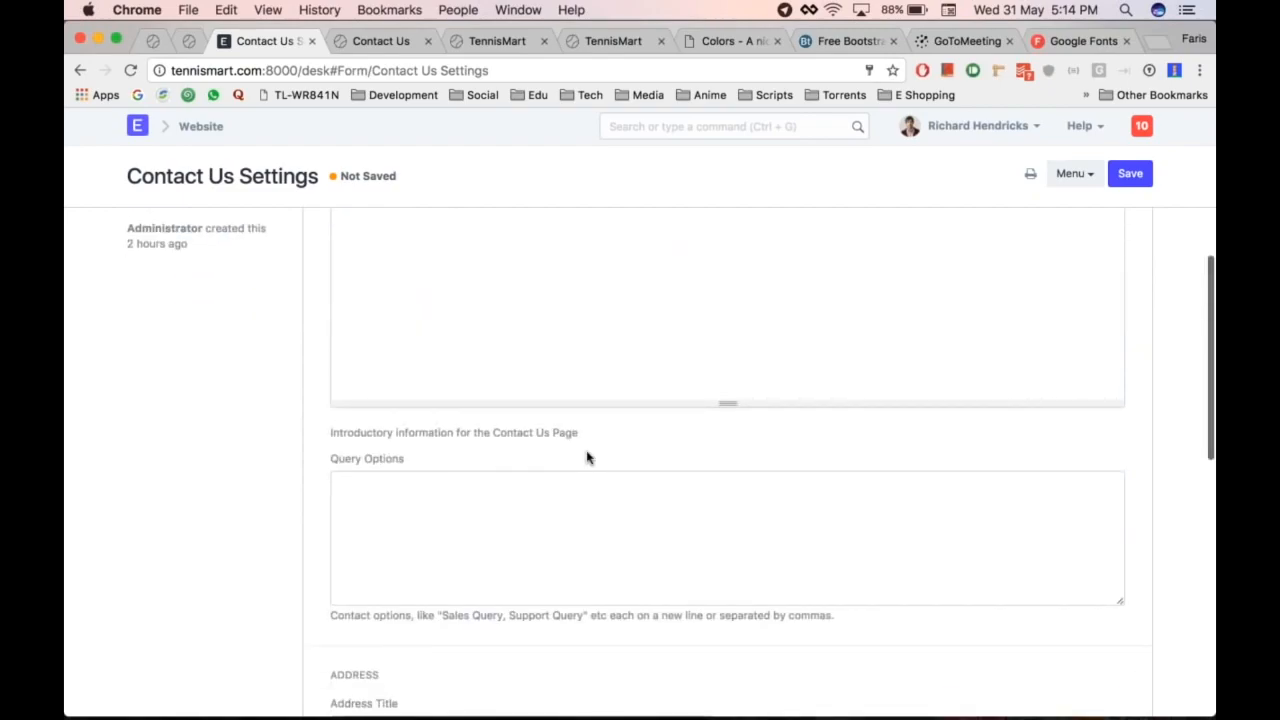
scroll(587, 457, down, 1)
click(520, 447)
scroll(506, 447, down, 1)
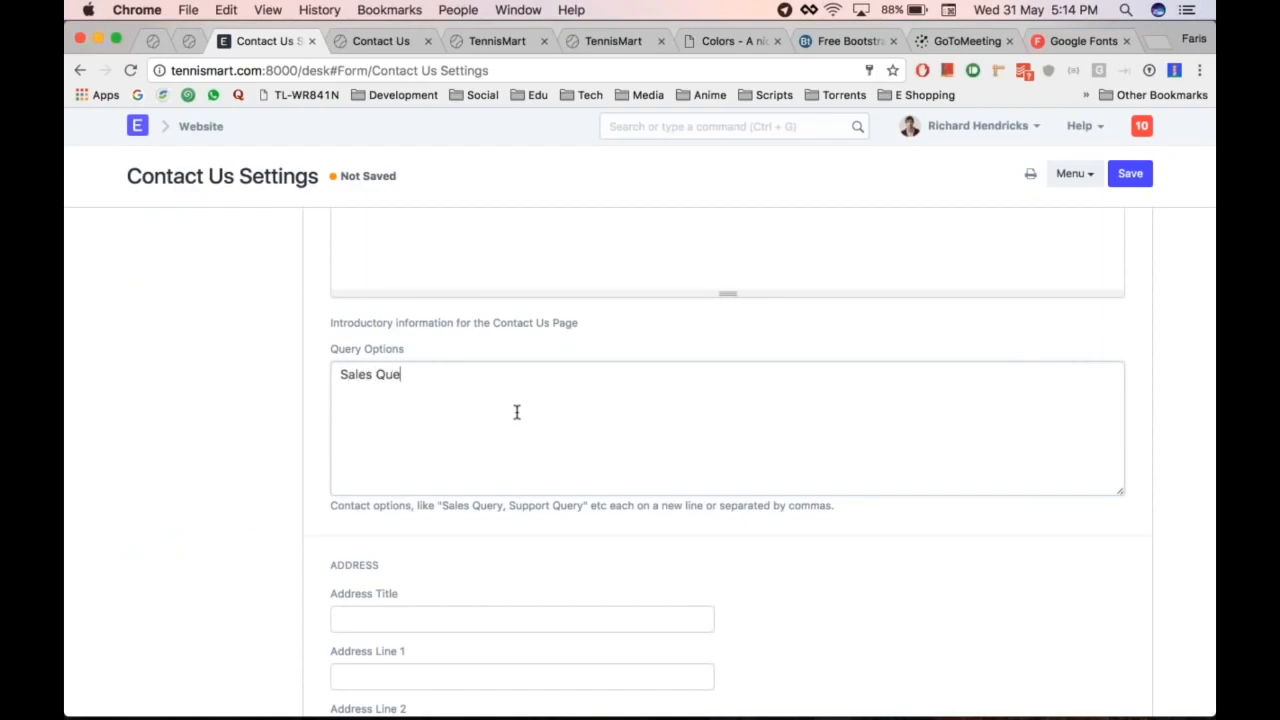
text(pport Query)
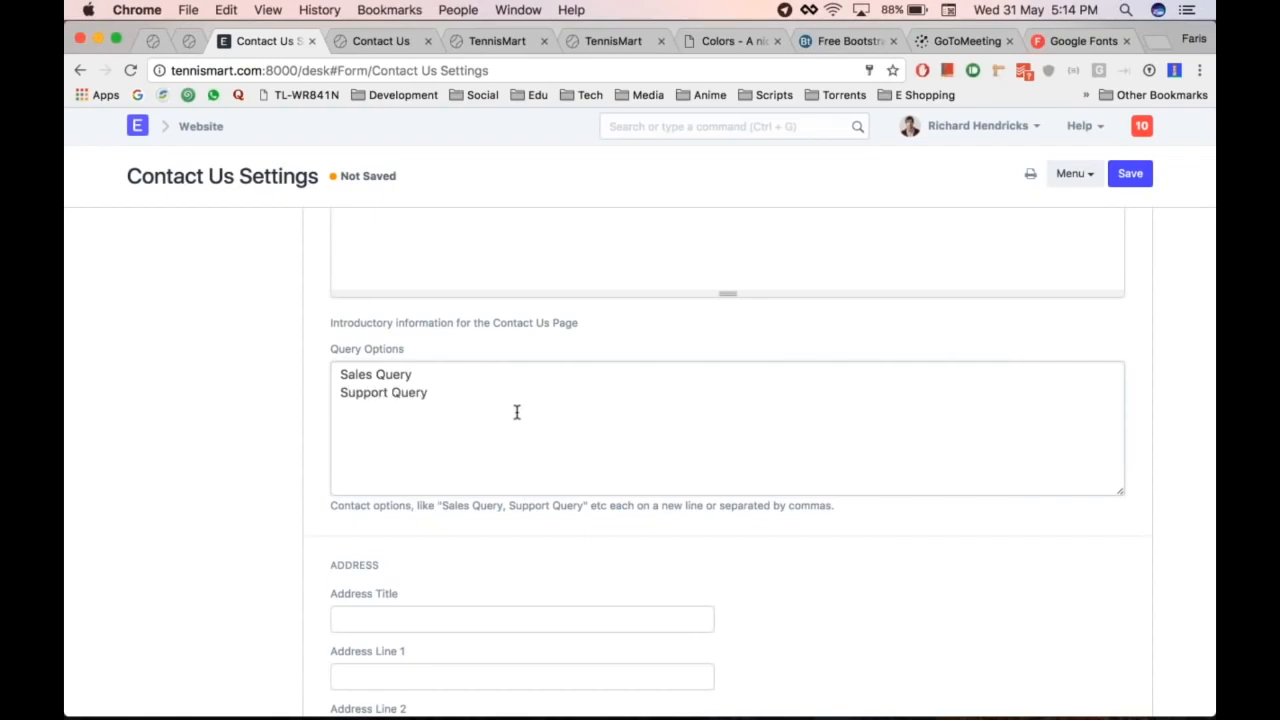
text(HR Query)
scroll(357, 466, down, 1)
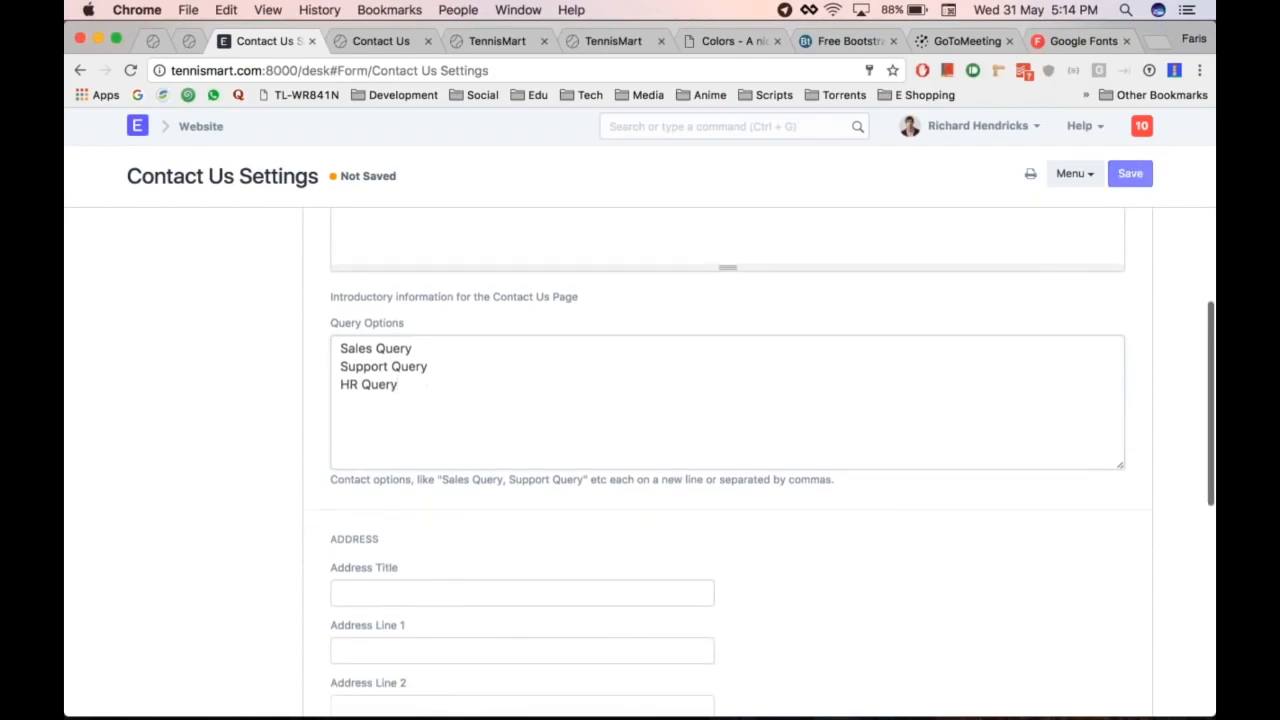
Step: Save Contact Us Settings and confirm the live Contact page offers Sales, Support and HR Query
key(super+s)
key(super+alt+Right)
key(super+r)
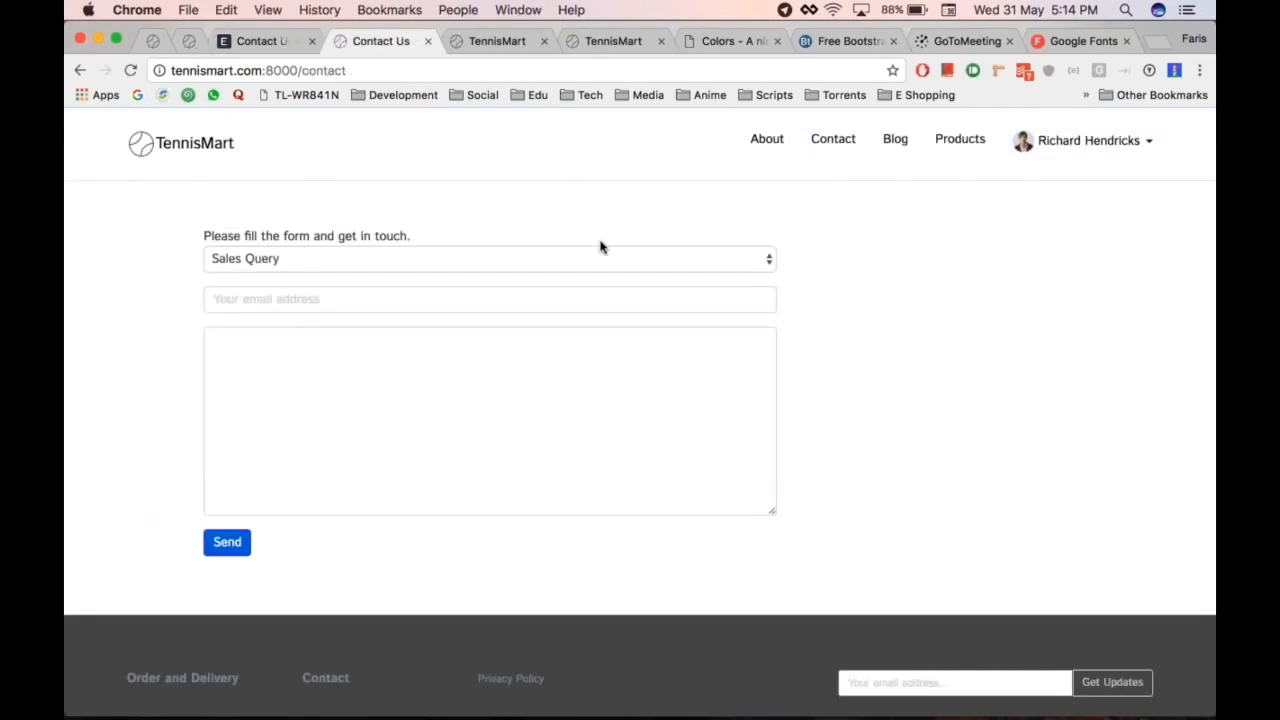
click(414, 261)
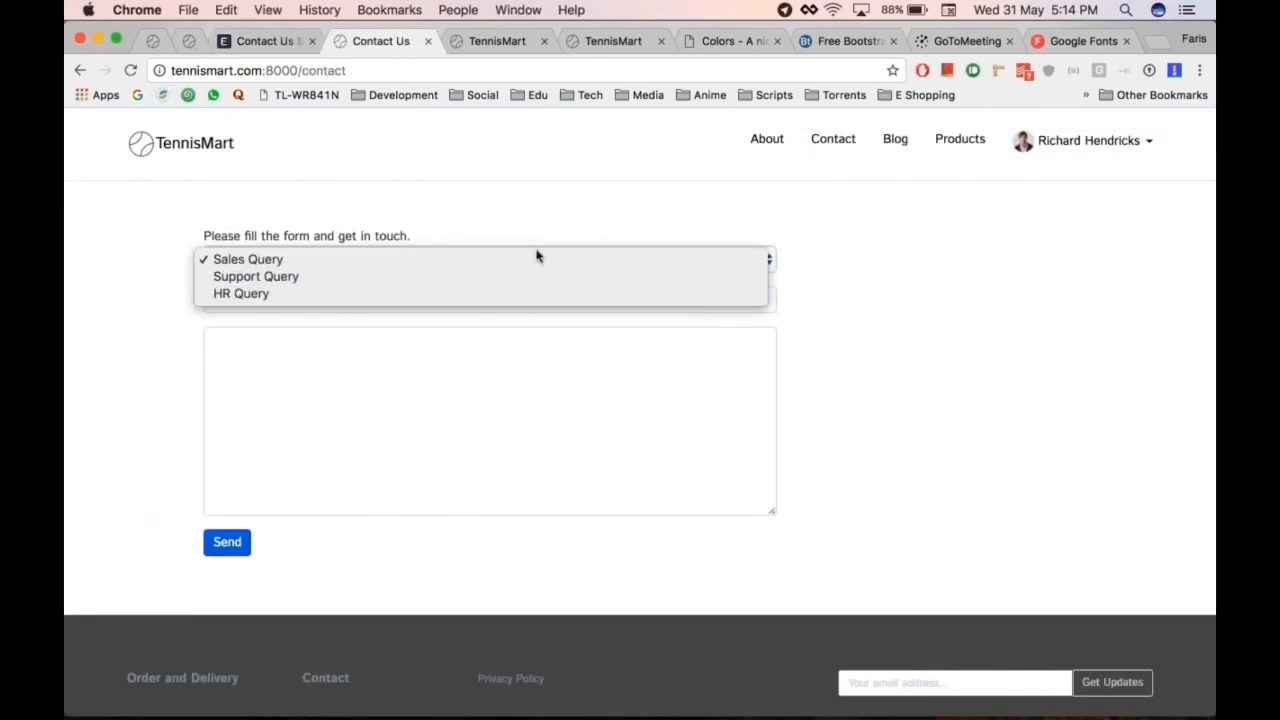
click(803, 249)
click(466, 257)
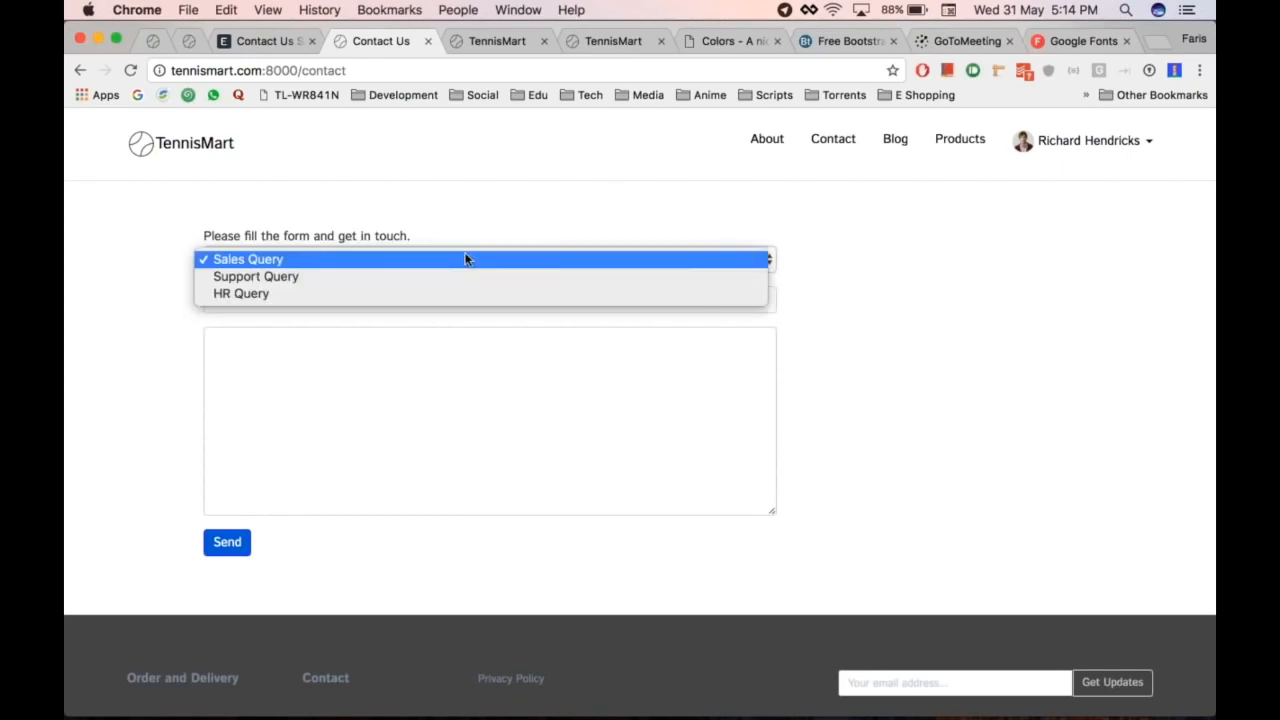
click(540, 190)
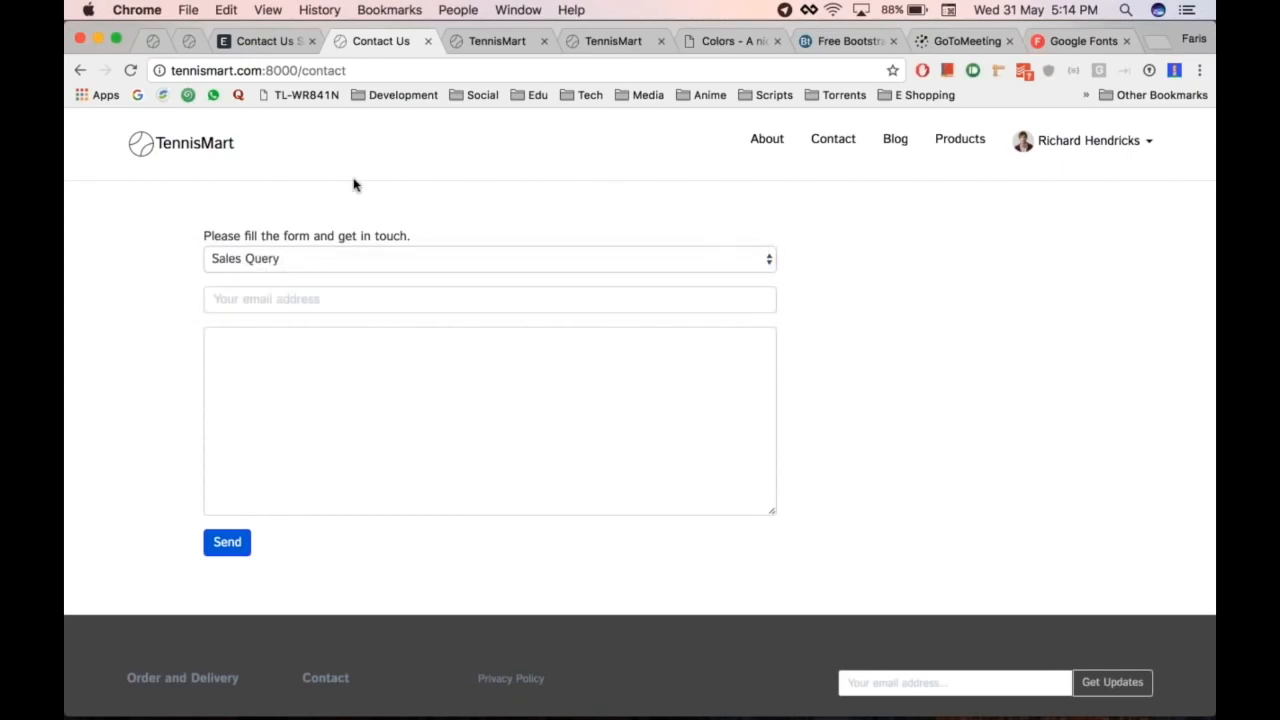
Step: Look over the TennisMart homepage, then return to the Contact Us Settings tab
click(140, 149)
key(ctrl+shift+Tab)
key(ctrl+Tab)
scroll(1109, 360, down, 10)
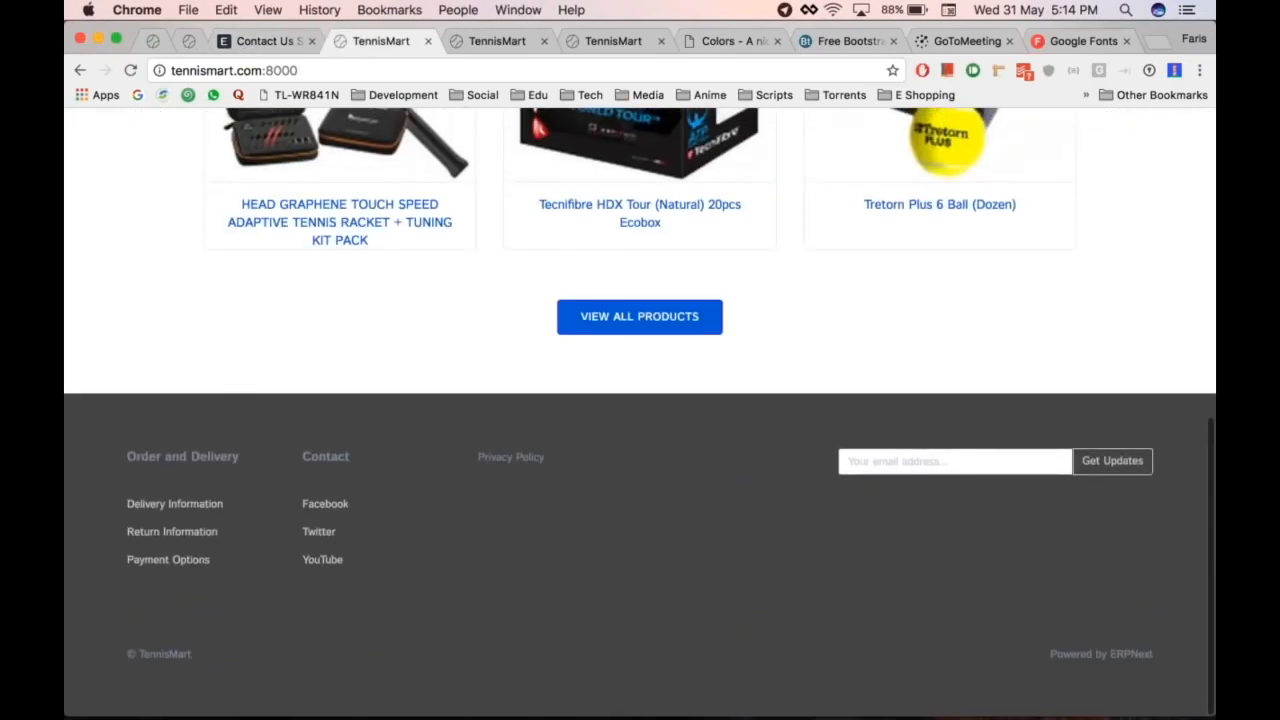
scroll(862, 397, up, 10)
key(ctrl+shift+Tab)
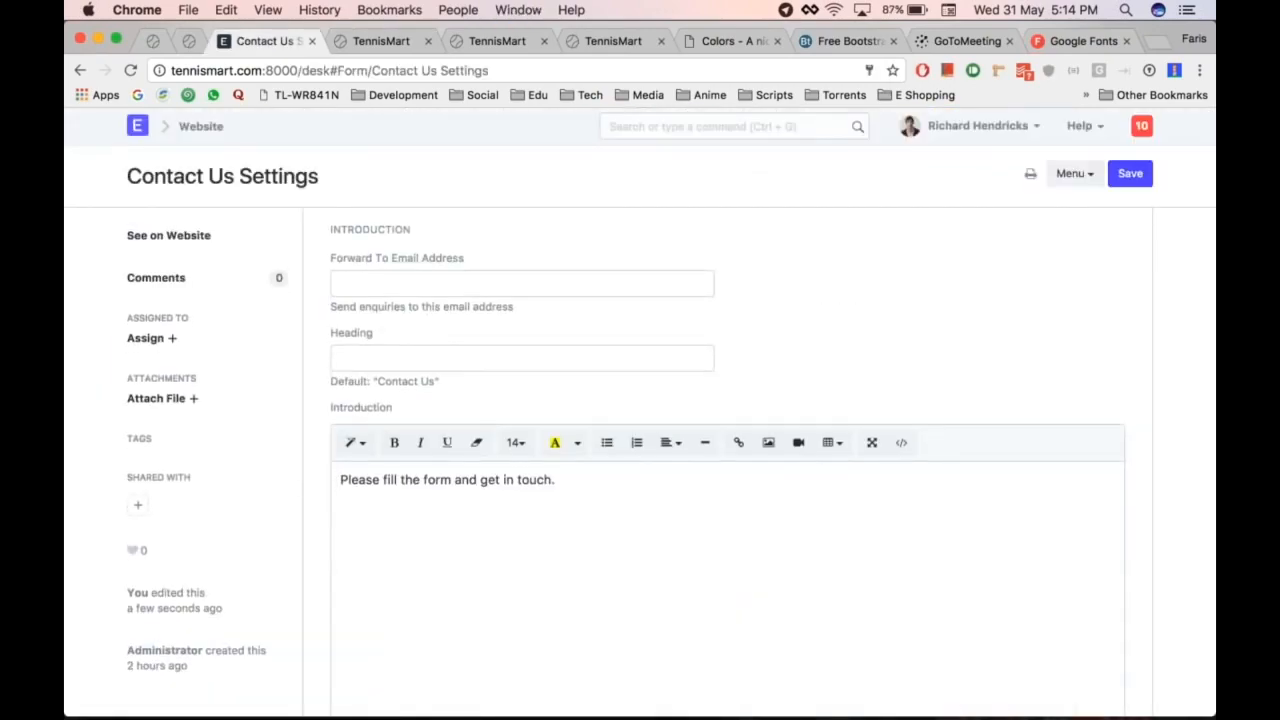
Step: Go back to the Website module and open the Blog Post list under Blog
scroll(640, 450, down, 5)
scroll(640, 450, up, 5)
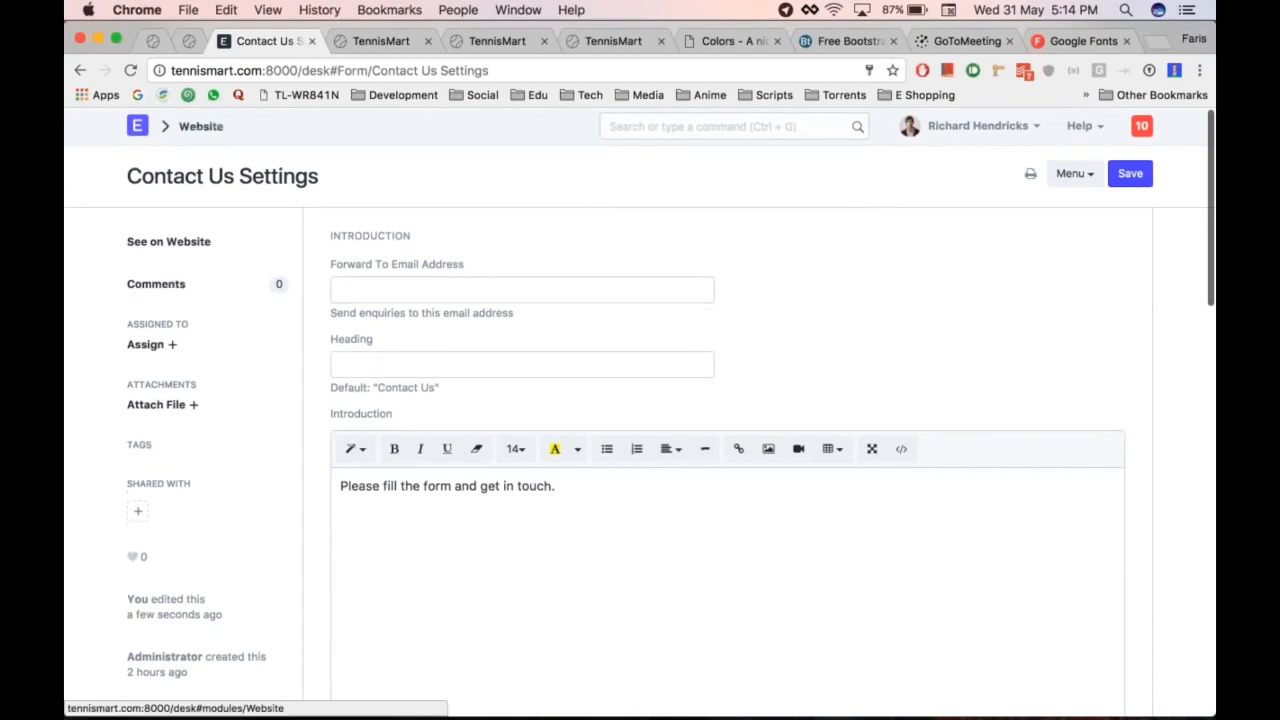
click(200, 126)
scroll(554, 406, down, 2)
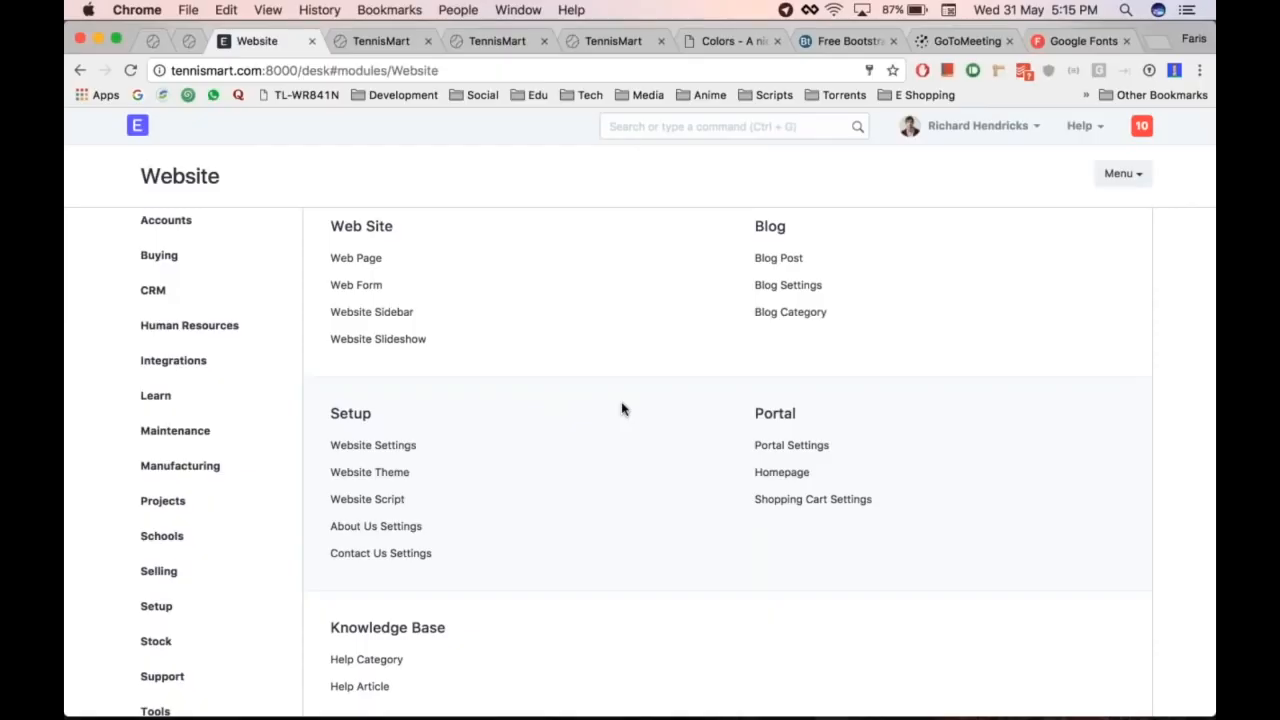
scroll(622, 408, up, 2)
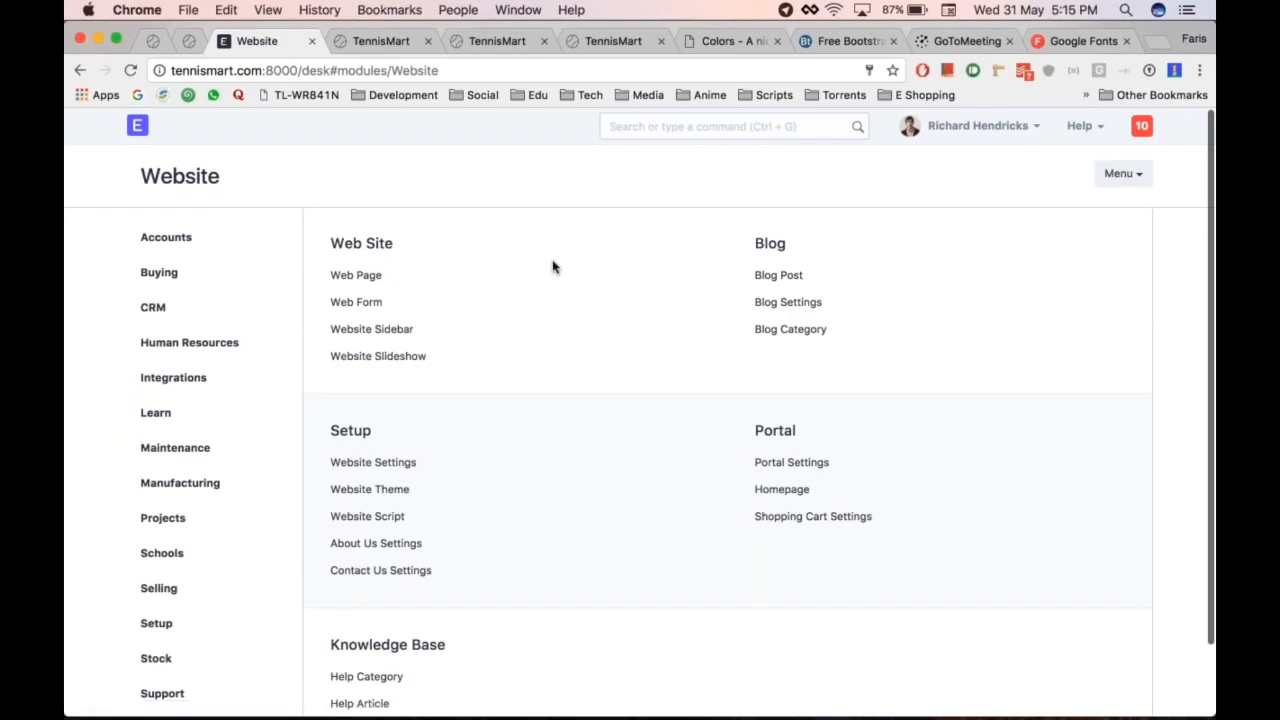
click(778, 276)
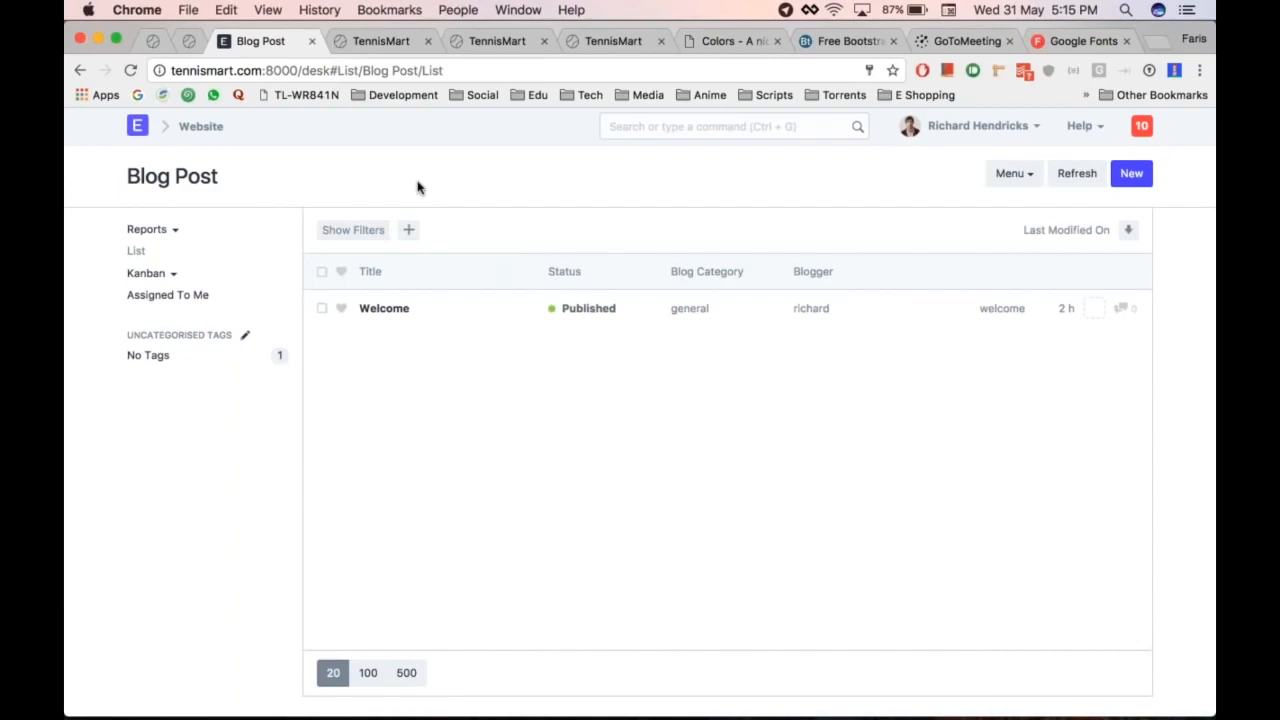
Step: Reopen the Blog Post list from the Website module
click(1131, 174)
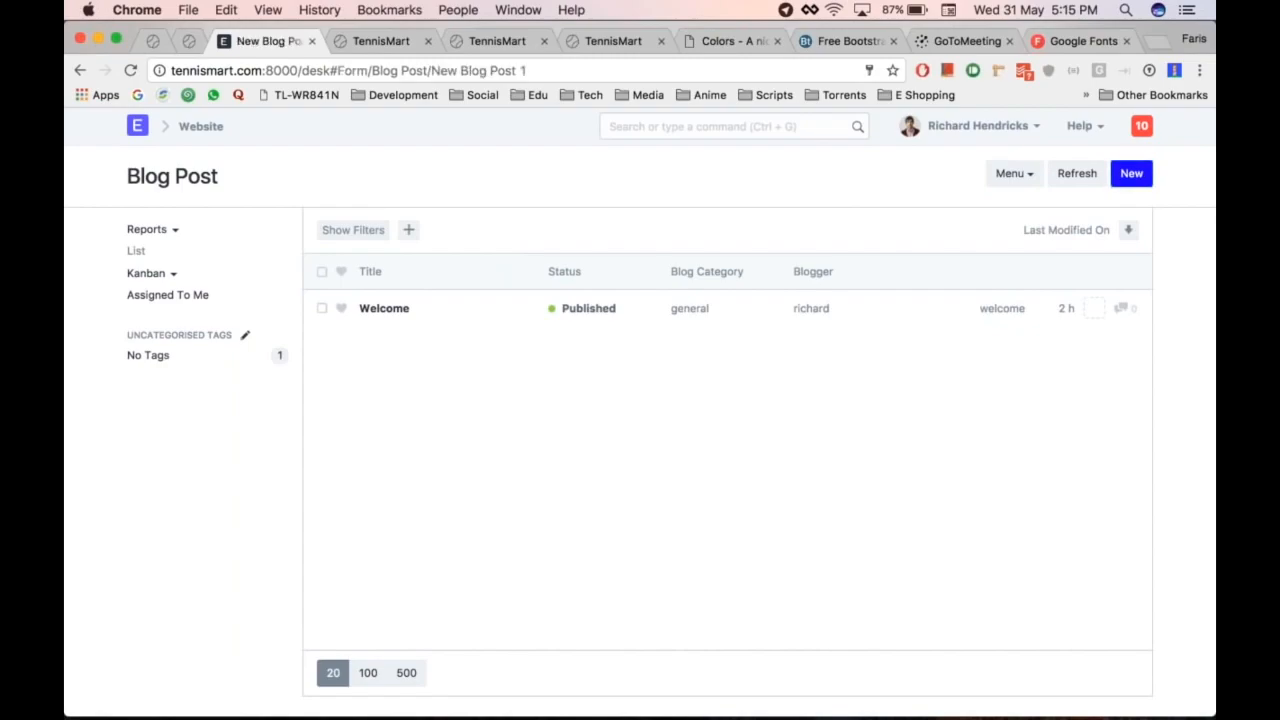
click(201, 126)
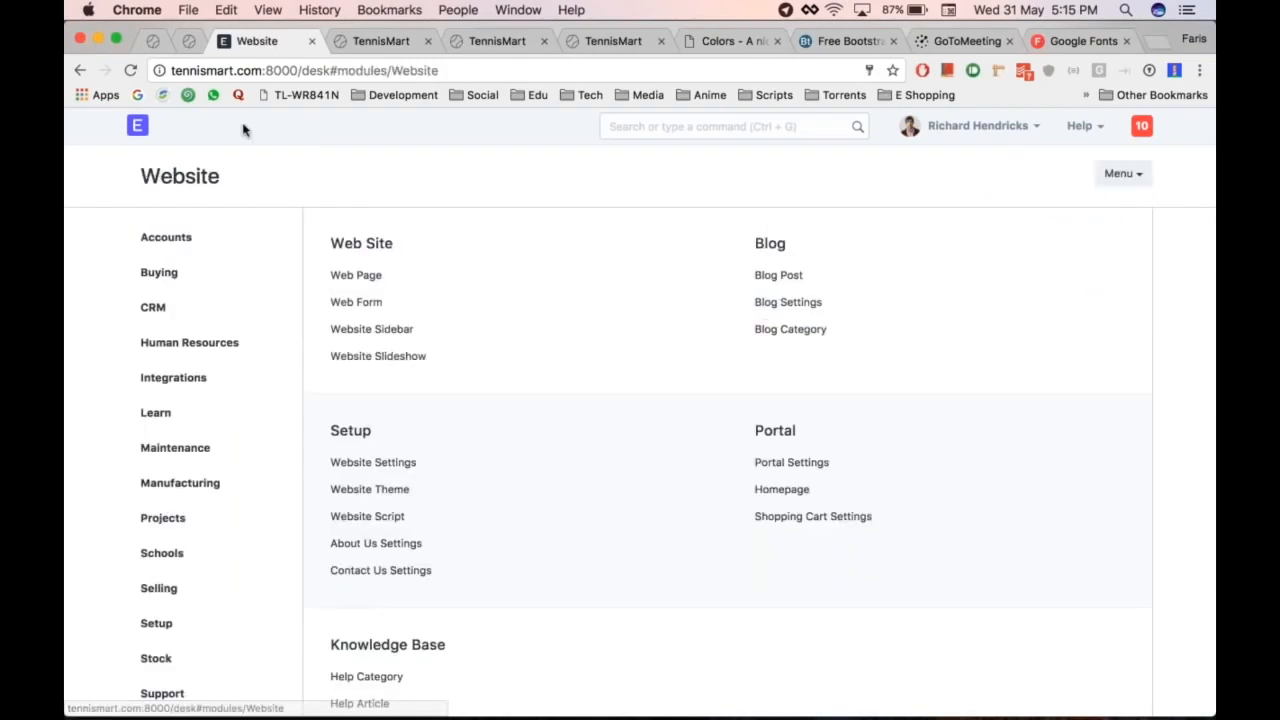
click(778, 275)
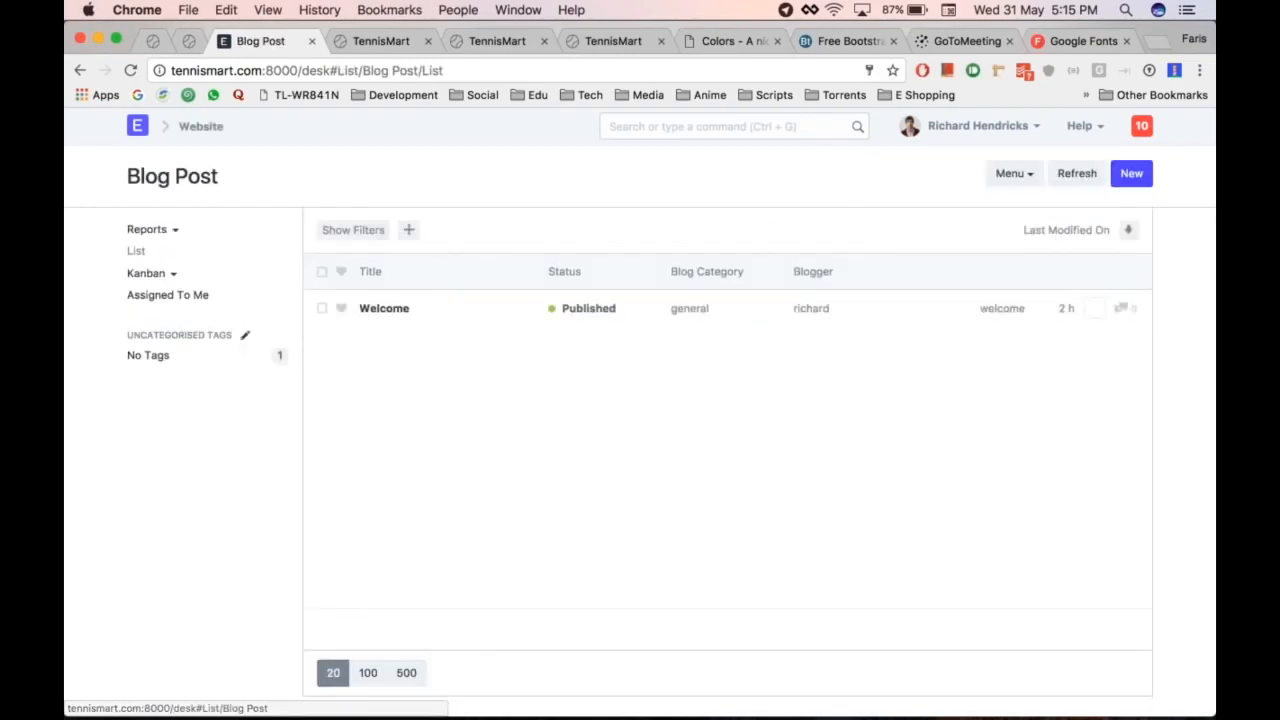
Step: Read the published Welcome post on the live TennisMart blog, then create a new blog post
key(ctrl+Tab)
click(896, 143)
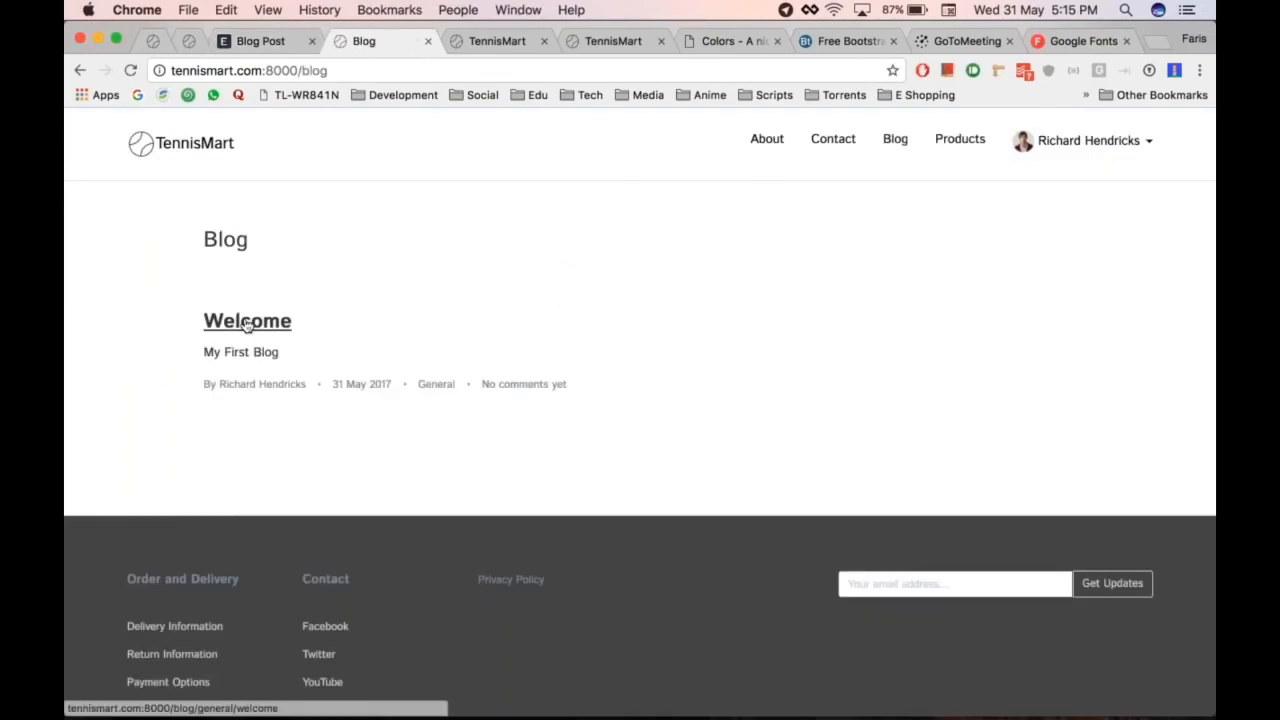
click(236, 322)
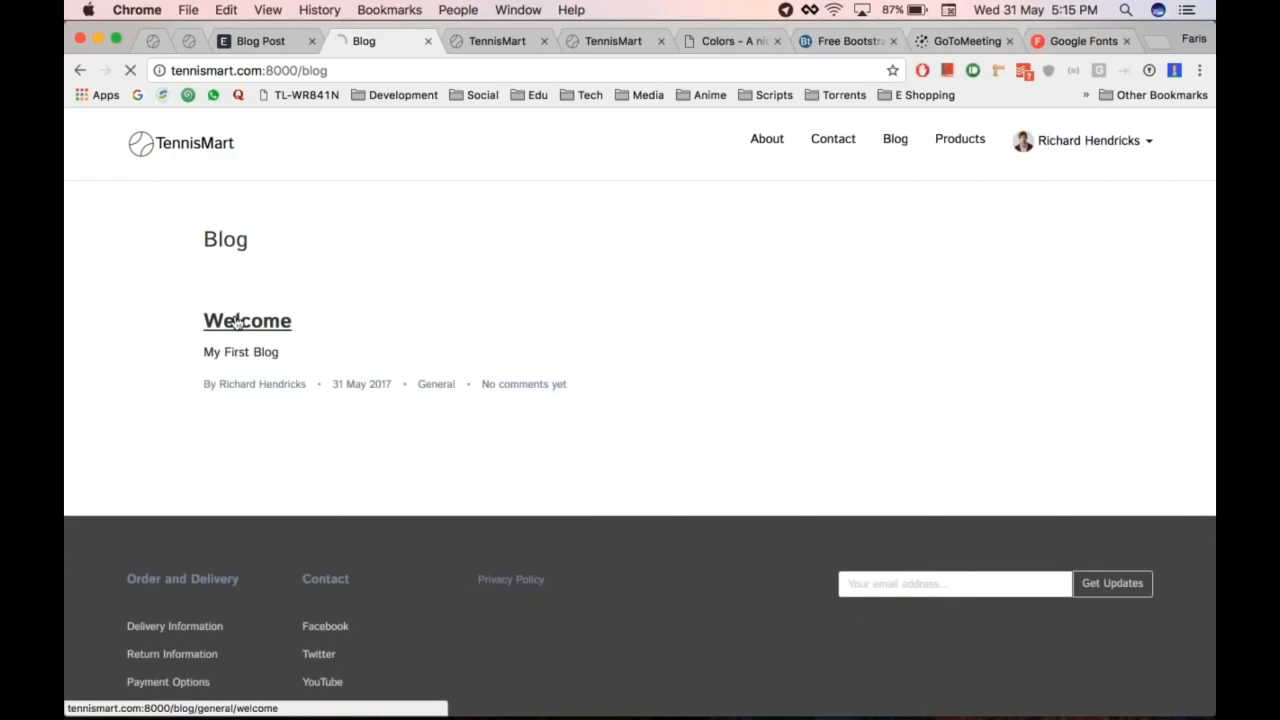
scroll(830, 420, down, 5)
scroll(830, 421, up, 10)
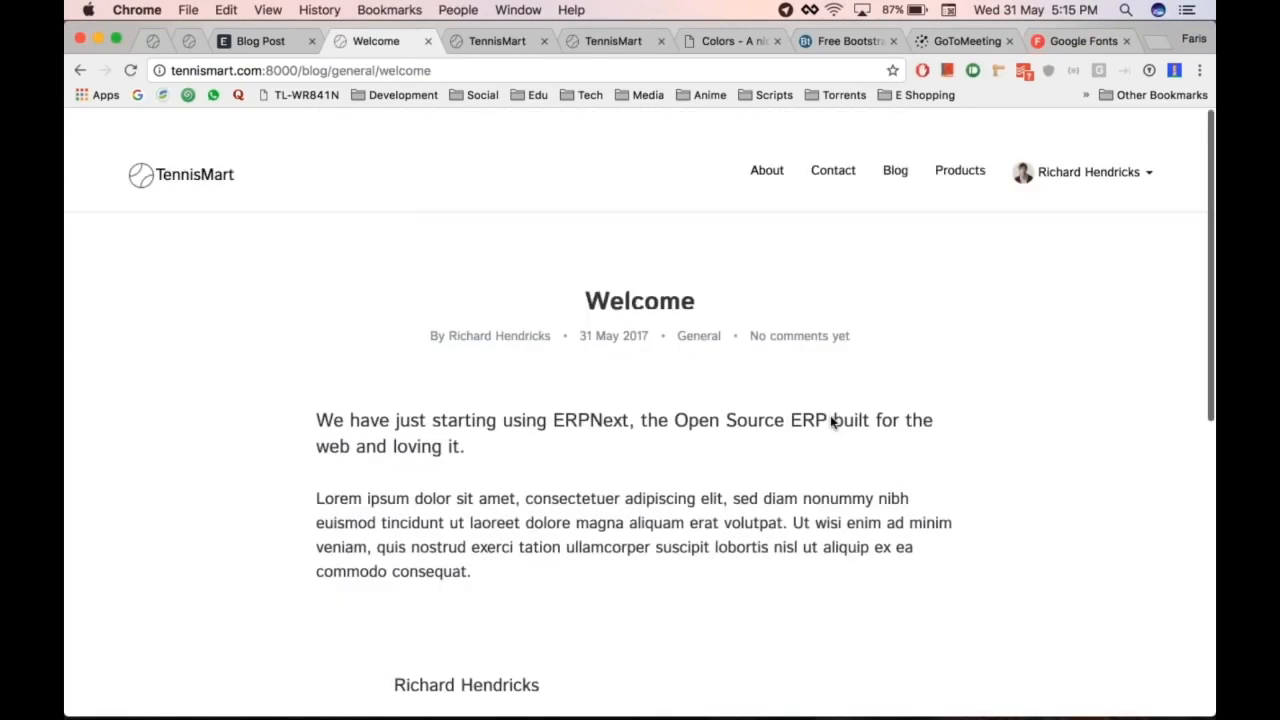
scroll(733, 390, left, 5)
key(alt+super+Left)
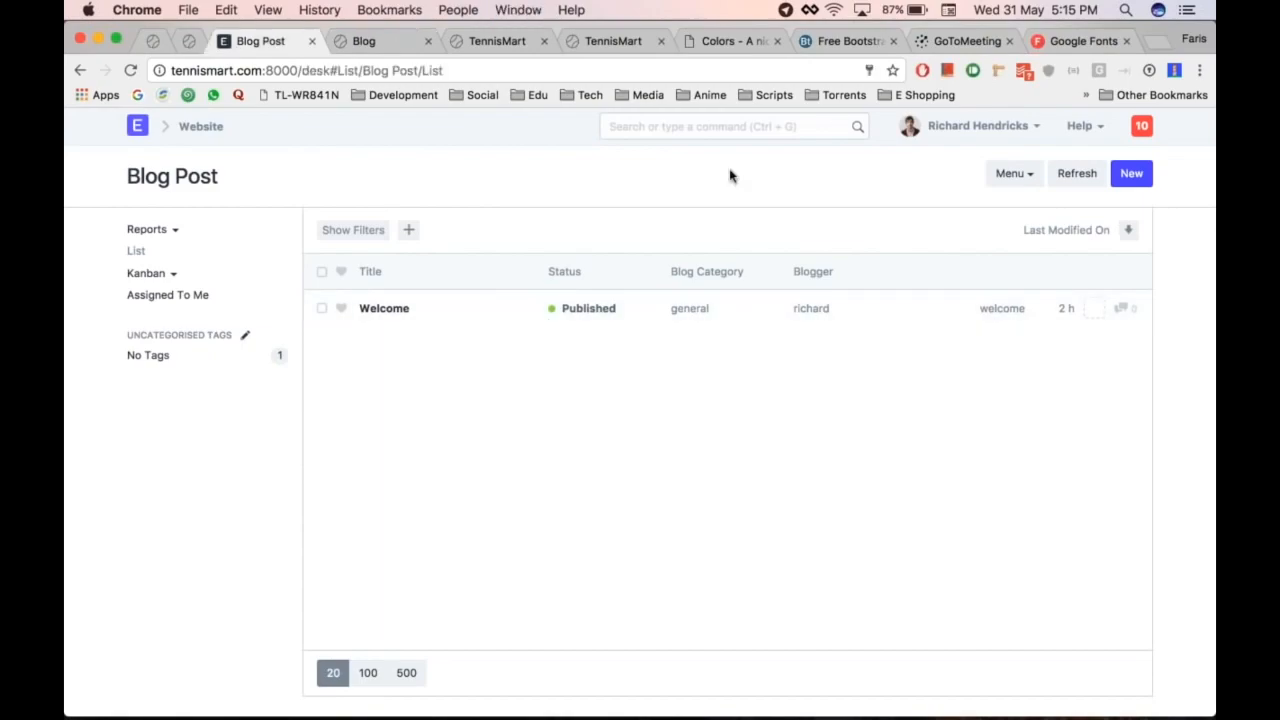
click(1125, 177)
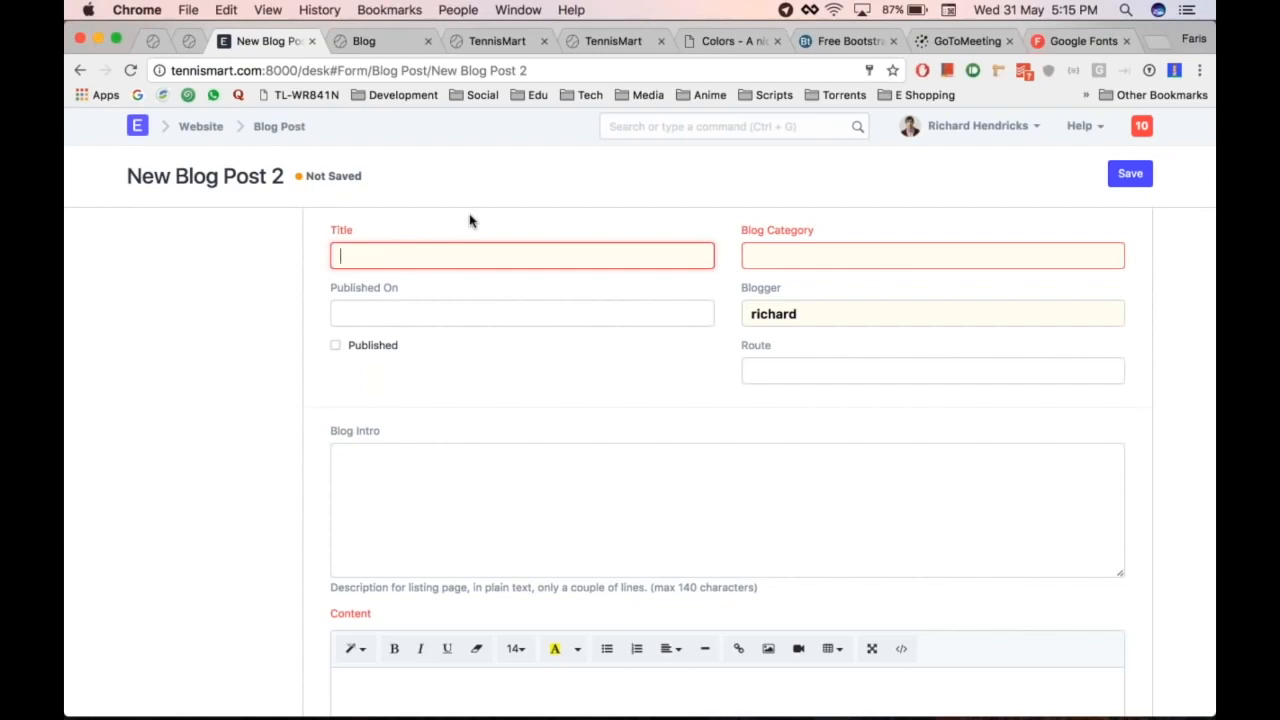
Step: Title the post 'Managing Tennis Equipments for 10 years' and set its category to general
text(Managing Tennis Equipments for 10years)
key(Left)
key(Left)
key(Left)
key(Left)
key(Left)
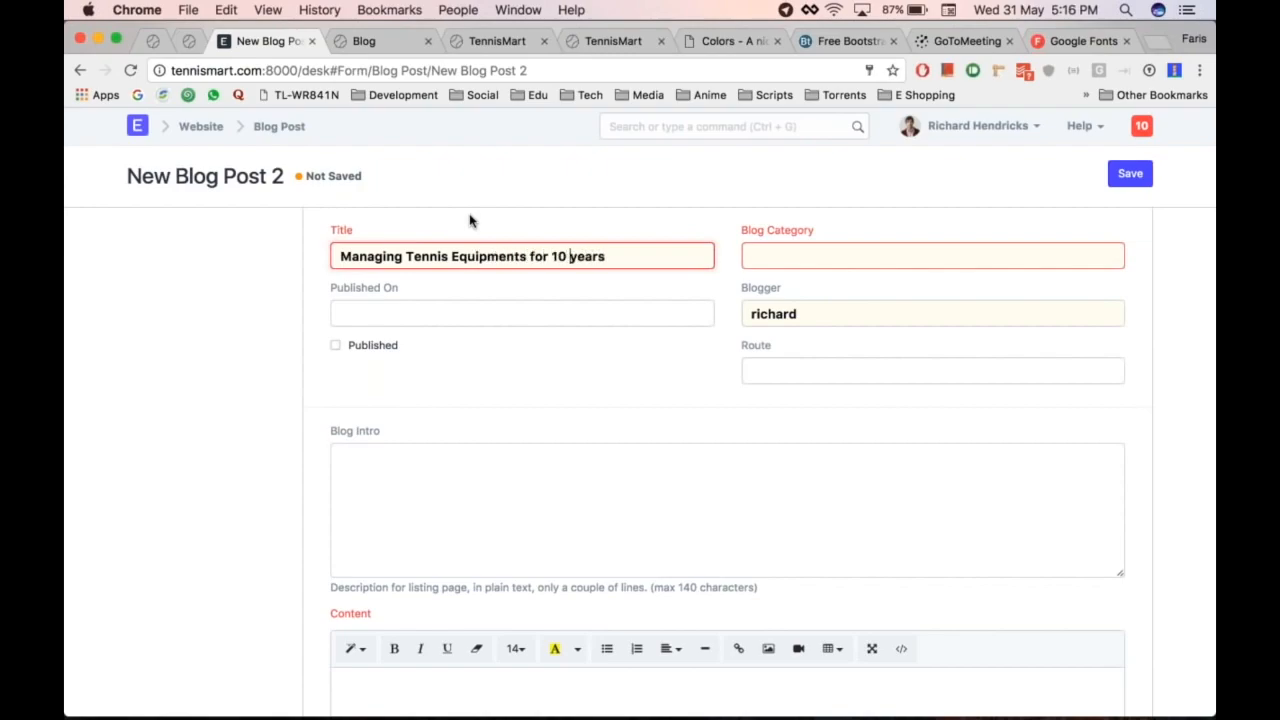
key(Tab)
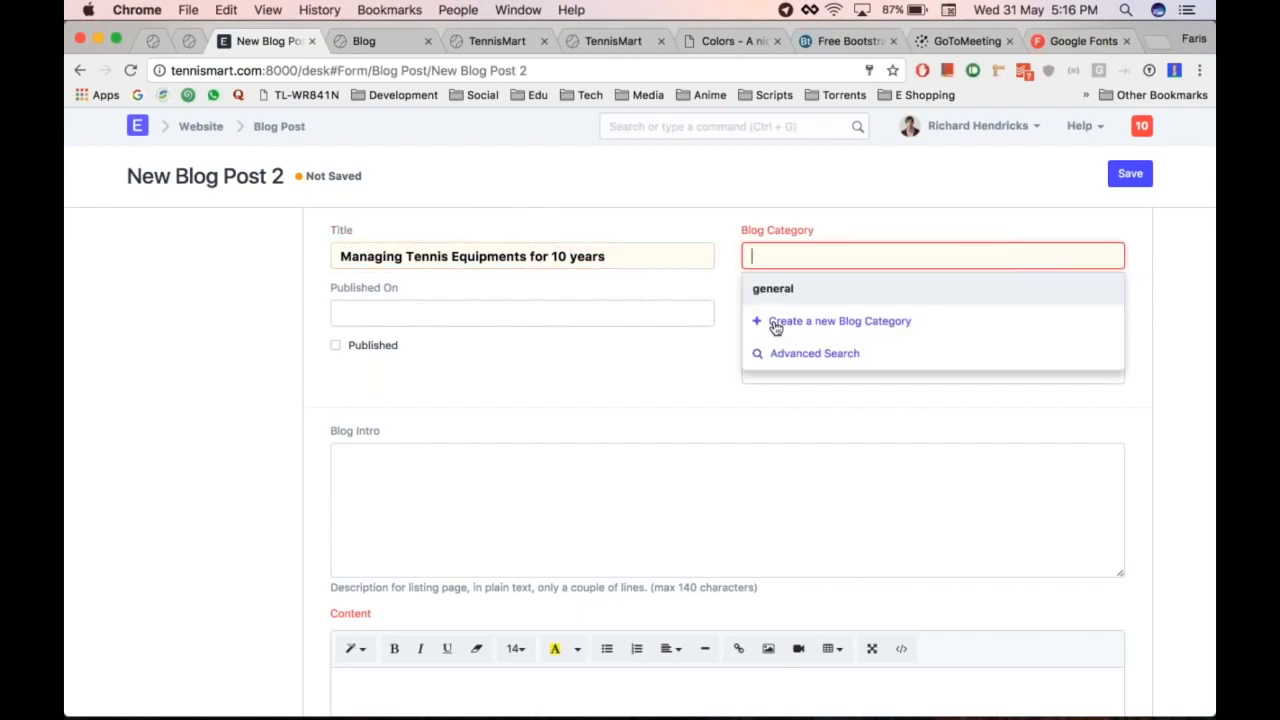
click(803, 290)
Step: Write the blog intro 'Learn how we manage our business' and move into the Content editor
scroll(577, 444, down, 2)
click(577, 444)
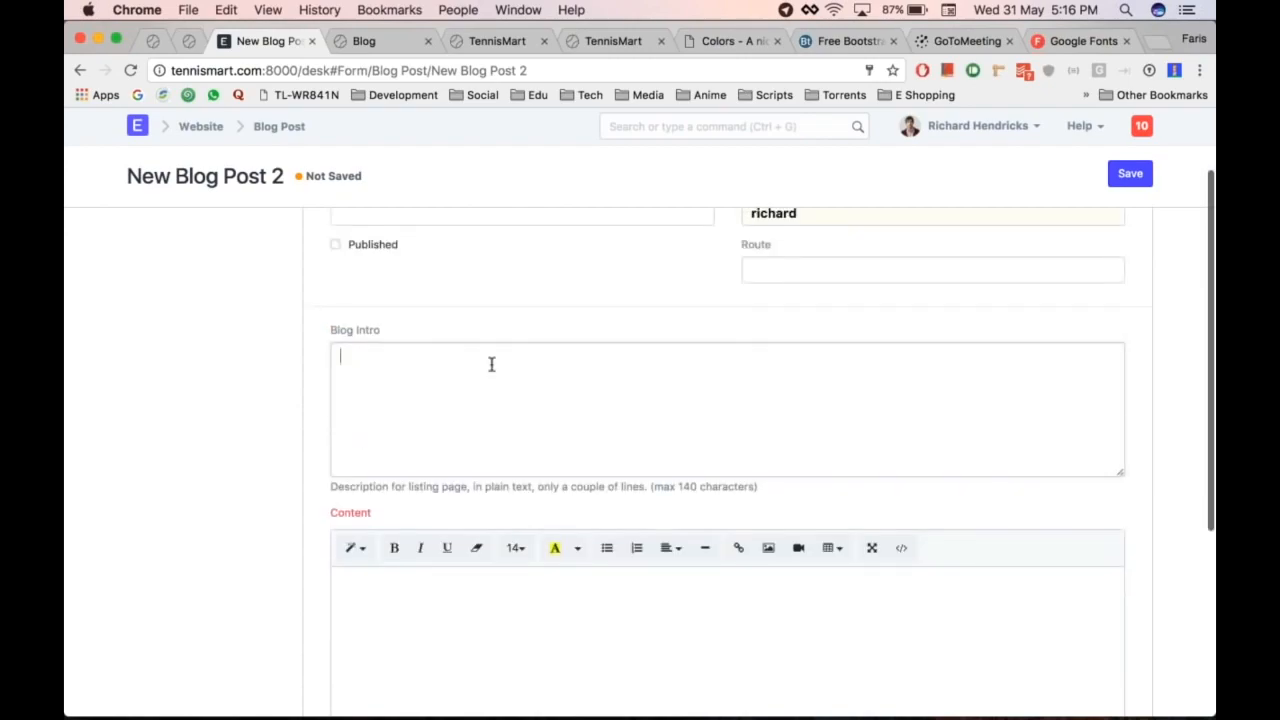
text(Learn how we)
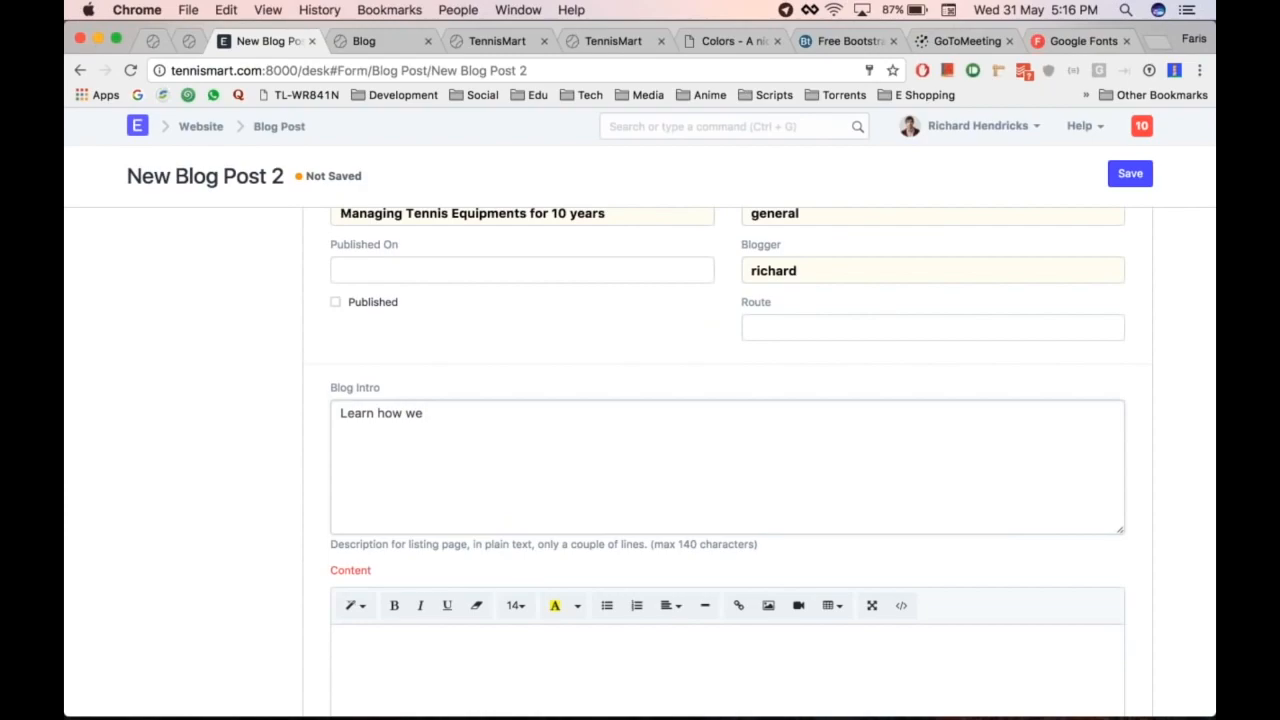
text( manage our busn)
scroll(392, 497, down, 4)
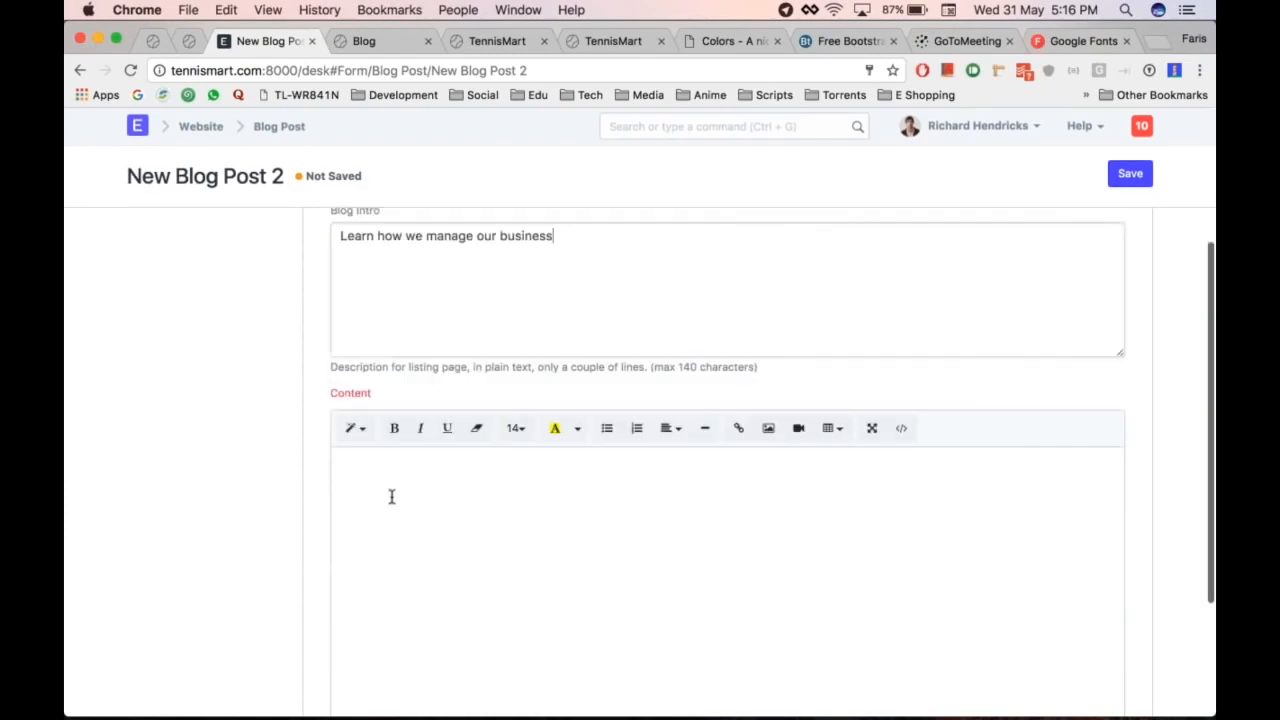
click(471, 519)
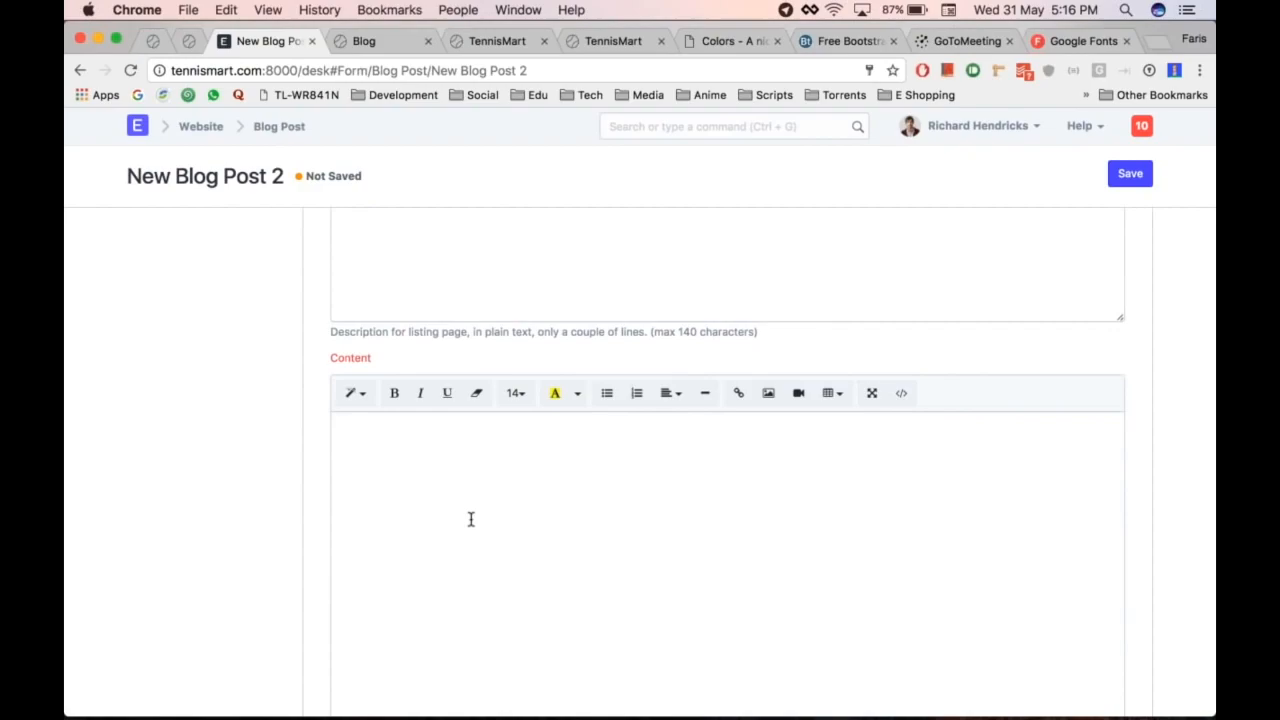
scroll(471, 519, down, 2)
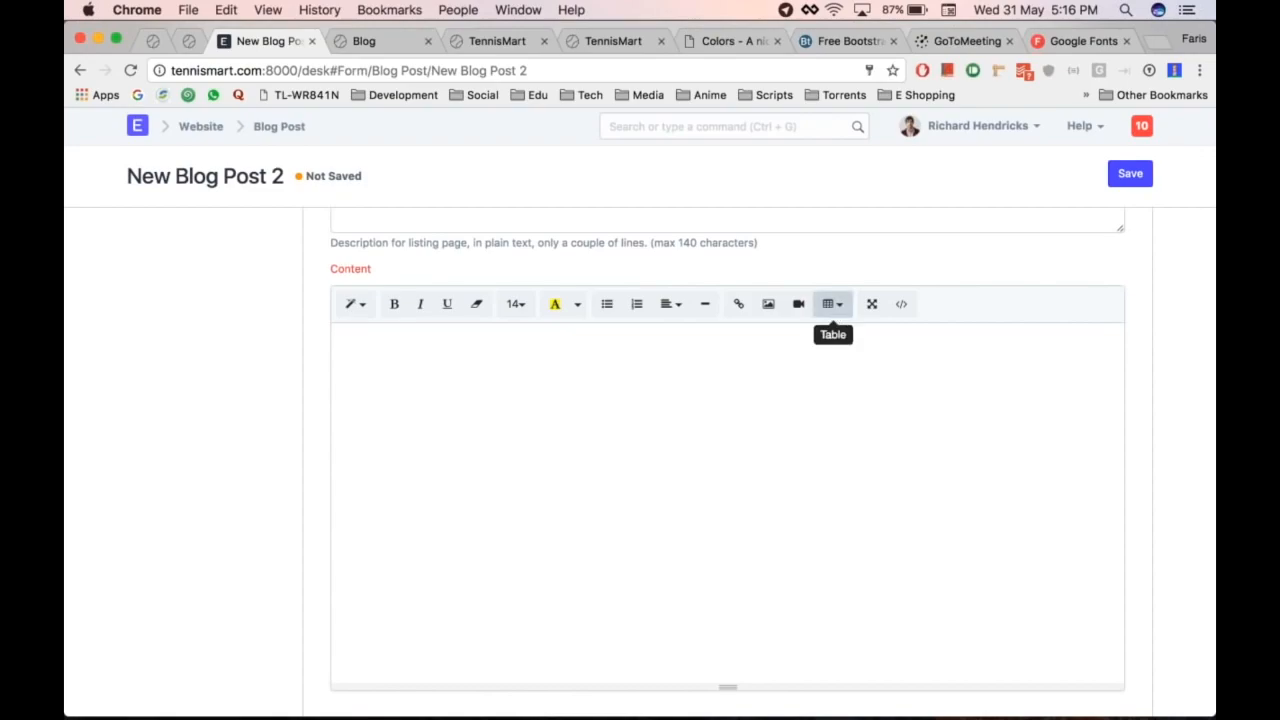
Step: Copy the four About Us paragraphs from 'With interest growing' to 'help.' in Pages into the post content
key(super+Tab)
key(super+Tab)
key(super+shift+Tab)
click(457, 388)
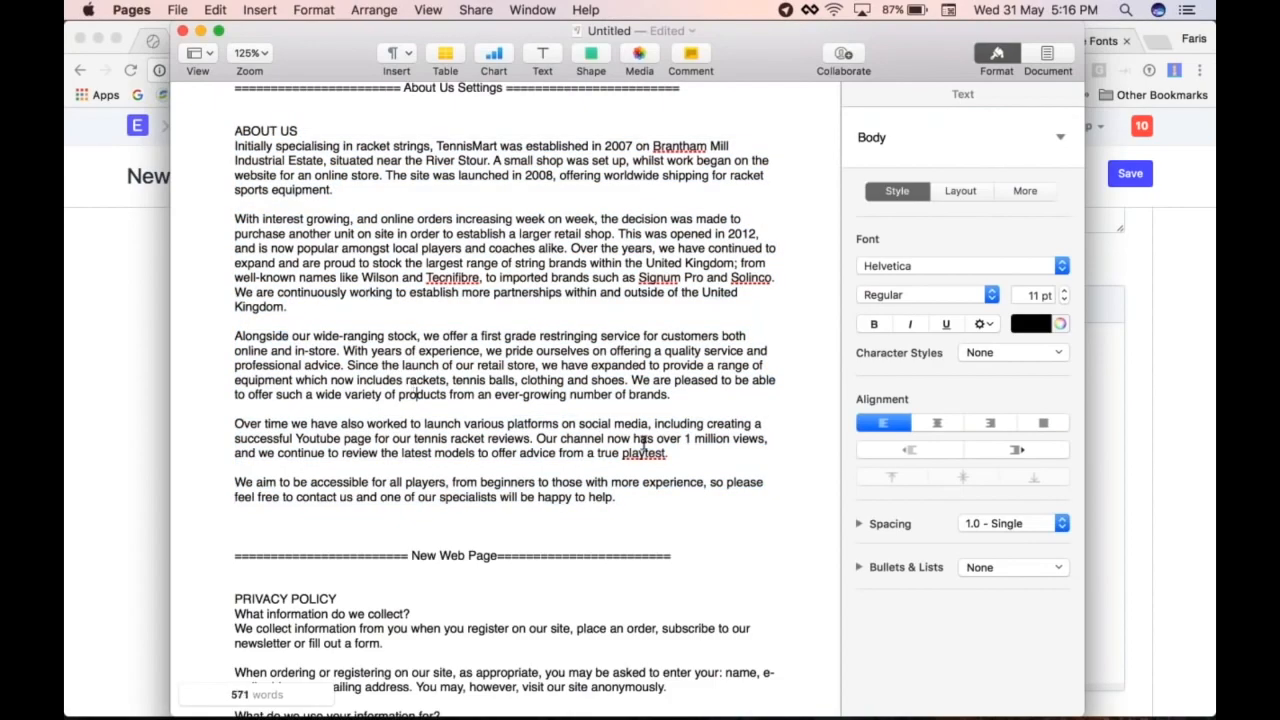
drag(620, 497, 230, 218)
key(super+c)
key(super+Tab)
key(super+v)
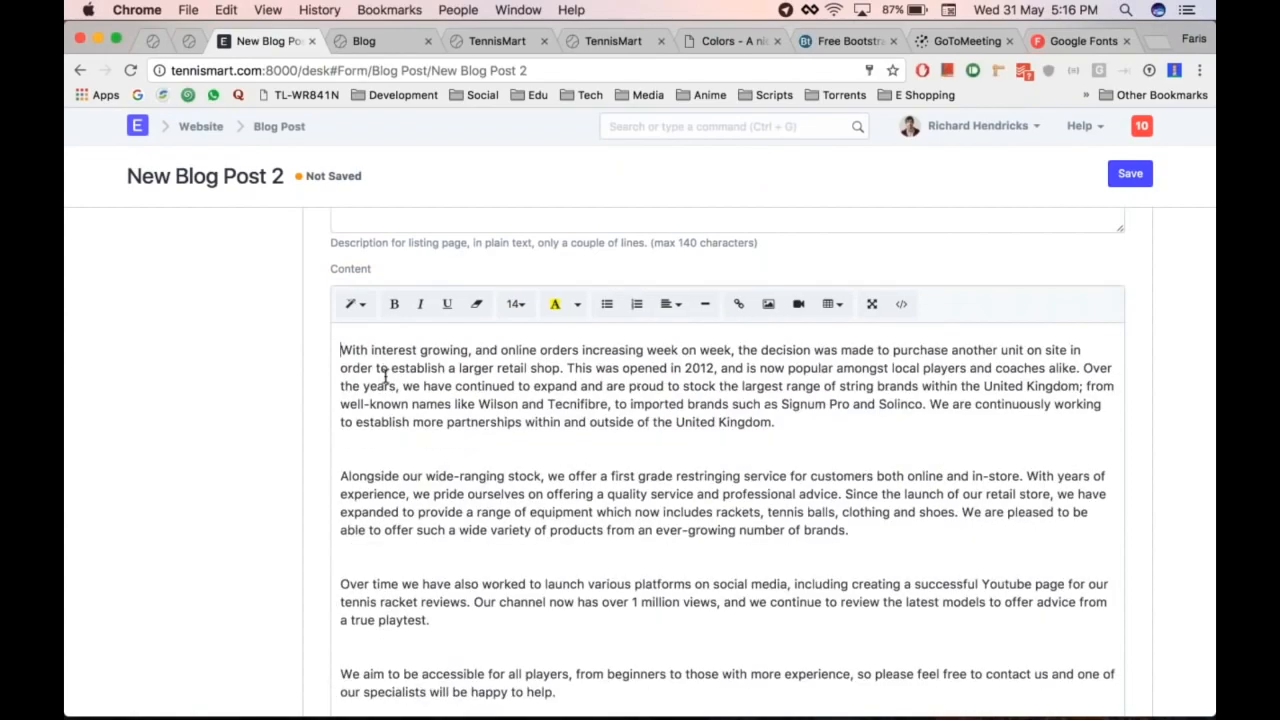
Step: Mark the blog post Published, save it, and view it via See on Website
scroll(260, 487, down, 3)
scroll(270, 482, up, 10)
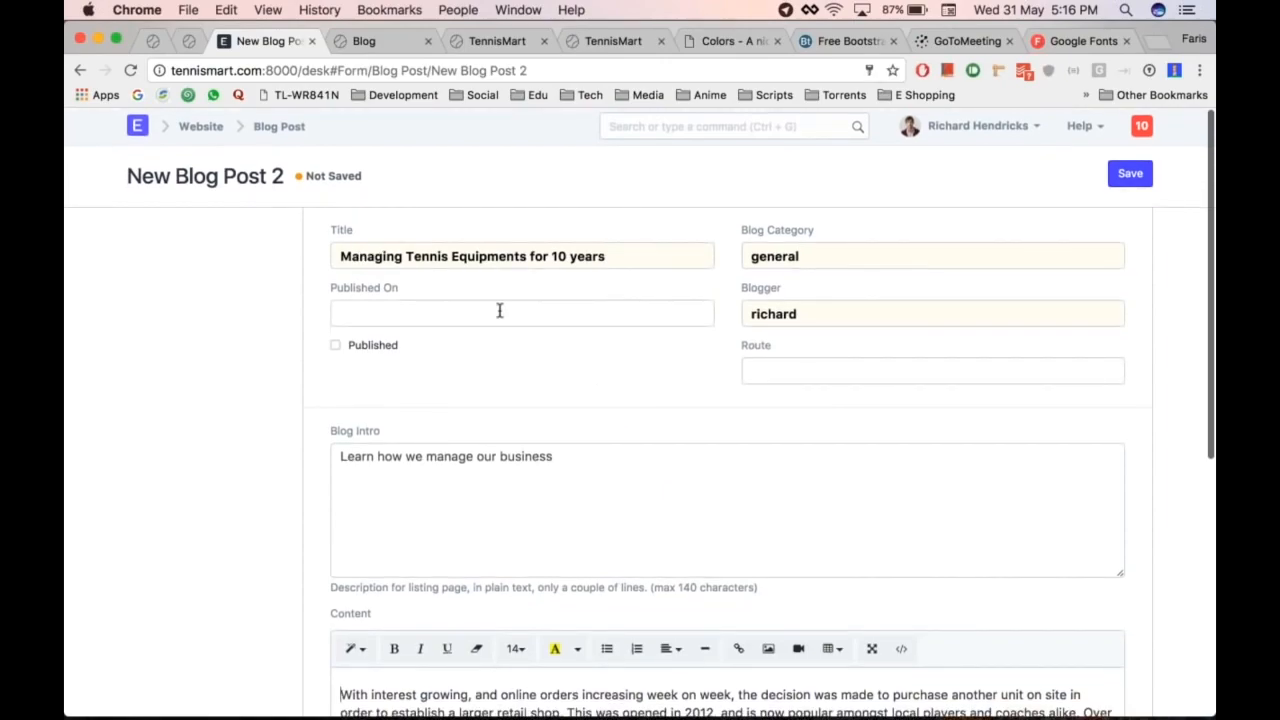
click(375, 348)
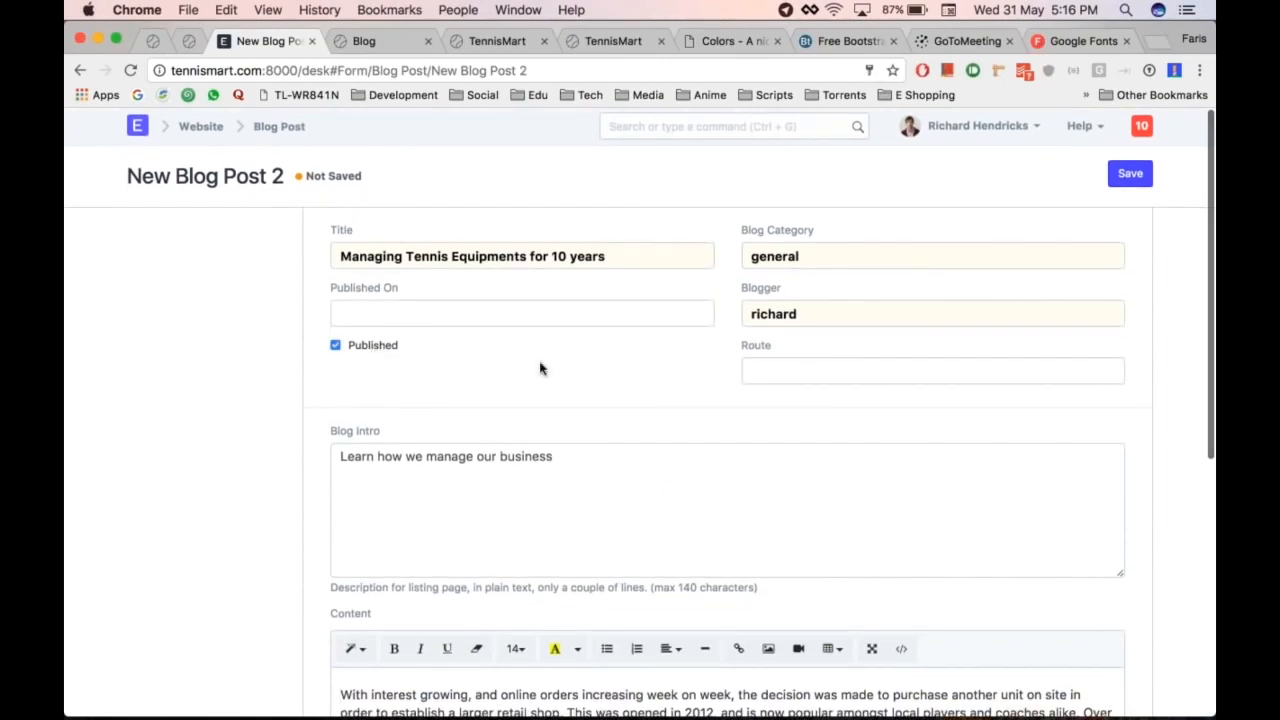
key(ctrl+s)
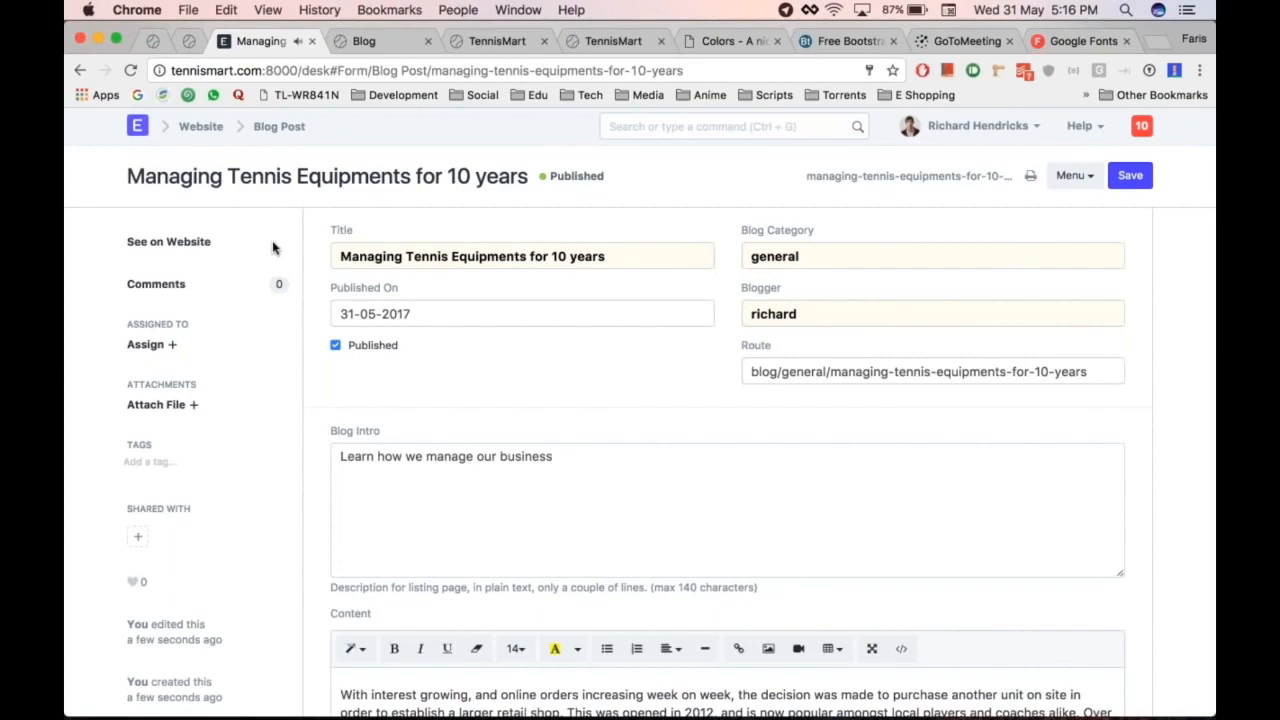
click(190, 242)
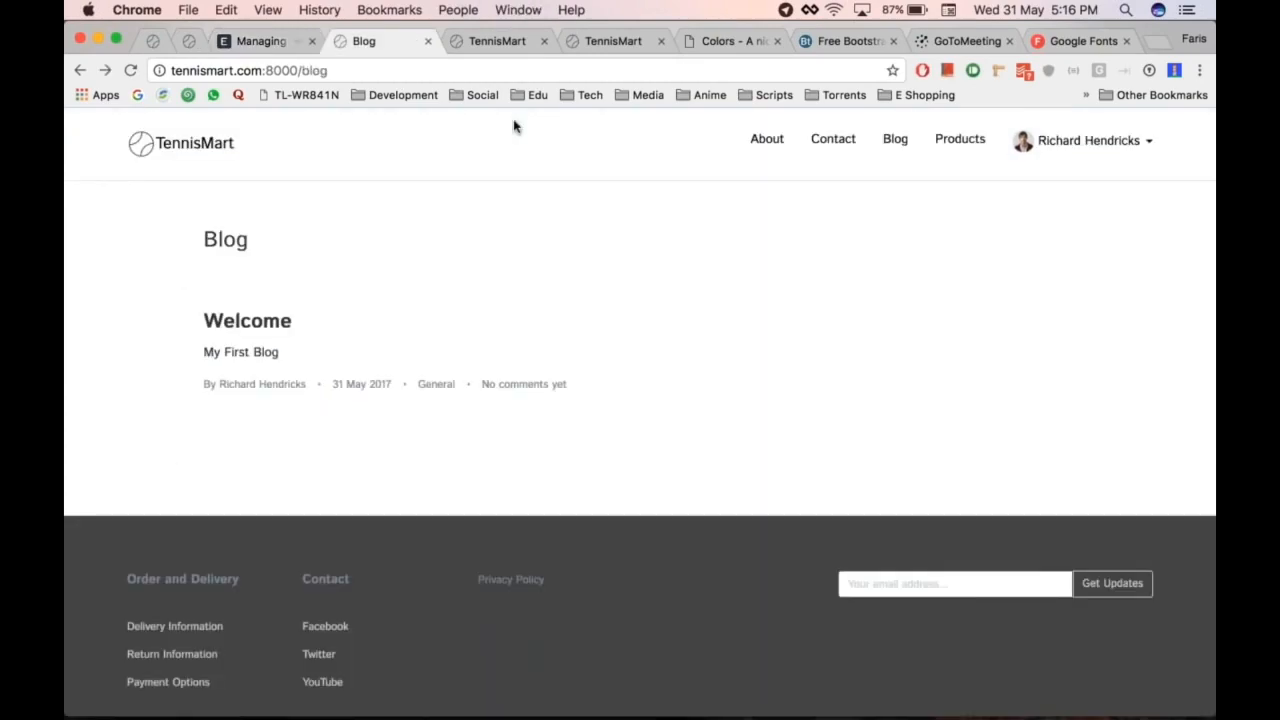
Step: Reload the blog and open the 'Managing Tennis Equipments for 10 years' post to read it
key(super+r)
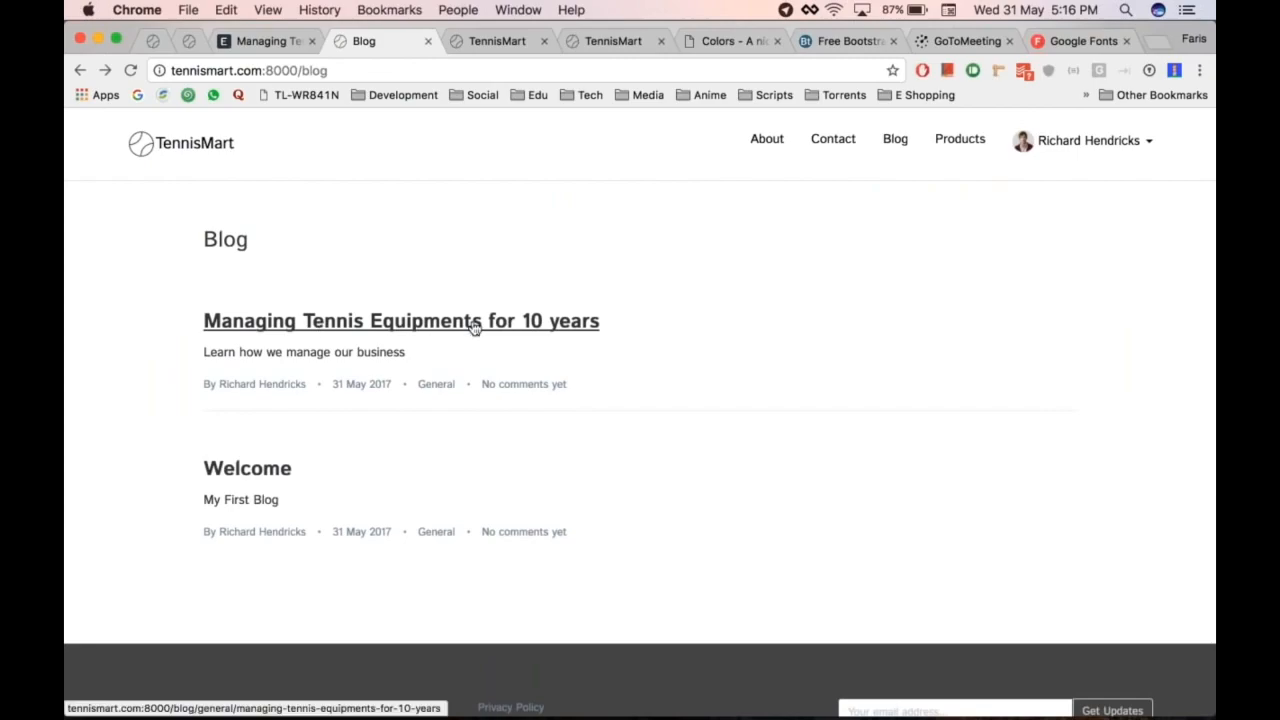
click(318, 320)
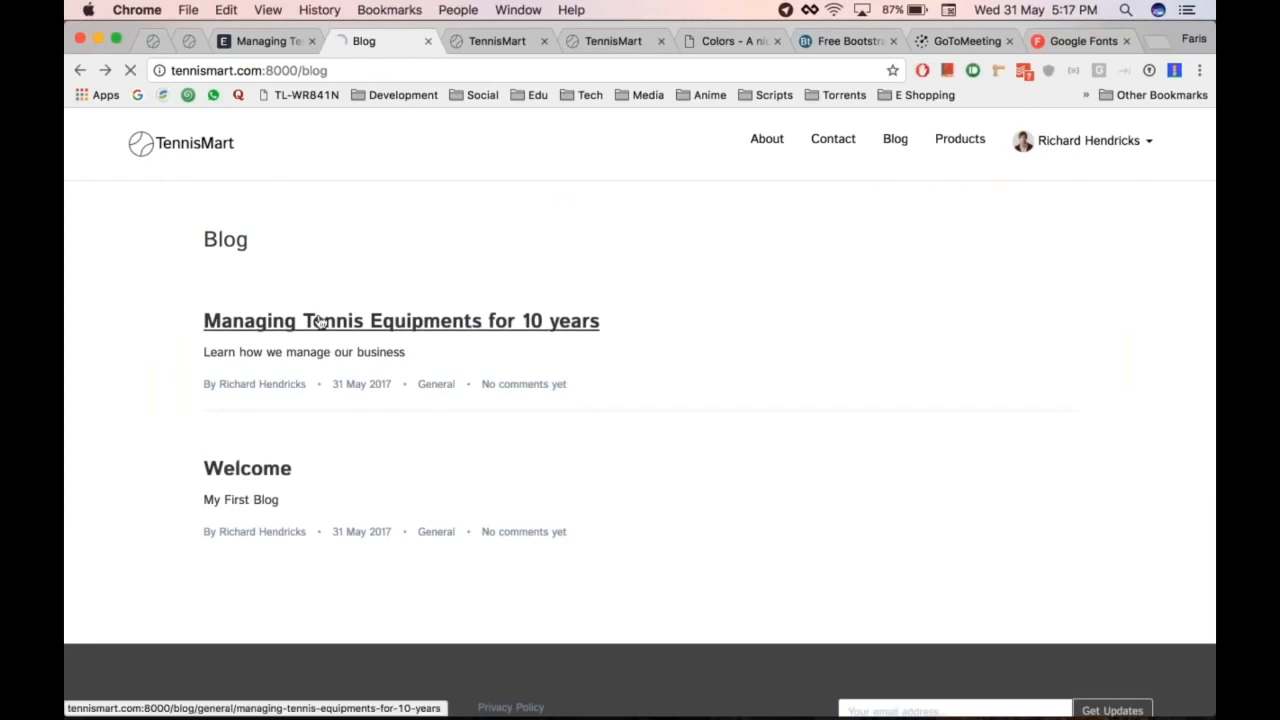
scroll(640, 400, down, 15)
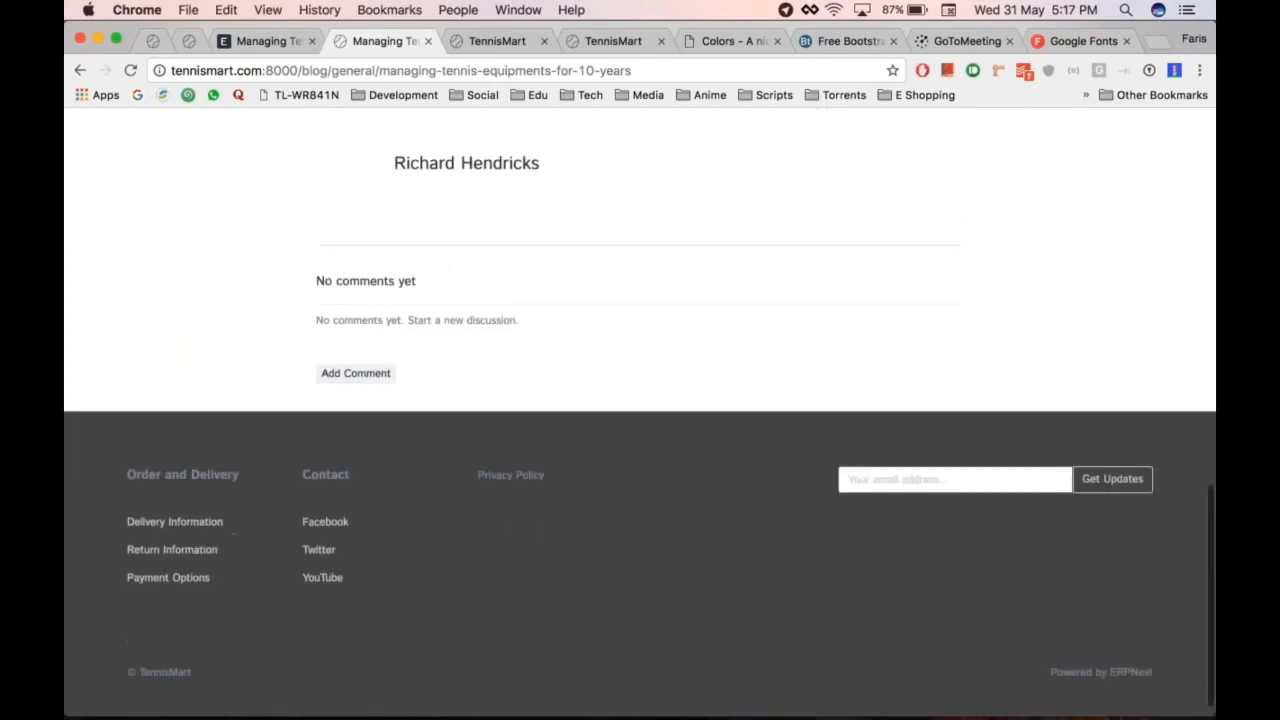
scroll(350, 366, down, 1)
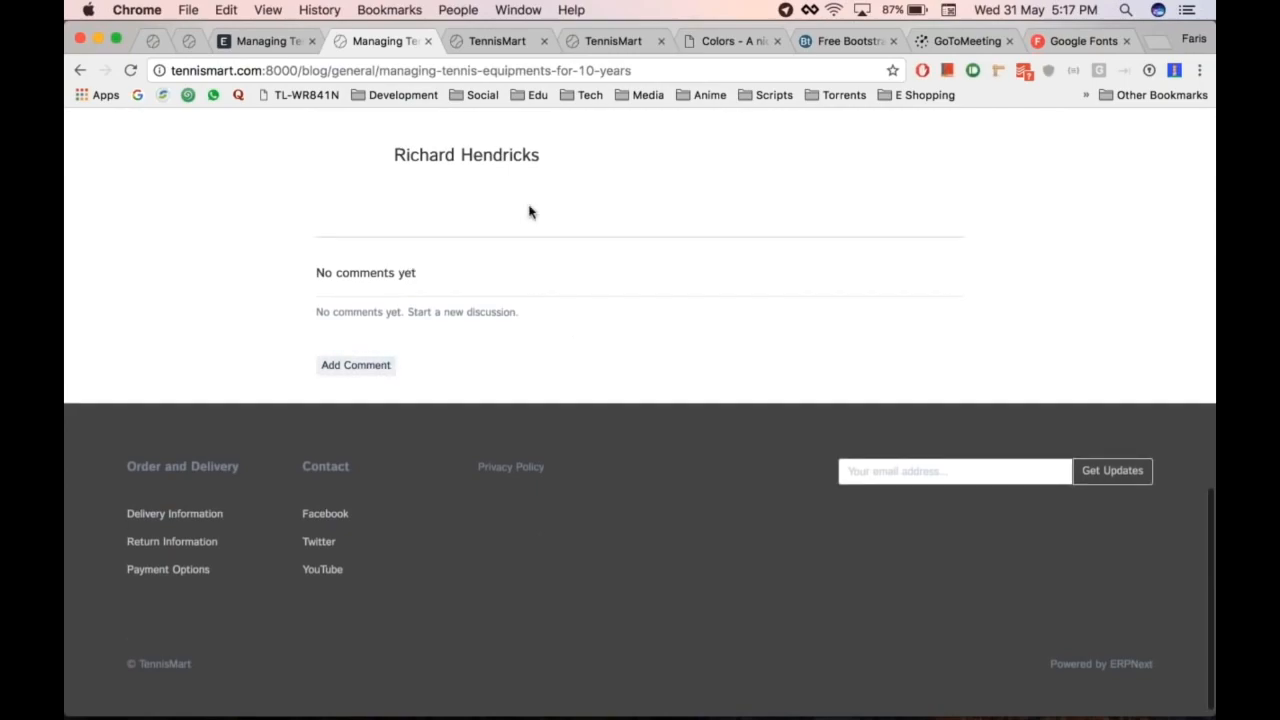
scroll(530, 212, up, 10)
scroll(530, 212, up, 3)
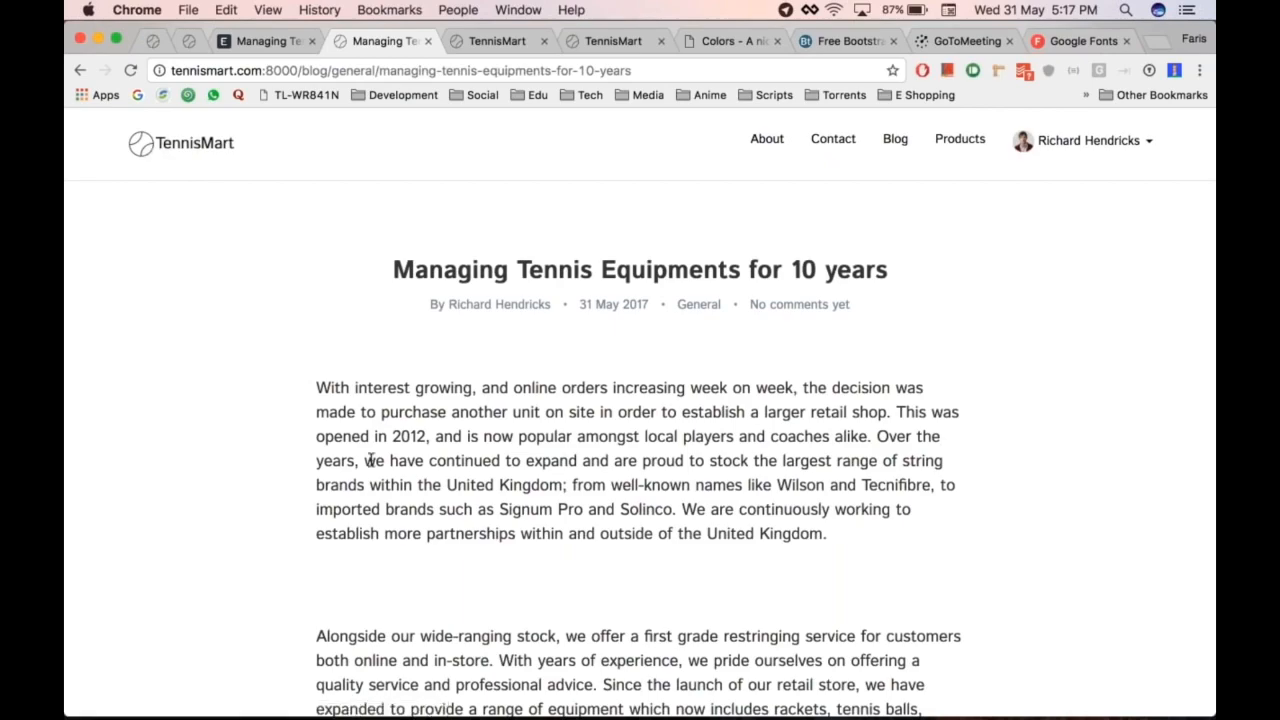
Step: Finish reviewing the 31 May 2017 post, then return to the TennisMart homepage
scroll(371, 460, down, 11)
scroll(371, 460, up, 11)
click(164, 146)
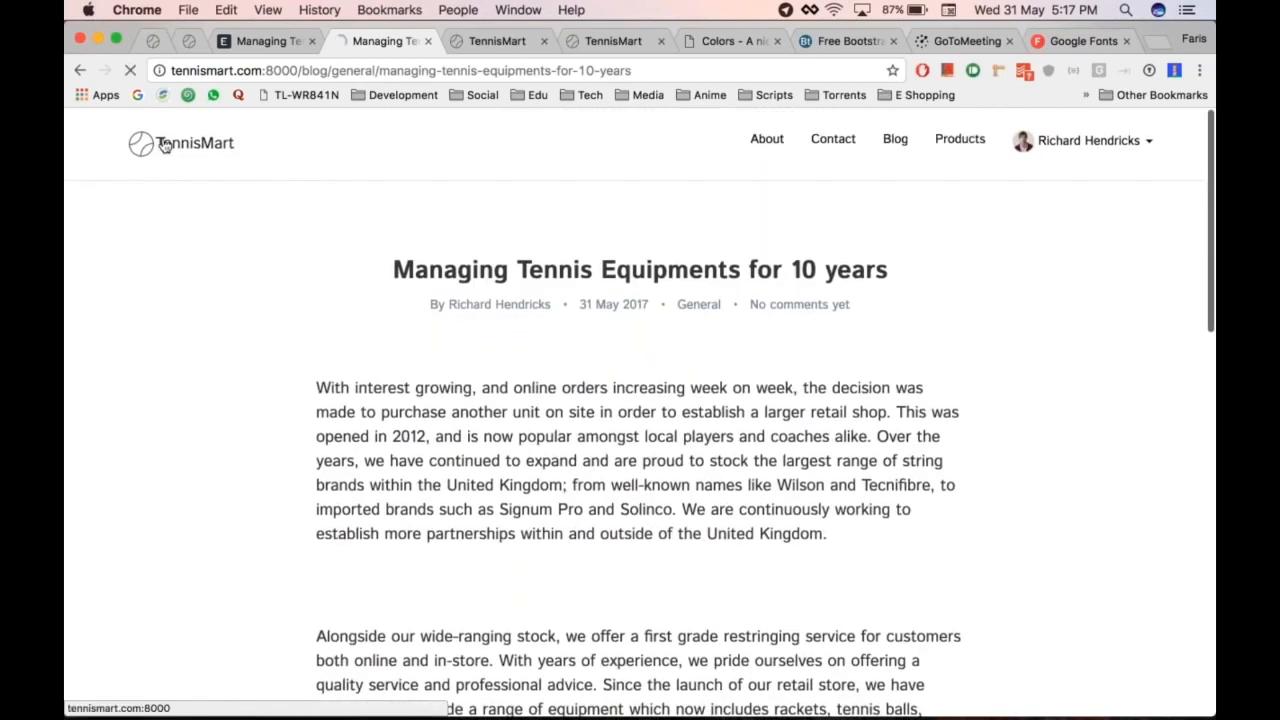
key(alt+super+Left)
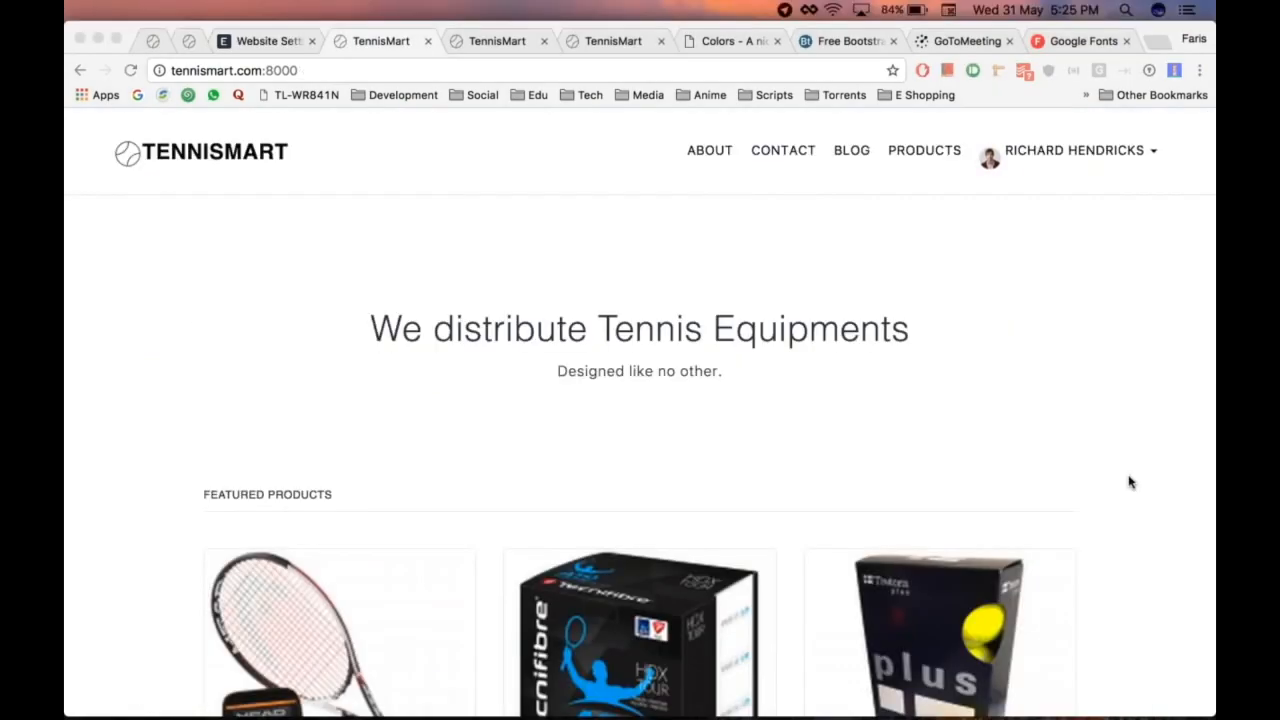